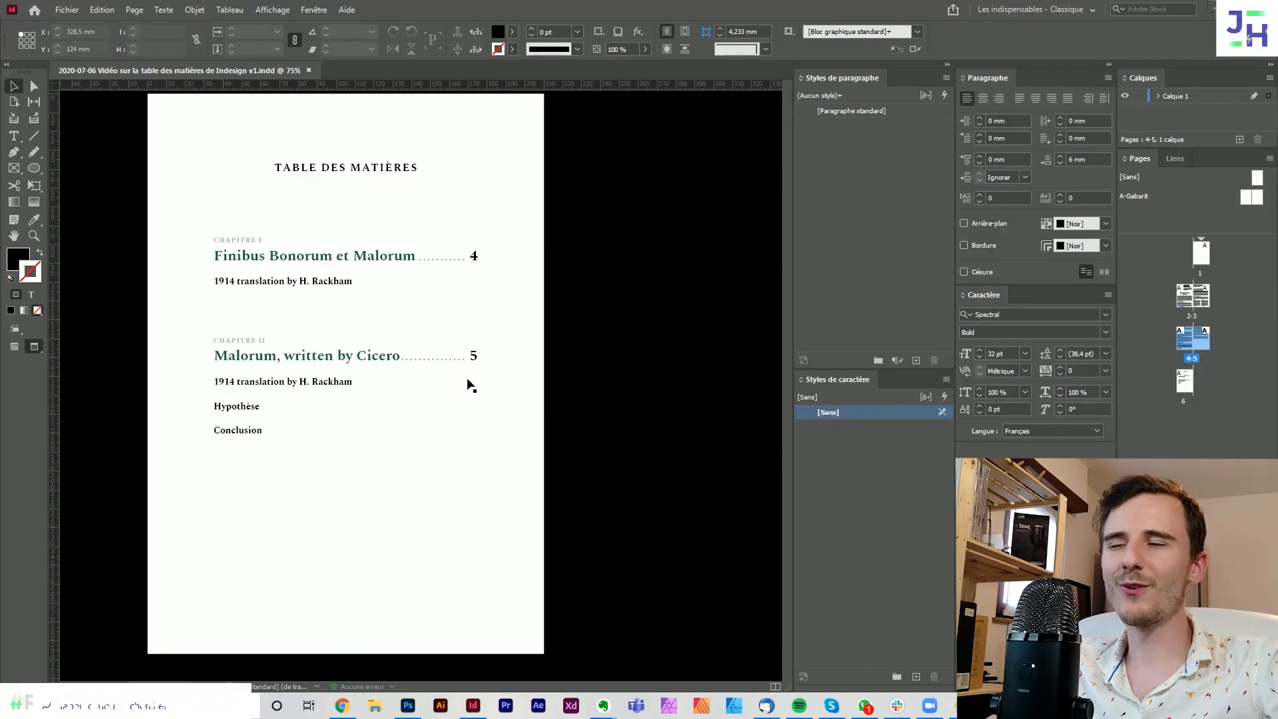
# - Compare the styled "Table des matières" page with the unformatted chapter text on the preceding spread
pyautogui.scroll(10, 538, 387)
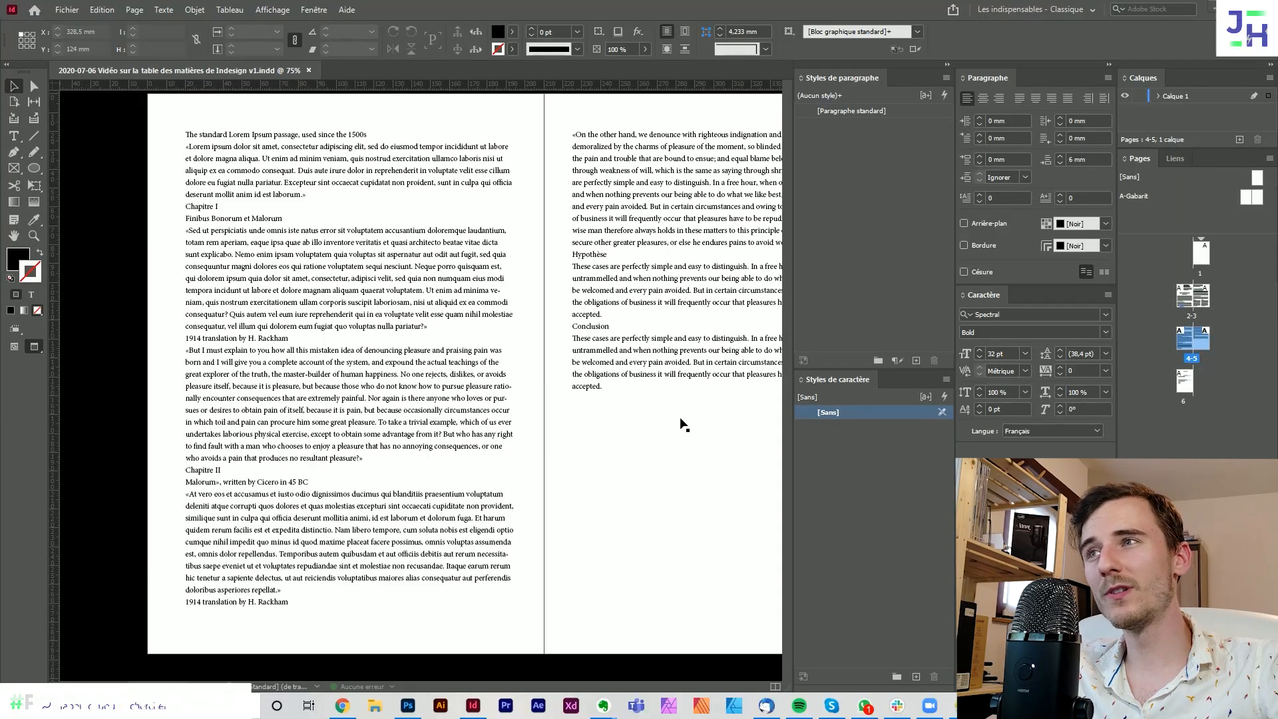
pyautogui.scroll(-5, 465, 272)
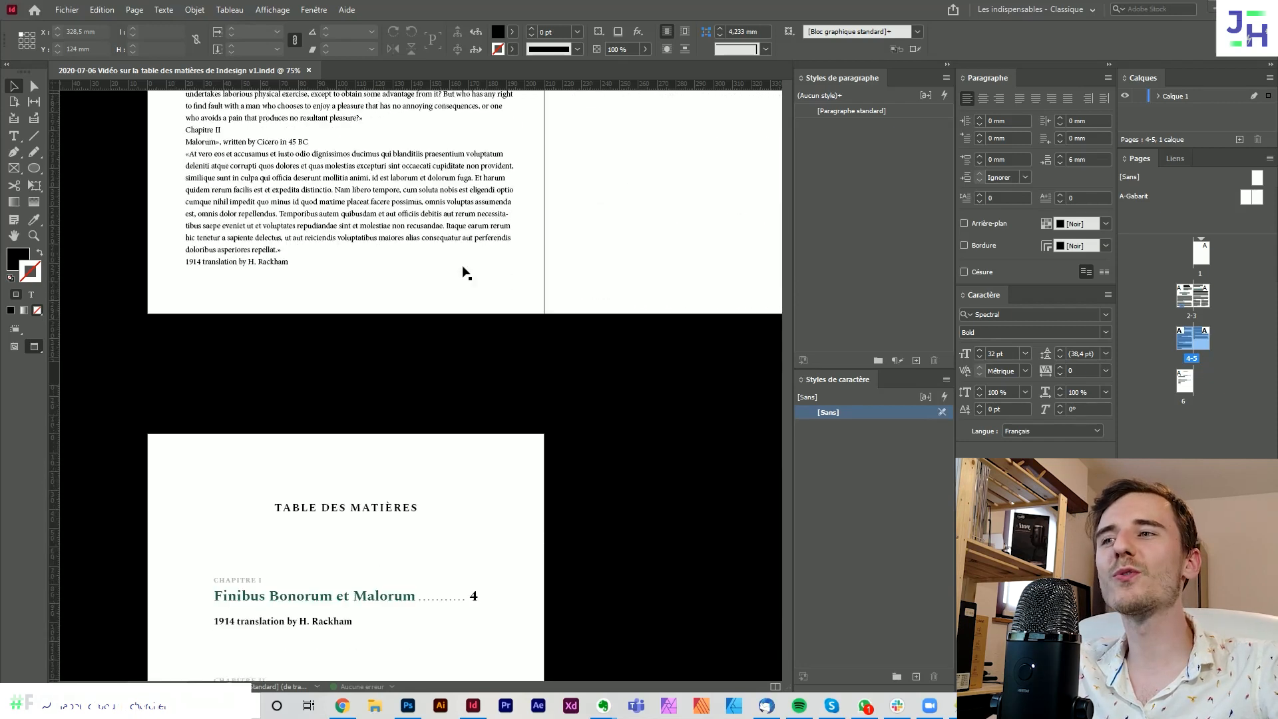
pyautogui.scroll(-5, 466, 272)
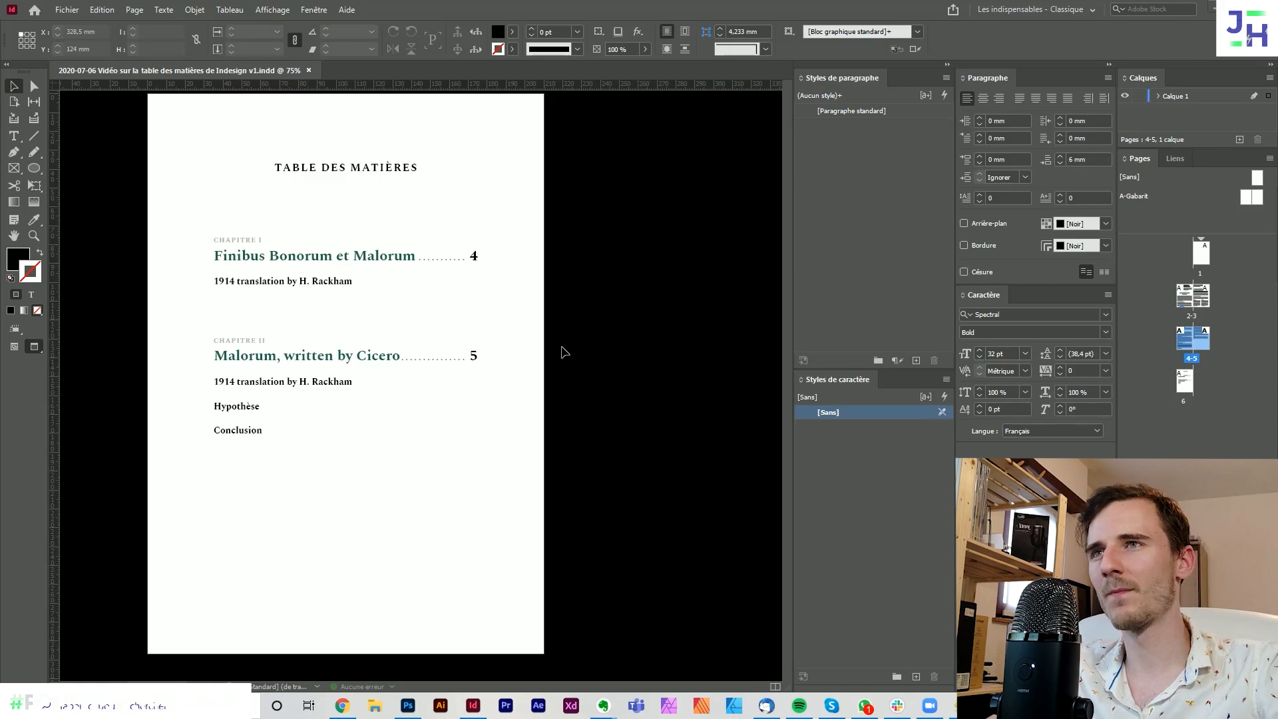
pyautogui.scroll(10, 562, 359)
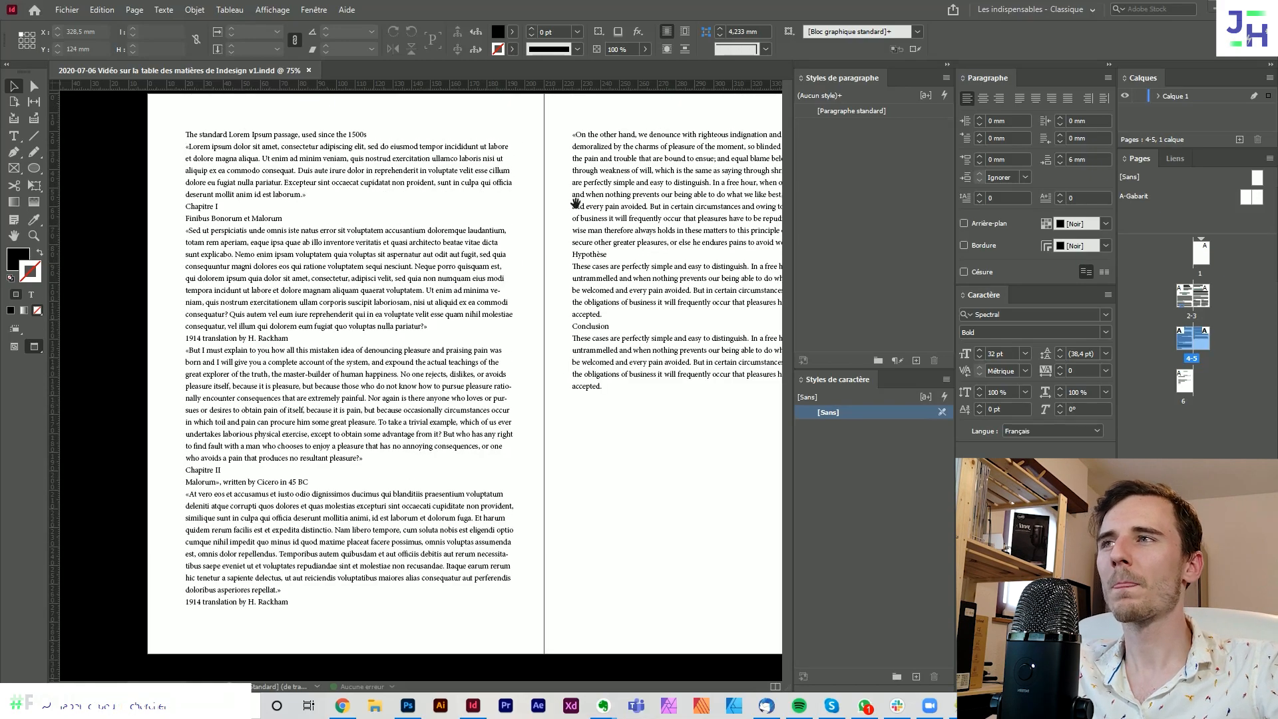
pyautogui.moveTo(575, 202); pyautogui.dragTo(550, 212)
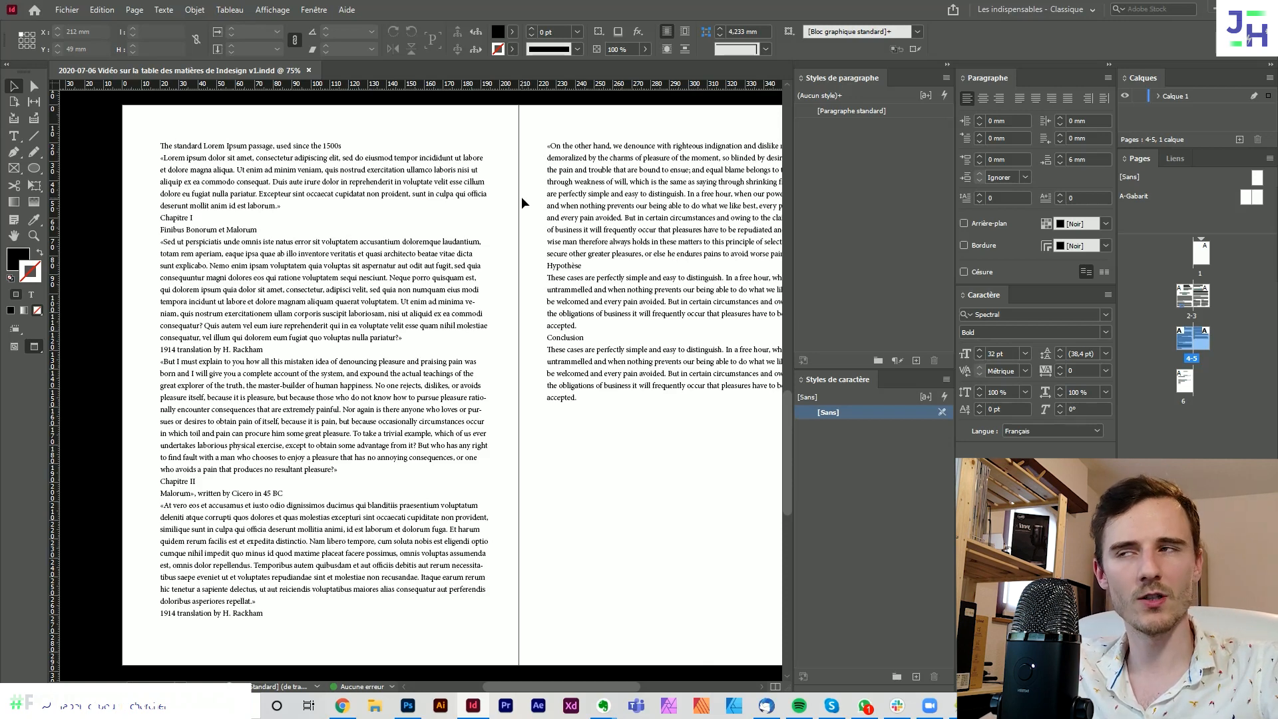
pyautogui.click(419, 179)
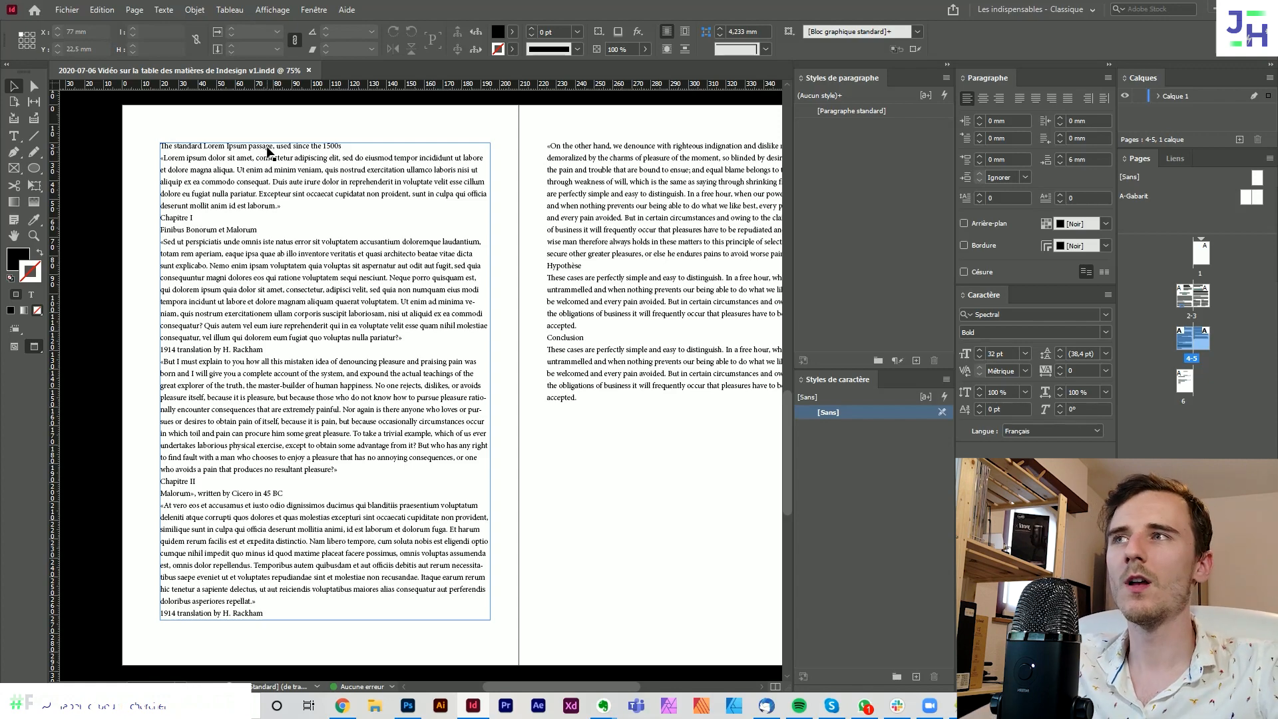
pyautogui.scroll(-10, 308, 165)
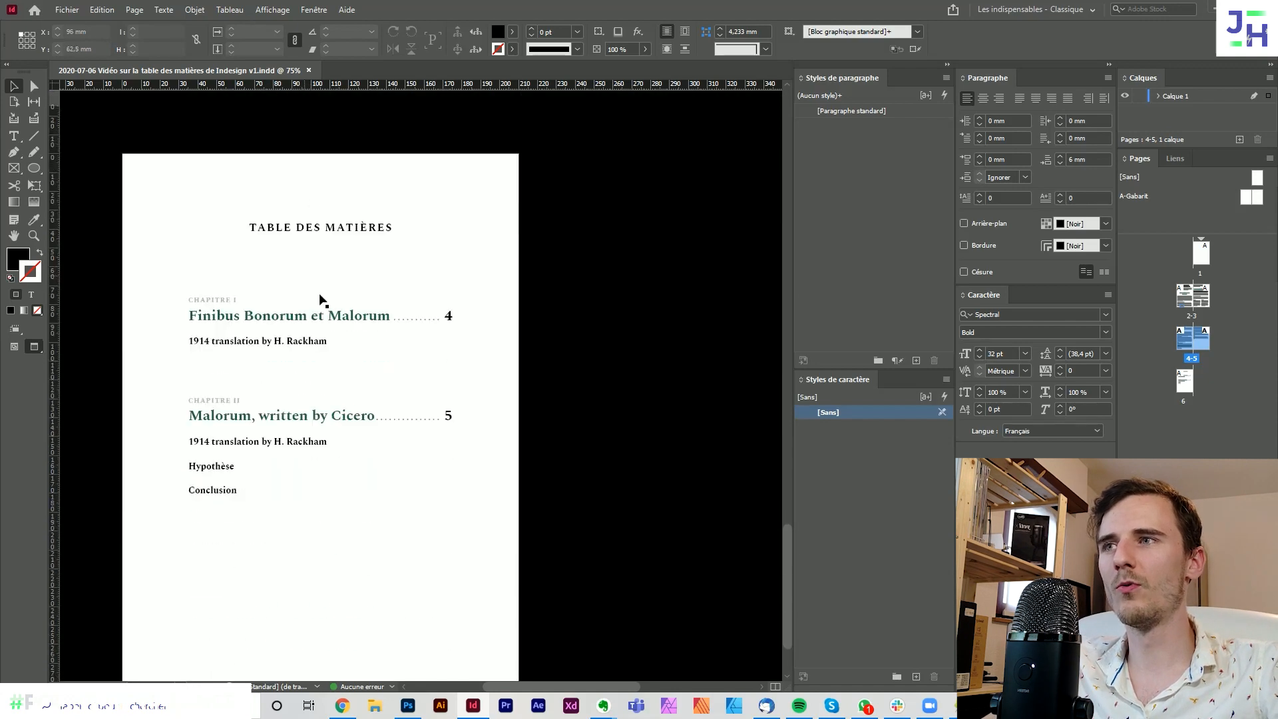
pyautogui.scroll(5, 408, 354)
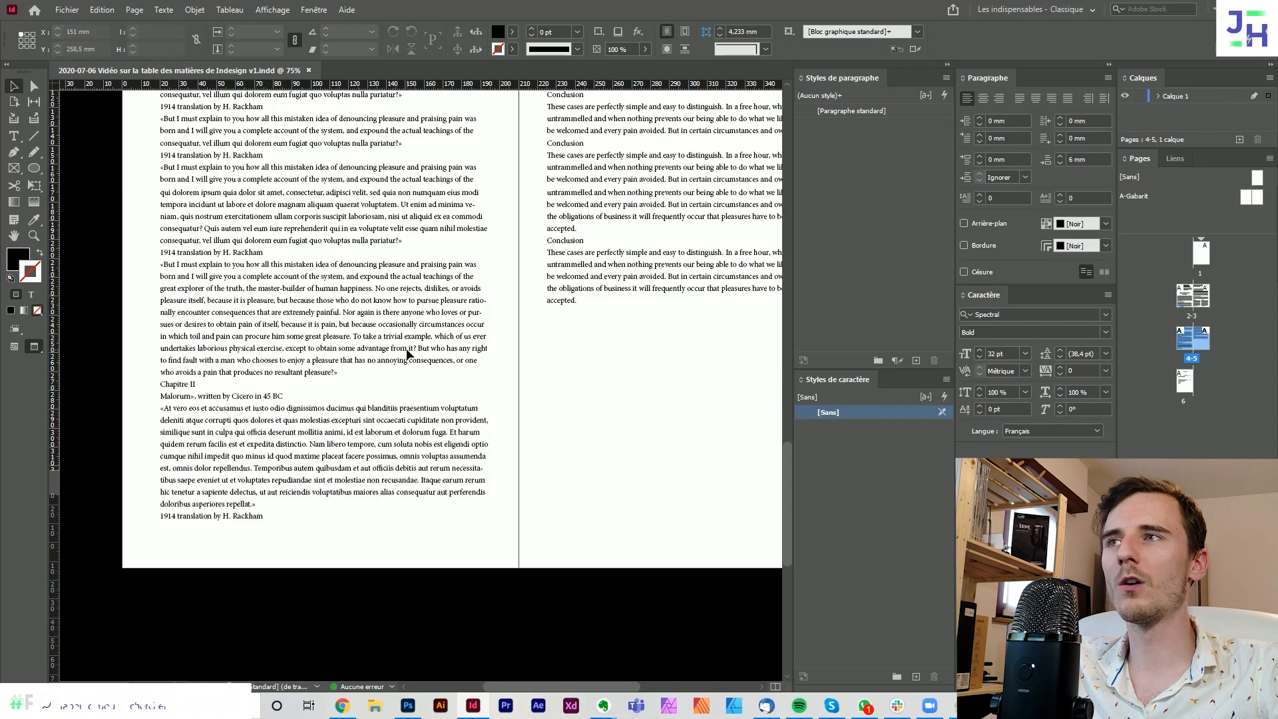
pyautogui.scroll(3, 408, 354)
pyautogui.scroll(-4, 449, 257)
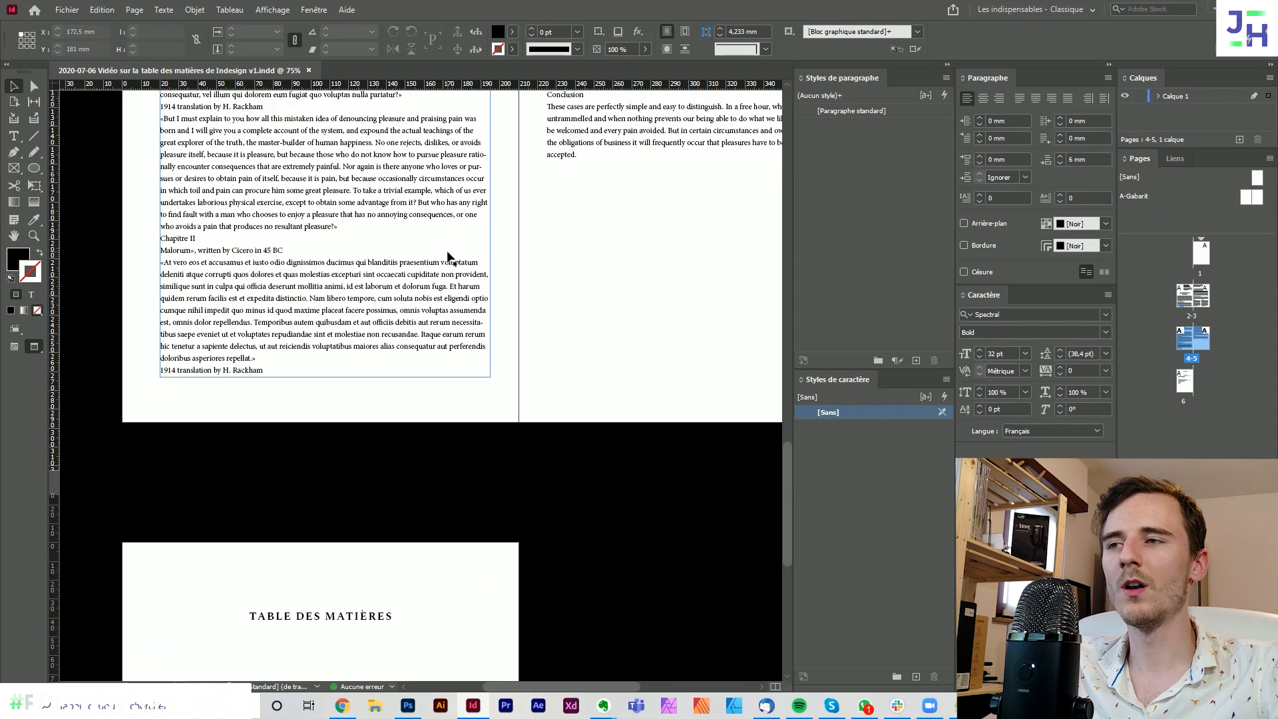
pyautogui.scroll(-5, 450, 257)
pyautogui.click(236, 259)
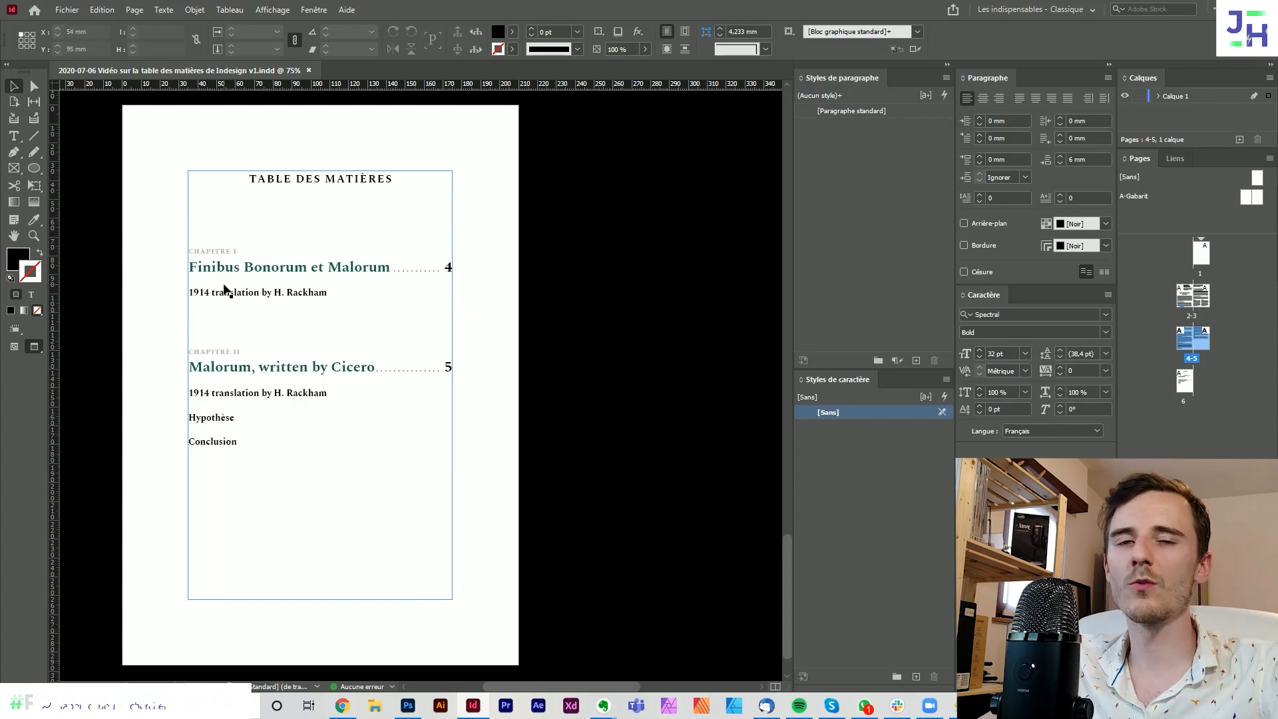
pyautogui.scroll(10, 393, 282)
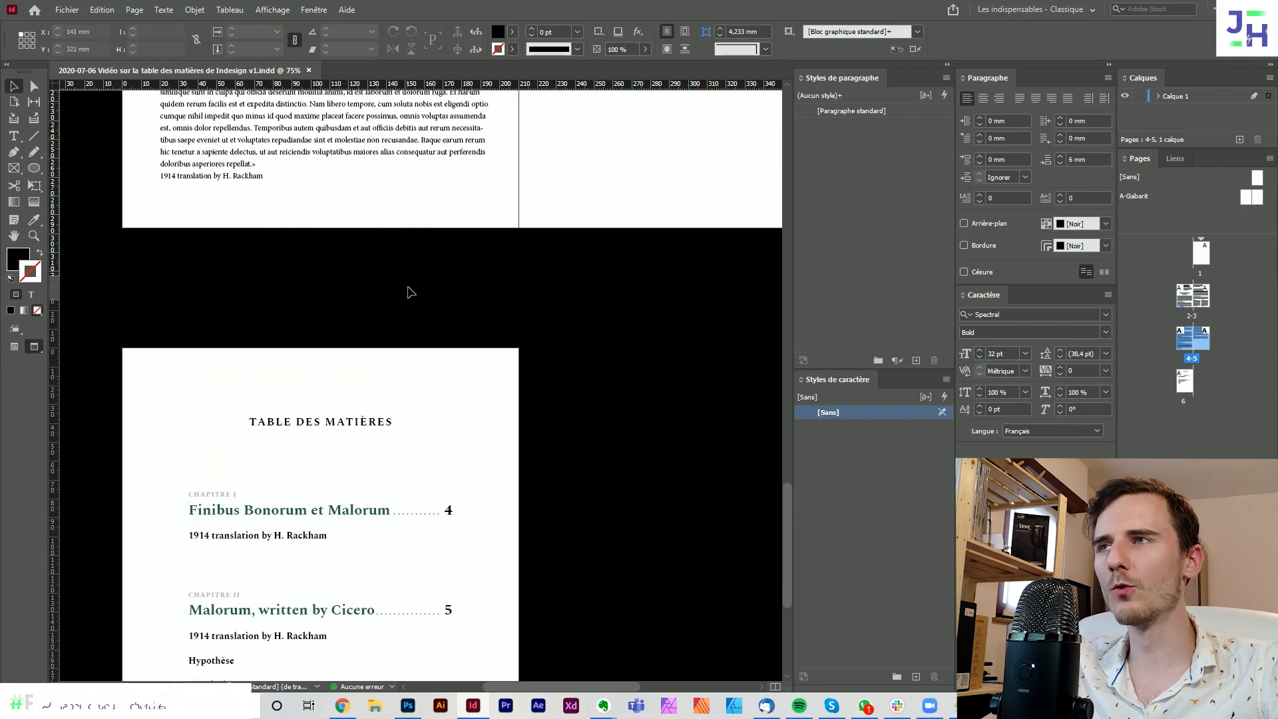
pyautogui.scroll(3, 408, 288)
pyautogui.moveTo(519, 224); pyautogui.dragTo(483, 269)
# - Set the heading "The standard Lorem Ipsum passage, used since the 1500s" in Spectral Bold
pyautogui.doubleClick(253, 248)
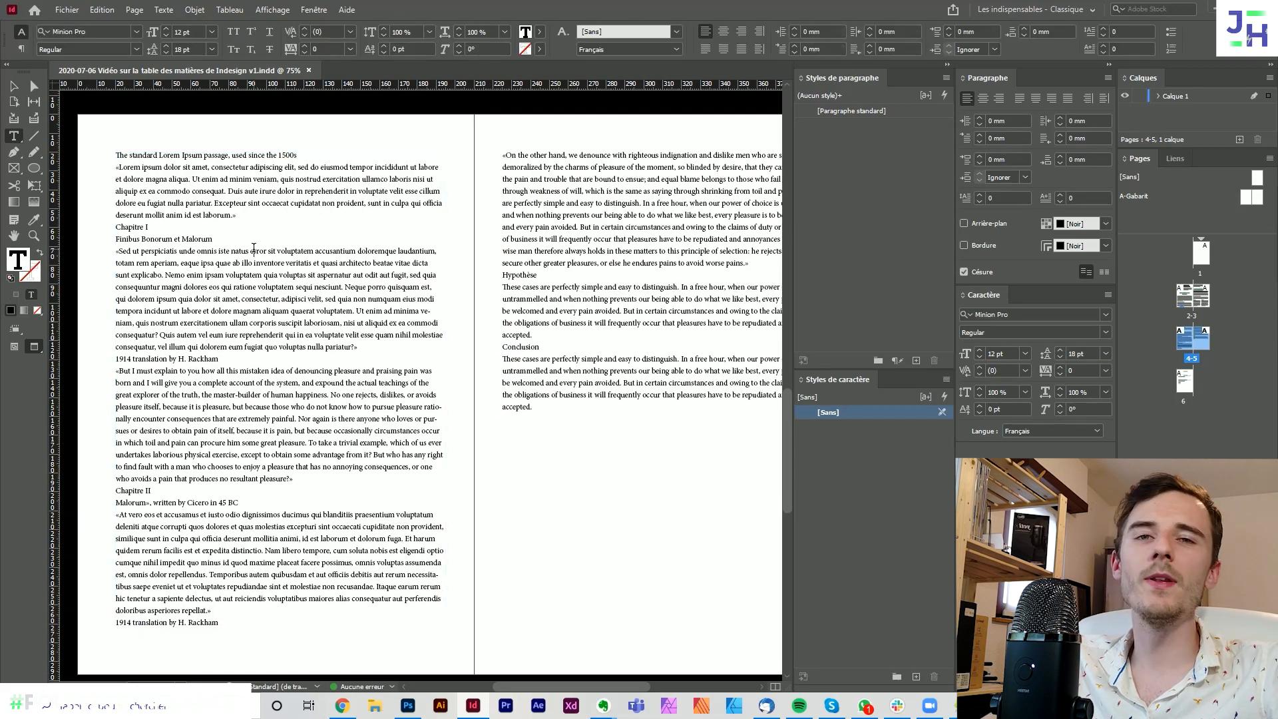
pyautogui.moveTo(308, 155); pyautogui.dragTo(112, 153)
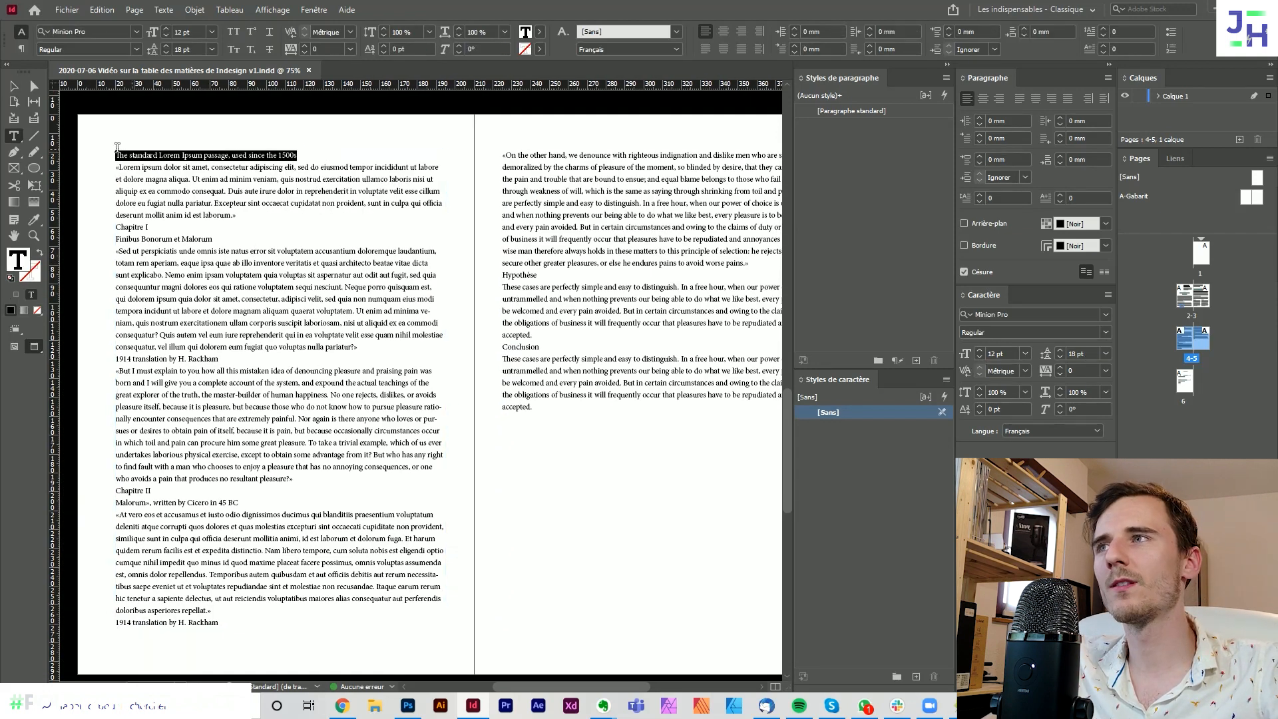
pyautogui.click(97, 32)
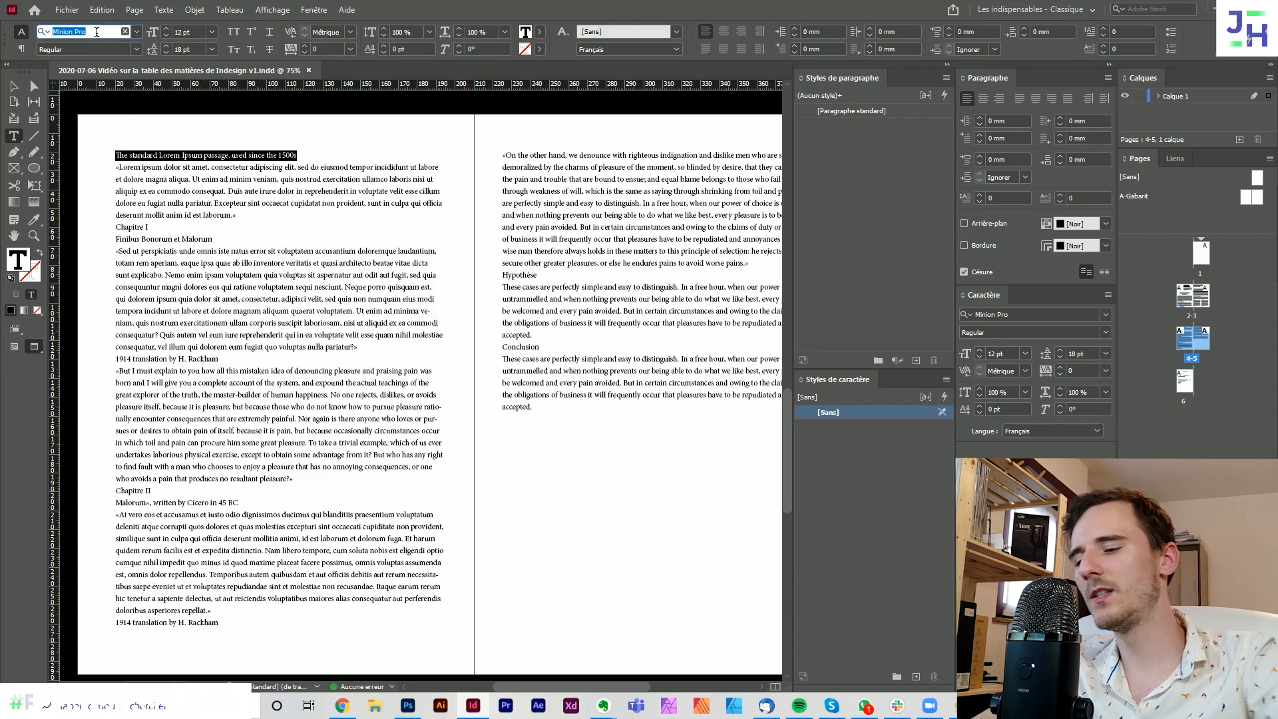
pyautogui.write('spectra')
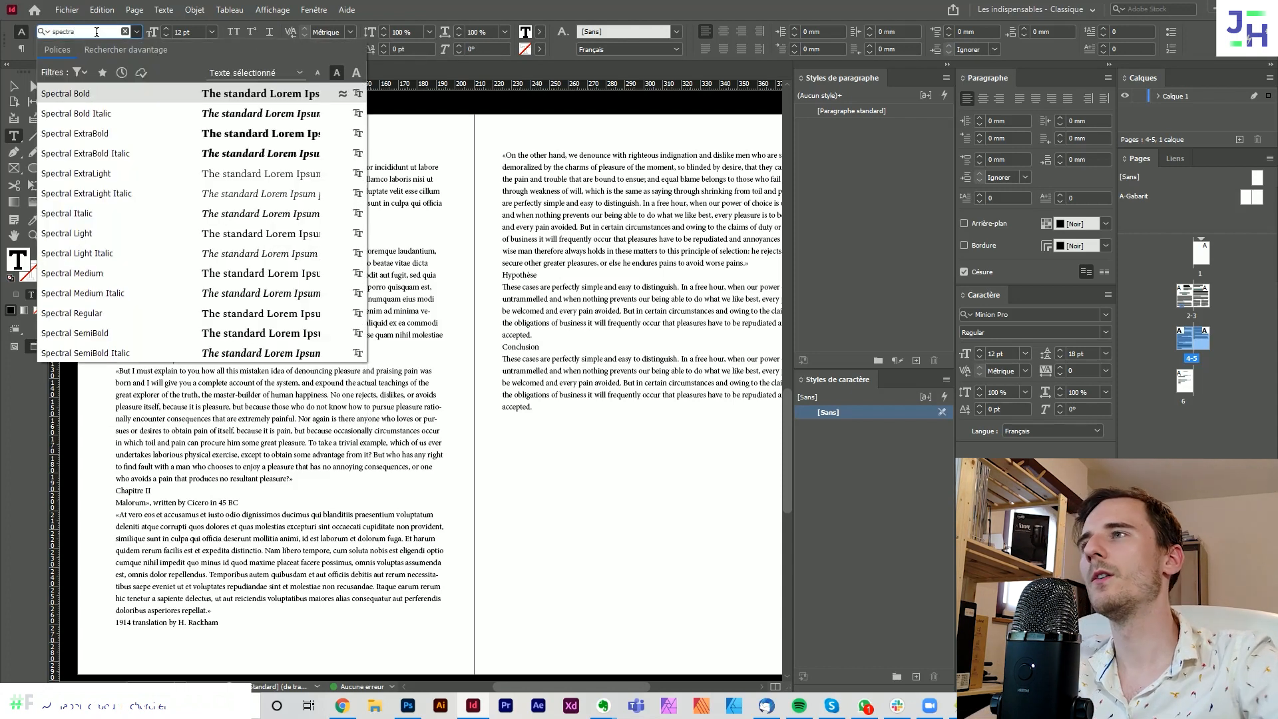
pyautogui.click(78, 93)
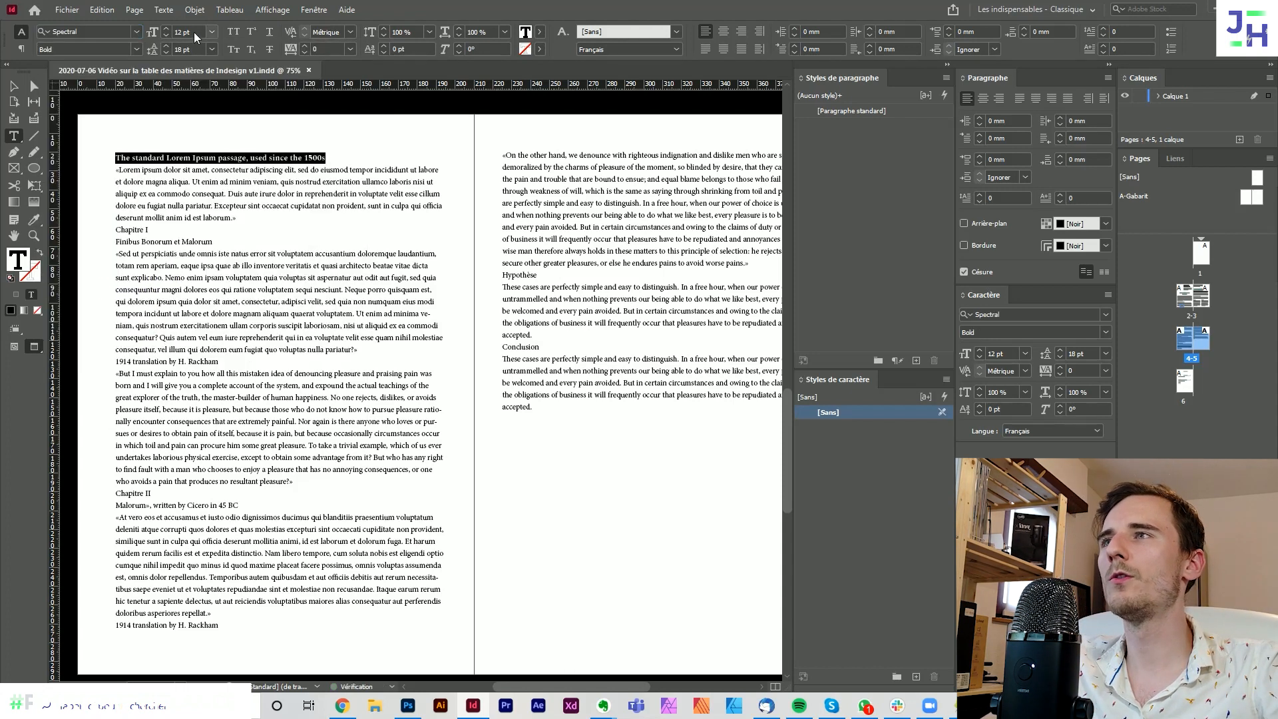
# - Give the opening heading a 42 pt size with automatic leading and a space after of 13 mm
pyautogui.click(150, 32)
pyautogui.write('42')
pyautogui.press('Return')
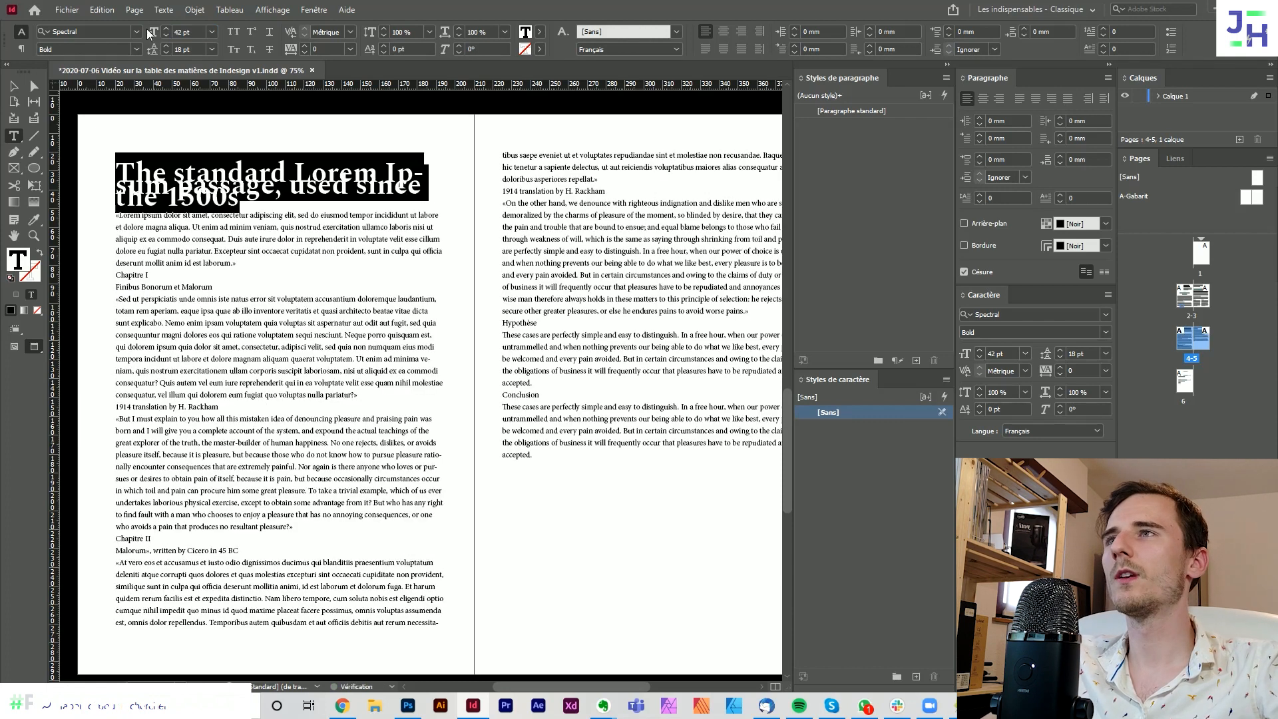
pyautogui.click(212, 49)
pyautogui.click(210, 63)
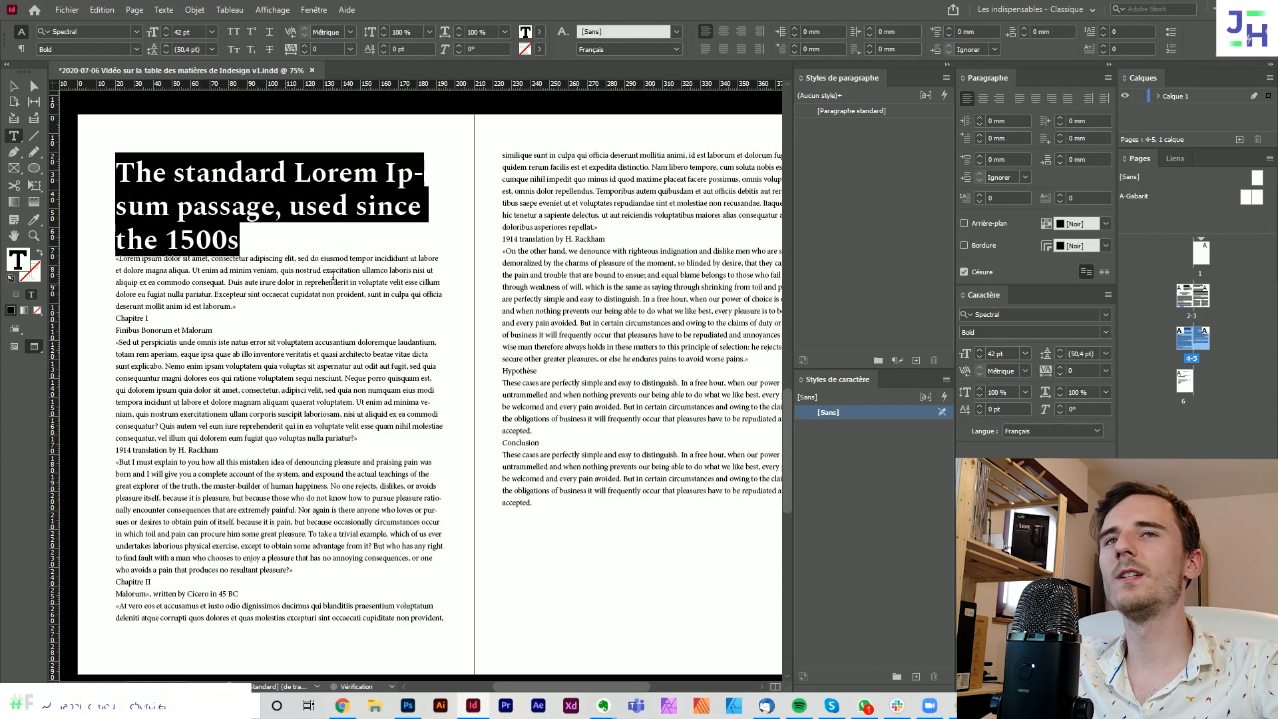
pyautogui.click(1025, 30)
pyautogui.click(1024, 29)
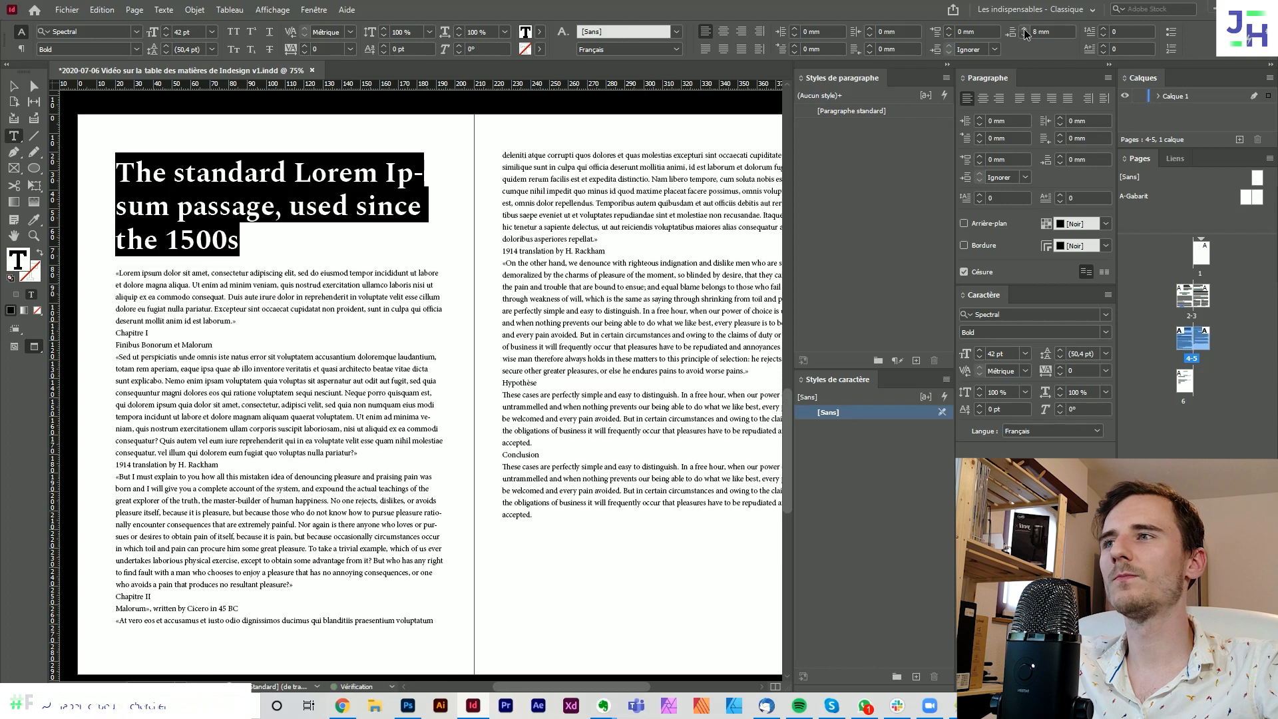
pyautogui.click(1024, 29)
pyautogui.click(1024, 29)
# - Format the "Chapitre I" line at 24 pt in all caps
pyautogui.moveTo(164, 343); pyautogui.dragTo(106, 343)
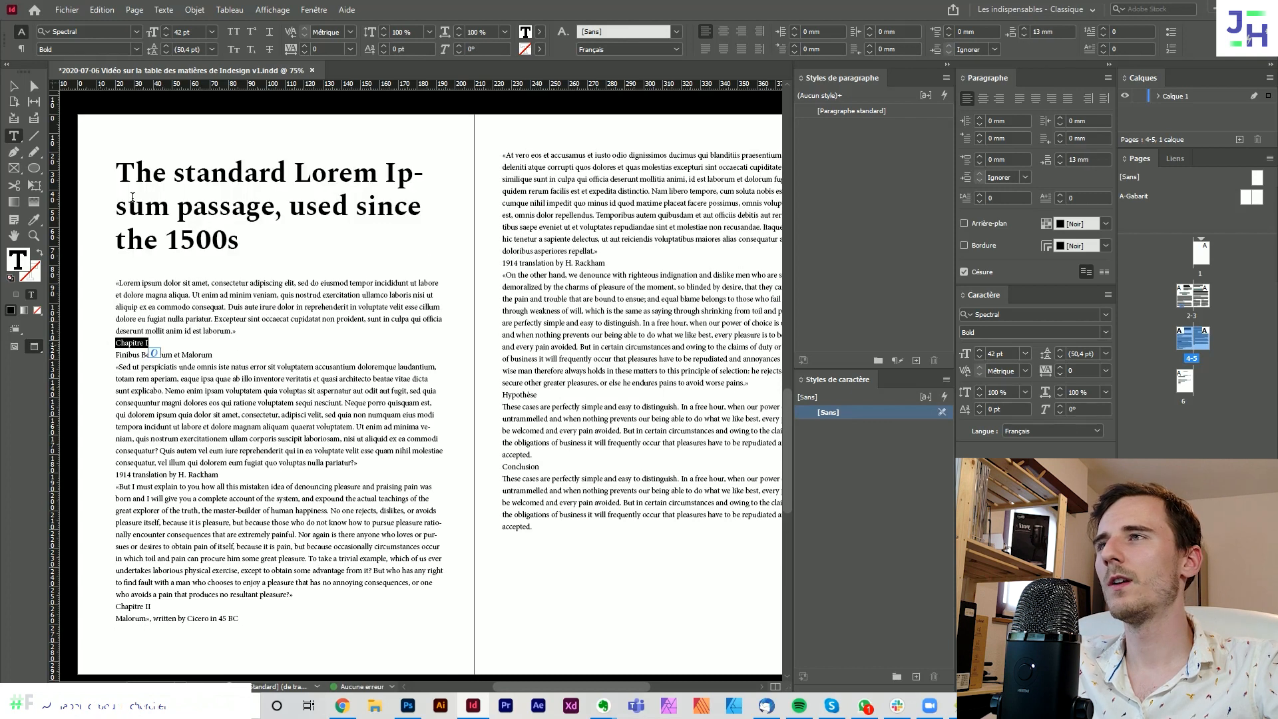
pyautogui.click(152, 33)
pyautogui.write('24')
pyautogui.press('Return')
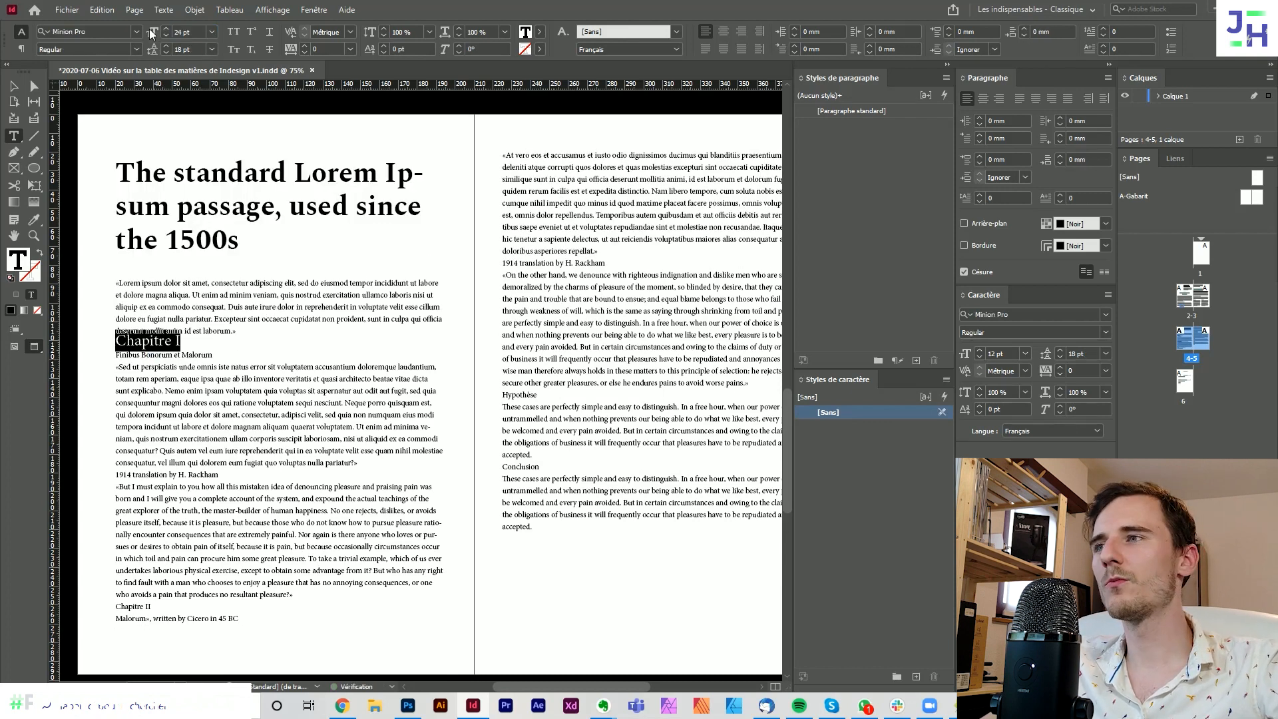
pyautogui.click(232, 31)
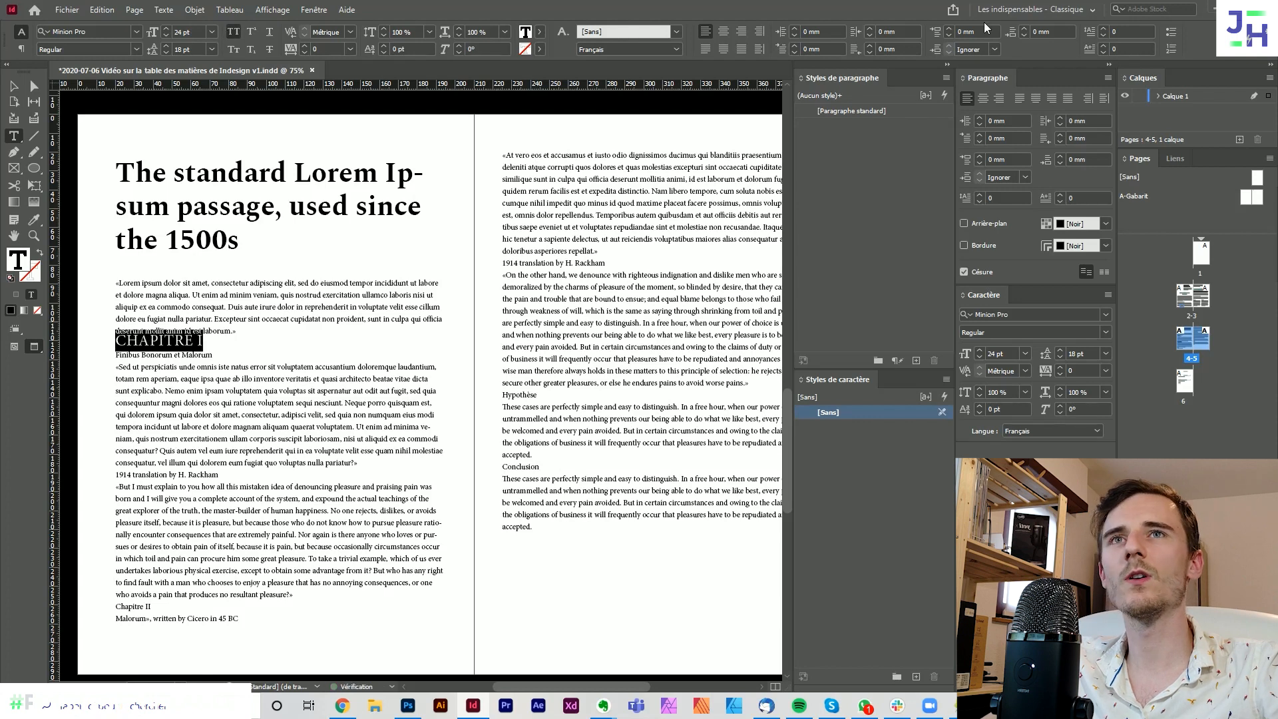
# - Set the space before the "Chapitre I" line to 9 mm
pyautogui.click(949, 29)
pyautogui.click(949, 28)
pyautogui.click(949, 28)
pyautogui.click(949, 29)
pyautogui.click(949, 29)
pyautogui.click(949, 29)
pyautogui.click(949, 28)
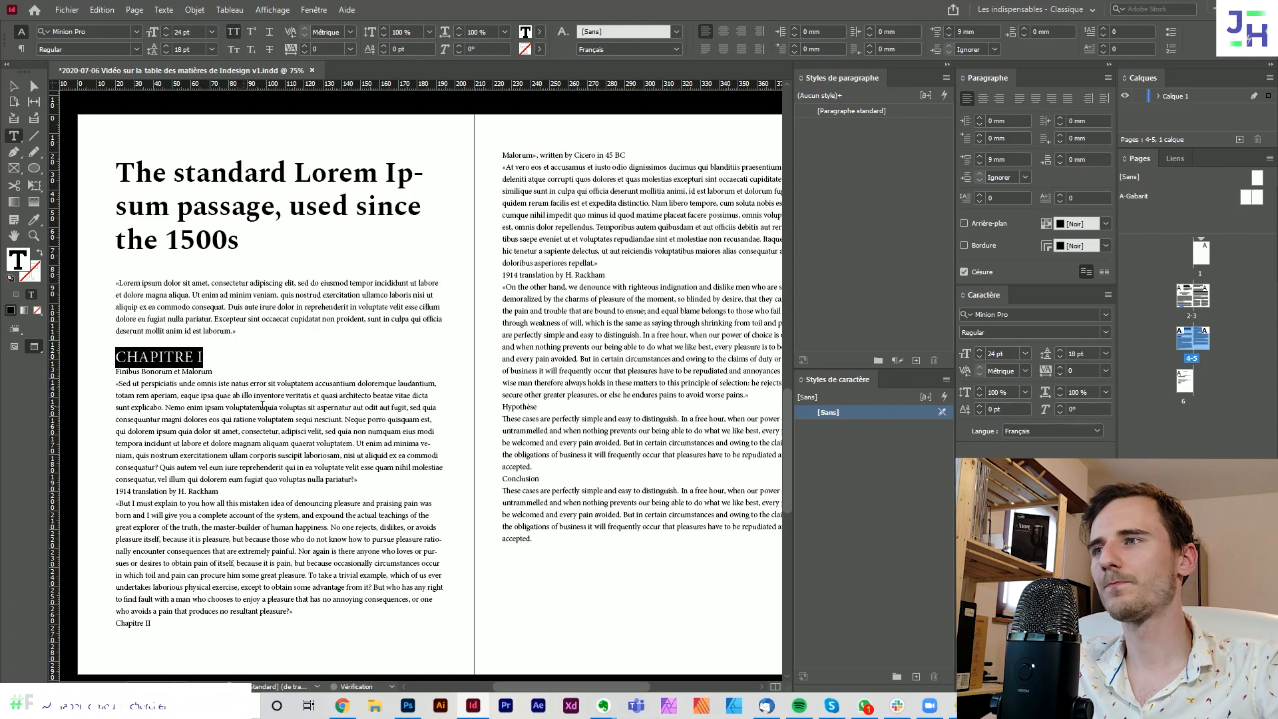
# - Centre the "Chapitre I" line and the "Finibus Bonorum et Malorum" title below it
pyautogui.click(234, 373)
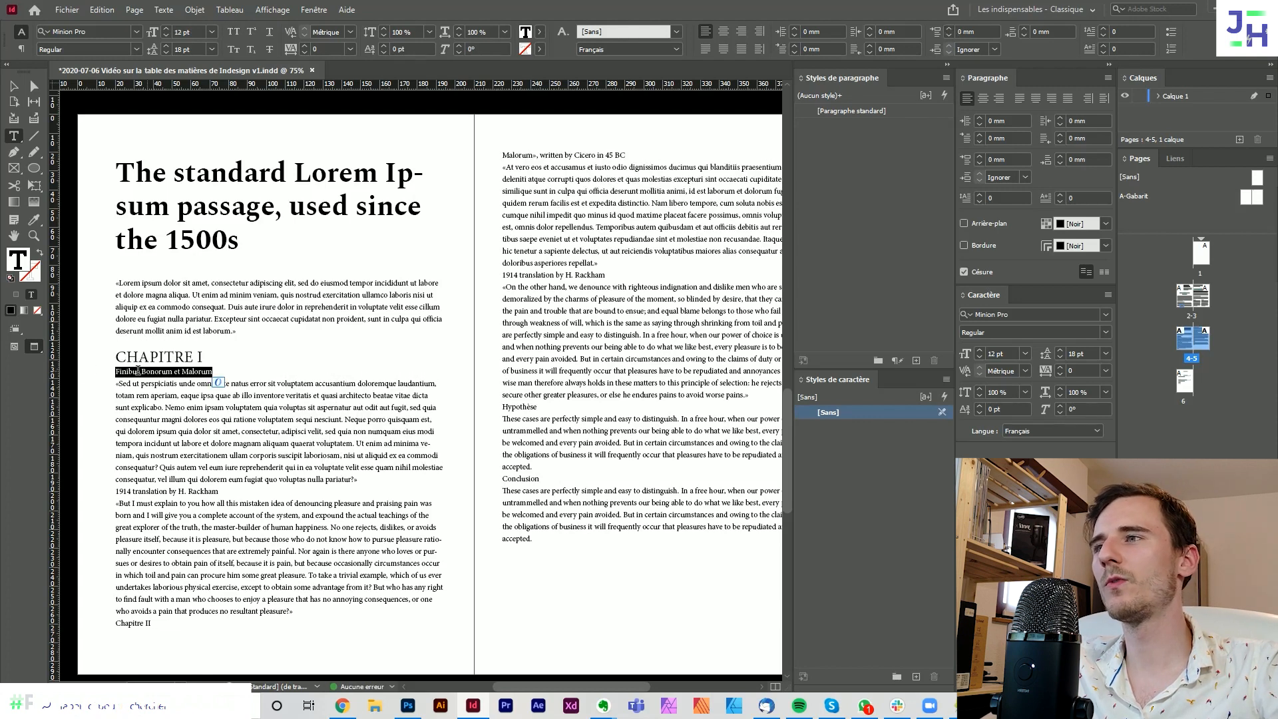
pyautogui.moveTo(163, 370); pyautogui.dragTo(165, 358)
pyautogui.click(723, 32)
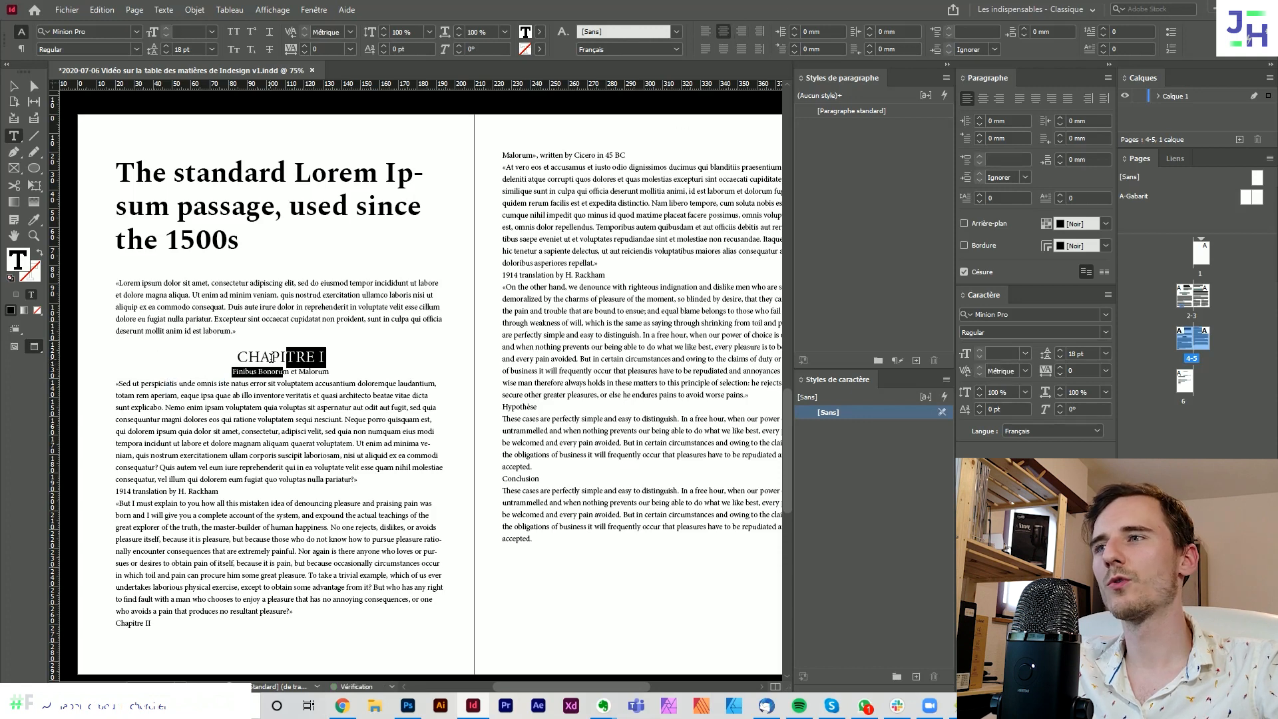
# - Set the "Finibus Bonorum et Malorum" title in Spectral Bold at 36 pt
pyautogui.click(332, 366)
pyautogui.tripleClick(332, 367)
pyautogui.hotkey('ctrl', '6')
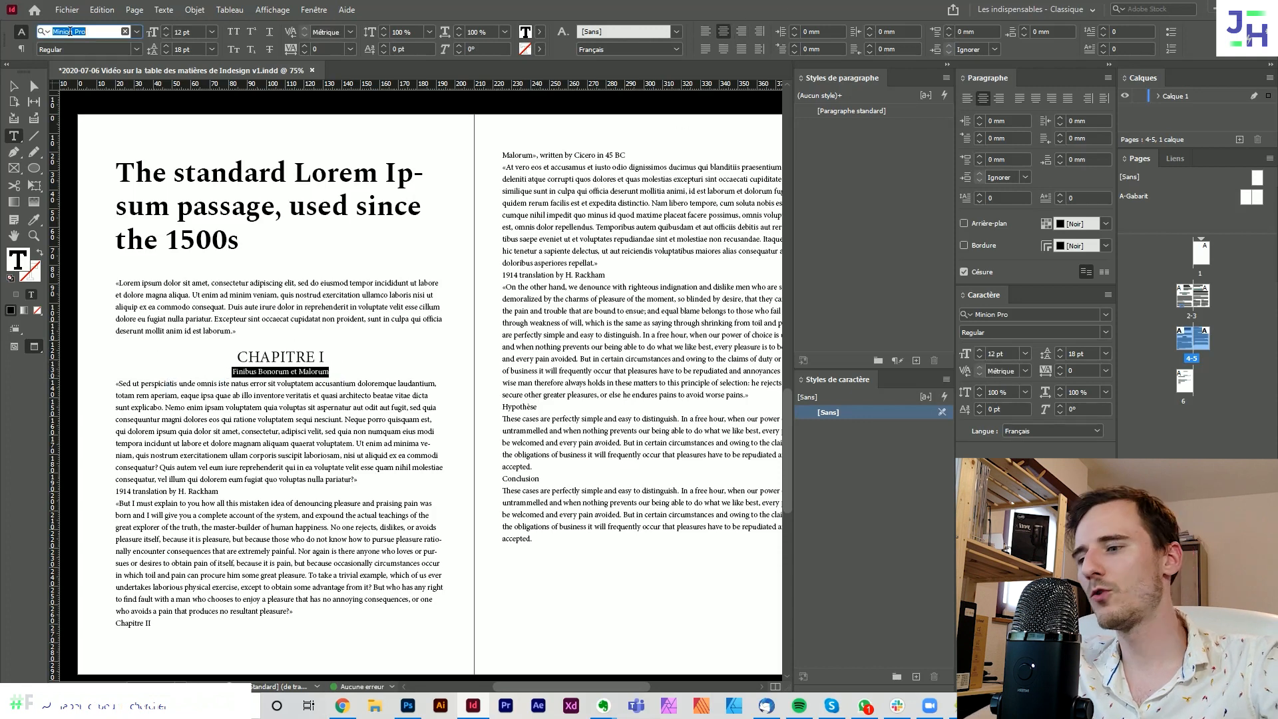
pyautogui.write('Spectral')
pyautogui.press('Return')
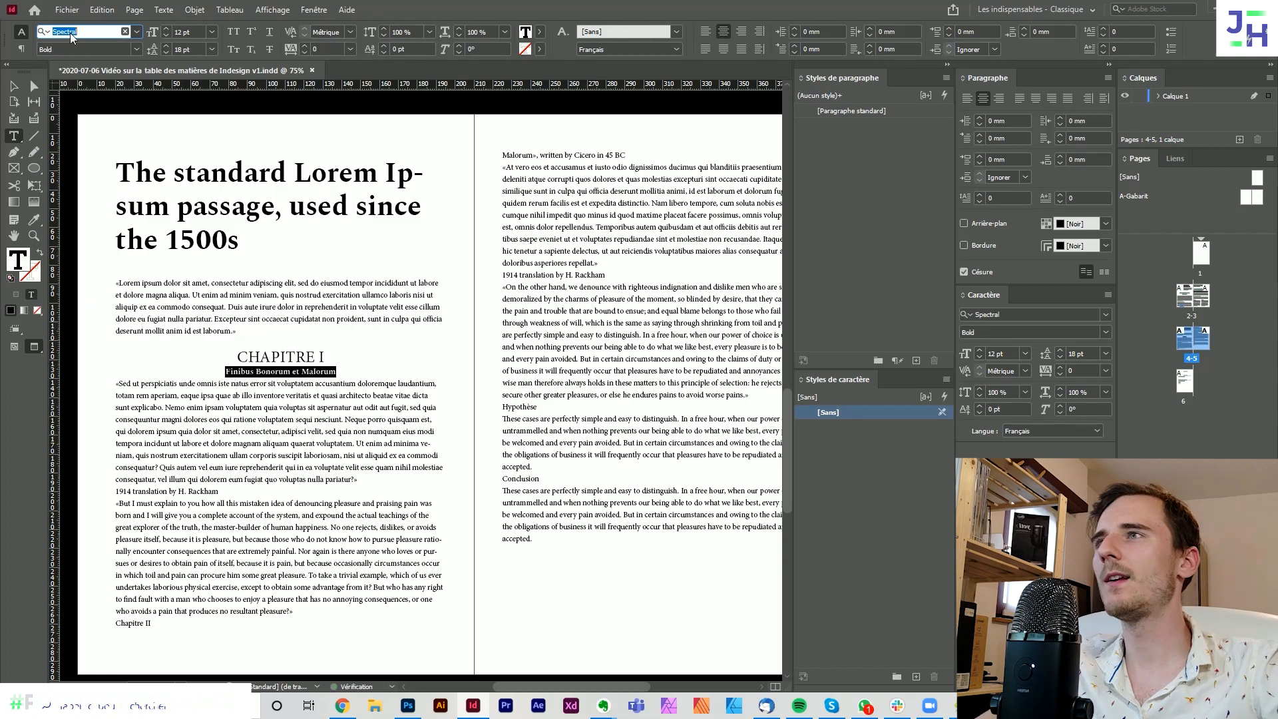
pyautogui.moveTo(193, 33); pyautogui.dragTo(111, 39)
pyautogui.write('36')
pyautogui.press('Return')
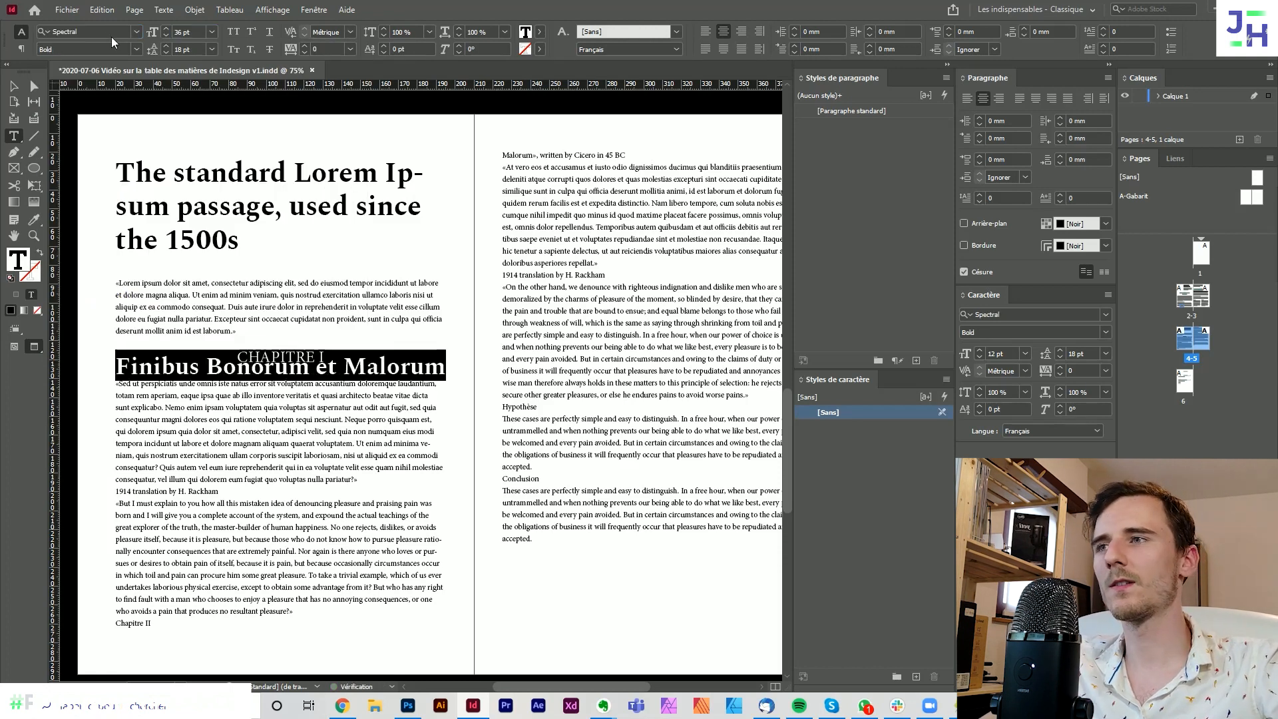
# - Set the space after the "Finibus Bonorum et Malorum" title to 7 mm
pyautogui.click(1022, 28)
pyautogui.click(1022, 29)
pyautogui.click(1022, 29)
pyautogui.click(1022, 29)
pyautogui.click(1022, 29)
pyautogui.click(1022, 28)
pyautogui.click(1022, 28)
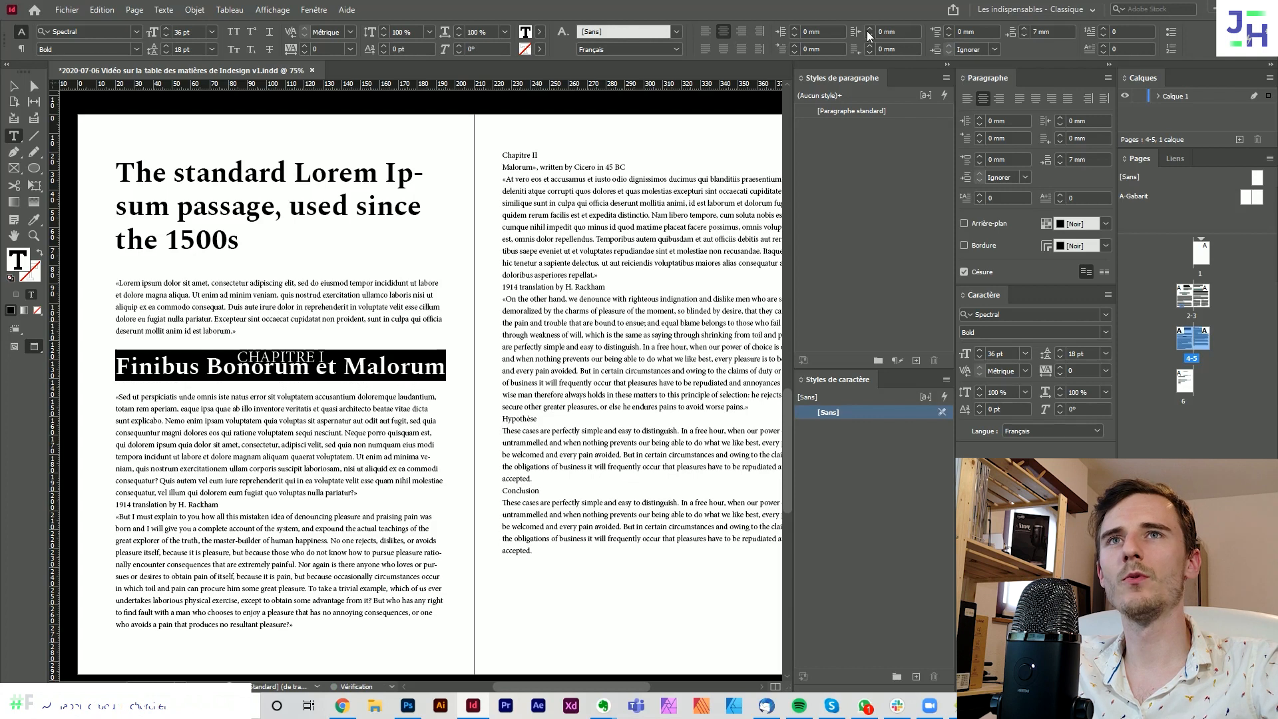
# - Set the space before the "Finibus Bonorum et Malorum" title to 5 mm and leave text editing
pyautogui.click(949, 30)
pyautogui.click(949, 30)
pyautogui.click(949, 30)
pyautogui.click(949, 30)
pyautogui.click(949, 29)
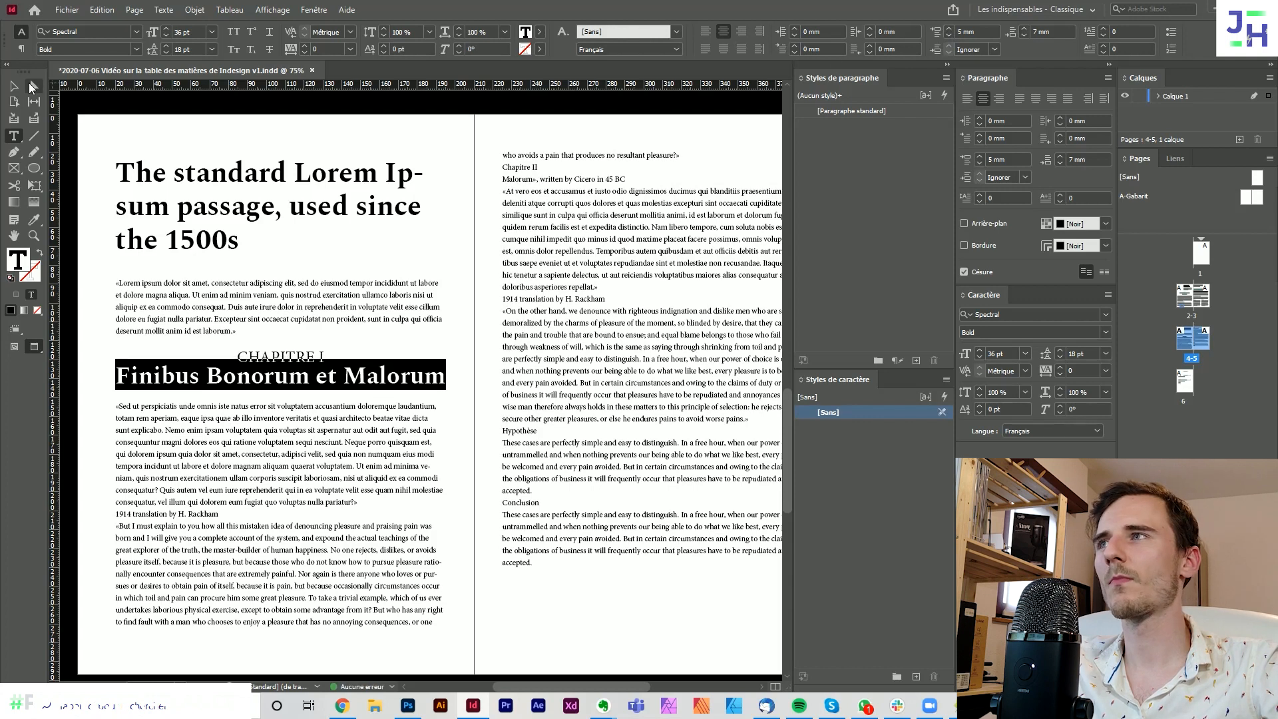
pyautogui.press('Escape')
pyautogui.click(472, 261)
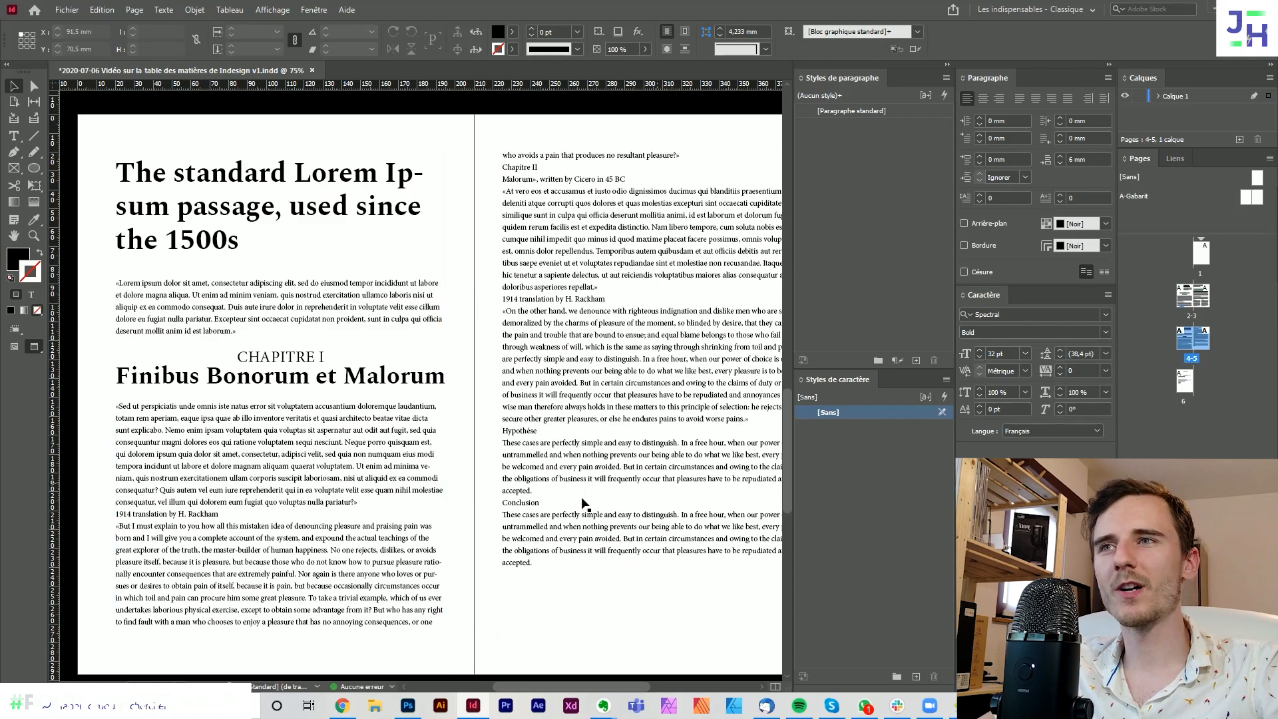
# - Examine the fully styled version of the same text on the spread above as a formatting reference
pyautogui.scroll(5, 290, 479)
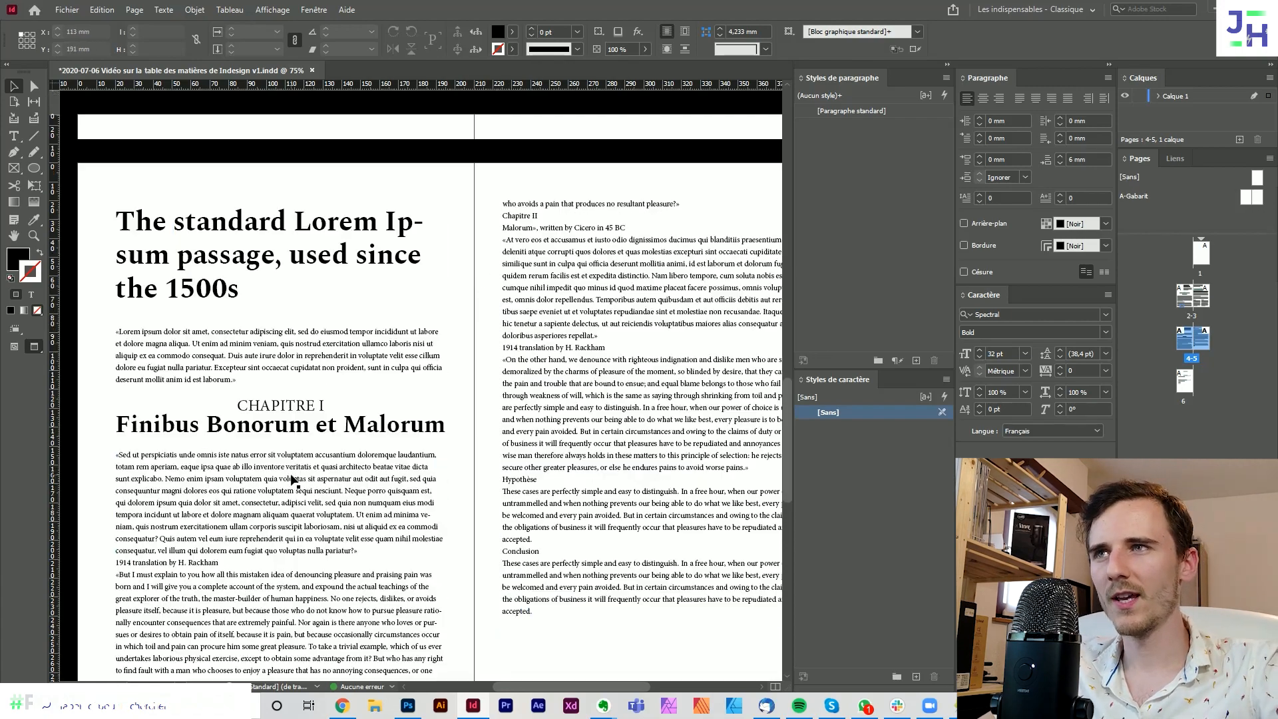
pyautogui.scroll(5, 290, 479)
pyautogui.hscroll(2, 465, 458)
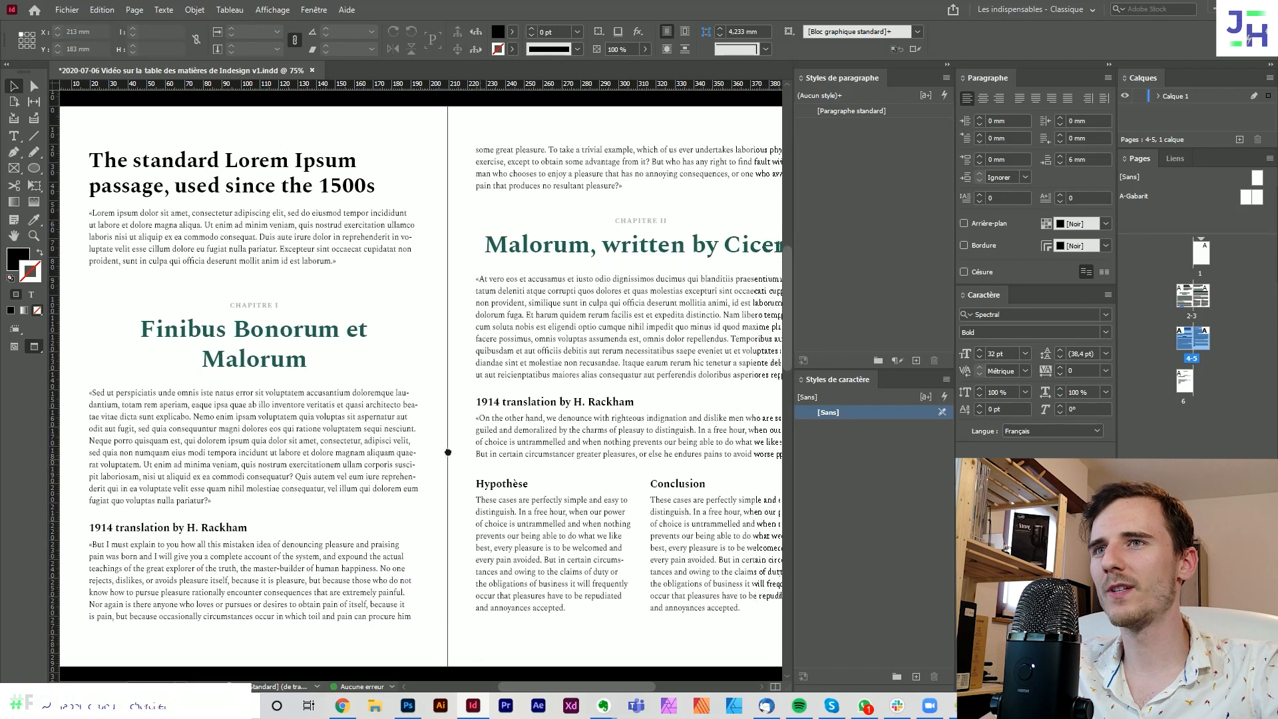
pyautogui.hscroll(-2, 425, 459)
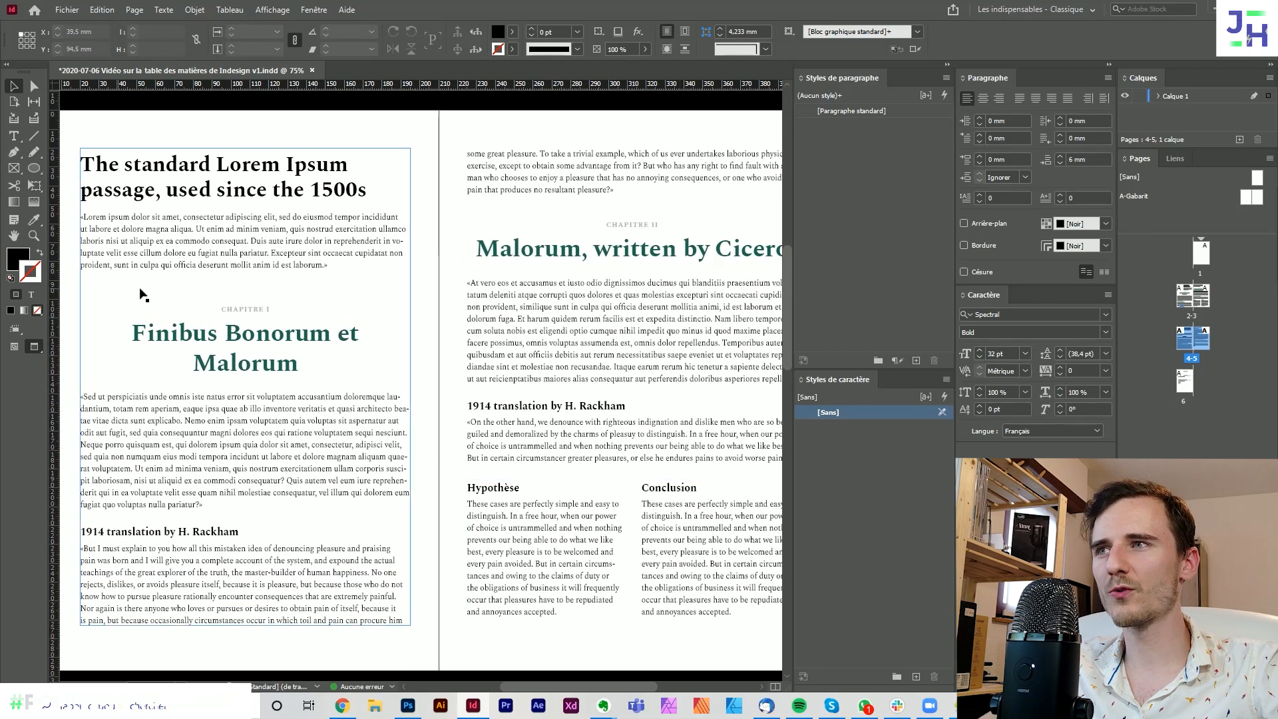
pyautogui.scroll(-10, 530, 403)
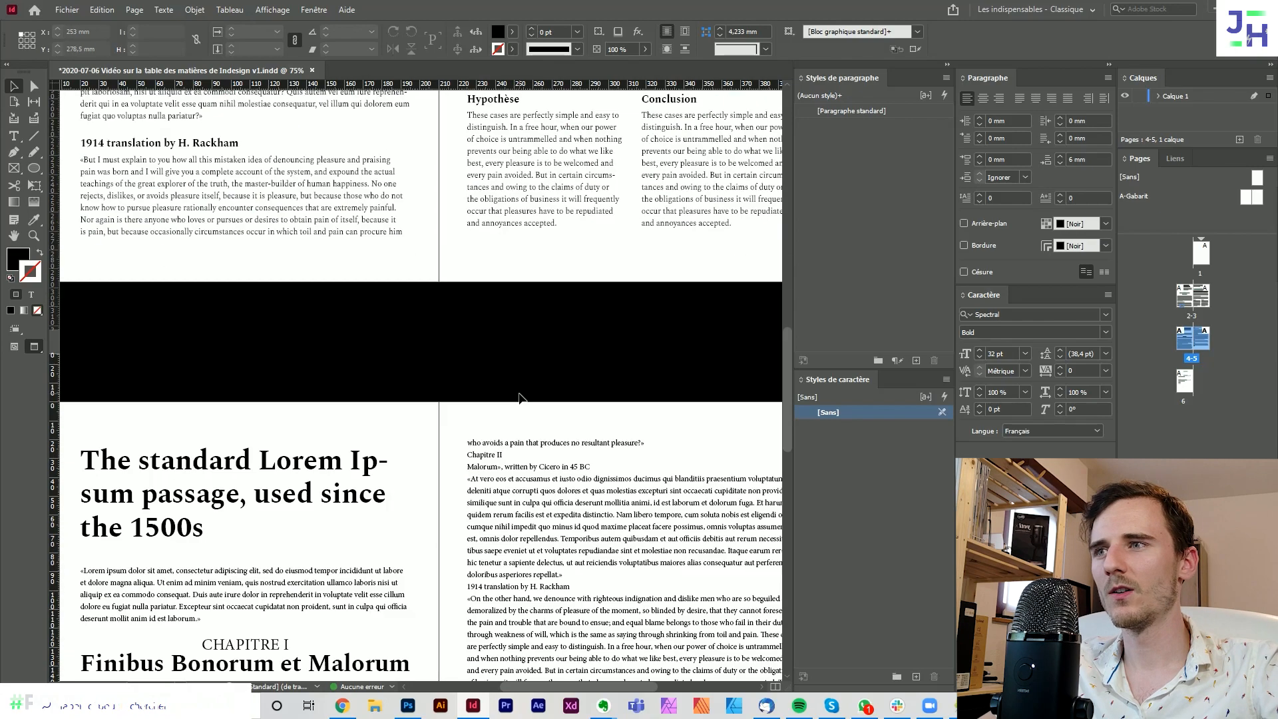
# - Examine the unformatted spread, the sample table of contents and the title formatting on the styled spread
pyautogui.scroll(-1, 530, 403)
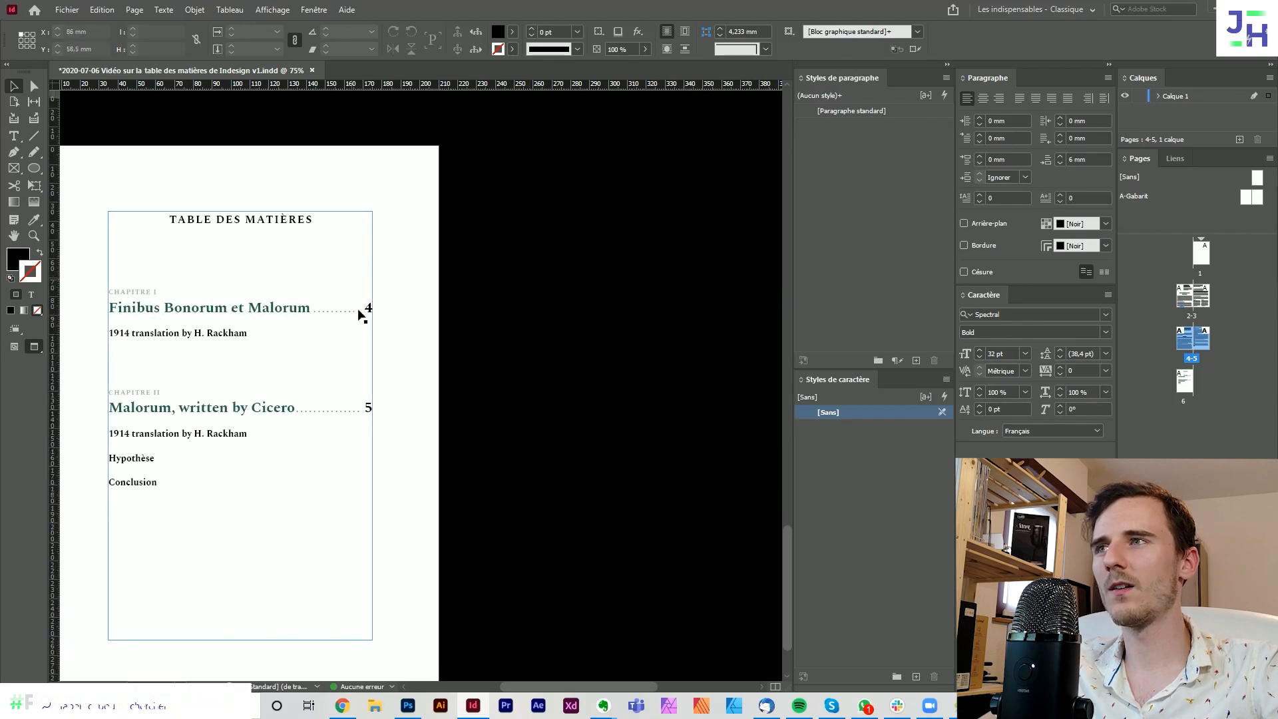
pyautogui.scroll(-15, 445, 410)
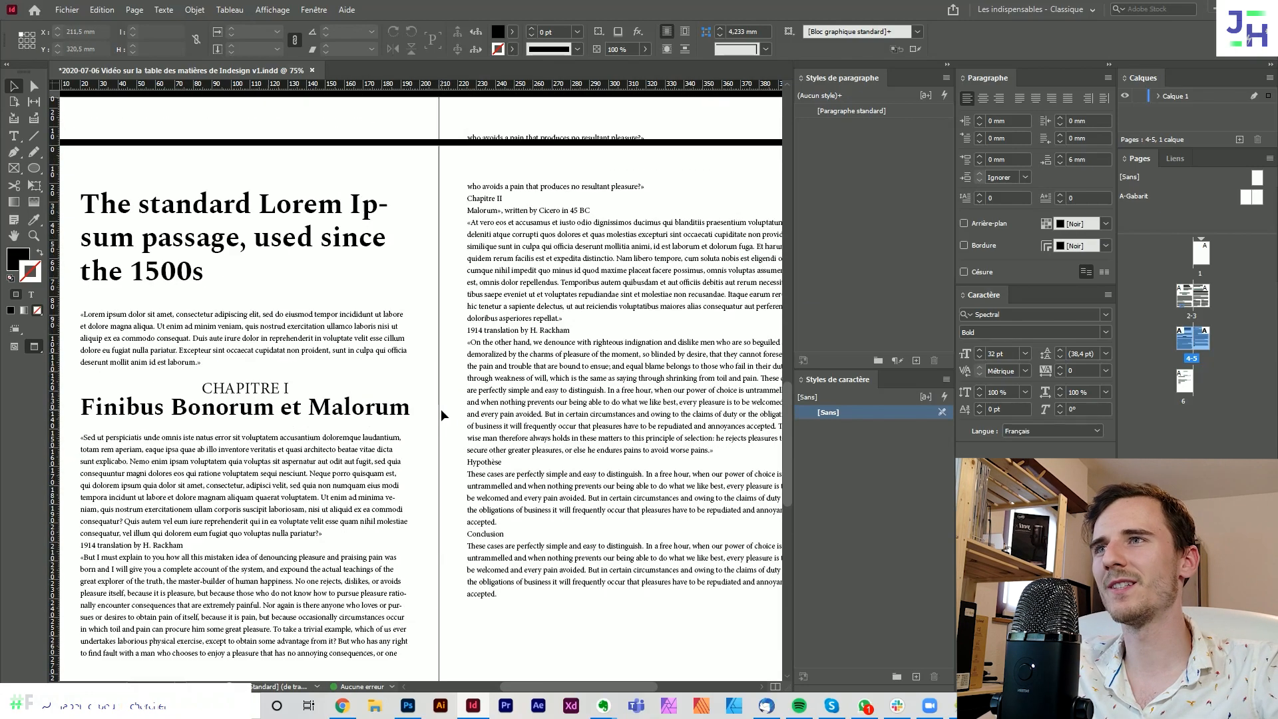
pyautogui.moveTo(447, 360); pyautogui.dragTo(464, 434)
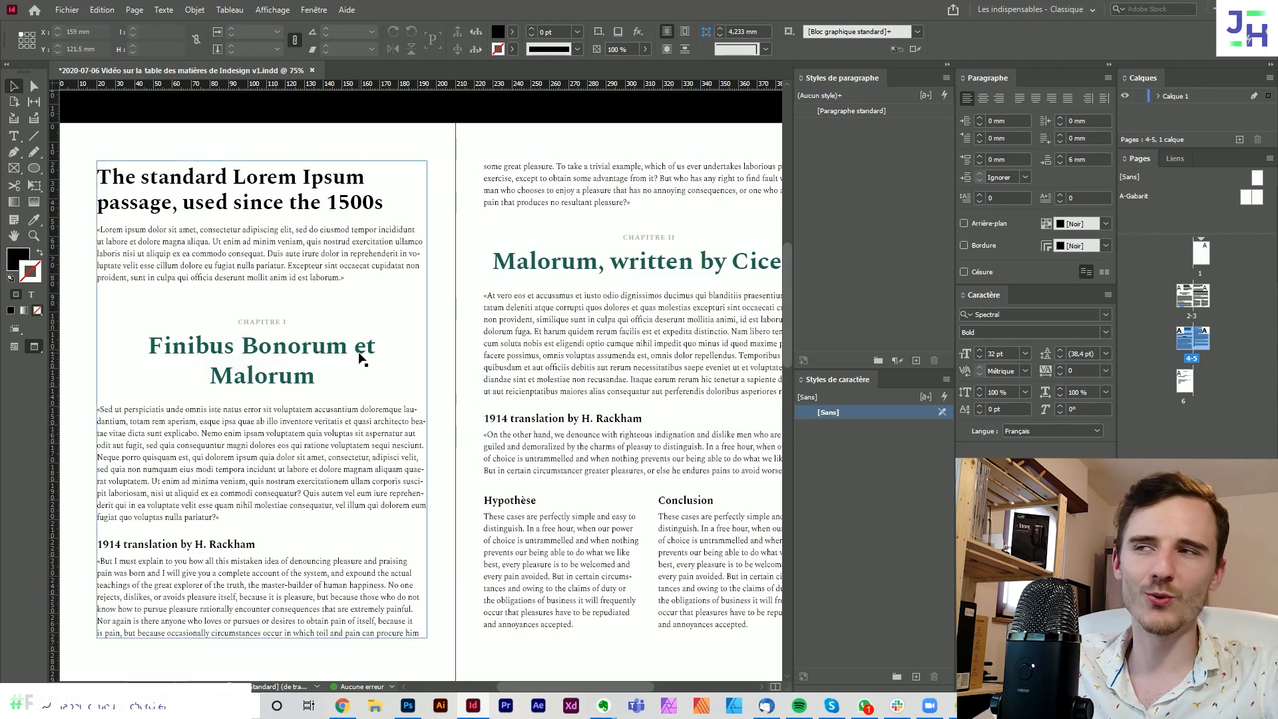
pyautogui.moveTo(437, 283); pyautogui.dragTo(424, 273)
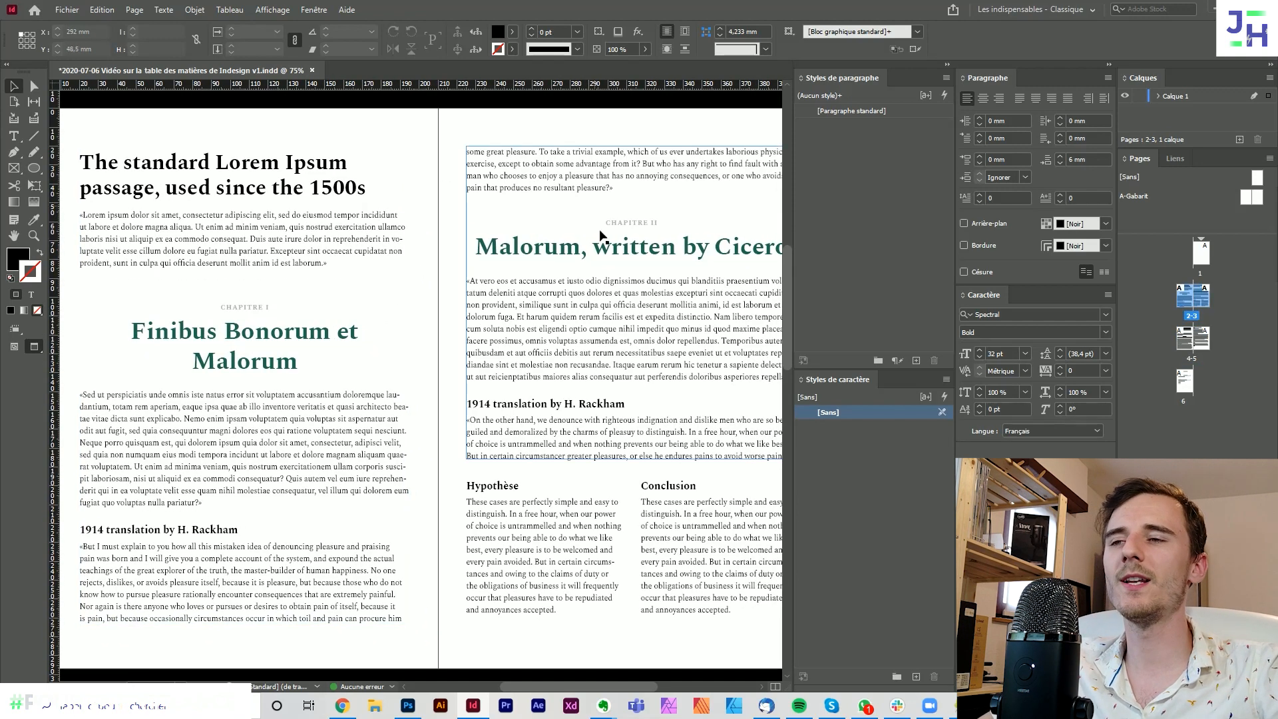
pyautogui.doubleClick(258, 181)
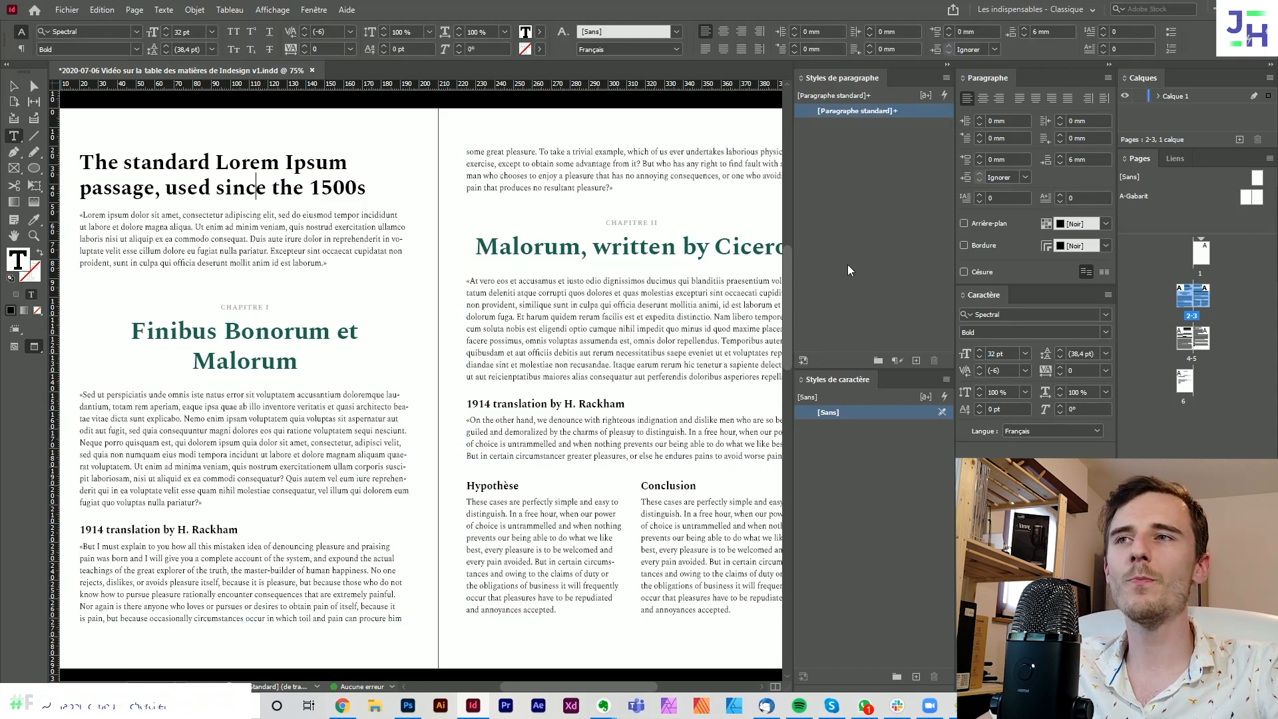
pyautogui.moveTo(321, 190); pyautogui.dragTo(200, 169)
pyautogui.click(197, 174)
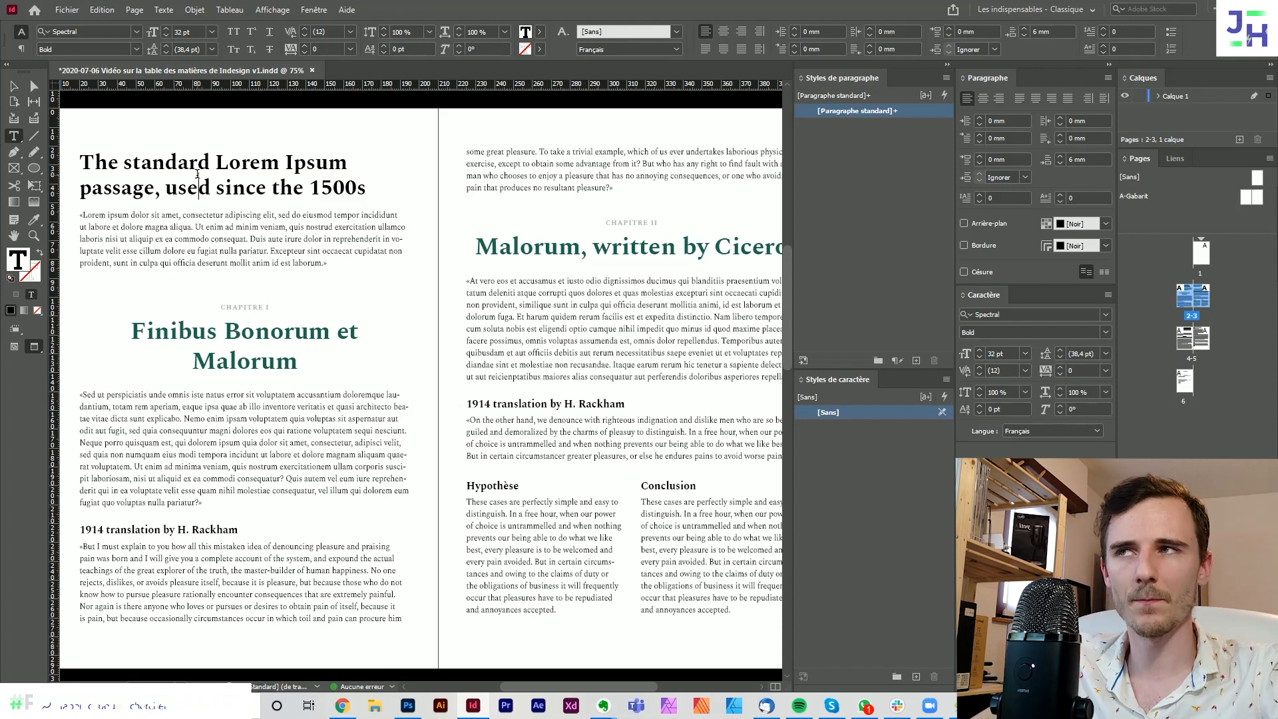
pyautogui.click(13, 86)
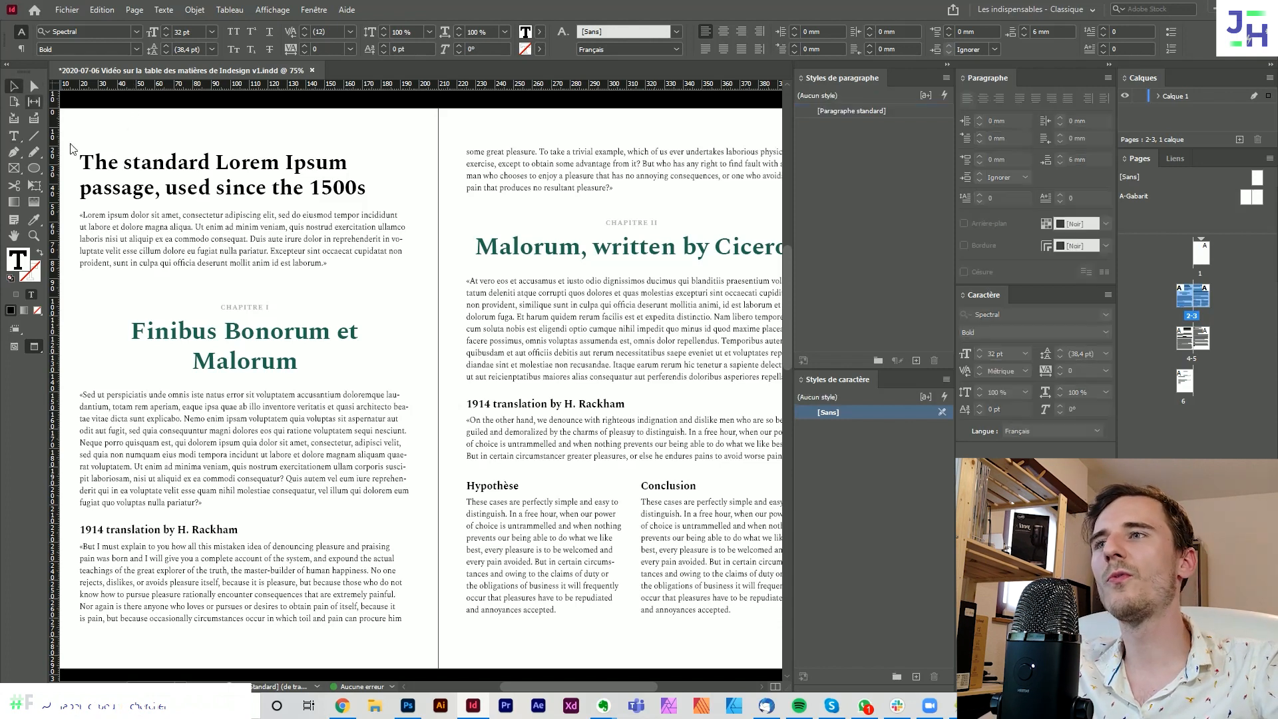
# - Compare the table of contents entries on the last page with the matching chapter headings on the spreads above
pyautogui.scroll(-3, 436, 369)
pyautogui.scroll(-15, 429, 397)
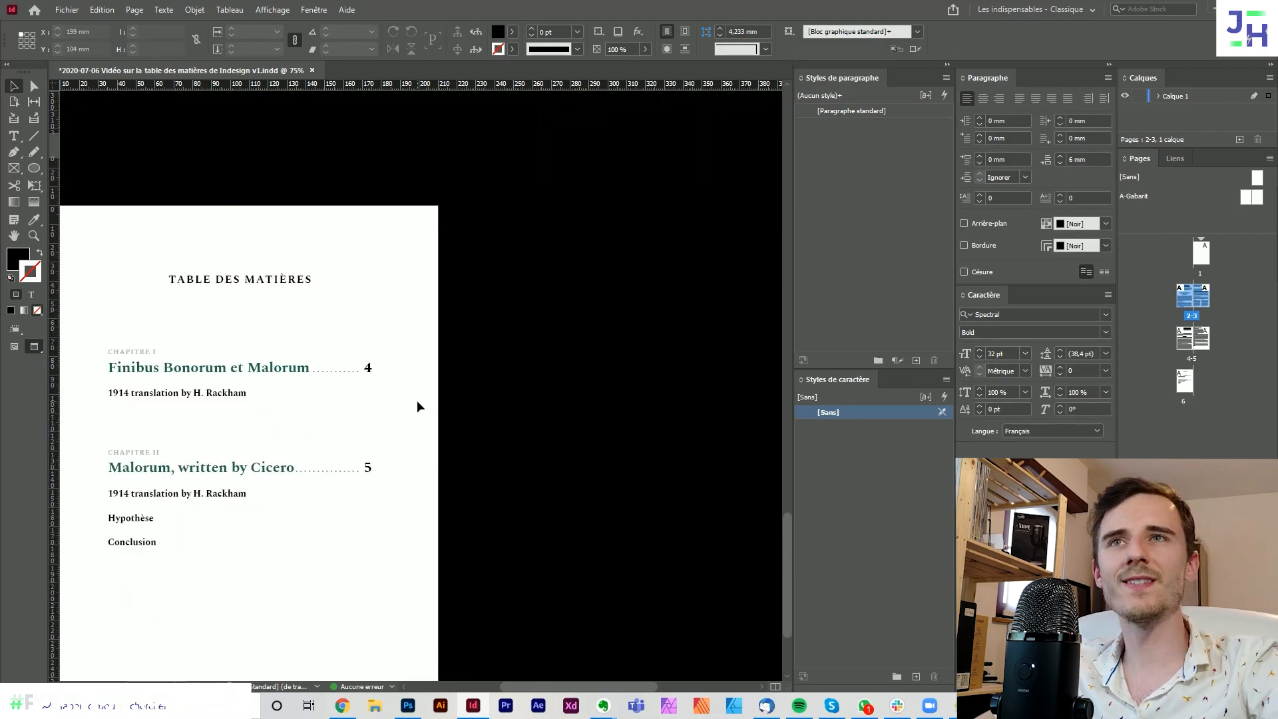
pyautogui.scroll(-3, 92, 363)
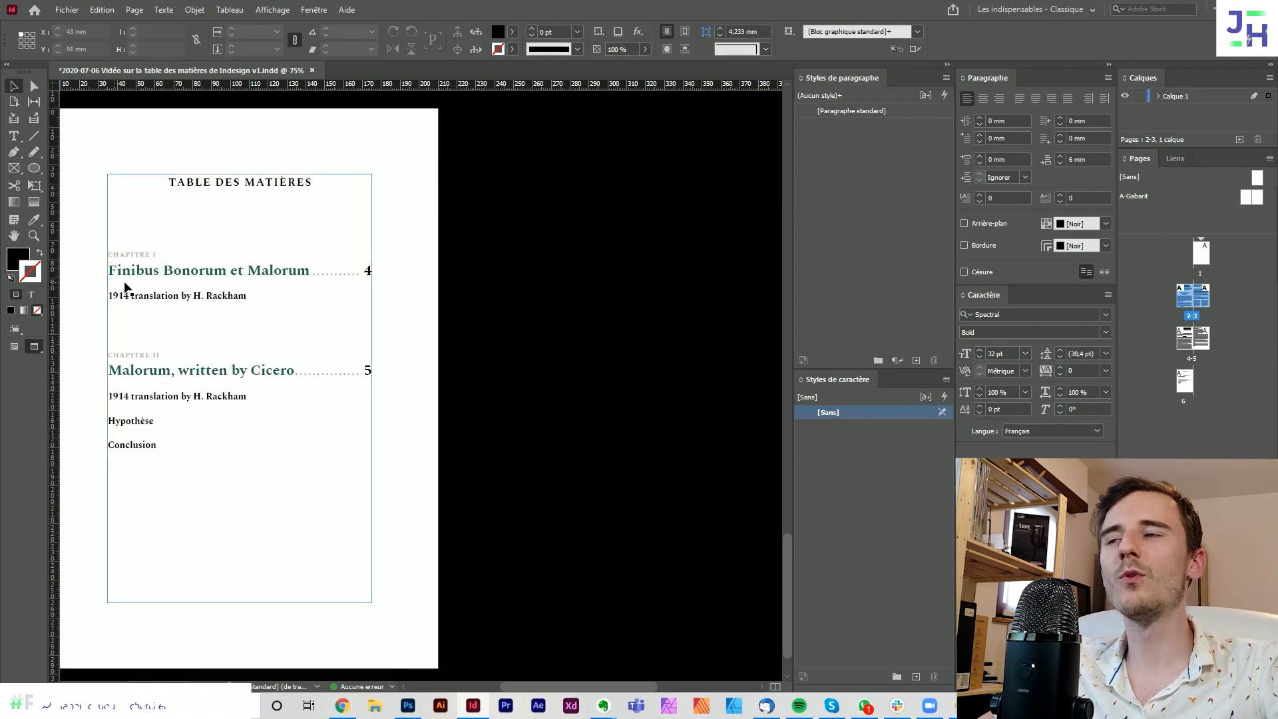
pyautogui.click(383, 381)
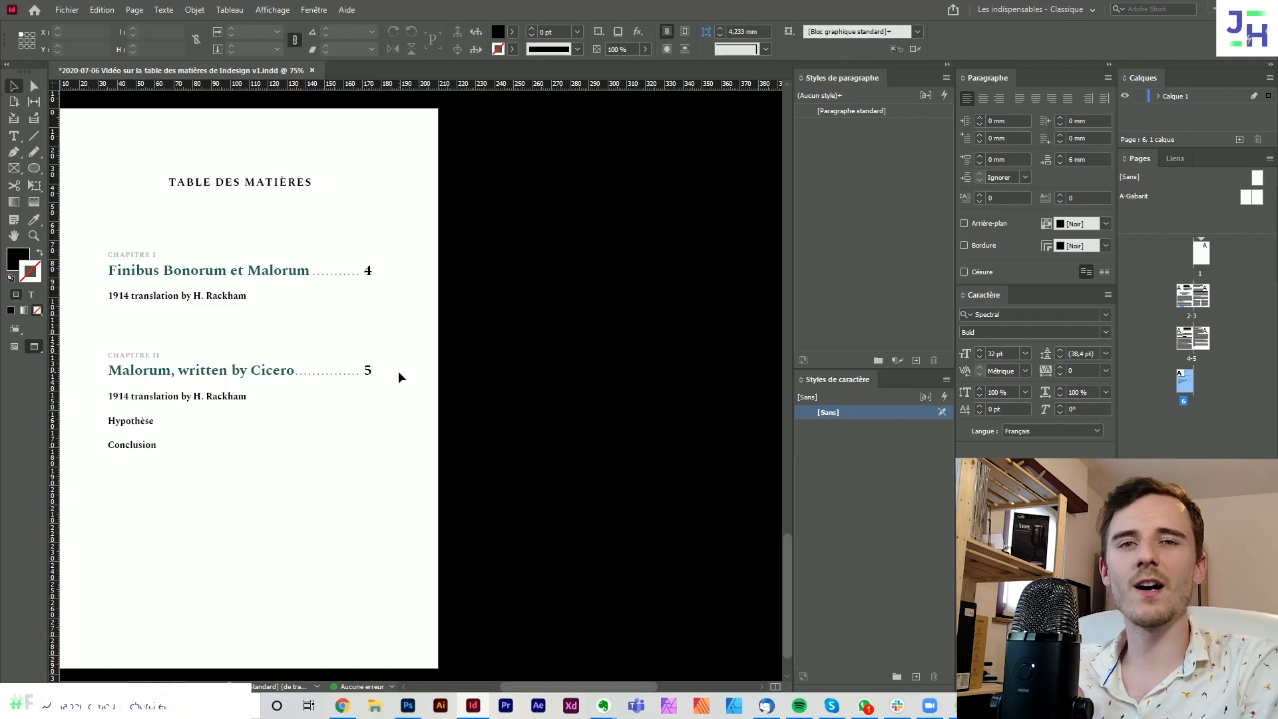
pyautogui.scroll(12, 398, 370)
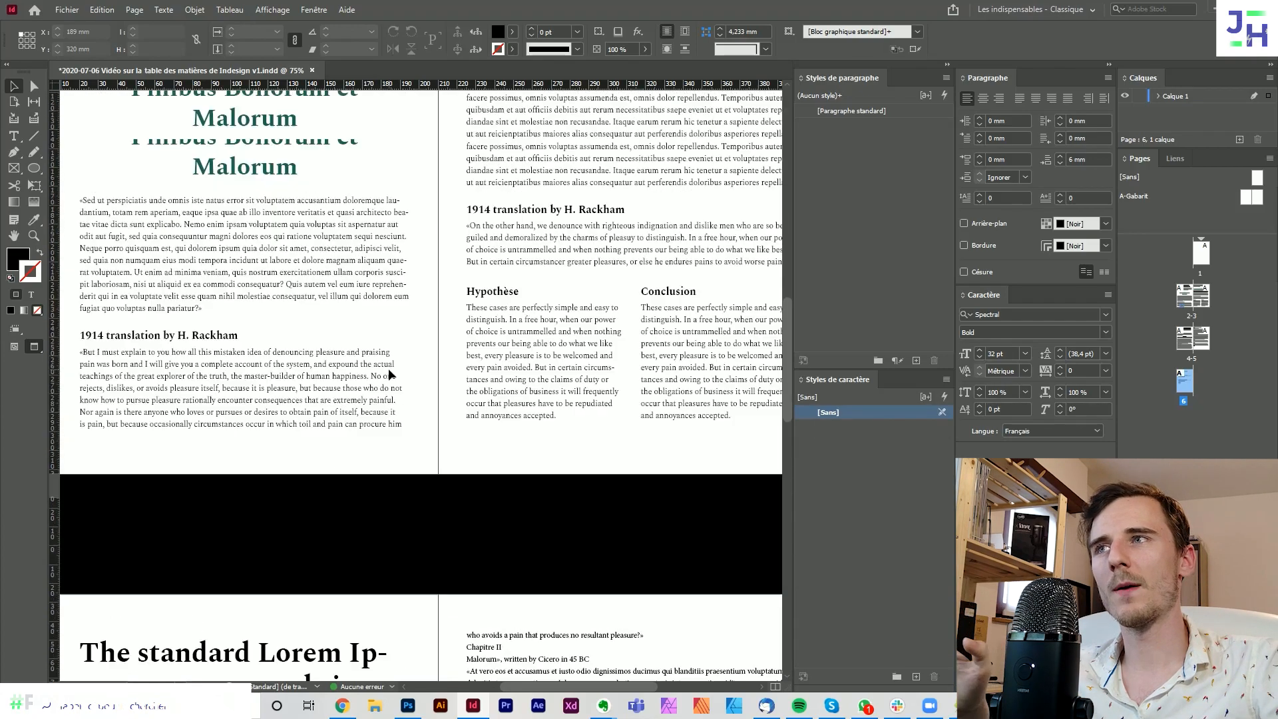
pyautogui.scroll(3, 352, 306)
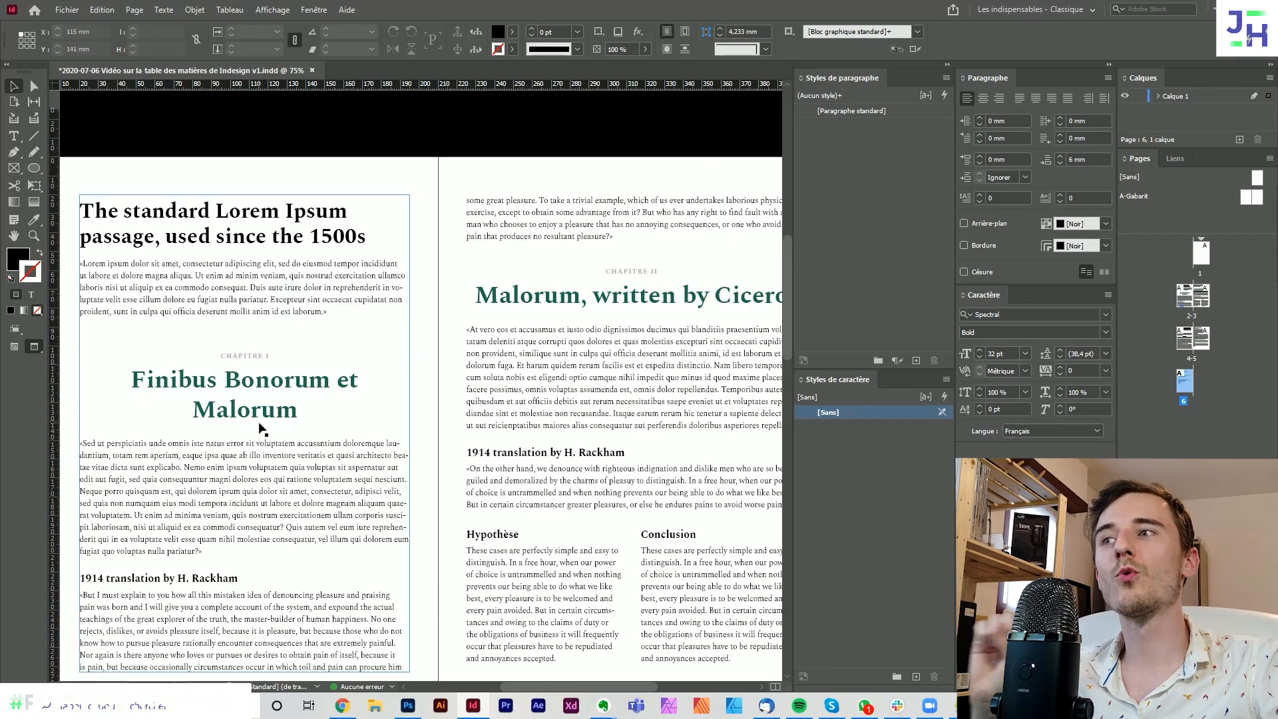
pyautogui.scroll(-8, 299, 400)
pyautogui.scroll(-10, 263, 429)
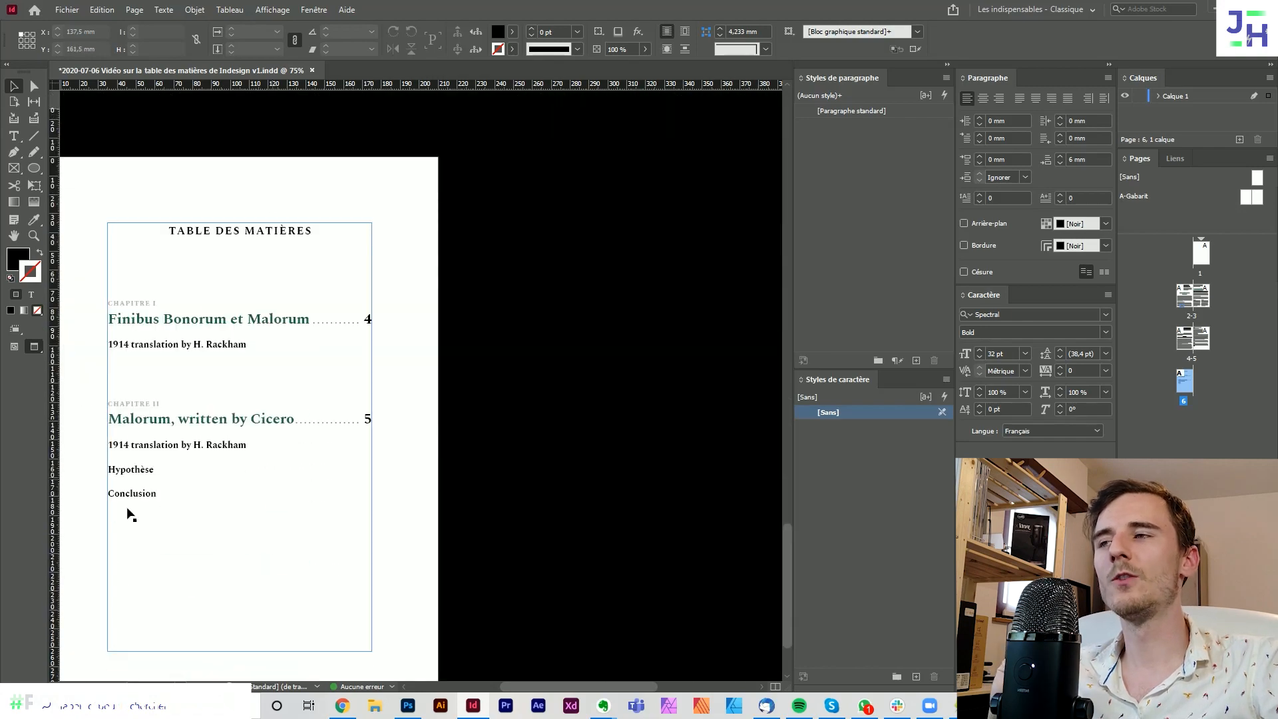
pyautogui.scroll(-1, 259, 316)
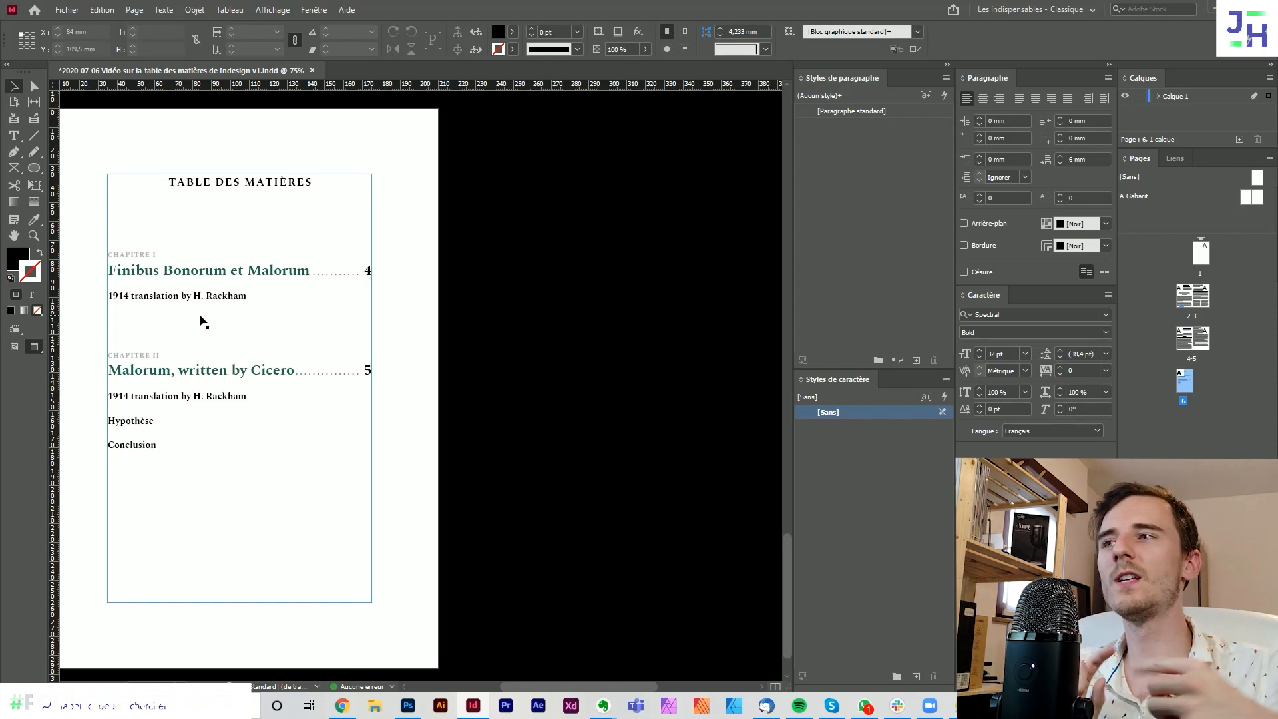
pyautogui.scroll(11, 203, 321)
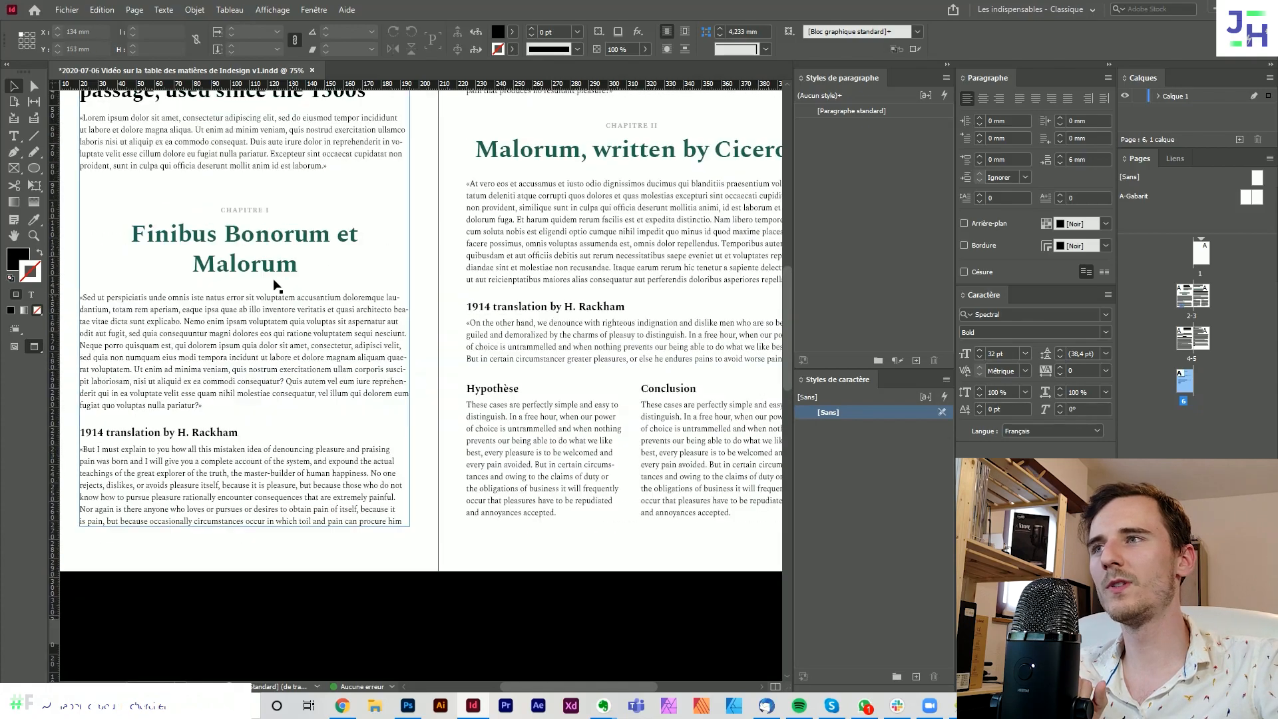
pyautogui.scroll(-9, 232, 251)
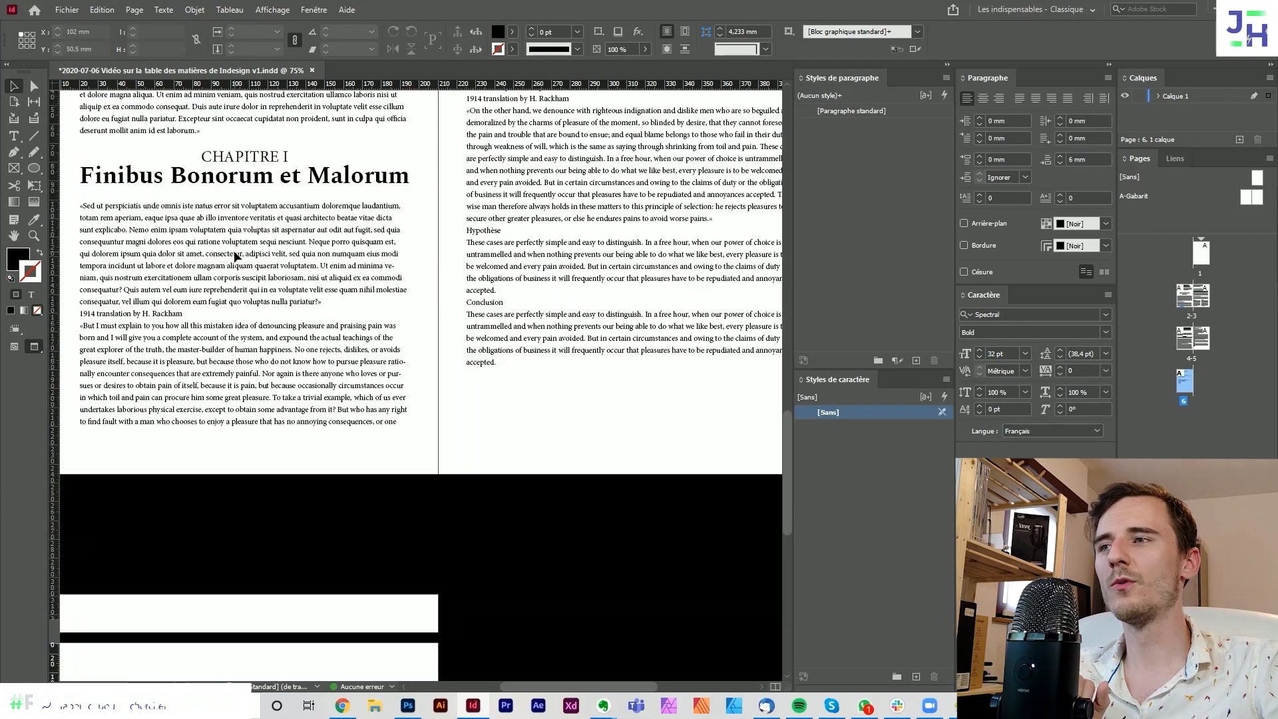
pyautogui.scroll(-2, 234, 255)
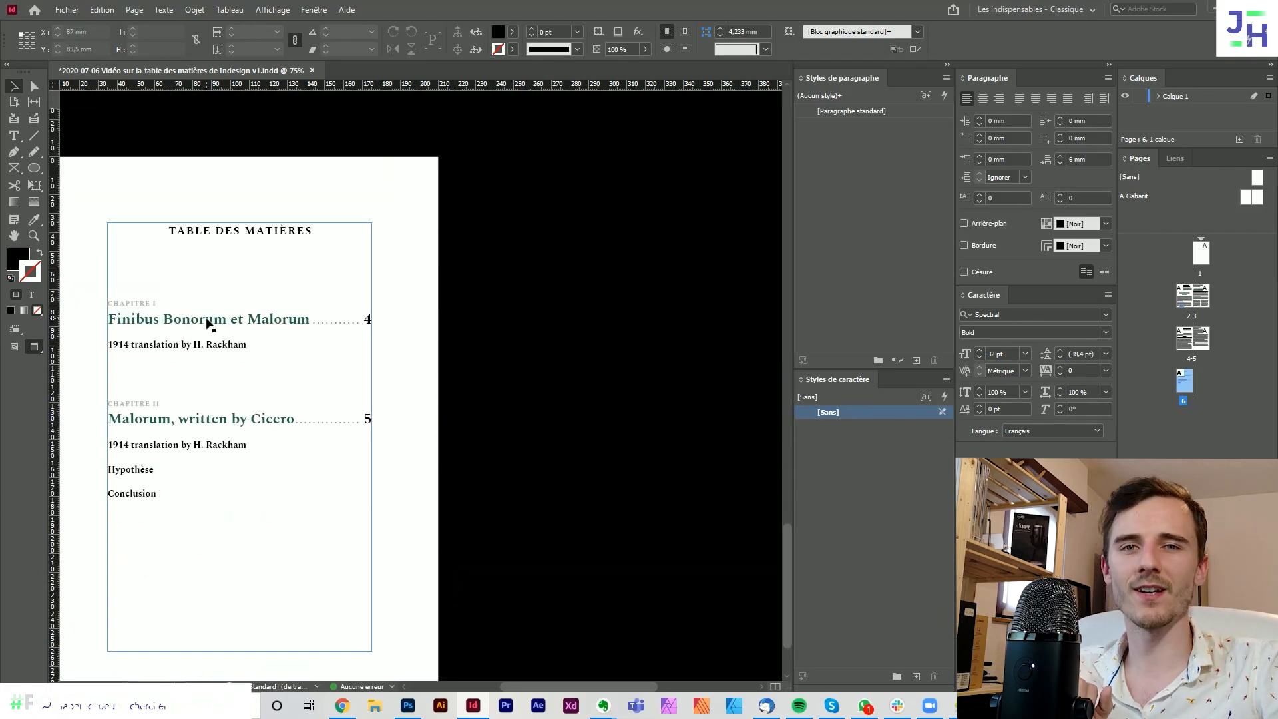
pyautogui.scroll(10, 210, 326)
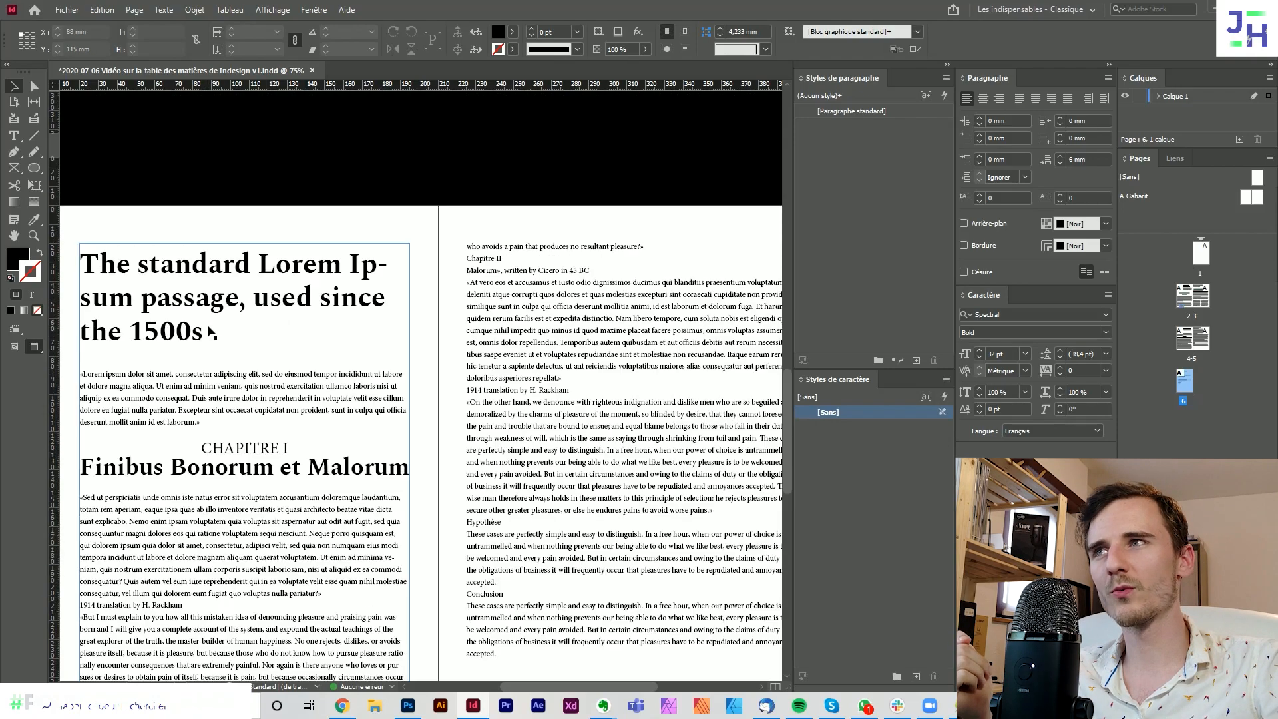
pyautogui.scroll(1, 215, 331)
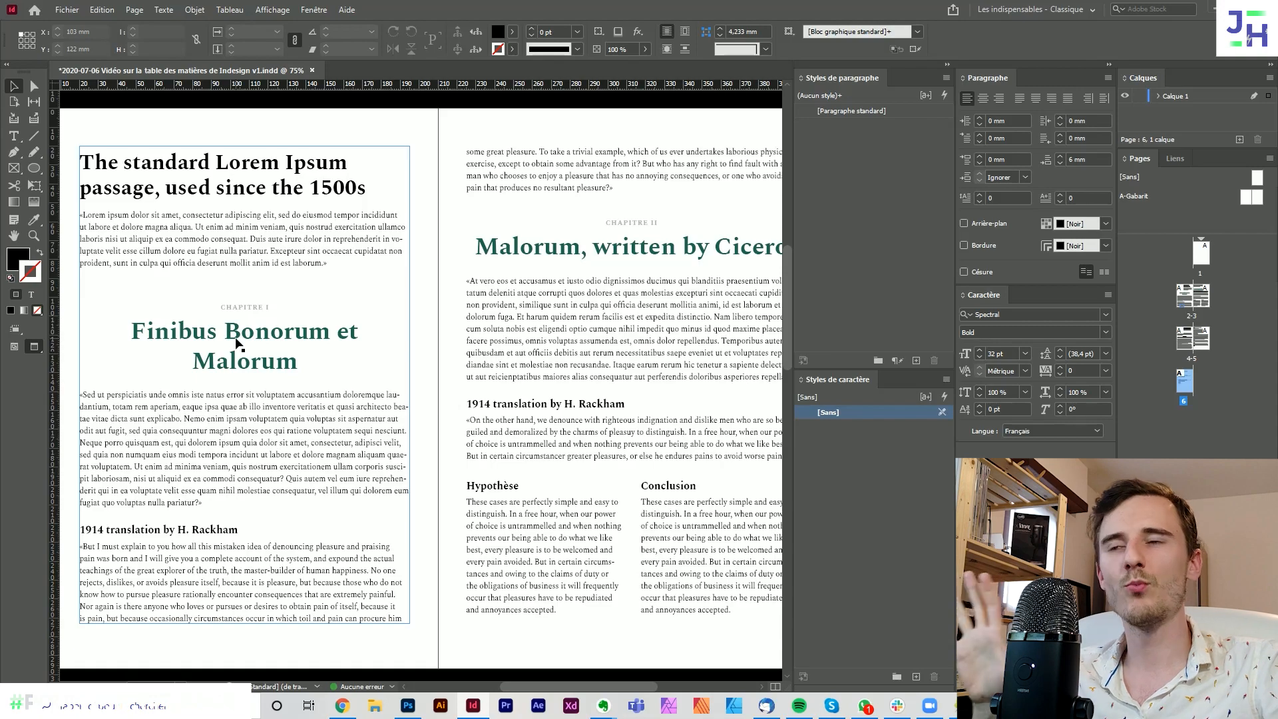
pyautogui.scroll(-11, 236, 343)
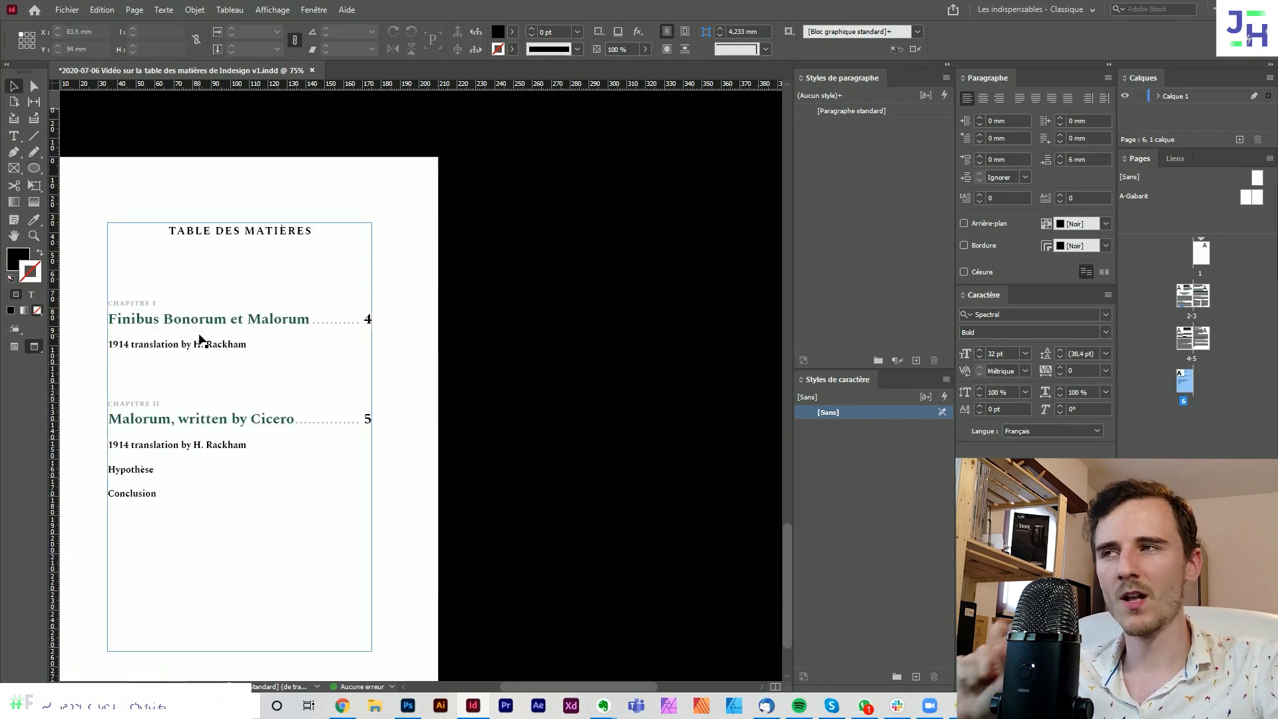
# - Create a new paragraph style and a new character style from the styled "The standard Lorem Ipsum passage, used since the 1500s" title
pyautogui.scroll(10, 199, 340)
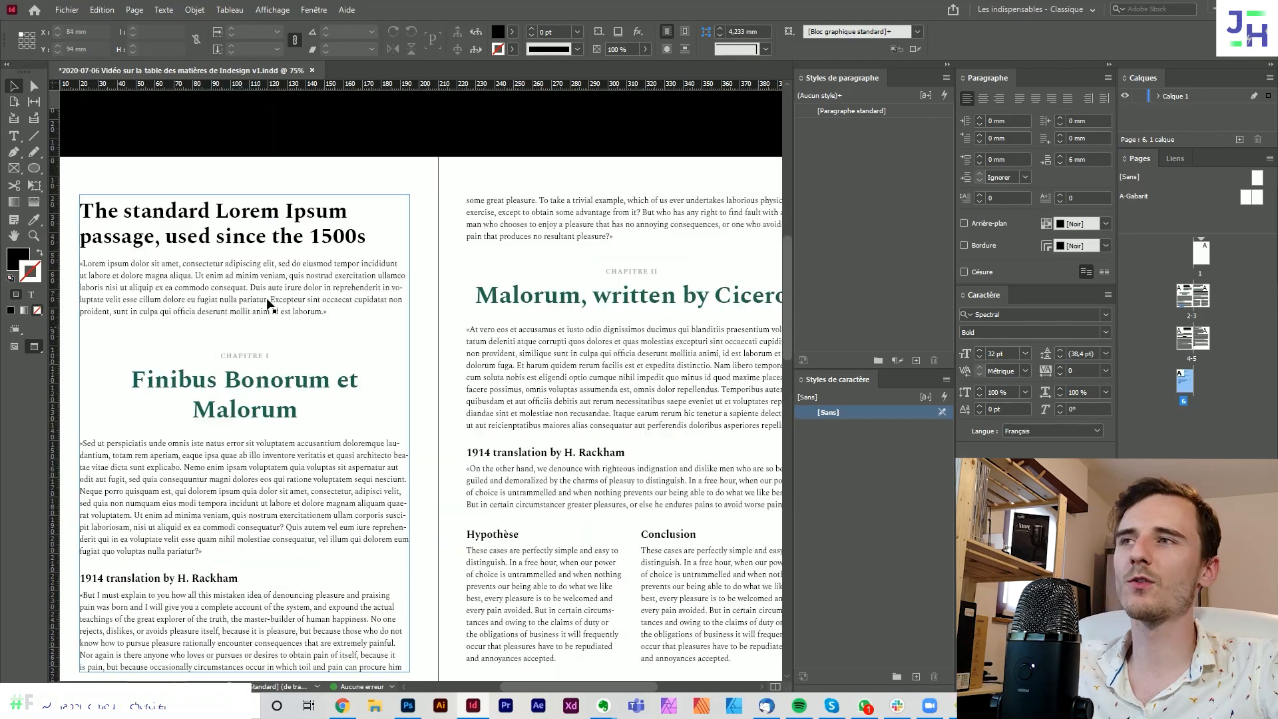
pyautogui.doubleClick(314, 240)
pyautogui.moveTo(365, 238); pyautogui.dragTo(70, 202)
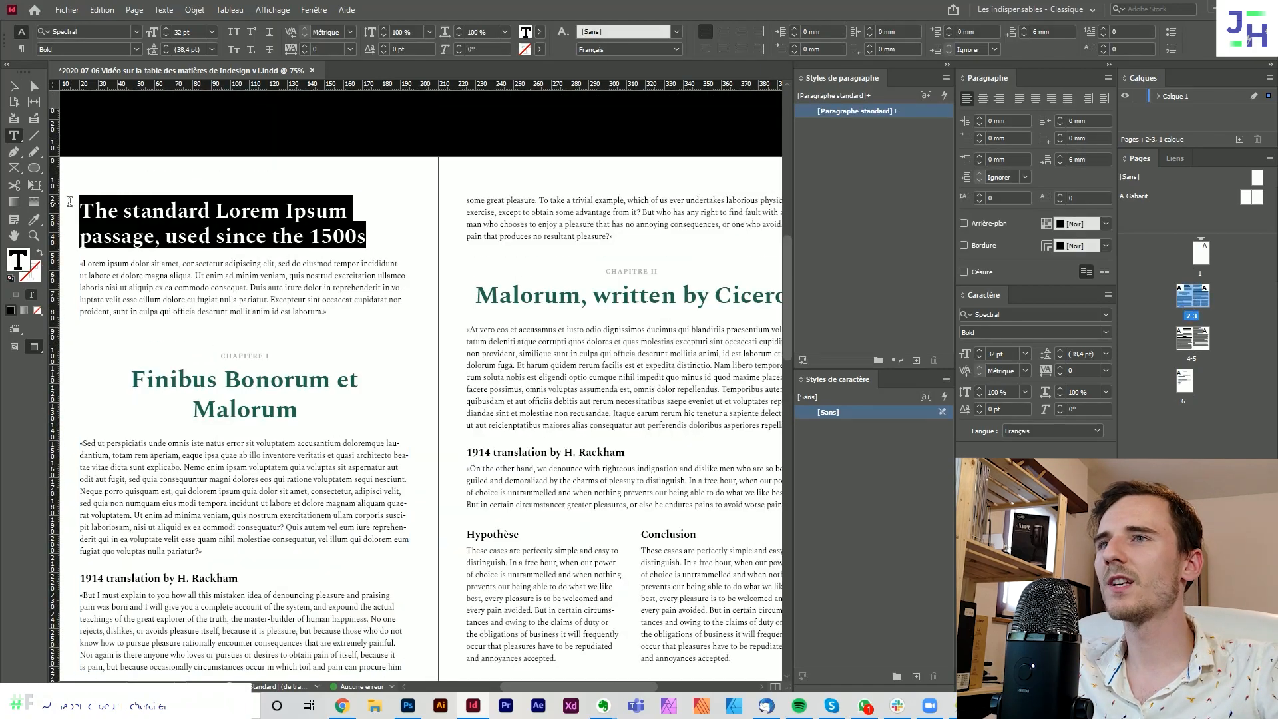
pyautogui.click(913, 360)
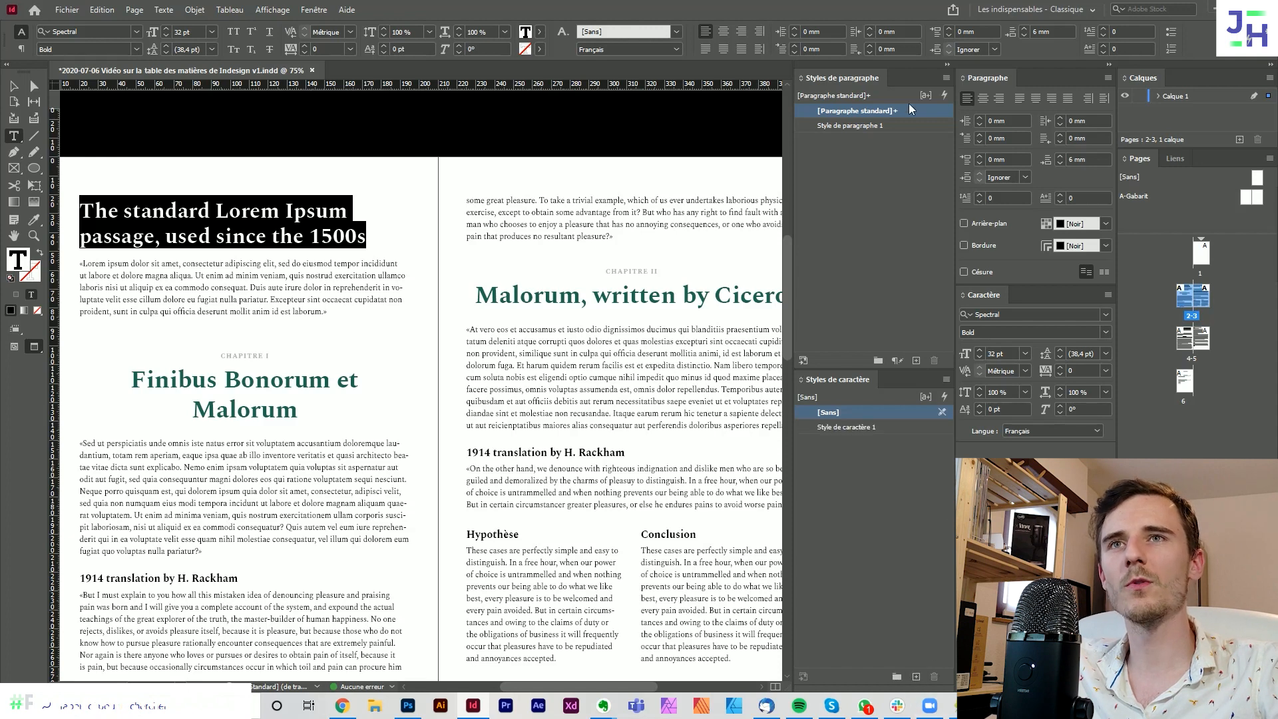
# - Name the new paragraph style "Titre 1 (mise en page)" and copy the "(mise en page)" suffix for reuse
pyautogui.doubleClick(910, 125)
pyautogui.write('T')
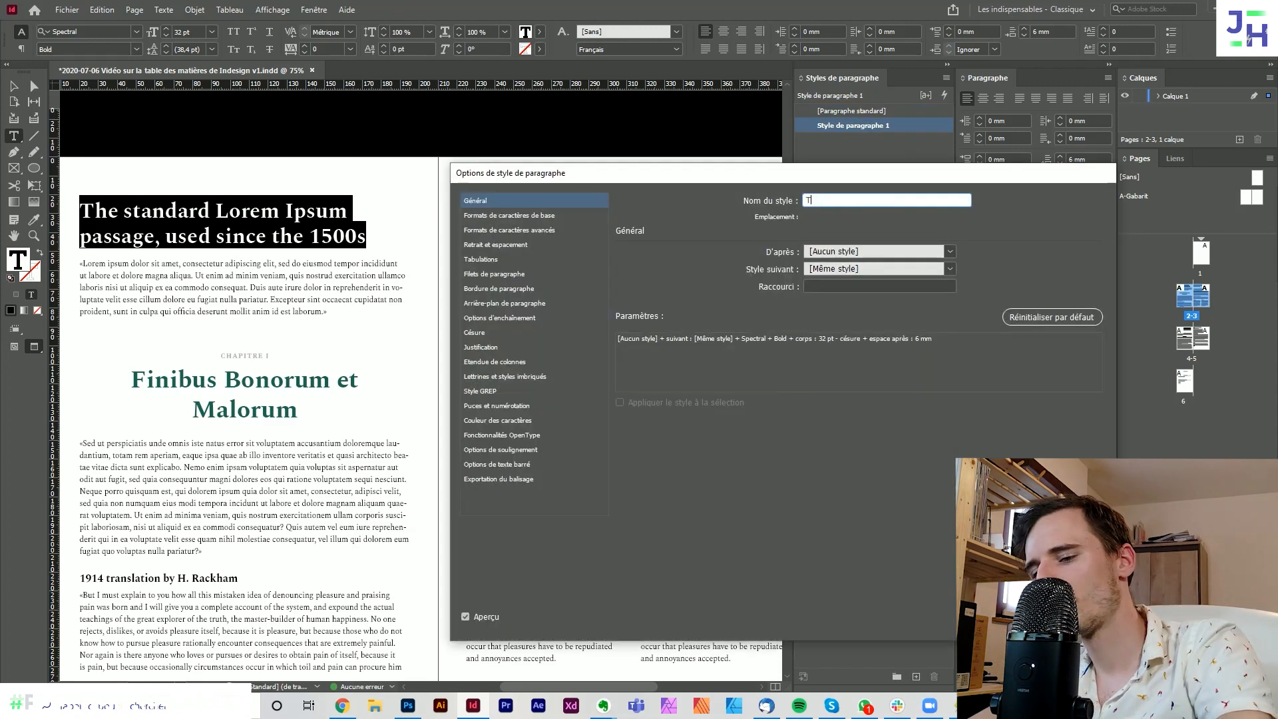
pyautogui.write('itre 1')
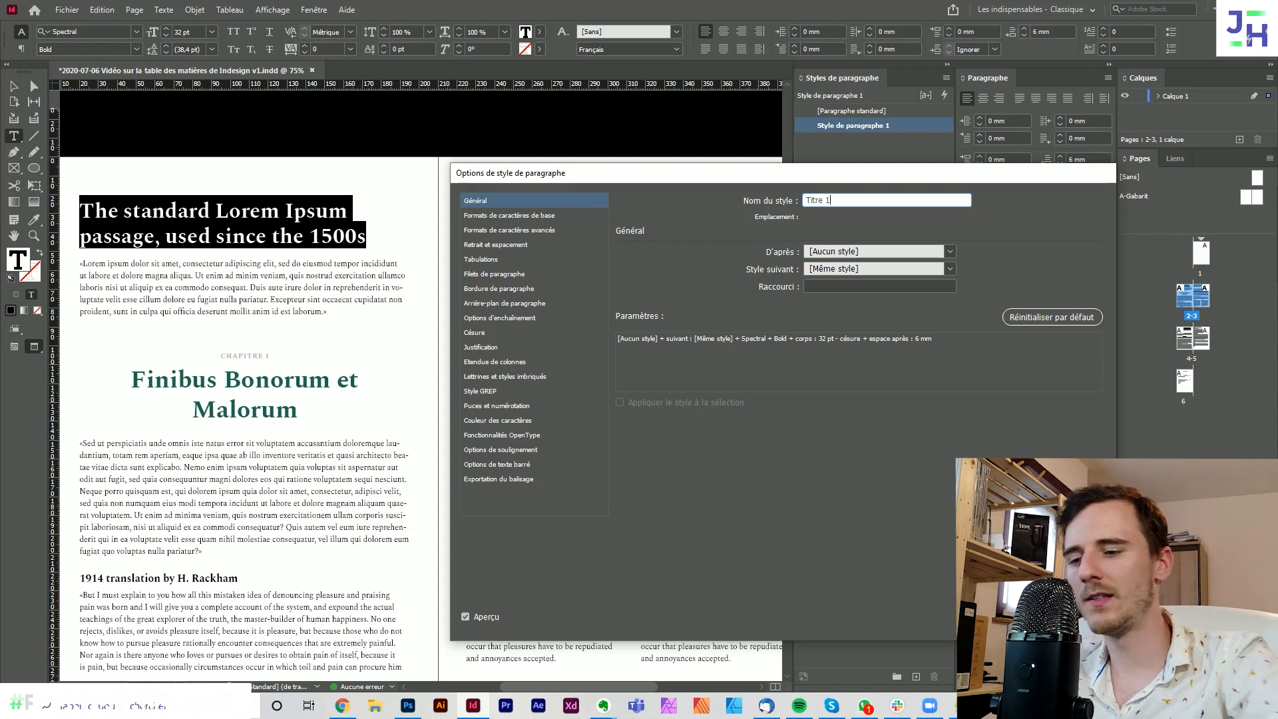
pyautogui.write(' (mise en ')
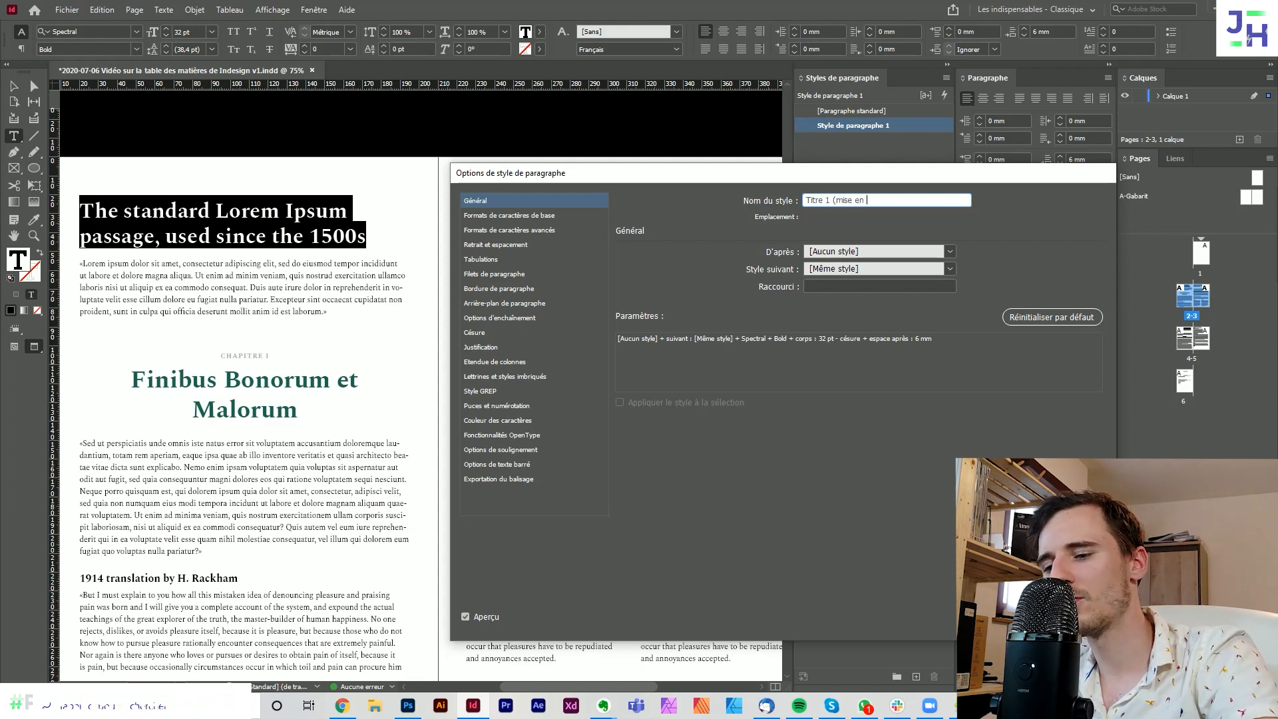
pyautogui.write('page)')
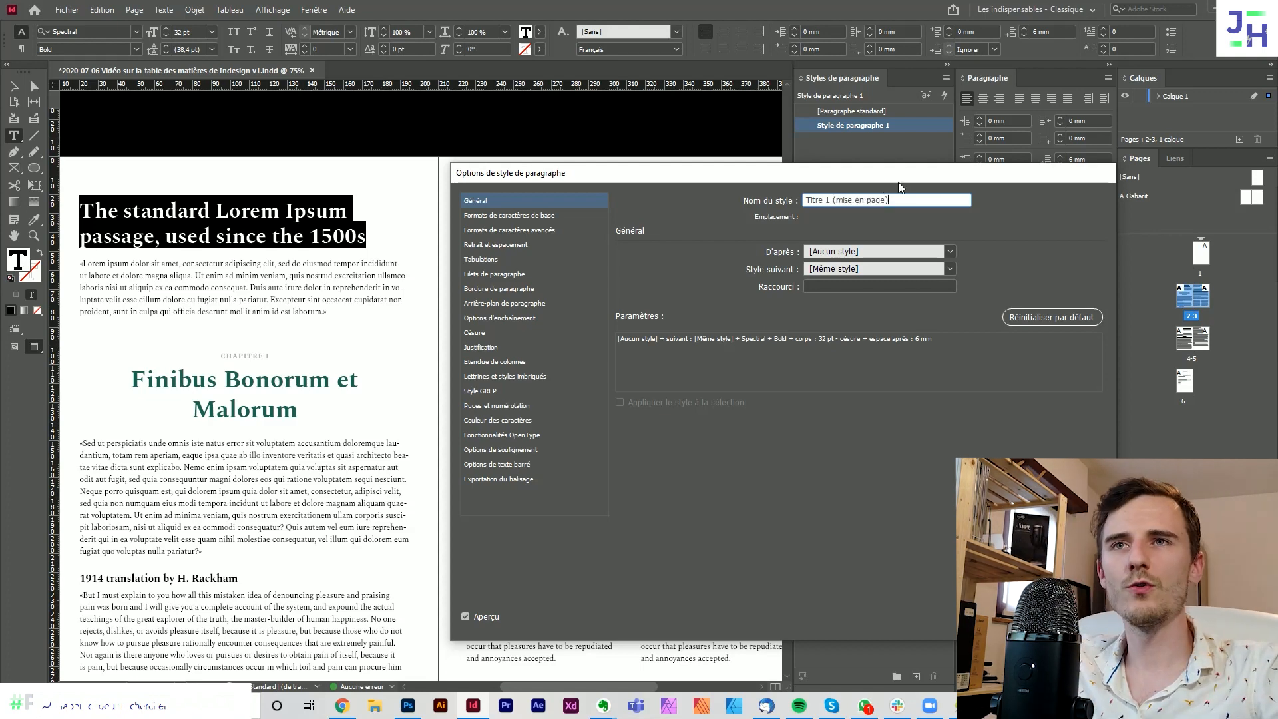
pyautogui.moveTo(830, 200); pyautogui.dragTo(1000, 200)
pyautogui.hotkey('ctrl', 'c')
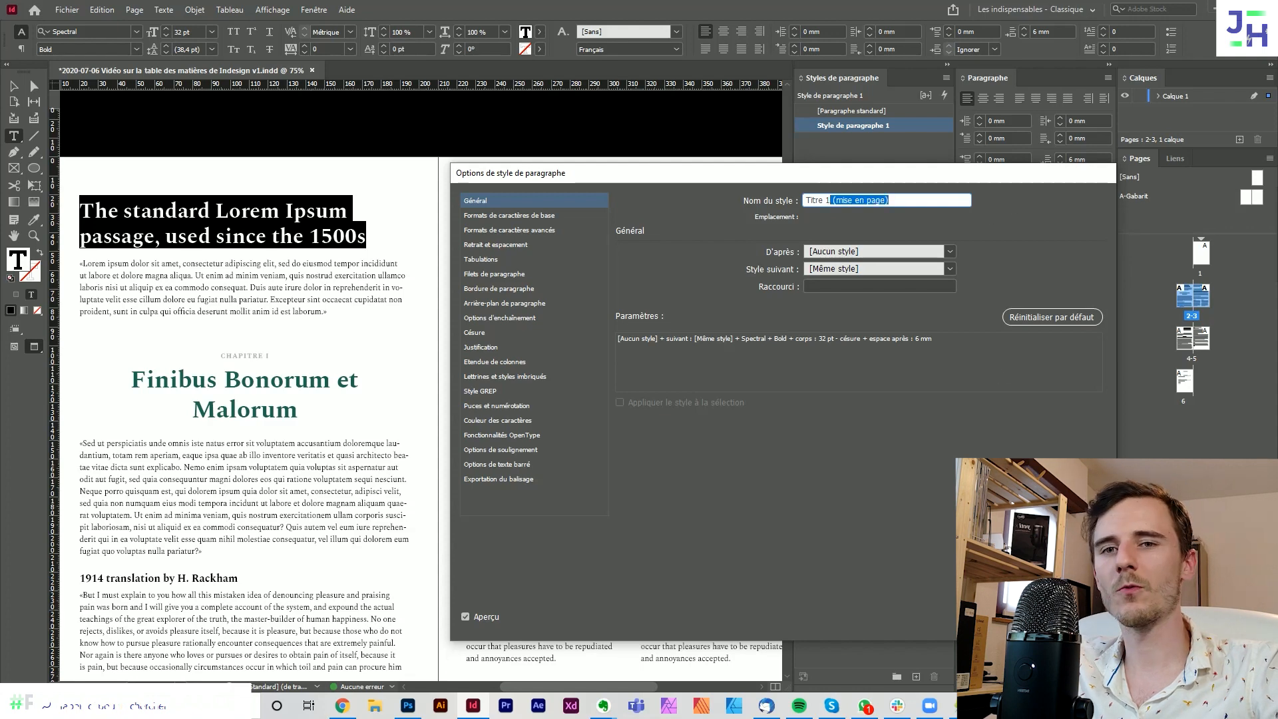
pyautogui.click(1016, 616)
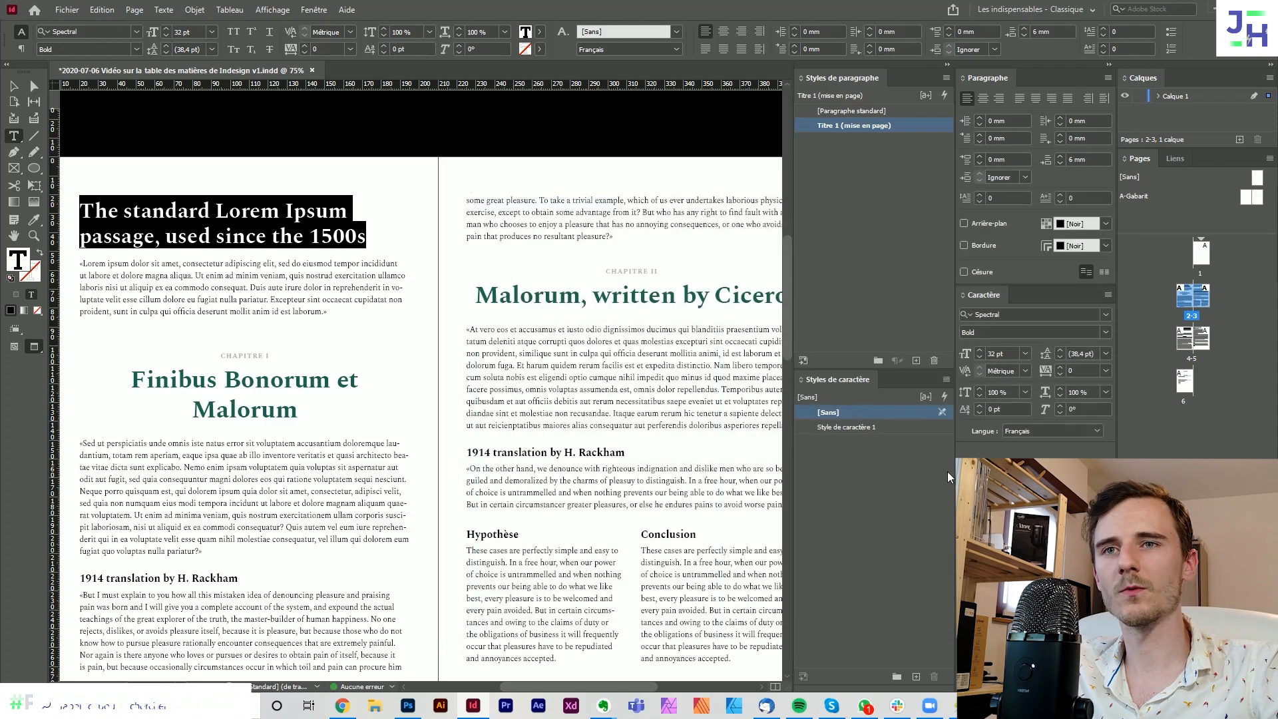
# - Apply the new character style to the selected title and name it "Titre 1 (mise en page)"
pyautogui.doubleClick(871, 426)
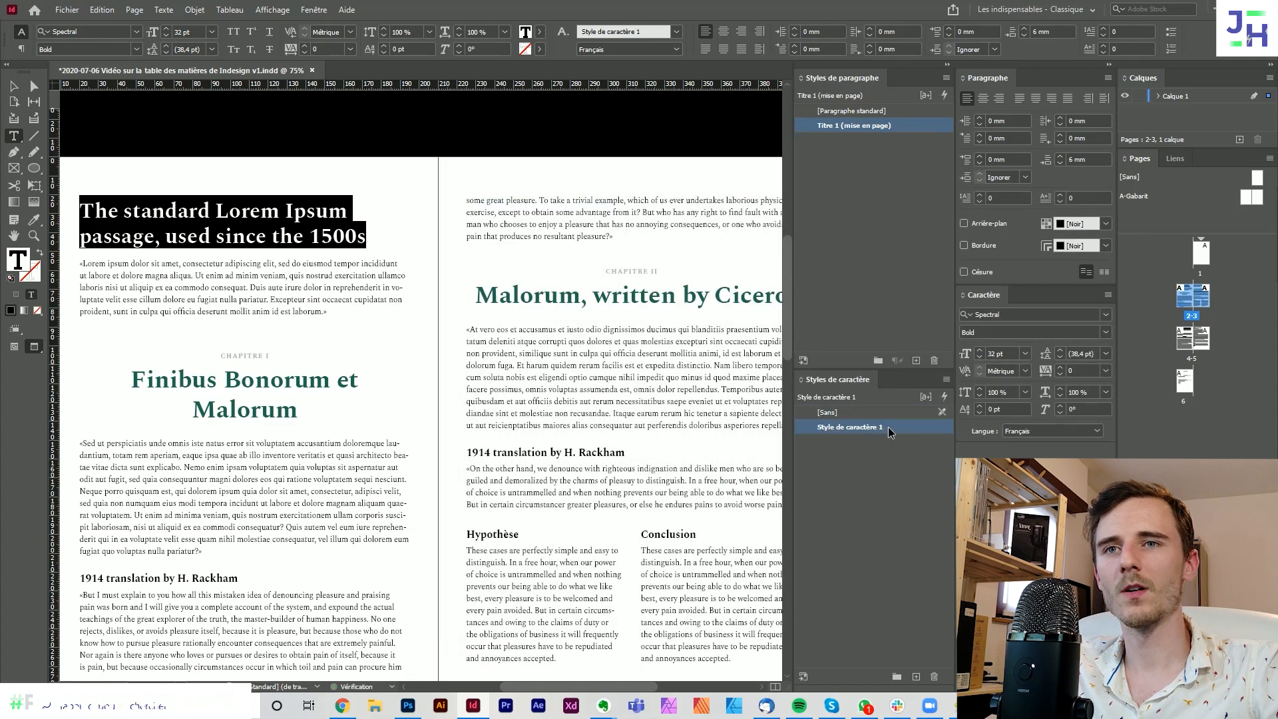
pyautogui.write('Titre 1 (mise en page')
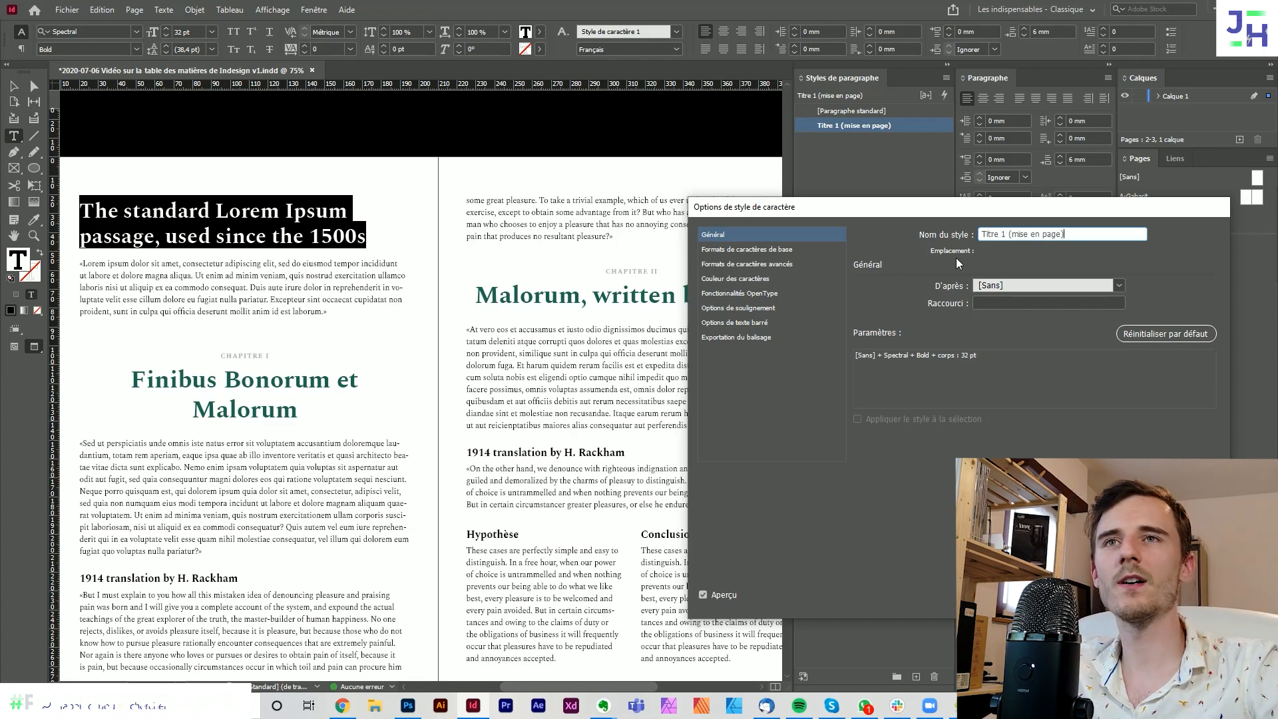
pyautogui.press('Return')
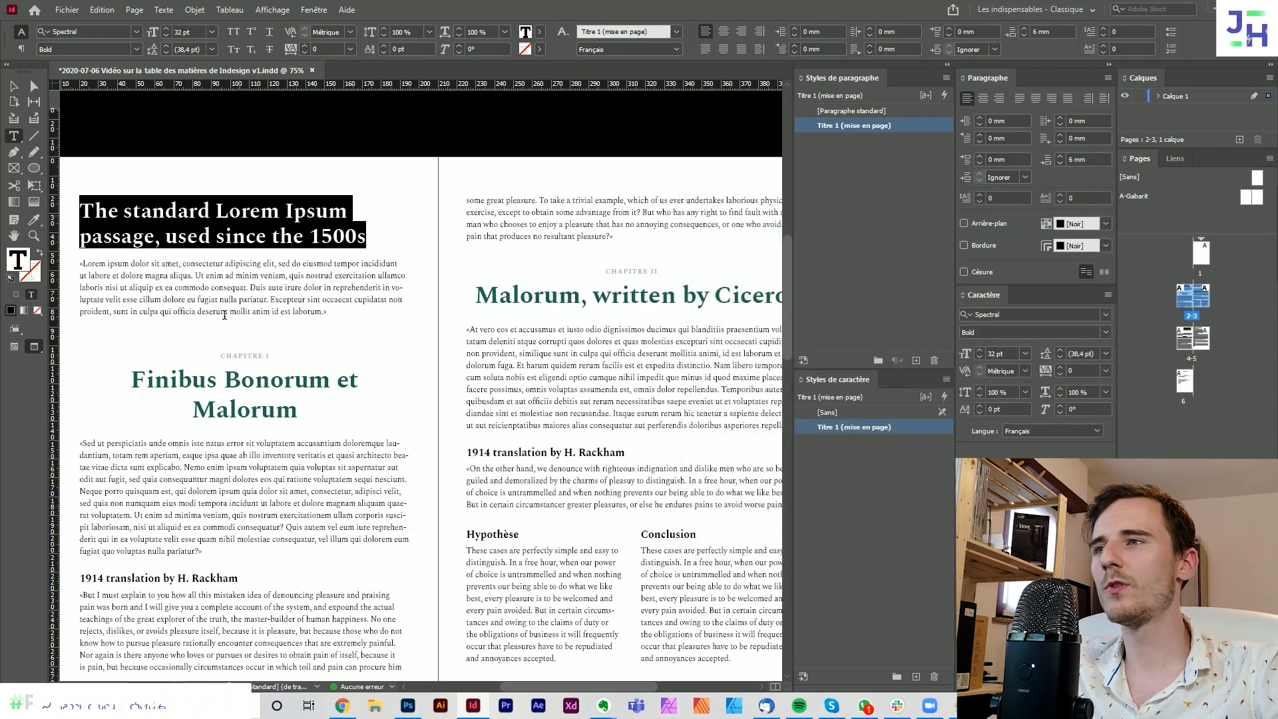
# - Create a paragraph style from the "Chapitre I" heading and name it "Chapitre (mise en page)"
pyautogui.moveTo(269, 354); pyautogui.dragTo(220, 355)
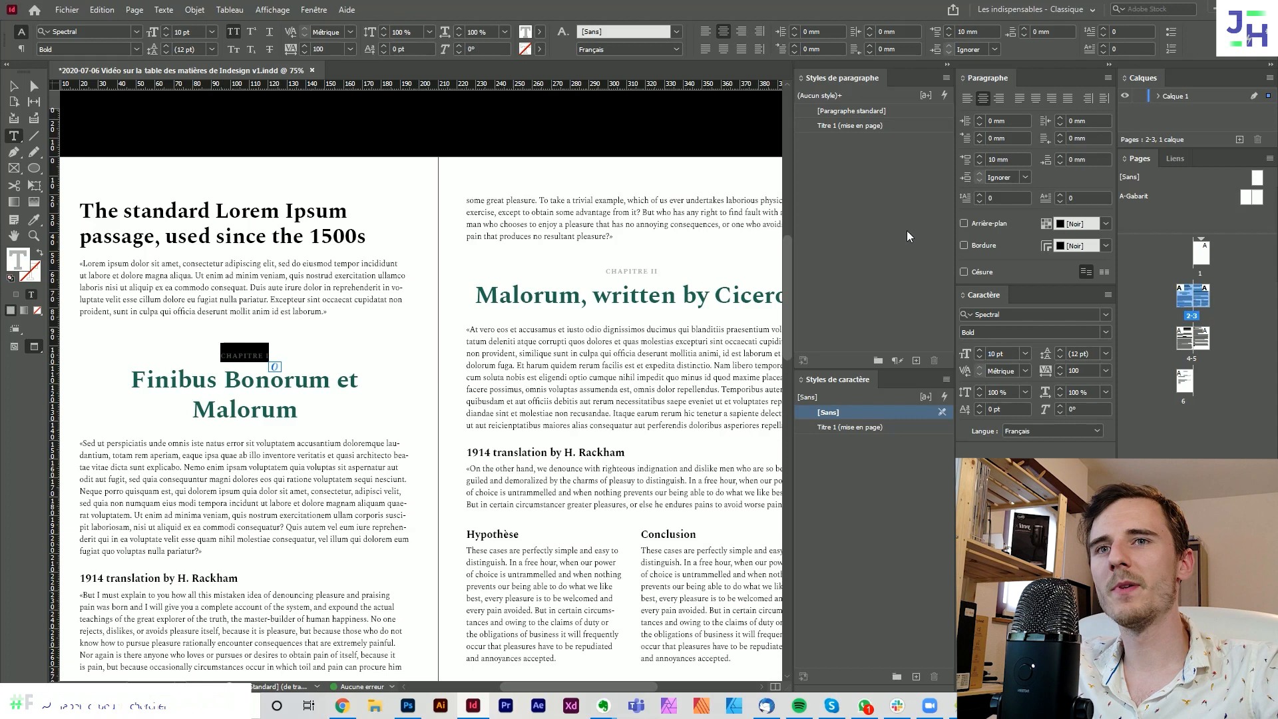
pyautogui.click(916, 360)
pyautogui.doubleClick(865, 140)
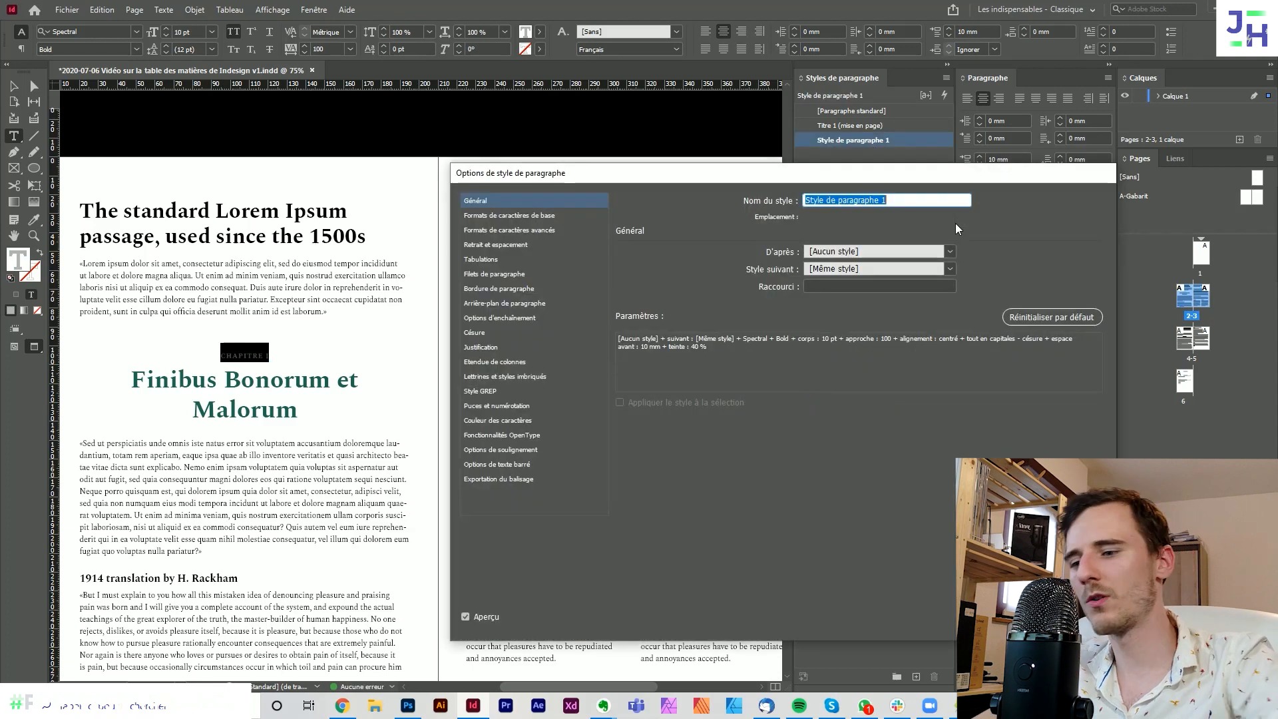
pyautogui.write('Chapitre')
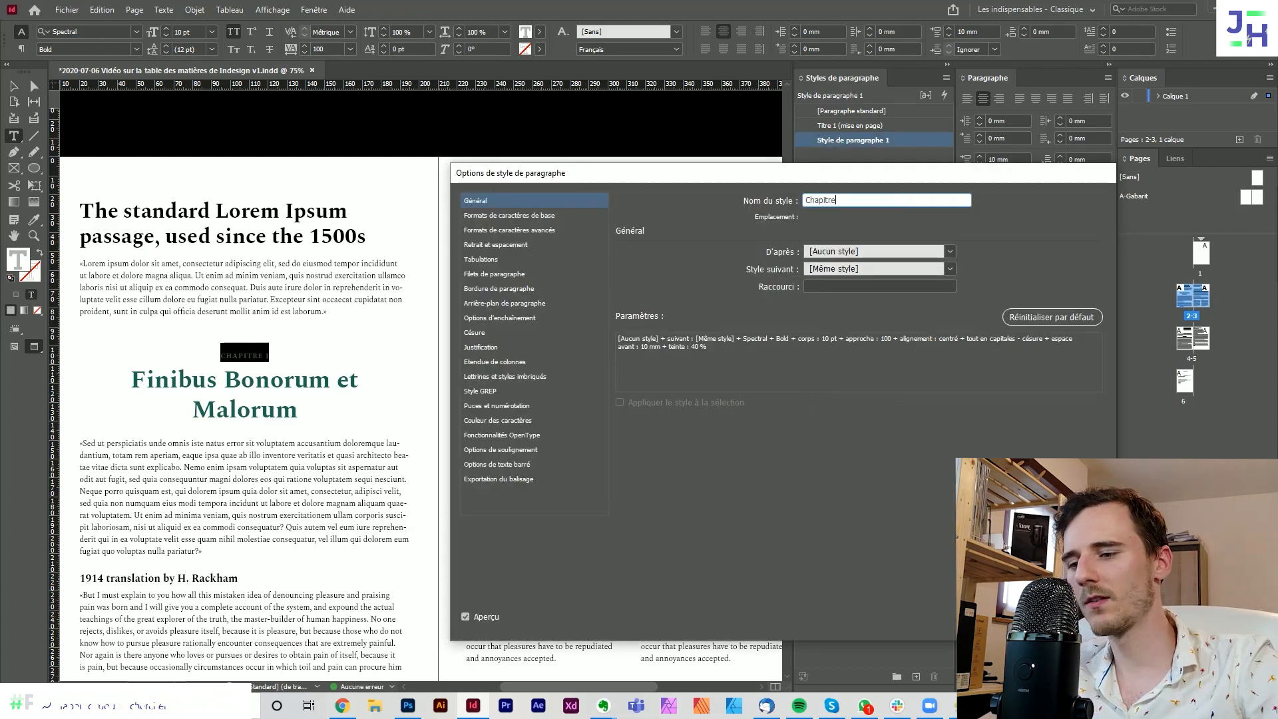
pyautogui.write(' (mise en page)')
pyautogui.press('Return')
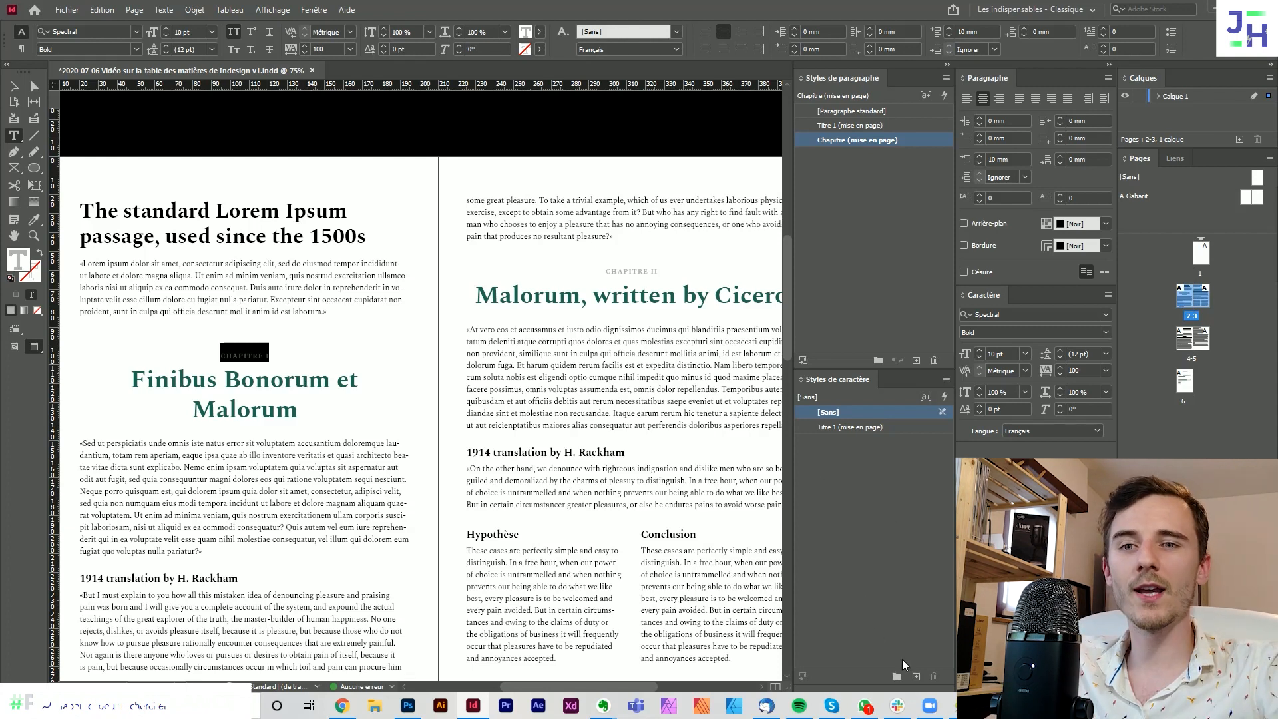
# - Create a character style for the selected chapter heading and name it "Chapitre (mise en page)"
pyautogui.click(916, 676)
pyautogui.doubleClick(864, 439)
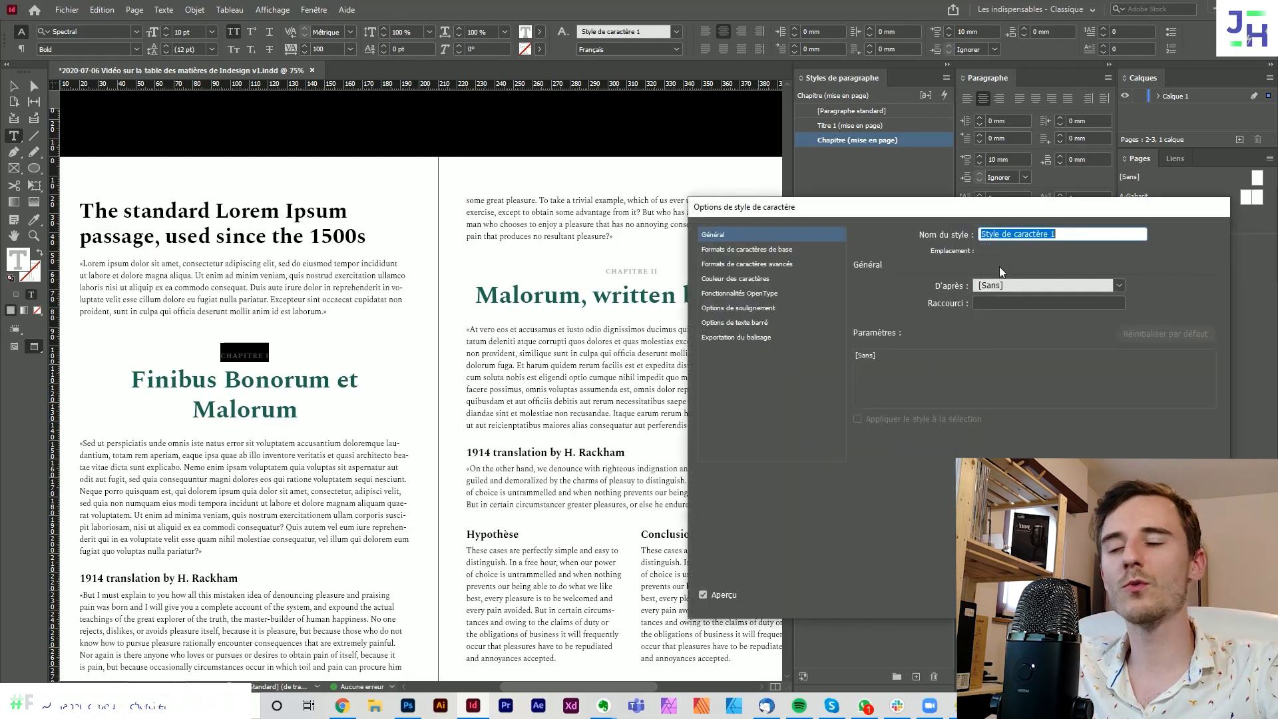
pyautogui.write('C')
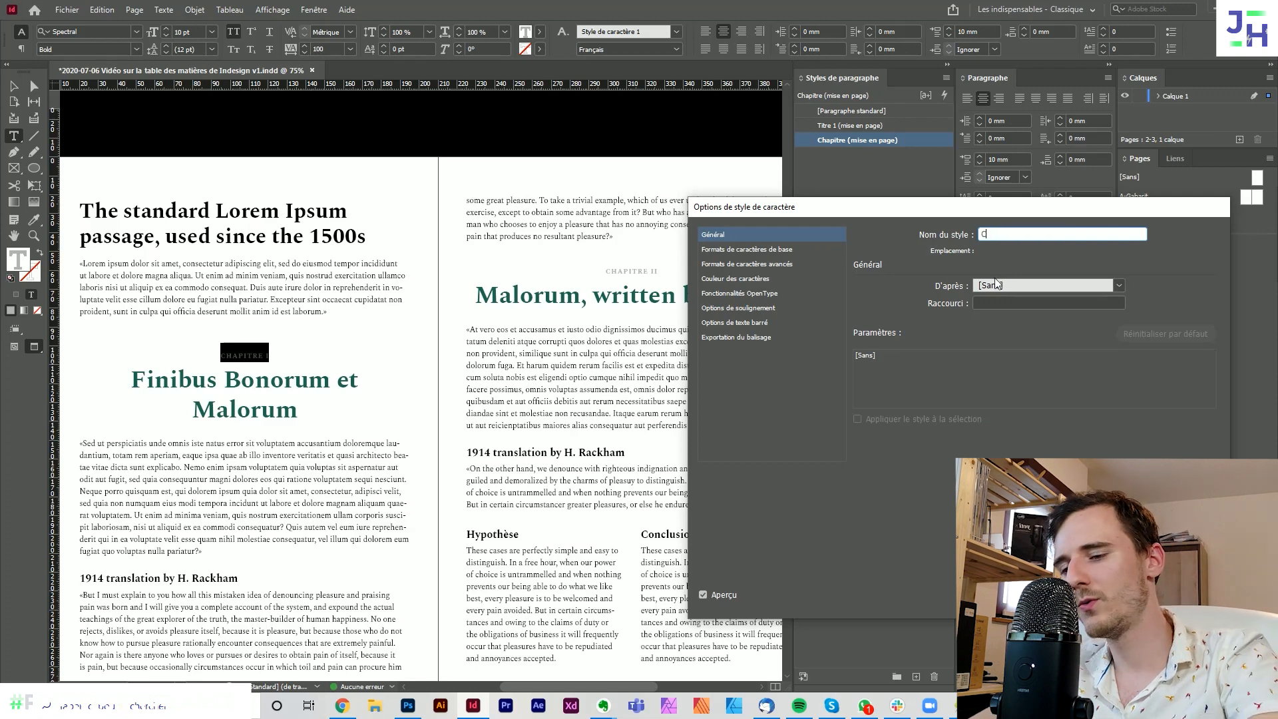
pyautogui.write('hapitre')
pyautogui.hotkey('ctrl', 'v')
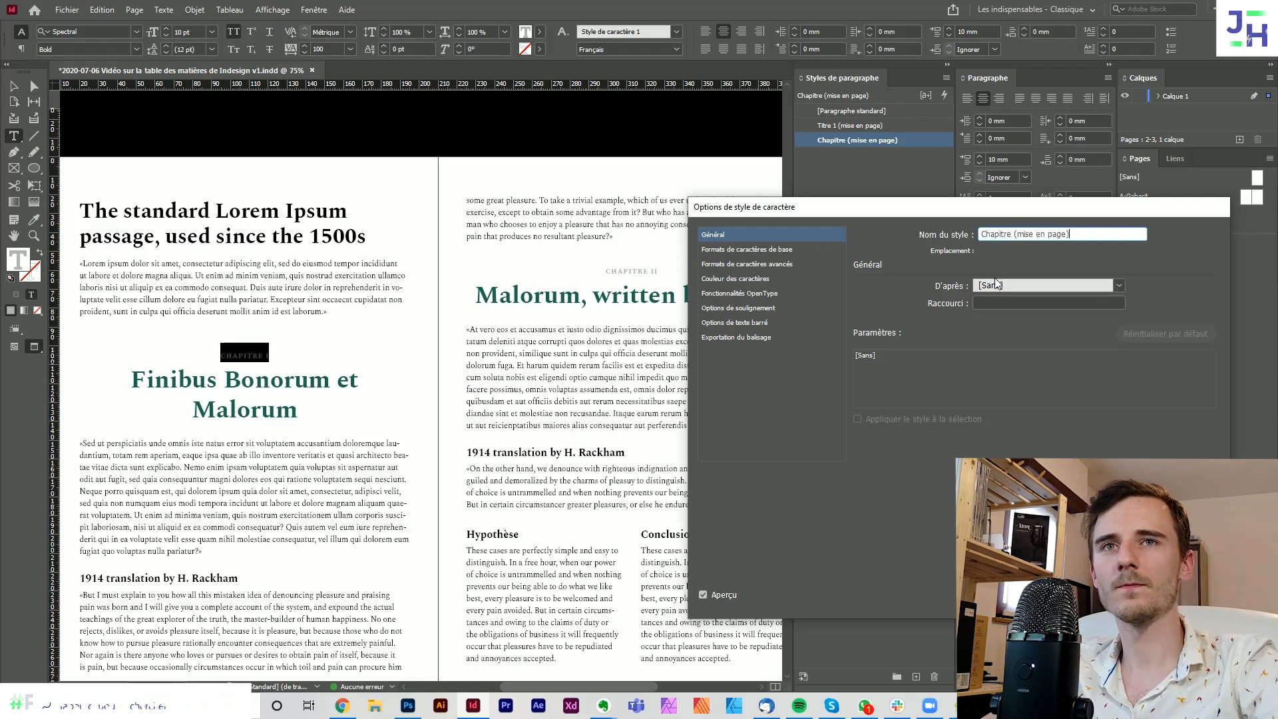
pyautogui.press('Return')
# - Create a character style from the green "Finibus Bonorum et Malorum" title and name it "Titre2 (mise en page)"
pyautogui.moveTo(298, 410); pyautogui.dragTo(133, 374)
pyautogui.click(915, 676)
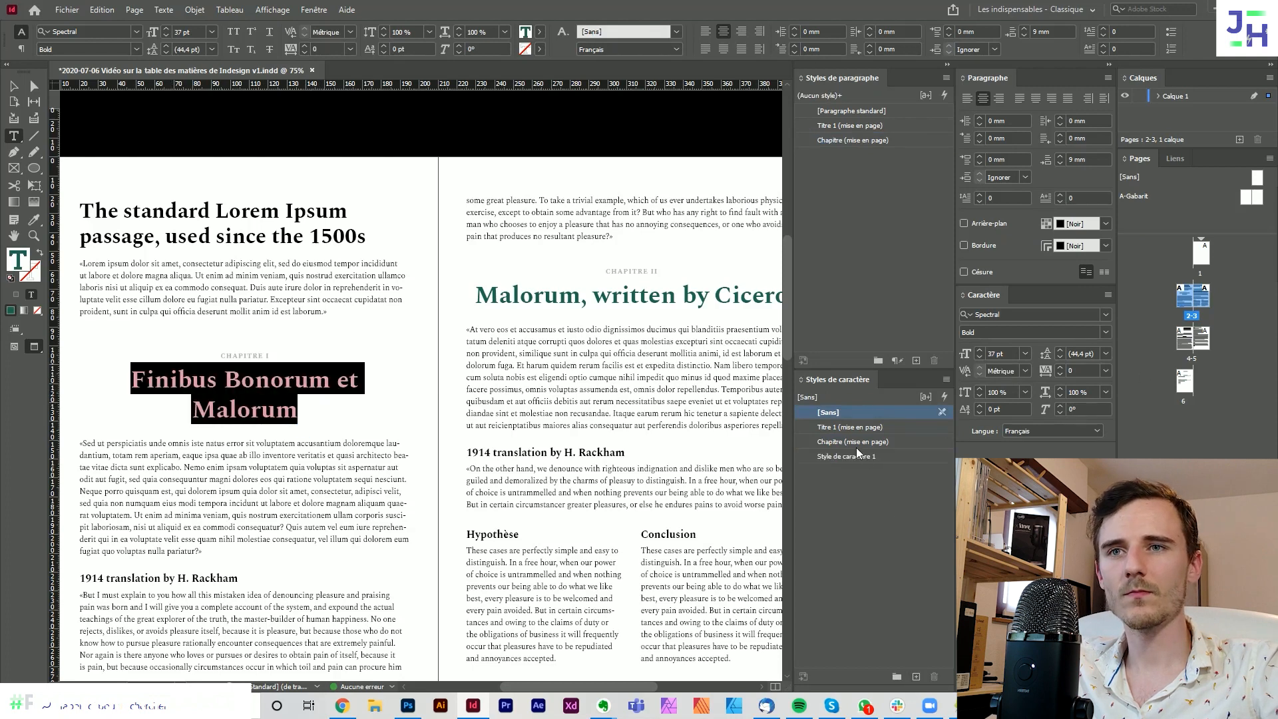
pyautogui.doubleClick(855, 456)
pyautogui.write('Titr')
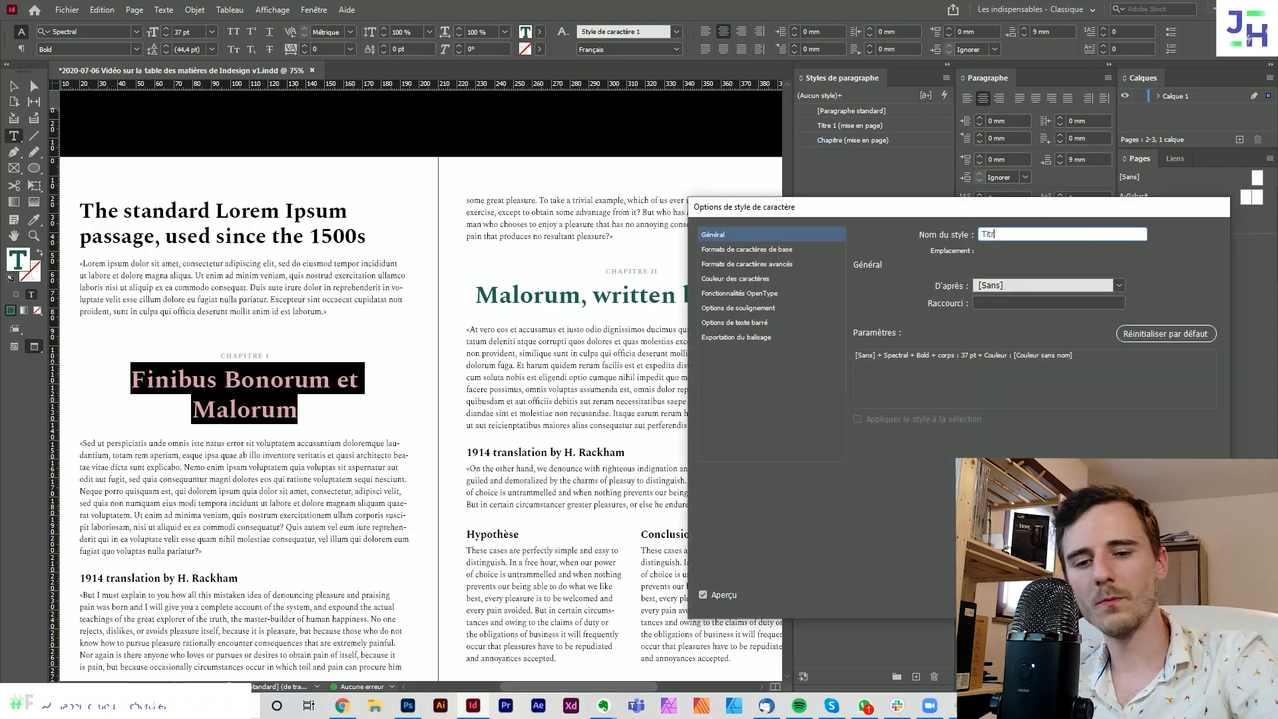
pyautogui.write('e2')
pyautogui.press('Return')
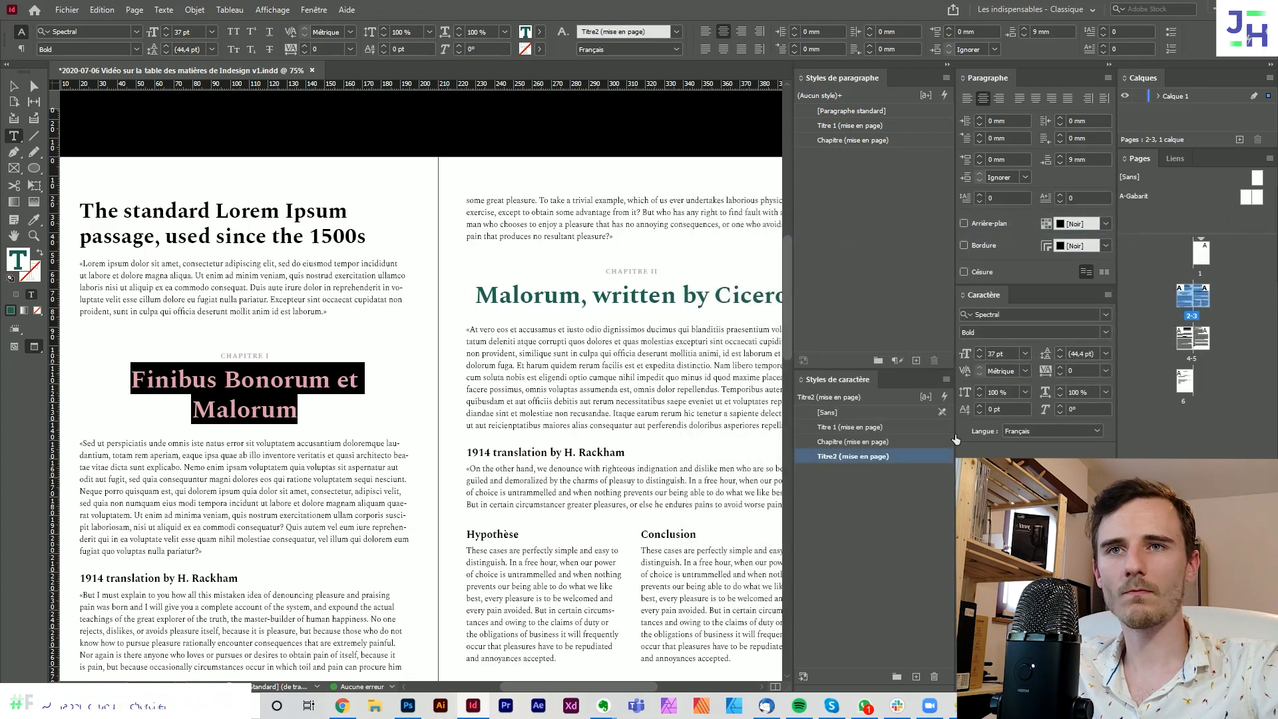
# - Create a paragraph style from the selected green title and name it "Titre 2 (mise en page)"
pyautogui.click(914, 361)
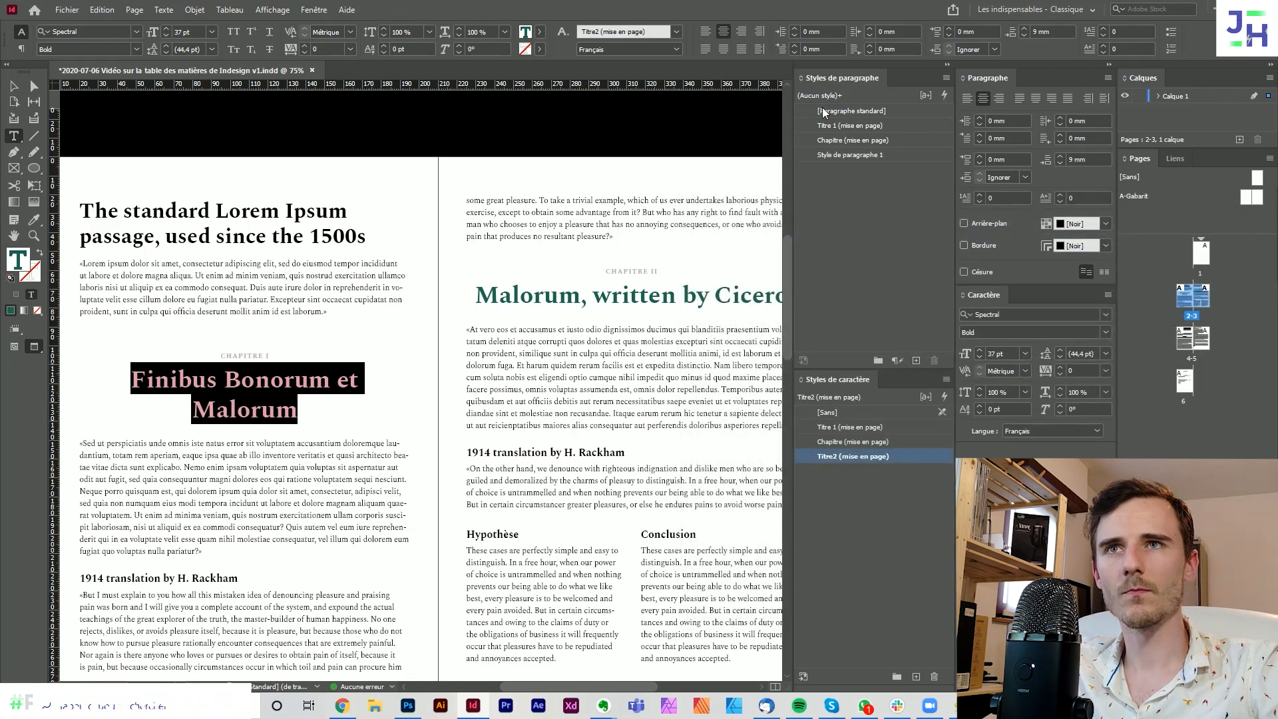
pyautogui.doubleClick(836, 155)
pyautogui.write('Titre 2')
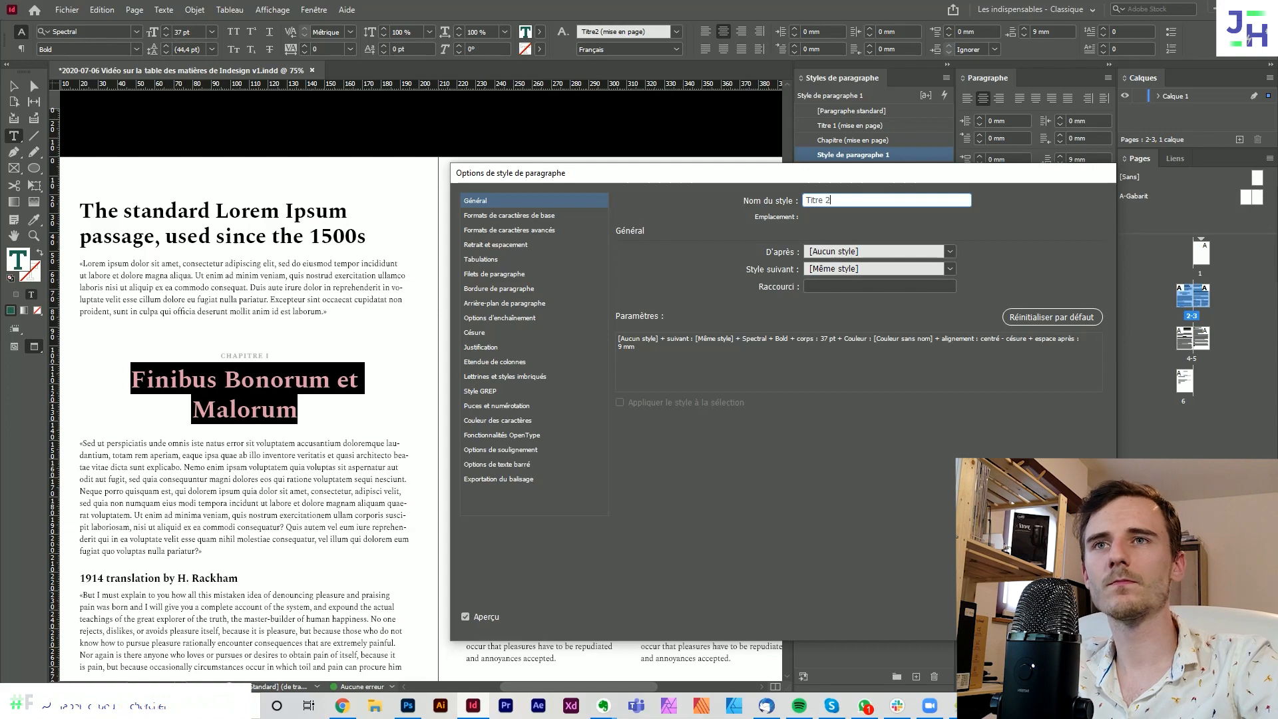
pyautogui.press('Return')
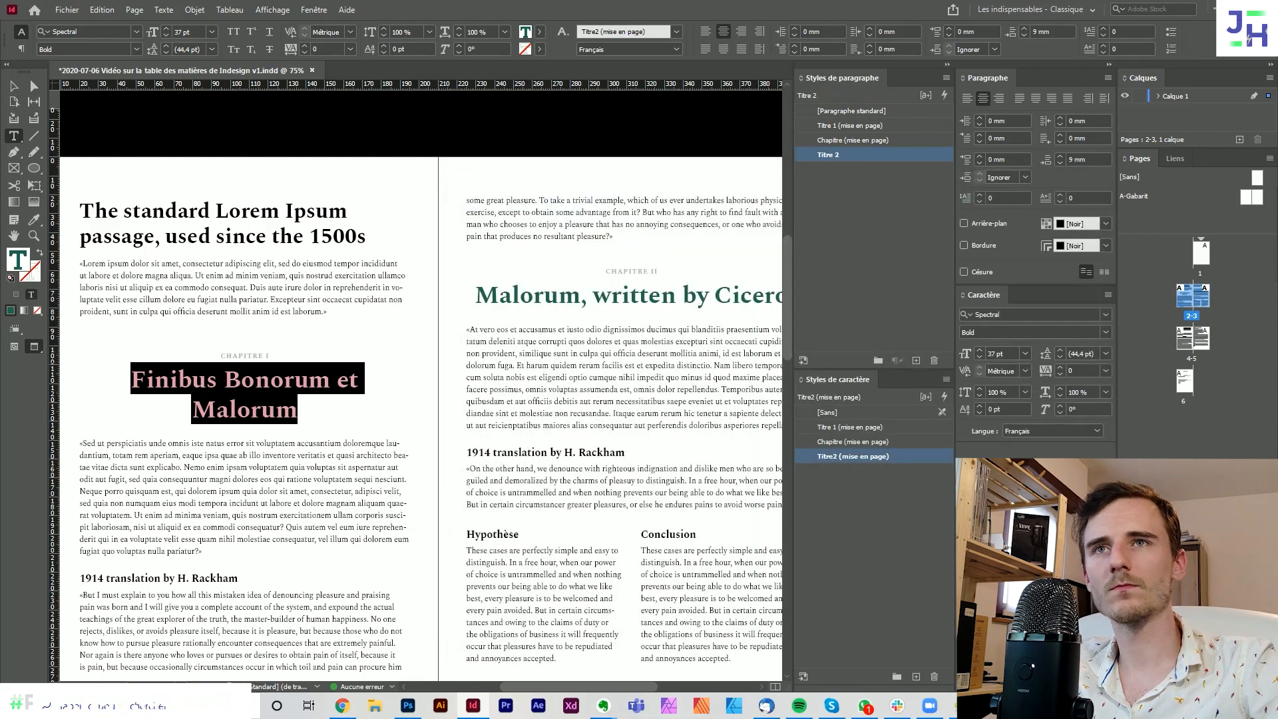
pyautogui.doubleClick(832, 156)
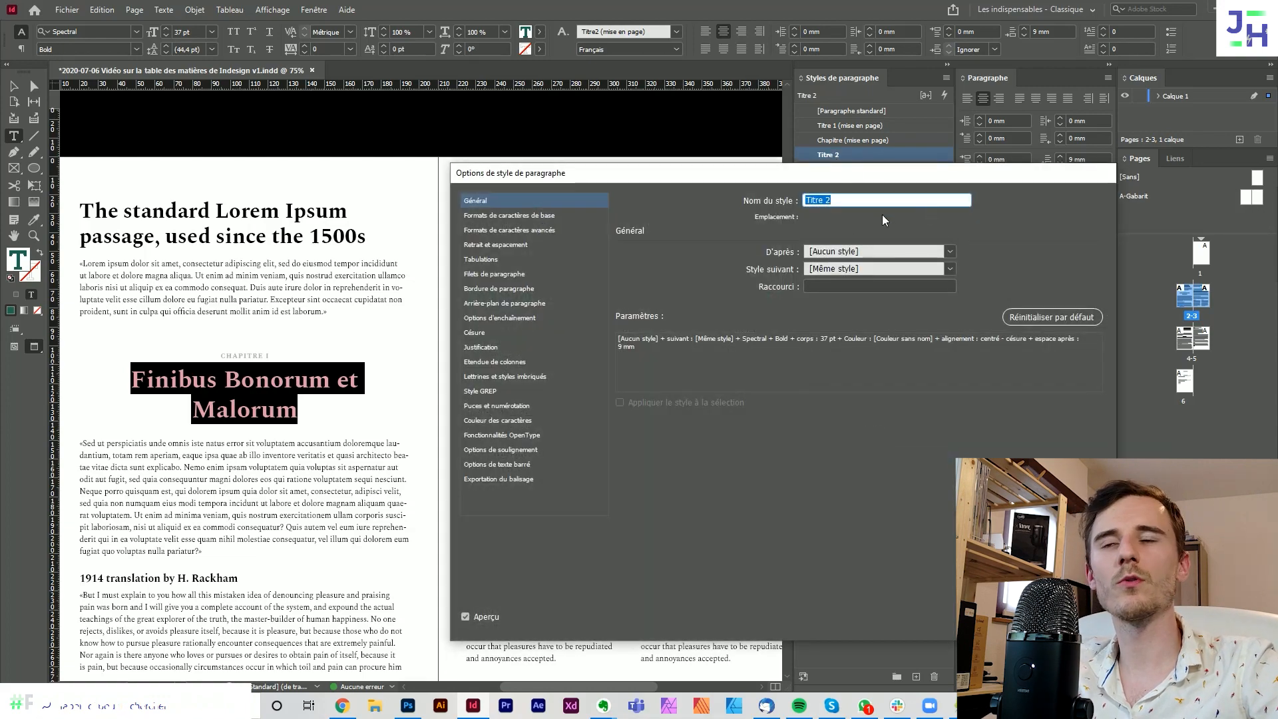
pyautogui.press('End')
pyautogui.write('(mise en page)')
pyautogui.press('Return')
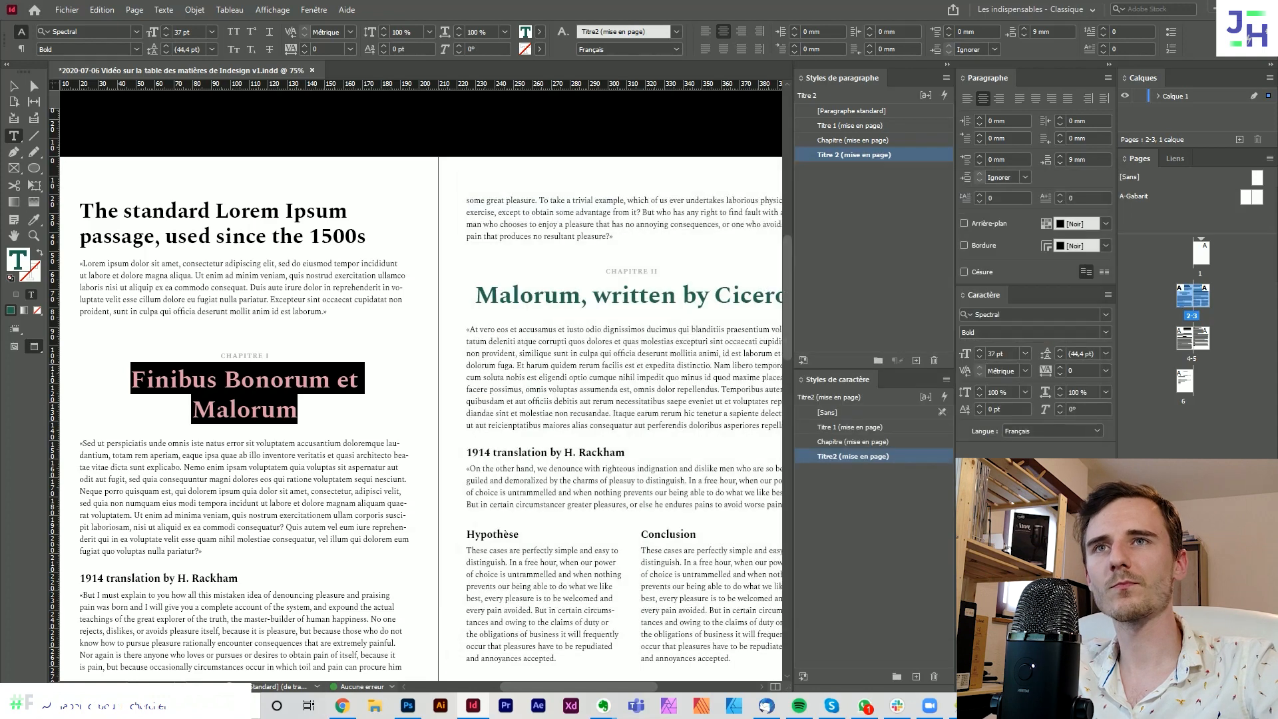
# - Create a character and a paragraph style from the "1914 translation by H. Rackham" subheading, naming the paragraph style "Titre3 (mise en page)"
pyautogui.click(222, 576)
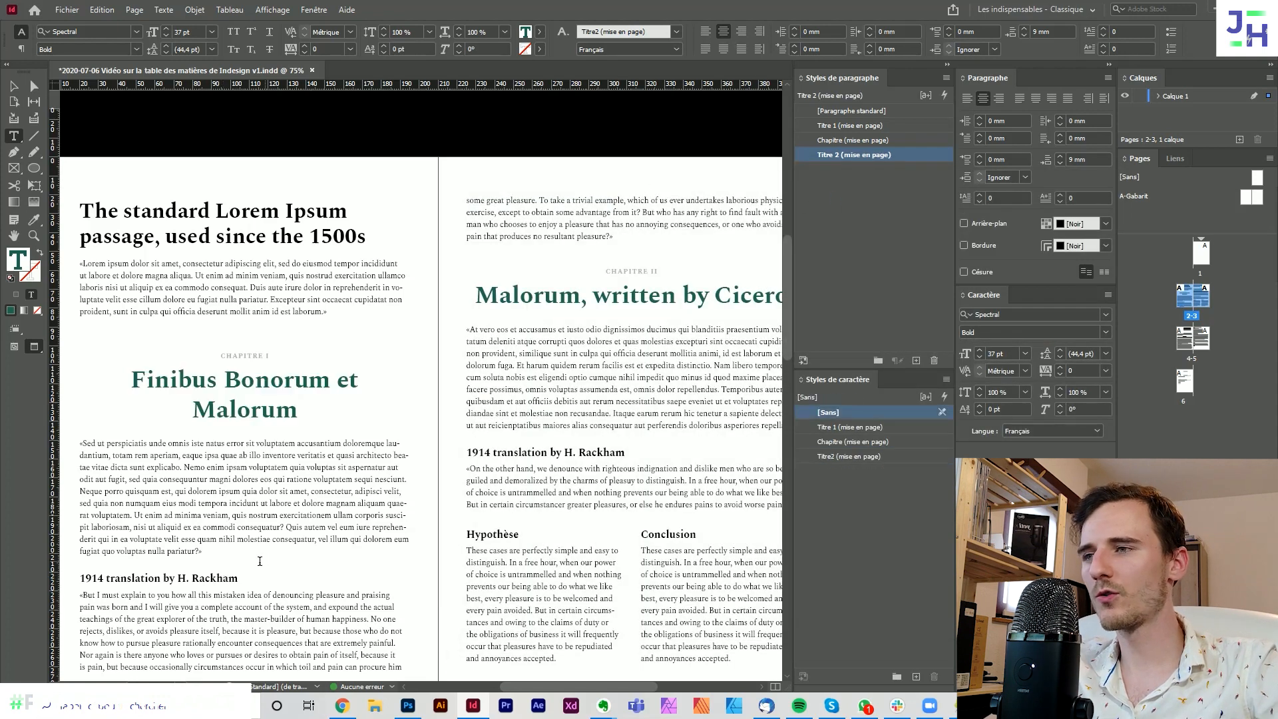
pyautogui.scroll(-1, 259, 561)
pyautogui.moveTo(239, 529); pyautogui.dragTo(78, 529)
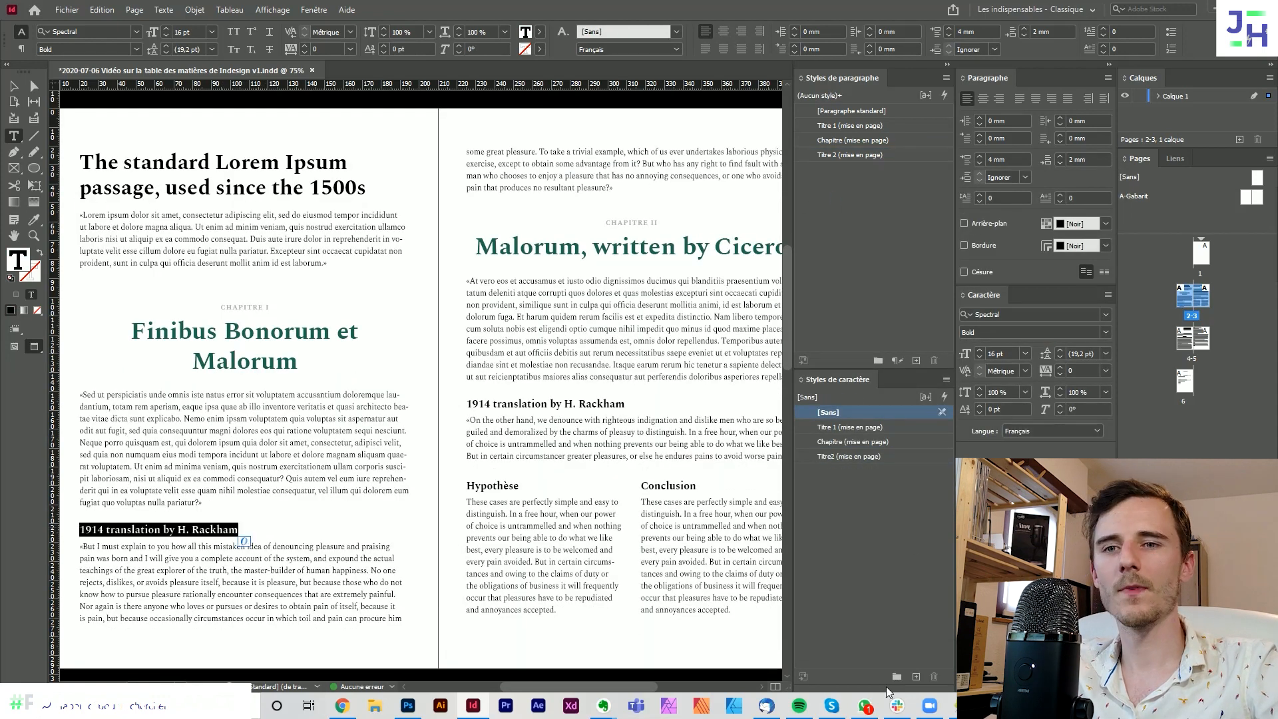
pyautogui.click(914, 676)
pyautogui.click(915, 360)
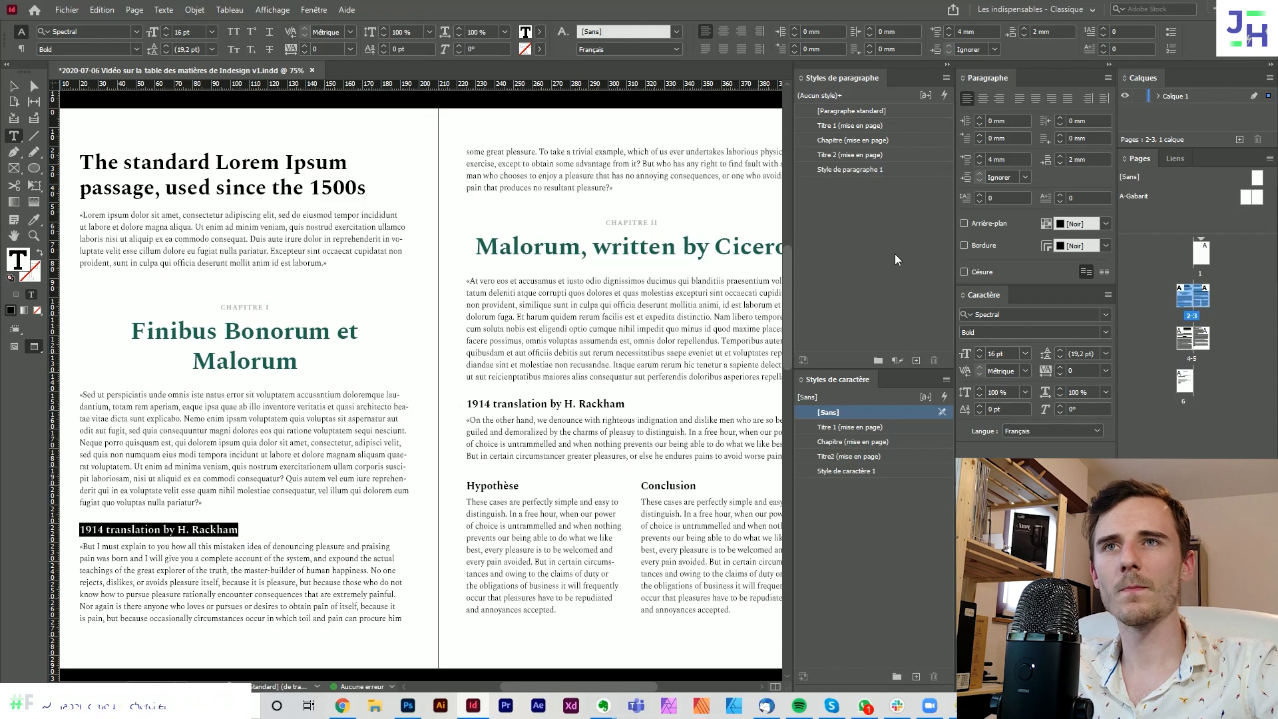
pyautogui.click(853, 169)
pyautogui.click(847, 169)
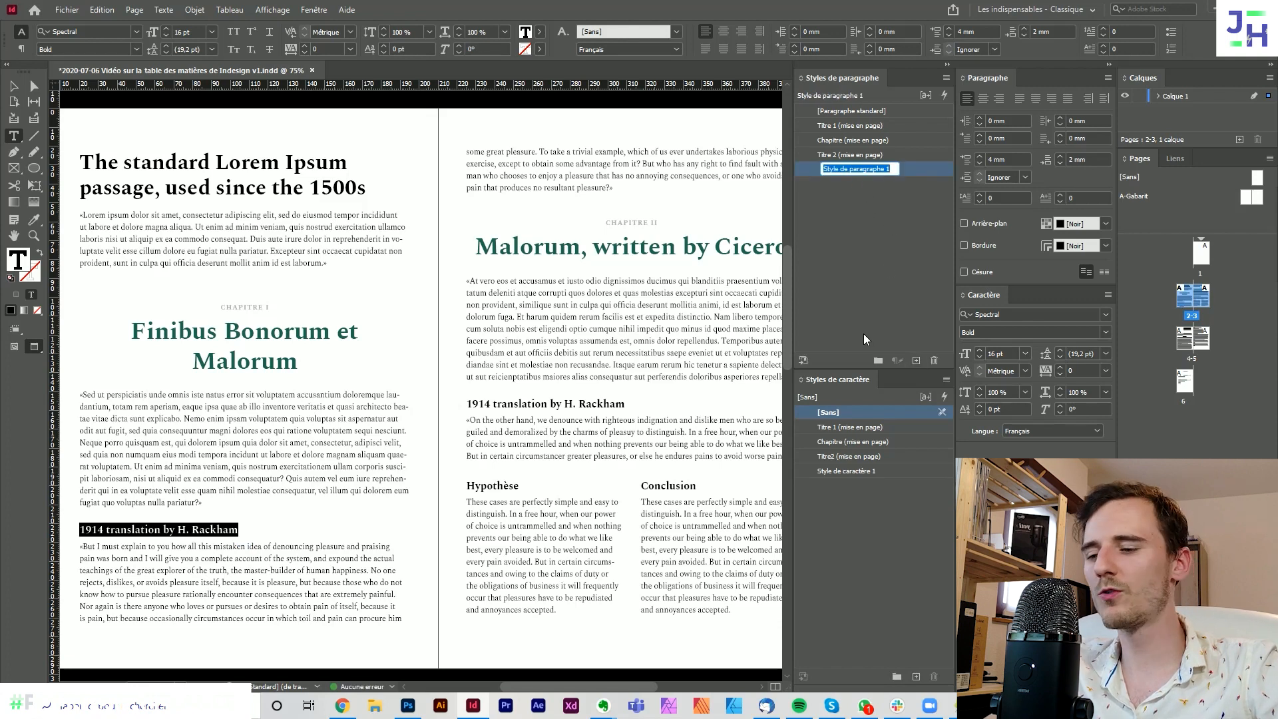
pyautogui.write('Titre3')
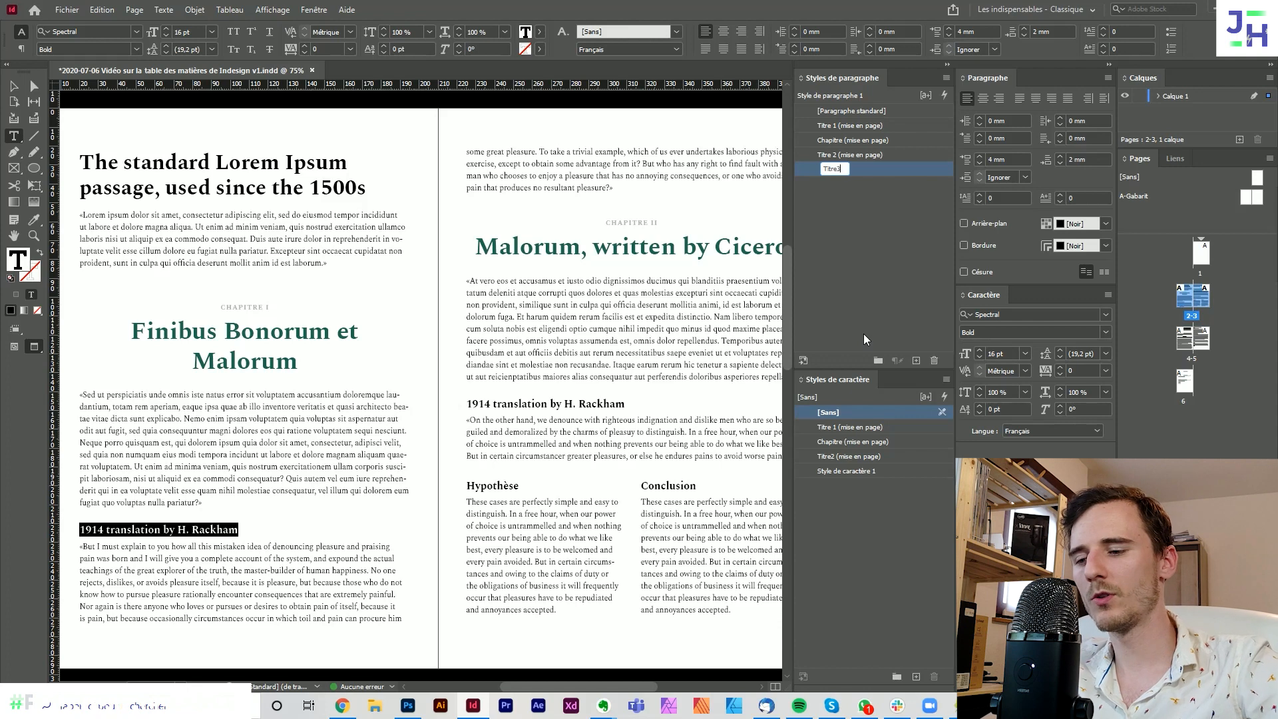
pyautogui.press('Return')
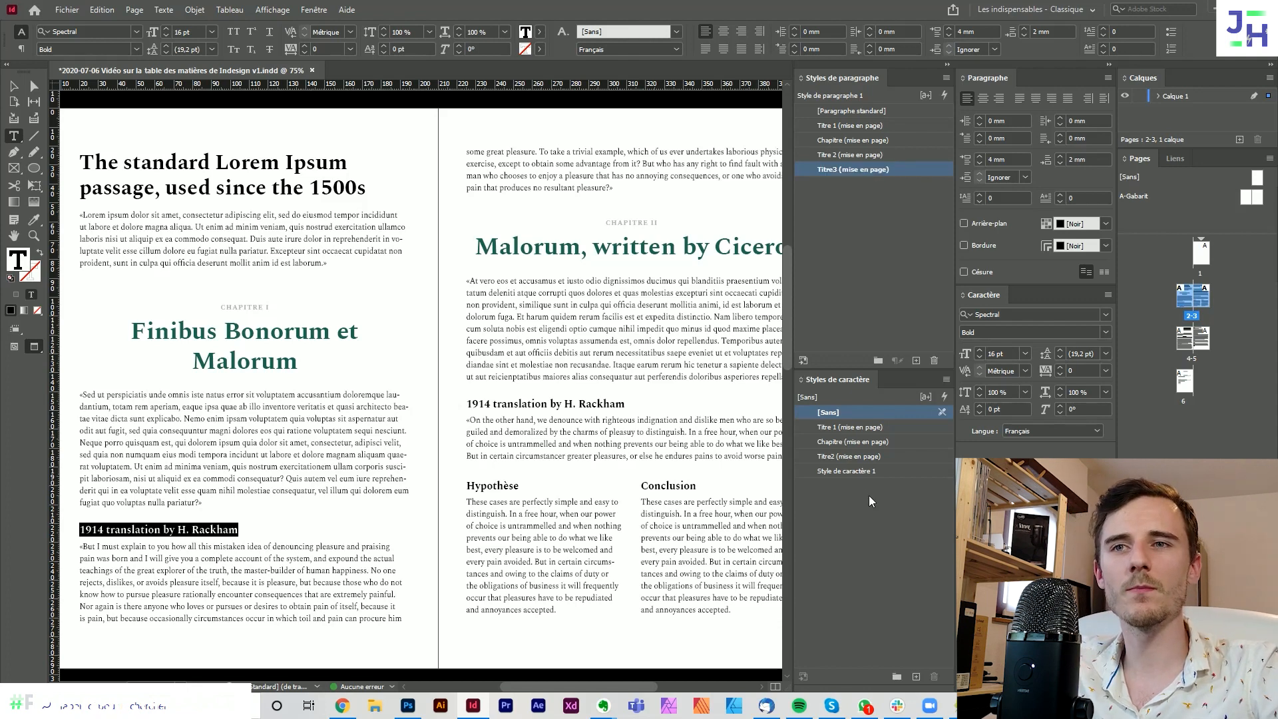
# - Apply the new character style to the selected subheading and name it "Titre 3 (mise en page)"
pyautogui.click(858, 472)
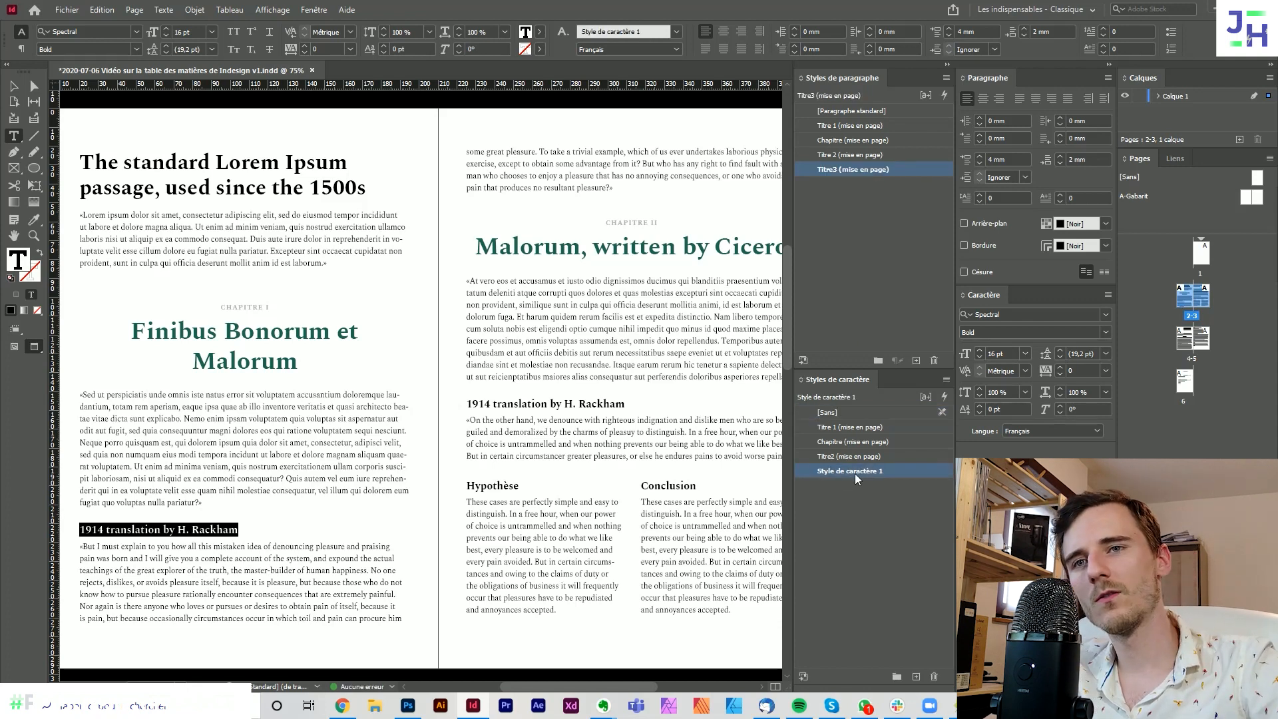
pyautogui.click(855, 473)
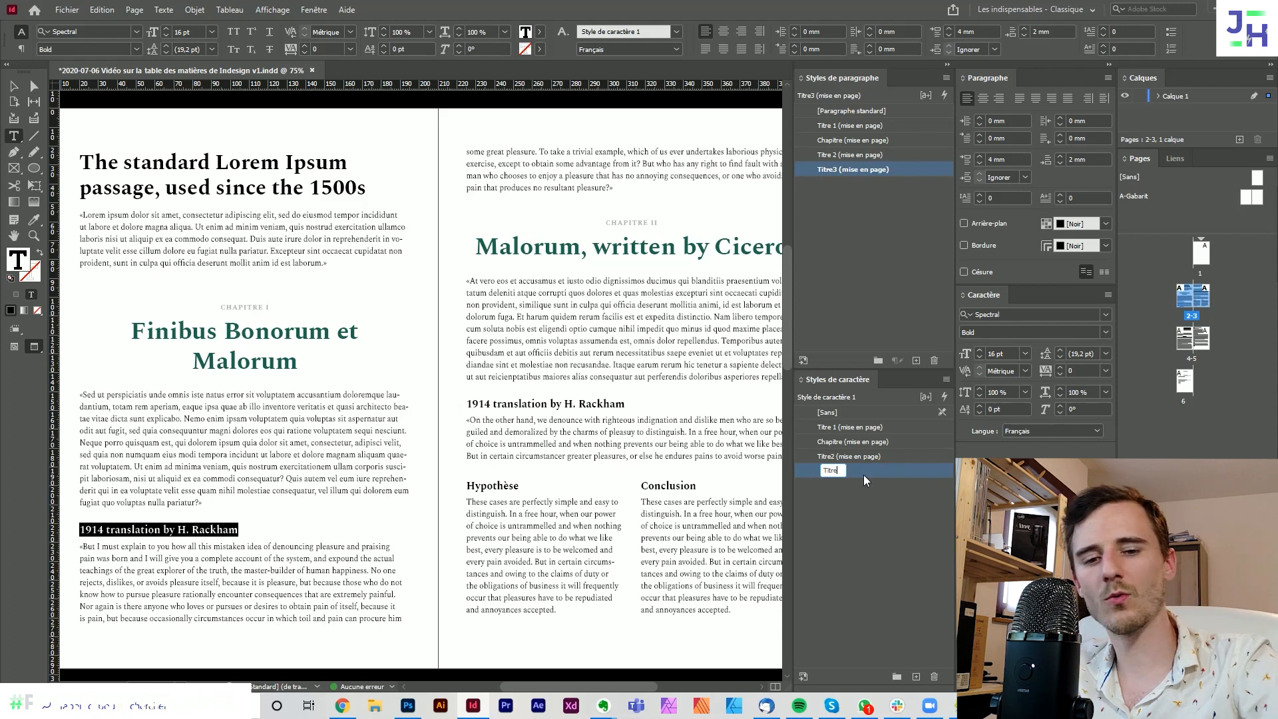
pyautogui.press('Return')
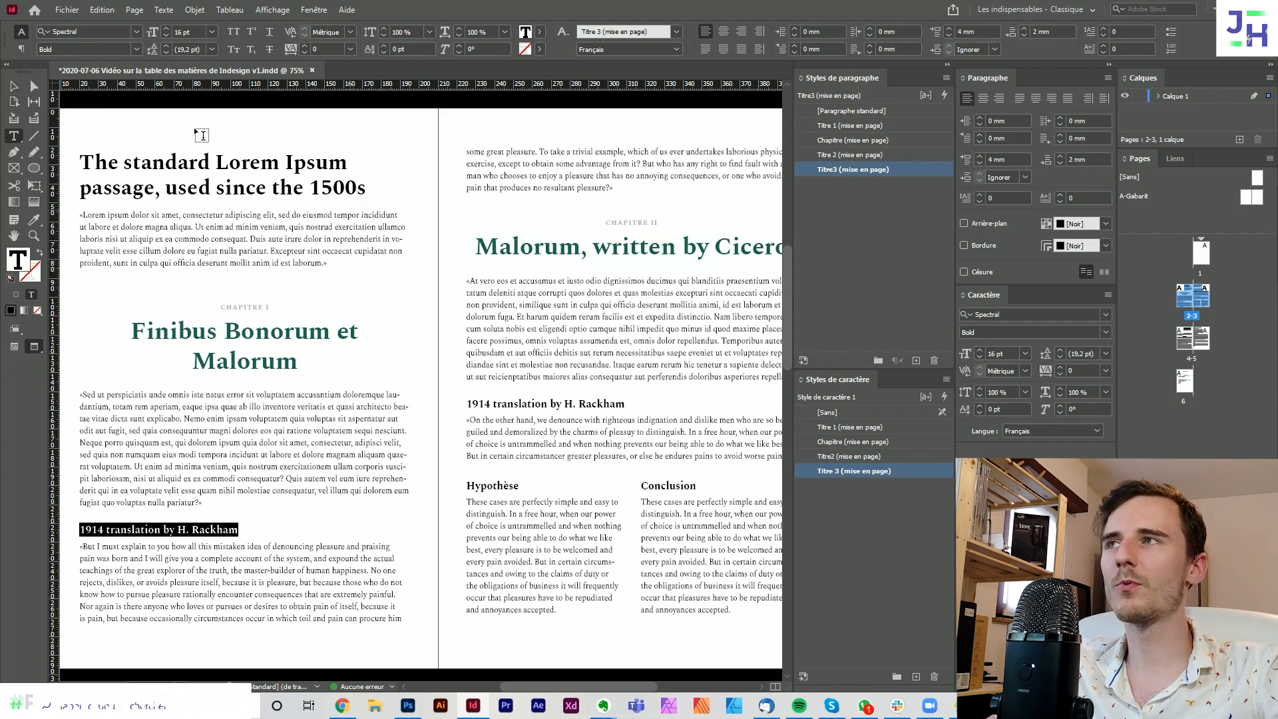
# - Try raising the font size of the "Titre 1 (mise en page)" paragraph style to 44 pt with nothing selected, then discard it
pyautogui.click(12, 86)
pyautogui.click(422, 246)
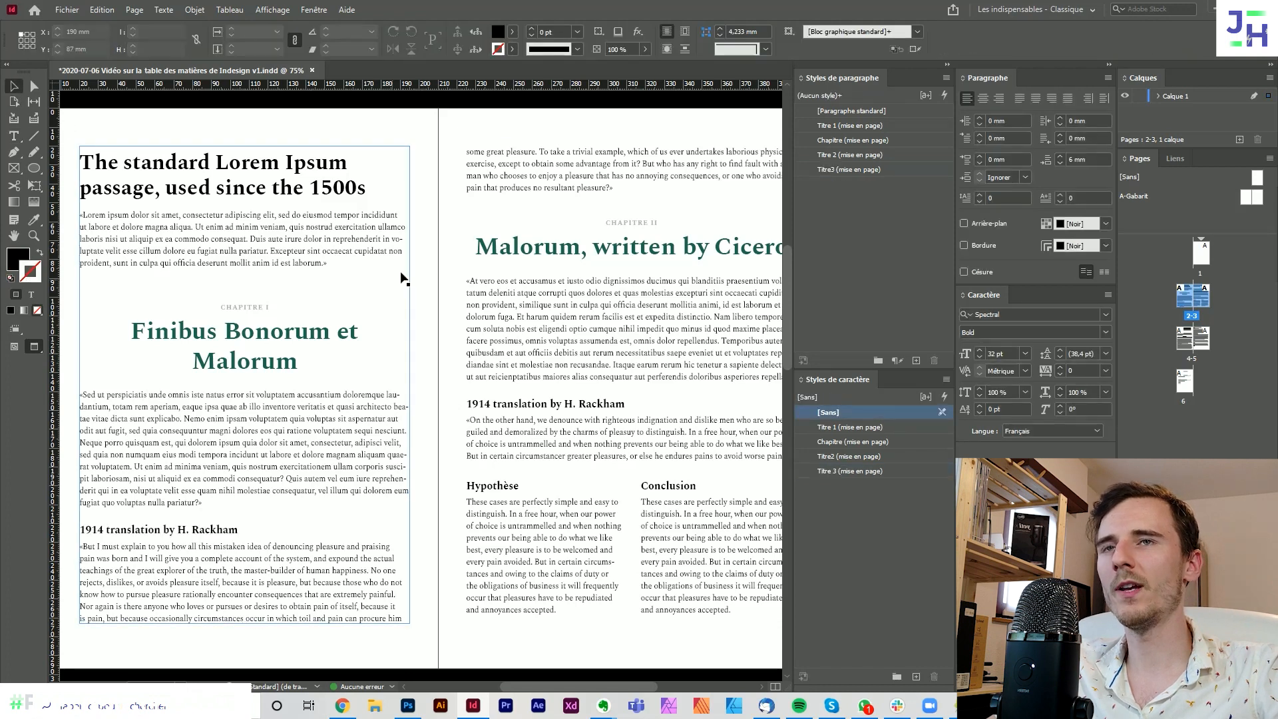
pyautogui.doubleClick(845, 125)
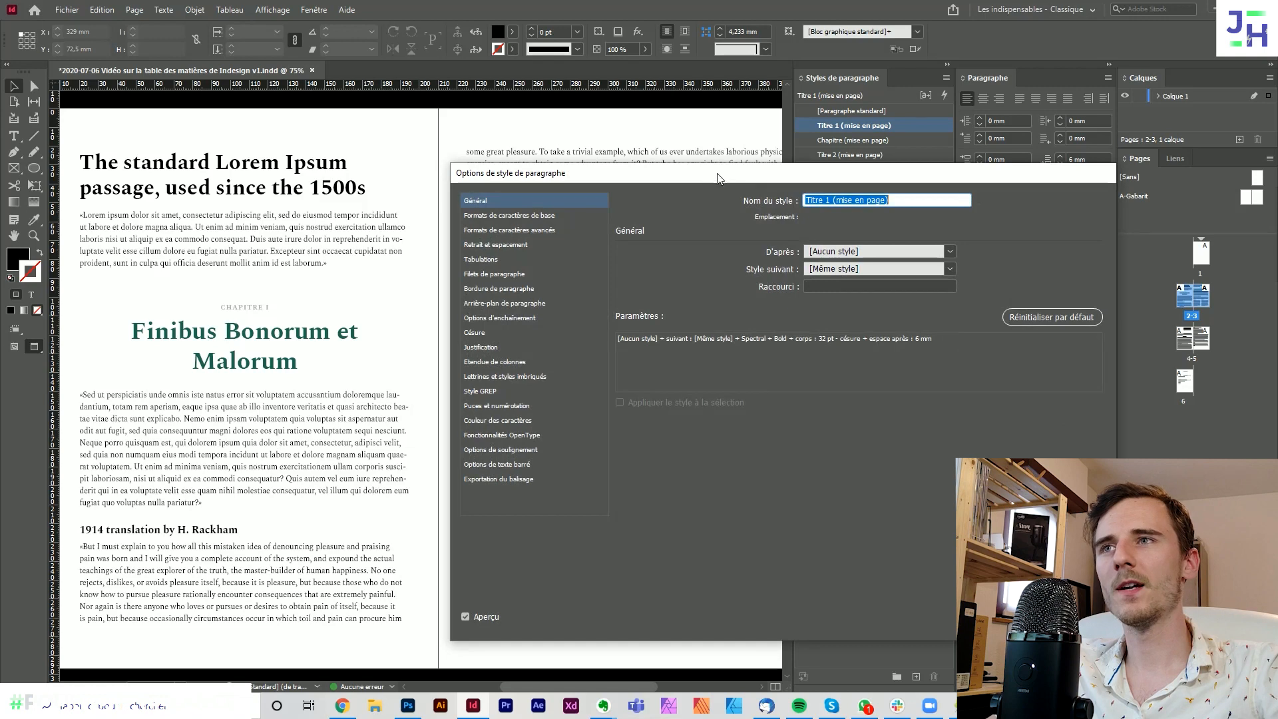
pyautogui.click(596, 256)
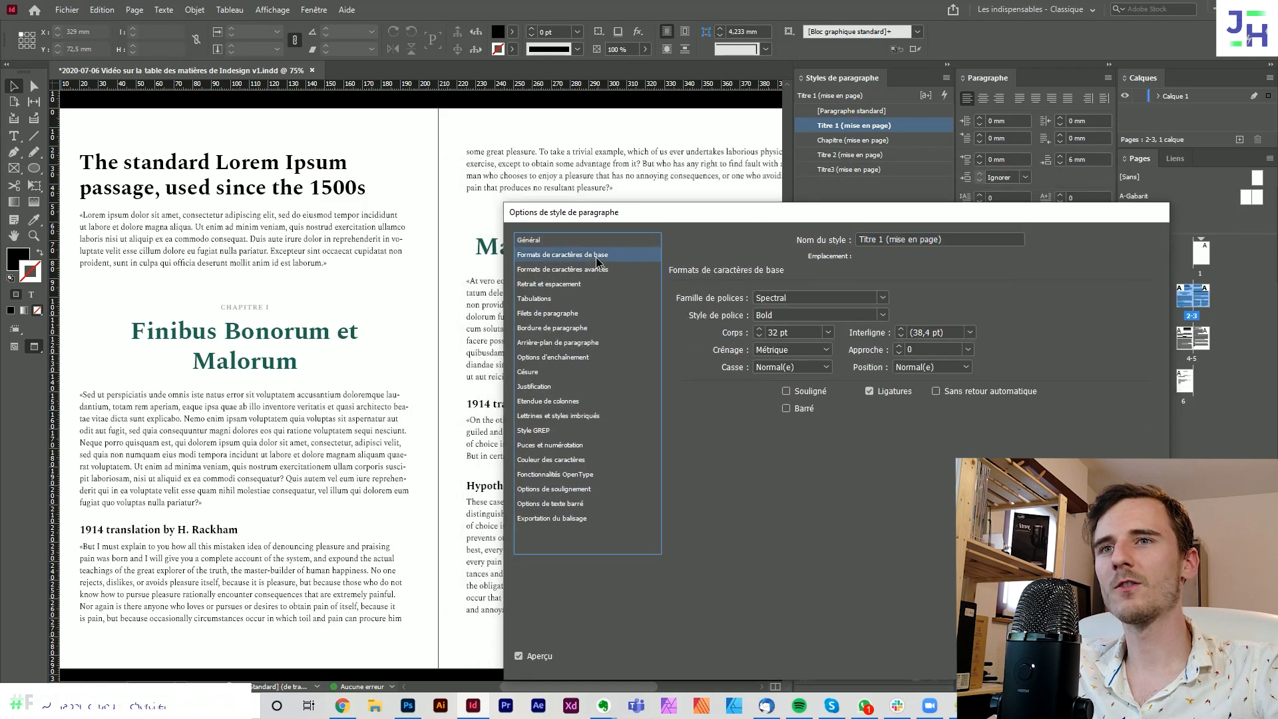
pyautogui.click(760, 330)
pyautogui.click(760, 329)
pyautogui.click(760, 329)
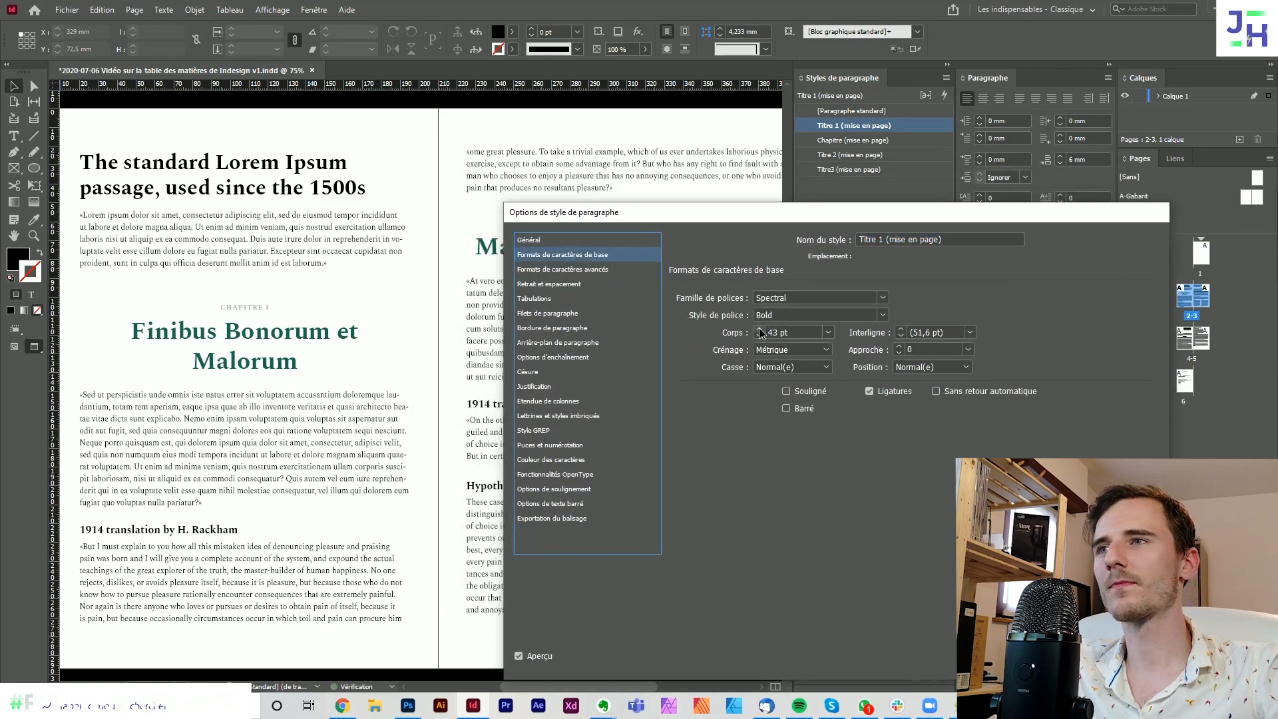
pyautogui.moveTo(800, 218); pyautogui.dragTo(761, 244)
pyautogui.click(1083, 681)
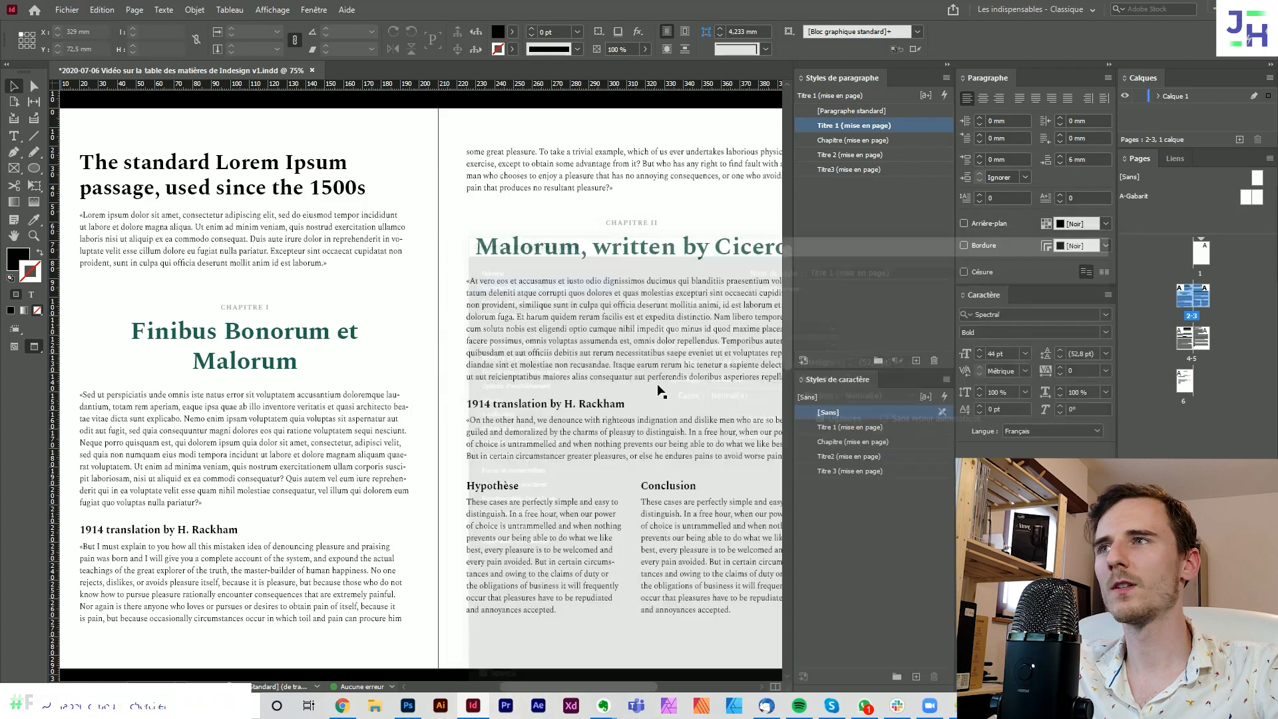
# - Check which paragraph and character styles are applied to the "The standard Lorem Ipsum passage, used since the 1500s" title
pyautogui.doubleClick(358, 193)
pyautogui.moveTo(374, 186); pyautogui.dragTo(63, 161)
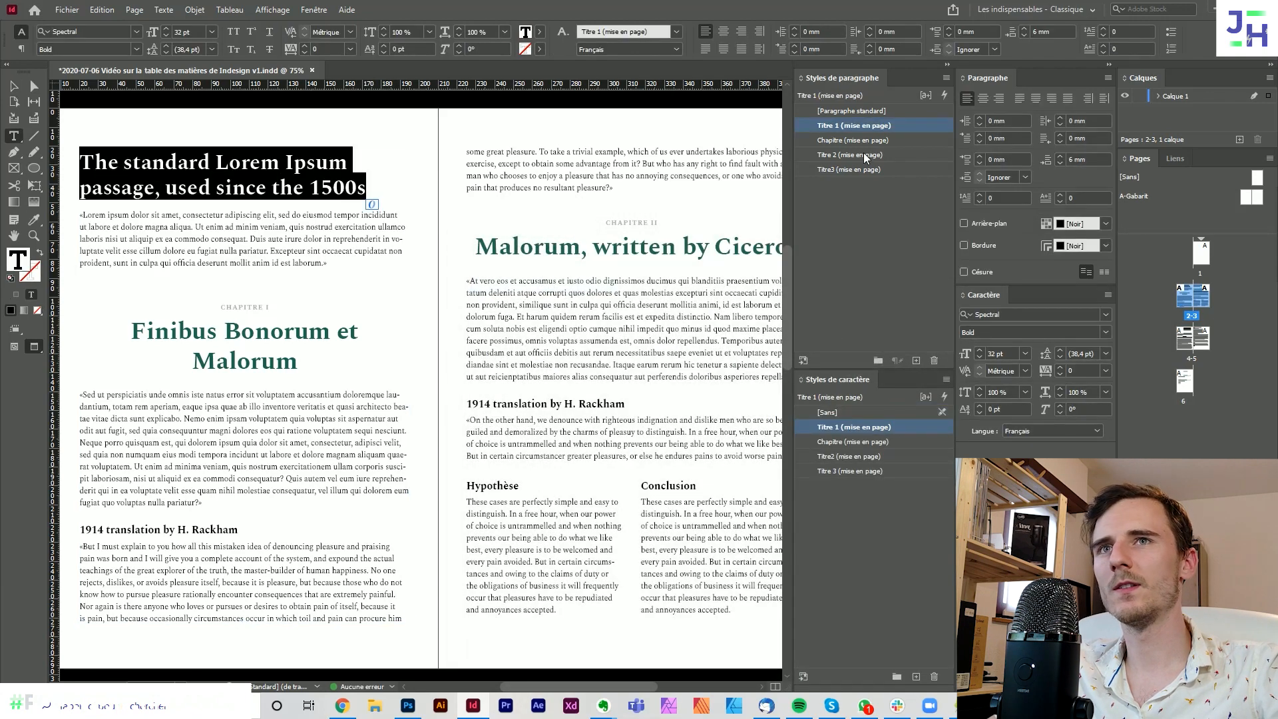
pyautogui.click(13, 86)
# - Try raising the font size of the "Titre 1 (mise en page)" character style to 45 pt, then discard the change
pyautogui.doubleClick(884, 427)
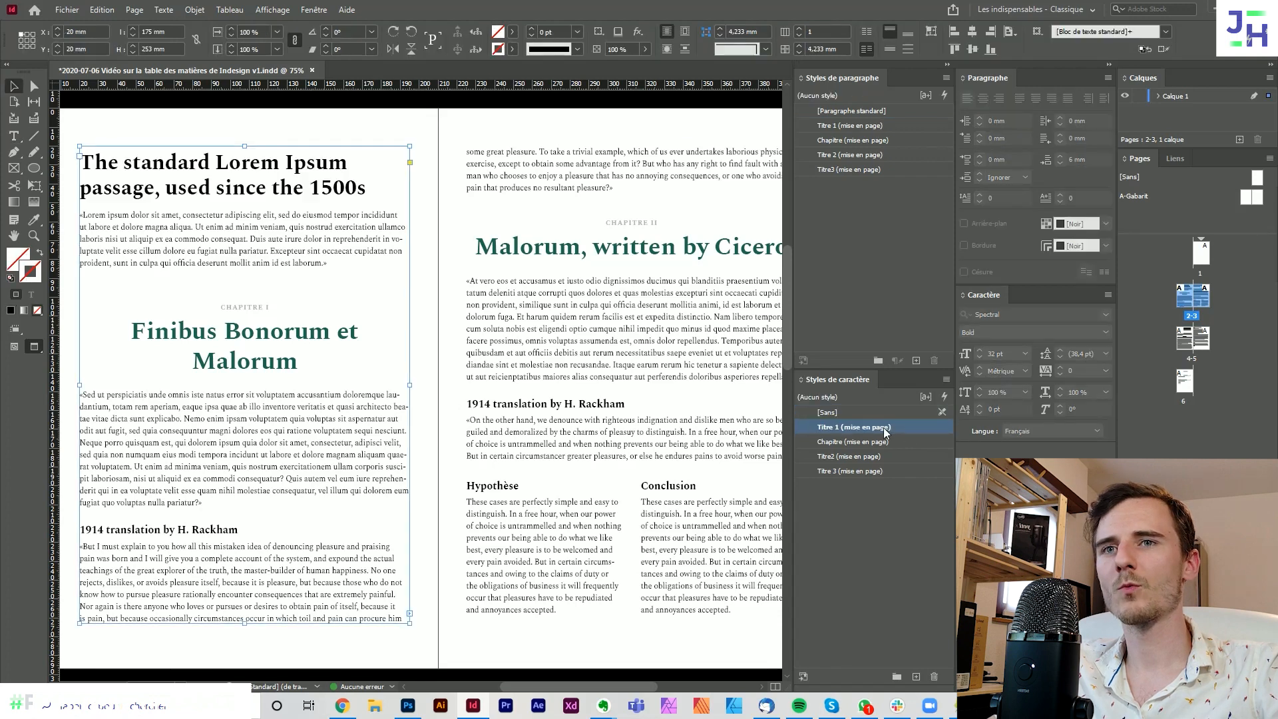
pyautogui.click(746, 249)
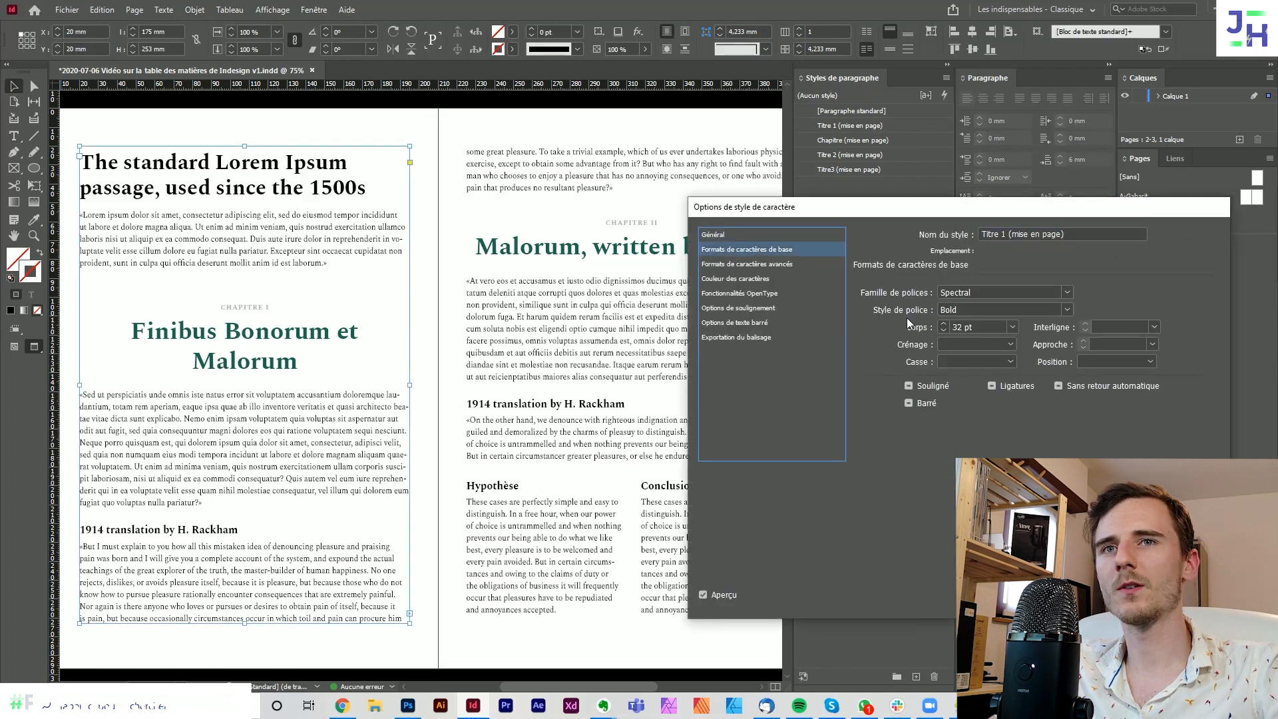
pyautogui.click(943, 323)
pyautogui.click(941, 325)
pyautogui.click(941, 325)
pyautogui.click(941, 325)
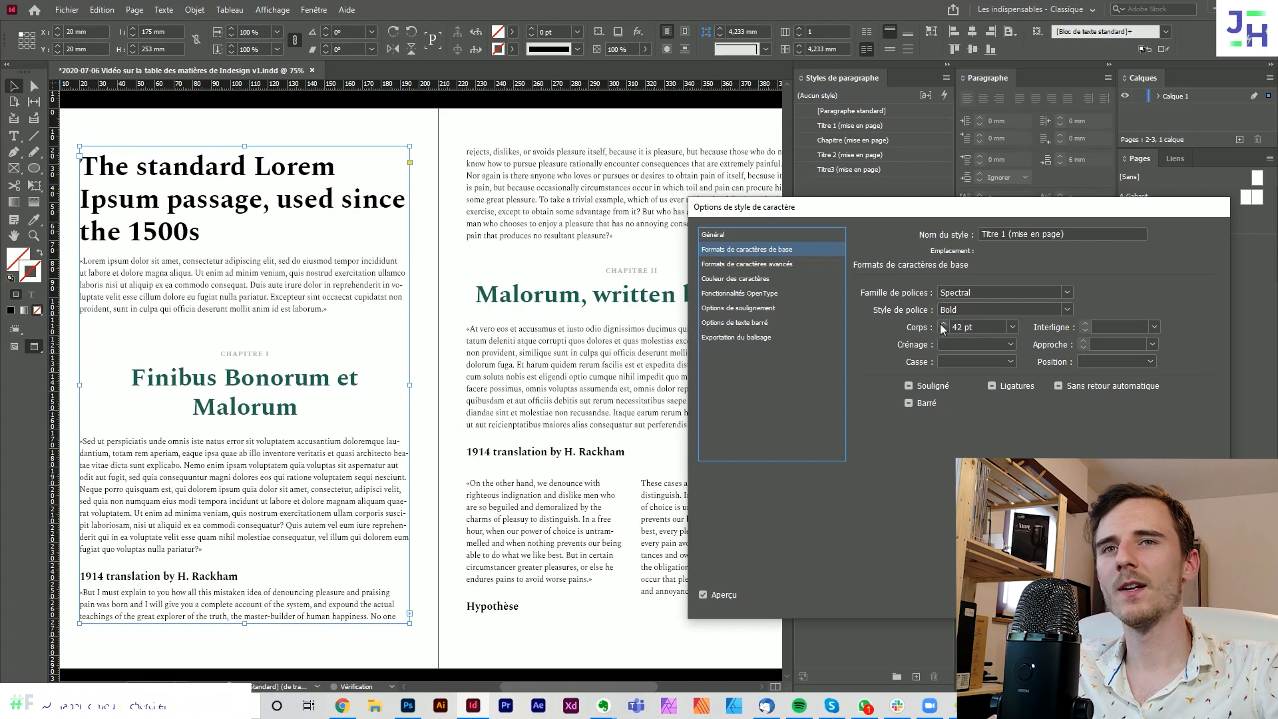
pyautogui.click(941, 325)
pyautogui.click(941, 324)
pyautogui.click(941, 325)
pyautogui.click(941, 325)
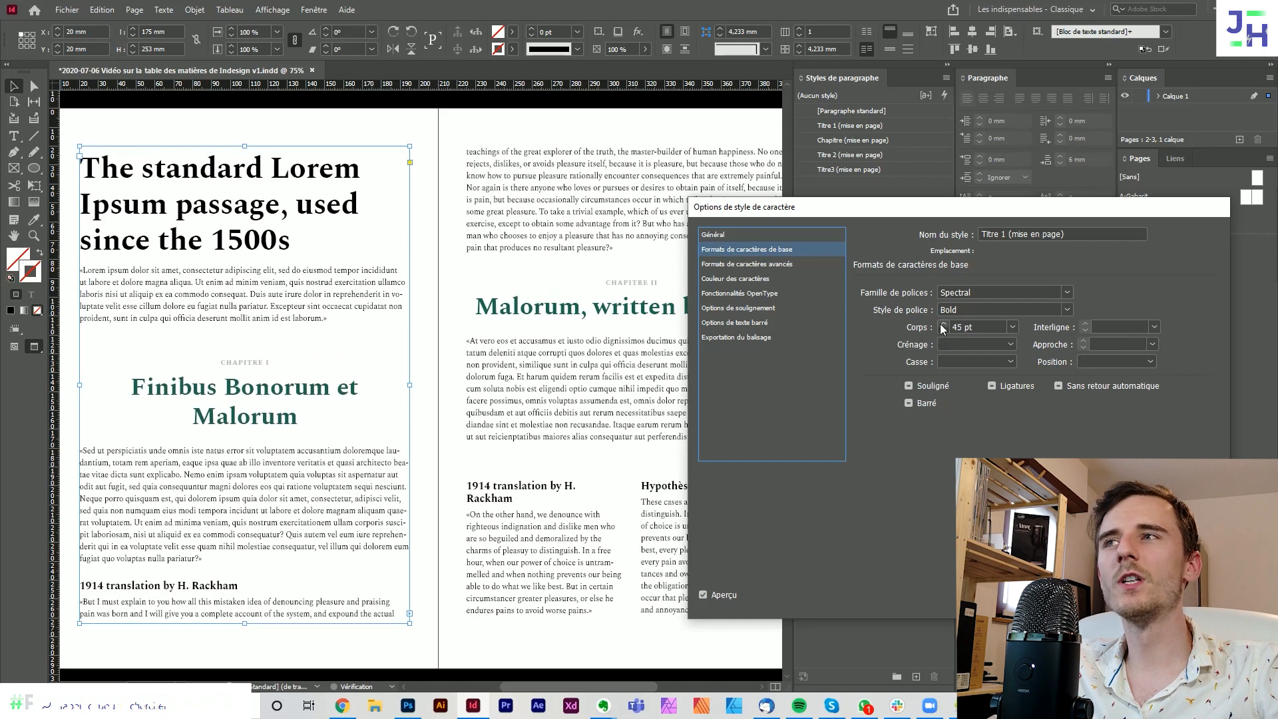
pyautogui.press('Escape')
pyautogui.click(461, 296)
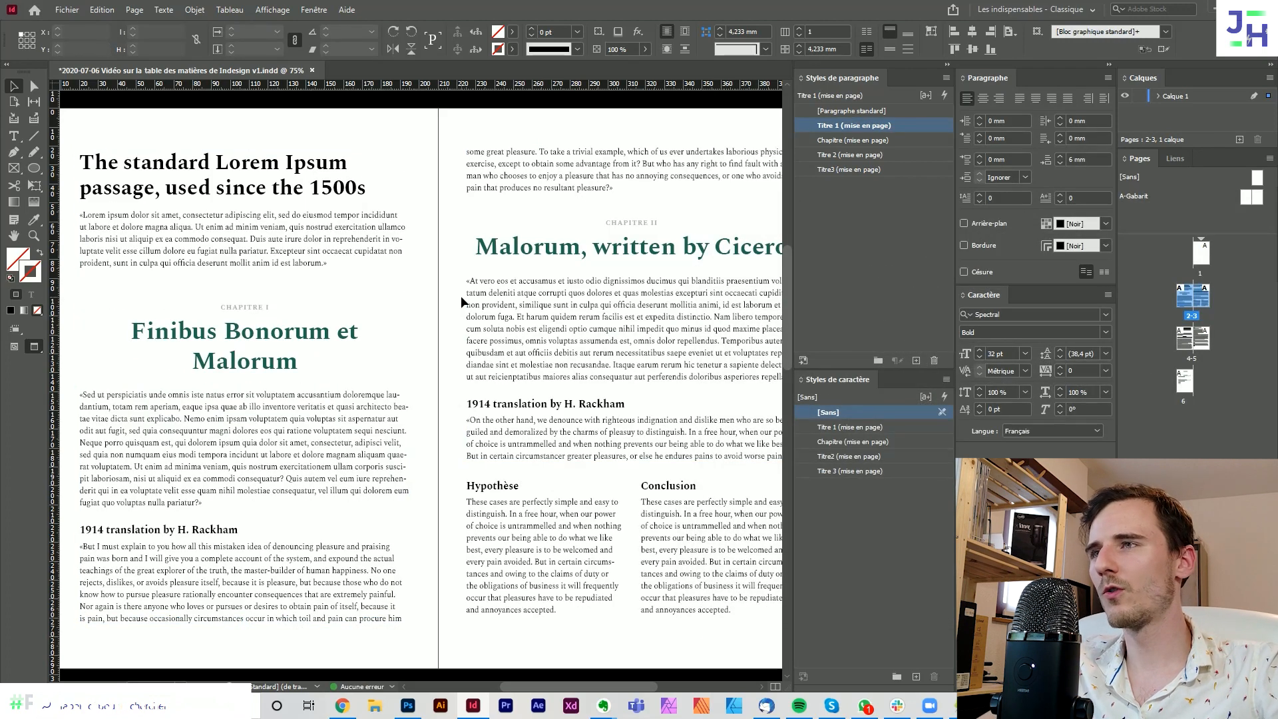
# - Check which paragraph and character styles are applied to the "Chapitre I" line and the body text on both pages
pyautogui.doubleClick(275, 300)
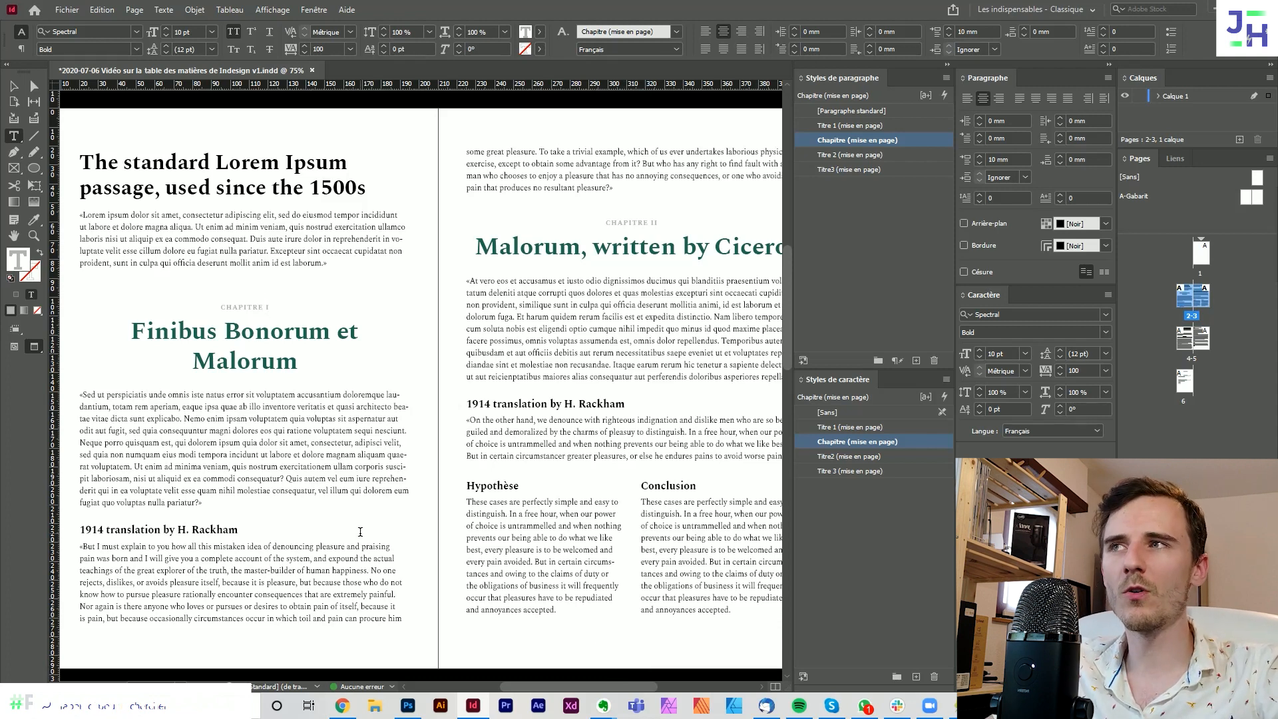
pyautogui.moveTo(114, 214); pyautogui.dragTo(242, 249)
pyautogui.click(242, 250)
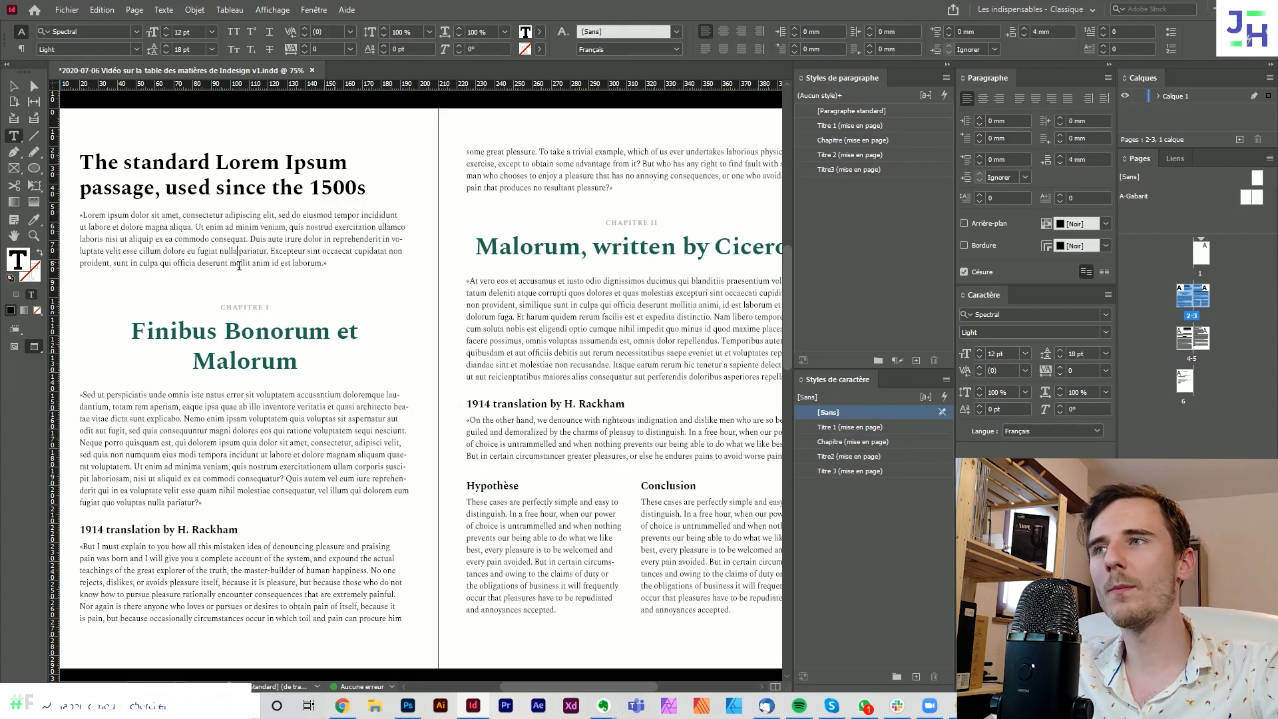
pyautogui.moveTo(349, 264); pyautogui.dragTo(78, 214)
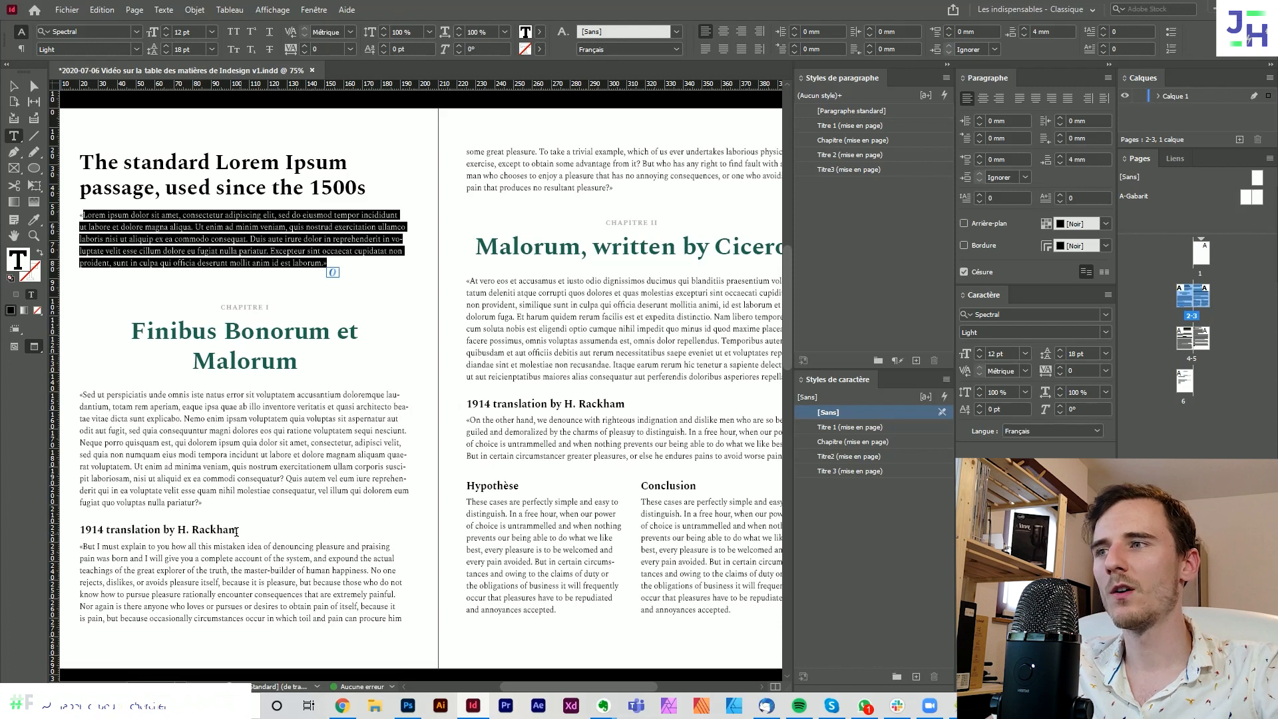
pyautogui.moveTo(203, 503); pyautogui.dragTo(84, 395)
pyautogui.moveTo(375, 618); pyautogui.dragTo(217, 571)
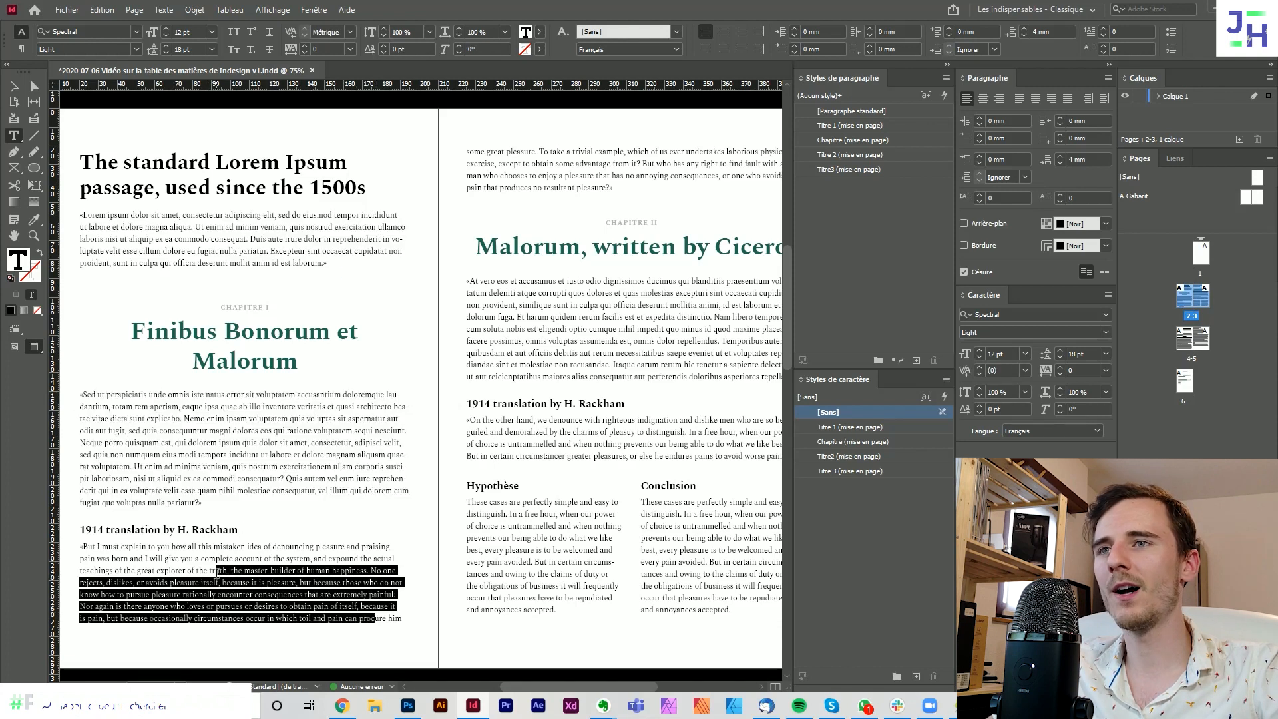
pyautogui.moveTo(717, 377); pyautogui.dragTo(602, 306)
pyautogui.moveTo(615, 432); pyautogui.dragTo(587, 405)
pyautogui.moveTo(577, 598); pyautogui.dragTo(542, 538)
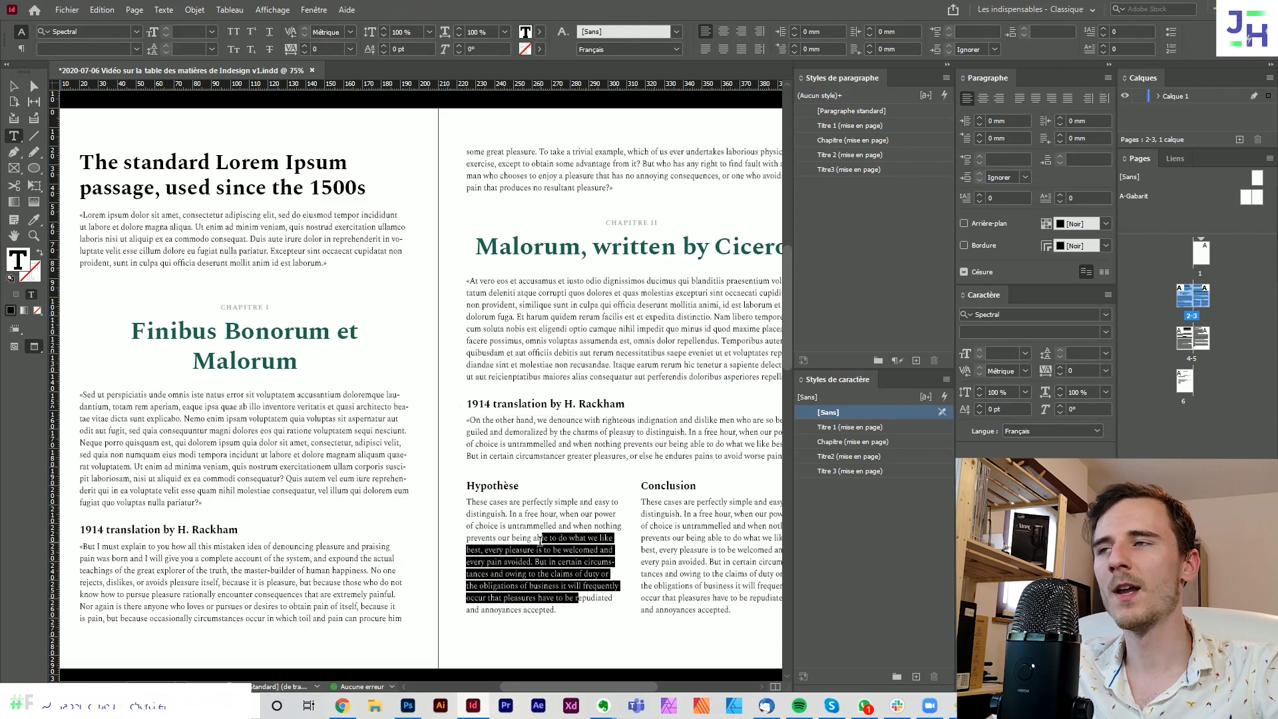
# - Create a paragraph style and a character style from the first body paragraph, naming the paragraph style "Paragraphe (mise en page)"
pyautogui.moveTo(299, 264); pyautogui.dragTo(235, 227)
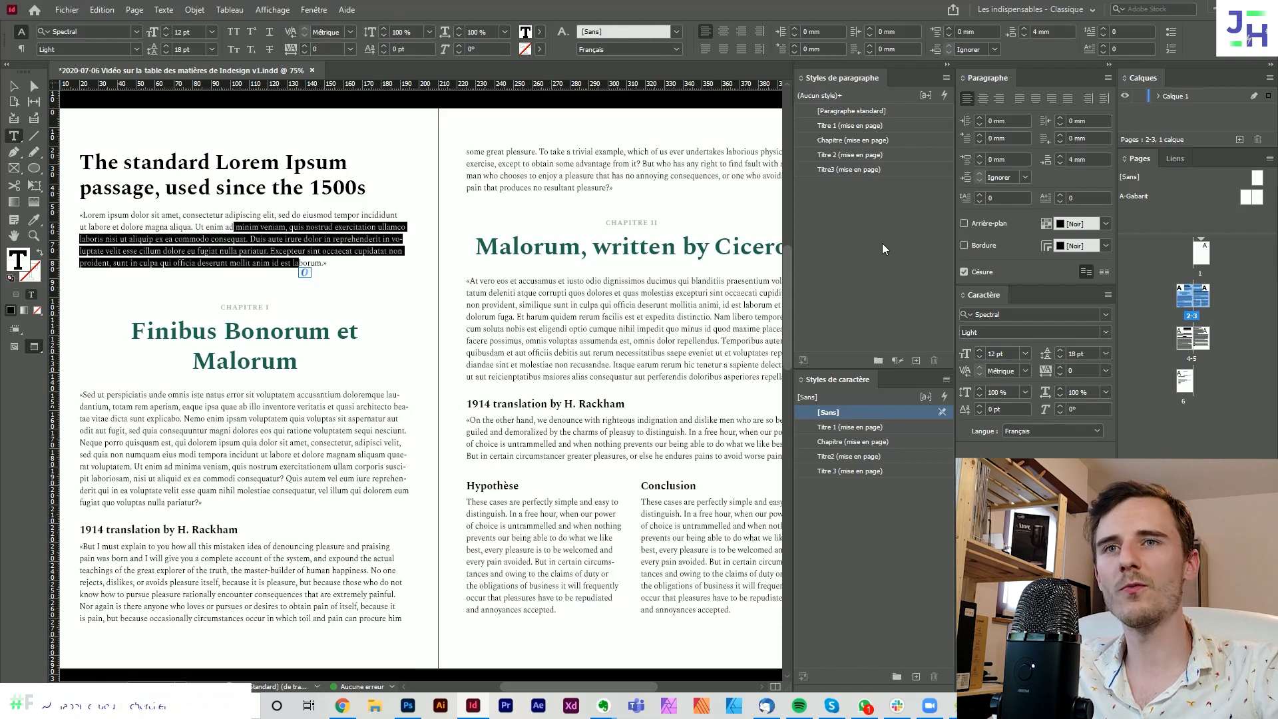
pyautogui.click(916, 360)
pyautogui.click(916, 675)
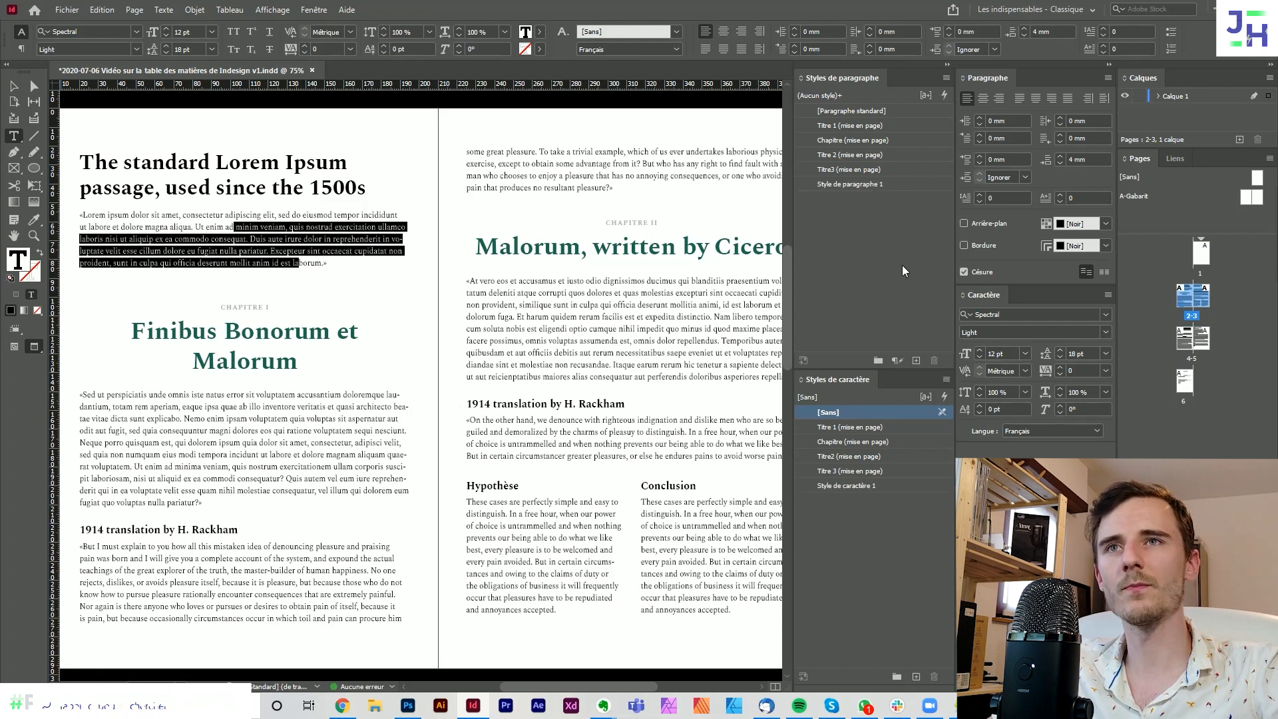
pyautogui.doubleClick(856, 186)
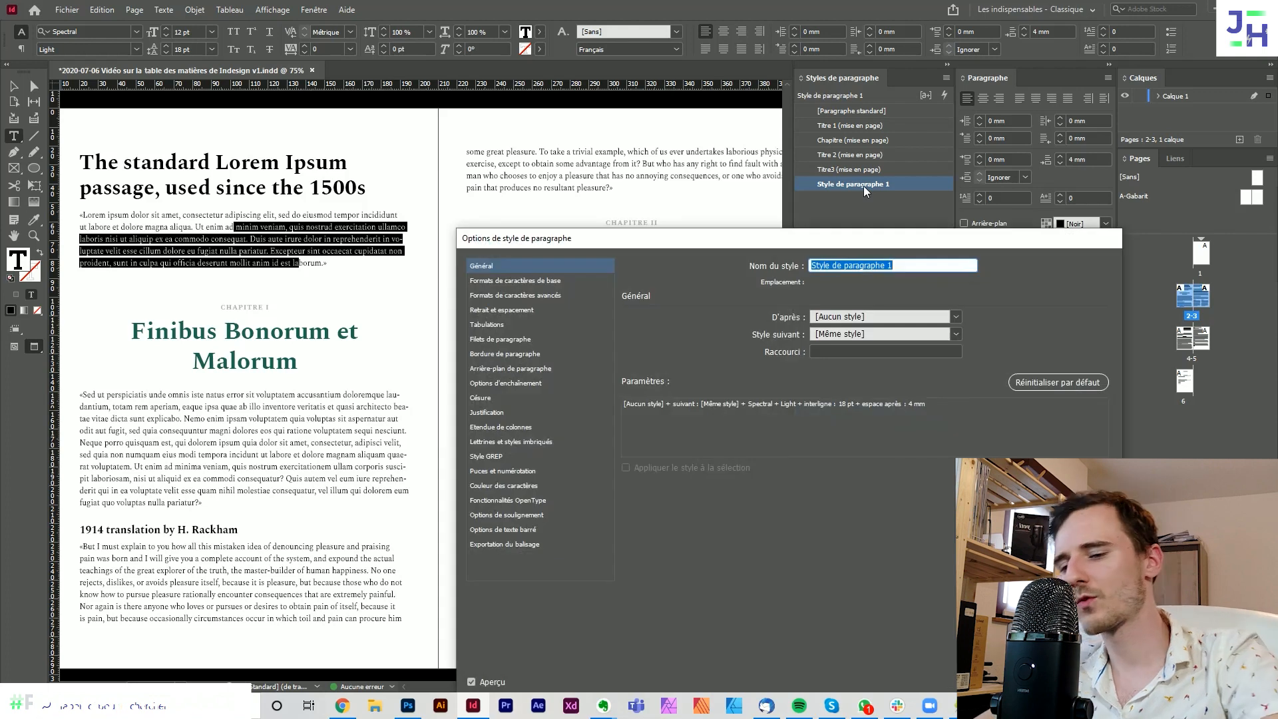
pyautogui.write('Pa')
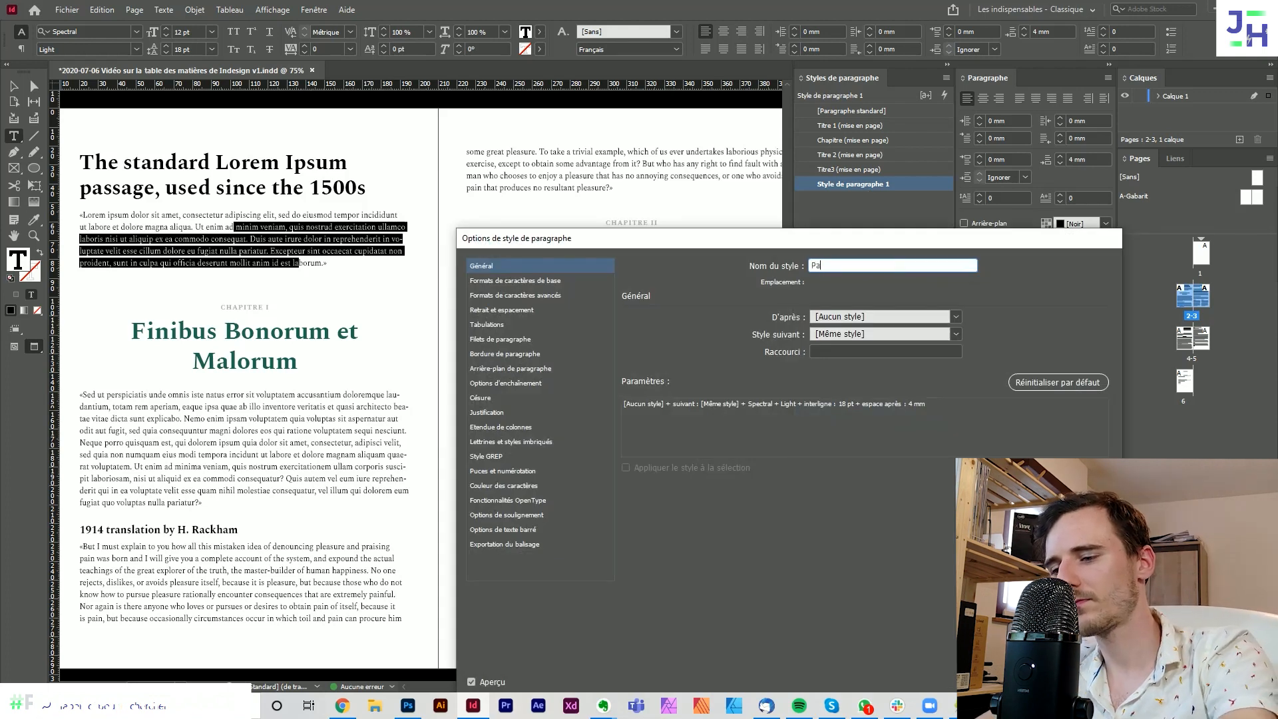
pyautogui.write('ragraphe (mise en page)')
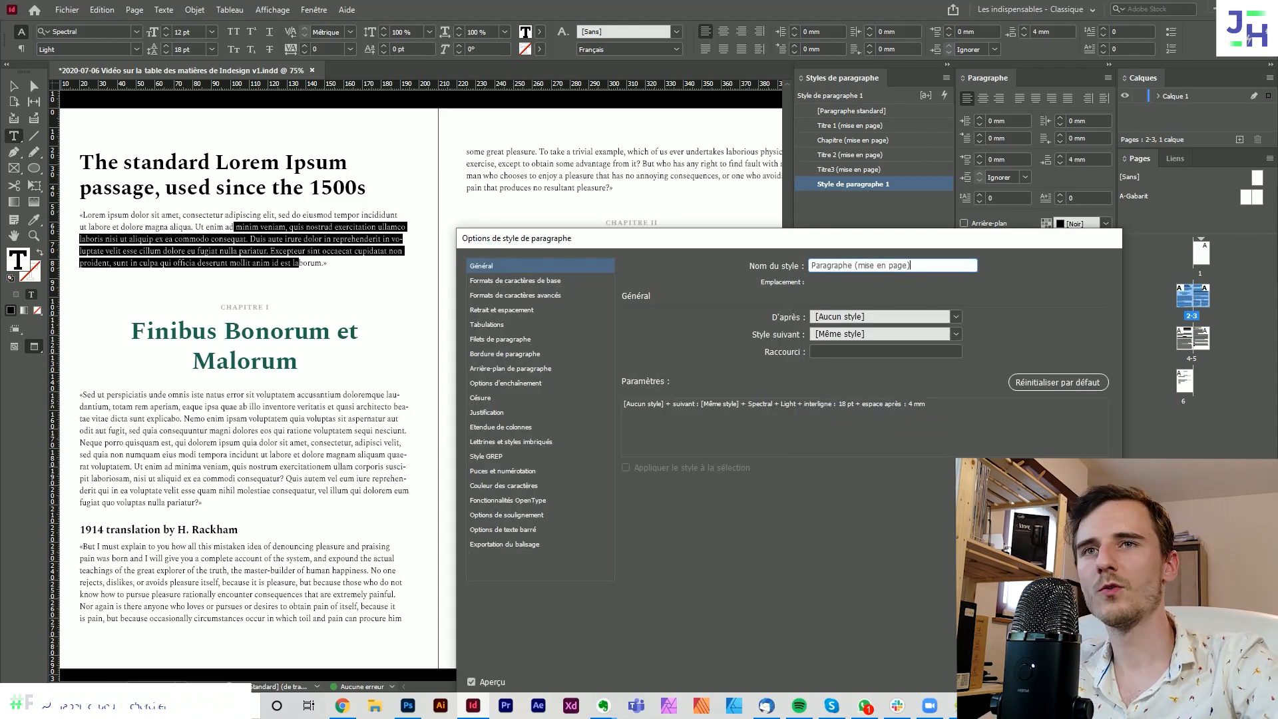
pyautogui.press('Return')
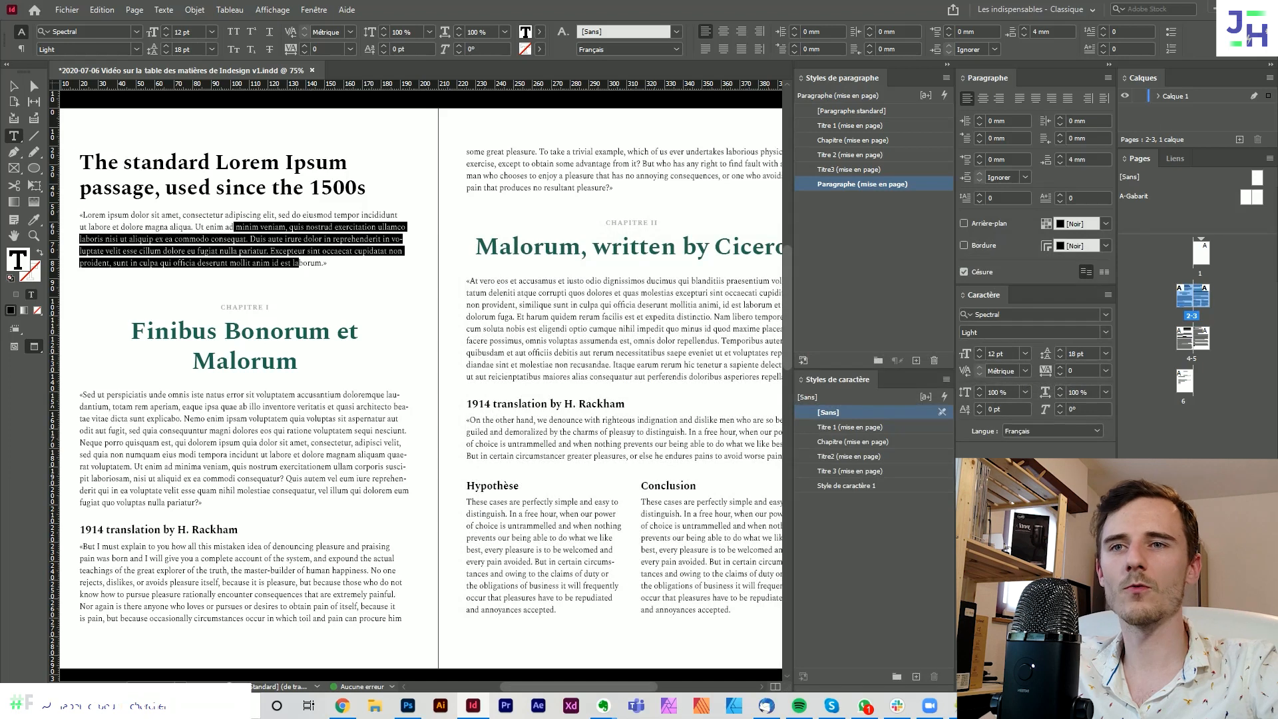
# - Apply the new character style to the selected body text and name it "Paragraphe (mise en page)"
pyautogui.doubleClick(851, 487)
pyautogui.write('Parag')
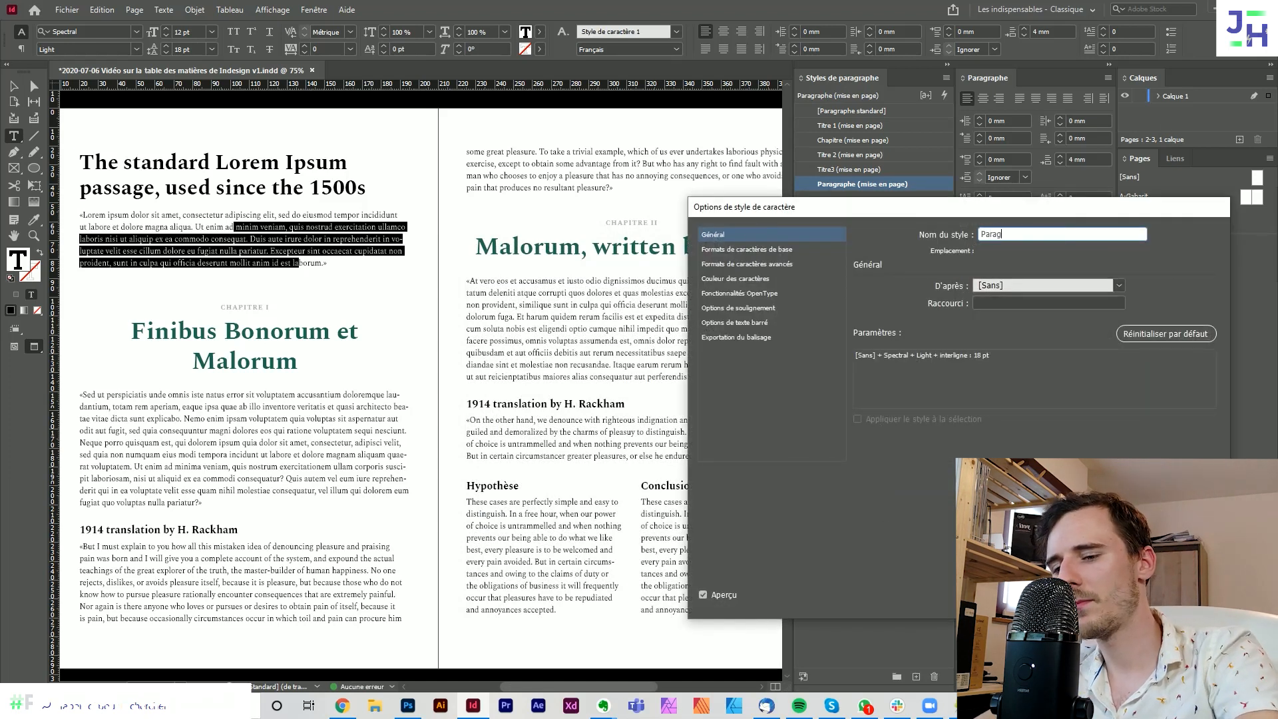
pyautogui.write('raphe (mise en page)')
pyautogui.press('Return')
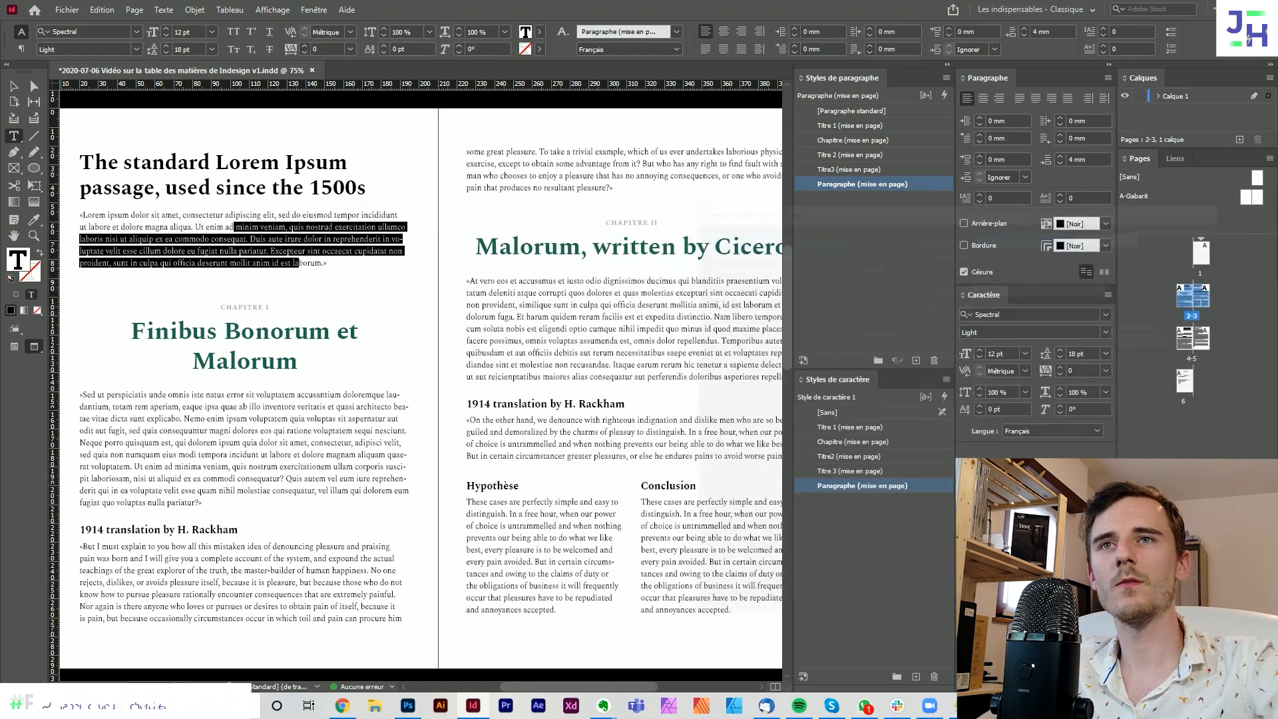
# - Apply the "Paragraphe (mise en page)" paragraph and character styles to the entire text of the story
pyautogui.click(374, 265)
pyautogui.hotkey('ctrl', 'a')
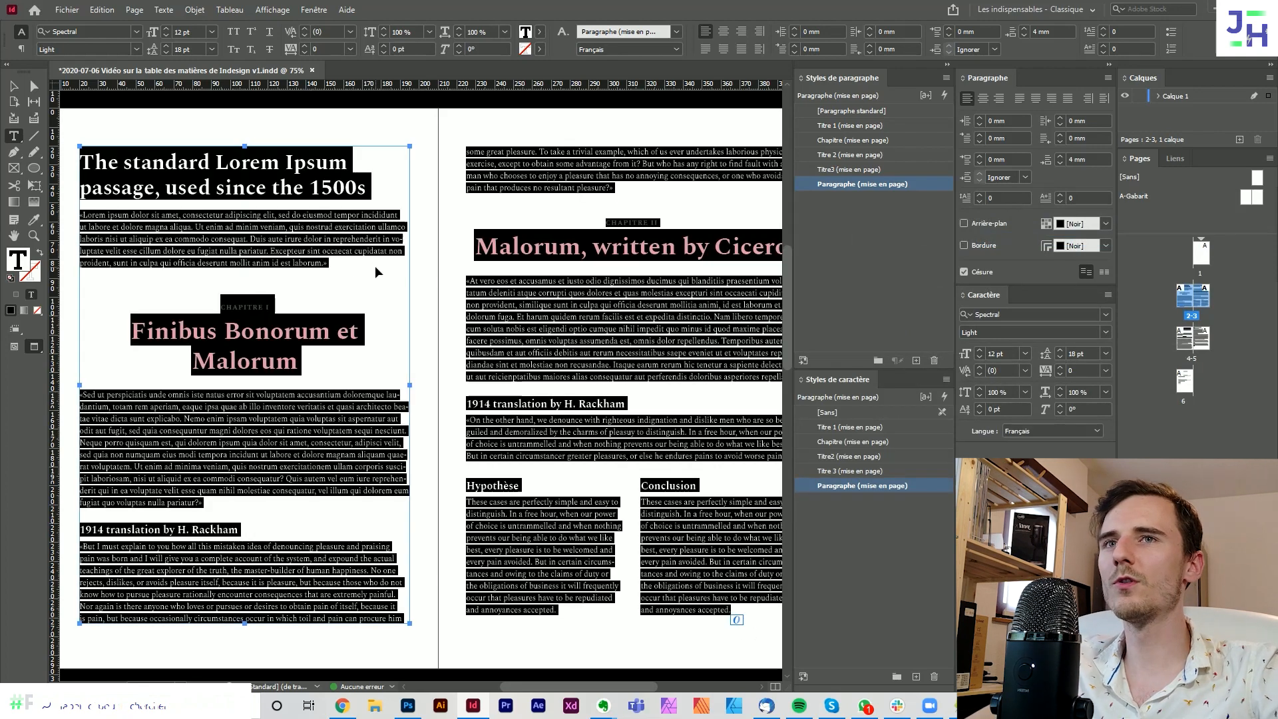
pyautogui.click(863, 183)
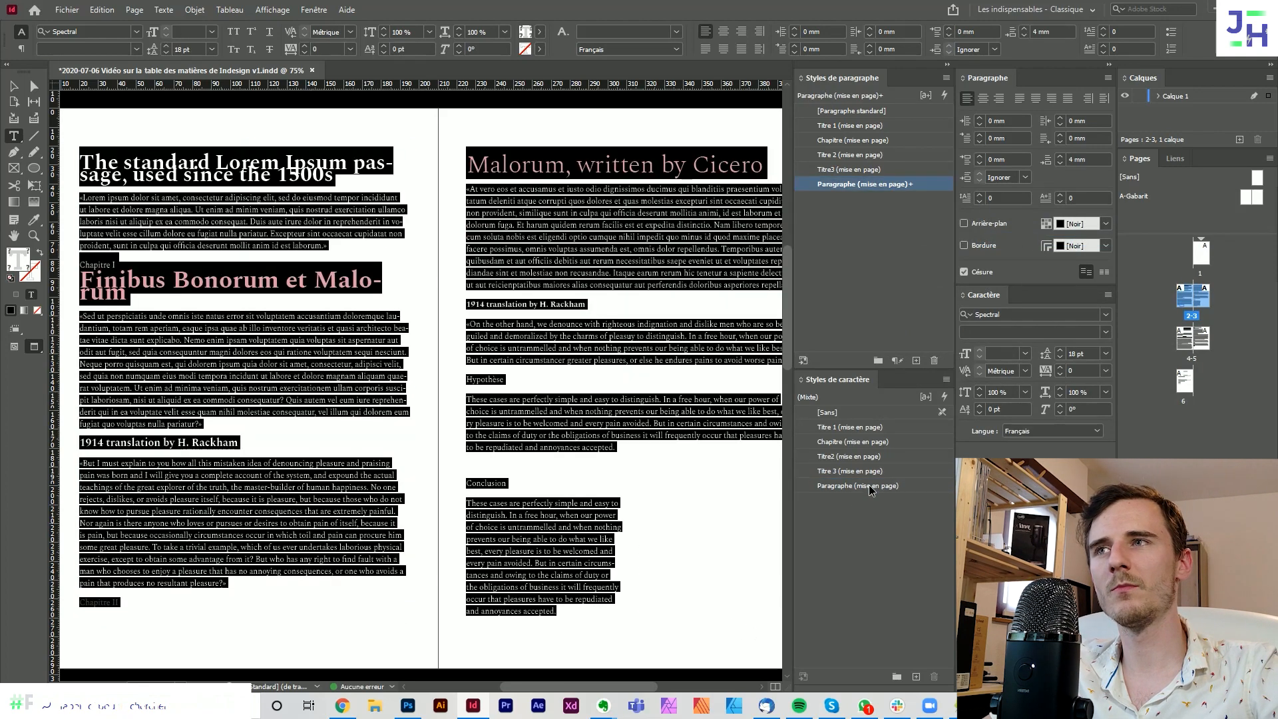
pyautogui.click(865, 485)
pyautogui.click(182, 257)
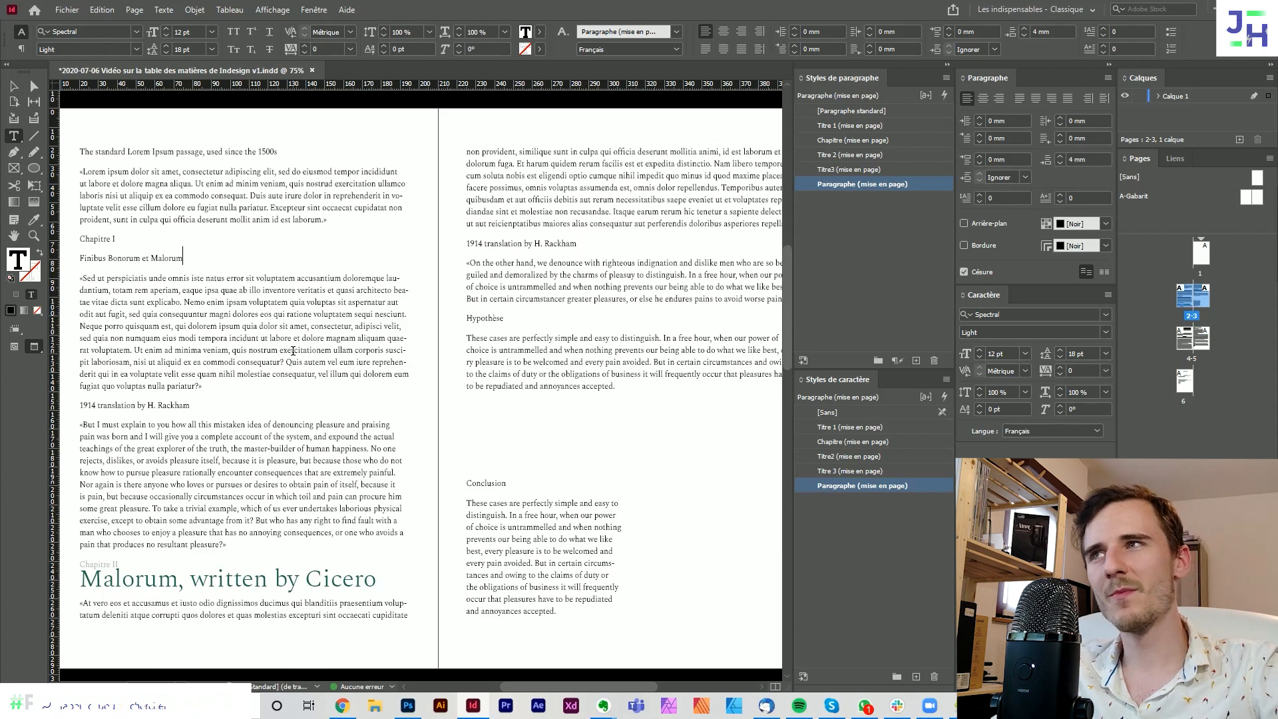
# - Apply the Titre 1 paragraph and character styles to the "The standard Lorem Ipsum passage" title, and the Chapitre styles to "Chapitre I"
pyautogui.moveTo(286, 151); pyautogui.dragTo(92, 143)
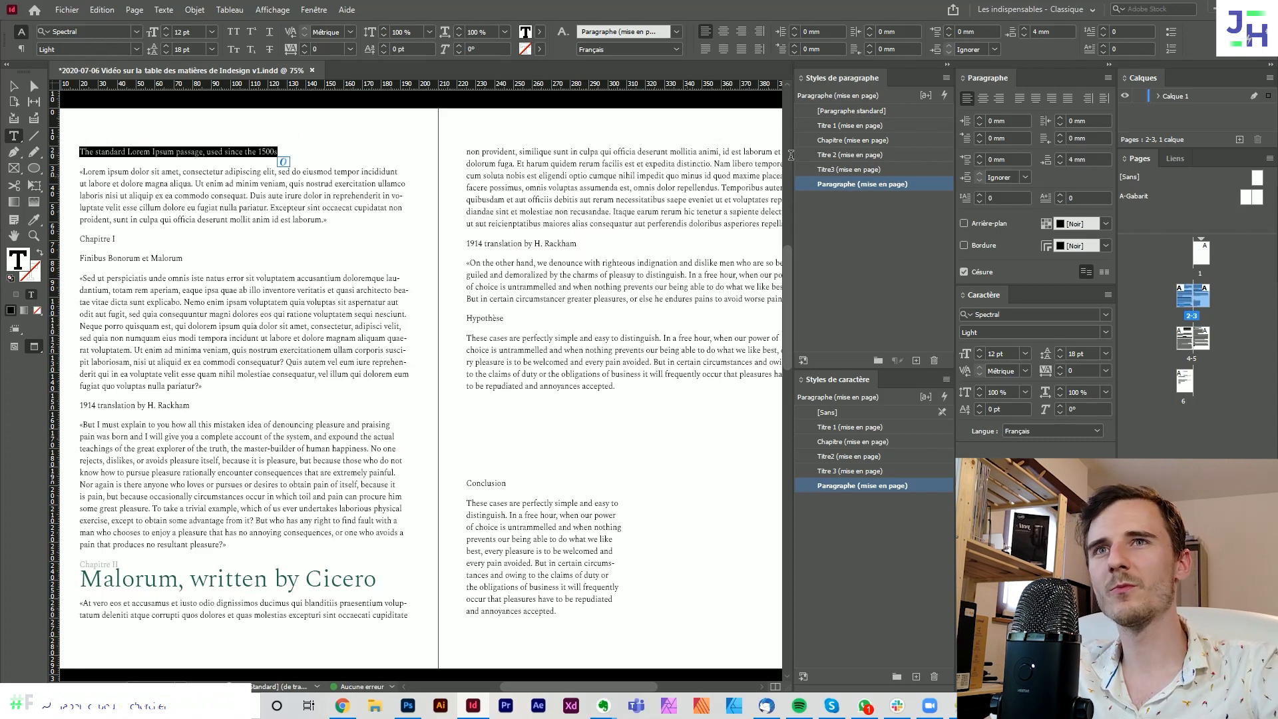
pyautogui.click(859, 126)
pyautogui.click(831, 428)
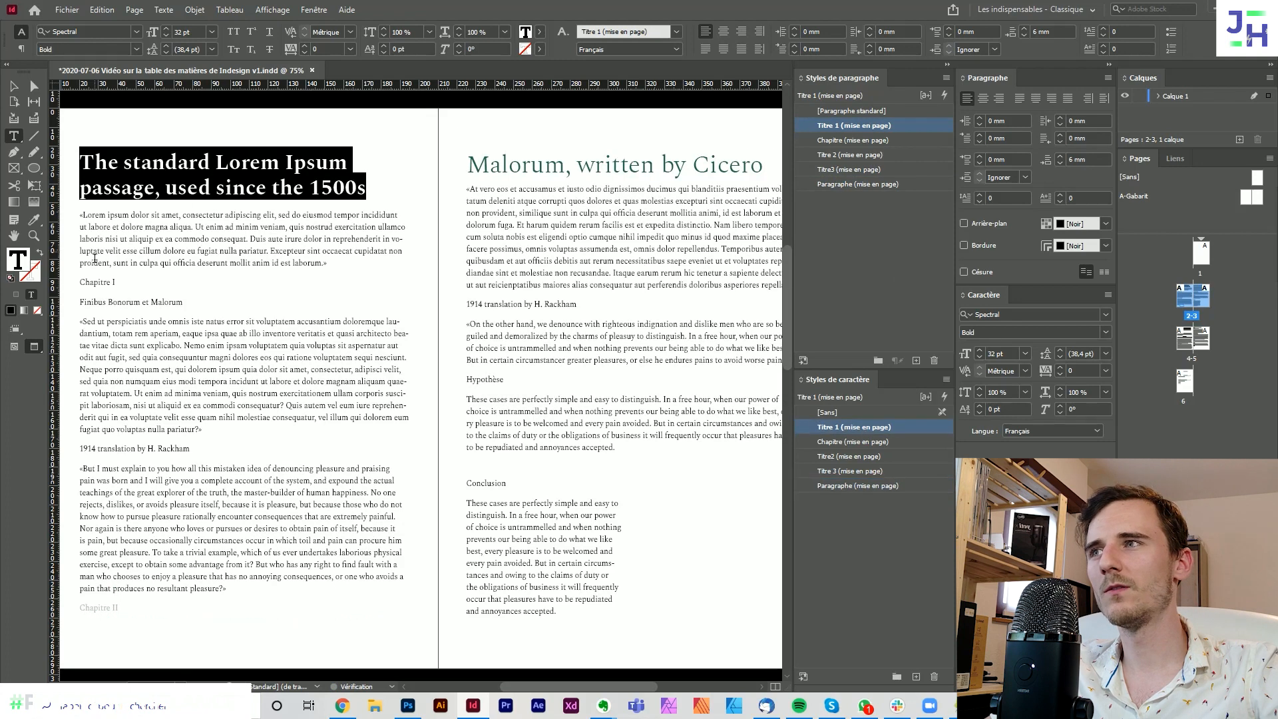
pyautogui.tripleClick(97, 282)
pyautogui.click(876, 140)
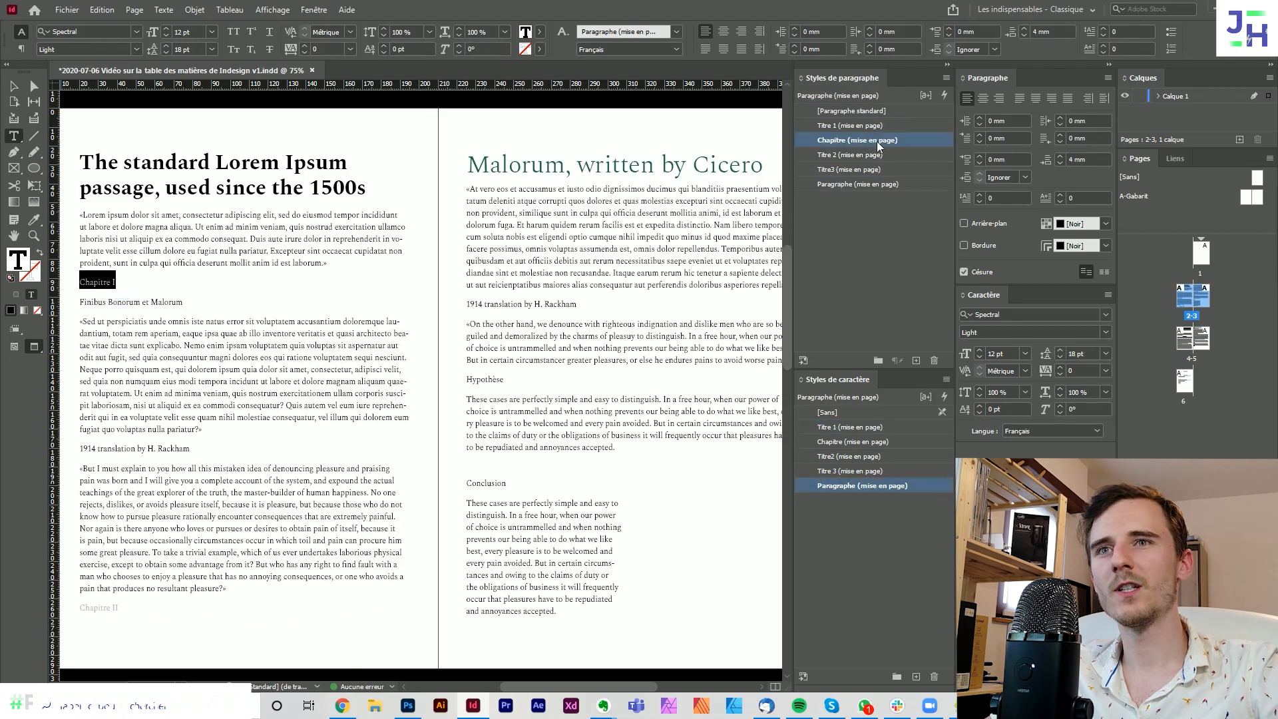
pyautogui.click(865, 441)
# - Apply the Titre 2 paragraph and character styles to "Finibus Bonorum et Malorum", and the Titre 3 styles to the "1914 translation" subheading below it
pyautogui.moveTo(181, 313); pyautogui.dragTo(74, 313)
pyautogui.click(879, 155)
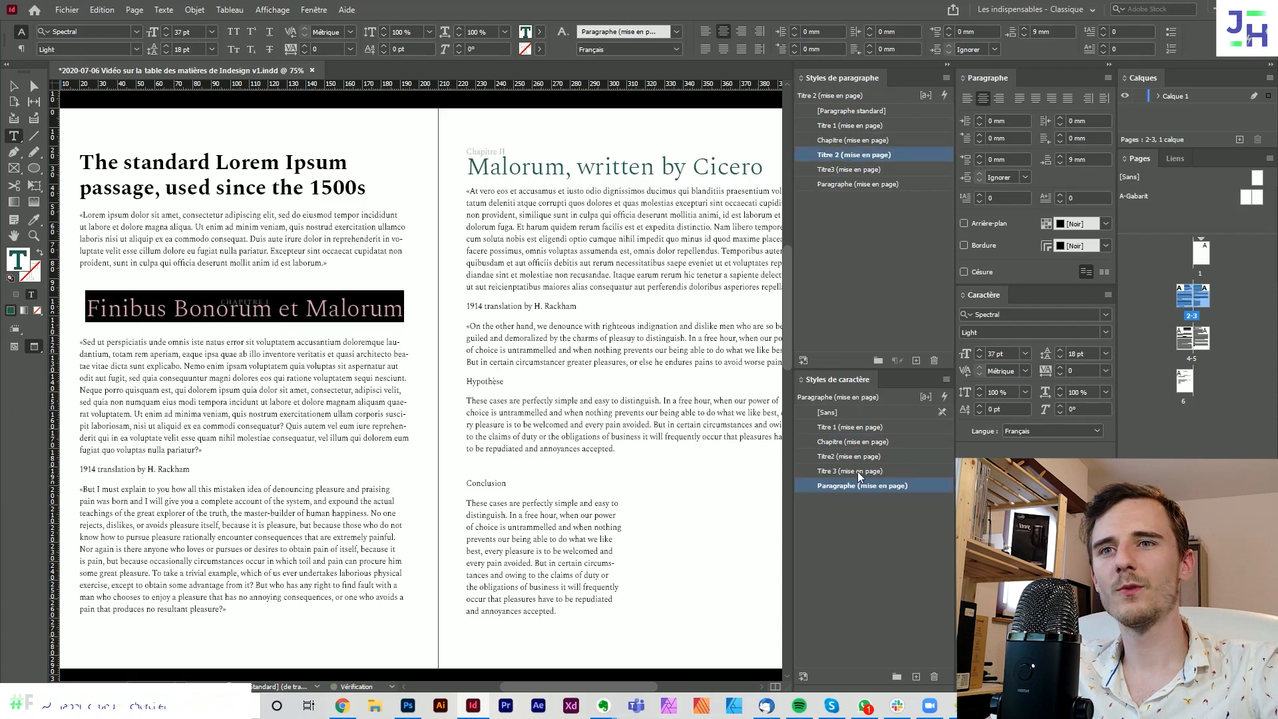
pyautogui.click(857, 456)
pyautogui.moveTo(198, 515); pyautogui.dragTo(70, 515)
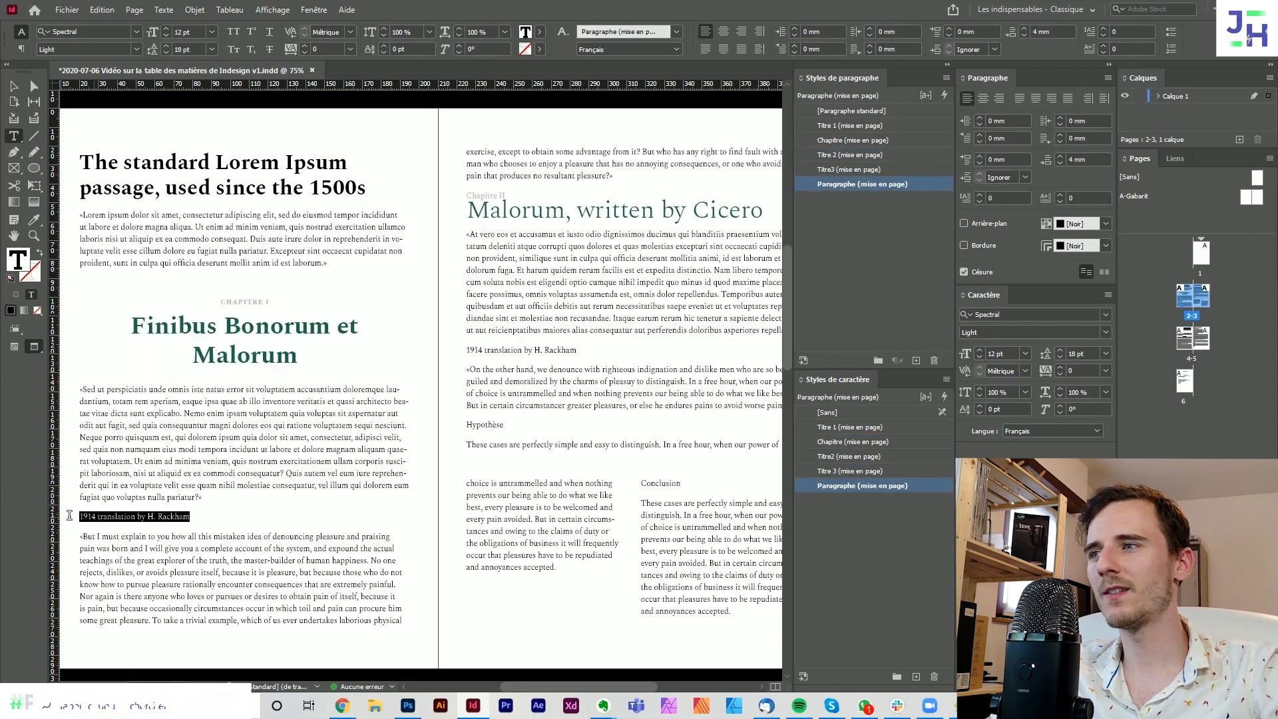
pyautogui.click(868, 471)
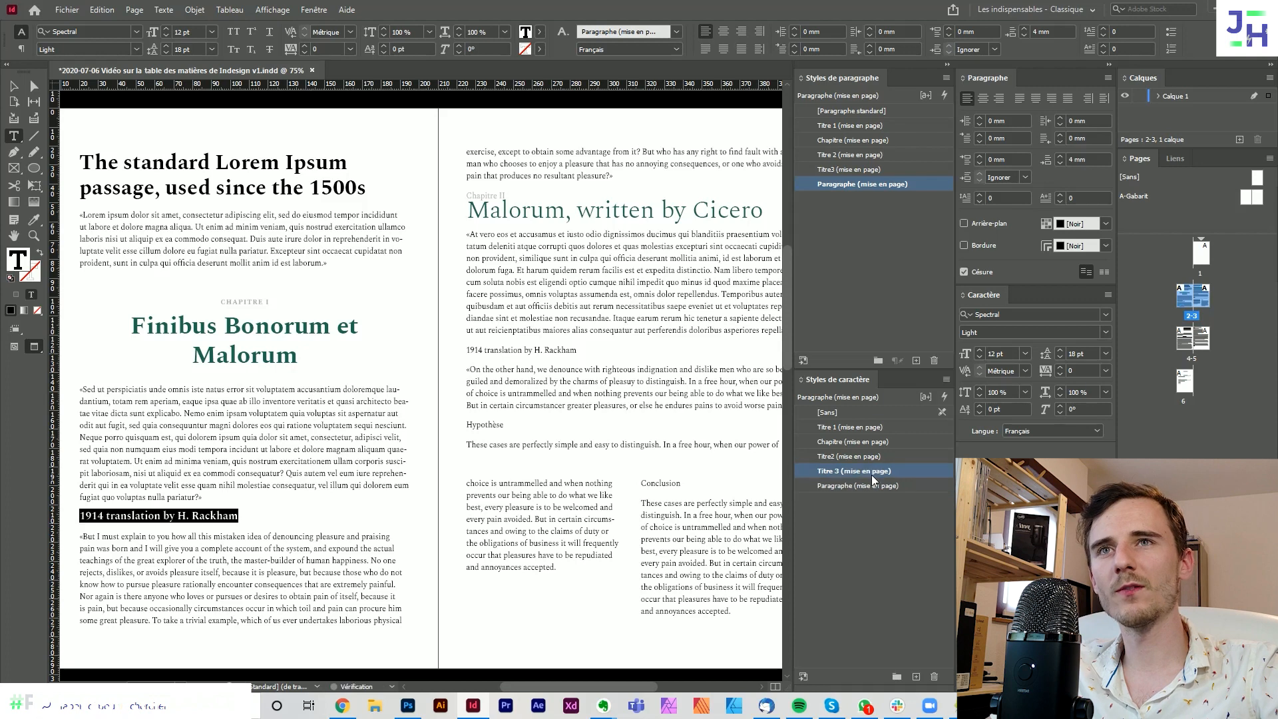
pyautogui.click(873, 169)
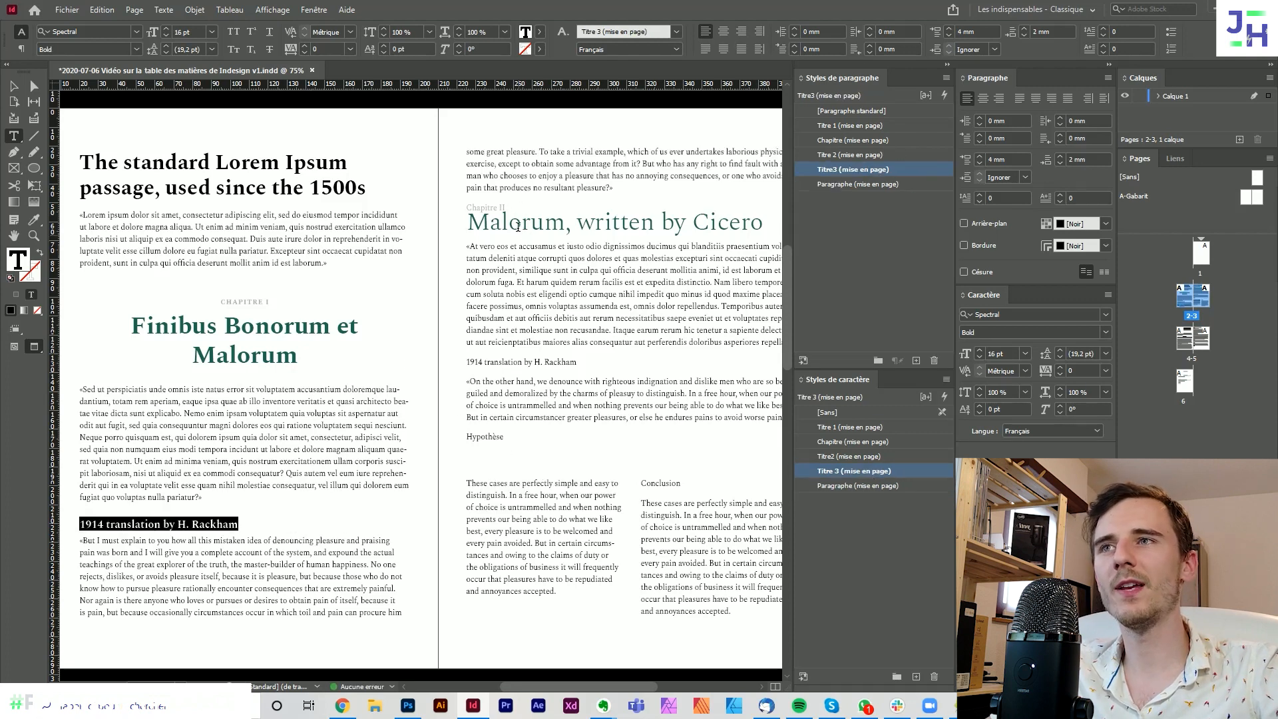
# - Apply the Chapitre paragraph and character styles to the "Chapitre II" line on the second page of the spread
pyautogui.moveTo(518, 227); pyautogui.dragTo(441, 207)
pyautogui.click(525, 201)
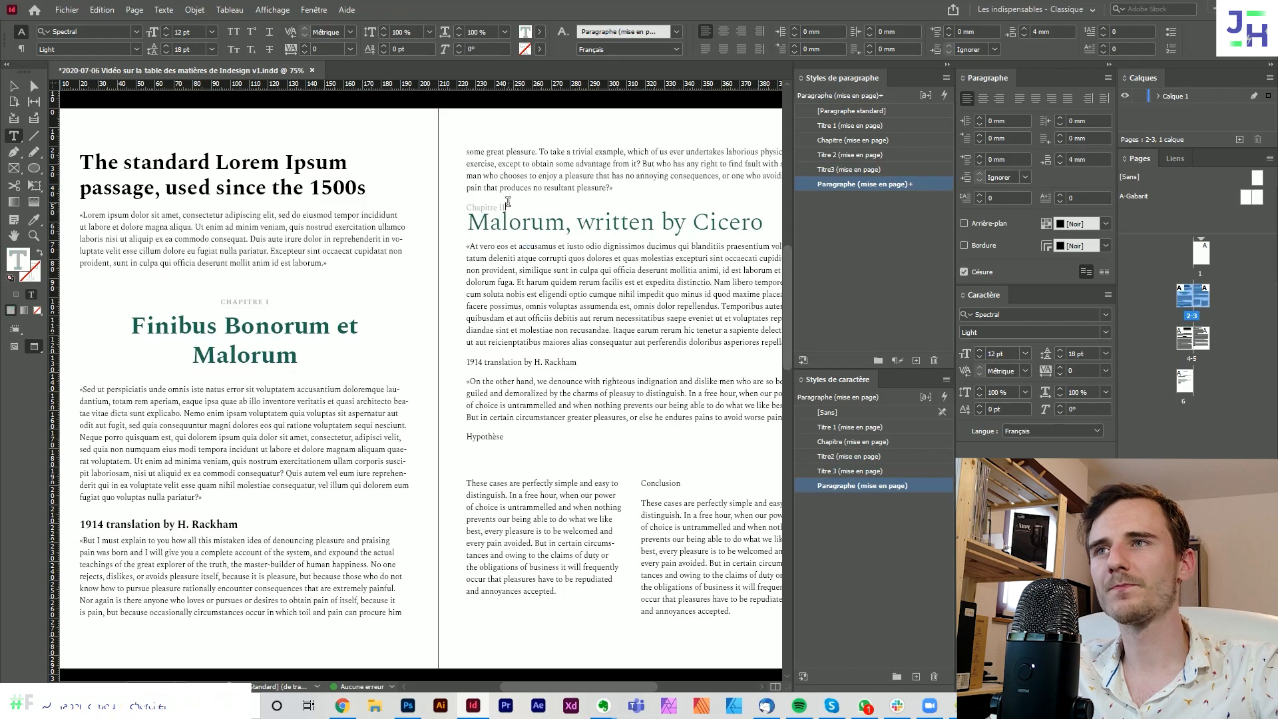
pyautogui.tripleClick(508, 203)
pyautogui.click(869, 140)
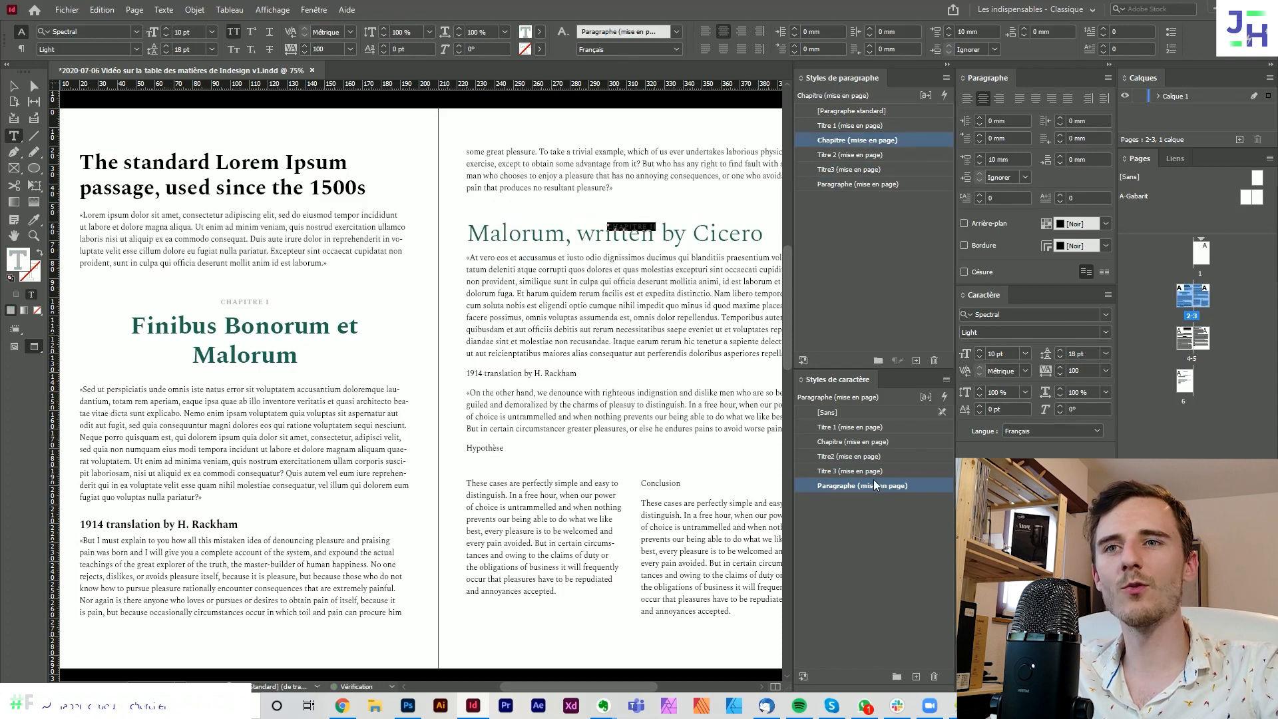
pyautogui.click(858, 441)
# - Apply the "Titre 2 (mise en page)" paragraph style to the "Malorum, written by Cicero" heading and assign that style the shortcut Ctrl+Num 2
pyautogui.moveTo(767, 234); pyautogui.dragTo(465, 234)
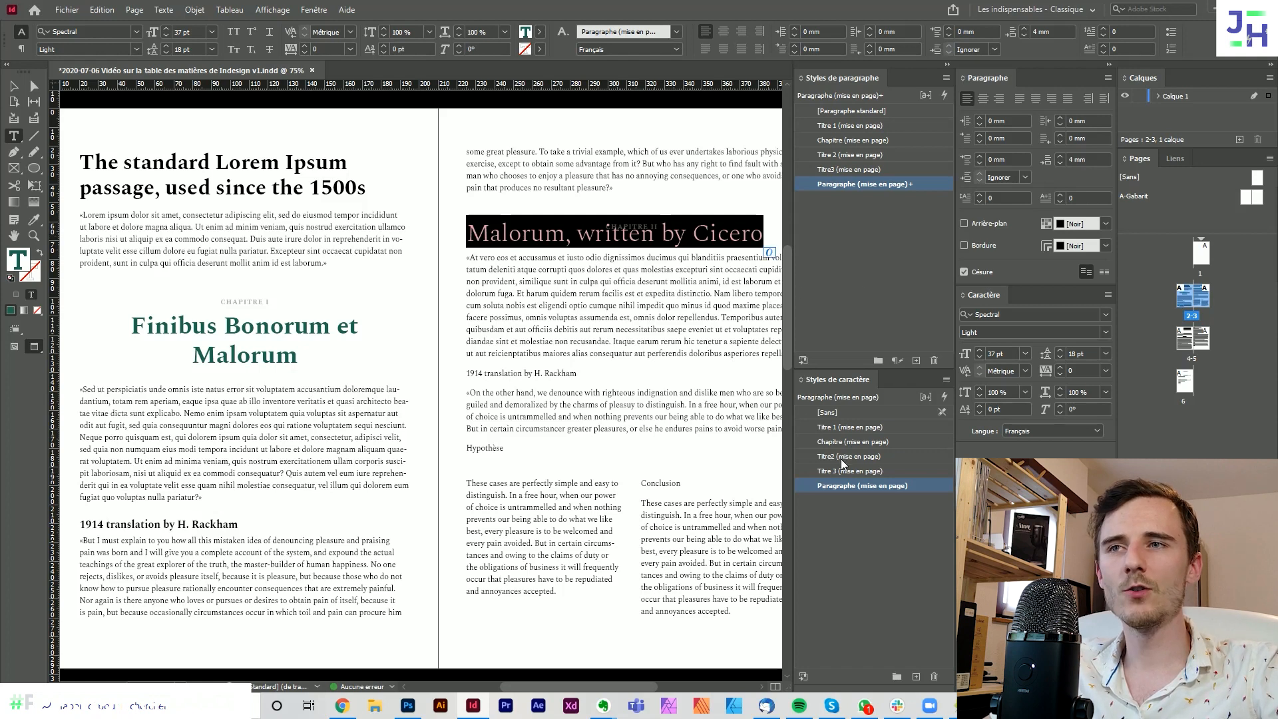
pyautogui.click(472, 231)
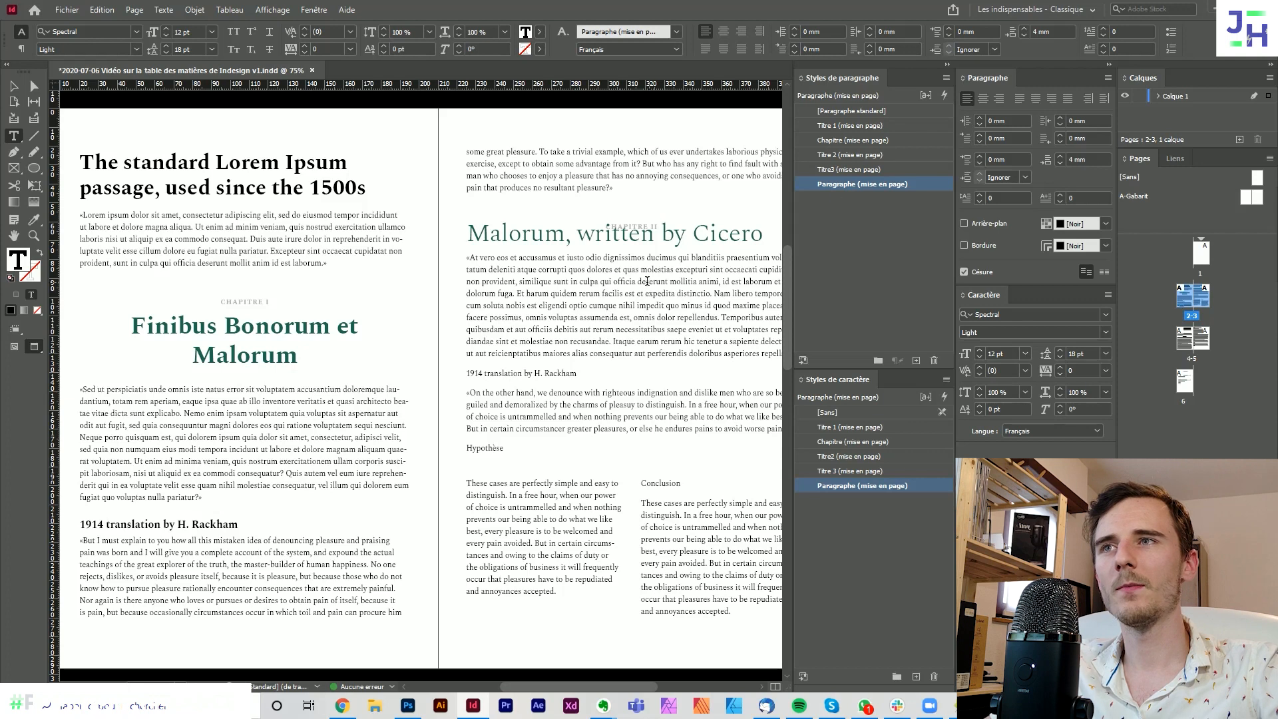
pyautogui.doubleClick(854, 155)
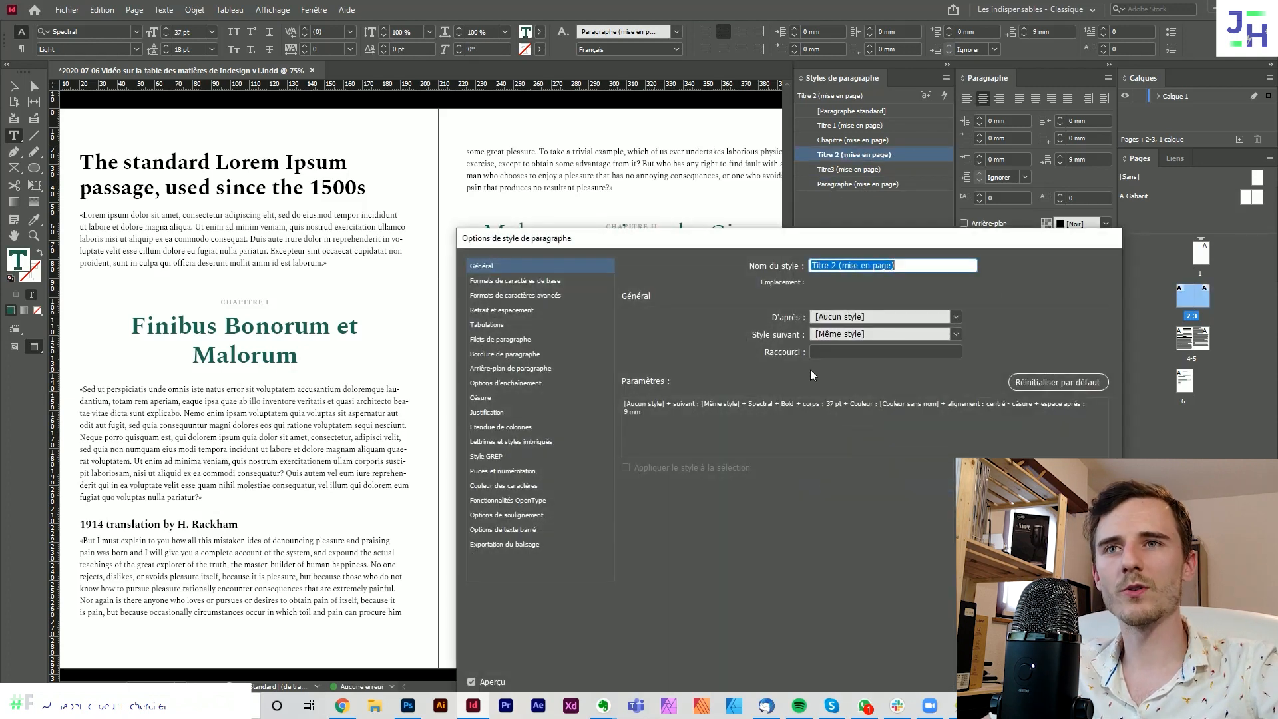
pyautogui.click(825, 351)
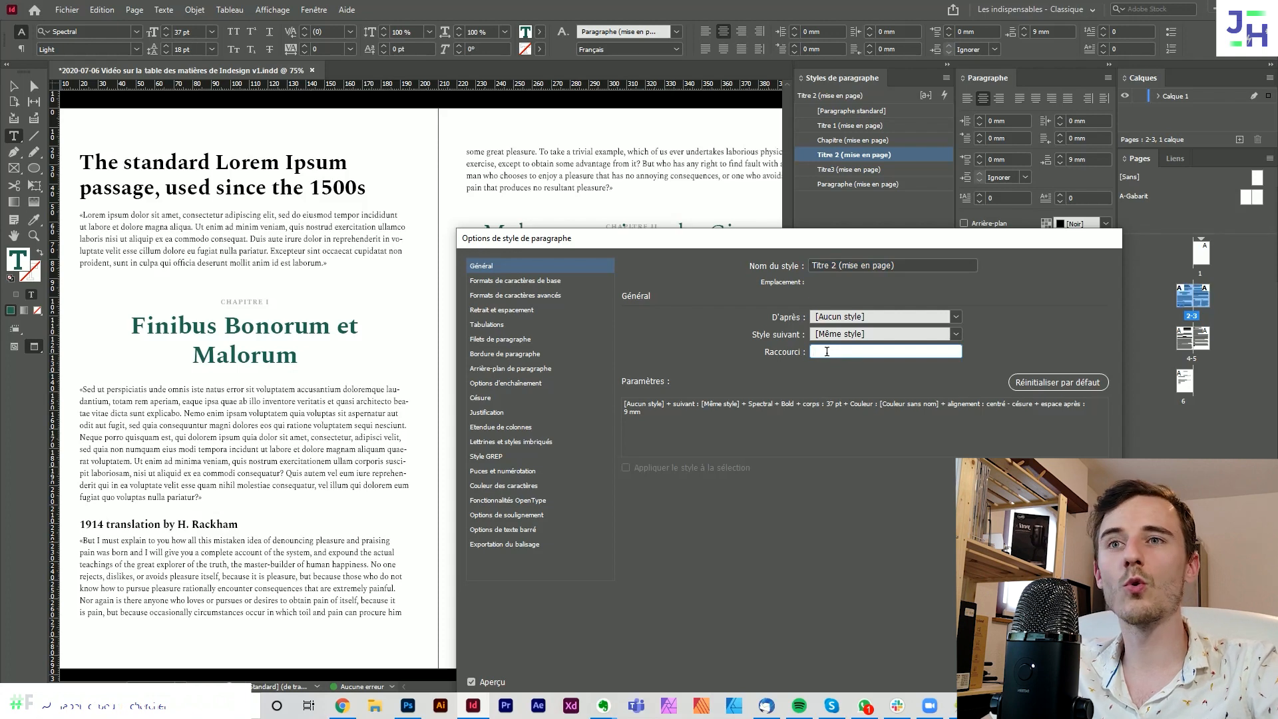
pyautogui.press('ctrl+KP_2')
pyautogui.press('Return')
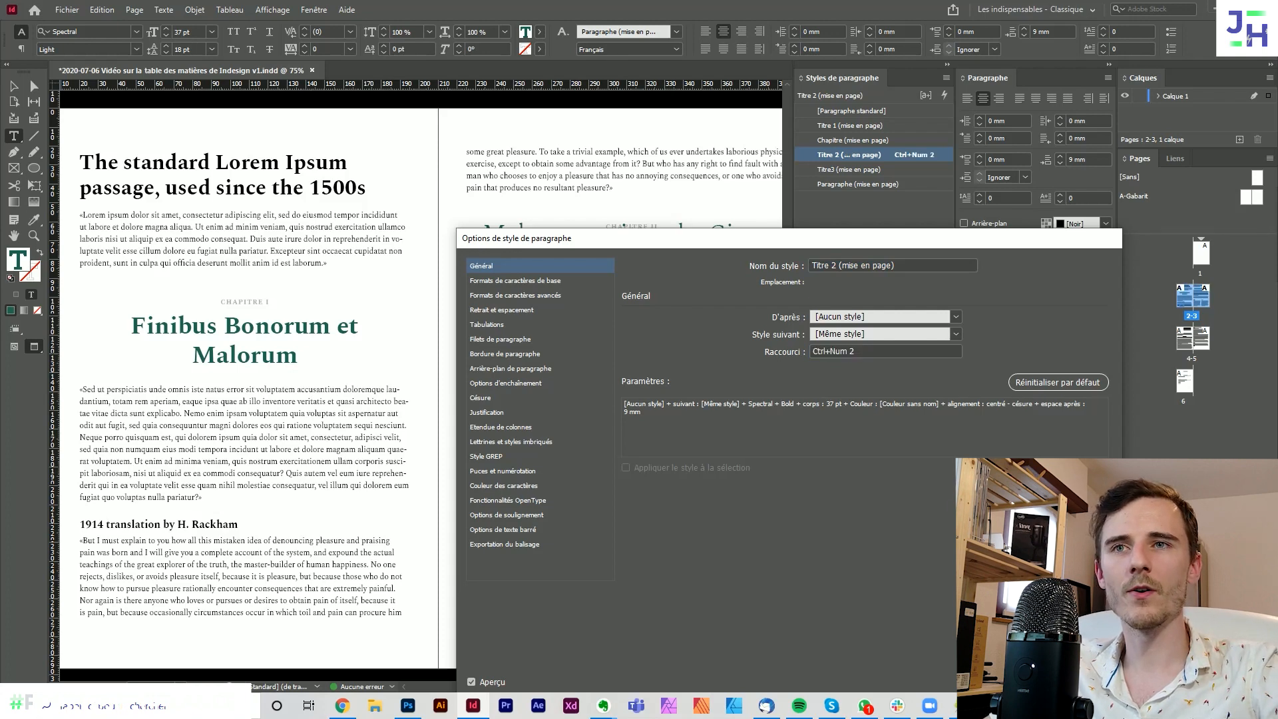
# - Assign the shortcut Maj+Ctrl+Num 2 to the "Titre2 (mise en page)" character style
pyautogui.doubleClick(880, 458)
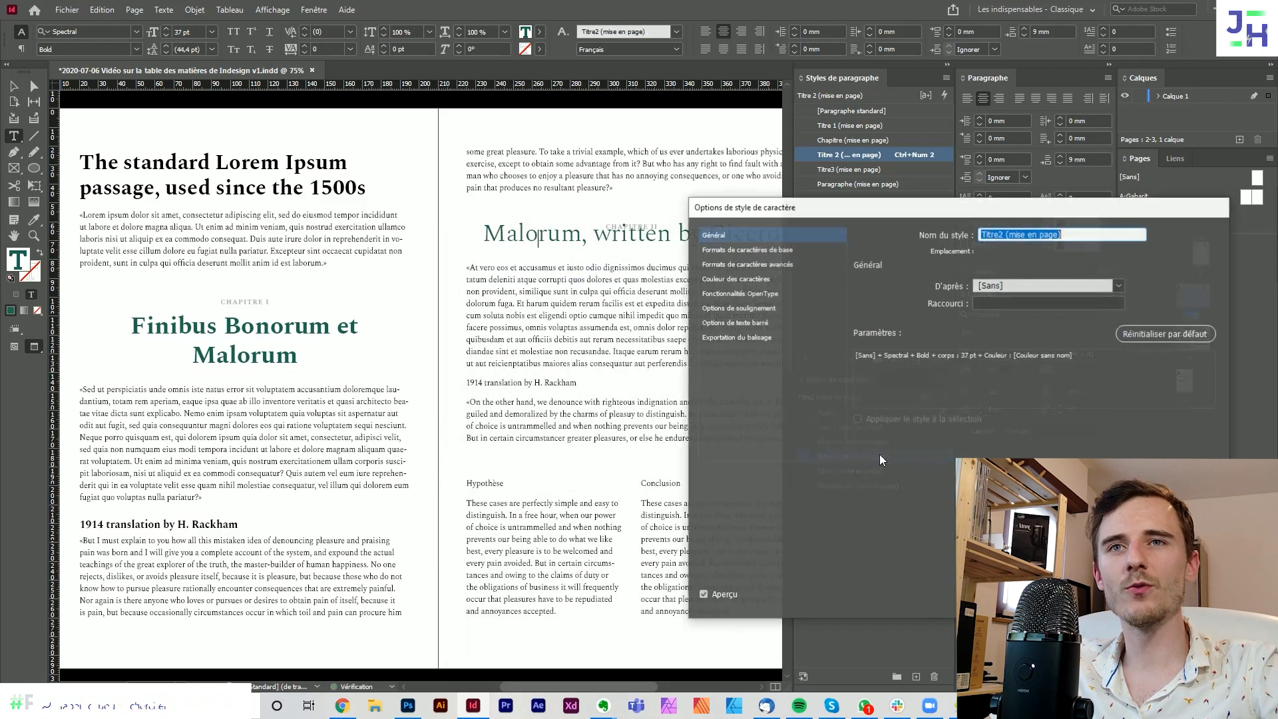
pyautogui.click(977, 302)
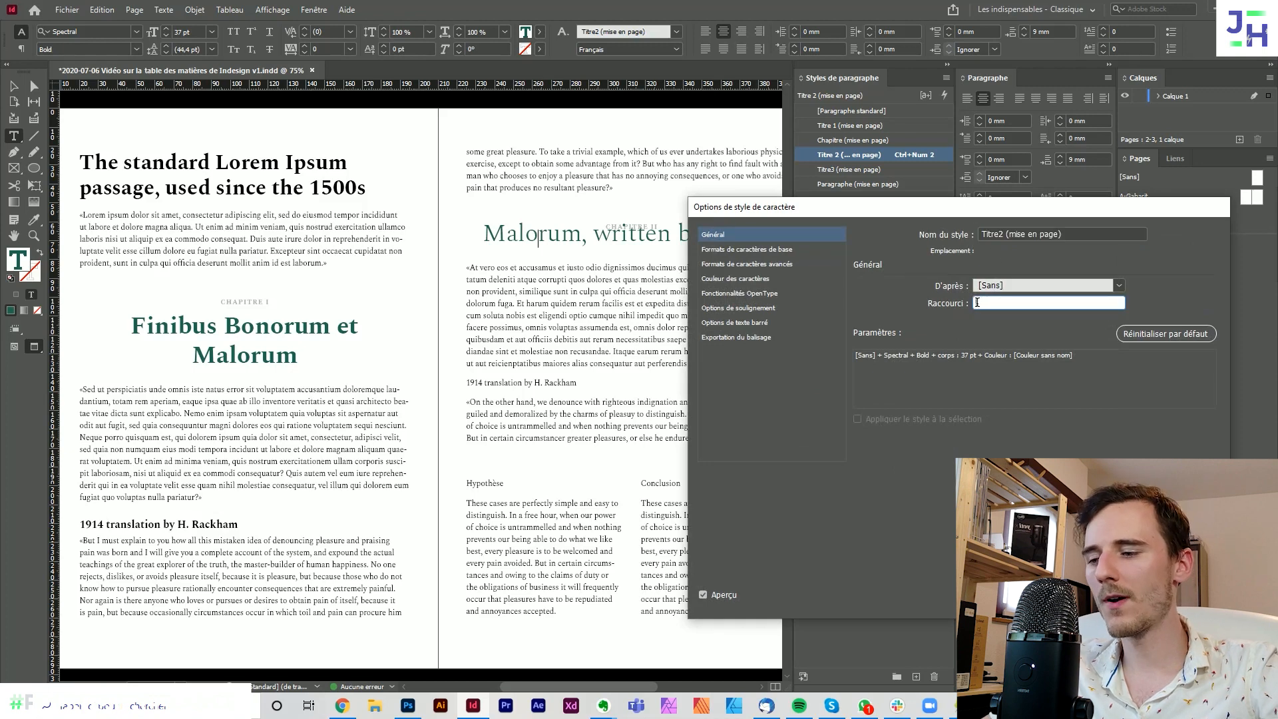
pyautogui.press('shift+ctrl+KP_2')
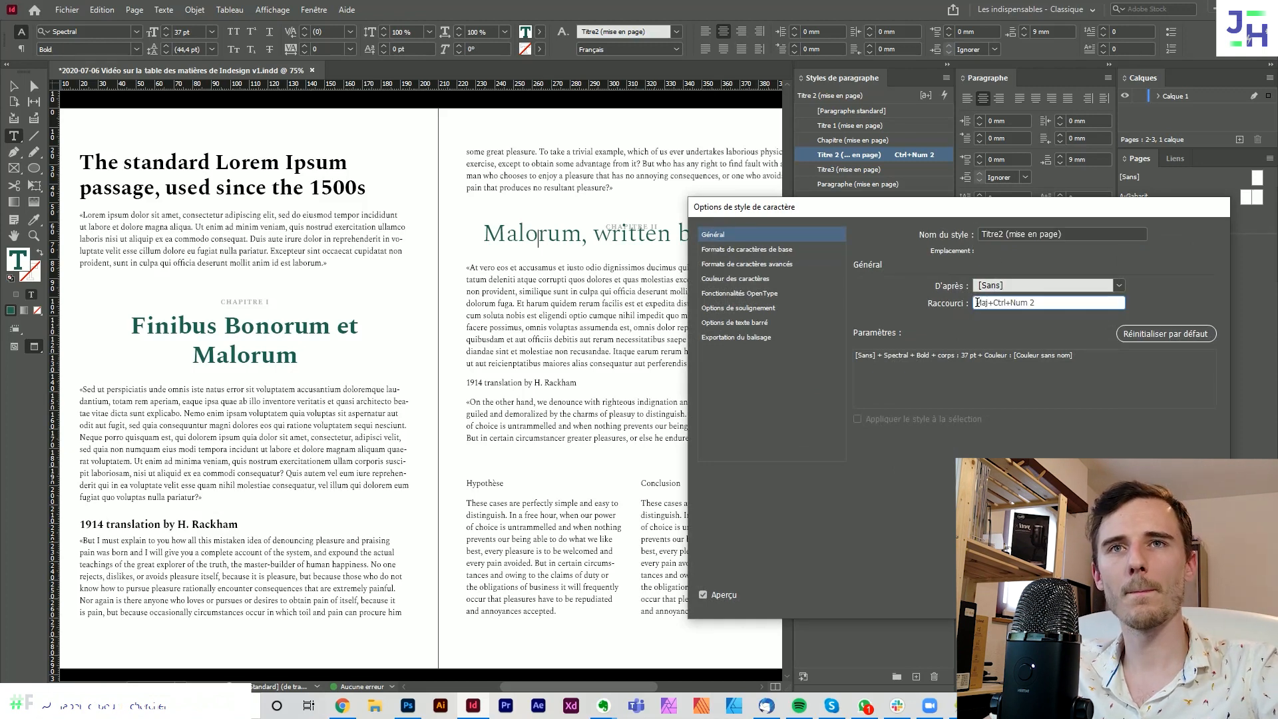
pyautogui.press('Return')
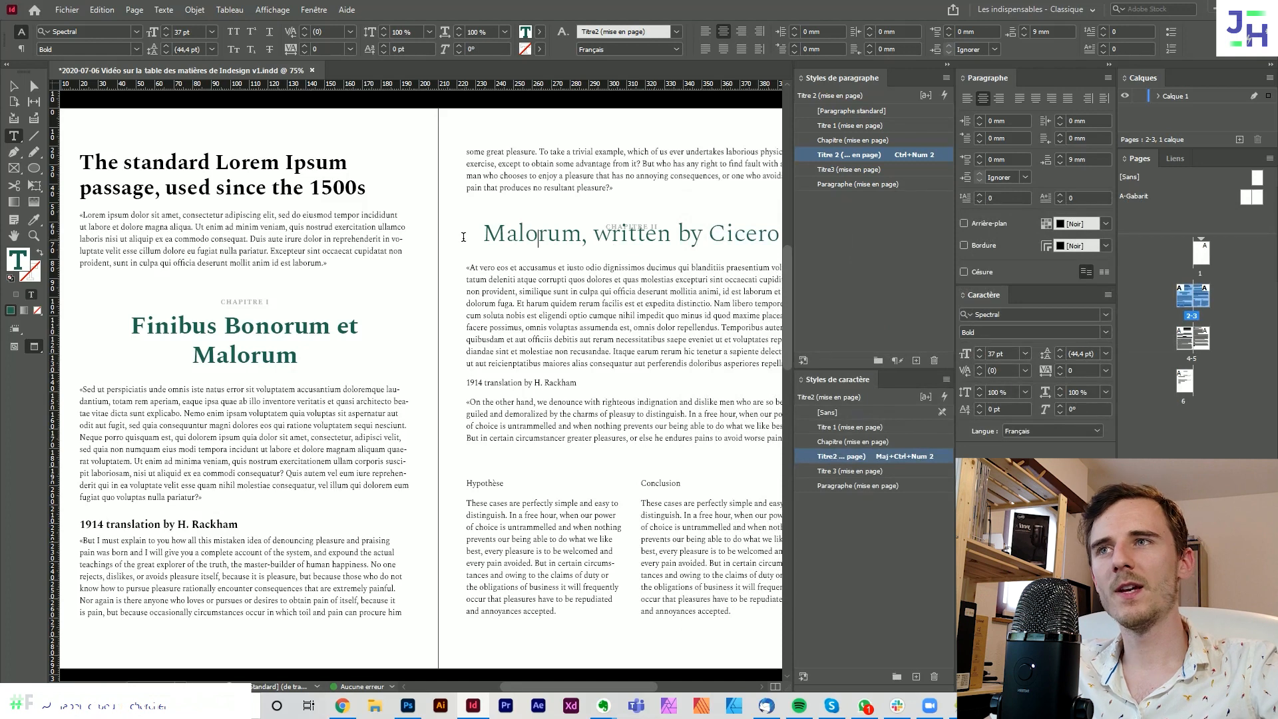
# - Apply the "Titre2 (mise en page)" character style to the whole "Malorum, written by Cicero" heading
pyautogui.moveTo(481, 234); pyautogui.dragTo(788, 230)
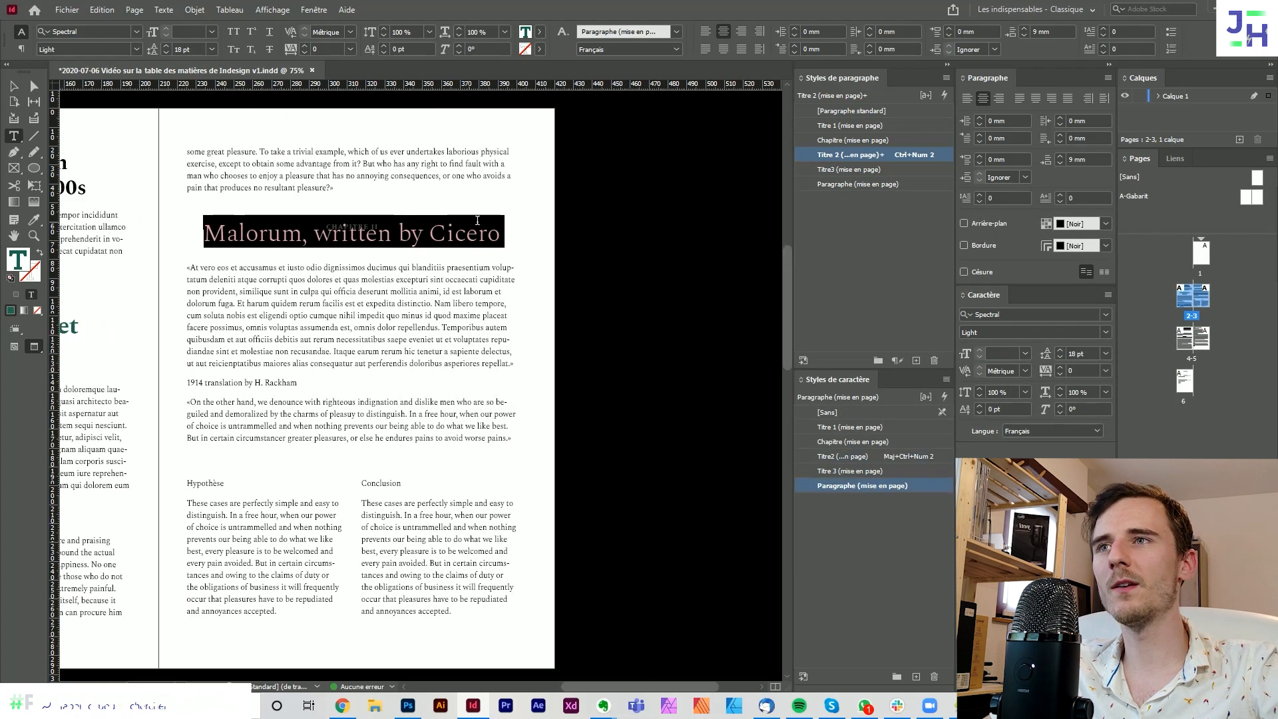
pyautogui.click(475, 226)
pyautogui.moveTo(508, 238); pyautogui.dragTo(212, 238)
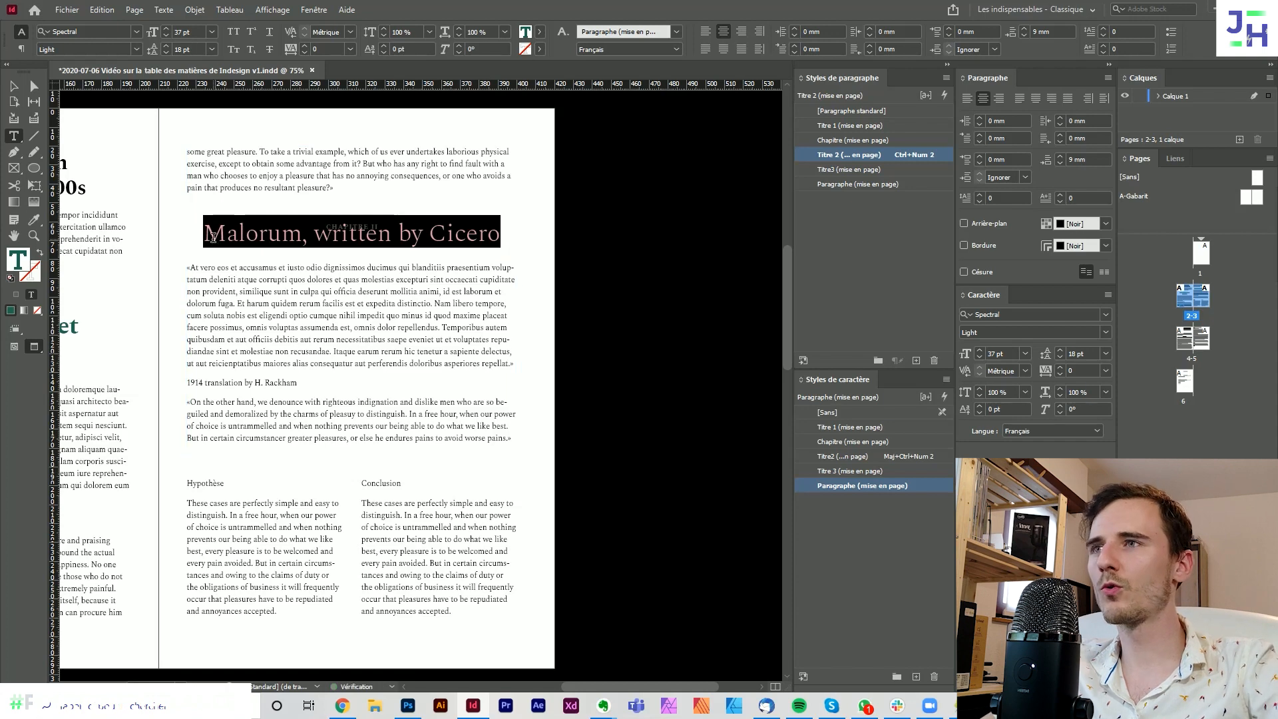
pyautogui.press('ctrl+shift+KP_2')
pyautogui.click(397, 249)
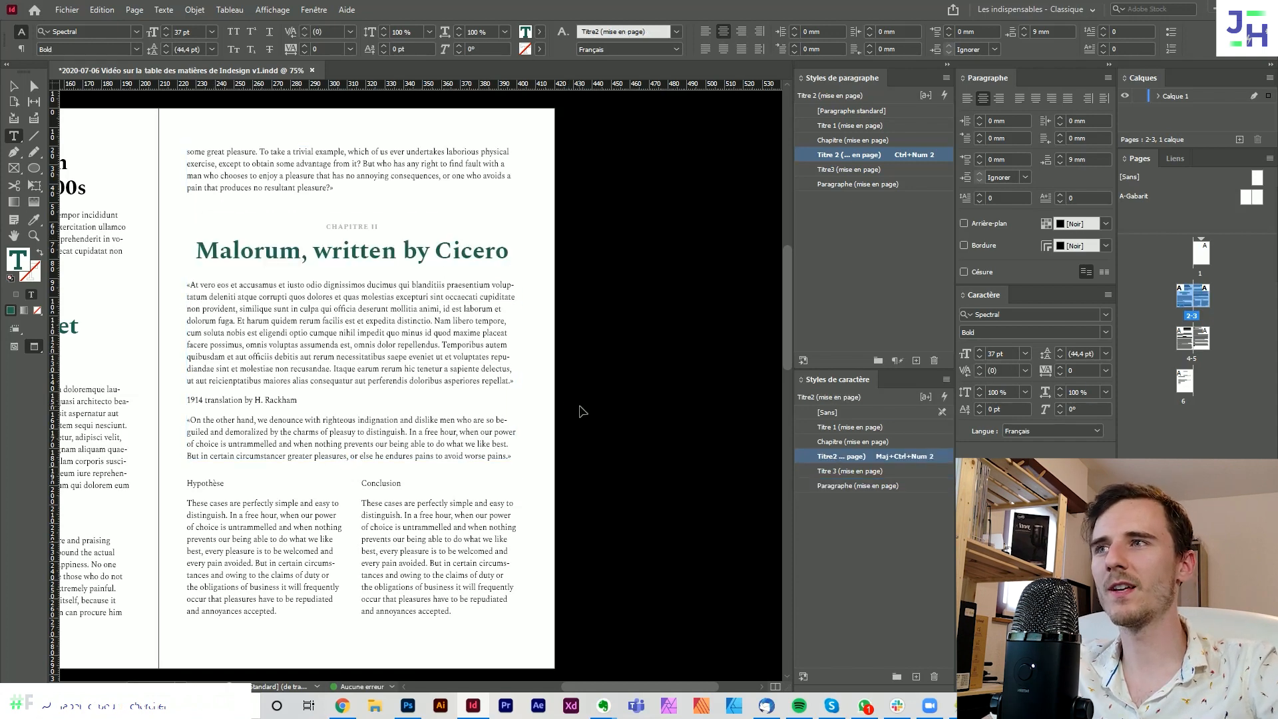
# - Select the "1914 translation" subheading on the second page of the spread
pyautogui.hscroll(-3, 579, 407)
pyautogui.hscroll(-1, 578, 405)
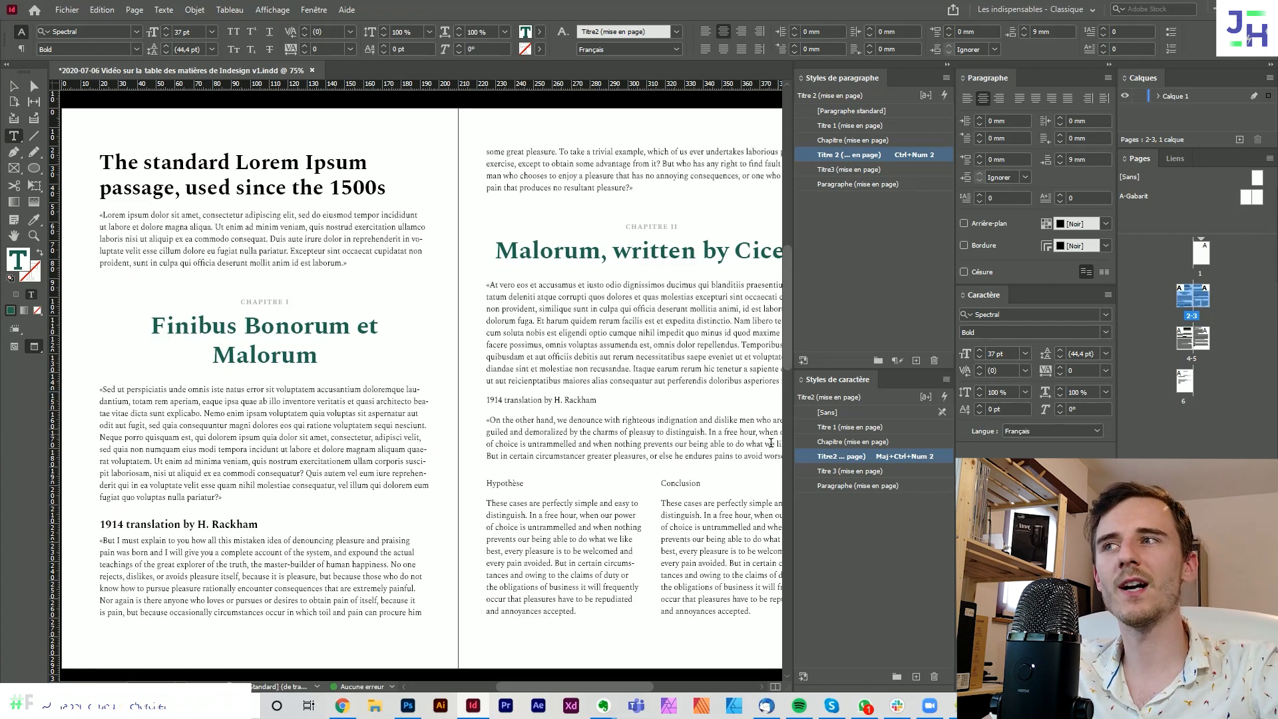
pyautogui.hscroll(1, 626, 408)
pyautogui.moveTo(554, 402); pyautogui.dragTo(426, 400)
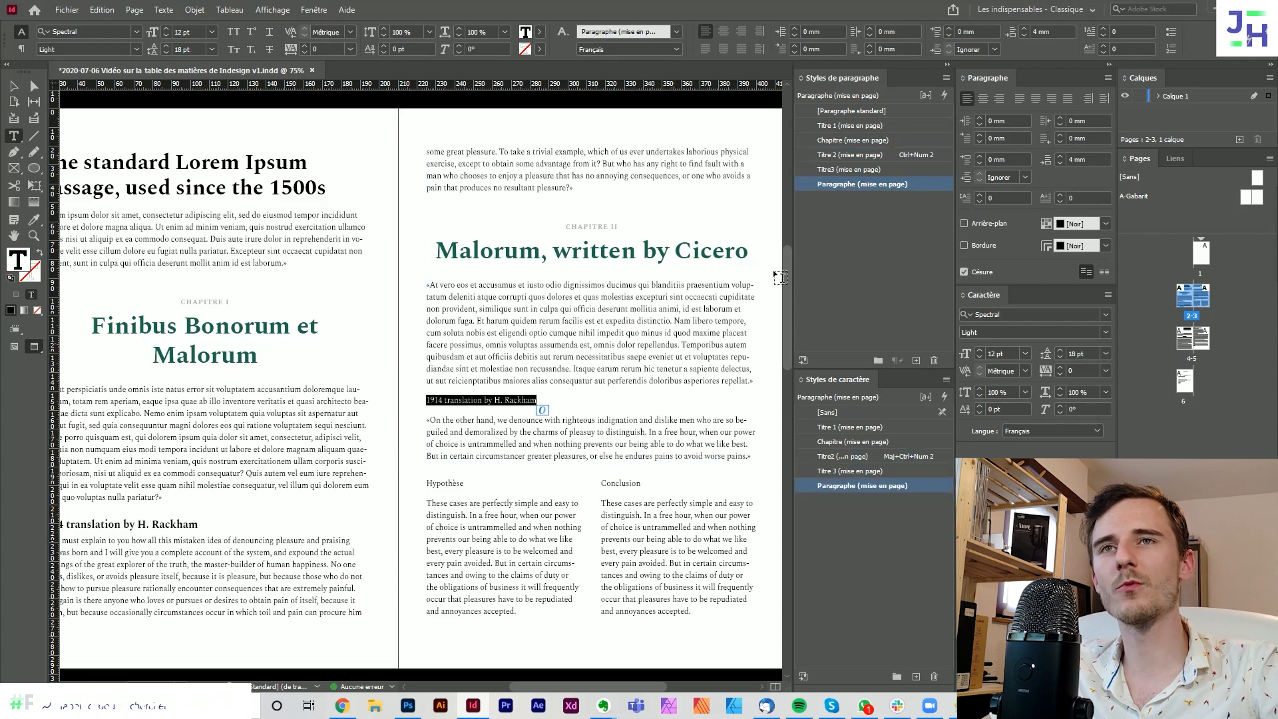
pyautogui.doubleClick(916, 184)
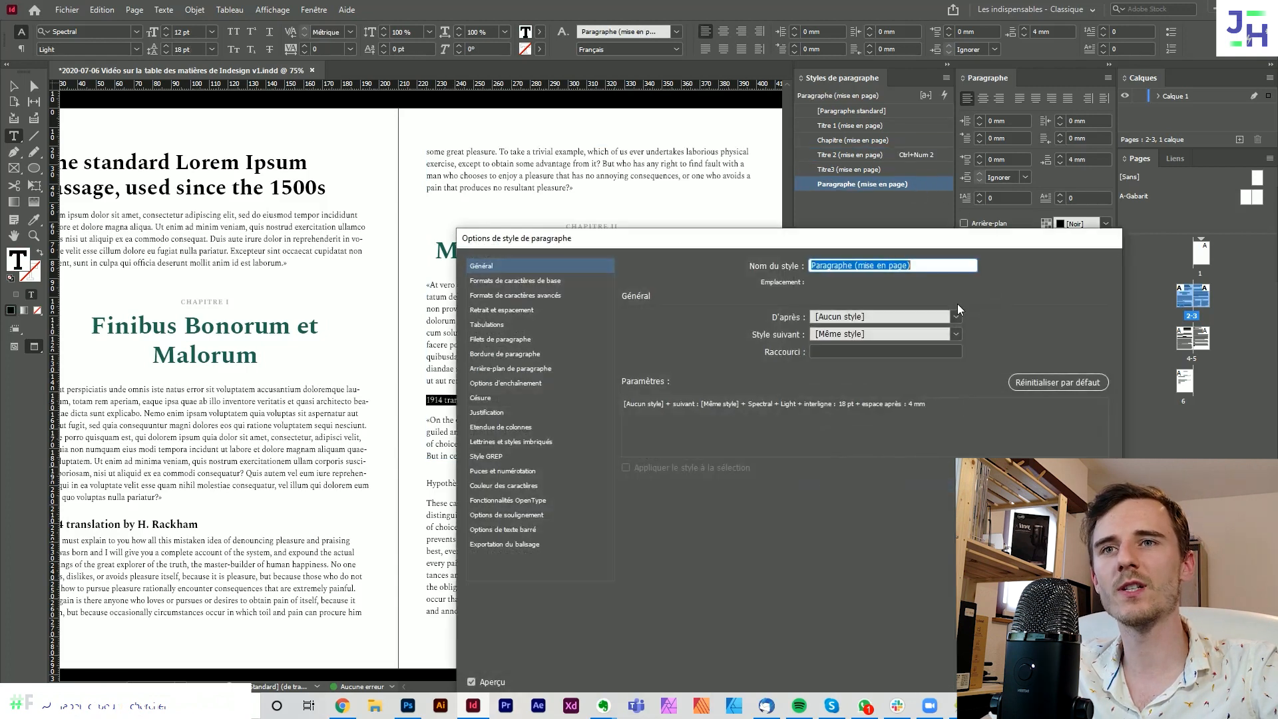
pyautogui.click(857, 348)
pyautogui.press('ctrl+KP_3')
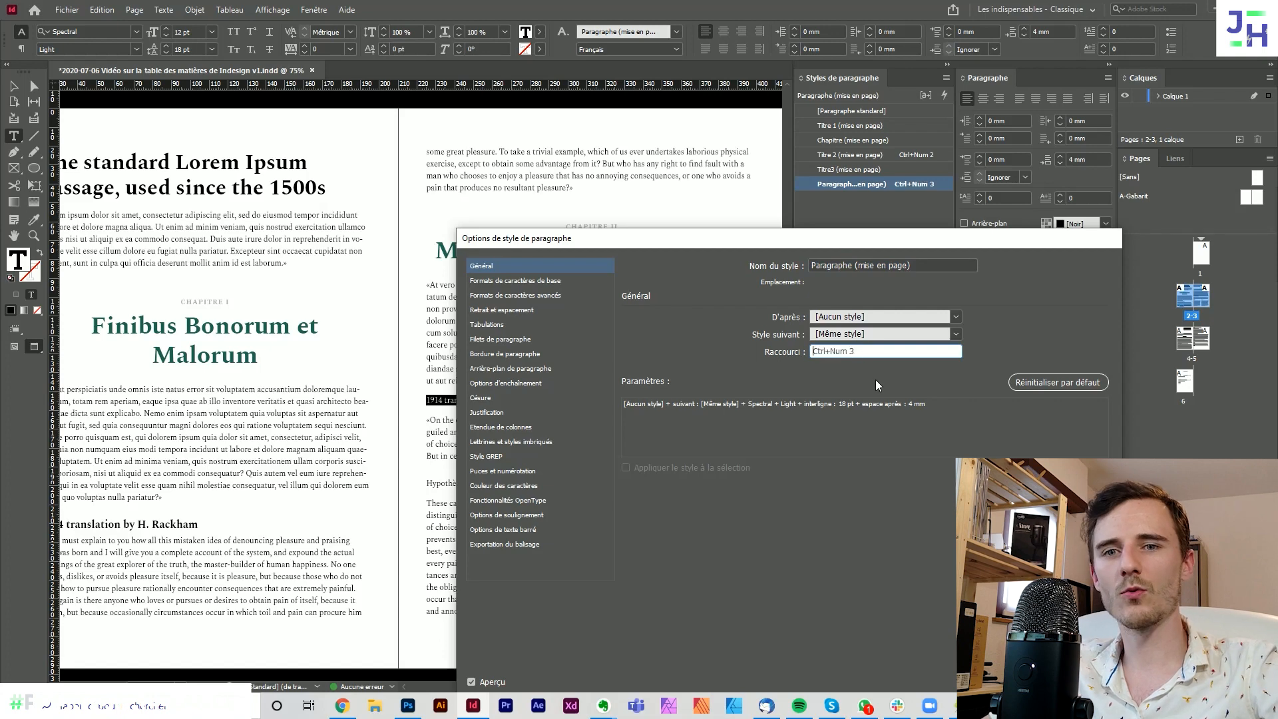
pyautogui.press('Return')
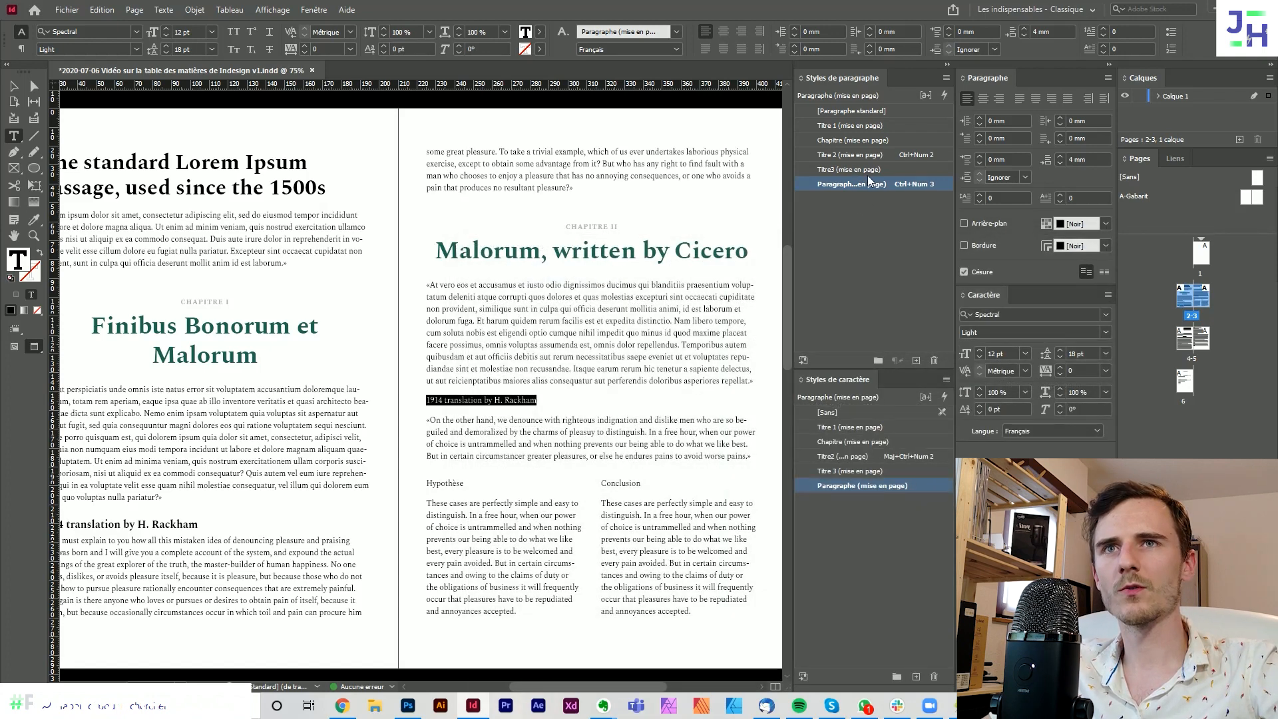
pyautogui.doubleClick(917, 182)
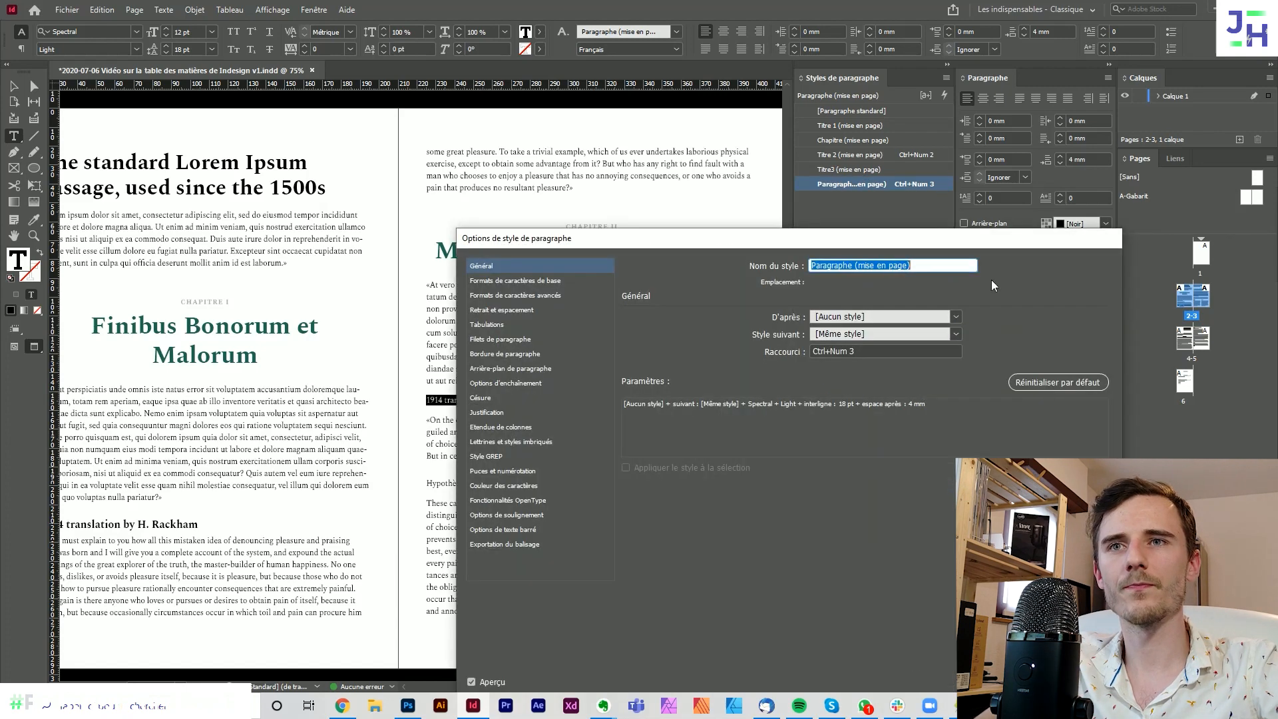
pyautogui.click(897, 351)
pyautogui.press('BackSpace')
pyautogui.press('Return')
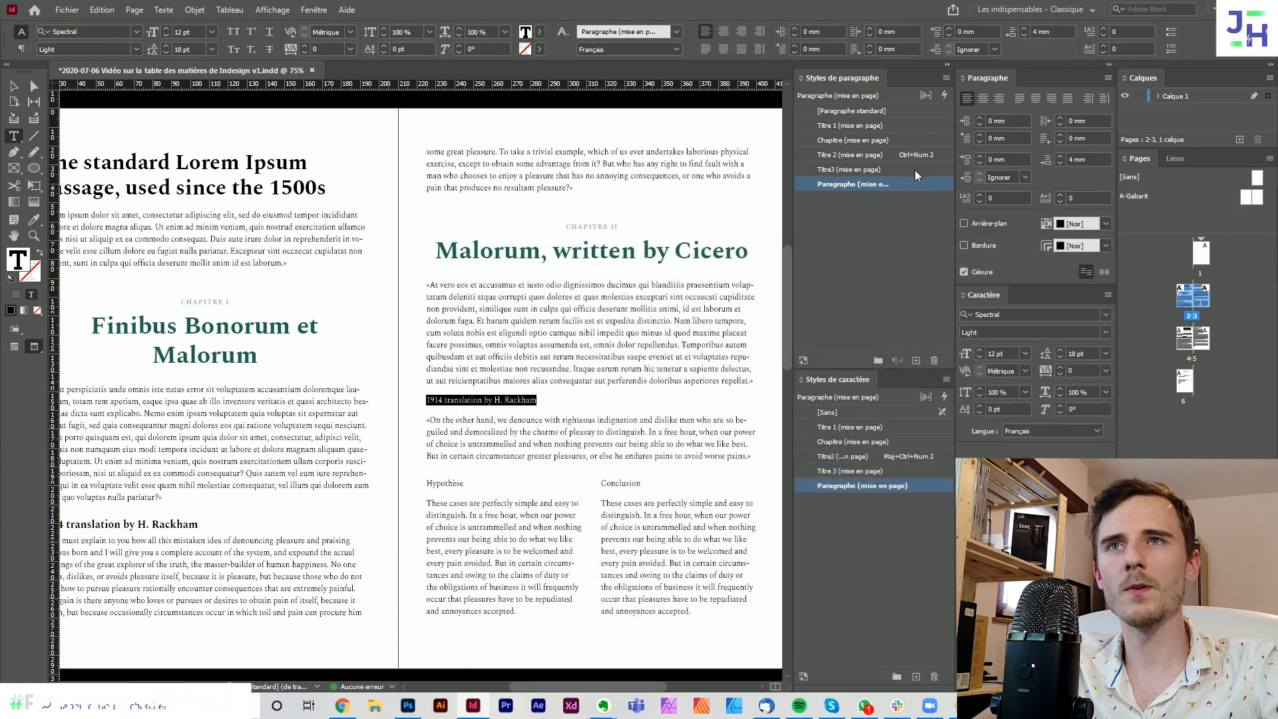
# - Apply the "Titre3 (mise en page)" paragraph style to the selected subheading and assign that style the shortcut Ctrl+Num 3
pyautogui.click(914, 170)
pyautogui.doubleClick(911, 175)
pyautogui.click(861, 351)
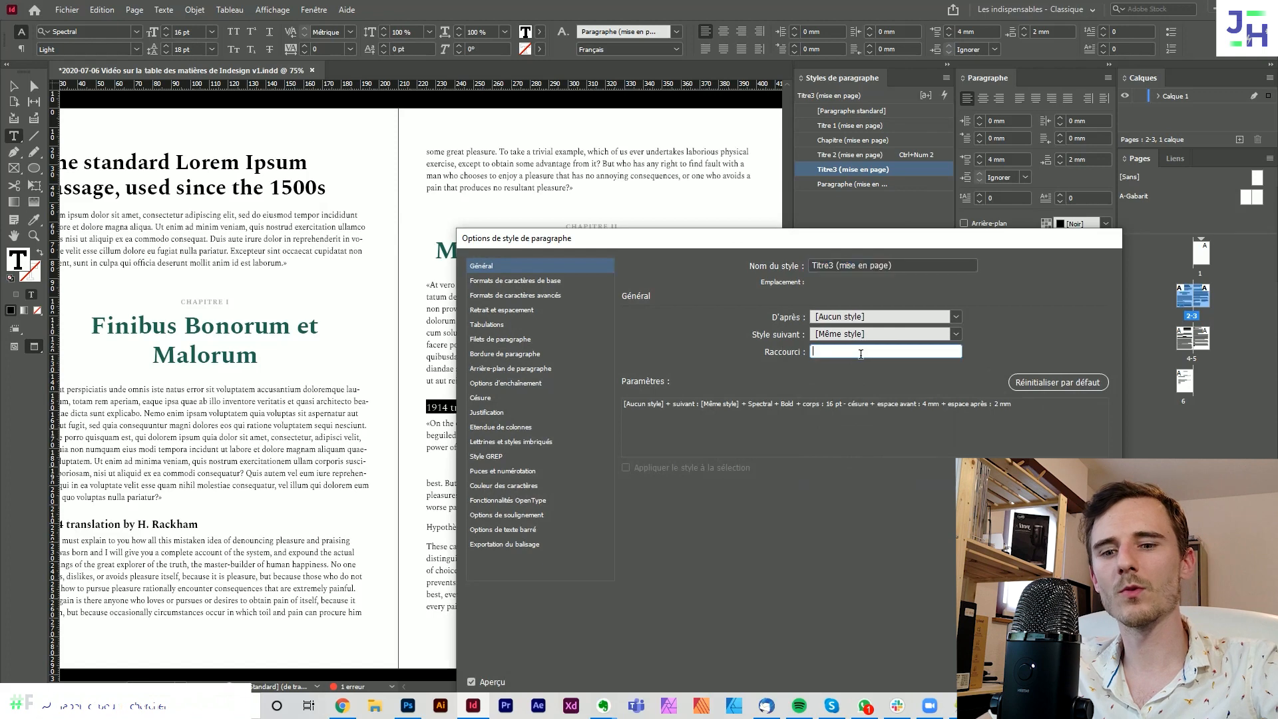
pyautogui.press('ctrl+KP_3')
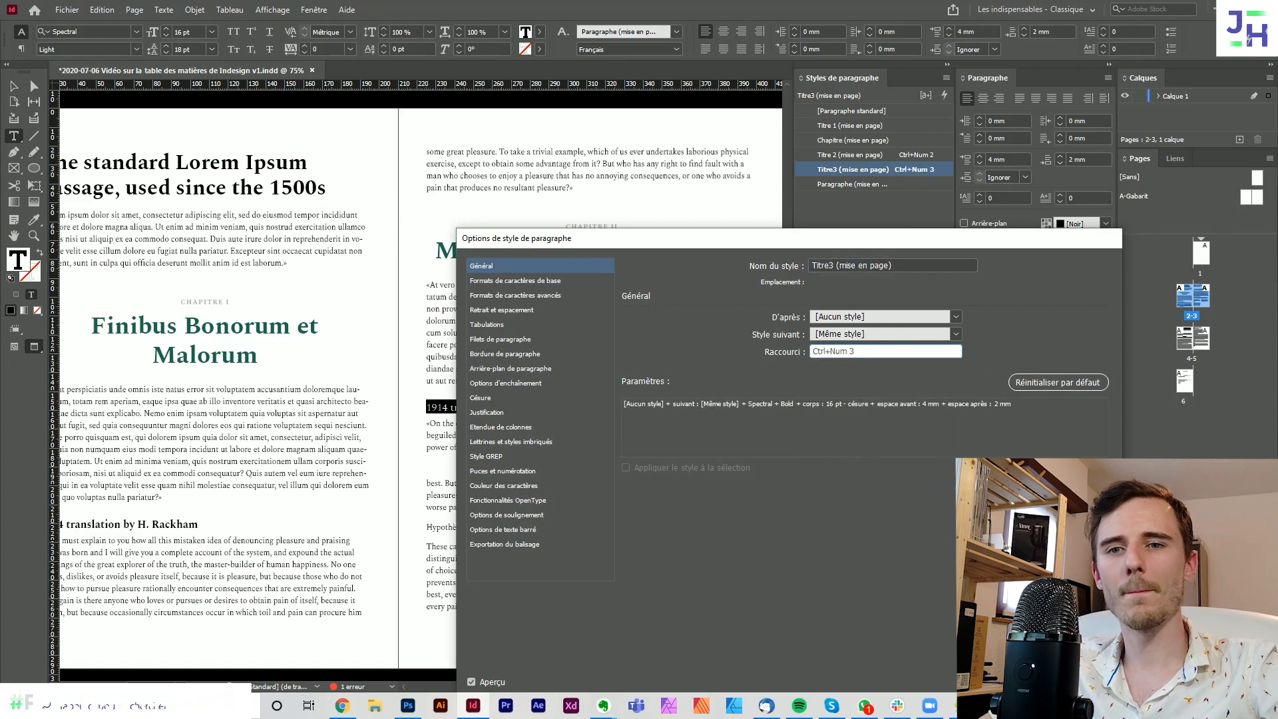
pyautogui.press('Return')
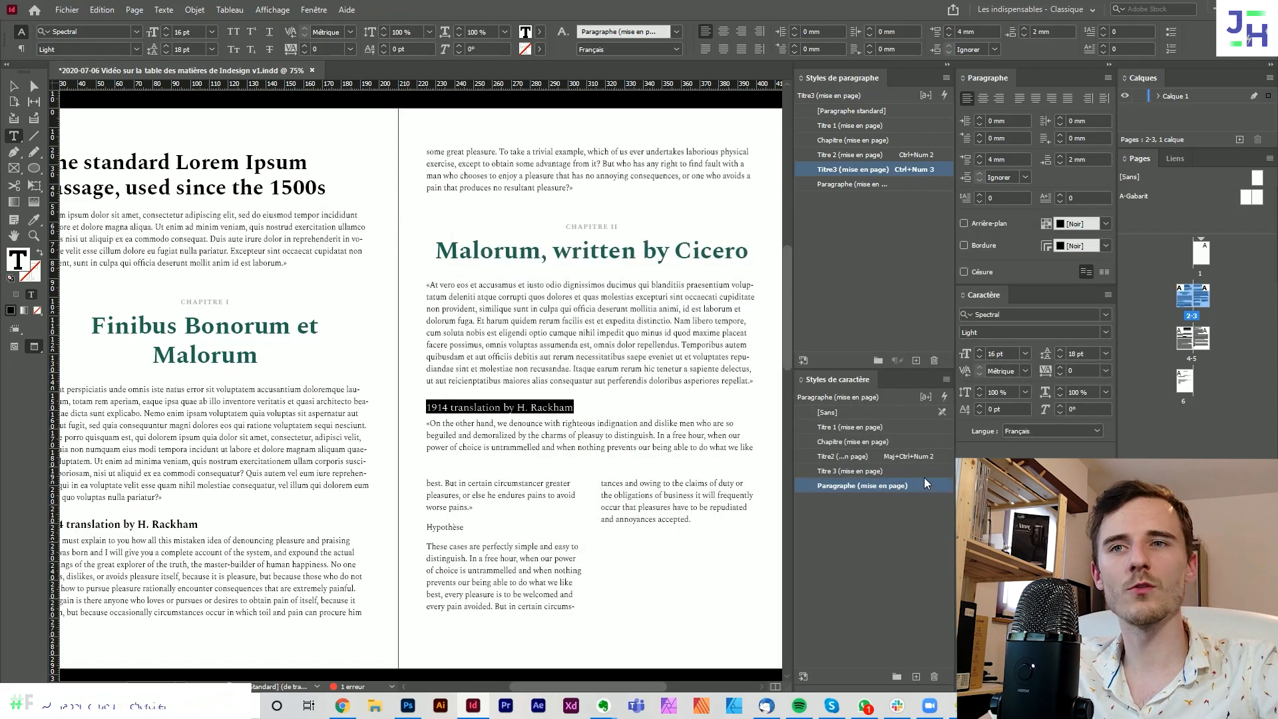
# - Apply the "Titre 3 (mise en page)" character style to the "1914 translation" subheading and assign it the shortcut Maj+Ctrl+Num 3
pyautogui.doubleClick(919, 469)
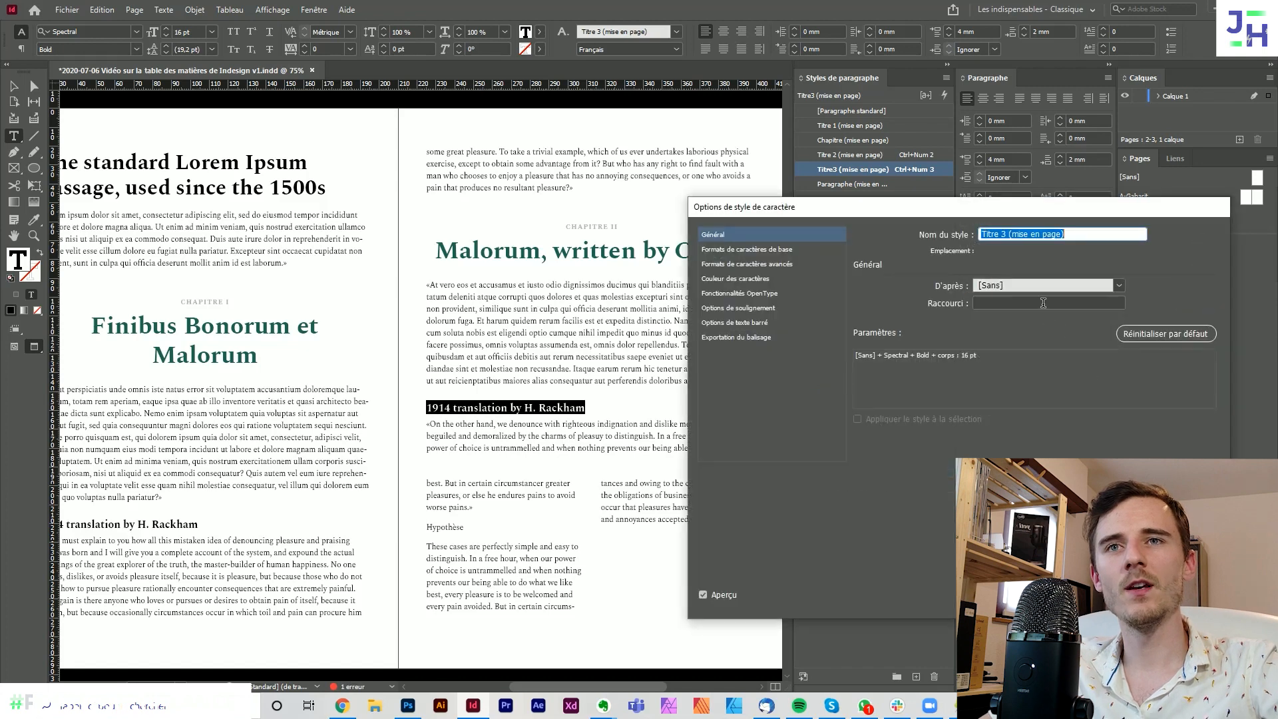
pyautogui.click(1043, 303)
pyautogui.press('ctrl+shift+KP_3')
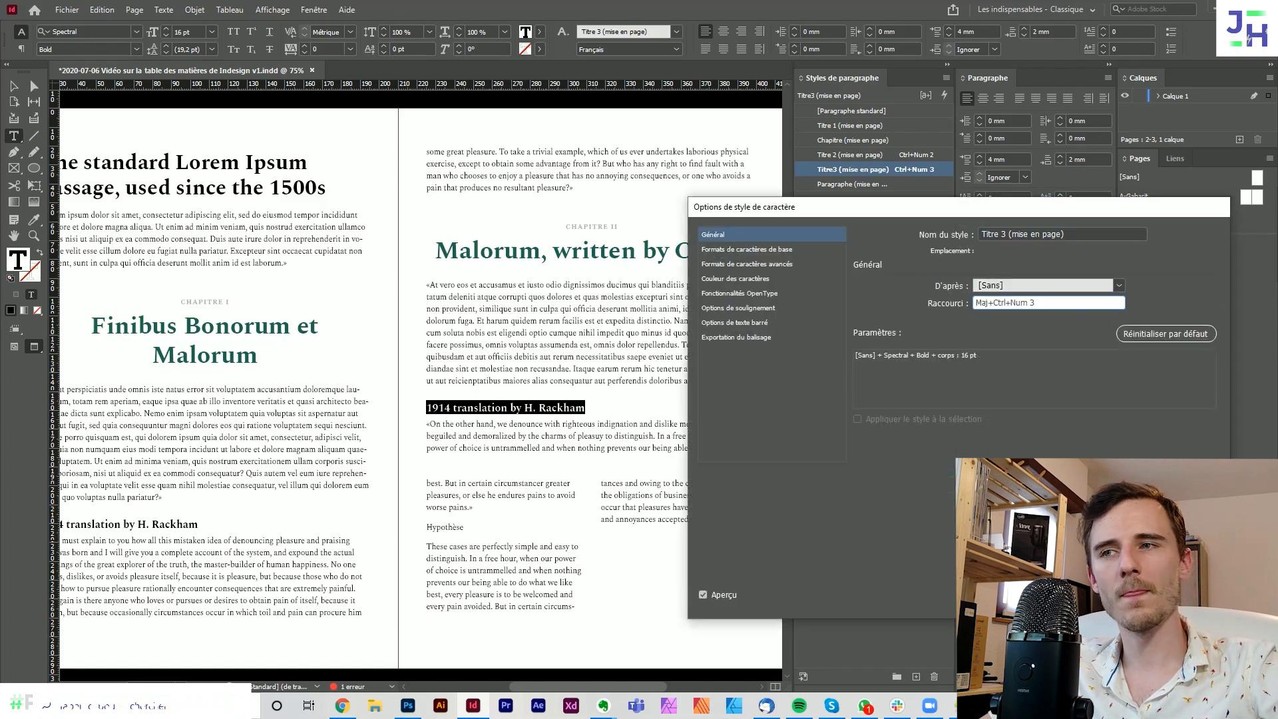
pyautogui.press('Return')
# - Apply the Titre 3 paragraph and character styles to the "Hypothèse" subheading
pyautogui.doubleClick(447, 526)
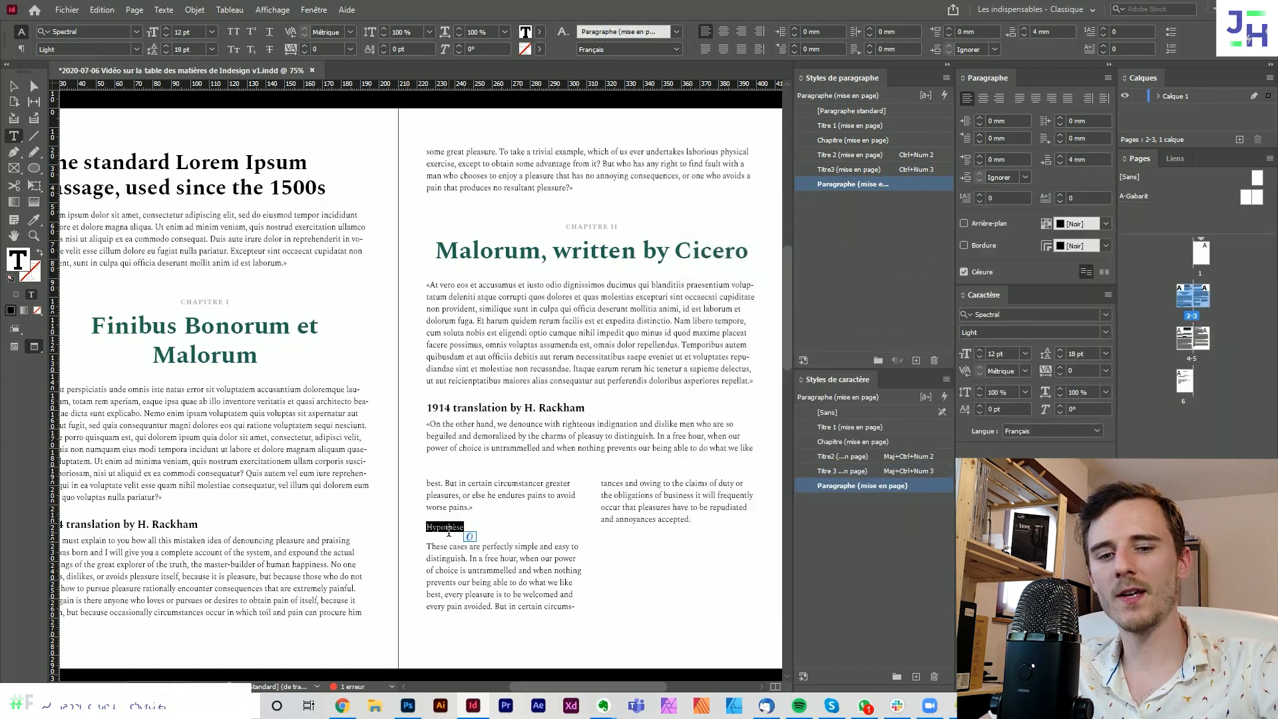
pyautogui.press('ctrl+KP_3')
pyautogui.press('ctrl+shift+KP_3')
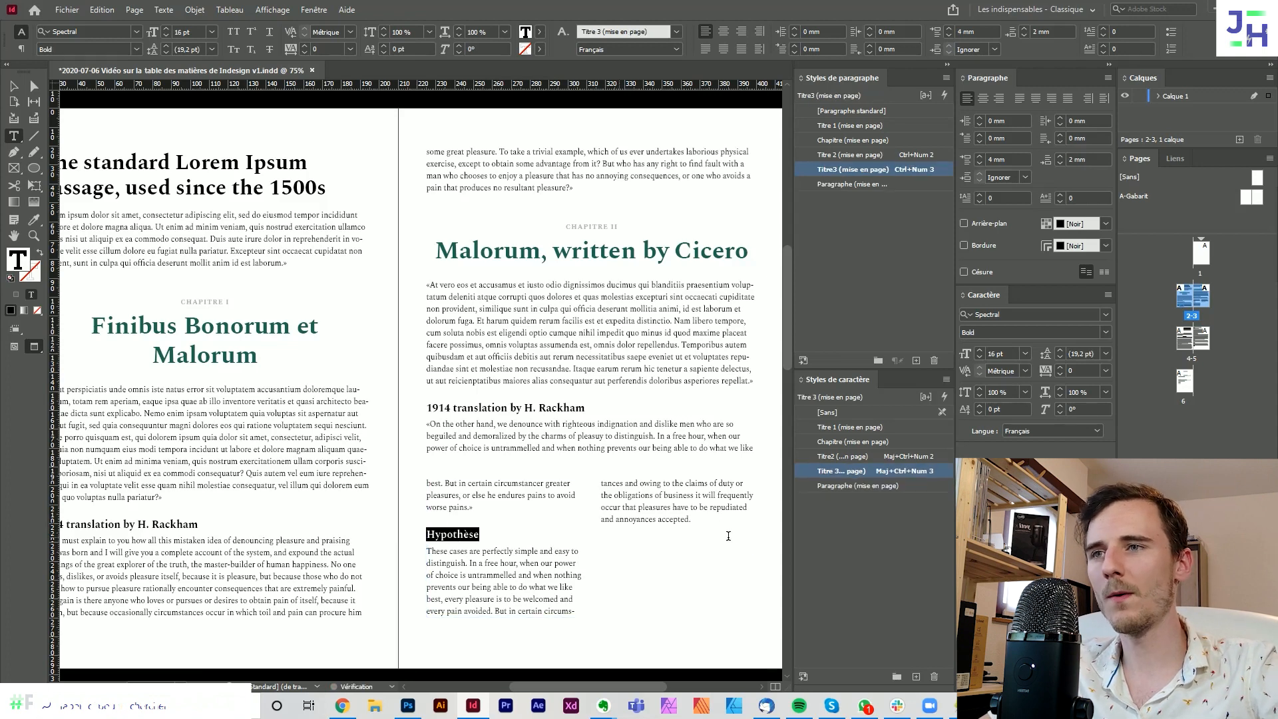
# - Delete about one and a half lines from the middle of the body paragraph under "Malorum, written by Cicero"
pyautogui.scroll(-1, 518, 398)
pyautogui.moveTo(600, 313); pyautogui.dragTo(540, 297)
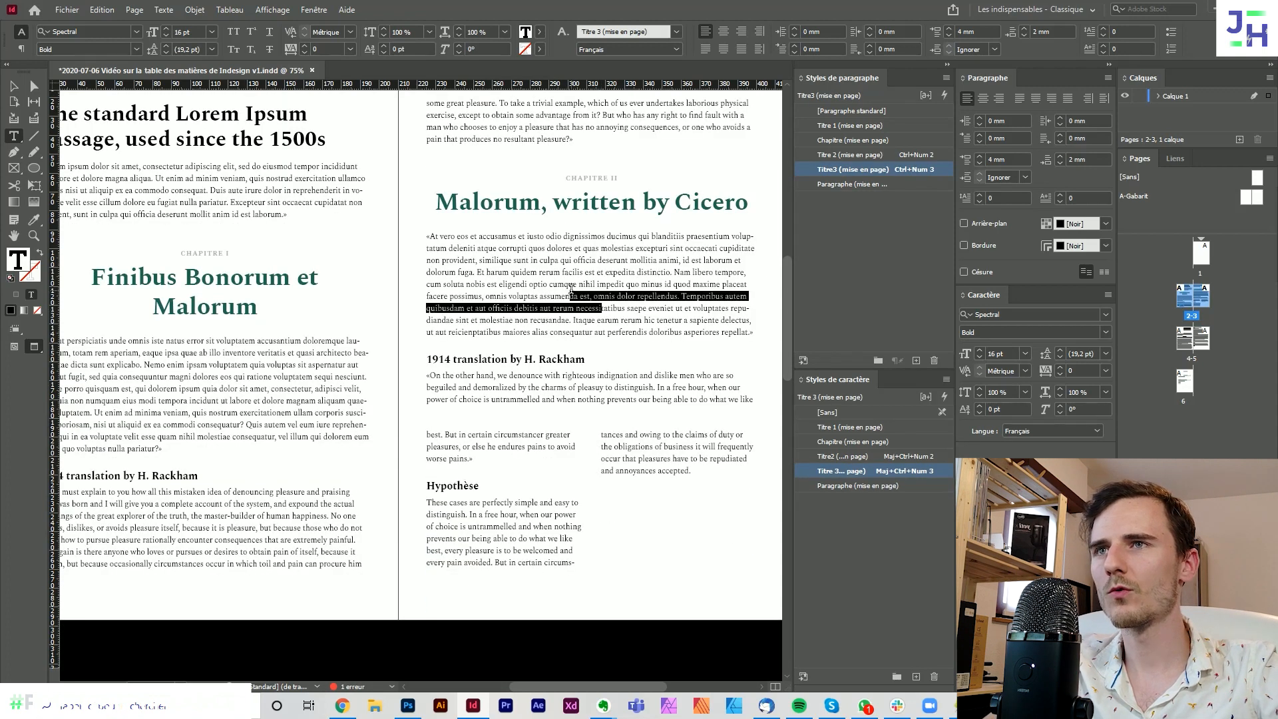
pyautogui.press('BackSpace')
# - Apply the Titre 3 paragraph and character styles to the "Conclusion" subheading
pyautogui.moveTo(653, 437); pyautogui.dragTo(584, 432)
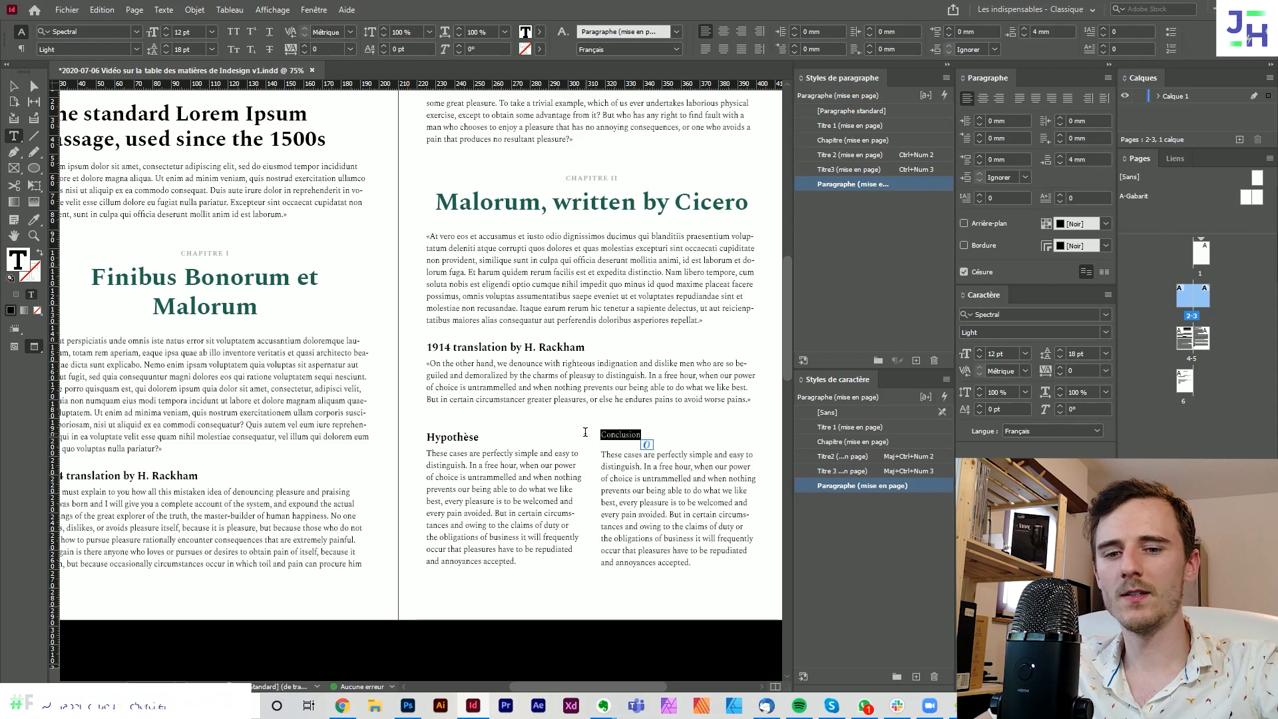
pyautogui.press('ctrl+KP_3')
pyautogui.press('ctrl+shift+KP_3')
pyautogui.click(669, 464)
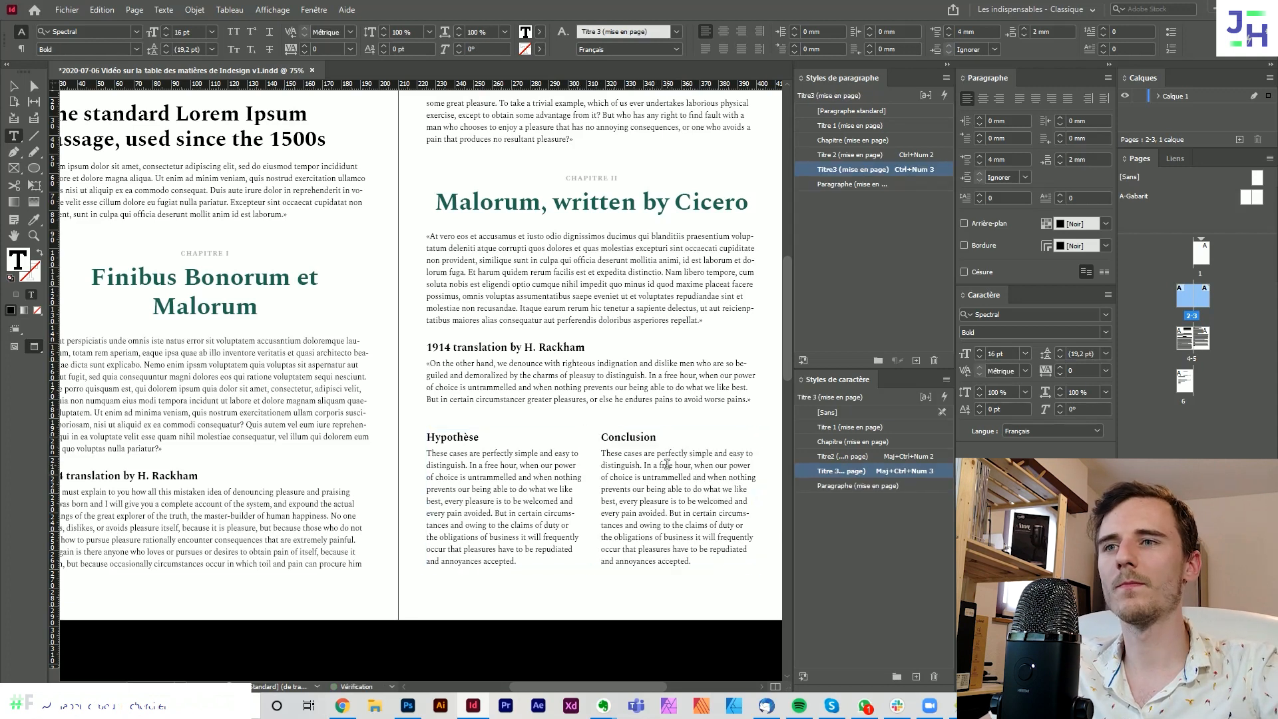
# - Review the styled headings across the spreads, then return to the table of contents page
pyautogui.scroll(1, 659, 496)
pyautogui.hscroll(-1, 657, 498)
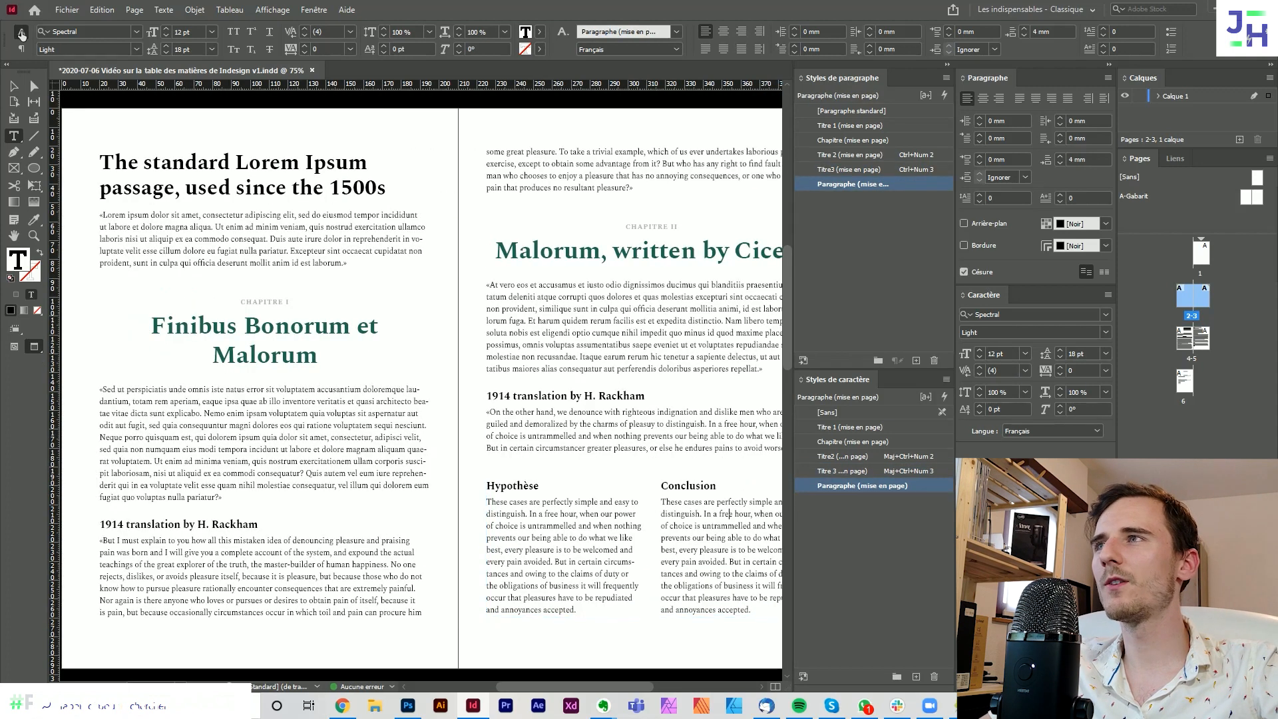
pyautogui.click(14, 86)
pyautogui.click(472, 300)
pyautogui.moveTo(473, 302); pyautogui.dragTo(459, 281)
pyautogui.scroll(-11, 479, 324)
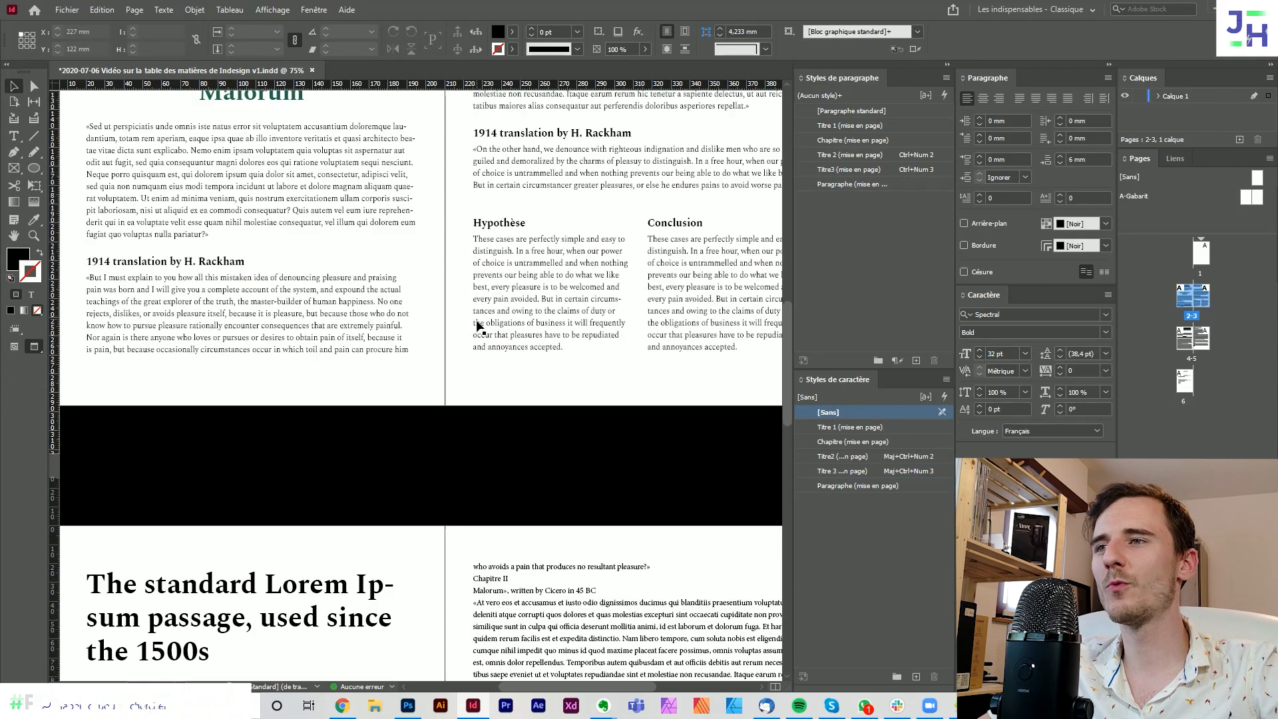
pyautogui.scroll(12, 479, 324)
pyautogui.moveTo(354, 365); pyautogui.dragTo(330, 340)
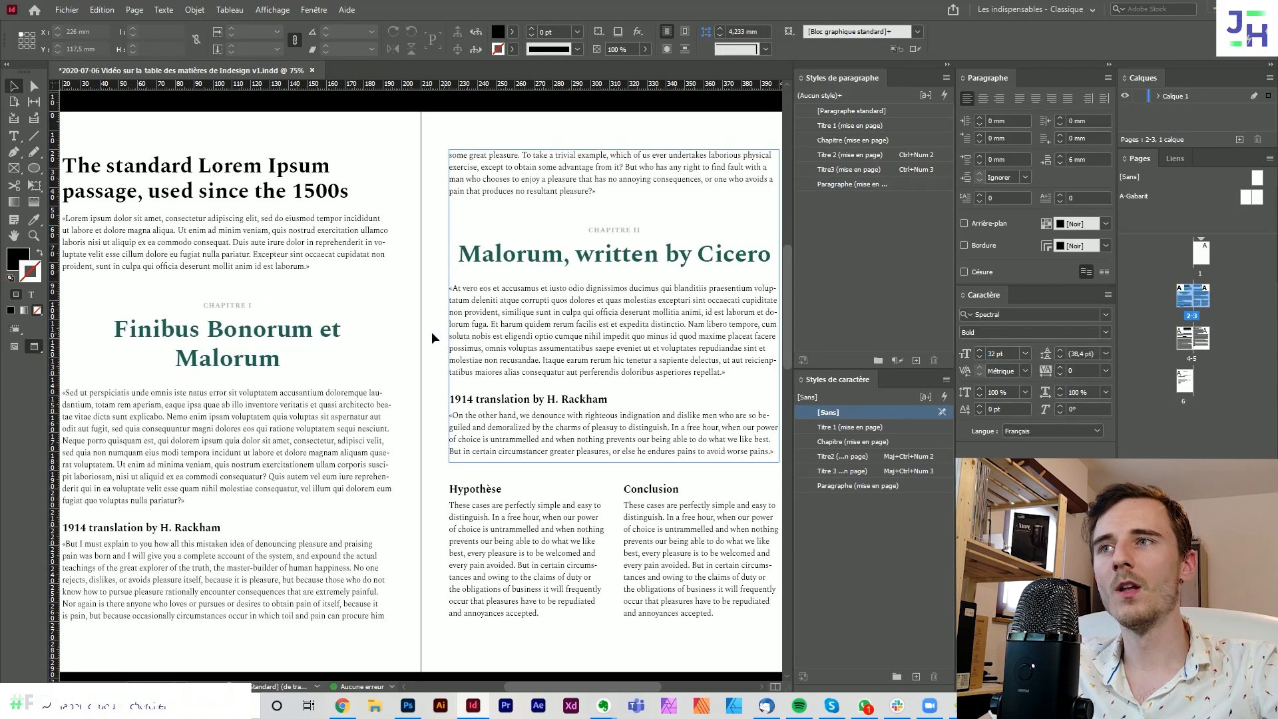
pyautogui.moveTo(422, 303); pyautogui.dragTo(461, 304)
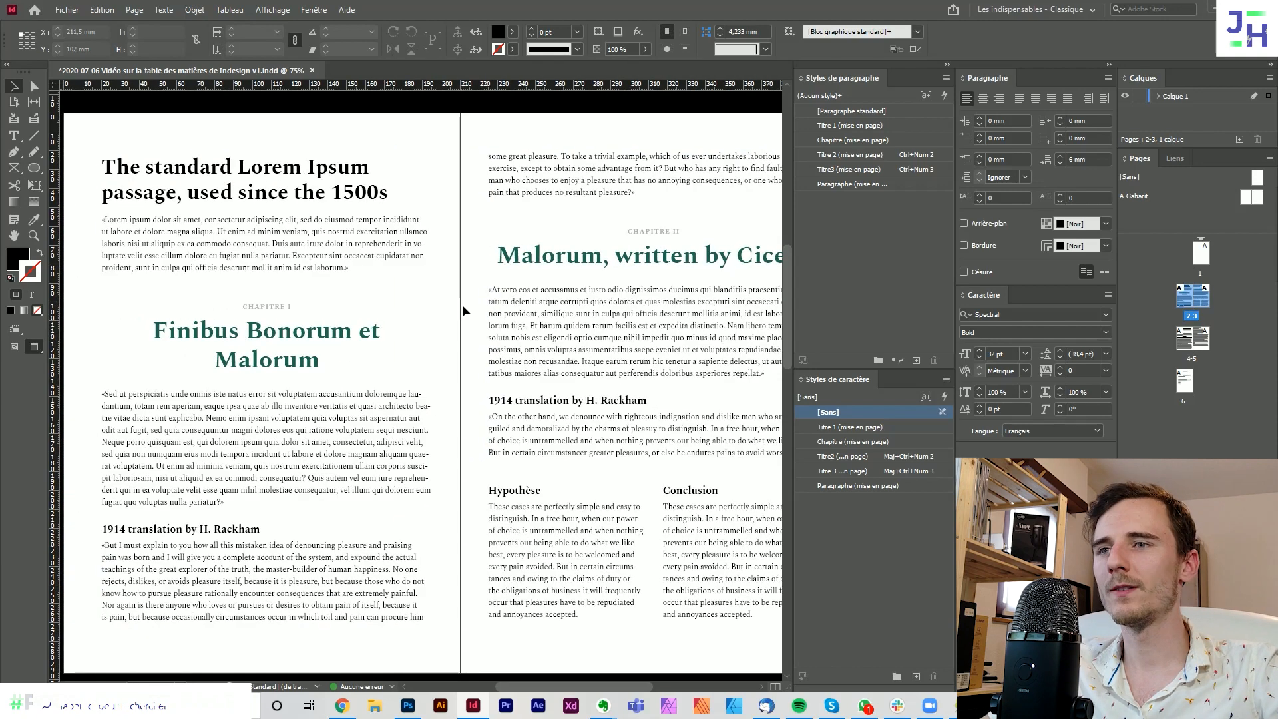
pyautogui.moveTo(462, 305); pyautogui.dragTo(478, 306)
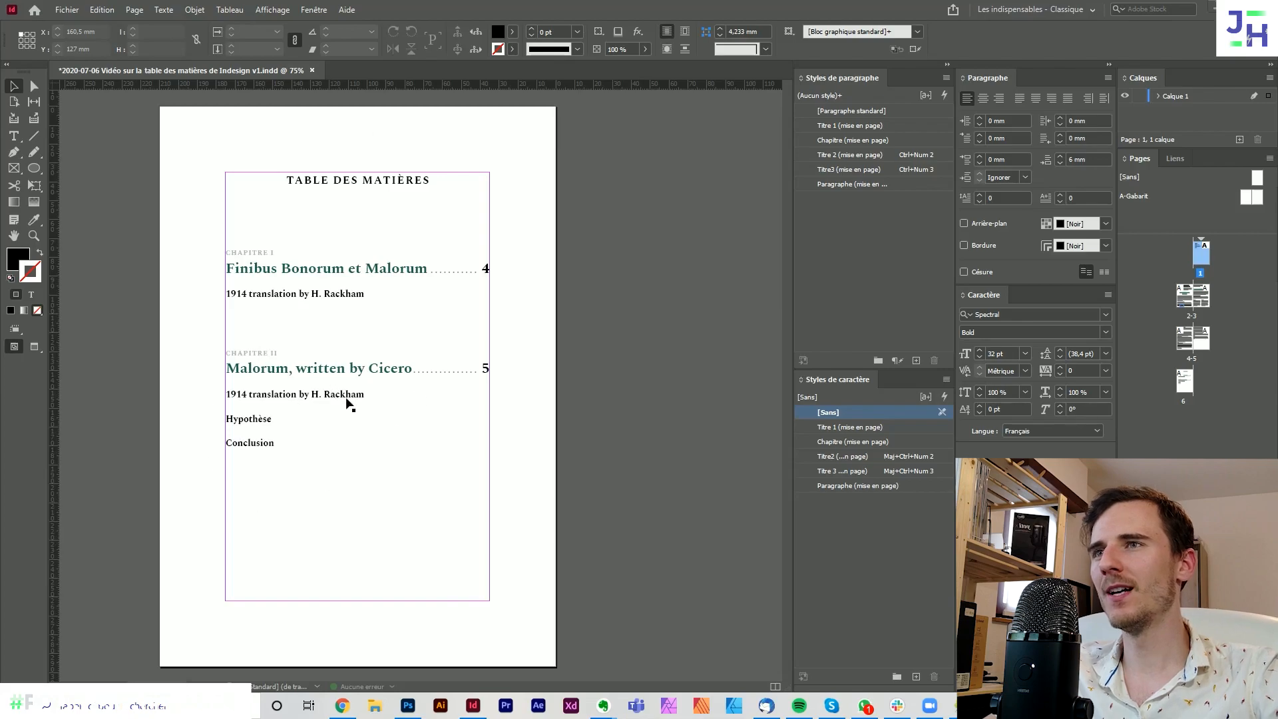
pyautogui.scroll(3, 556, 485)
pyautogui.scroll(13, 556, 486)
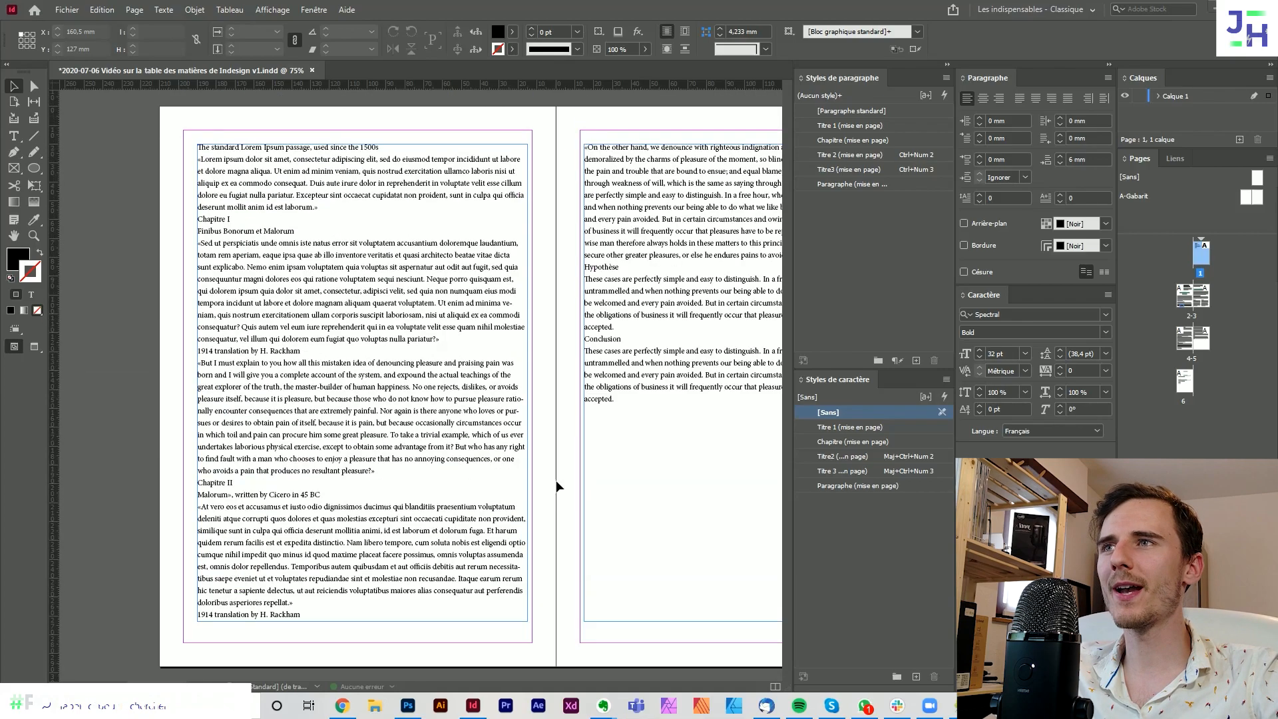
pyautogui.moveTo(557, 324); pyautogui.dragTo(455, 381)
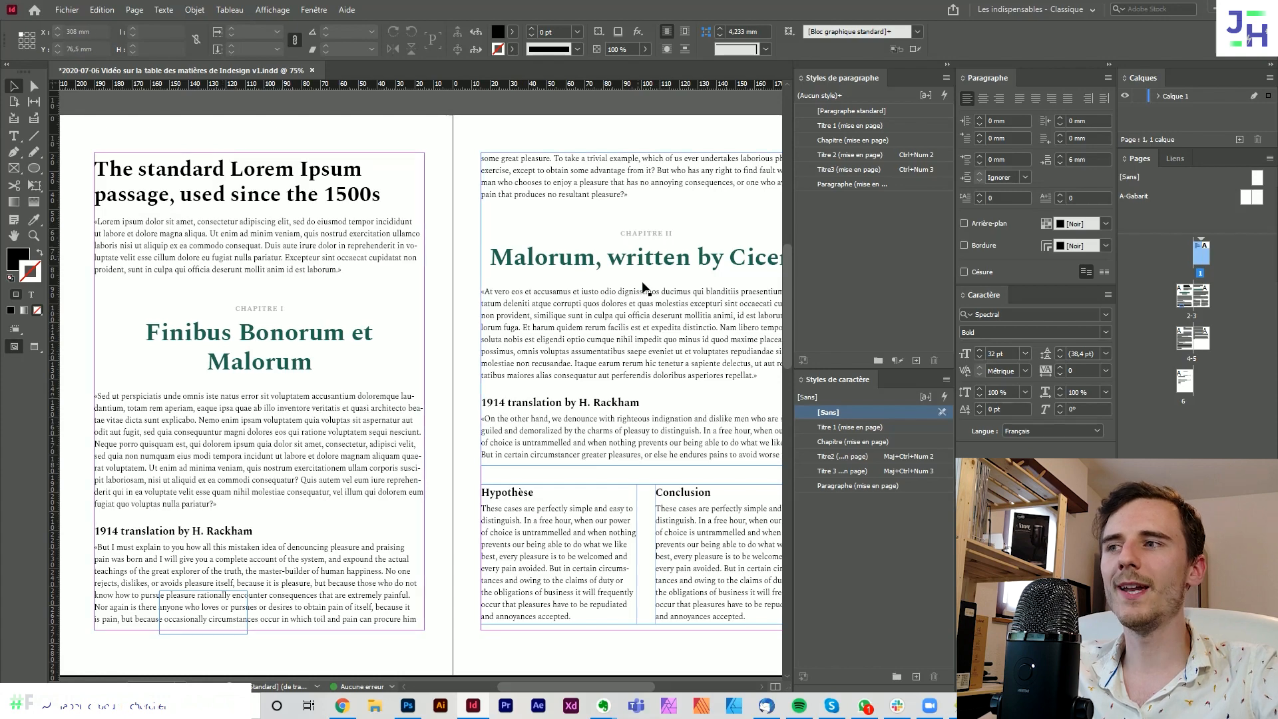
pyautogui.scroll(10, 449, 480)
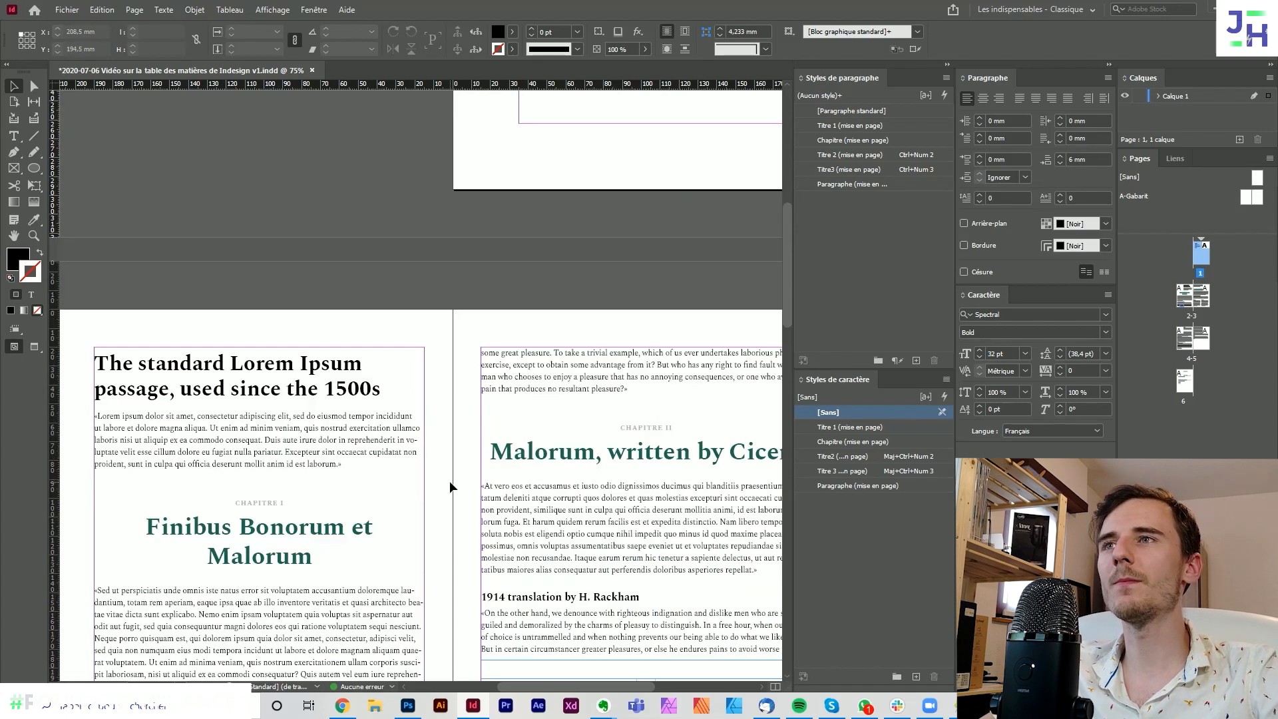
pyautogui.hscroll(-5, 216, 368)
pyautogui.moveTo(216, 368); pyautogui.dragTo(212, 368)
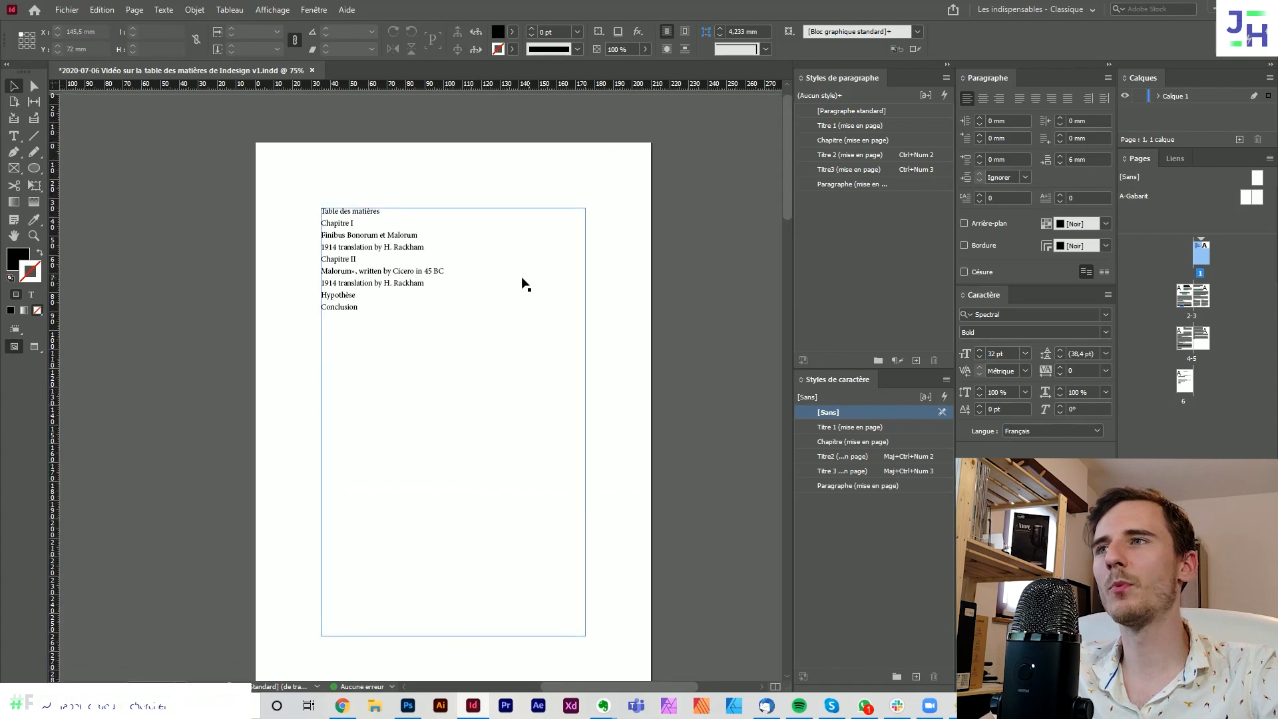
pyautogui.scroll(1, 469, 275)
pyautogui.doubleClick(372, 218)
pyautogui.moveTo(354, 189); pyautogui.dragTo(213, 187)
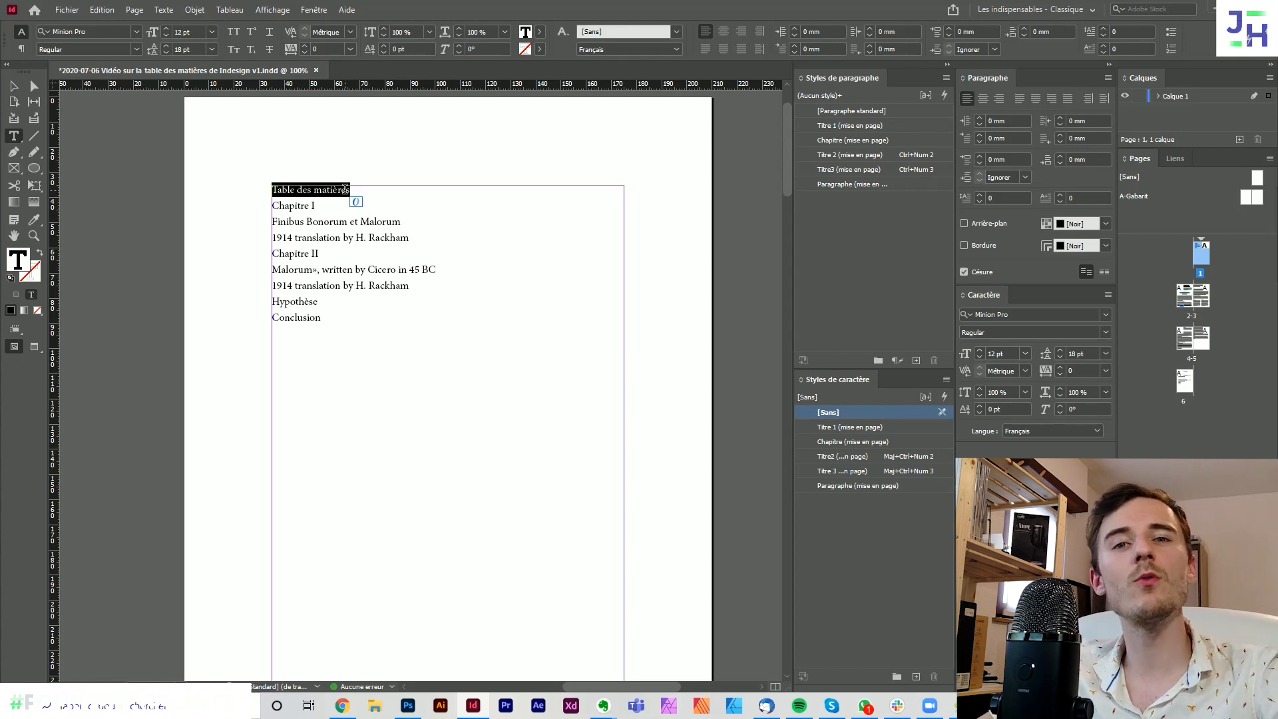
pyautogui.click(319, 220)
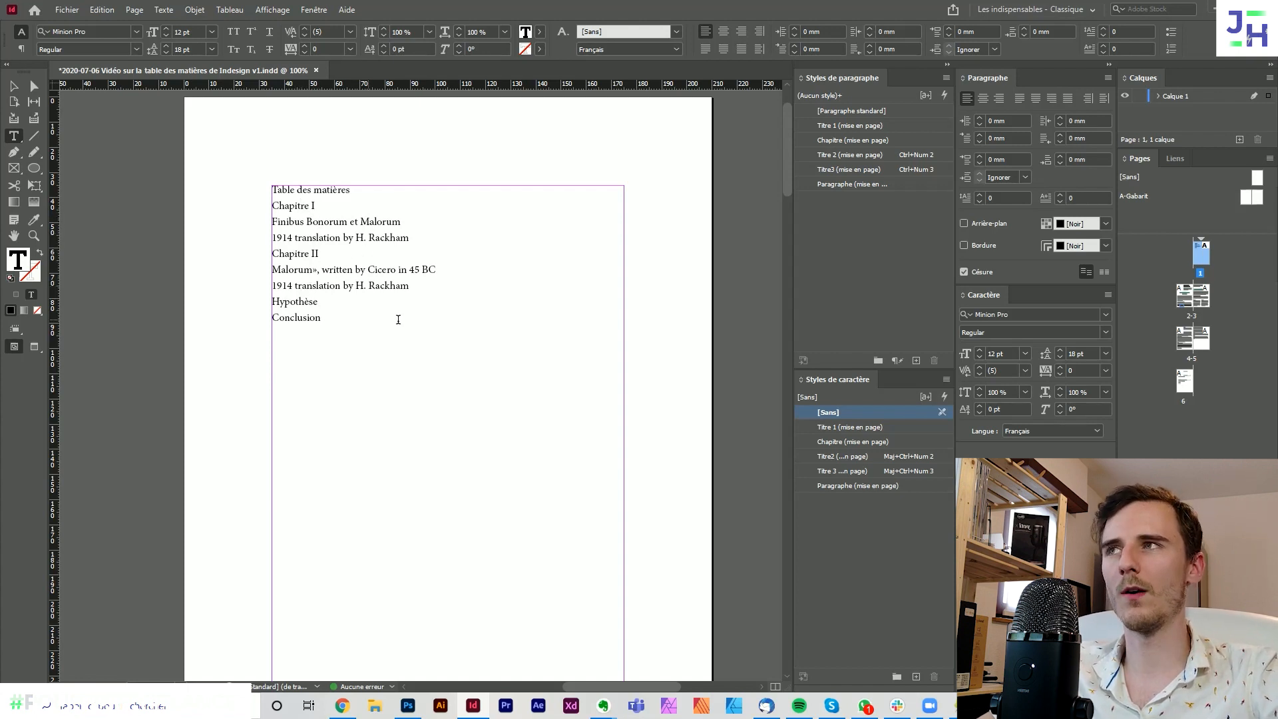
pyautogui.click(13, 85)
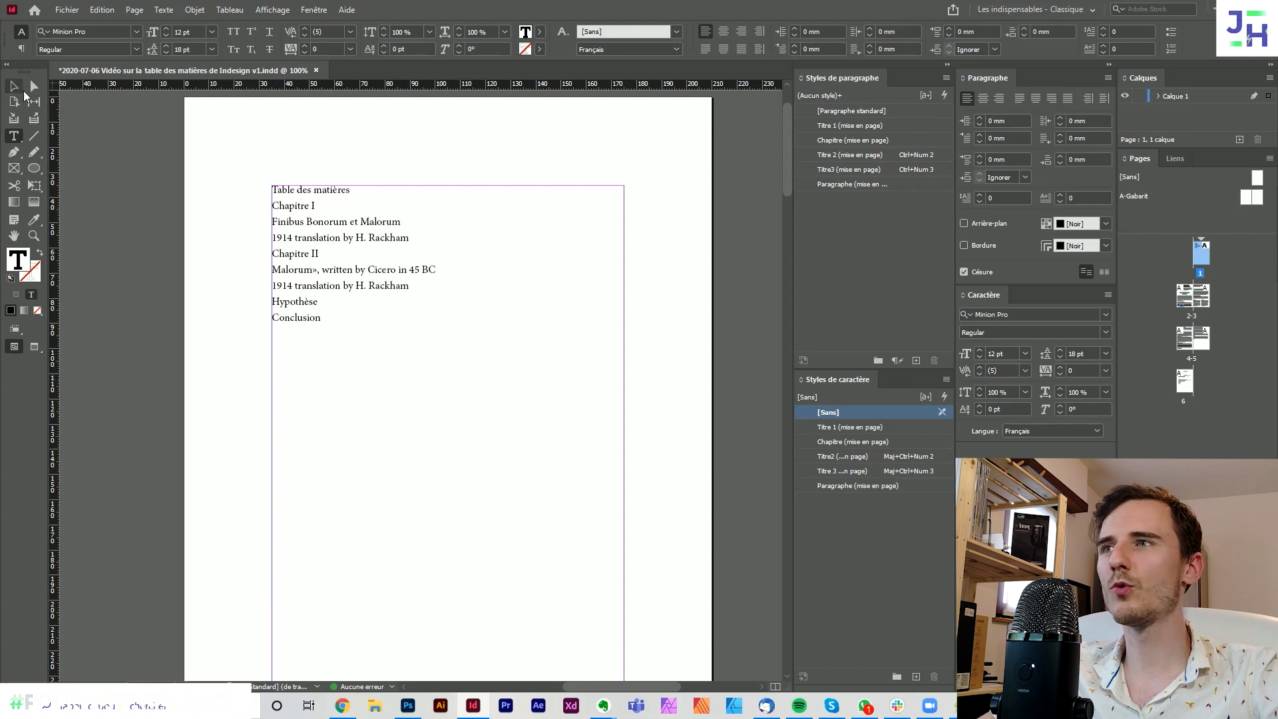
pyautogui.click(343, 142)
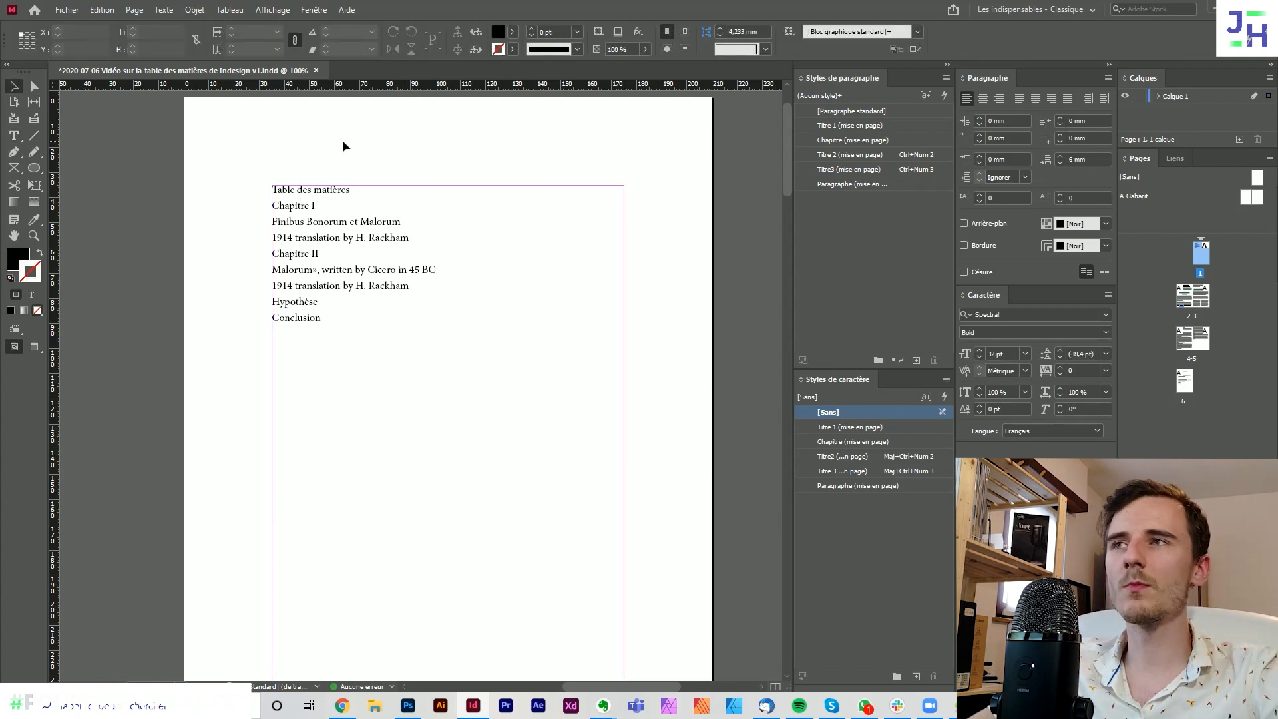
# - Center the "Table des matières" title in its text frame
pyautogui.doubleClick(347, 205)
pyautogui.moveTo(382, 189); pyautogui.dragTo(259, 181)
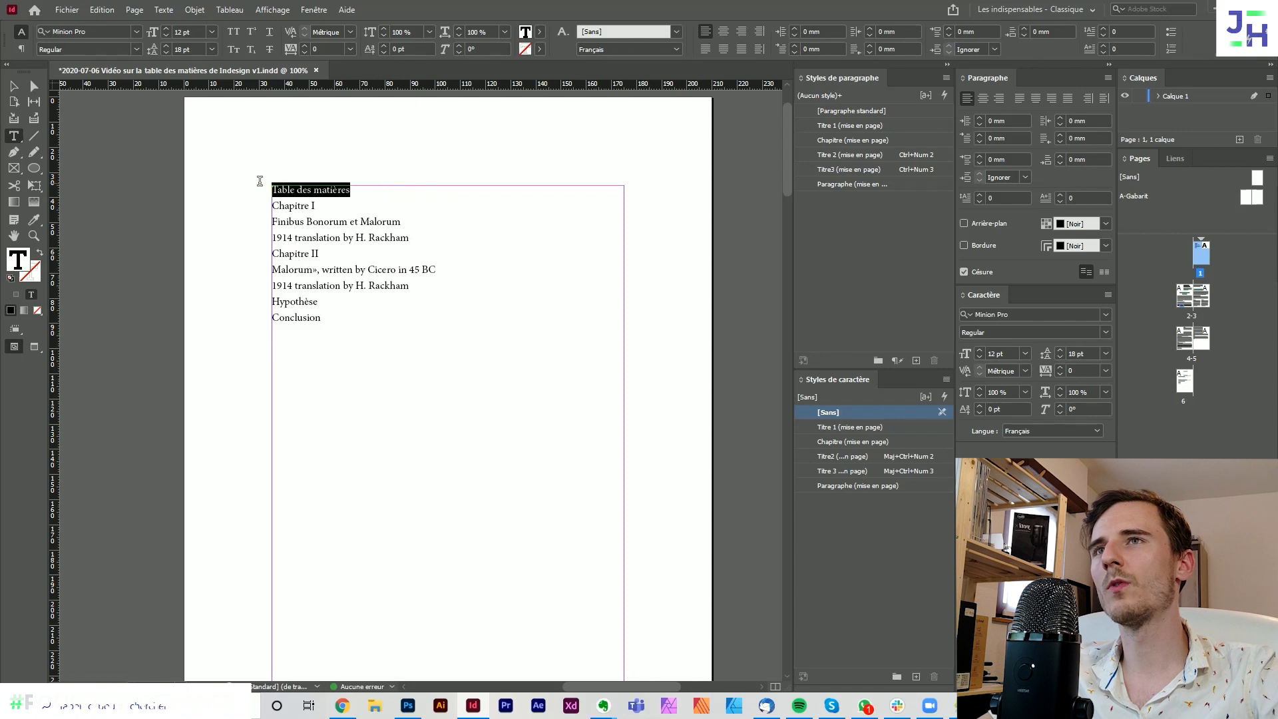
pyautogui.click(723, 32)
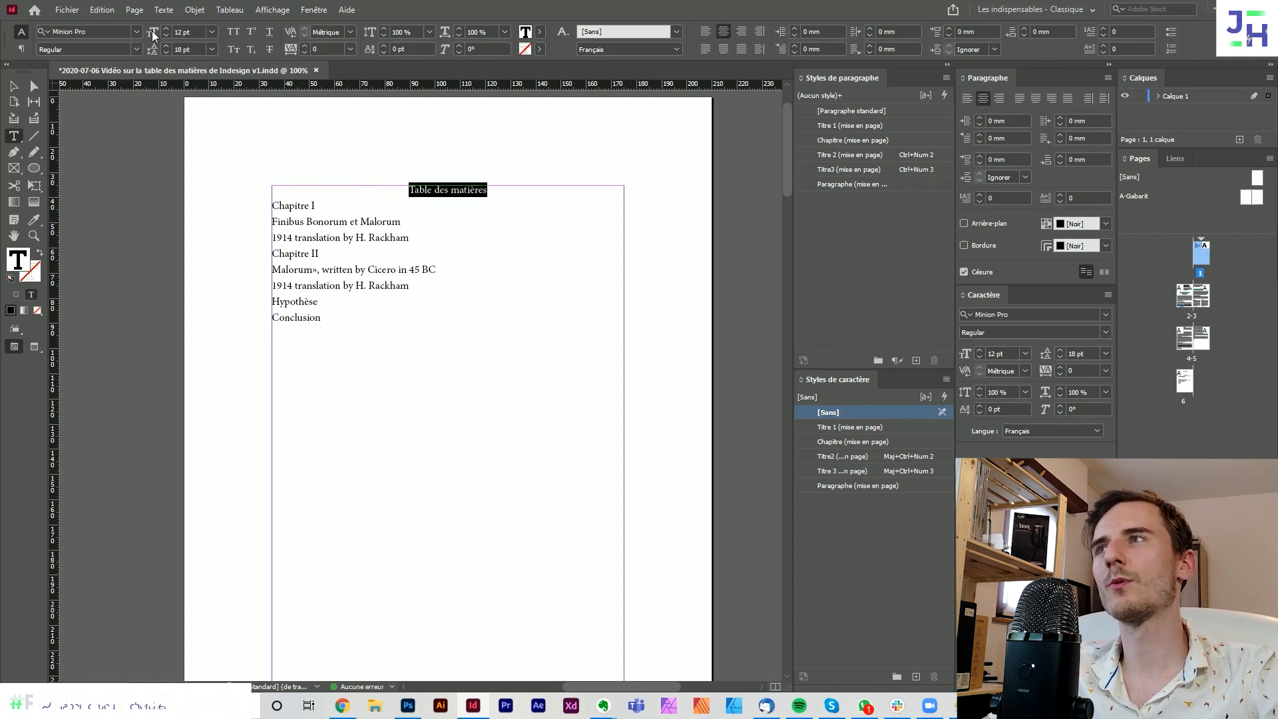
# - Set all the table of contents text to Spectral Bold and give its title 10 mm of space after
pyautogui.hotkey('ctrl', 'a')
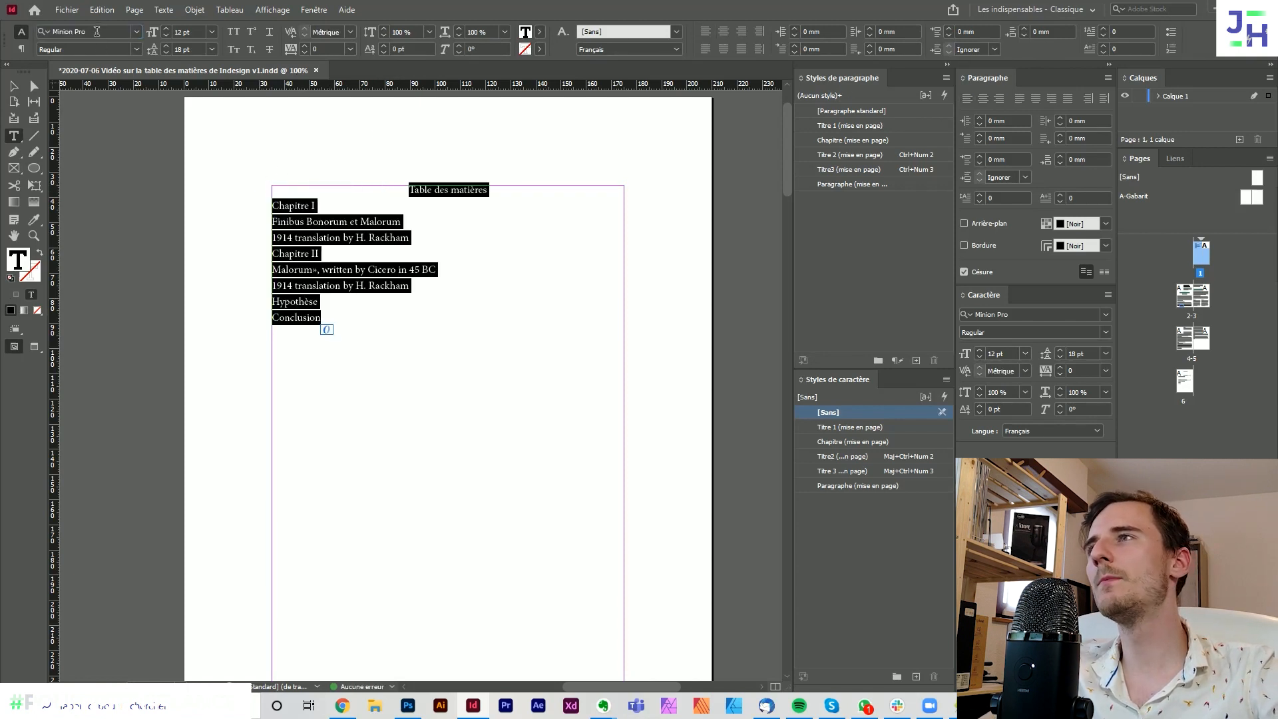
pyautogui.click(96, 31)
pyautogui.write('spectral')
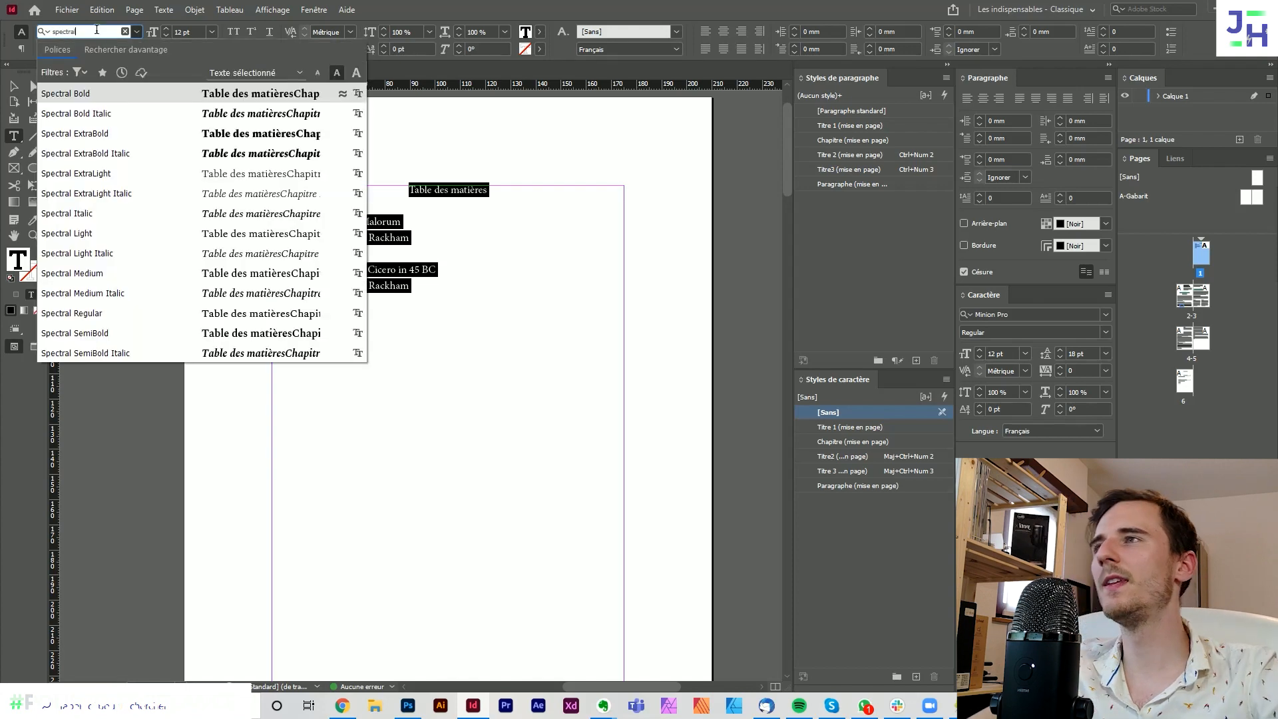
pyautogui.click(122, 99)
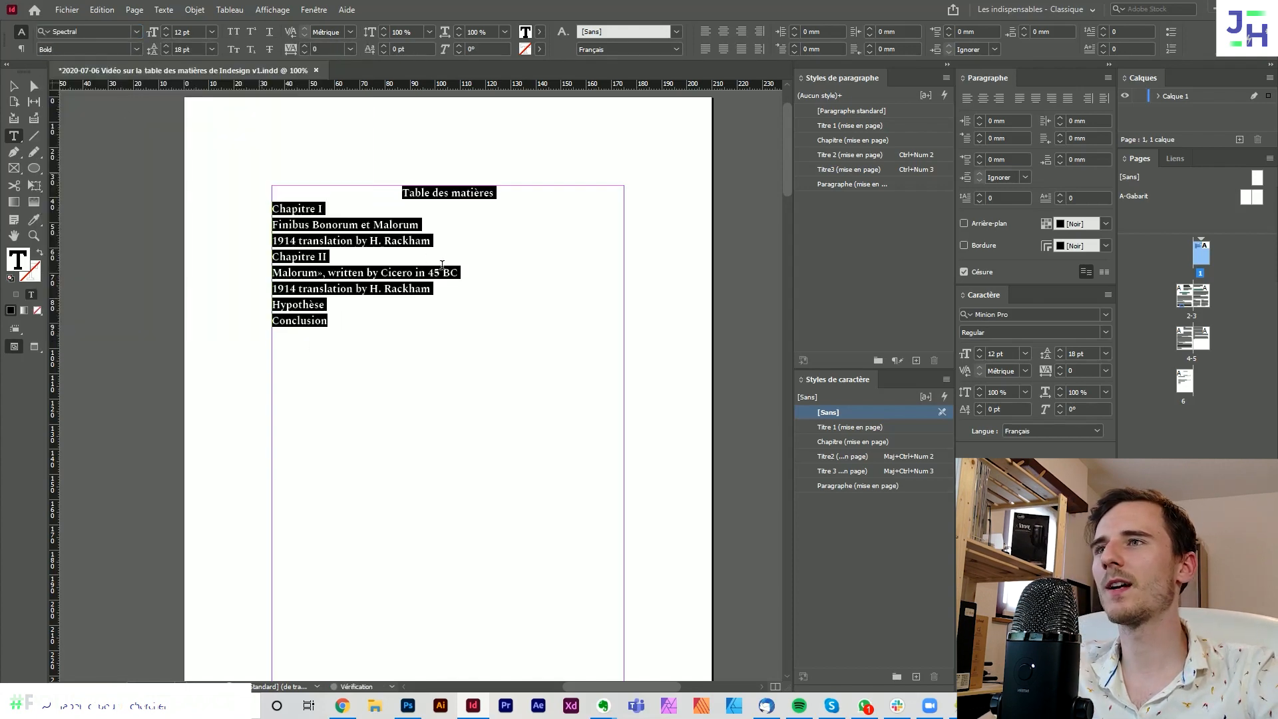
pyautogui.moveTo(499, 193); pyautogui.dragTo(308, 190)
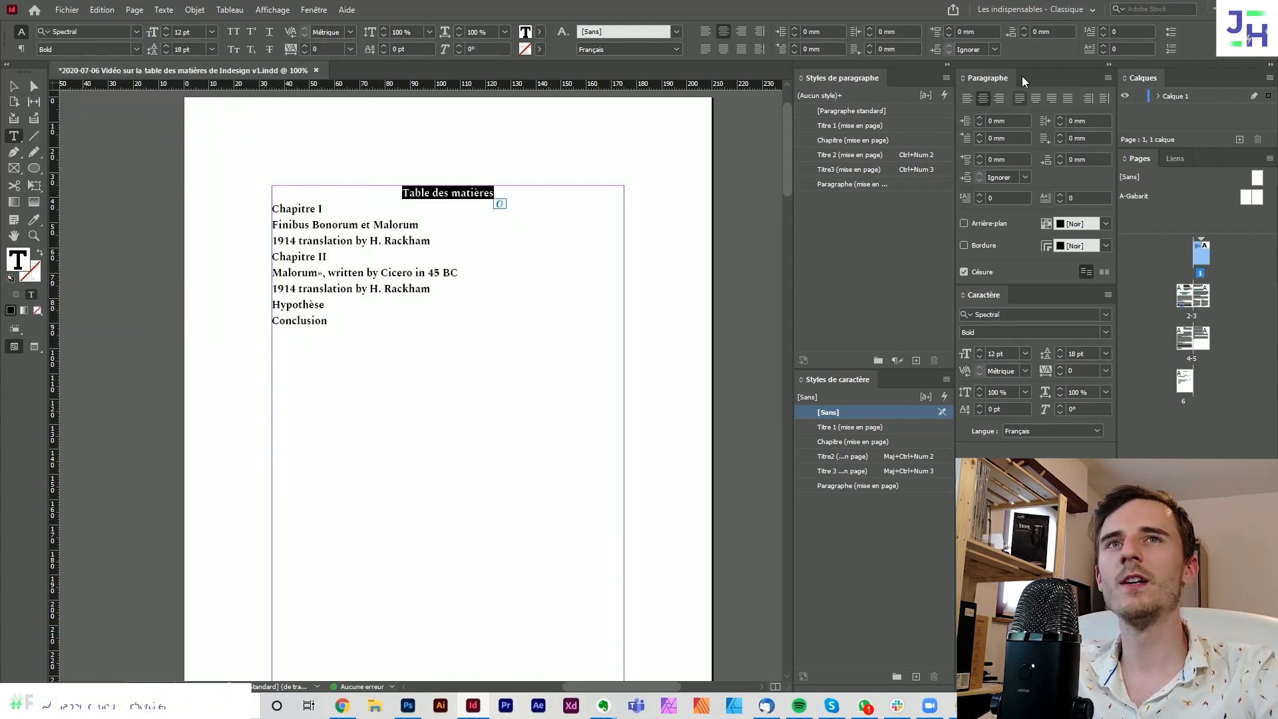
pyautogui.click(1019, 29)
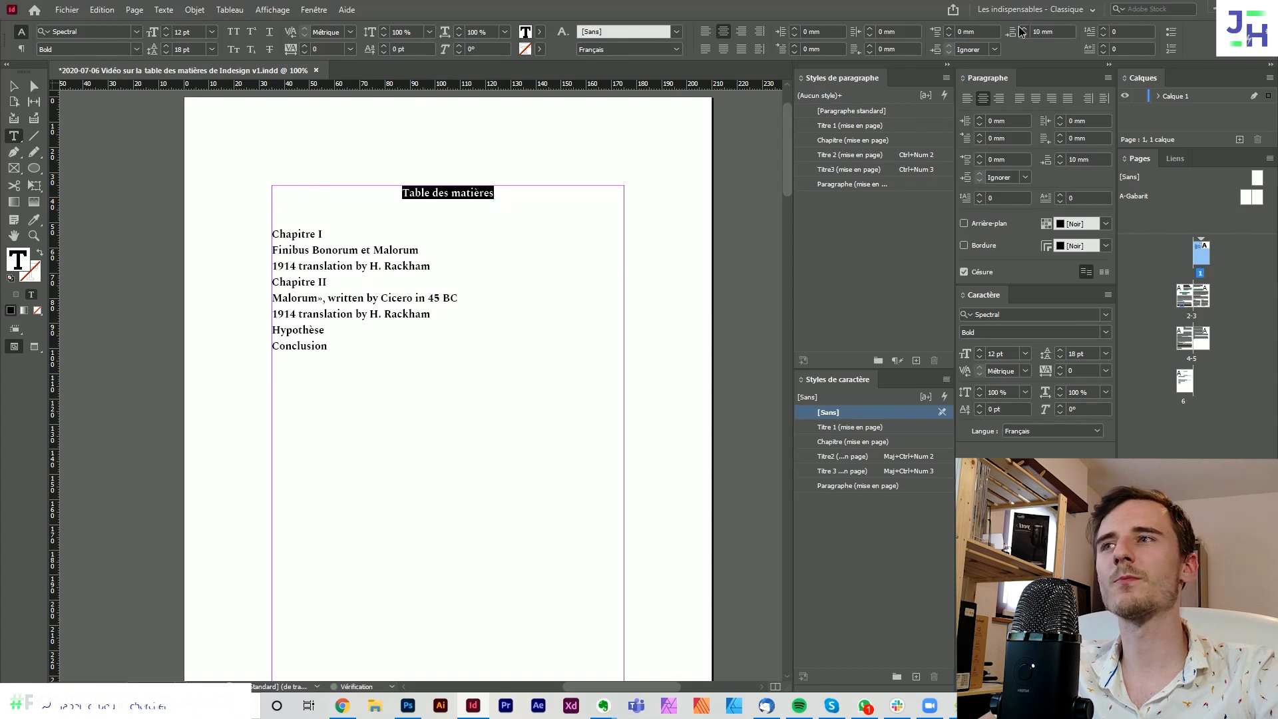
# - Enlarge the "Finibus Bonorum et Malorum" entry in the table of contents to 25 pt
pyautogui.click(266, 252)
pyautogui.moveTo(433, 251); pyautogui.dragTo(226, 250)
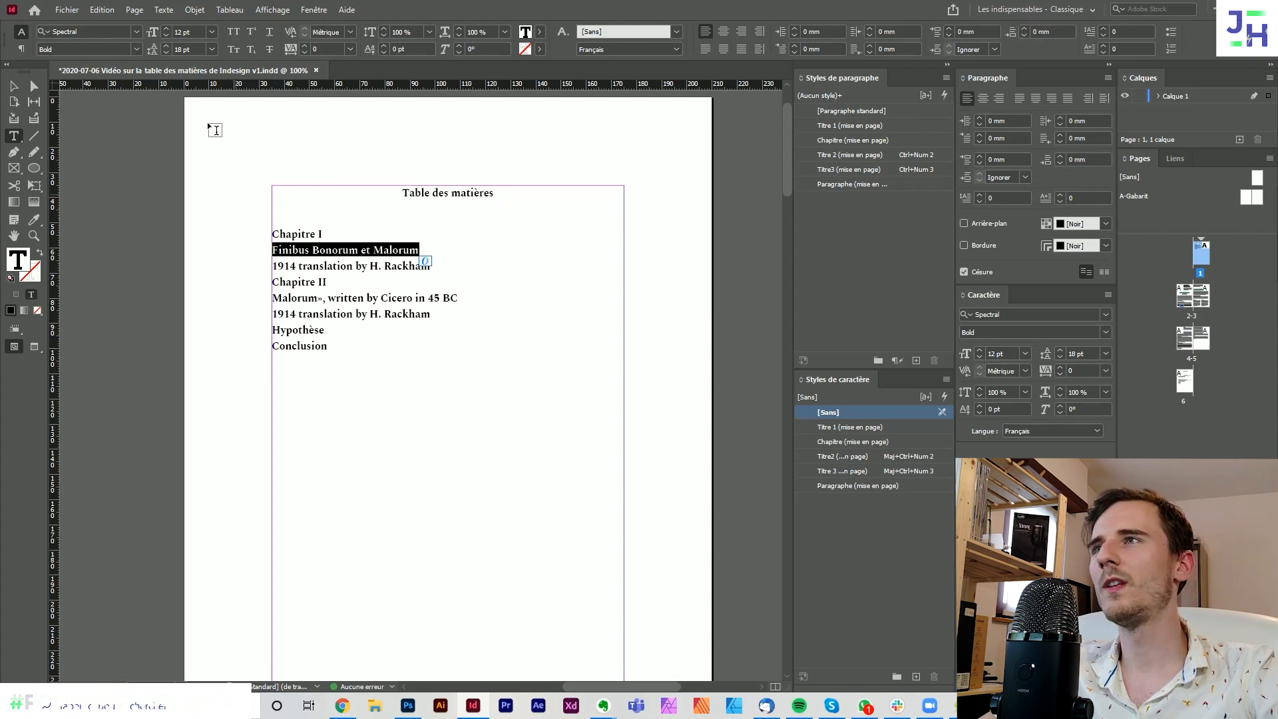
pyautogui.click(166, 29)
pyautogui.click(166, 28)
pyautogui.click(166, 29)
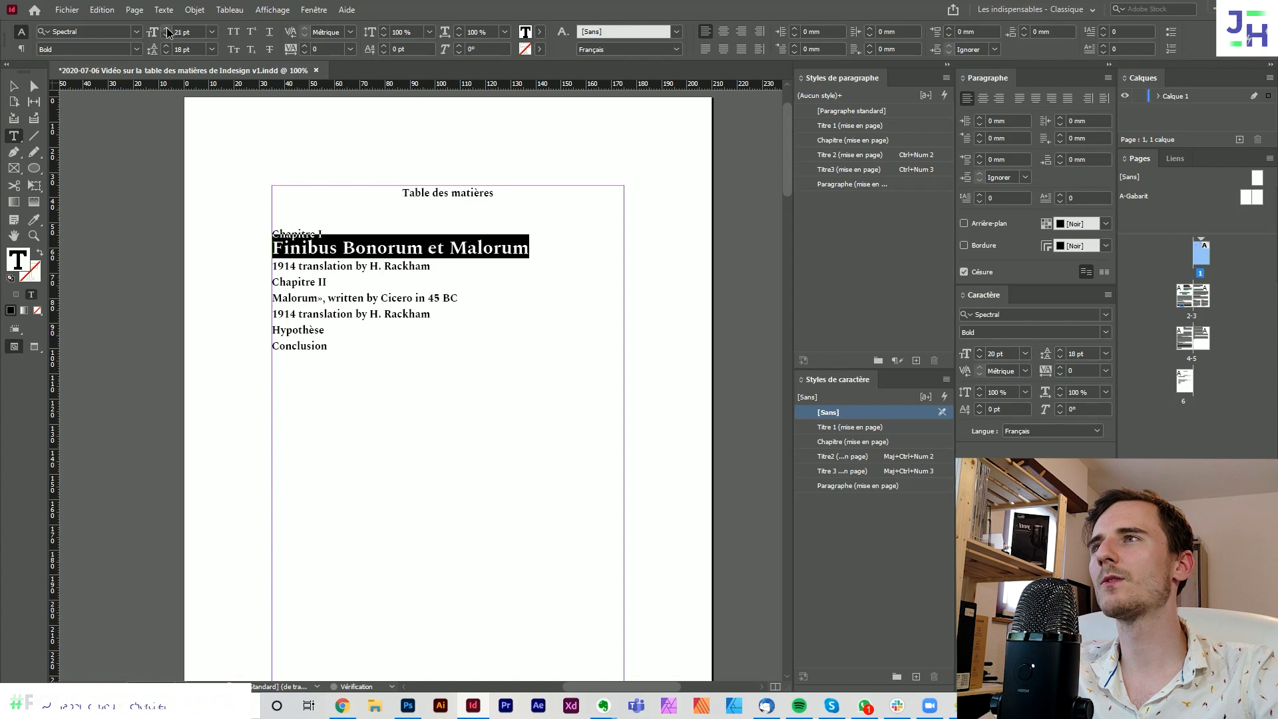
pyautogui.click(166, 28)
pyautogui.click(167, 29)
pyautogui.click(166, 29)
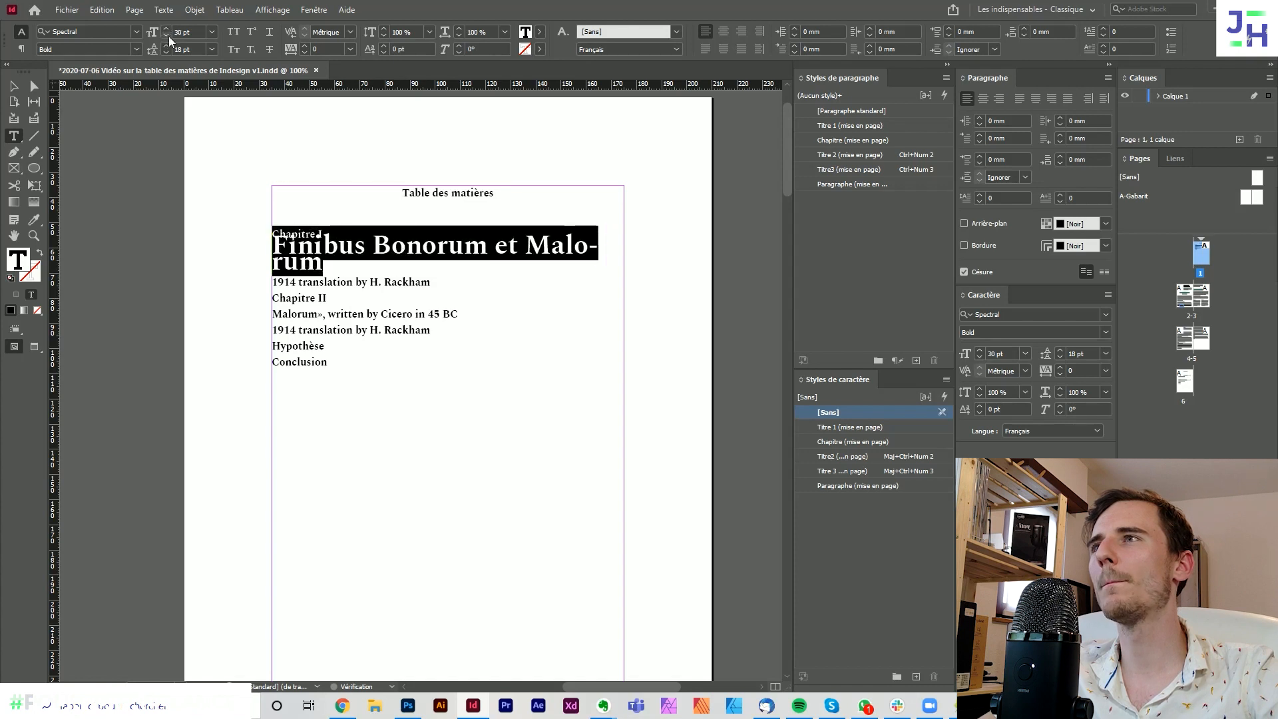
pyautogui.click(166, 34)
pyautogui.click(166, 34)
pyautogui.click(167, 35)
pyautogui.click(166, 35)
pyautogui.click(166, 34)
pyautogui.click(426, 267)
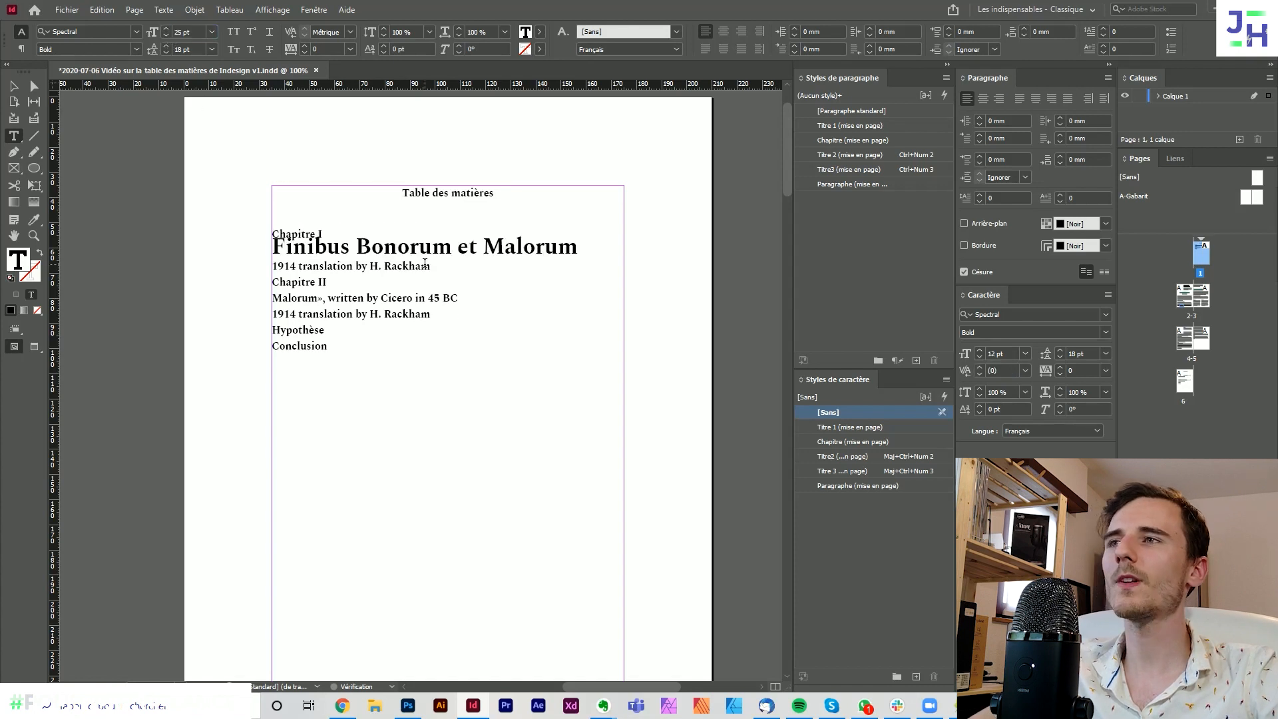
# - Set the leading of the whole table of contents text to automatic
pyautogui.hotkey('ctrl', 'a')
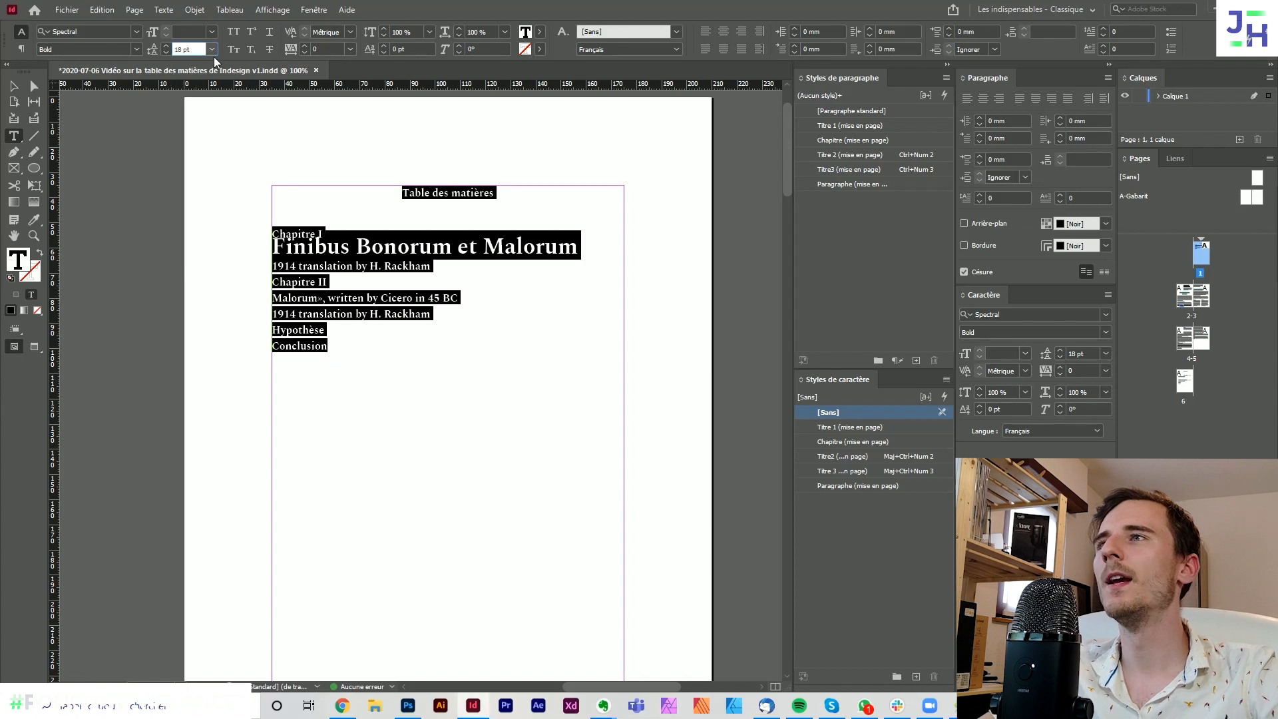
pyautogui.click(211, 50)
pyautogui.click(203, 64)
pyautogui.press('Escape')
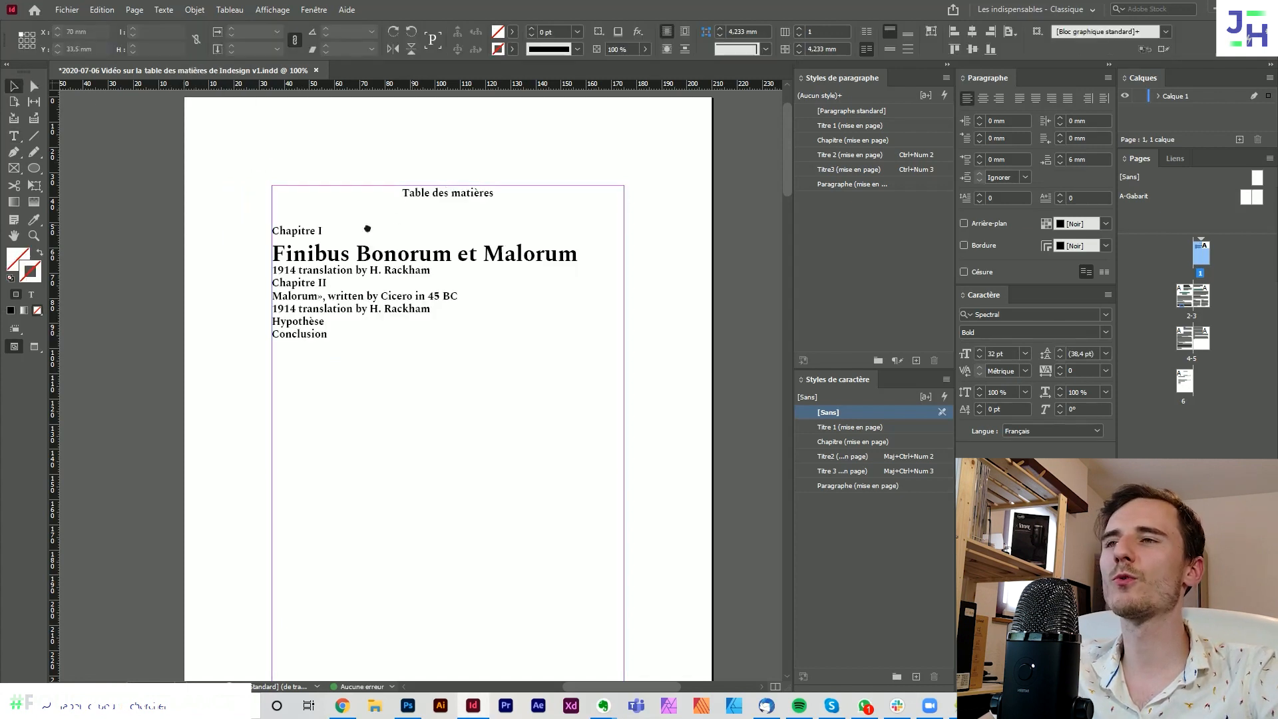
# - Copy the already formatted table of contents text frame from page 6
pyautogui.hscroll(1, 596, 250)
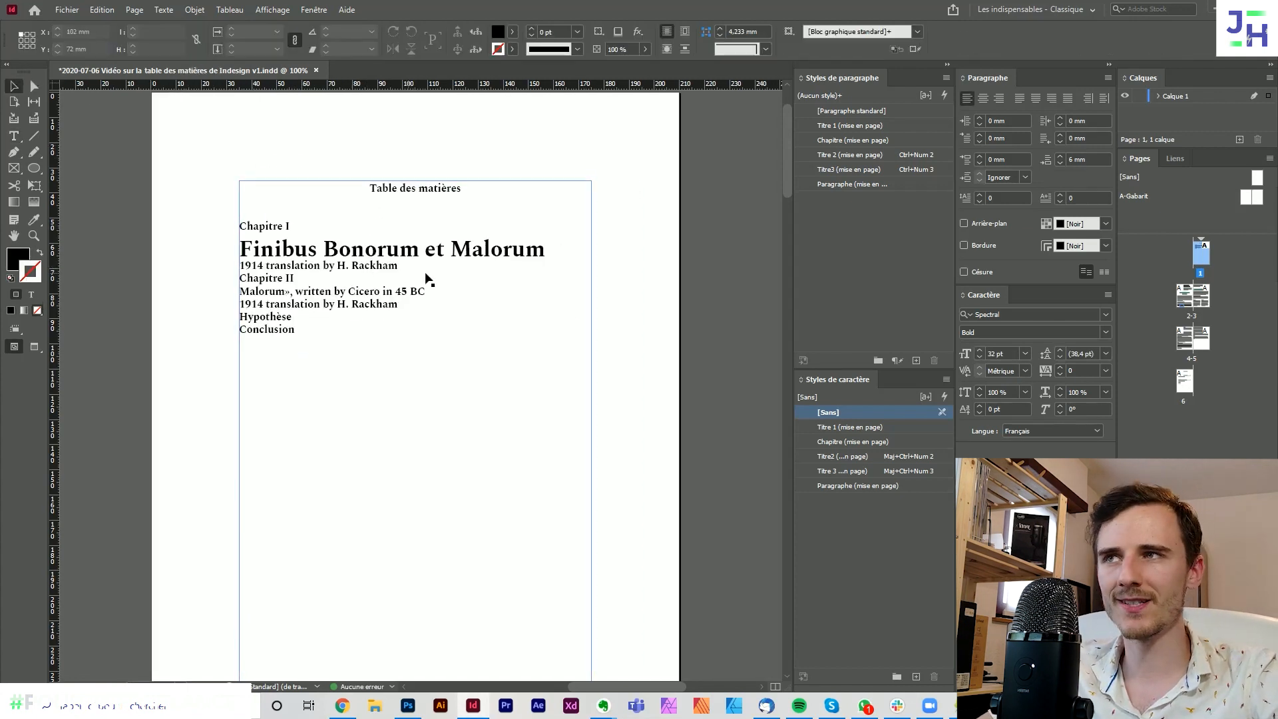
pyautogui.scroll(-5, 458, 233)
pyautogui.scroll(2, 427, 501)
pyautogui.moveTo(382, 542); pyautogui.dragTo(444, 341)
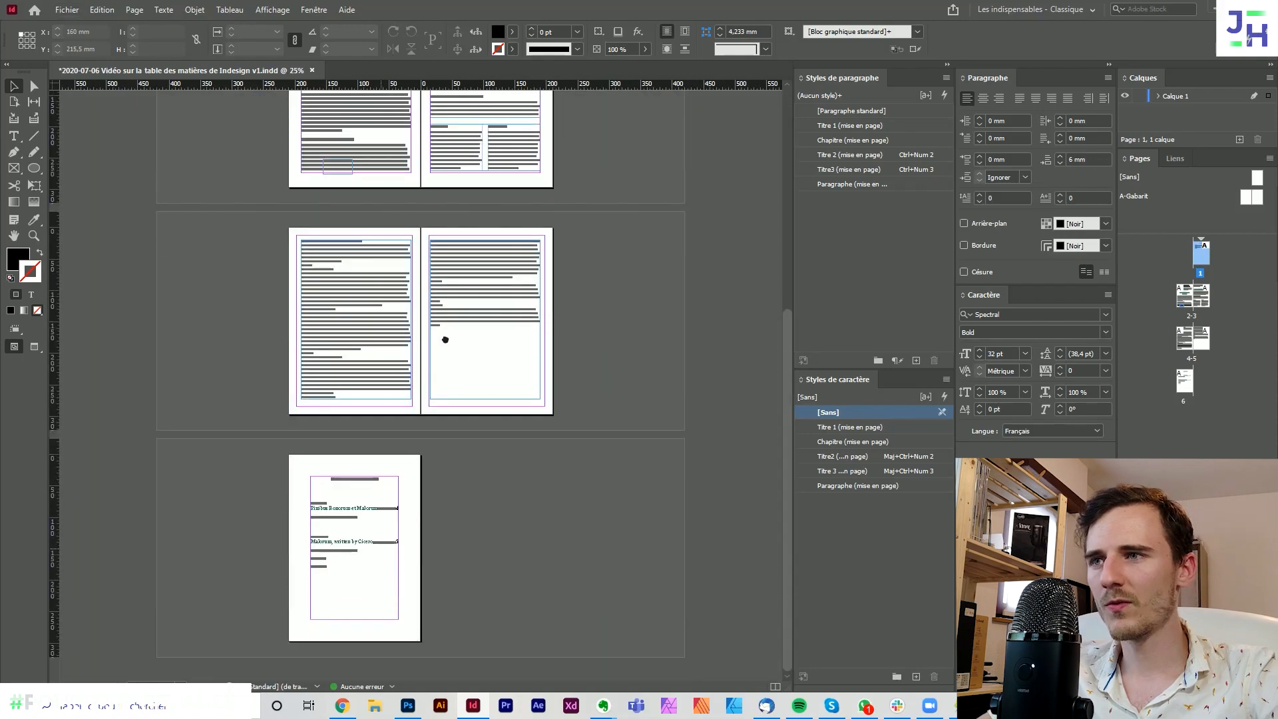
pyautogui.scroll(2, 337, 516)
pyautogui.moveTo(513, 511); pyautogui.dragTo(467, 428)
pyautogui.click(525, 463)
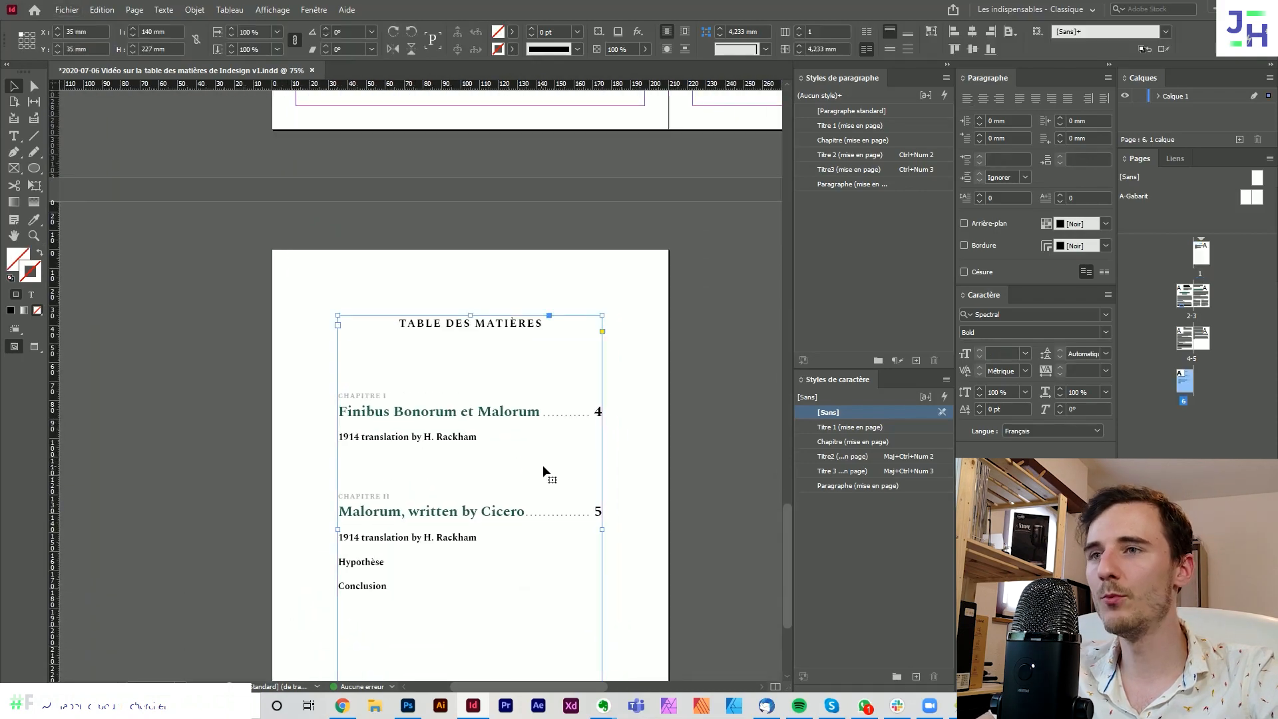
# - Replace the plain table of contents frame on page 1 with the copied formatted one, aligned to the page margins
pyautogui.scroll(15, 515, 385)
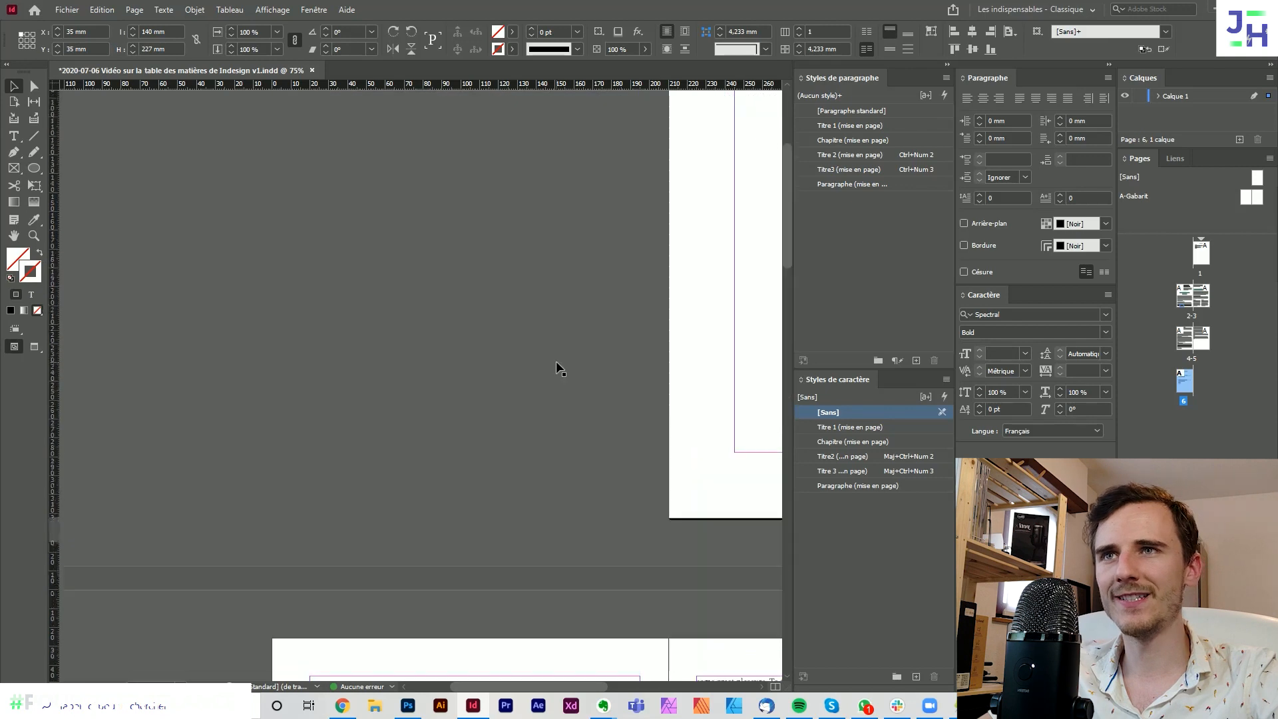
pyautogui.click(428, 305)
pyautogui.press('Delete')
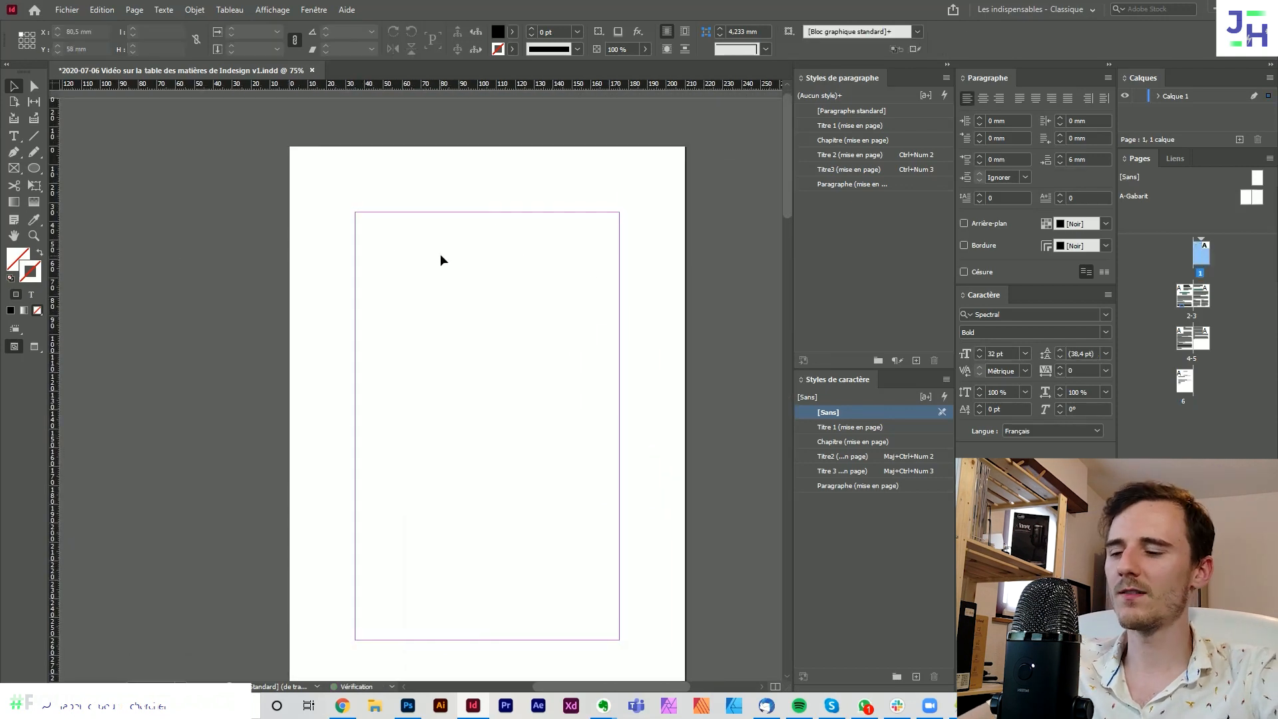
pyautogui.hotkey('ctrl', 'z')
pyautogui.hotkey('ctrl', '=')
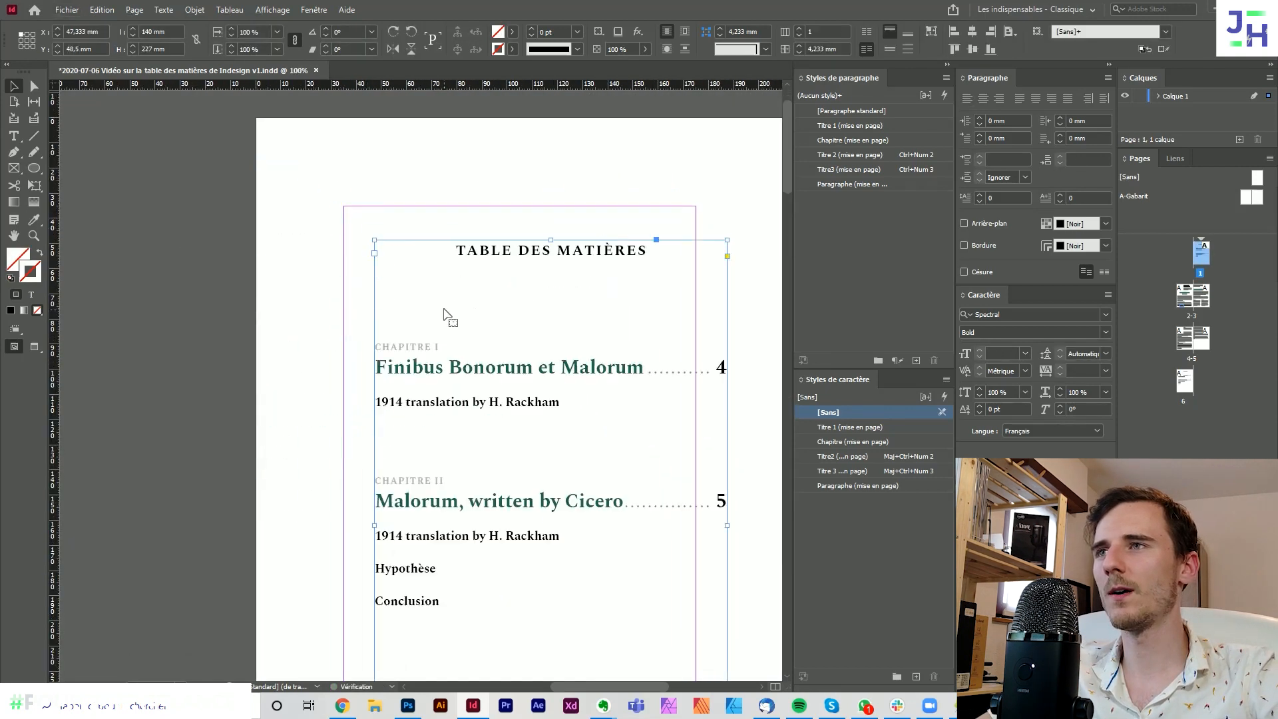
pyautogui.moveTo(412, 281); pyautogui.dragTo(411, 280)
pyautogui.hotkey('ctrl', 'shift', 'a')
# - Examine the formatted table of contents entries and compare them with the chapter headings on the document's spreads
pyautogui.moveTo(535, 230); pyautogui.dragTo(411, 175)
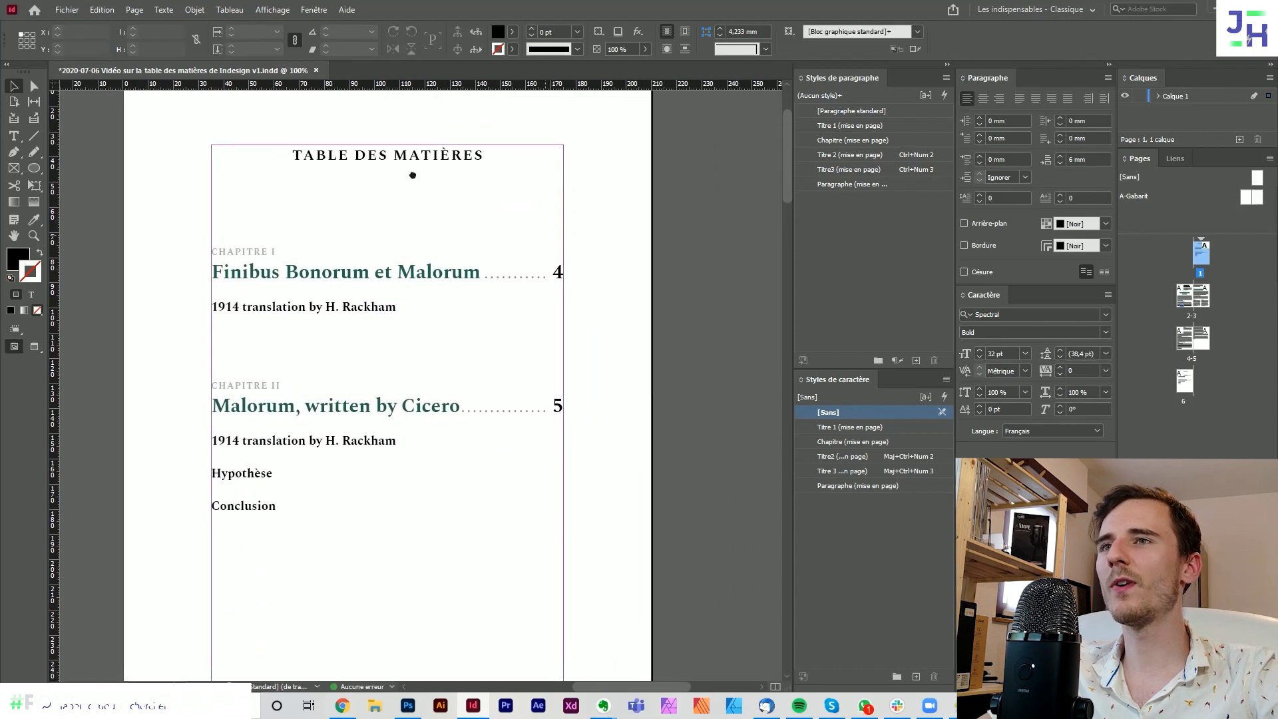
pyautogui.moveTo(551, 281); pyautogui.dragTo(609, 320)
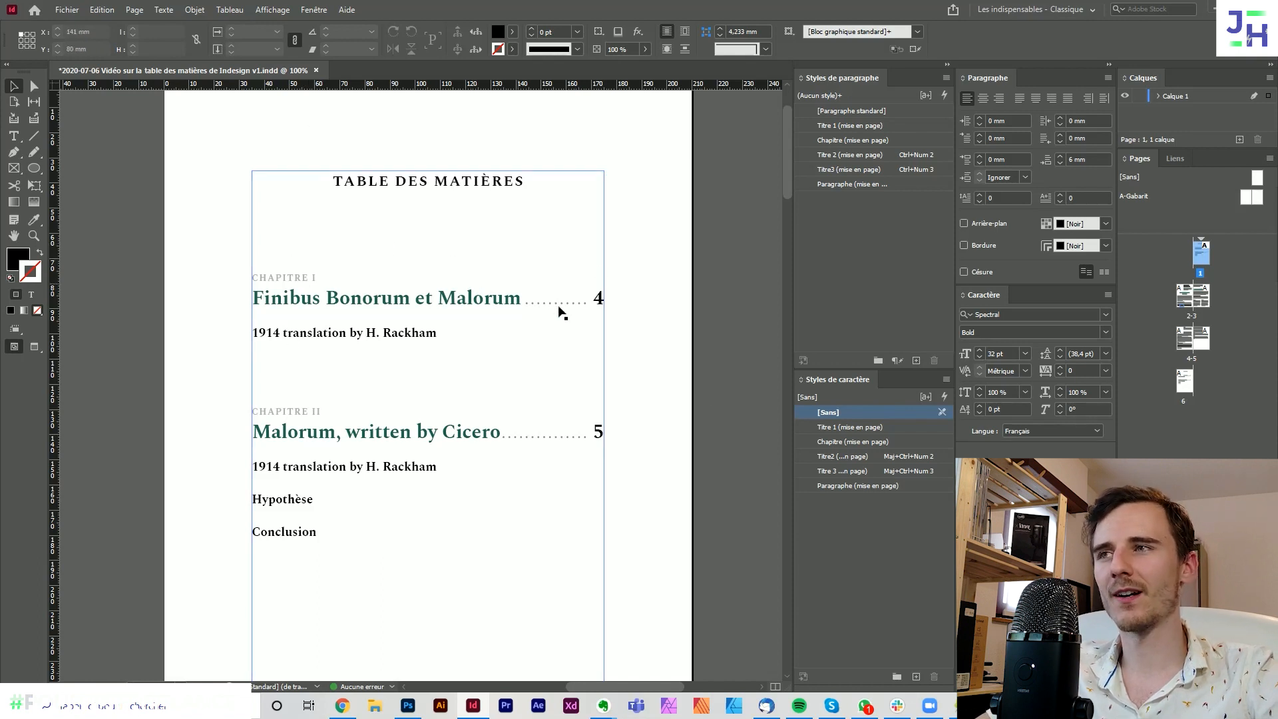
pyautogui.moveTo(561, 314); pyautogui.dragTo(482, 337)
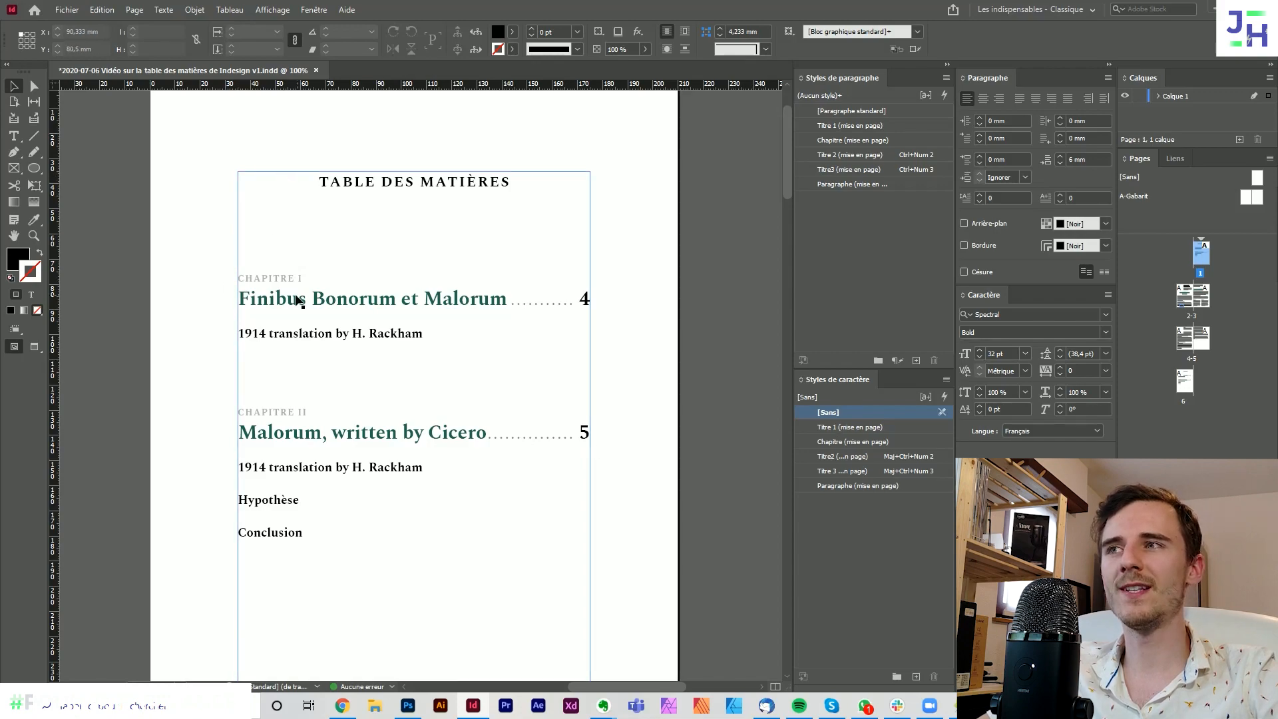
pyautogui.moveTo(325, 556); pyautogui.dragTo(476, 56)
pyautogui.moveTo(518, 306); pyautogui.dragTo(793, 321)
pyautogui.moveTo(462, 456); pyautogui.dragTo(387, 397)
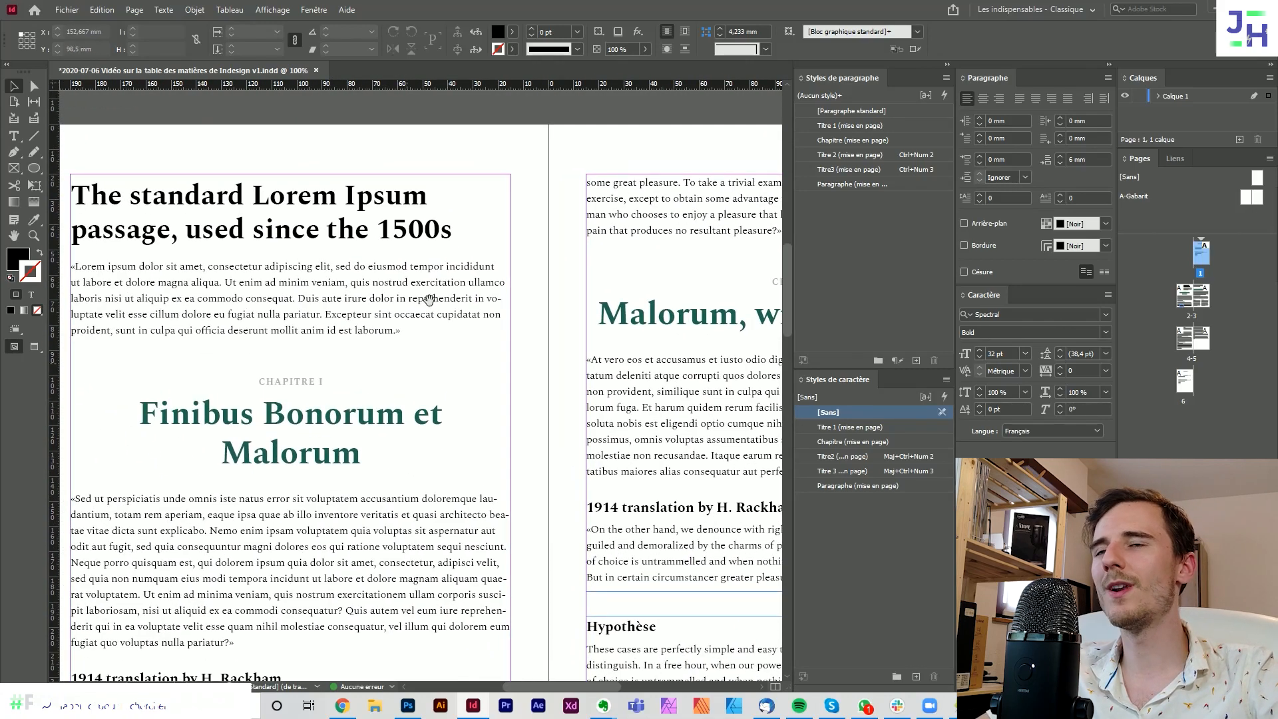
pyautogui.moveTo(439, 253); pyautogui.dragTo(391, 363)
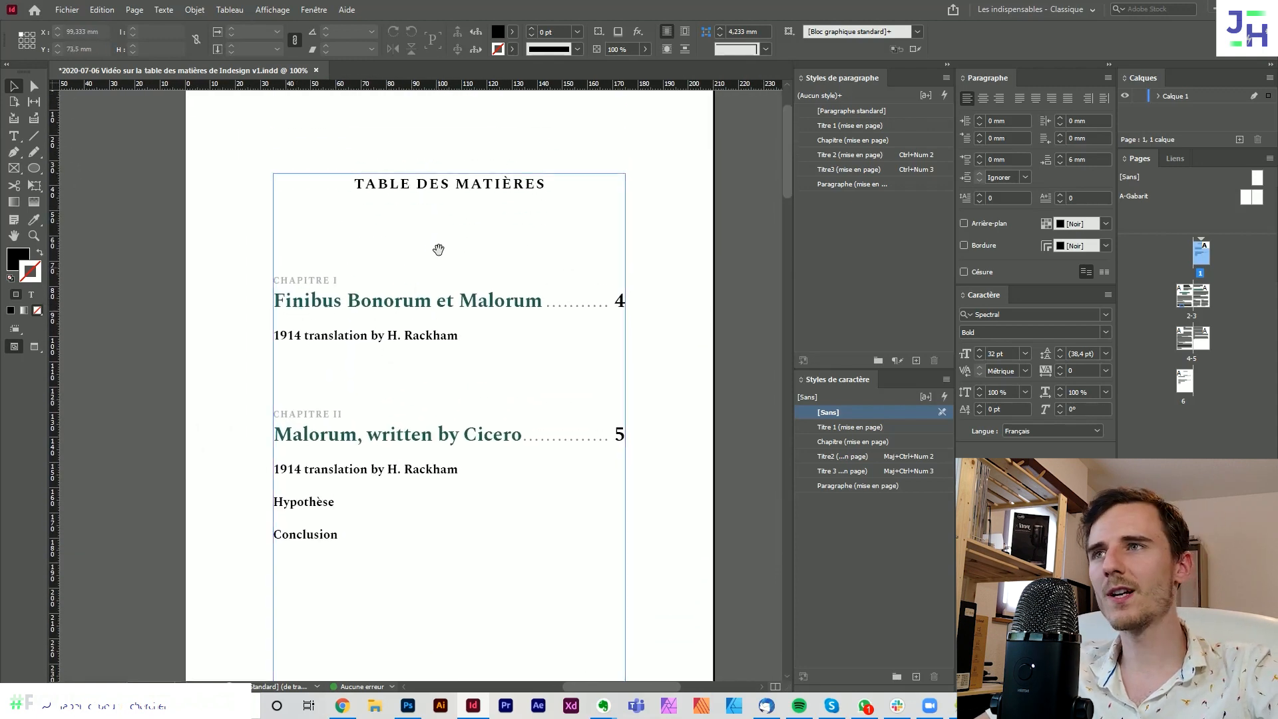
pyautogui.moveTo(444, 244); pyautogui.dragTo(389, 278)
# - Create a paragraph style named "Table des matières" from the formatted title on page 1 and copy the style name
pyautogui.doubleClick(402, 254)
pyautogui.moveTo(492, 220); pyautogui.dragTo(286, 216)
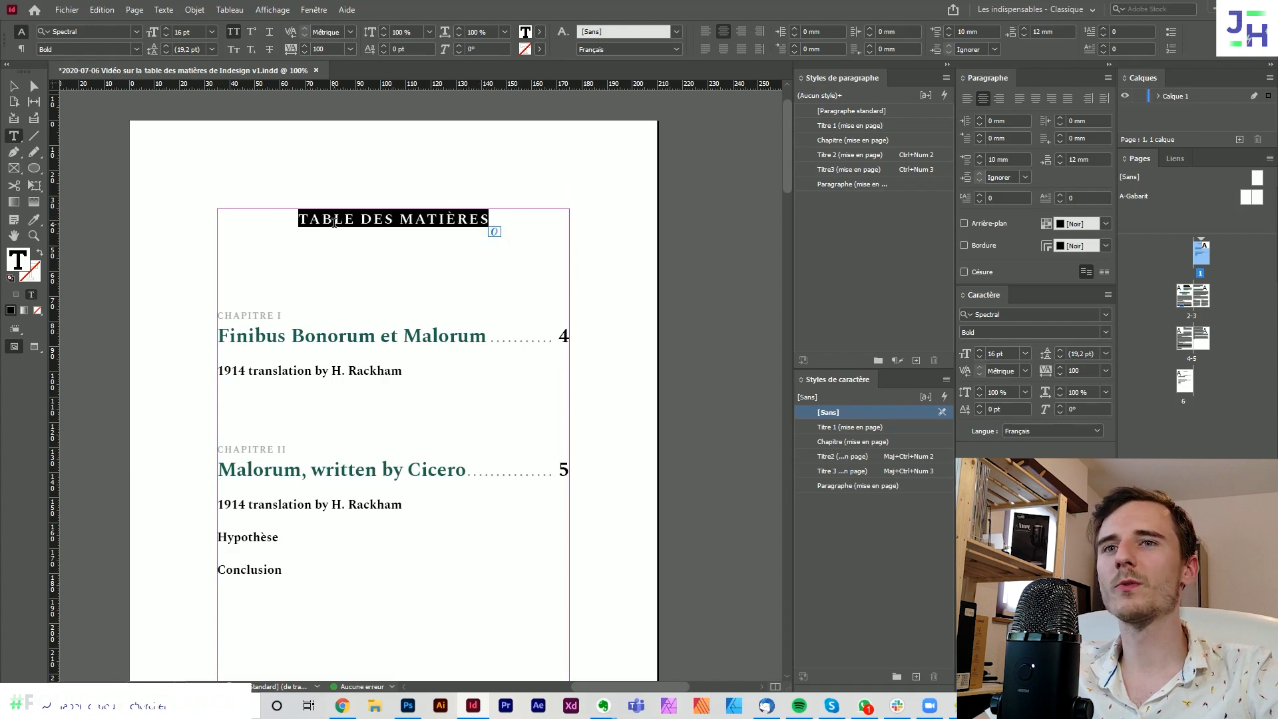
pyautogui.click(916, 360)
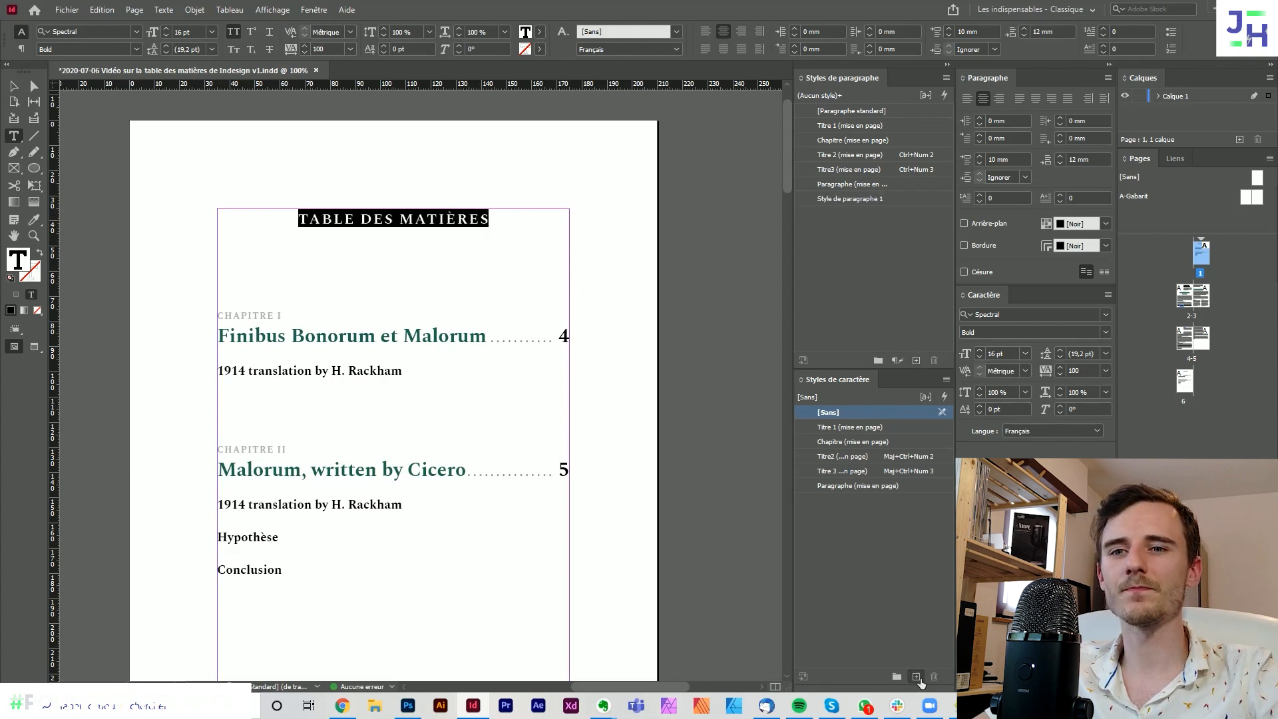
pyautogui.doubleClick(868, 199)
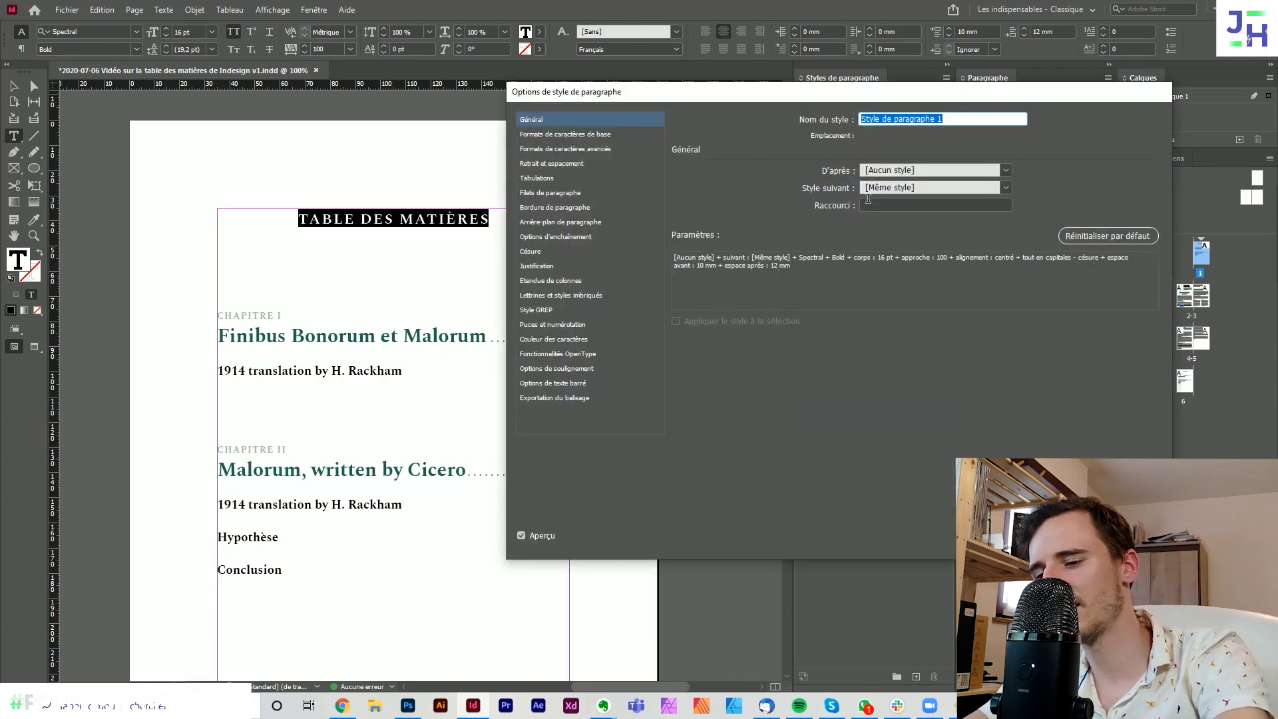
pyautogui.write('Table des matières')
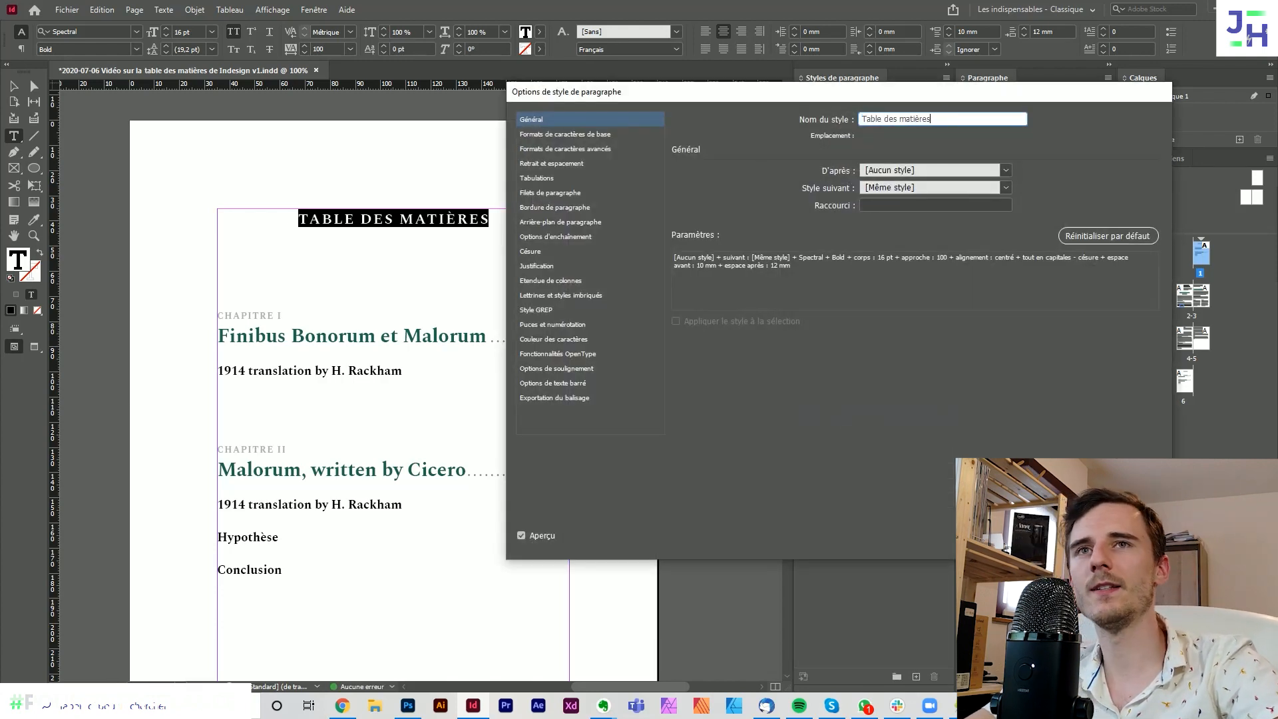
pyautogui.hotkey('ctrl', 'a')
pyautogui.hotkey('ctrl', 'c')
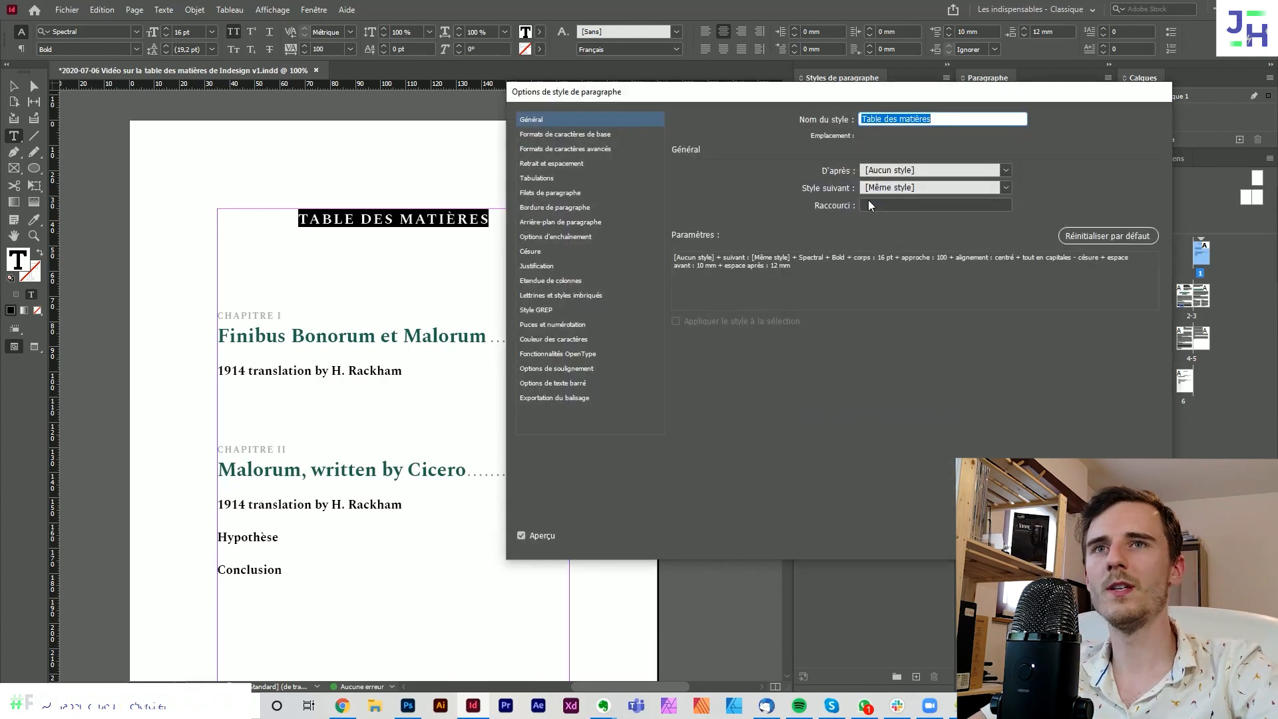
pyautogui.press('Return')
# - Name the title's new character style "Table des matières" by reusing the copied paragraph style name
pyautogui.doubleClick(876, 499)
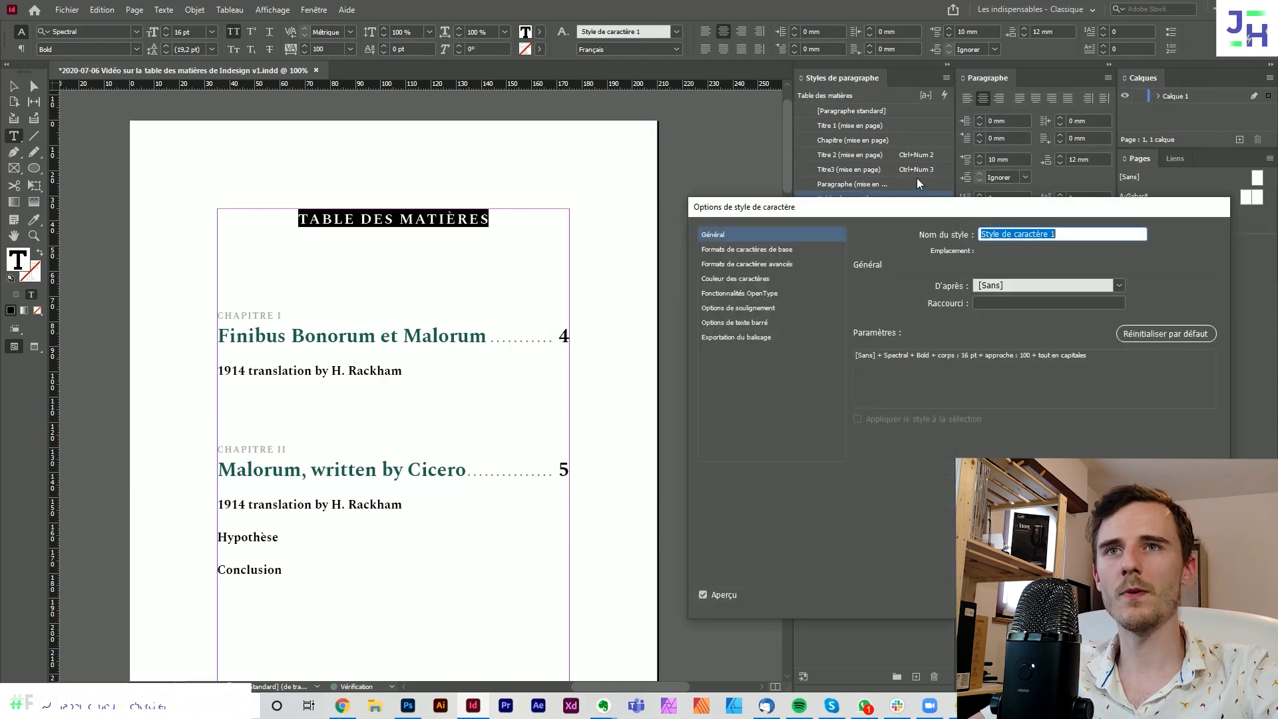
pyautogui.hotkey('ctrl', 'v')
pyautogui.press('Return')
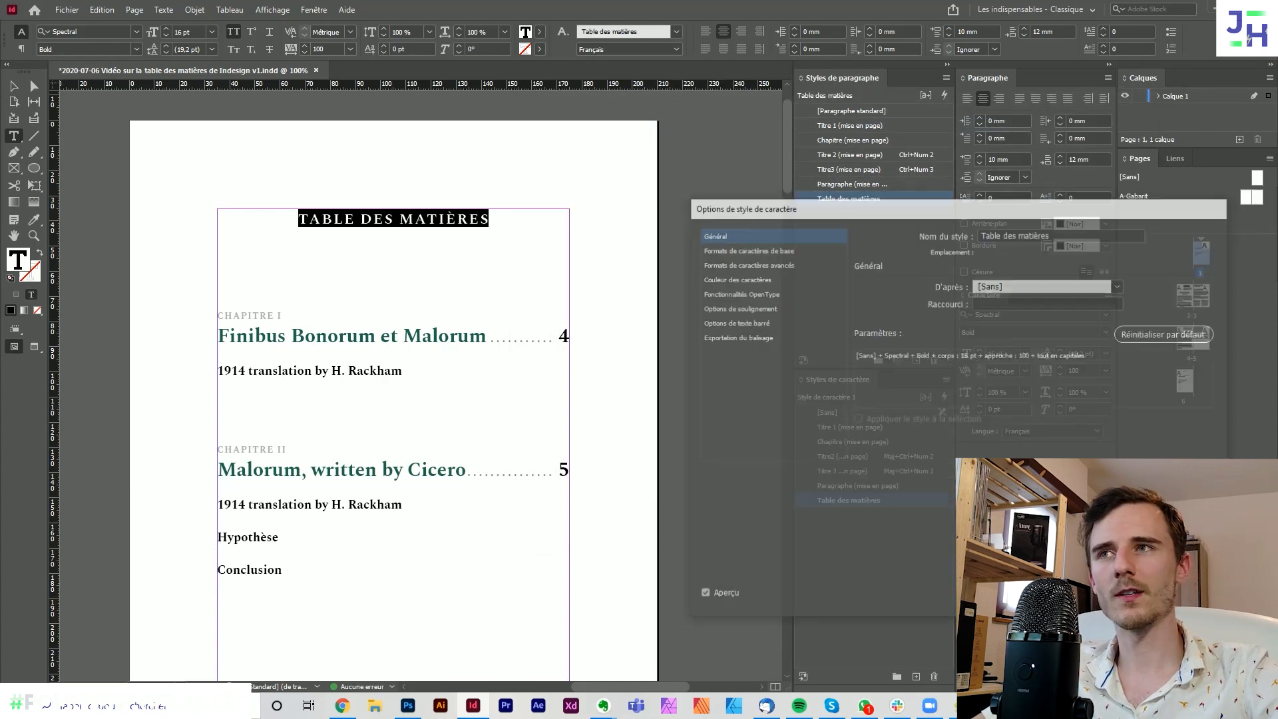
# - Try applying the "Table des matières" paragraph and character styles to all the table of contents text
pyautogui.click(378, 322)
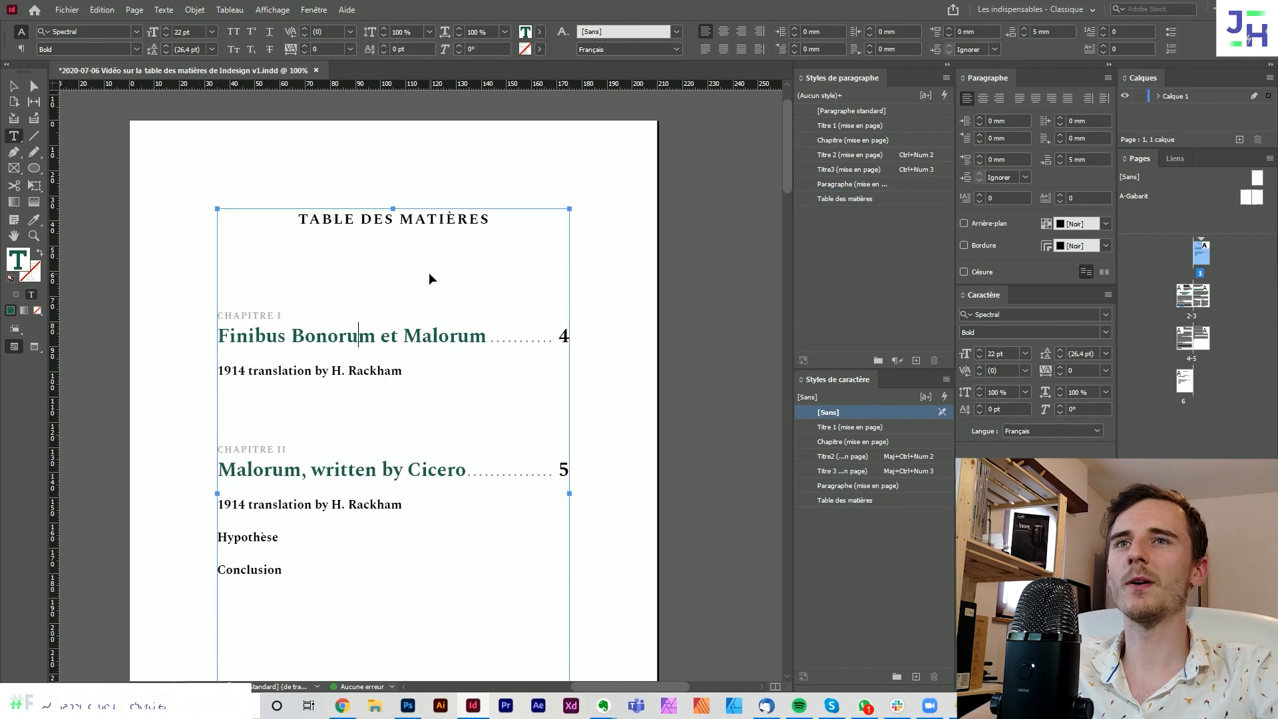
pyautogui.hotkey('ctrl', 'a')
pyautogui.click(870, 200)
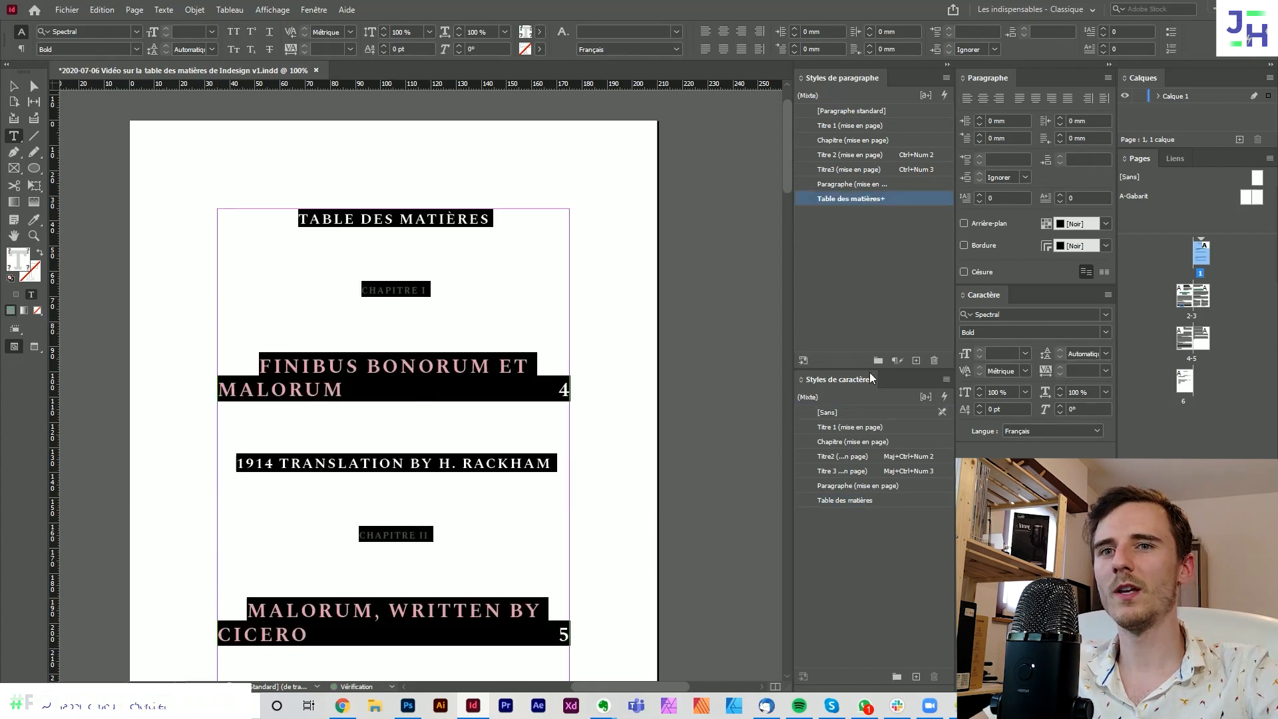
pyautogui.click(885, 500)
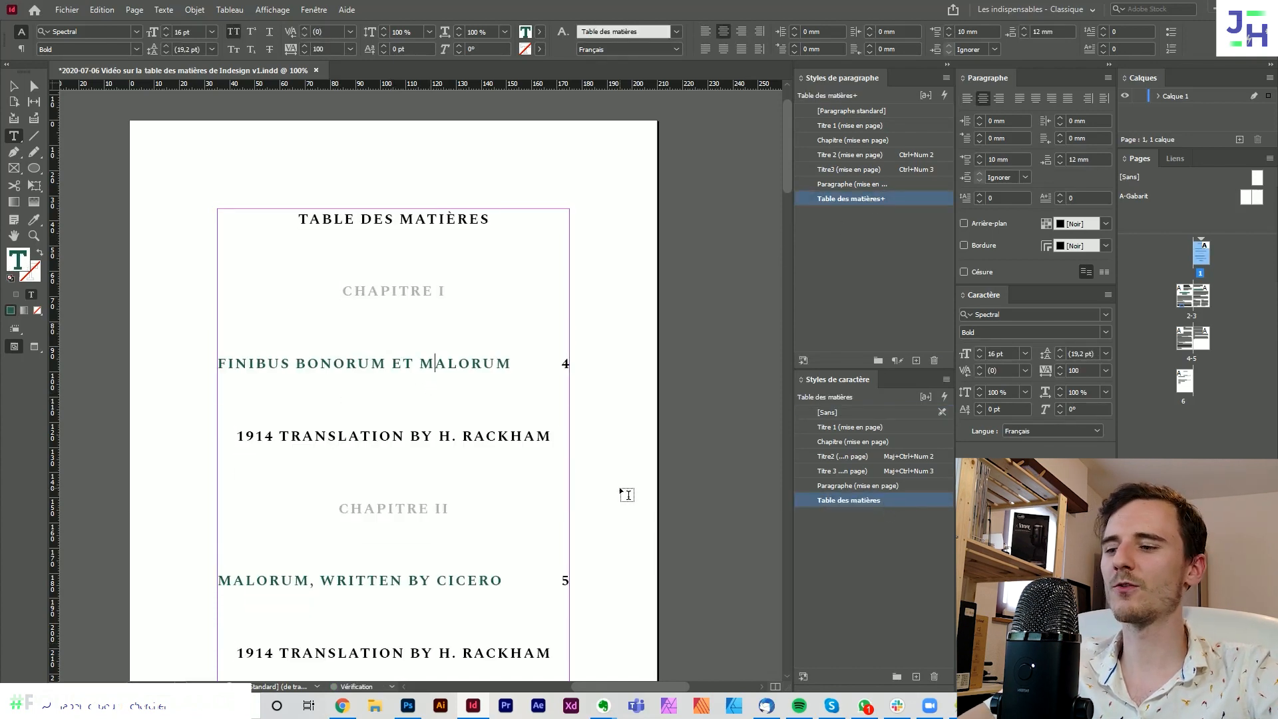
pyautogui.hotkey('ctrl', 'z')
pyautogui.hotkey('ctrl', 'z')
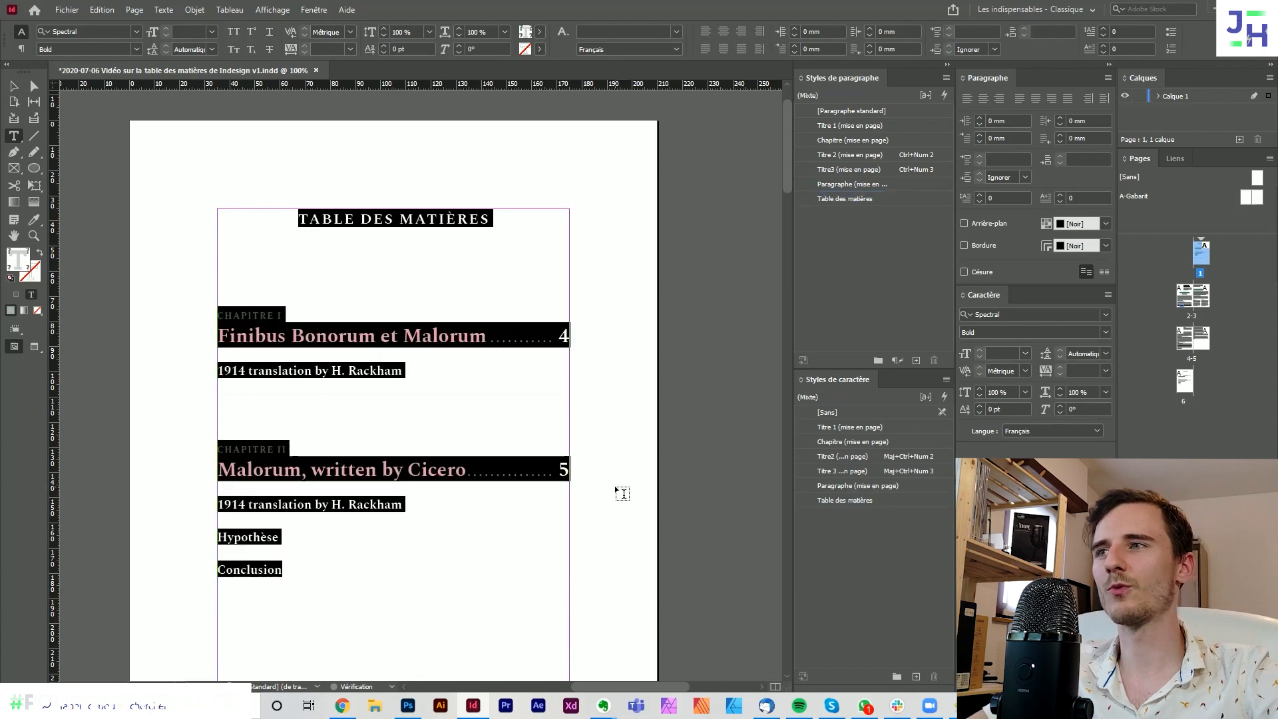
# - Create a paragraph style named "Chapitre (Table des matières)" from the "CHAPITRE I" line and copy the name's parenthesised suffix
pyautogui.click(322, 340)
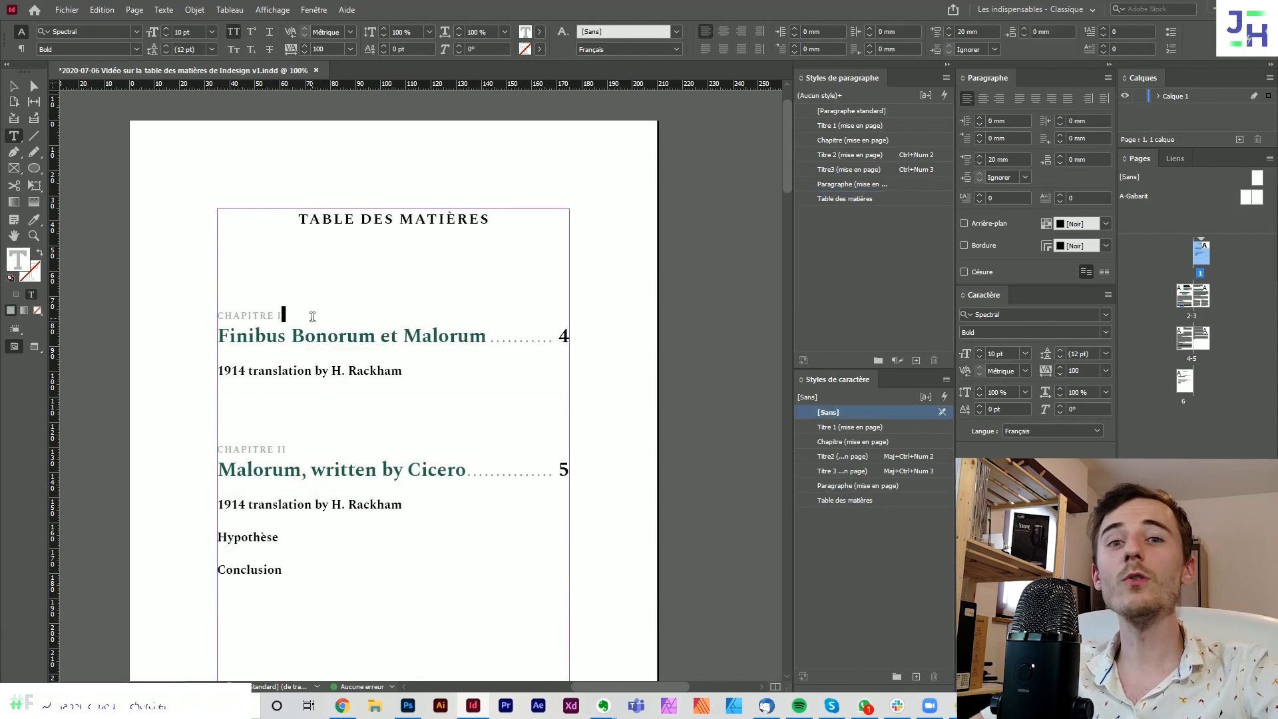
pyautogui.moveTo(319, 317); pyautogui.dragTo(195, 307)
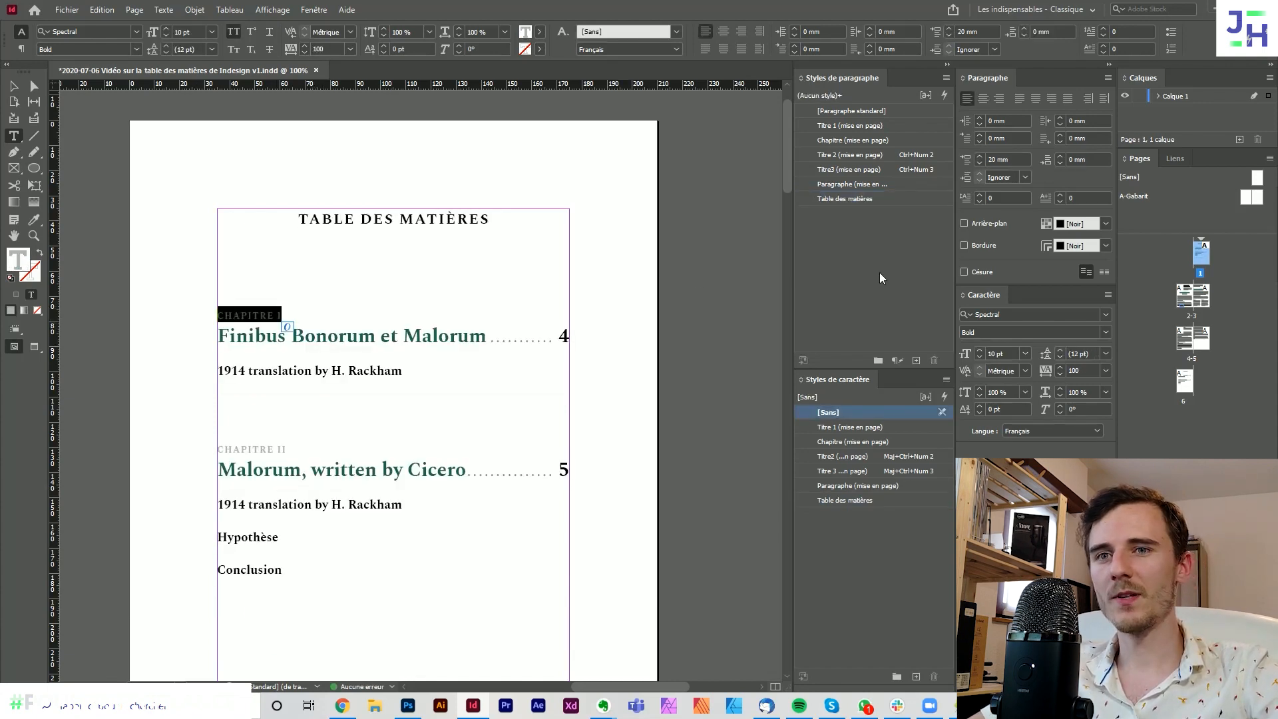
pyautogui.click(915, 360)
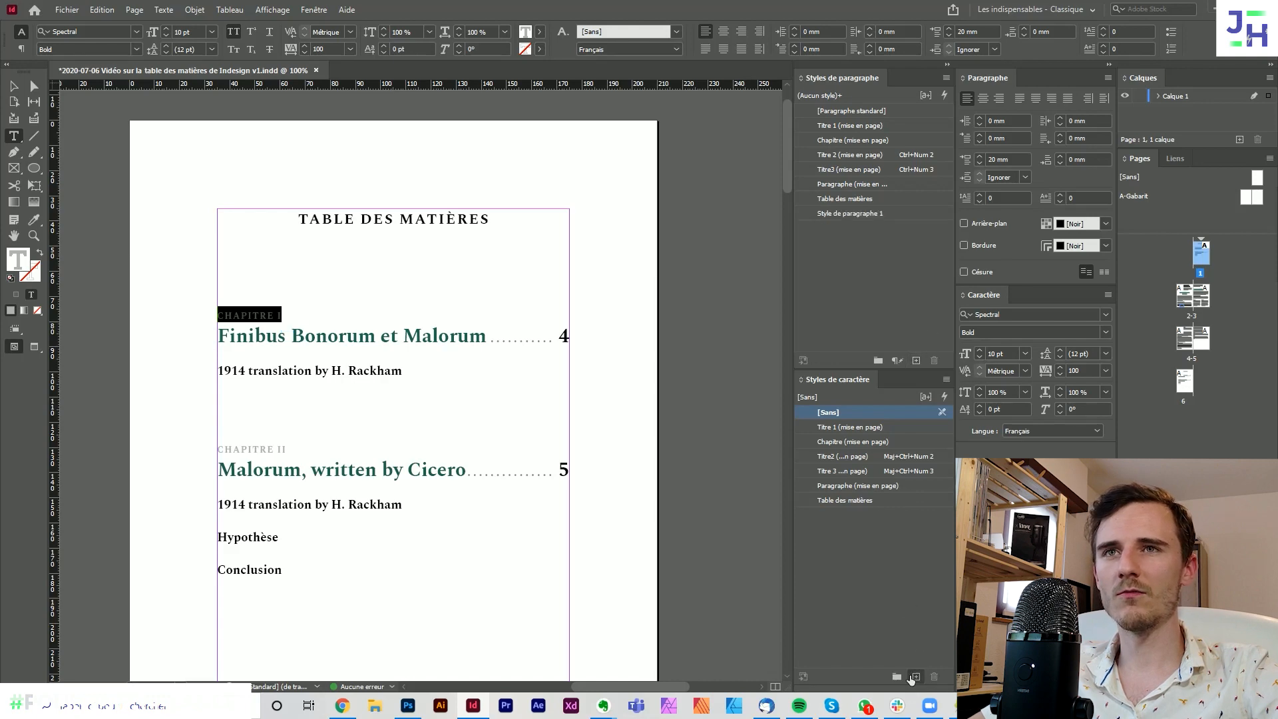
pyautogui.doubleClick(877, 213)
pyautogui.write('Chapitre')
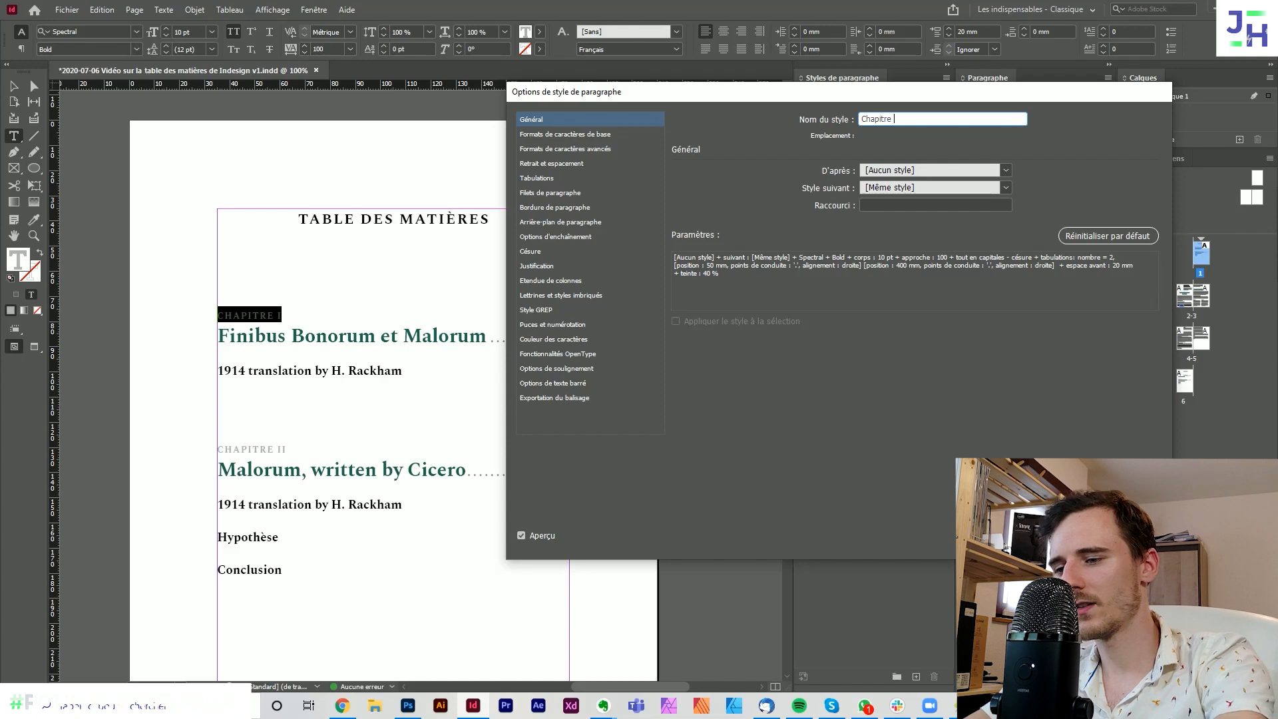
pyautogui.write(' (Table des matières)')
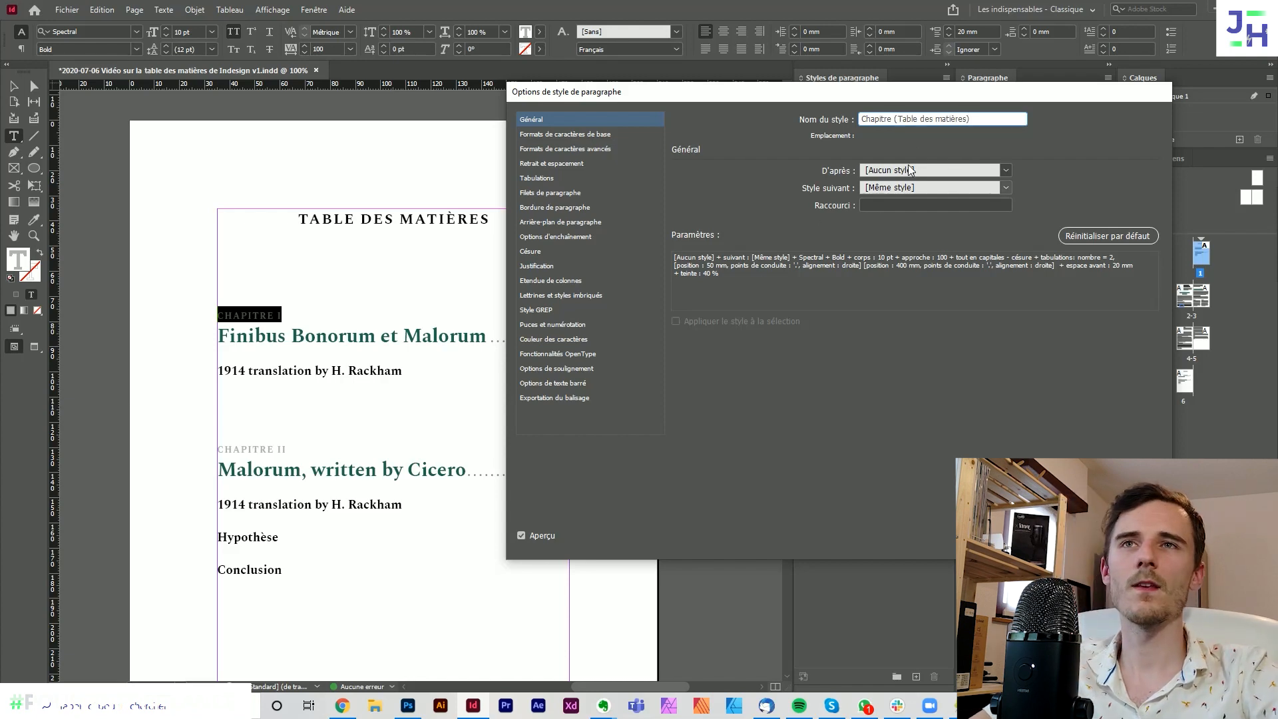
pyautogui.moveTo(890, 117); pyautogui.dragTo(989, 118)
pyautogui.hotkey('ctrl', 'c')
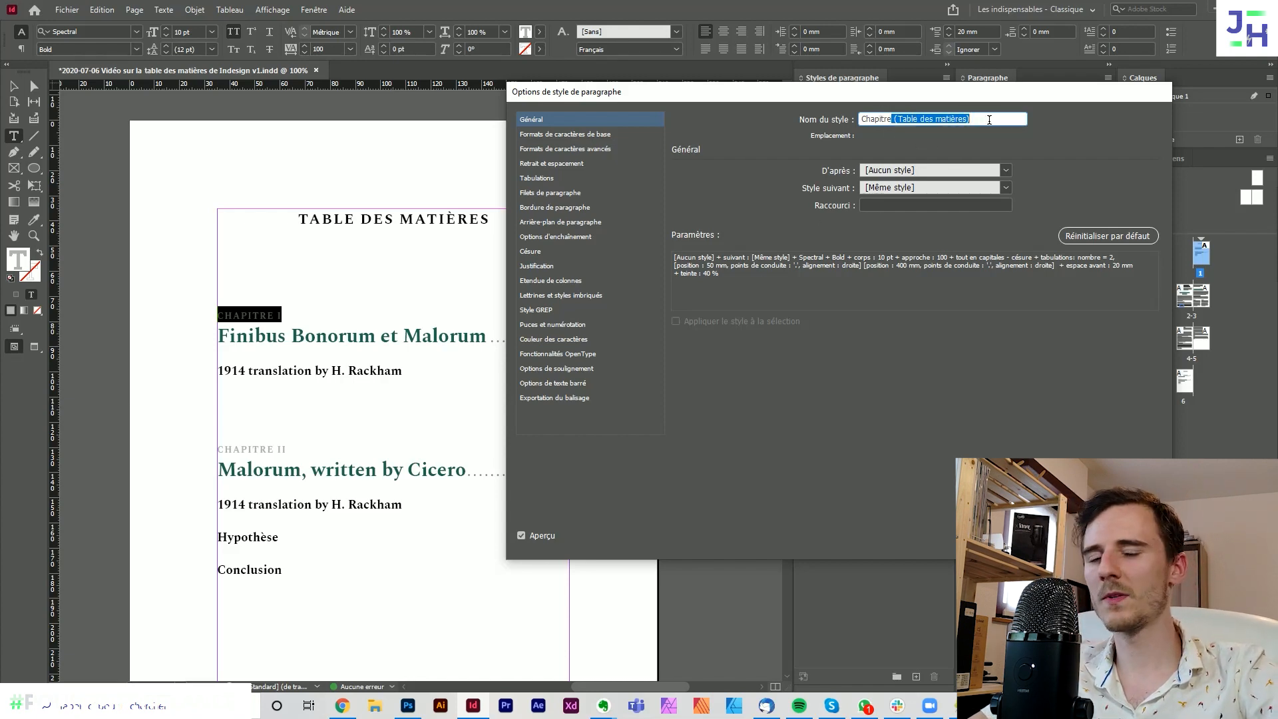
pyautogui.press('Return')
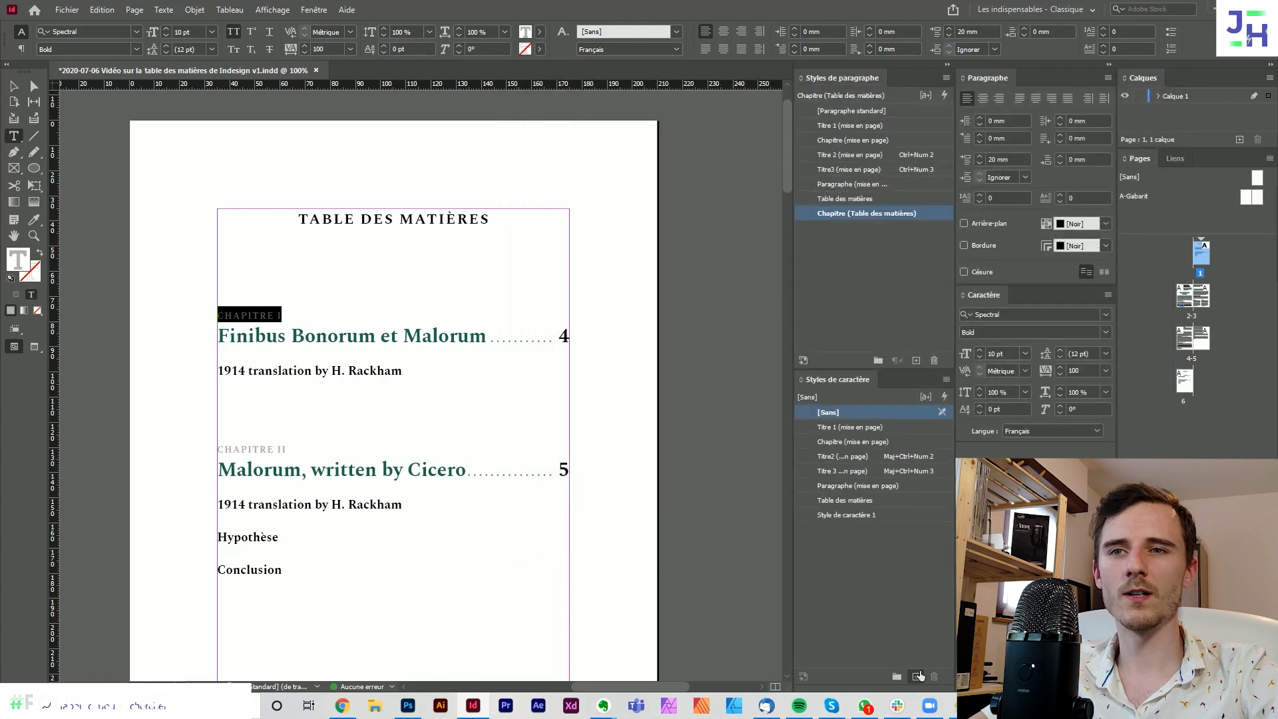
# - Name the "CHAPITRE I" line's new character style "Chapitre (Table des matières)" by reusing the copied suffix
pyautogui.doubleClick(863, 515)
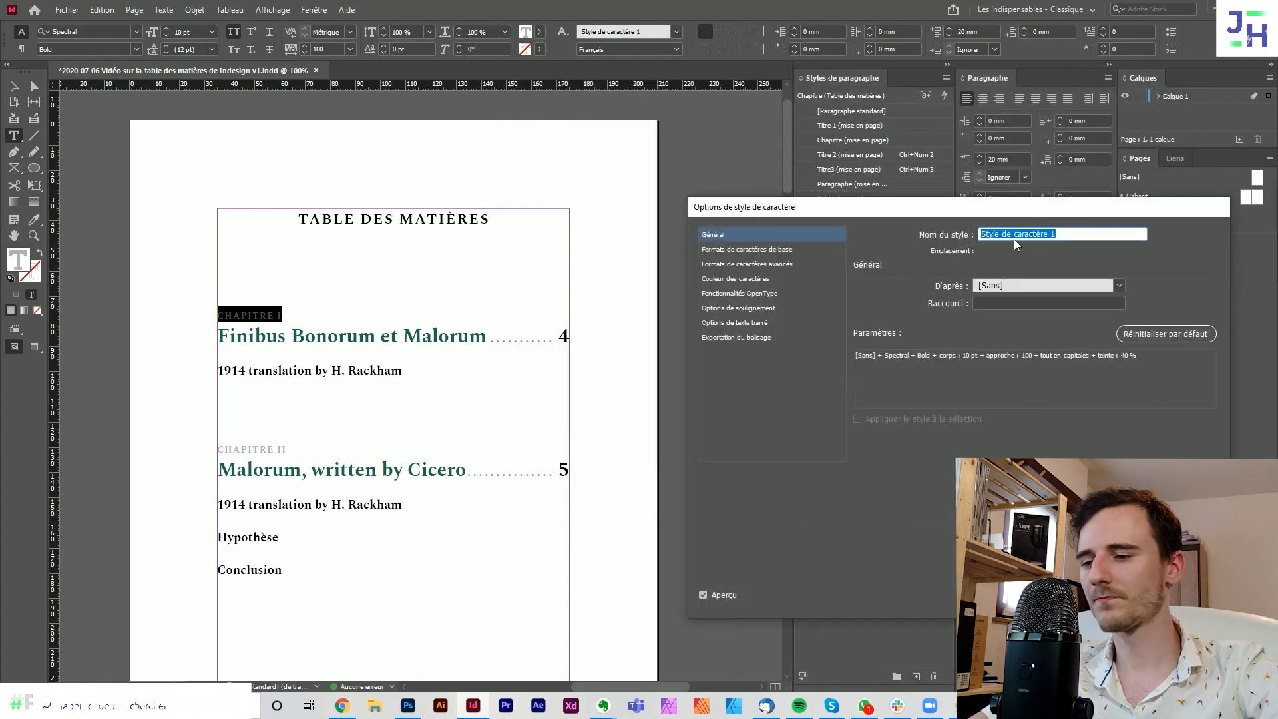
pyautogui.write('Chap')
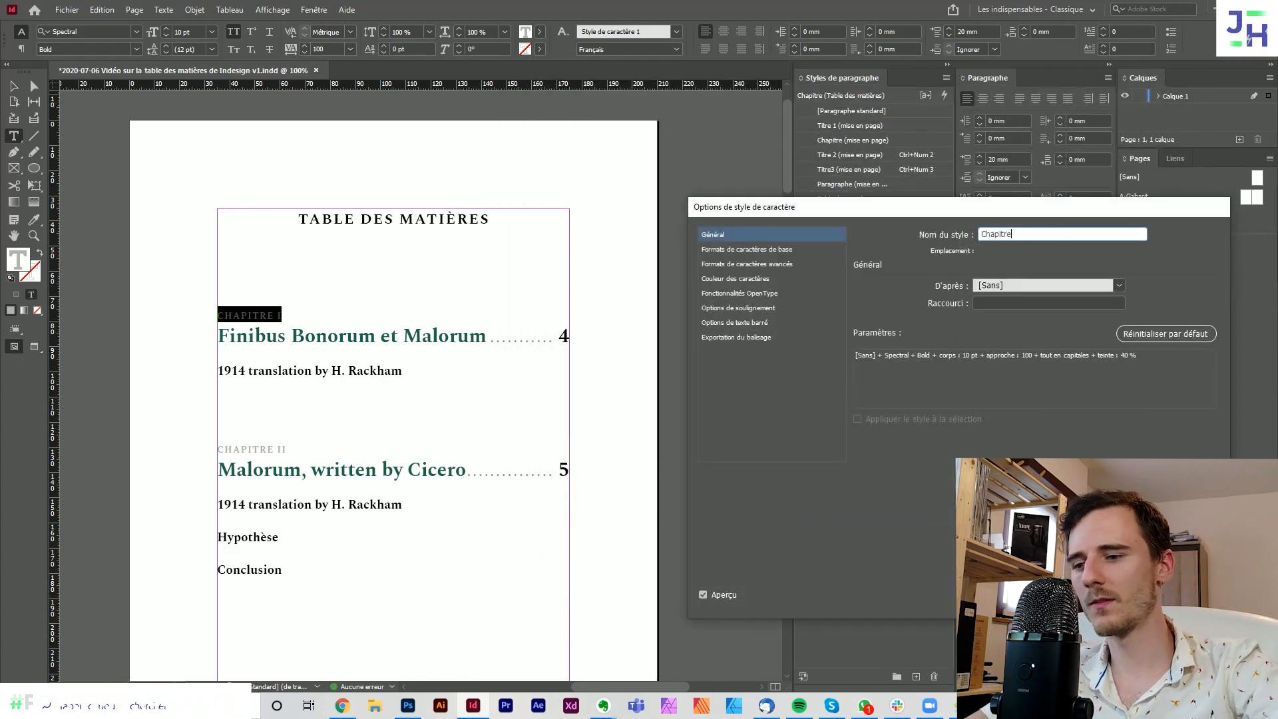
pyautogui.write('itre')
pyautogui.hotkey('ctrl', 'v')
pyautogui.press('Return')
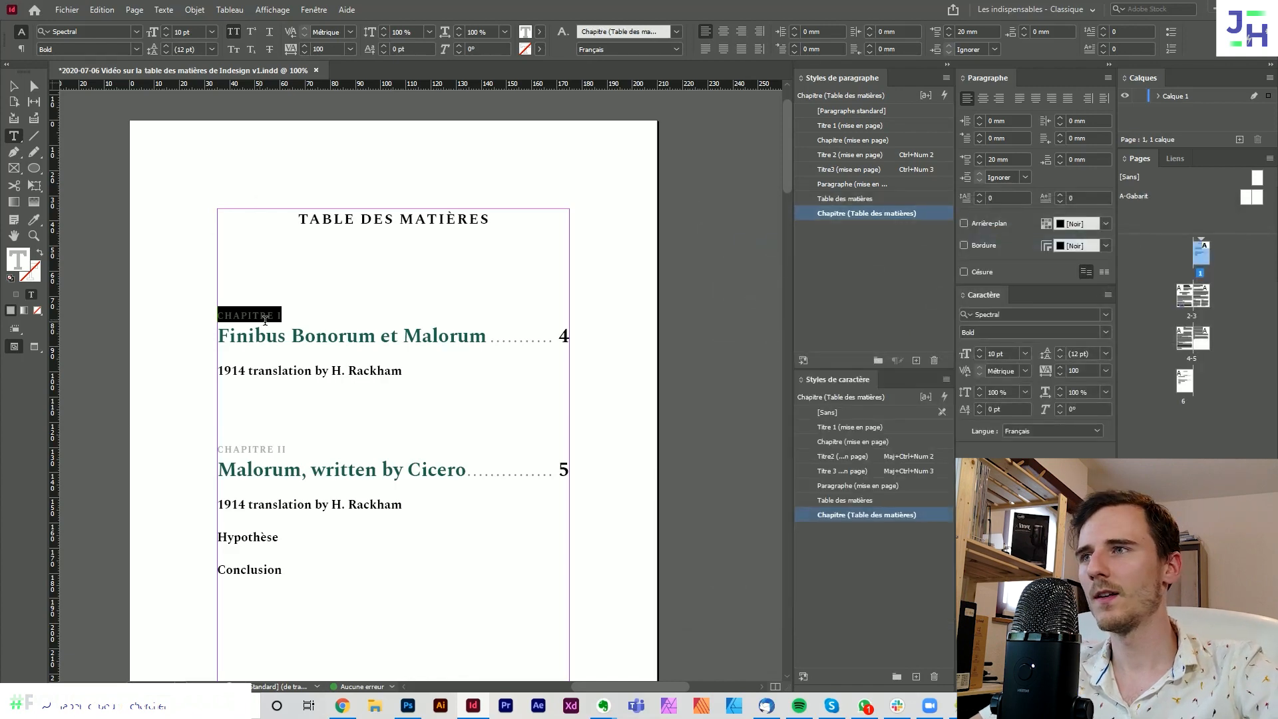
pyautogui.click(278, 334)
pyautogui.moveTo(400, 332); pyautogui.dragTo(313, 331)
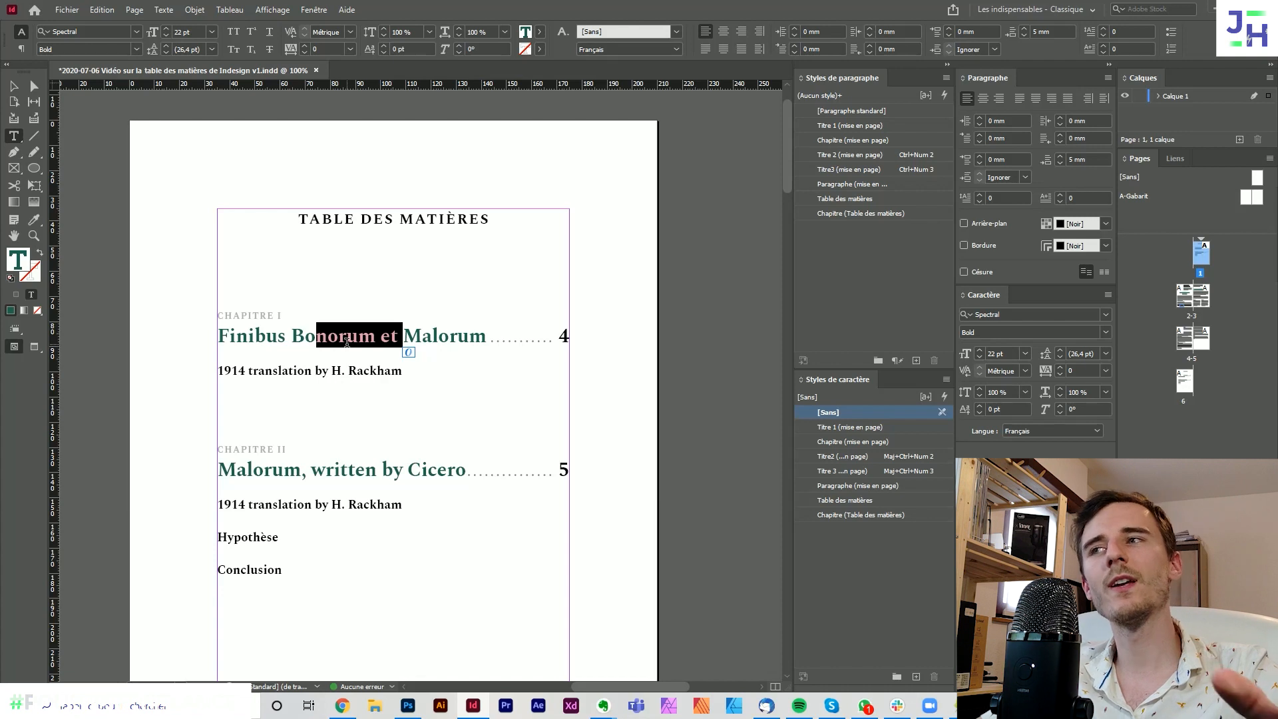
pyautogui.click(347, 342)
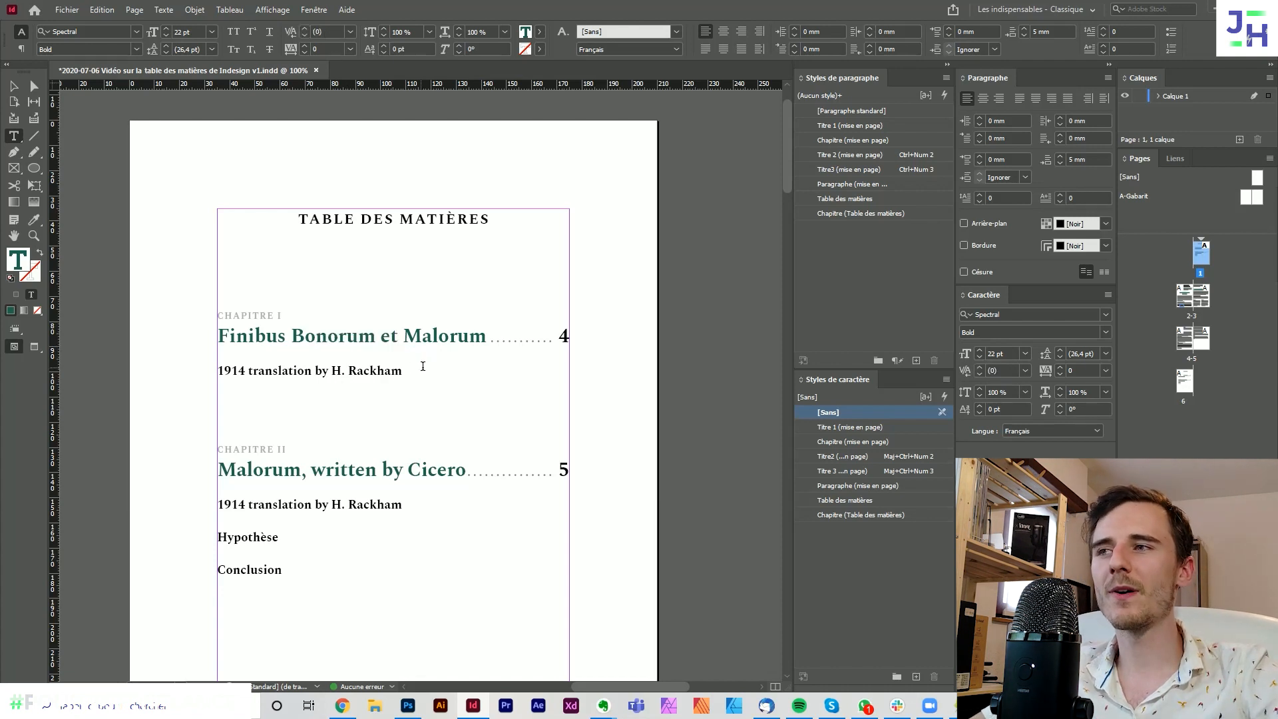
# - Create new paragraph and character styles from the 1914 translation entry under Chapitre I and open the paragraph style's options
pyautogui.moveTo(421, 365); pyautogui.dragTo(199, 360)
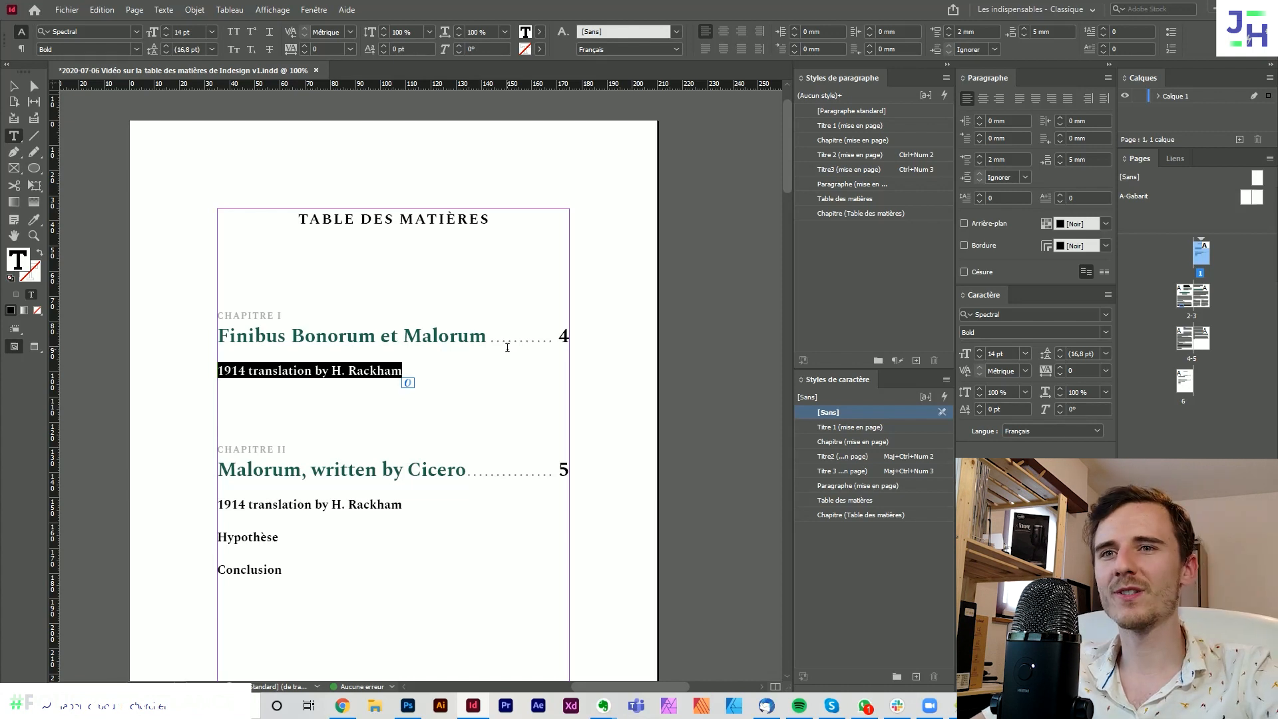
pyautogui.click(916, 360)
pyautogui.doubleClick(872, 228)
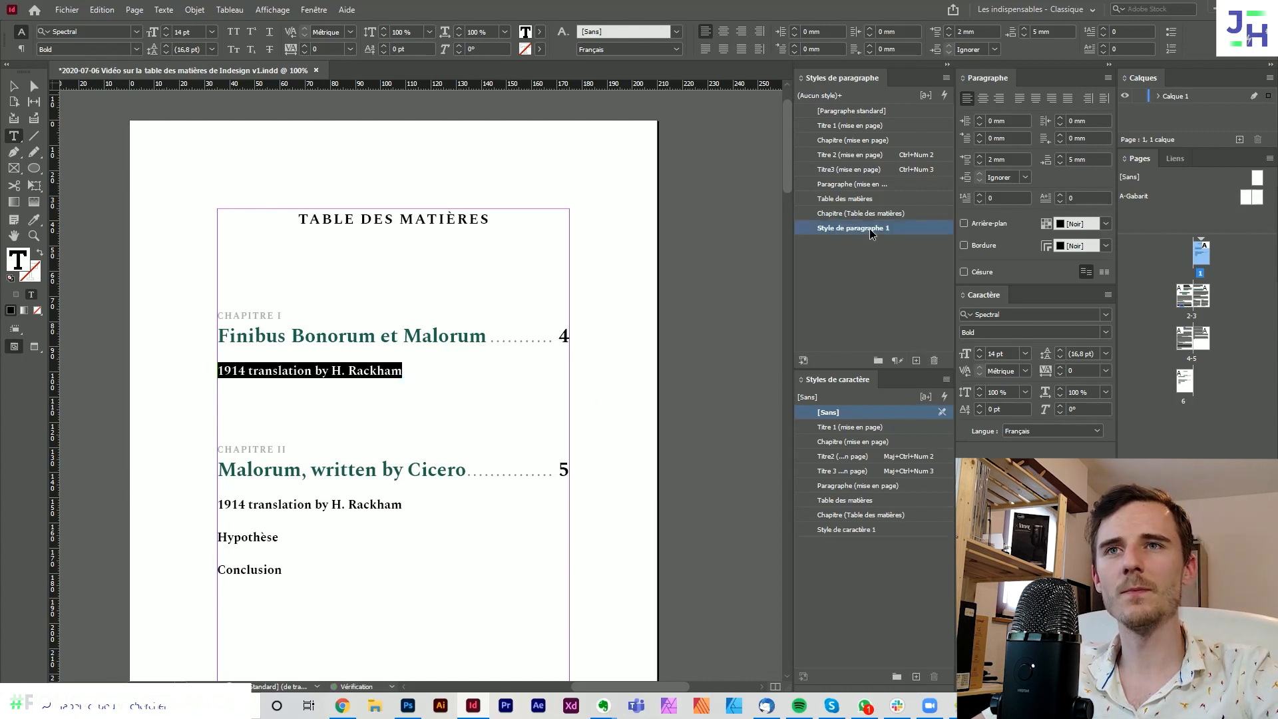
# - Rename the new paragraph style as "Titre 3 (Table des matières)"
pyautogui.write('Titr')
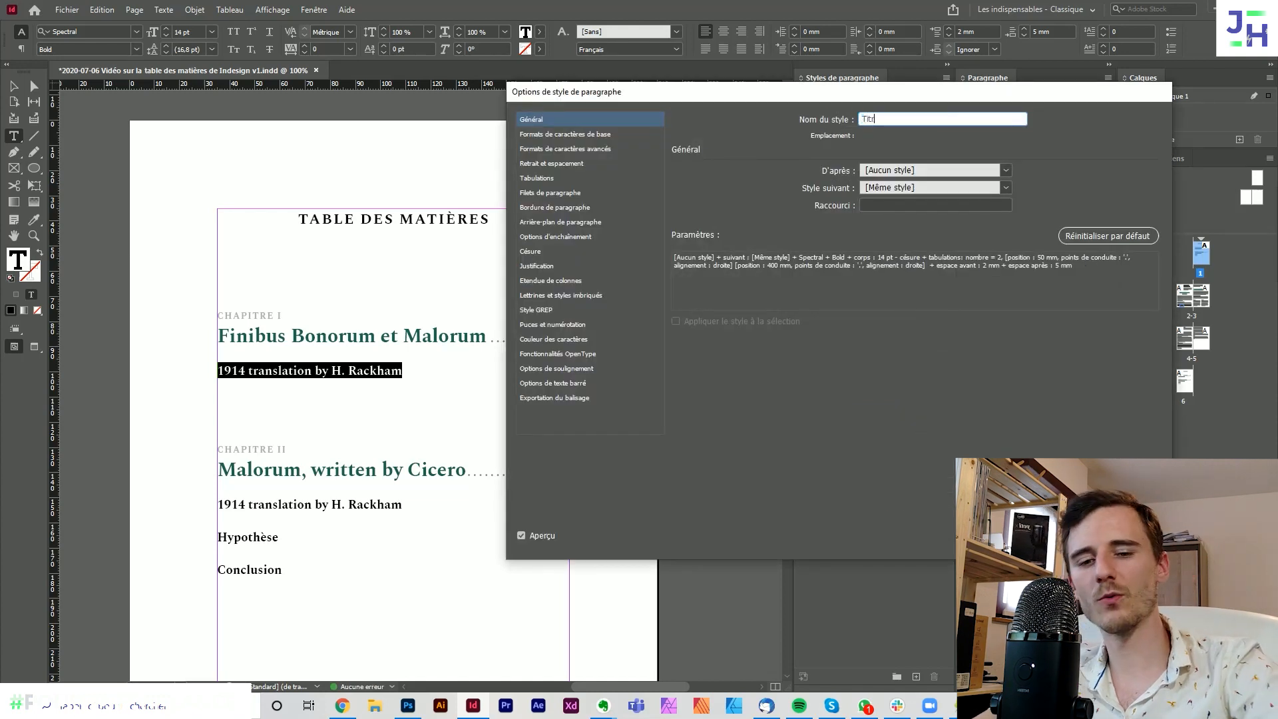
pyautogui.write('e 3 (Table des matières)')
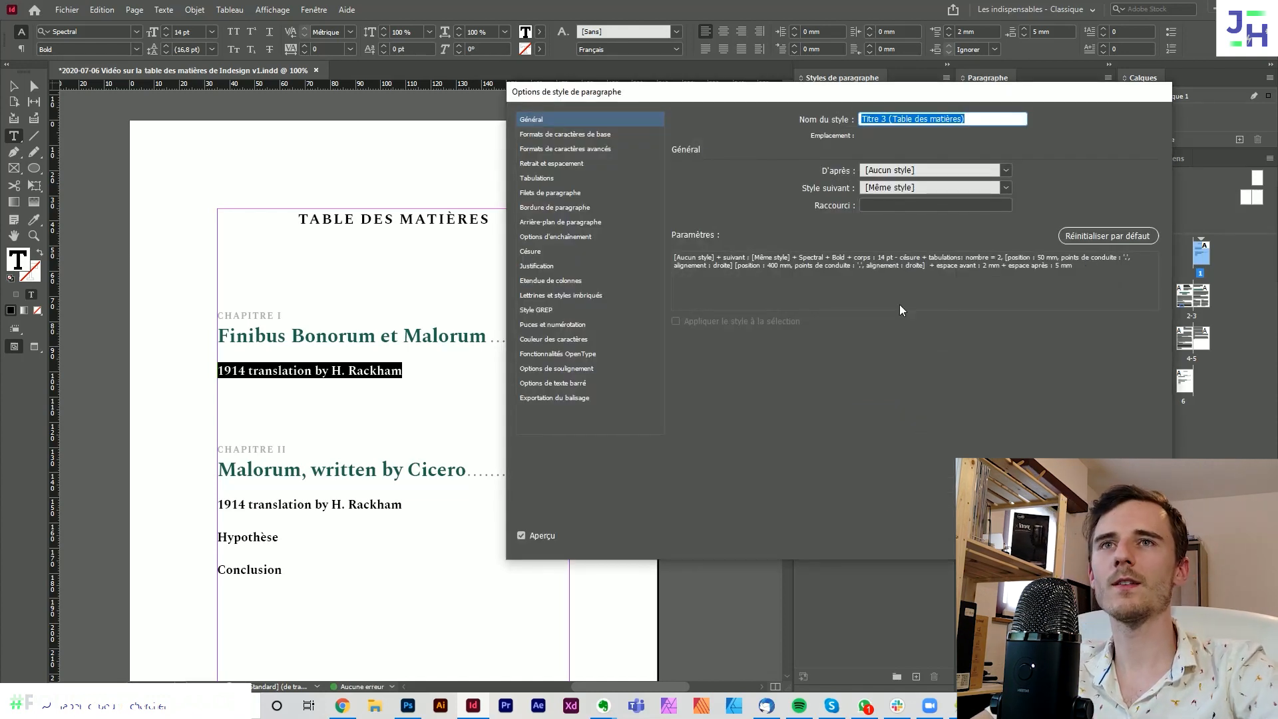
pyautogui.press('Return')
# - Rename the new character style as "Titre 3 (Table des matières)"
pyautogui.doubleClick(883, 531)
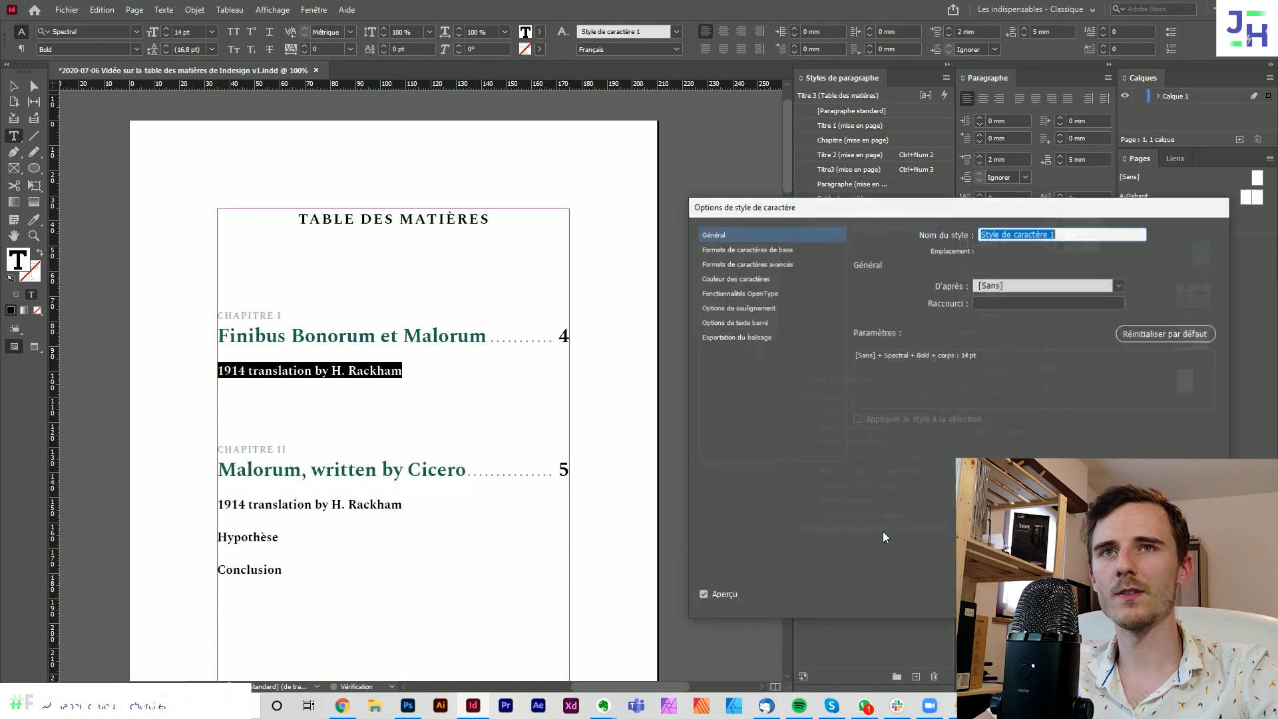
pyautogui.write('Titre ')
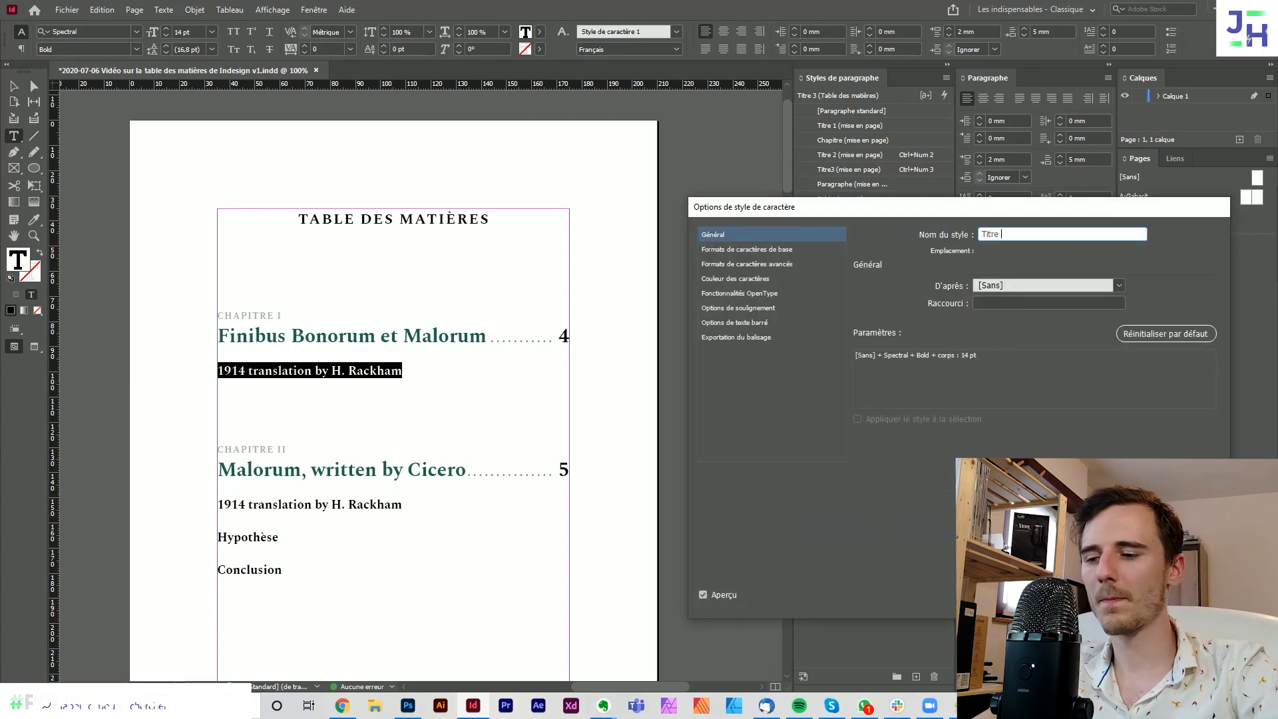
pyautogui.write('3')
pyautogui.hotkey('ctrl', 'v')
pyautogui.press('Return')
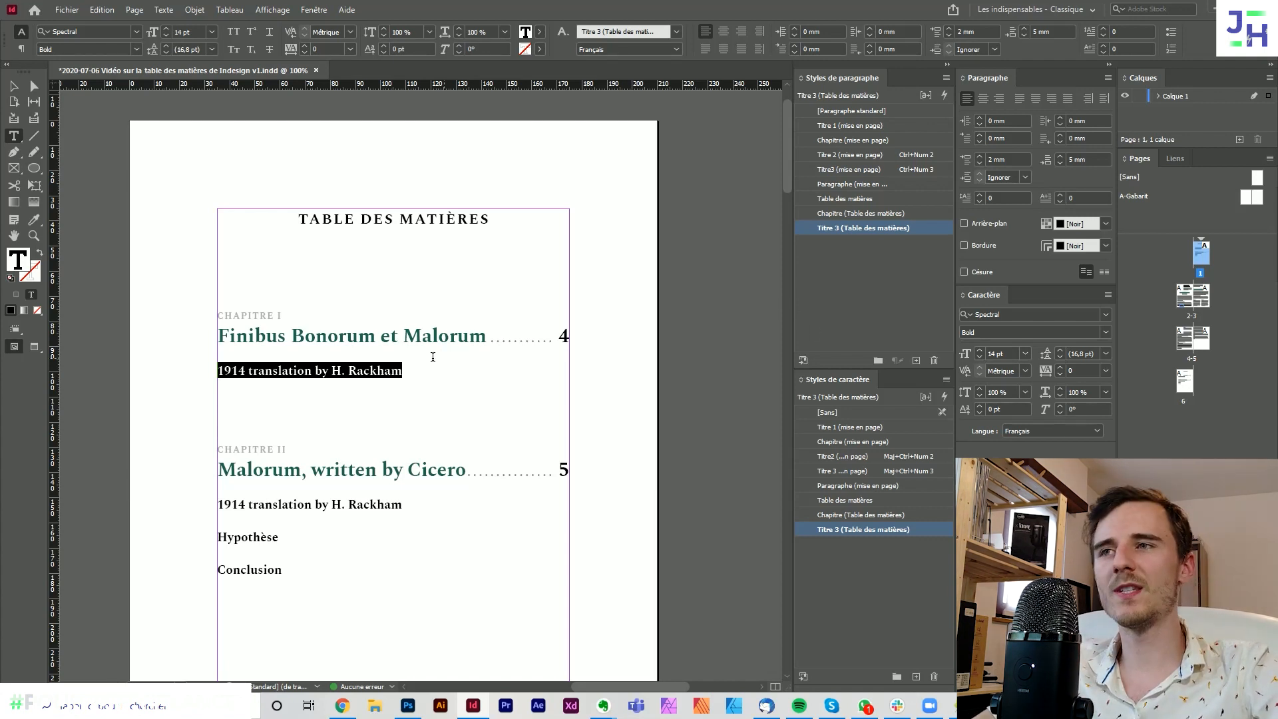
# - Remove the dot leader and page number after the "Finibus Bonorum et Malorum" heading in the table of contents
pyautogui.click(422, 340)
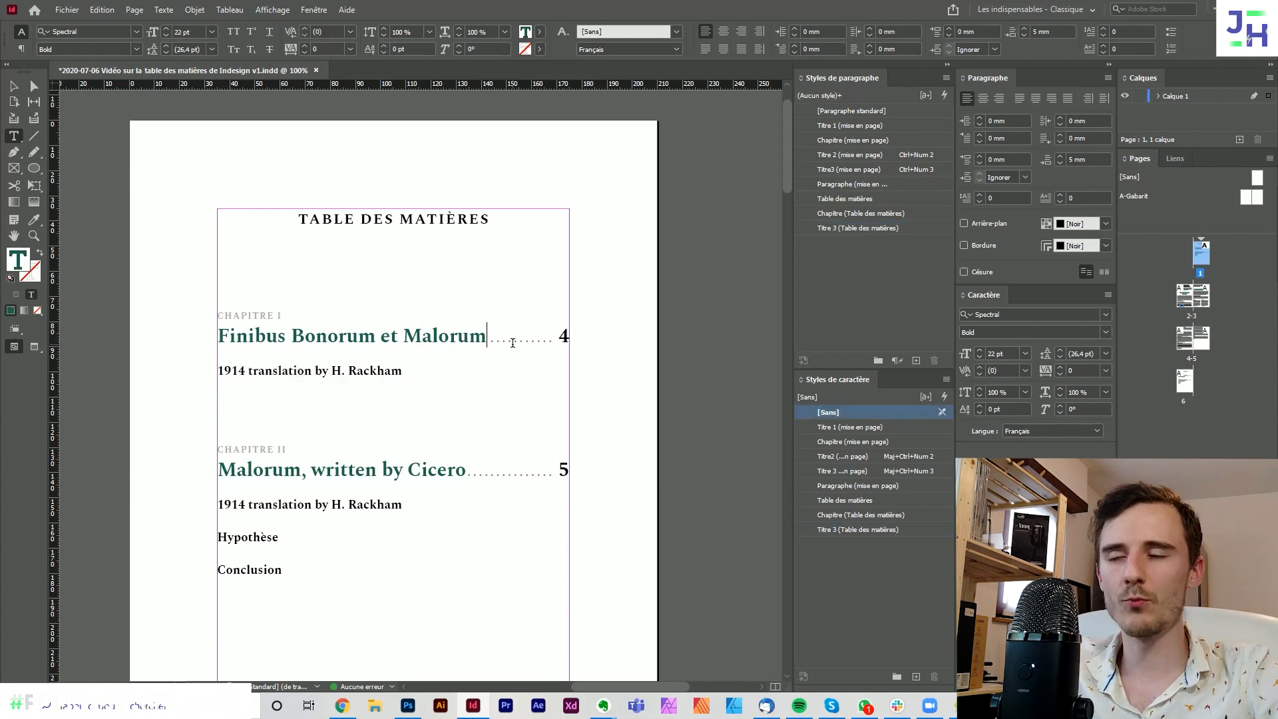
pyautogui.press('Delete')
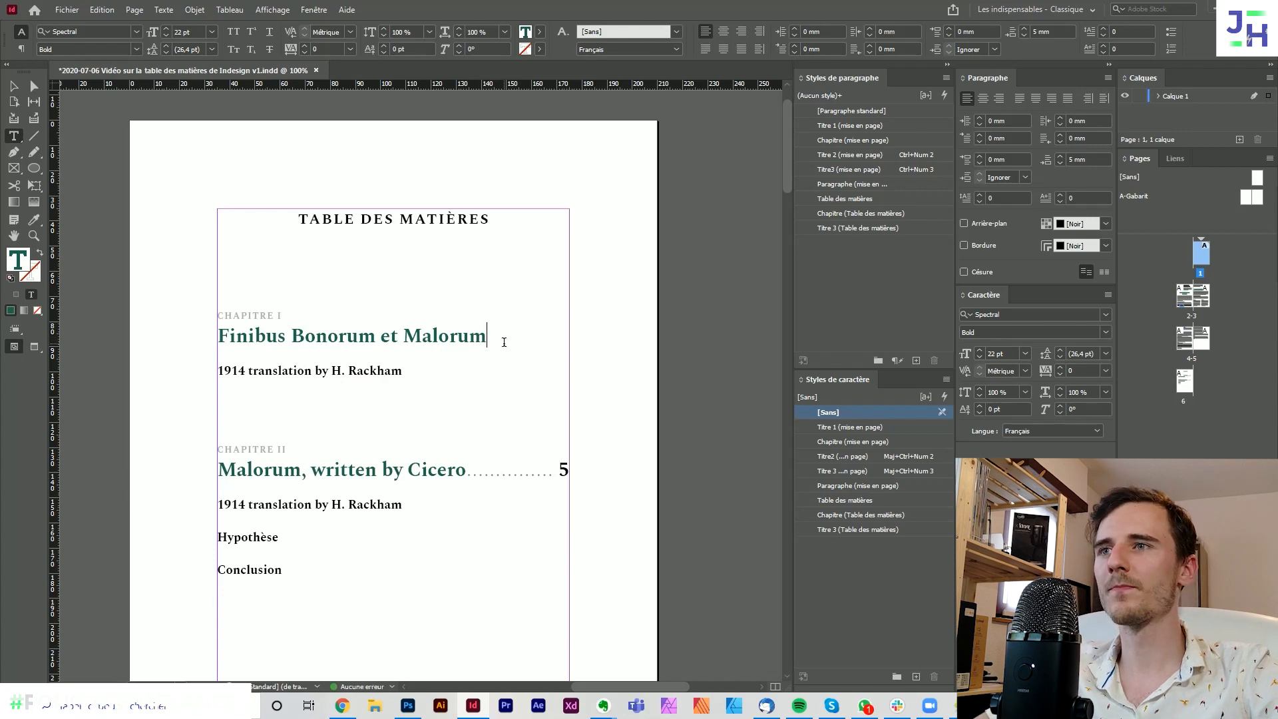
pyautogui.moveTo(480, 337); pyautogui.dragTo(178, 338)
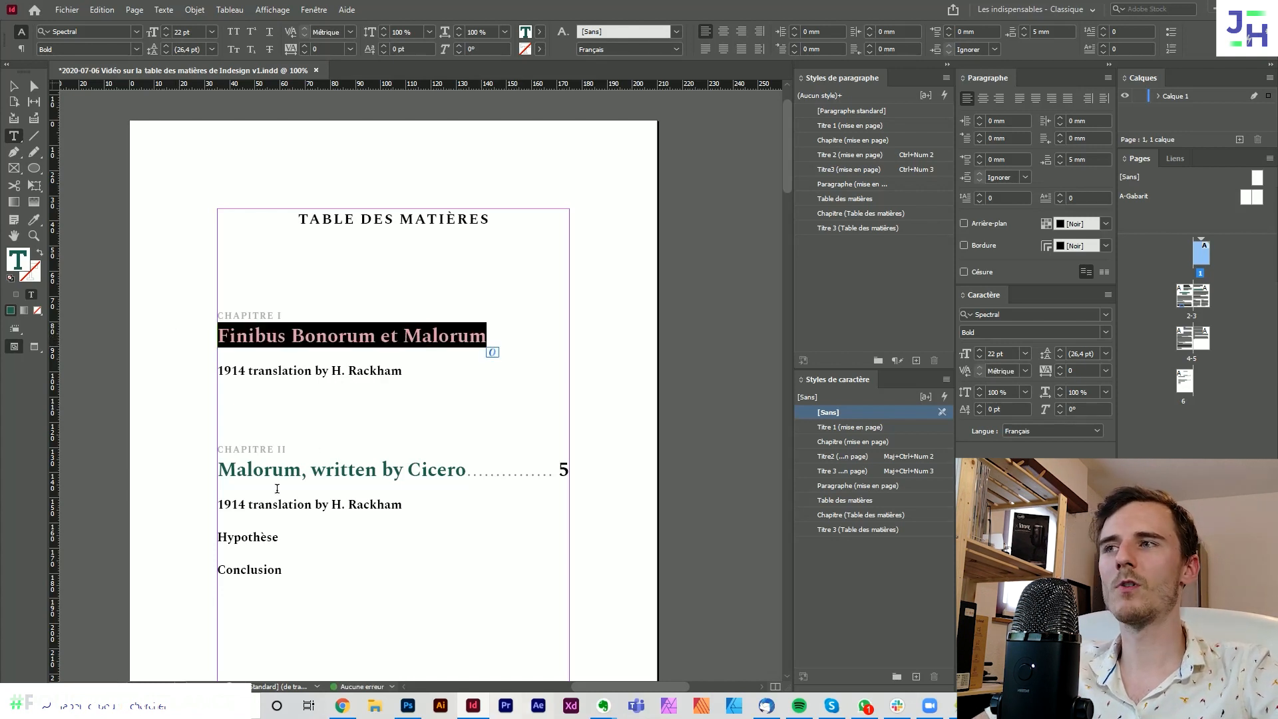
pyautogui.press('Right')
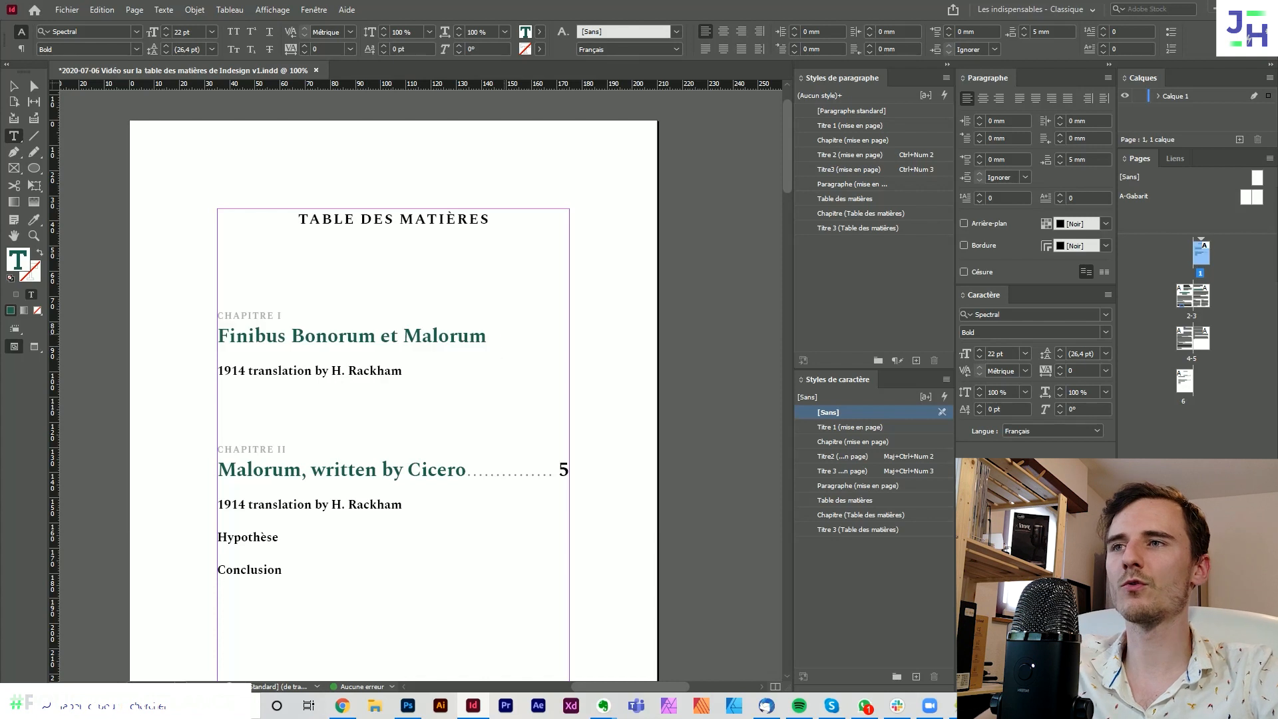
pyautogui.press('BackSpace')
pyautogui.write('m')
# - Create a new paragraph style and a new character style from the "Finibus Bonorum et Malorum" heading text
pyautogui.hotkey('shift', 'Left')
pyautogui.hotkey('shift', 'Left')
pyautogui.hotkey('shift', 'Left')
pyautogui.hotkey('shift', 'Left')
pyautogui.hotkey('shift', 'Left')
pyautogui.hotkey('shift', 'Left')
pyautogui.hotkey('shift', 'Left')
pyautogui.hotkey('shift', 'Left')
pyautogui.hotkey('shift', 'Left')
pyautogui.hotkey('shift', 'Left')
pyautogui.hotkey('shift', 'Left')
pyautogui.hotkey('shift', 'Left')
pyautogui.hotkey('shift', 'Left')
pyautogui.hotkey('shift', 'Left')
pyautogui.hotkey('shift', 'Left')
pyautogui.hotkey('shift', 'Left')
pyautogui.hotkey('shift', 'Left')
pyautogui.hotkey('shift', 'Left')
pyautogui.hotkey('shift', 'Left')
pyautogui.hotkey('shift', 'Left')
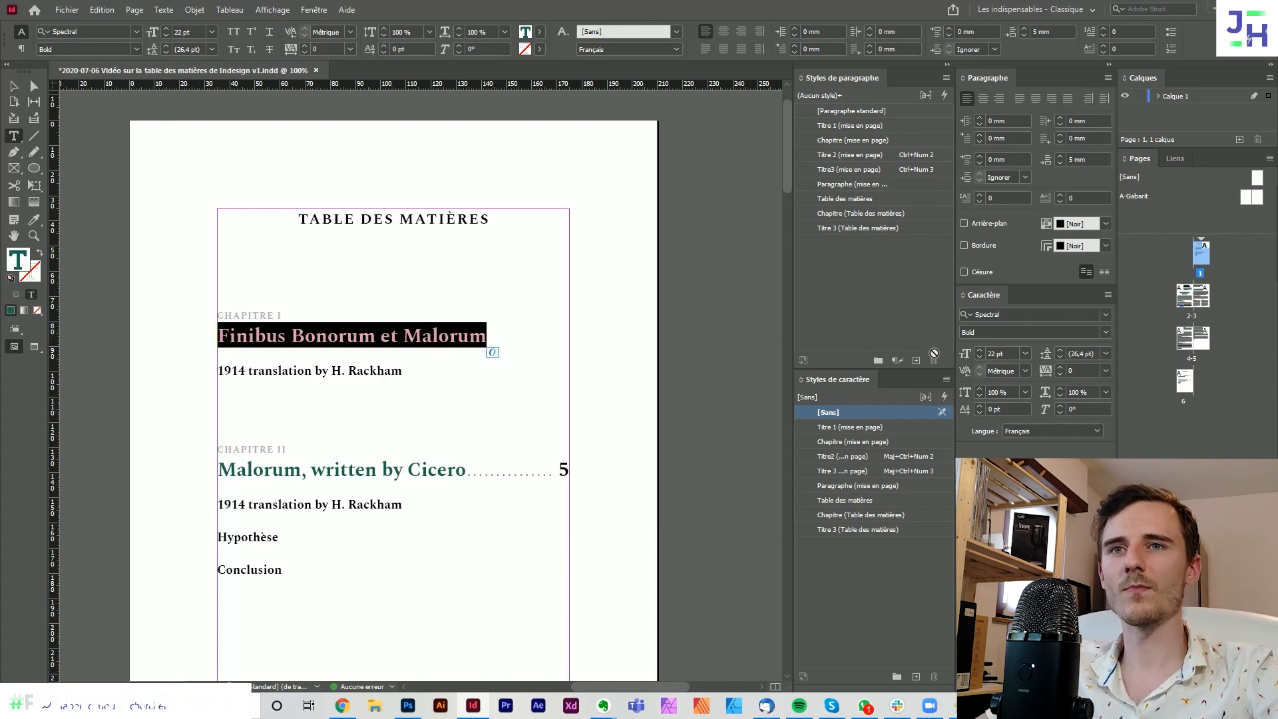
pyautogui.click(915, 360)
pyautogui.click(916, 676)
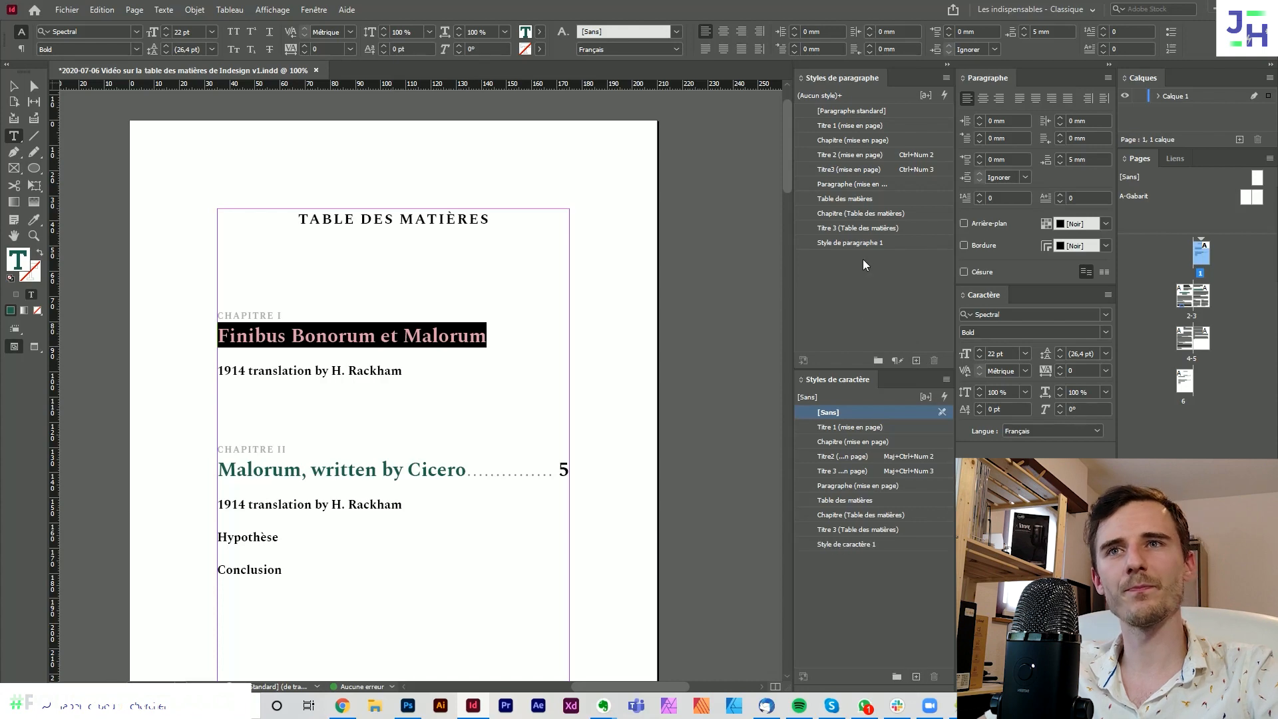
# - Name the new paragraph style "Titre 2 (Table des matières)"
pyautogui.doubleClick(865, 243)
pyautogui.write('T')
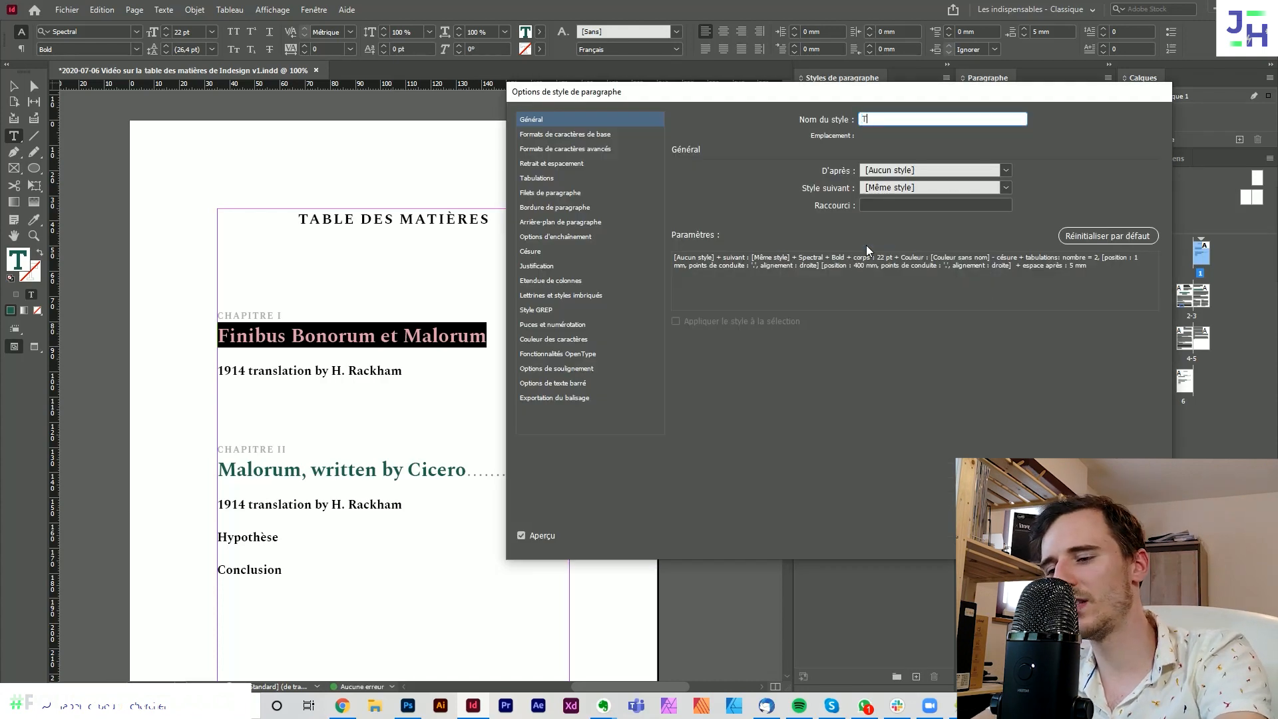
pyautogui.write('itre 2 (Table des matières)')
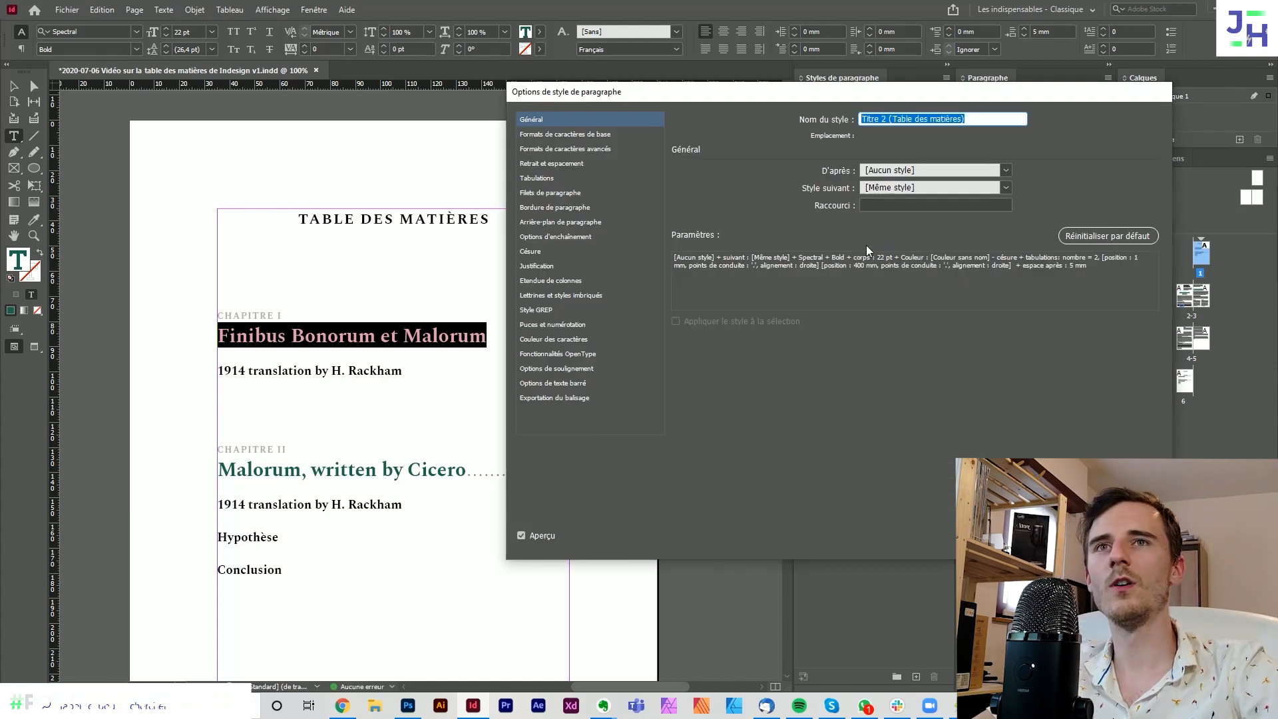
pyautogui.press('Return')
# - Name the new character style "Titre 2 (Table des matières)"
pyautogui.doubleClick(847, 545)
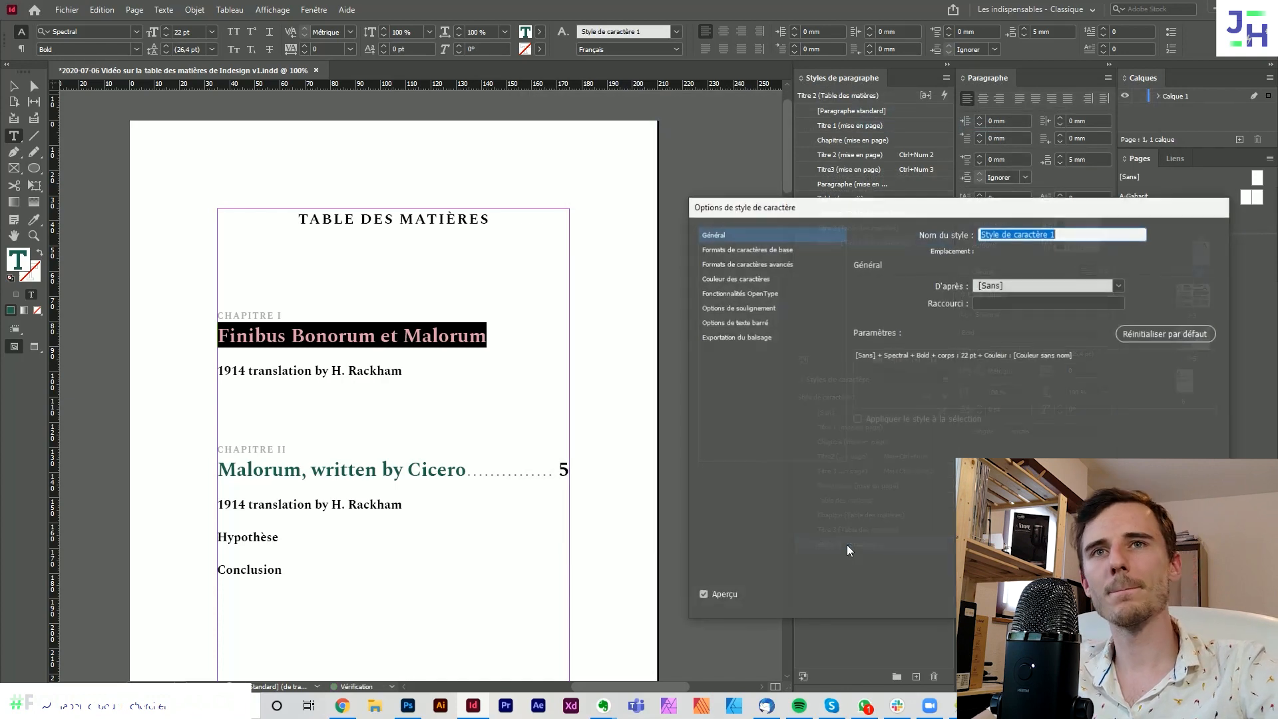
pyautogui.write('Titre')
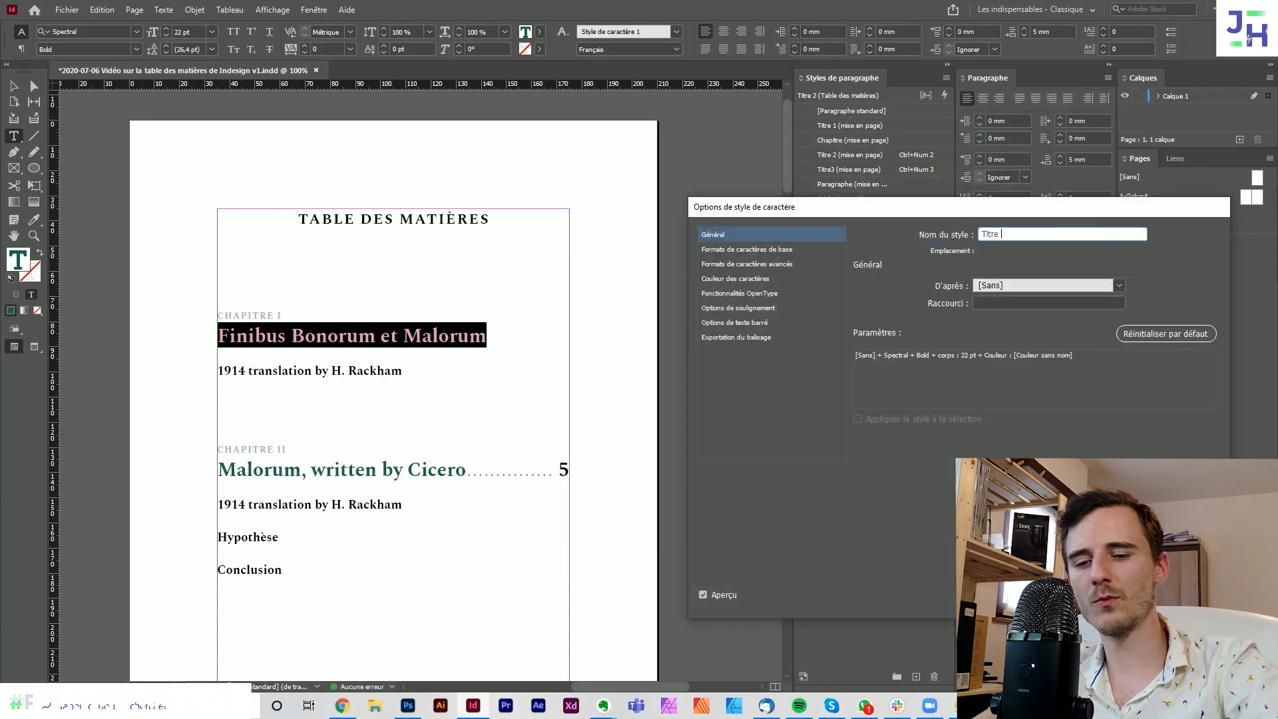
pyautogui.write(' 2')
pyautogui.write('(Table des matières)')
pyautogui.press('Return')
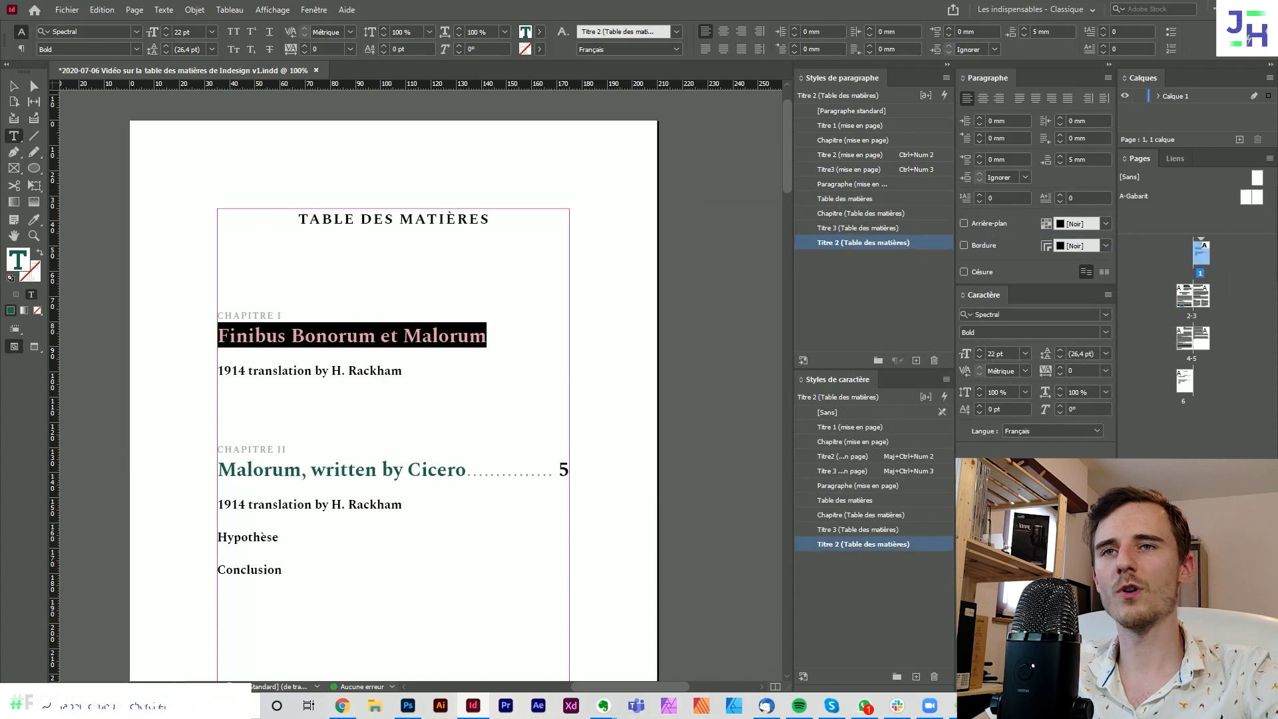
# - In the "Titre 2 (Table des matières)" paragraph style, set the right-aligned tab stop to 1 mm with a "." leader
pyautogui.click(422, 335)
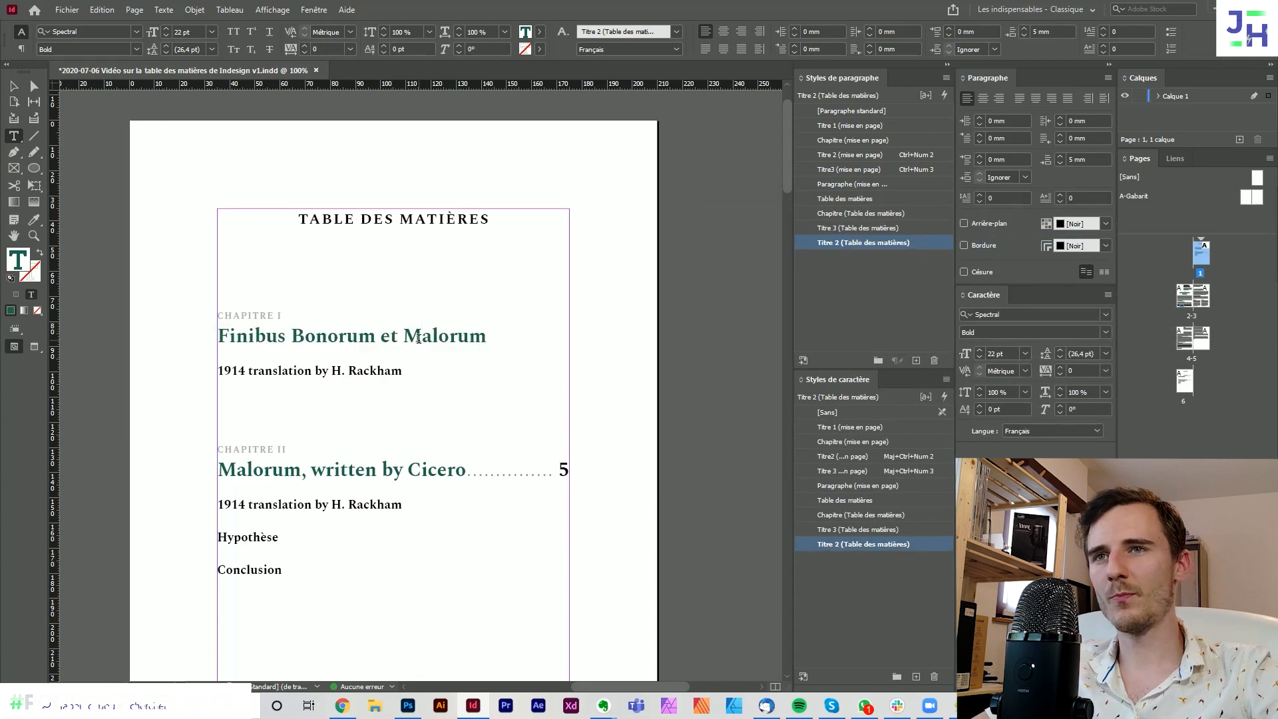
pyautogui.moveTo(501, 329); pyautogui.dragTo(216, 333)
pyautogui.doubleClick(888, 243)
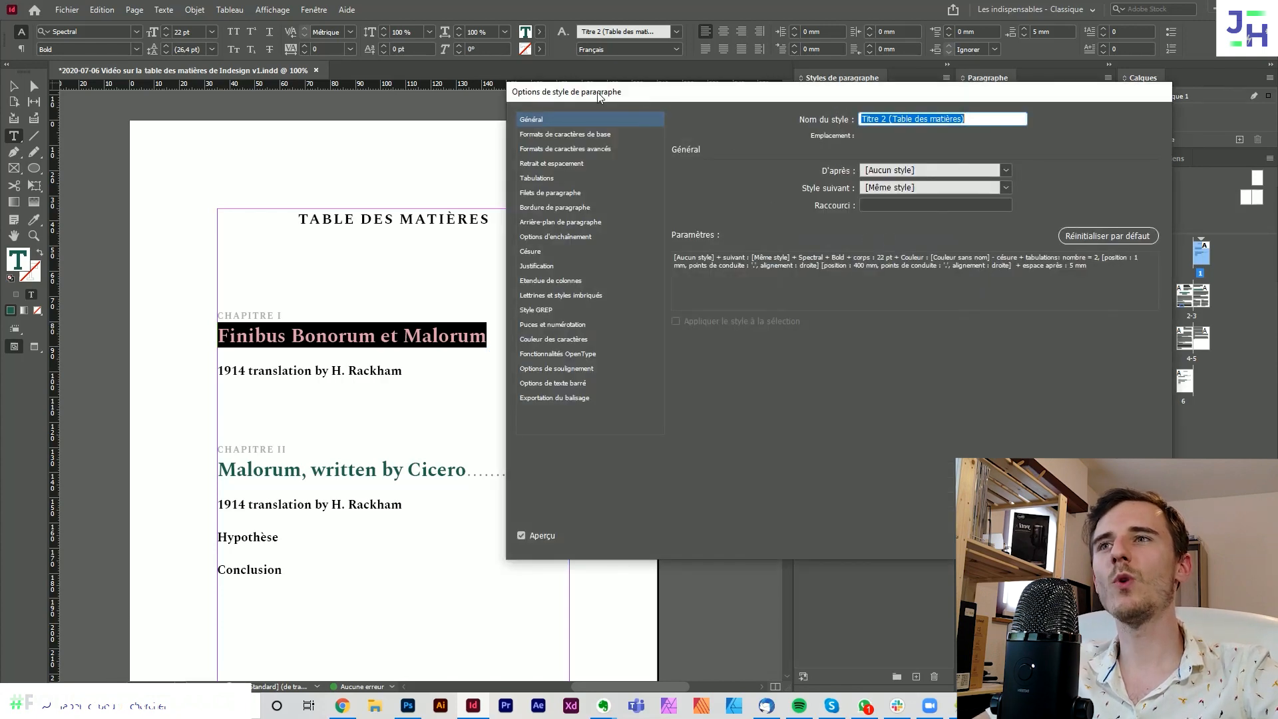
pyautogui.click(531, 177)
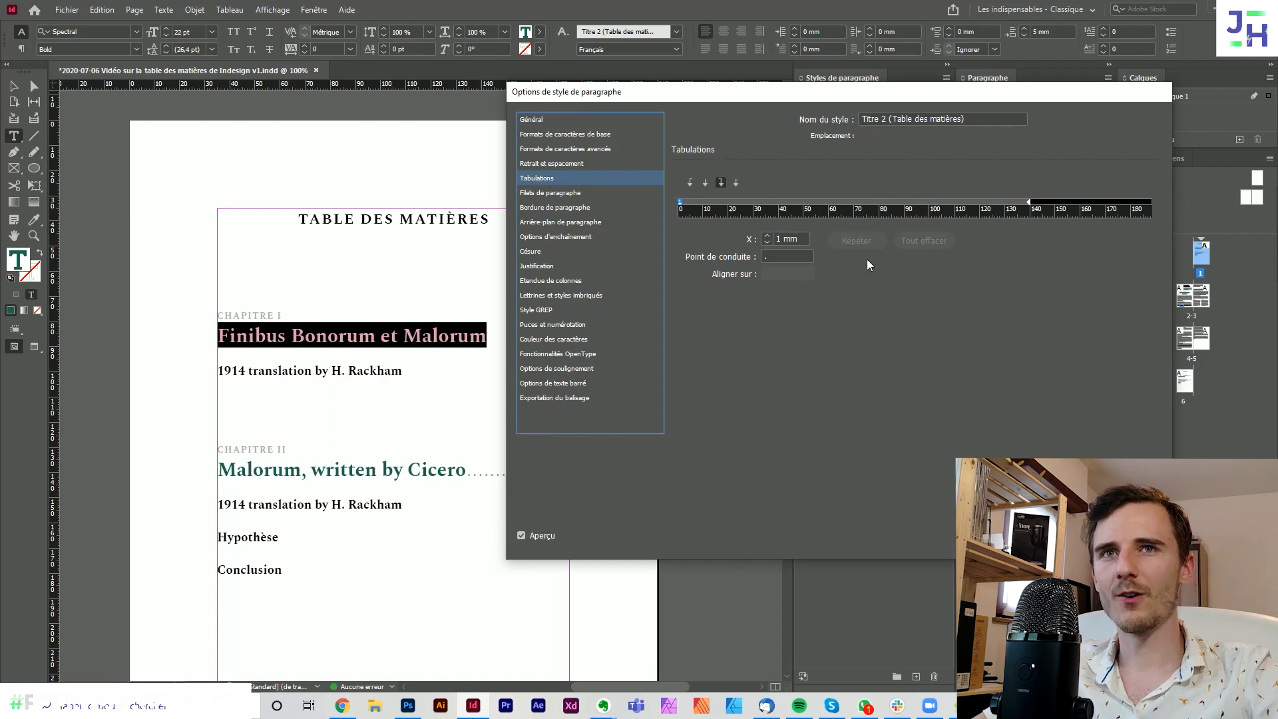
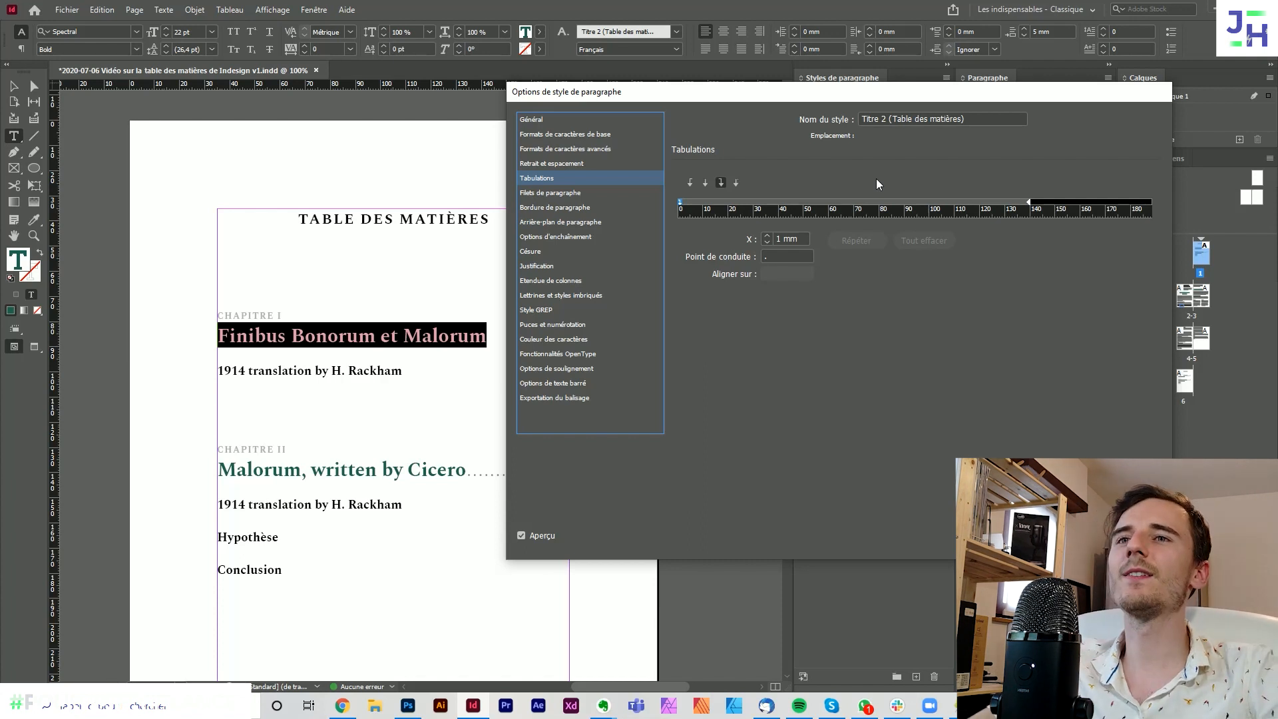
pyautogui.click(766, 244)
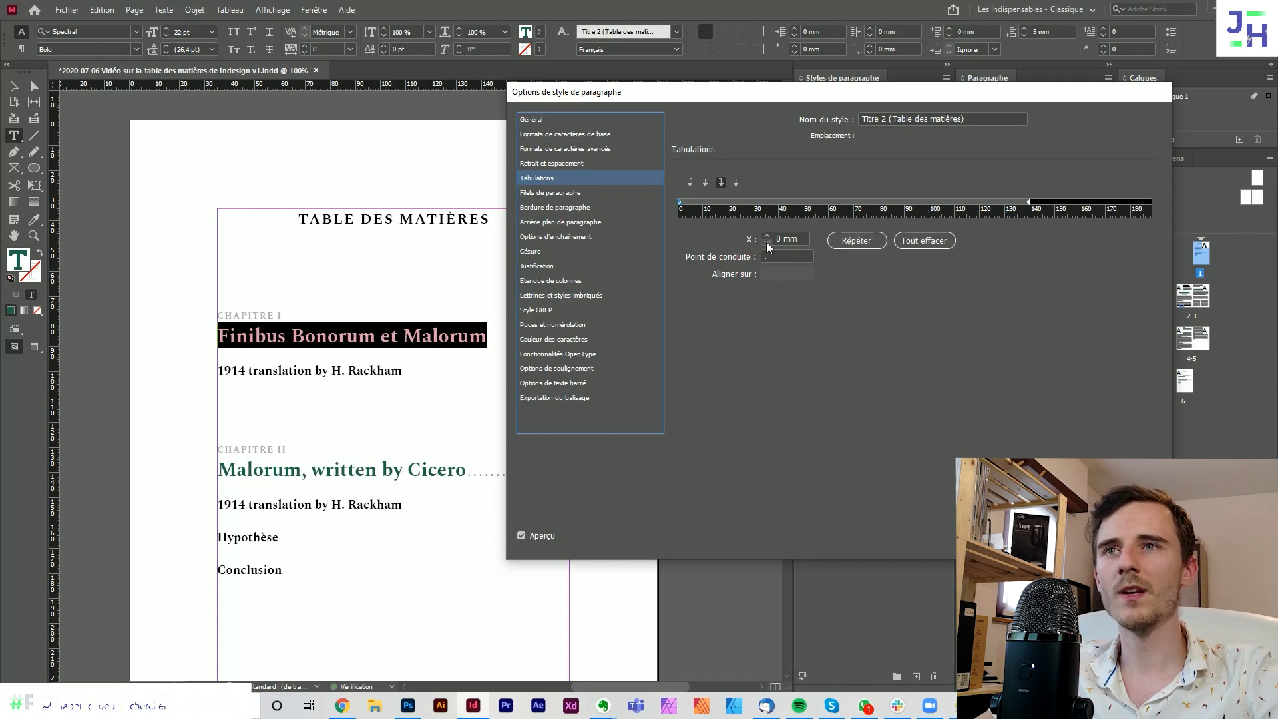
pyautogui.click(690, 183)
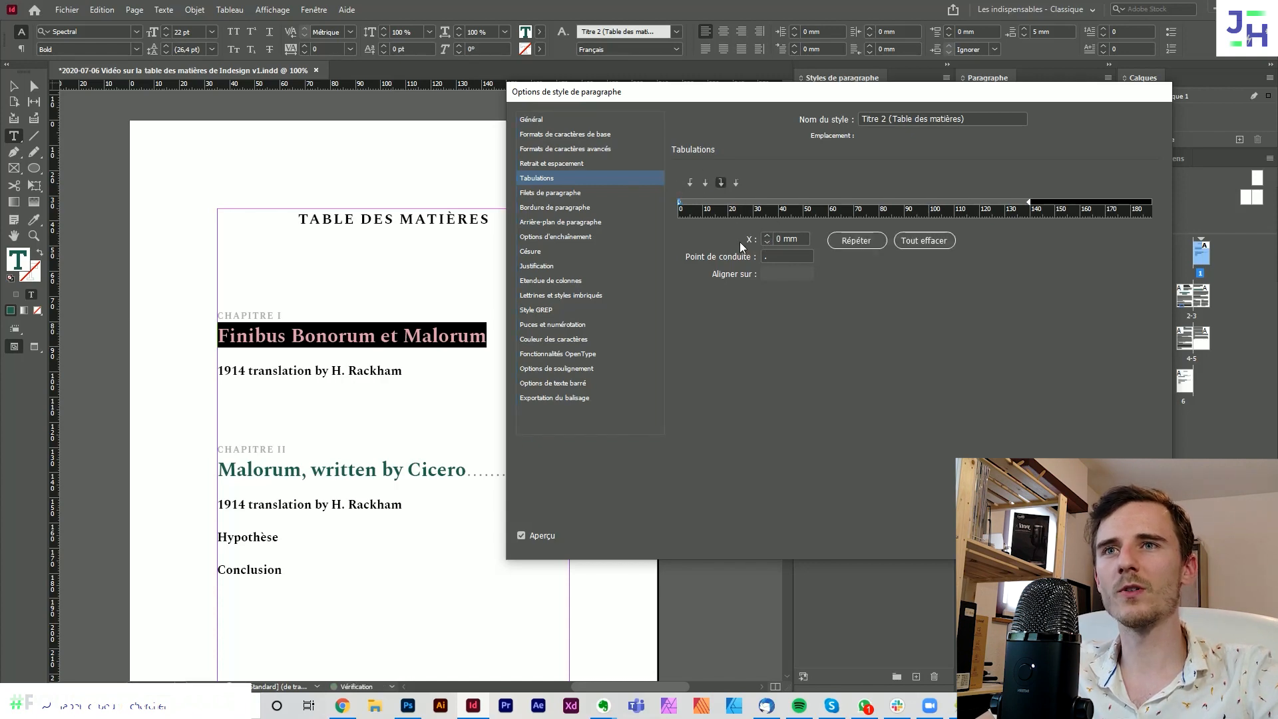
pyautogui.click(766, 236)
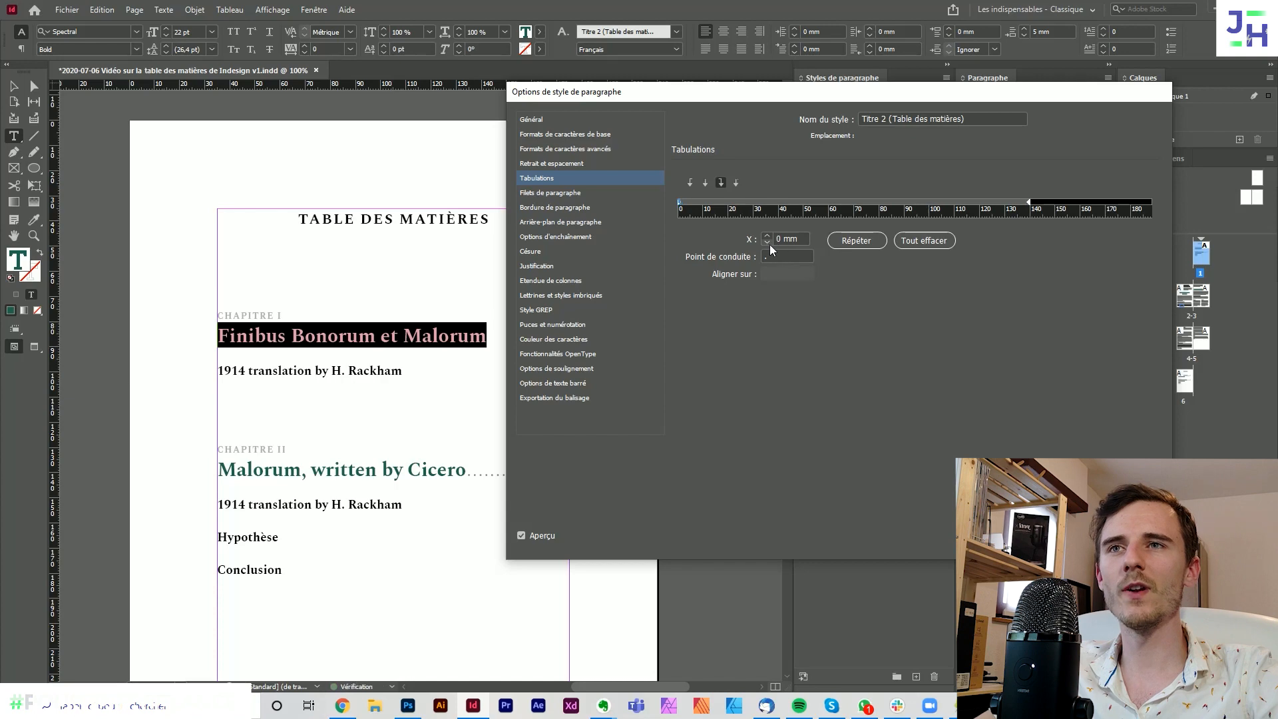
pyautogui.moveTo(792, 239); pyautogui.dragTo(756, 245)
pyautogui.write('1')
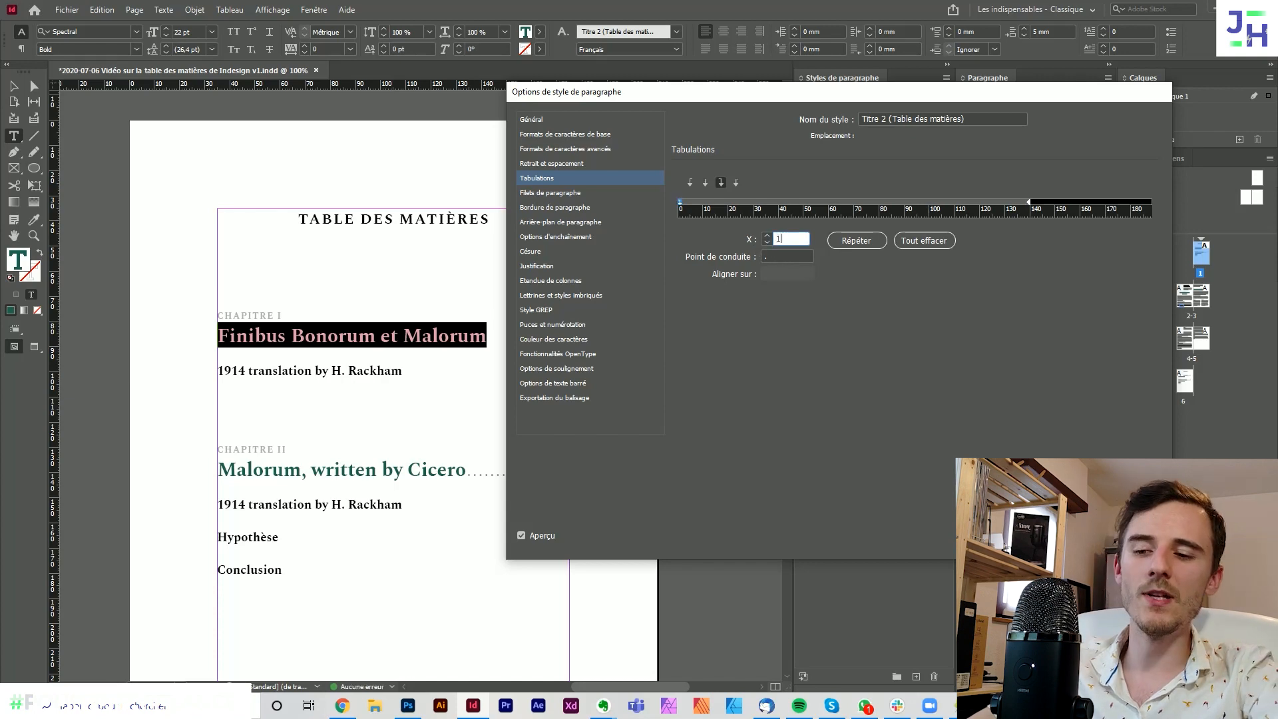
pyautogui.press('Tab')
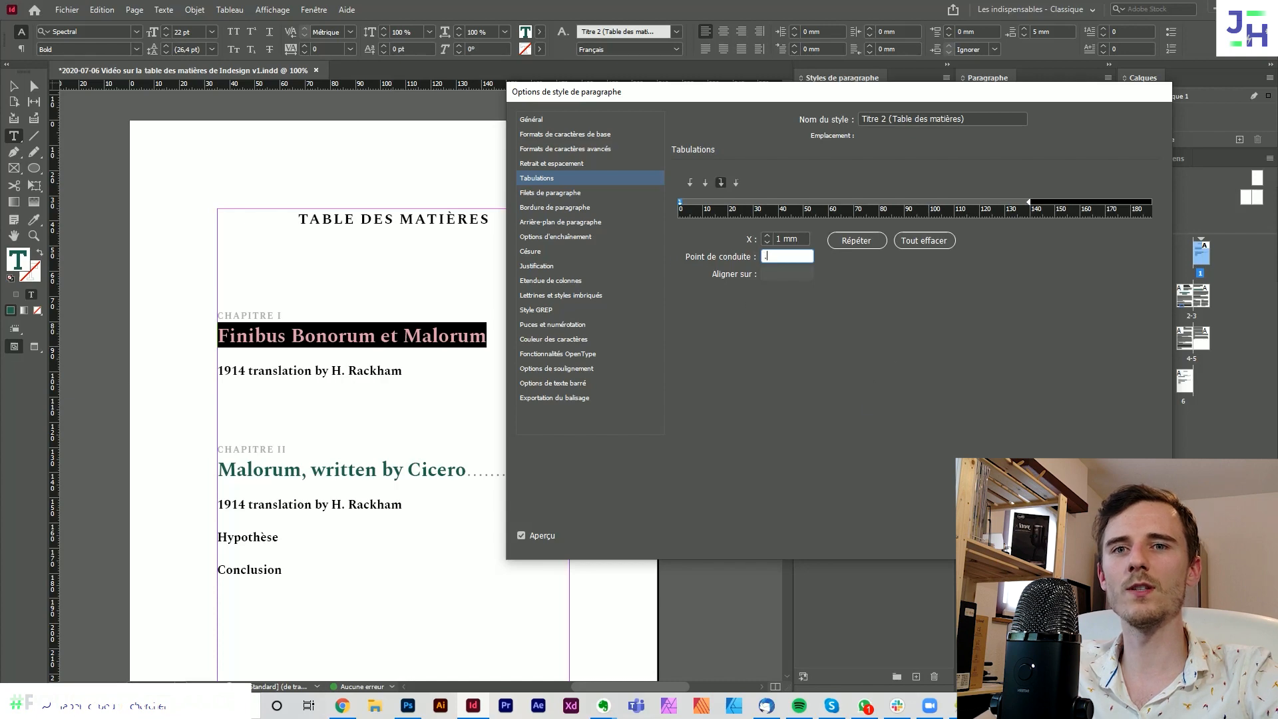
pyautogui.press('Return')
# - Add the page number 5 after the "Finibus Bonorum et Malorum" heading, separated from it by a dot-leader tab
pyautogui.click(509, 348)
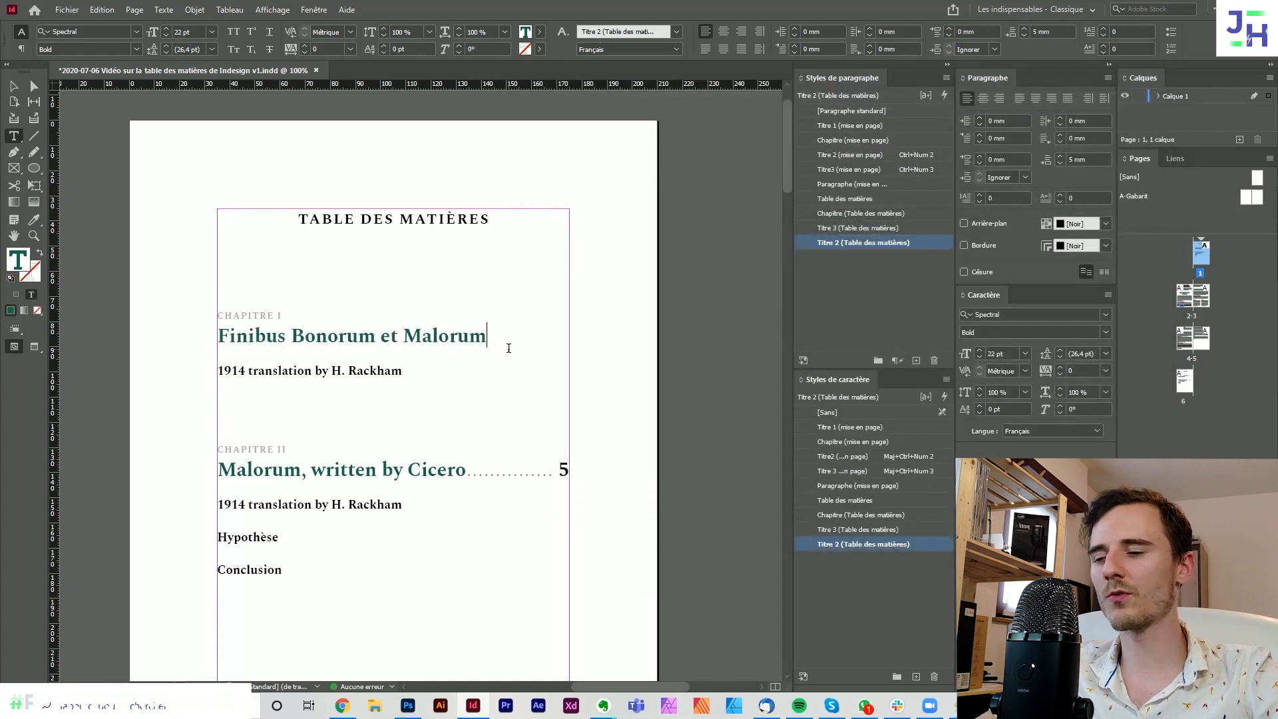
pyautogui.press('Tab')
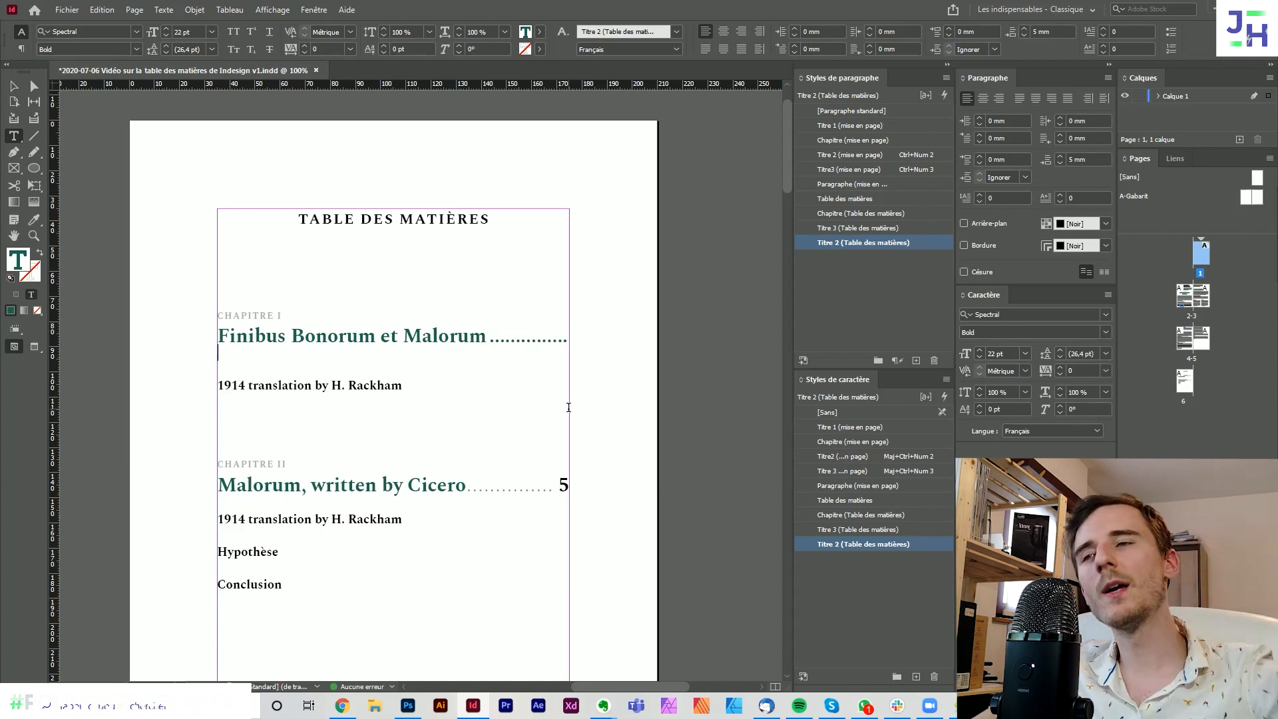
pyautogui.press('BackSpace')
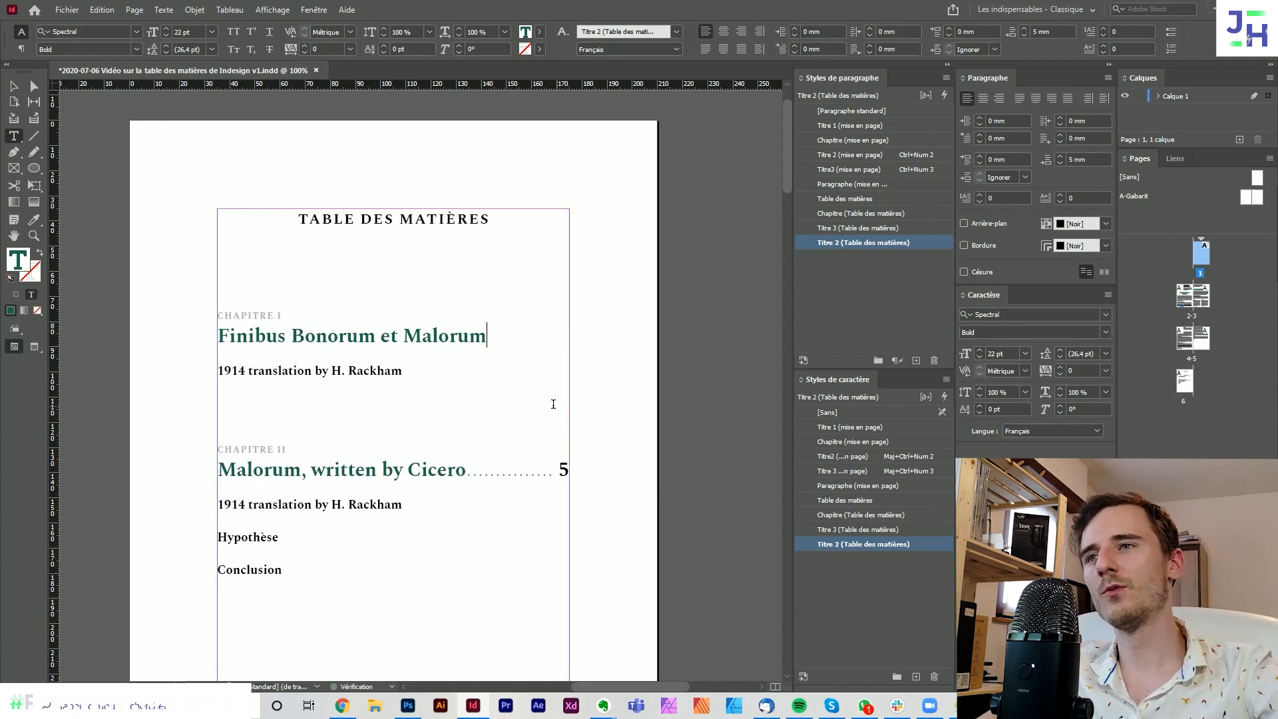
pyautogui.write('5')
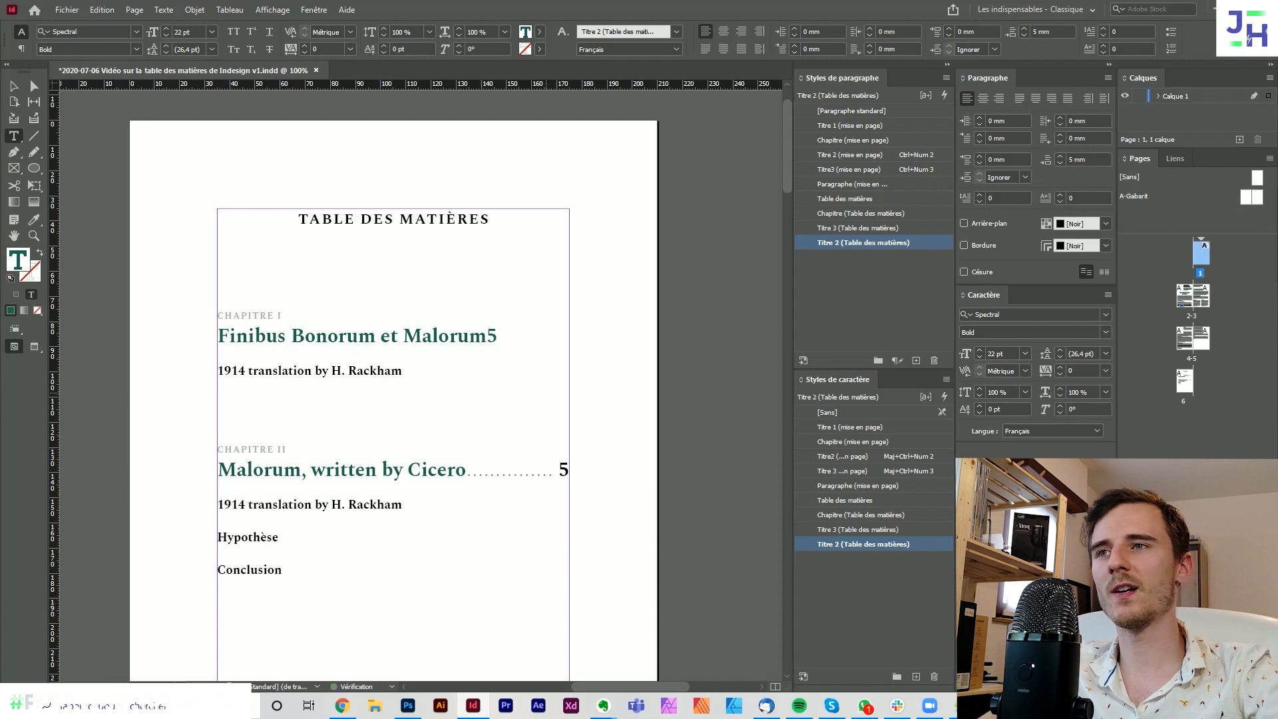
pyautogui.press('Left')
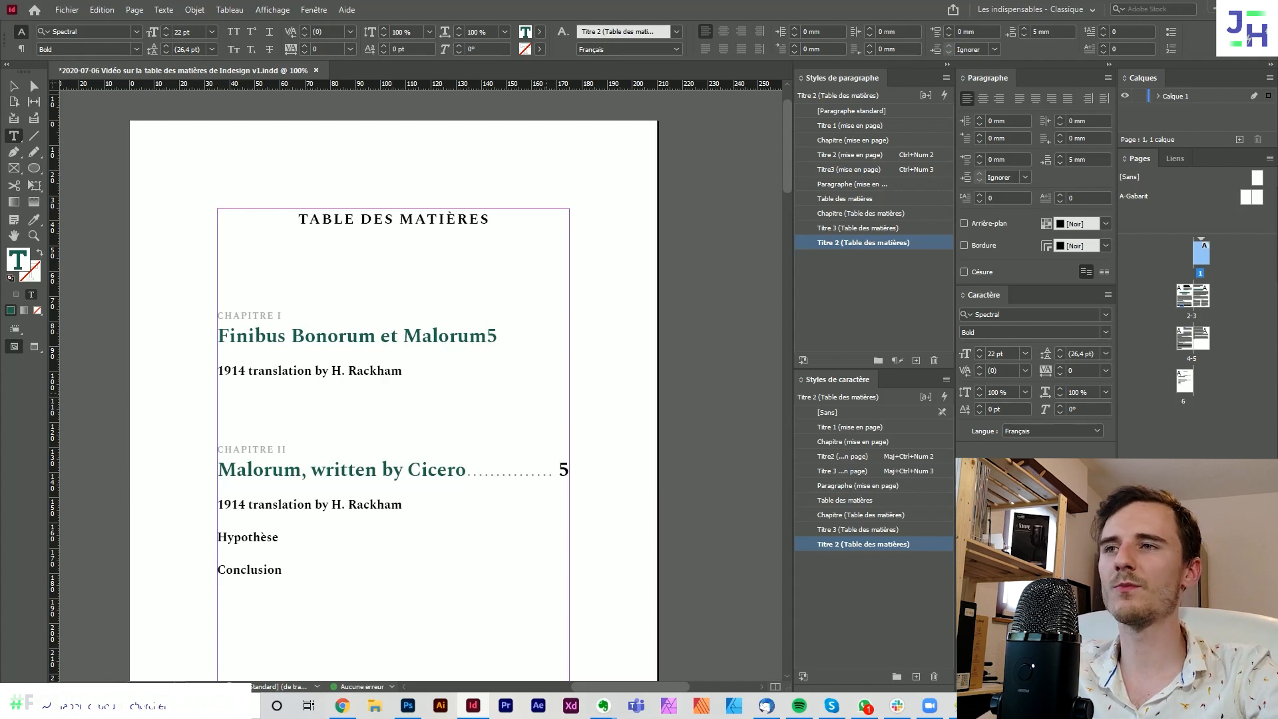
pyautogui.press('Tab')
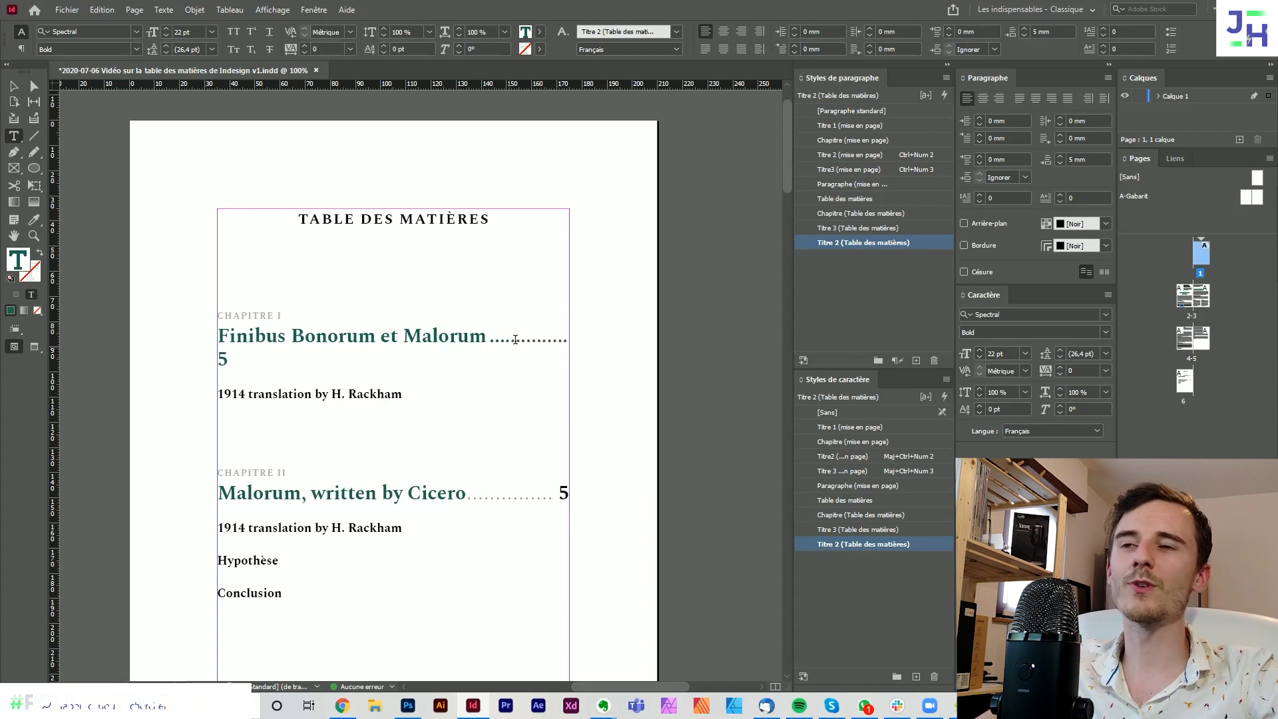
# - Colour the dot leader after "Finibus Bonorum et Malorum" with [Noir] at a 50% tint
pyautogui.moveTo(487, 336); pyautogui.dragTo(545, 334)
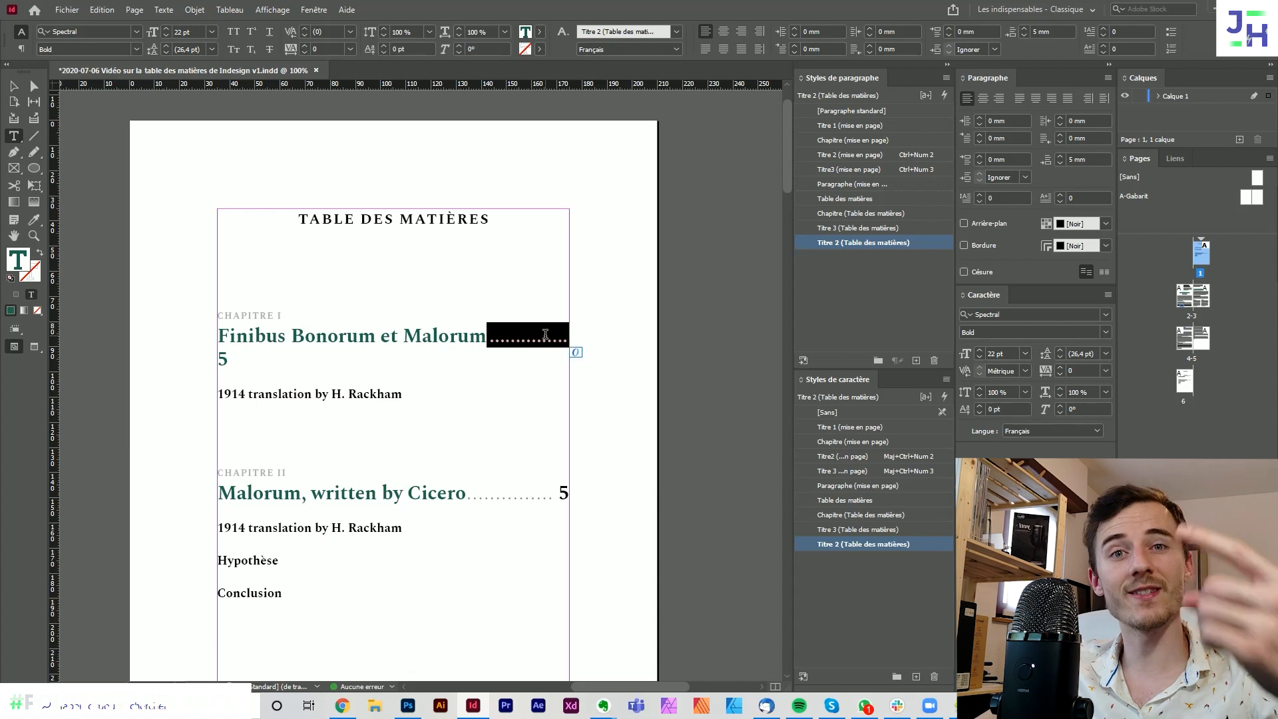
pyautogui.click(540, 32)
pyautogui.click(436, 118)
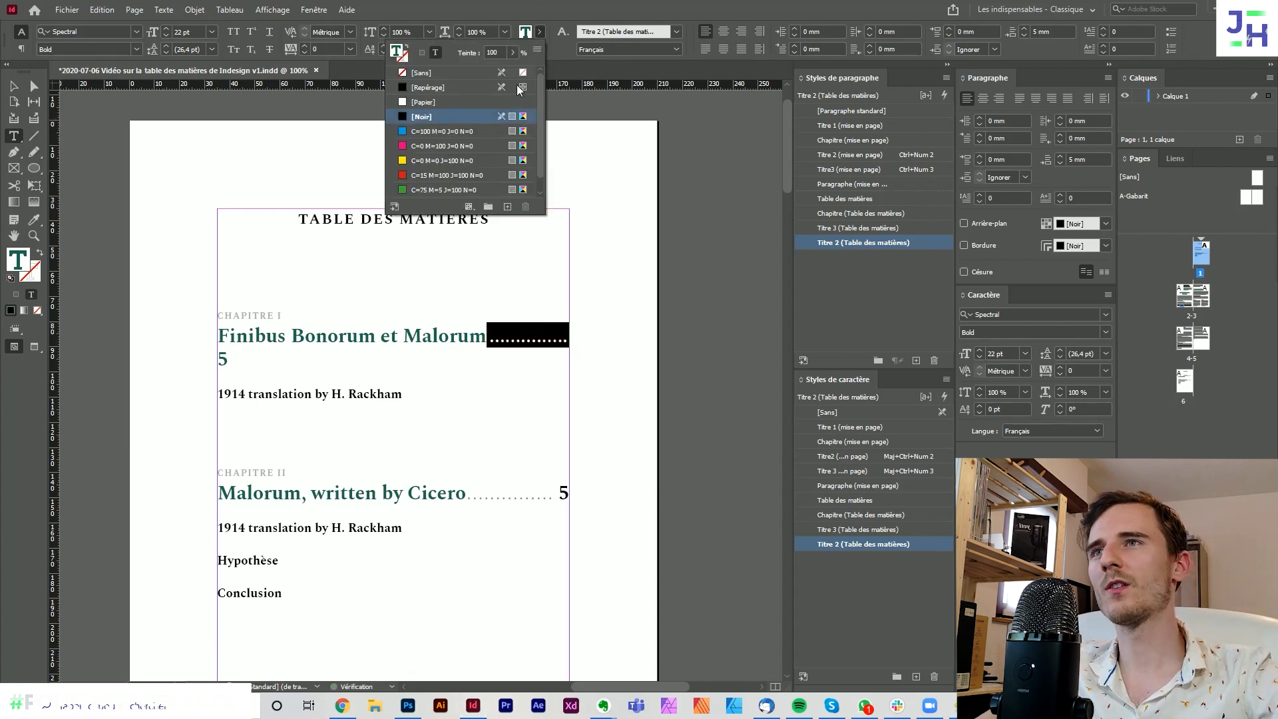
pyautogui.write('50')
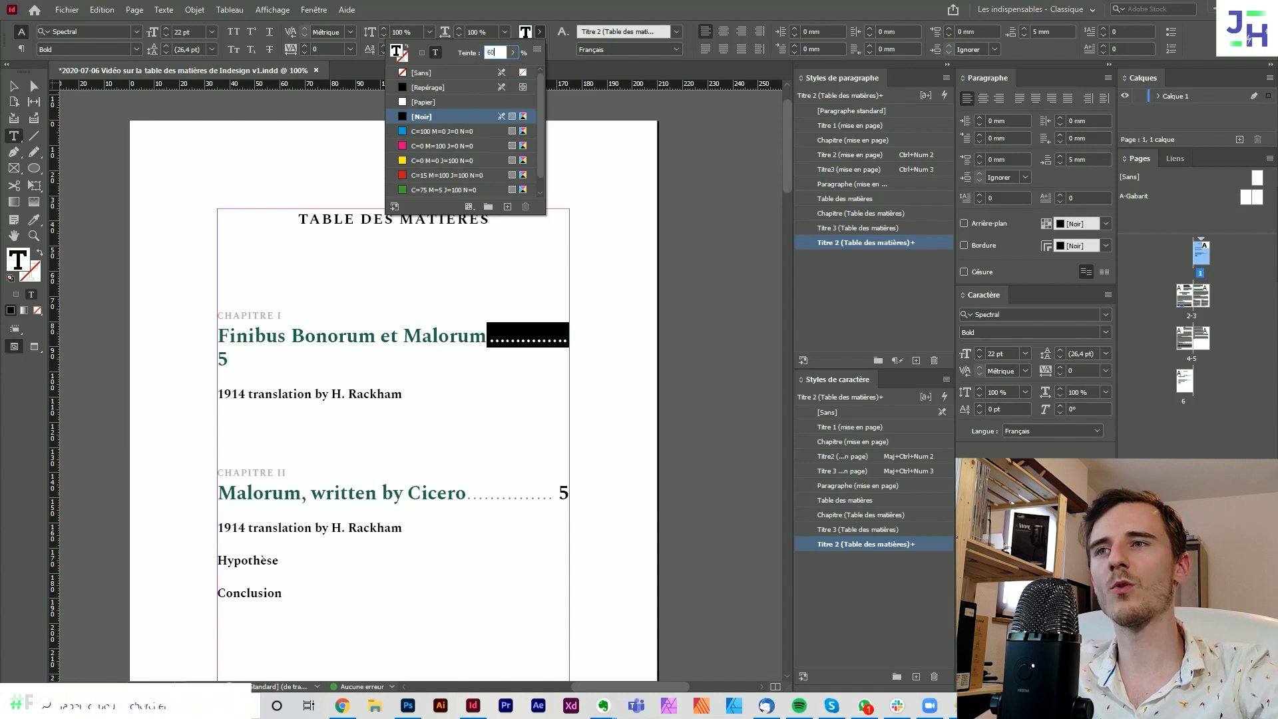
pyautogui.press('Return')
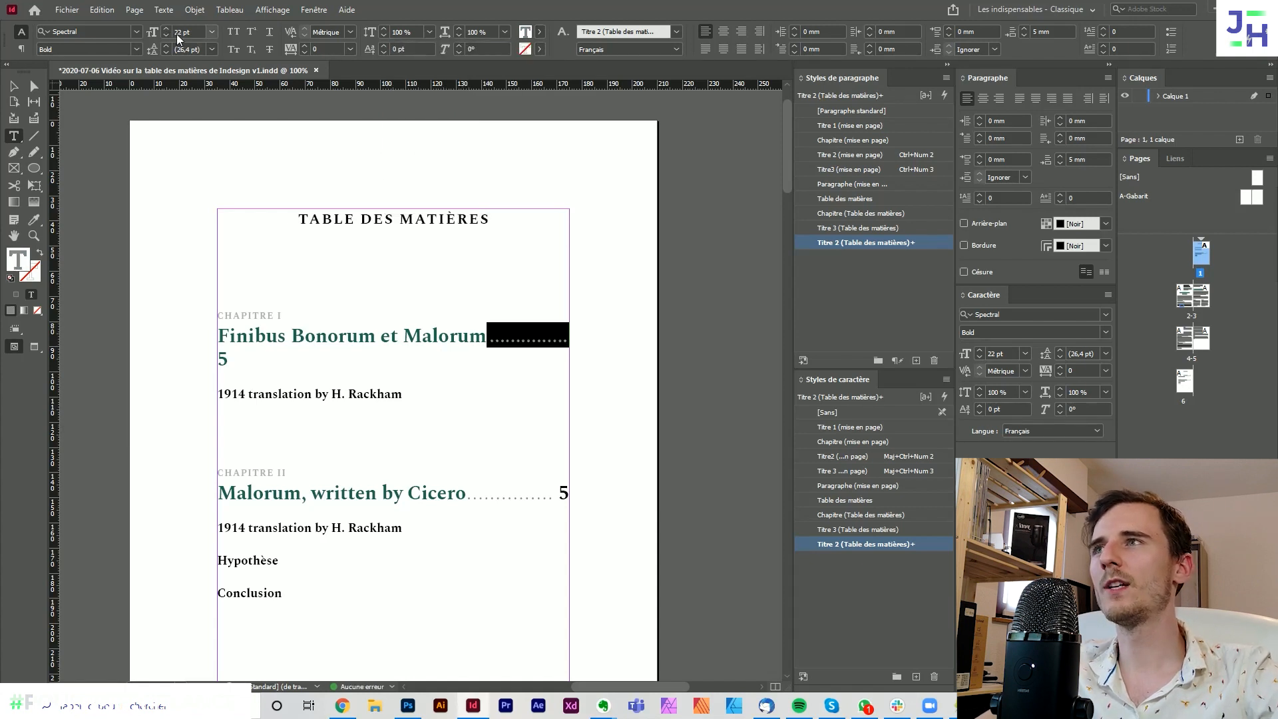
# - Set the dot leader after "Finibus Bonorum et Malorum" to a 12 pt font size and 200 tracking
pyautogui.click(165, 33)
pyautogui.click(165, 33)
pyautogui.click(165, 33)
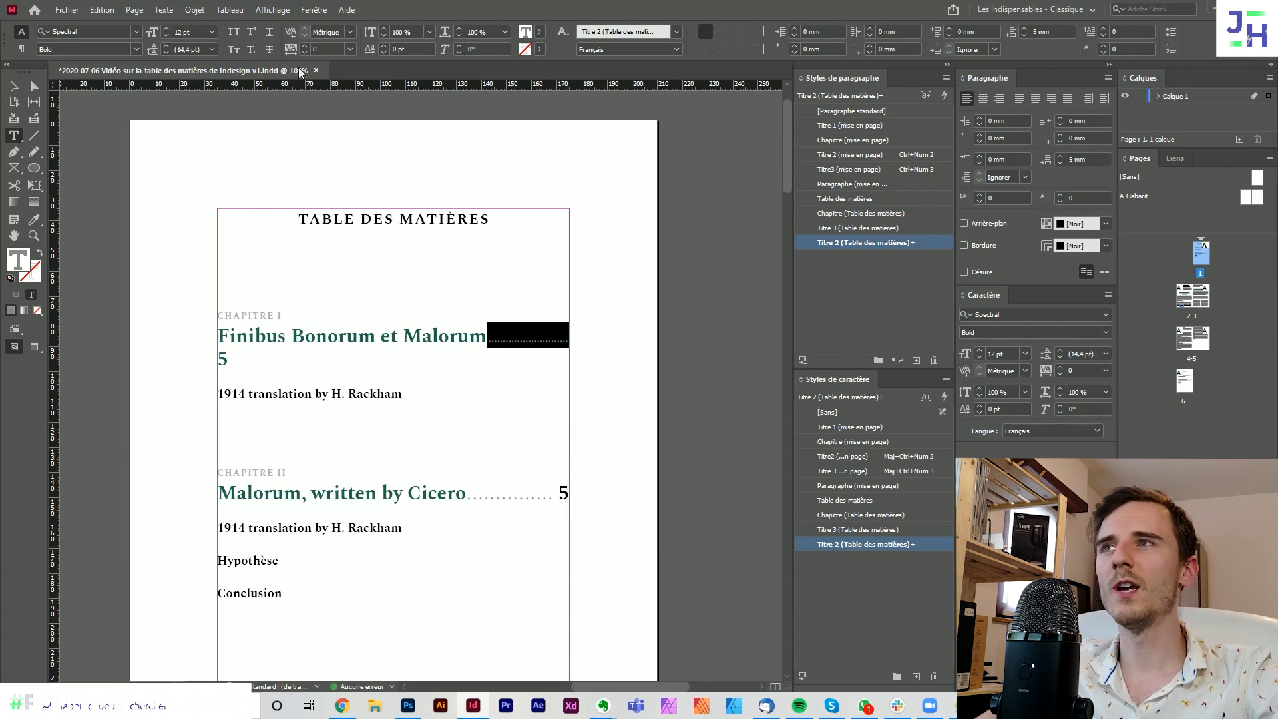
pyautogui.click(281, 45)
pyautogui.write('200')
pyautogui.press('Tab')
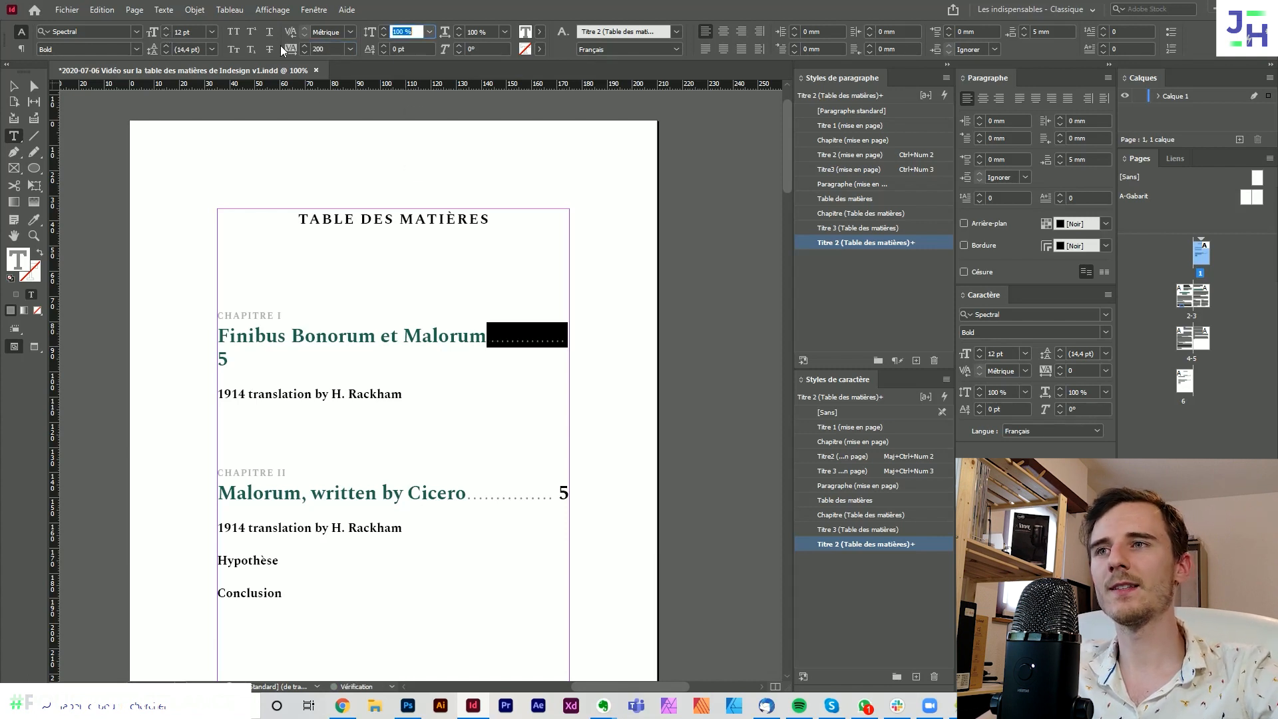
pyautogui.click(537, 339)
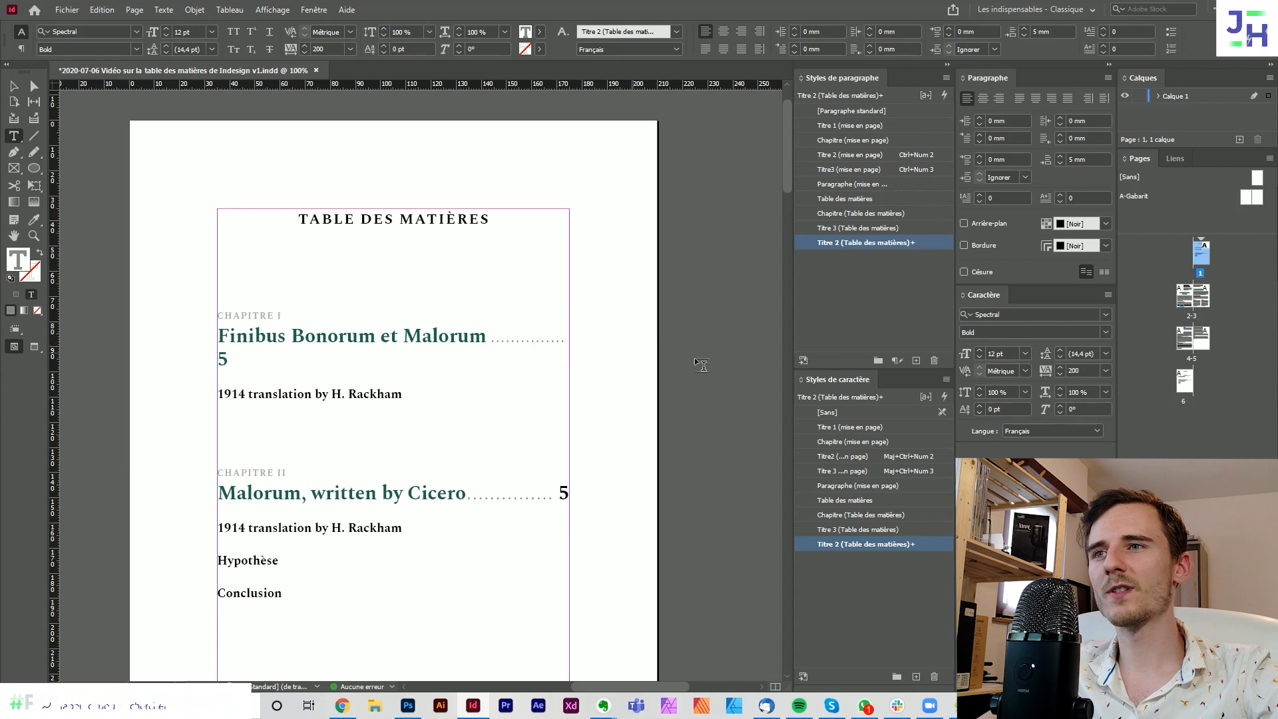
# - Create a character style named "Points de conduite" from the formatted dot leader after "Finibus Bonorum et Malorum"
pyautogui.doubleClick(528, 338)
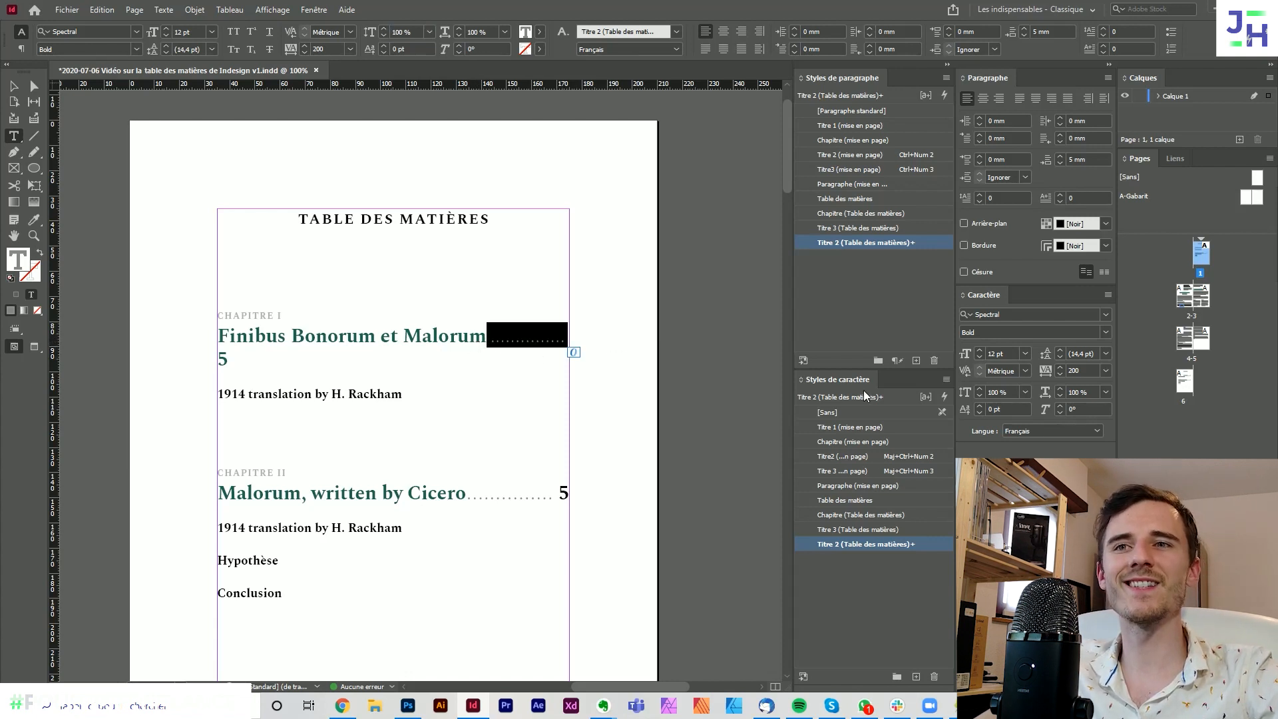
pyautogui.click(916, 676)
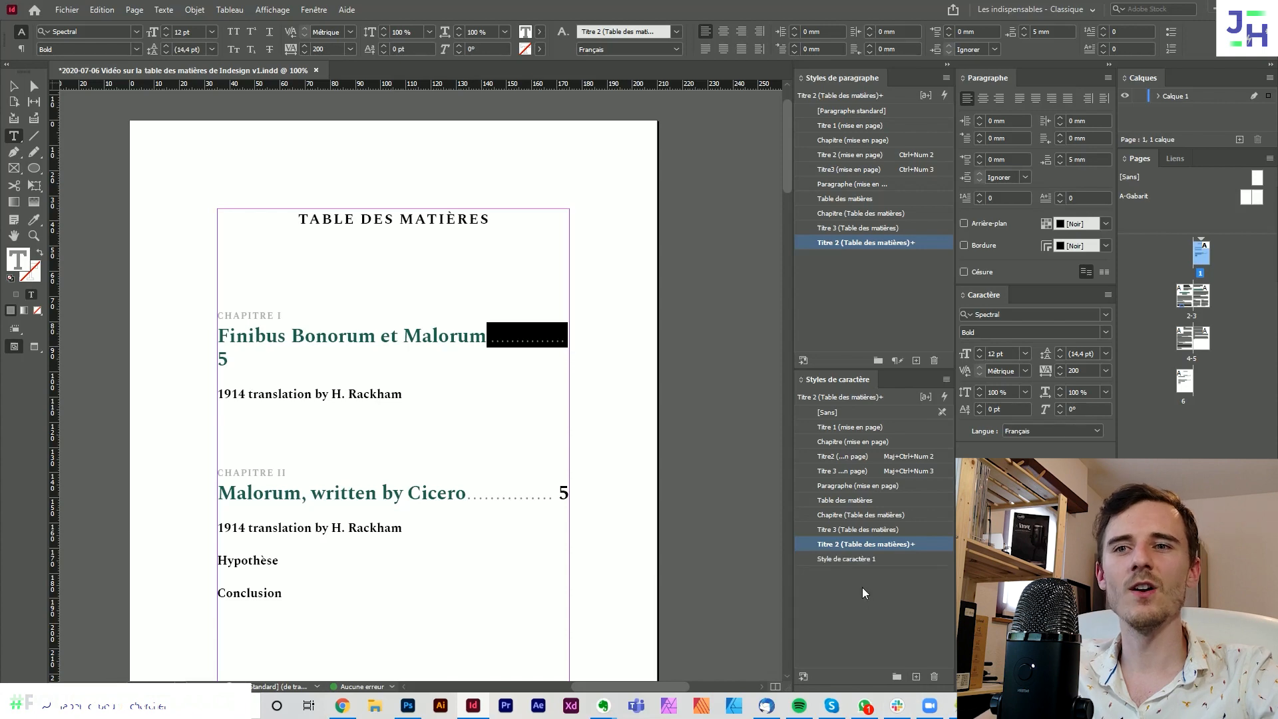
pyautogui.doubleClick(867, 561)
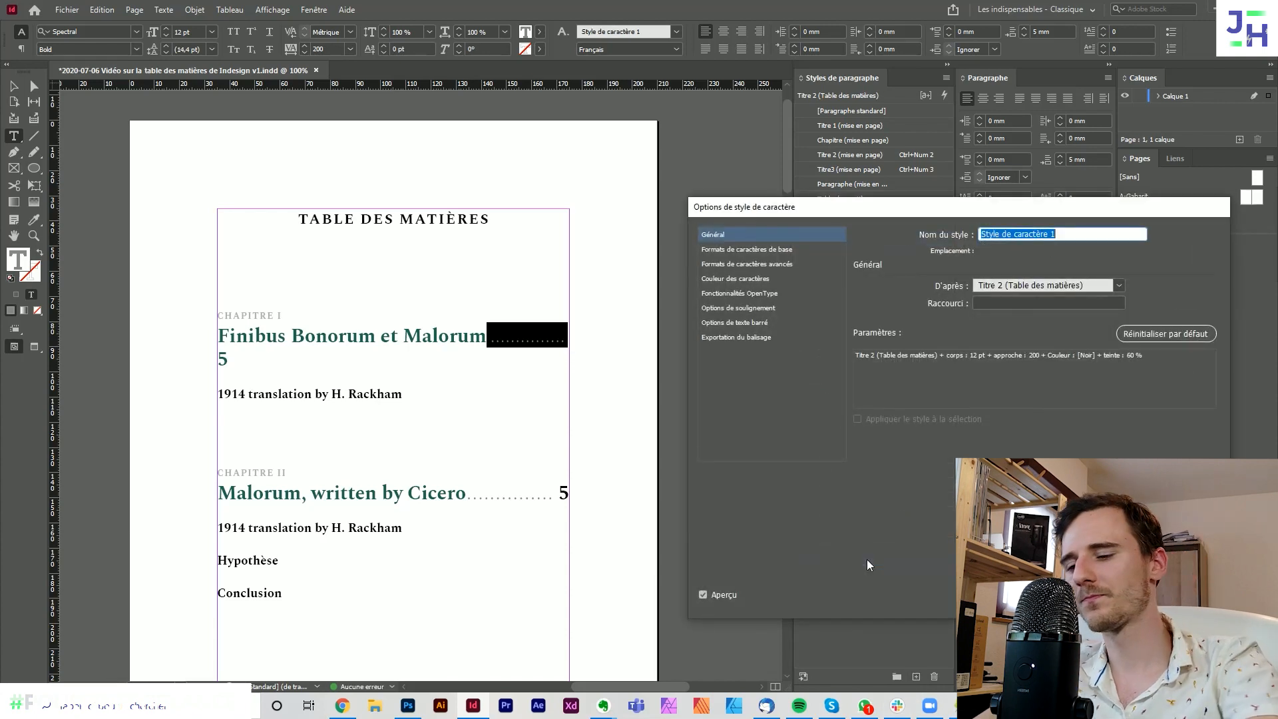
pyautogui.write('Point')
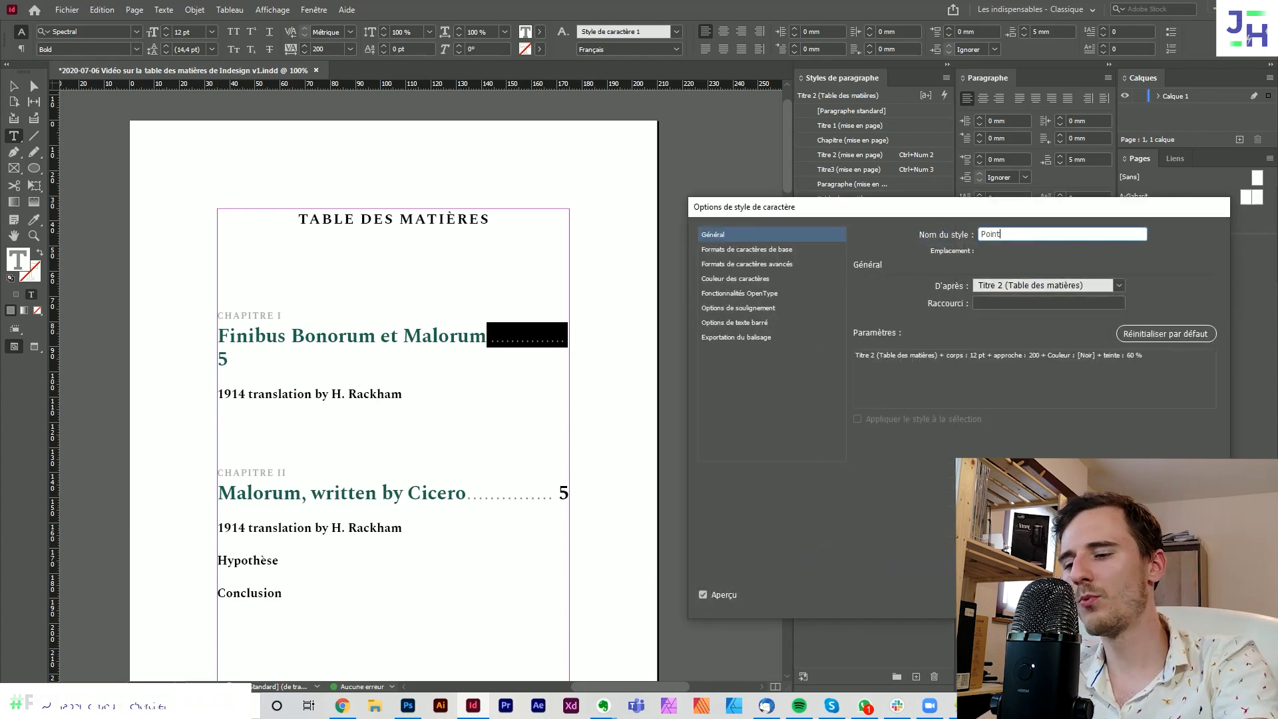
pyautogui.write('s de conduite')
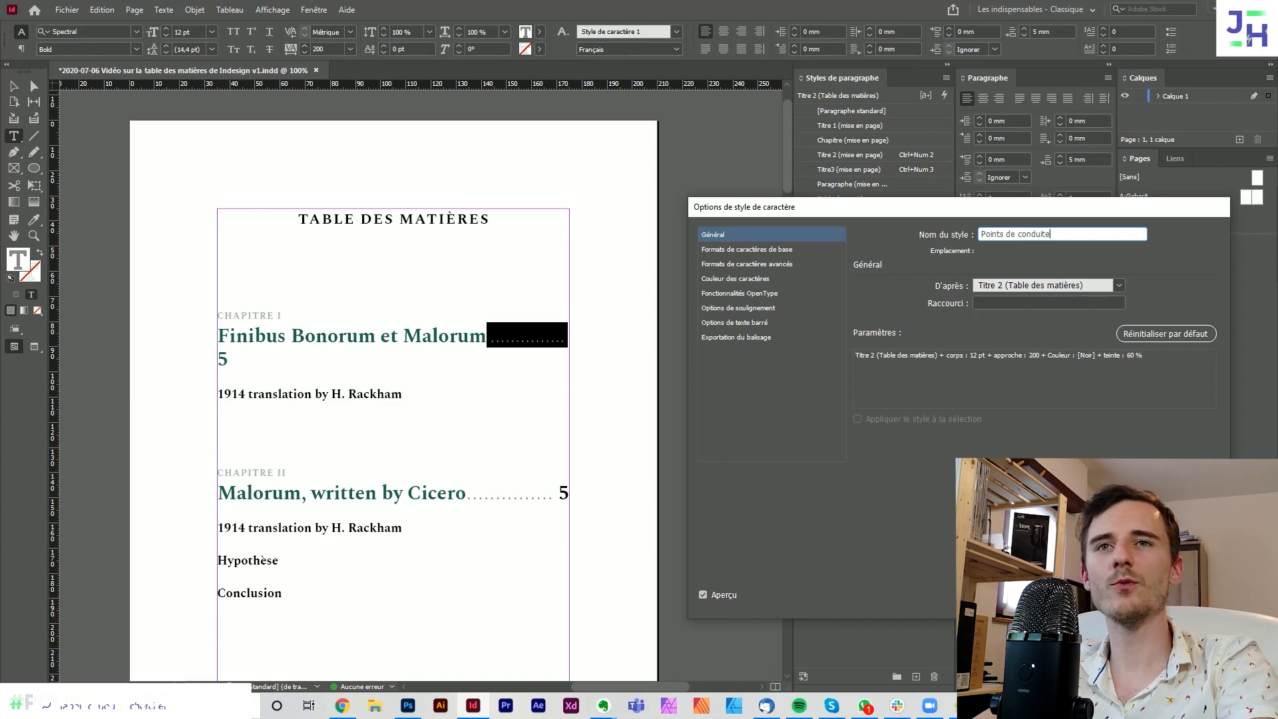
pyautogui.press('Return')
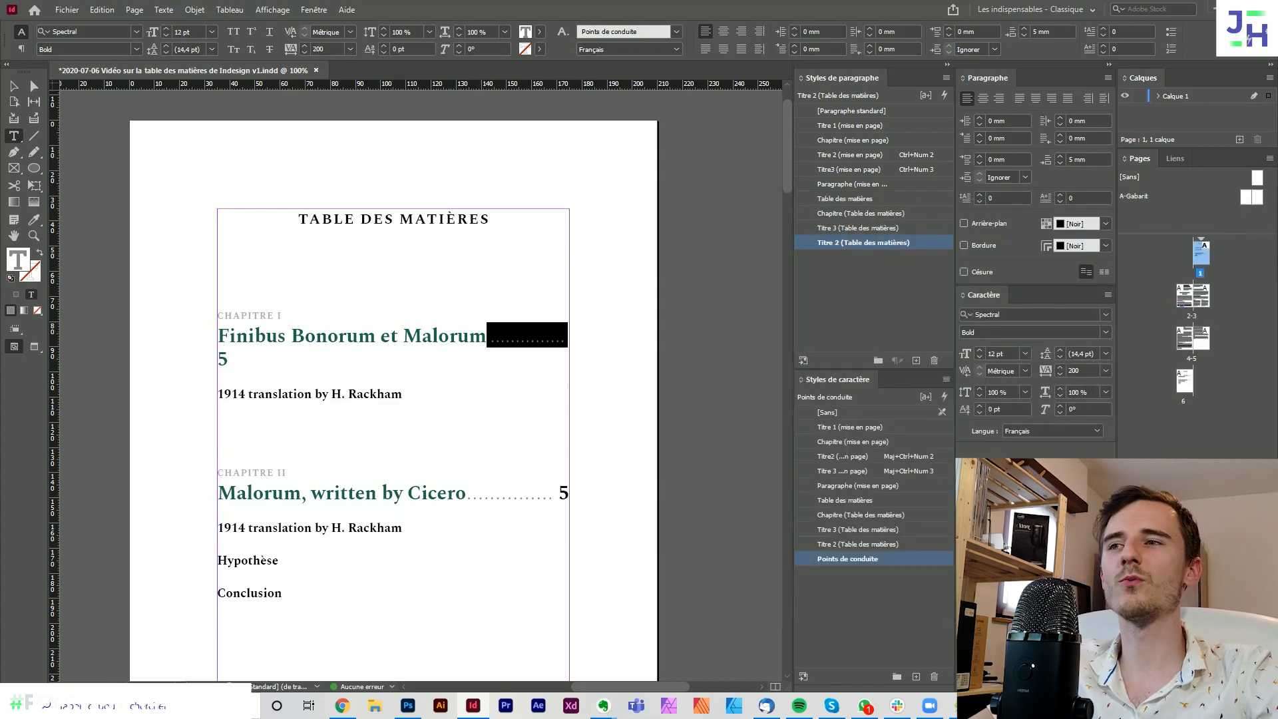
# - Create a character style named "Numéro" from the page number 5 of the "Finibus Bonorum et Malorum" entry
pyautogui.doubleClick(502, 344)
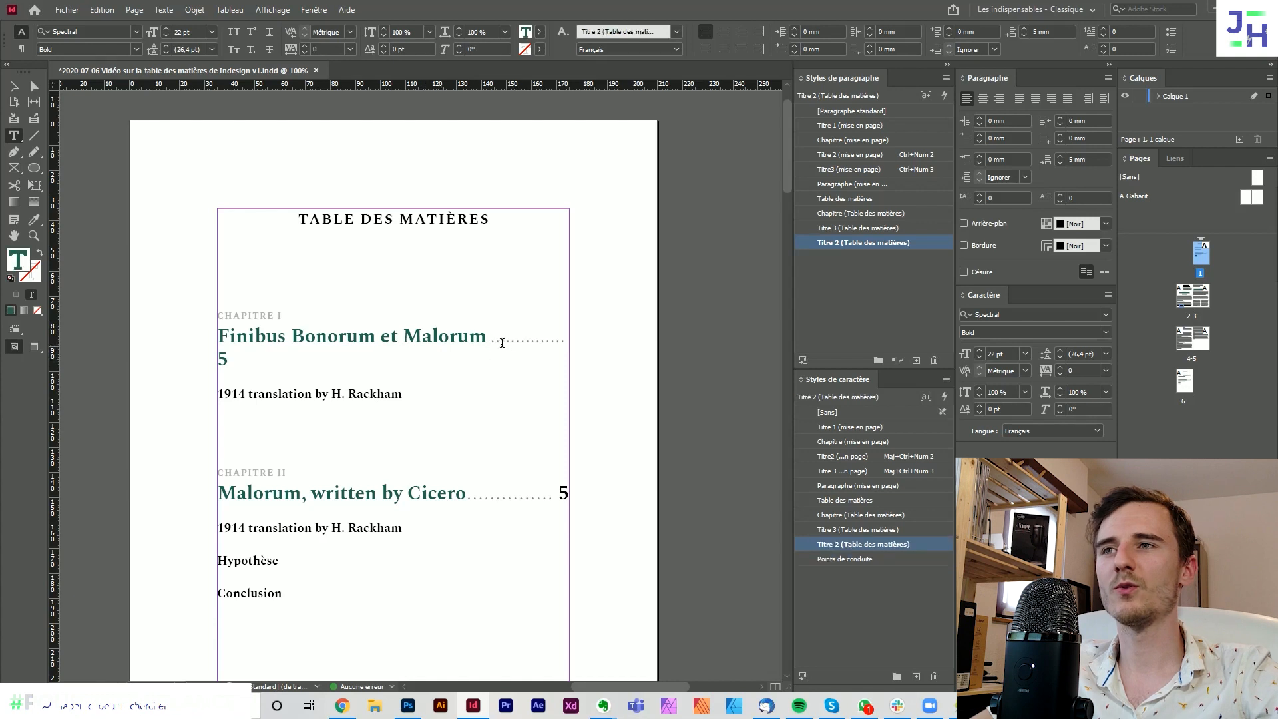
pyautogui.click(388, 365)
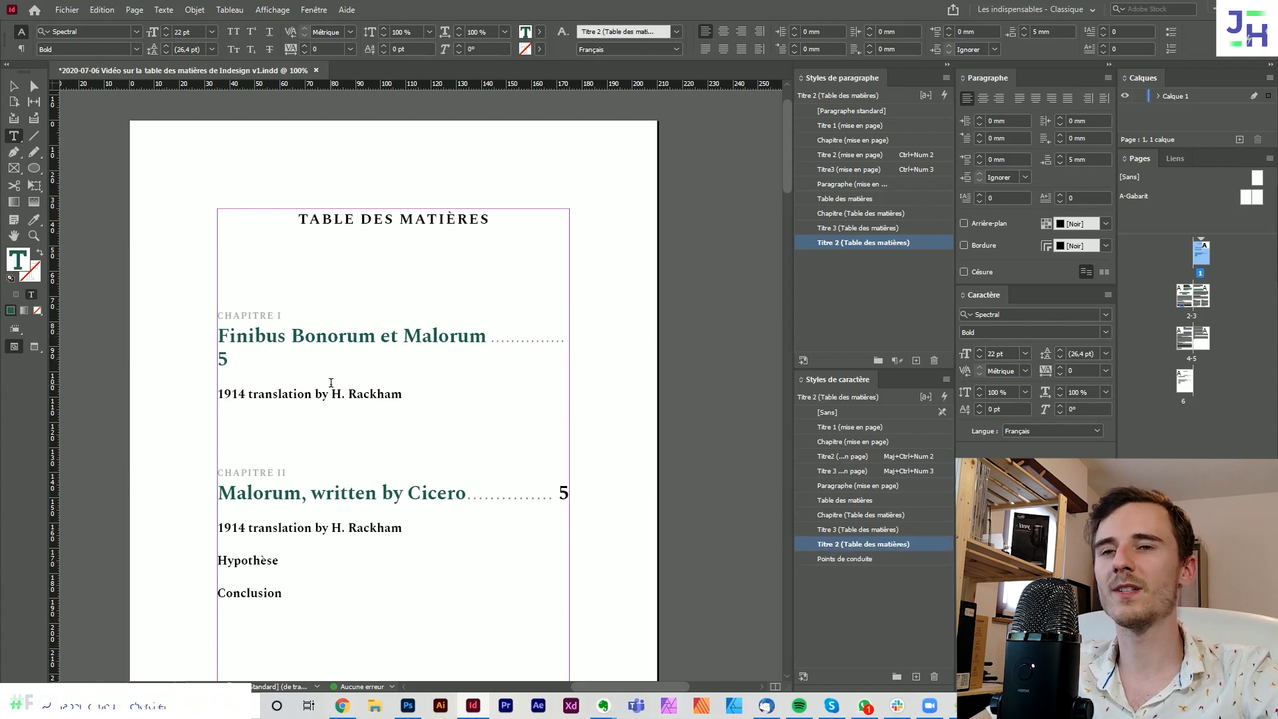
pyautogui.moveTo(232, 358); pyautogui.dragTo(213, 358)
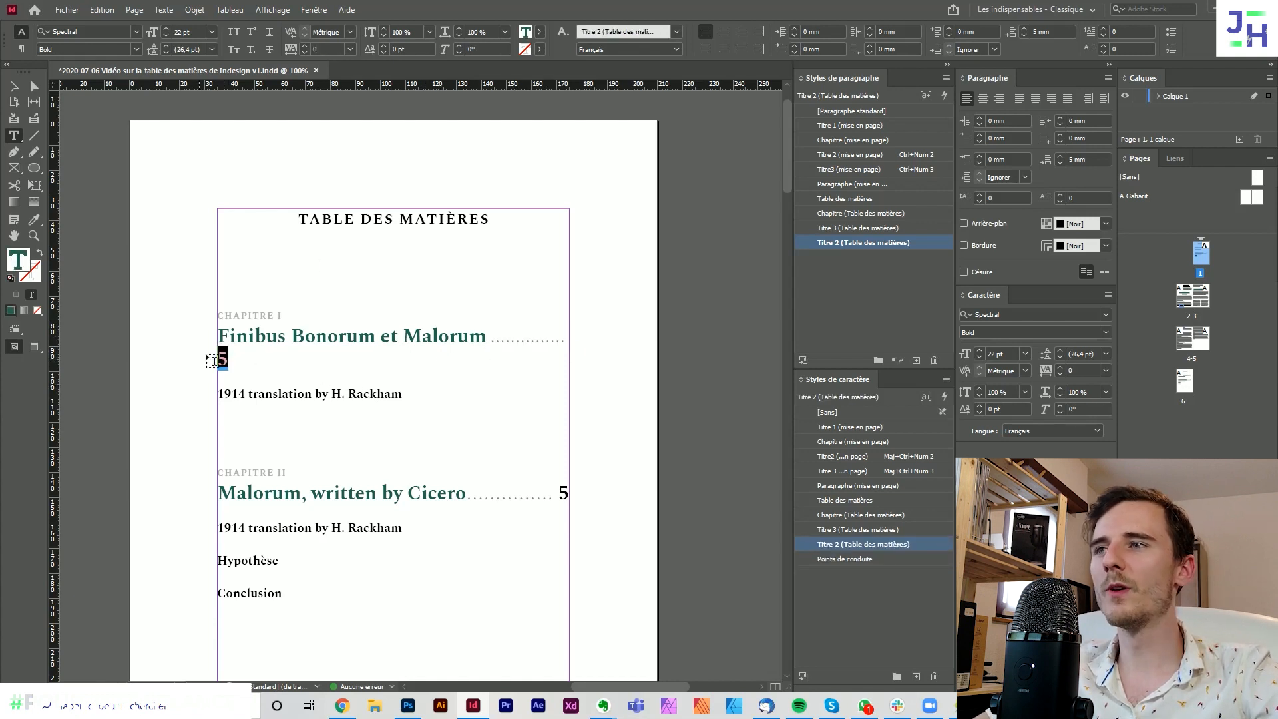
pyautogui.click(915, 677)
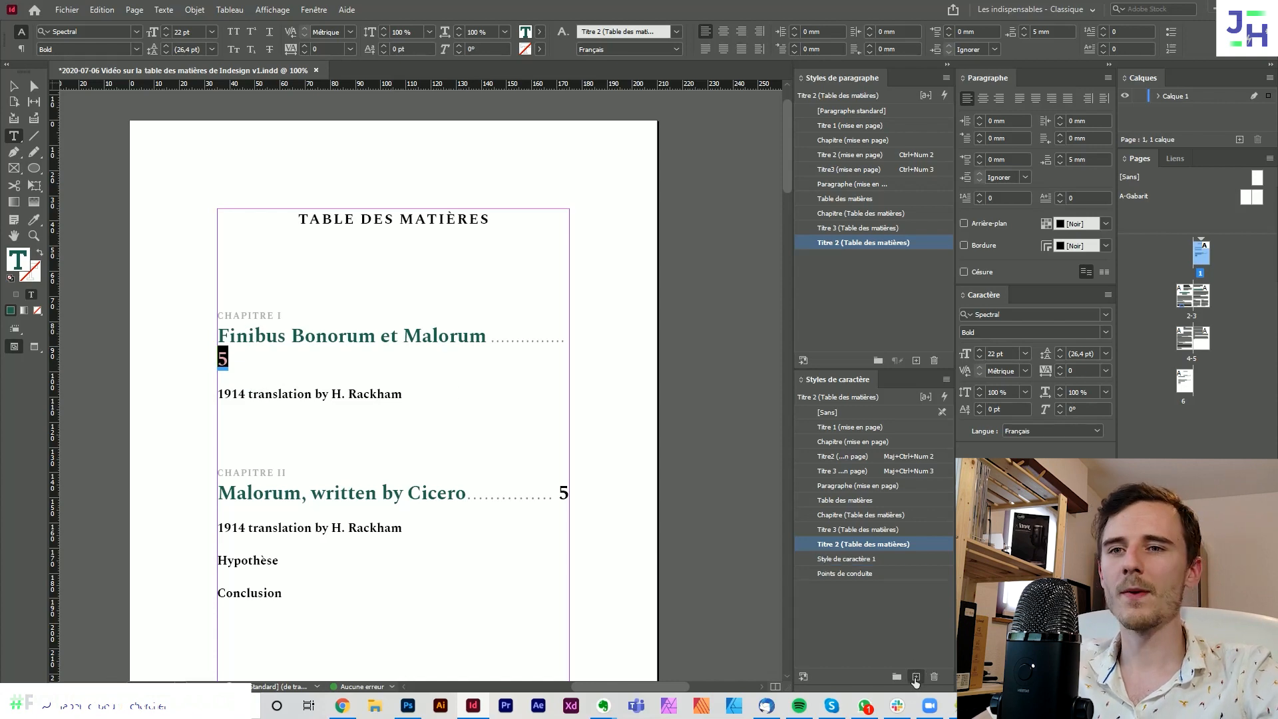
pyautogui.doubleClick(859, 559)
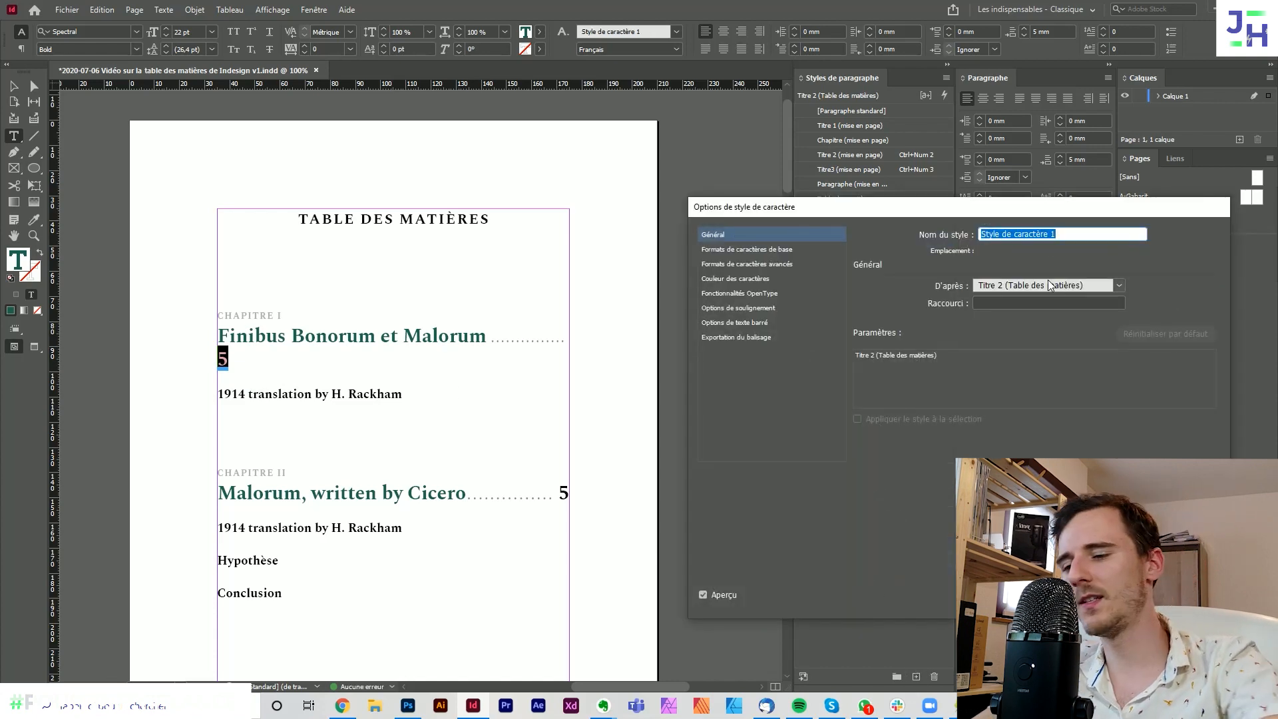
pyautogui.write('Numér')
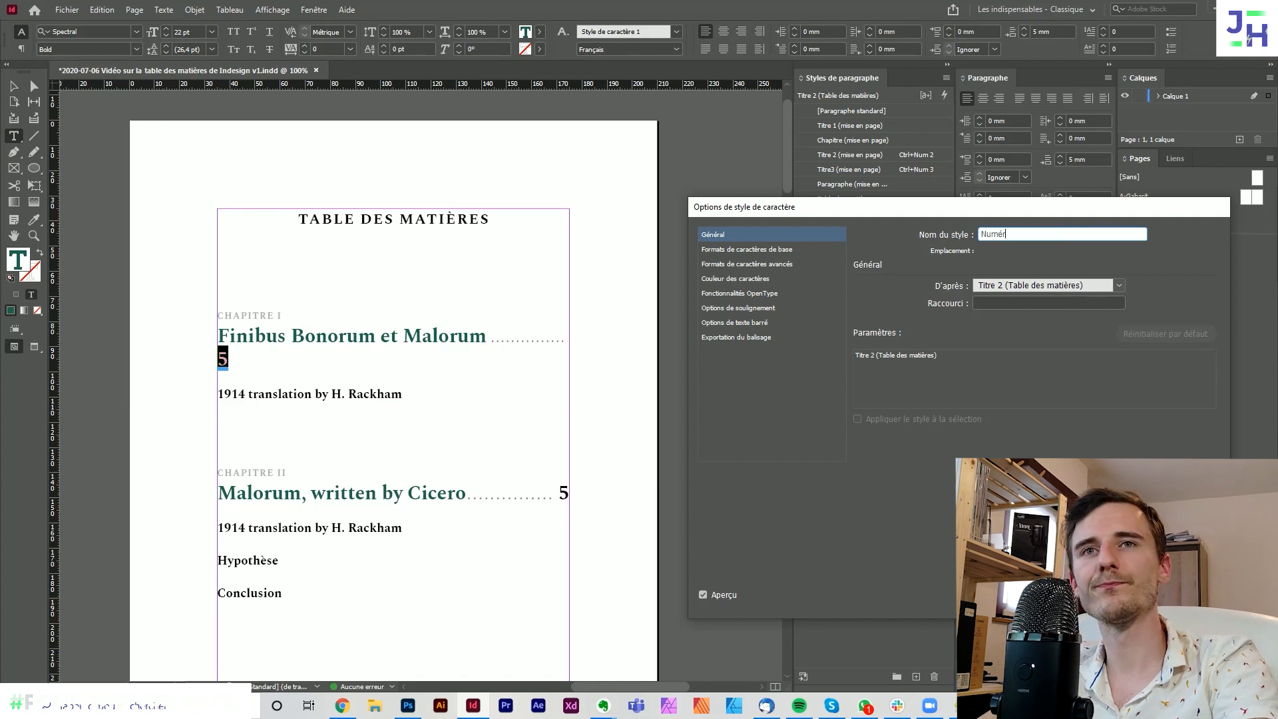
pyautogui.write('o')
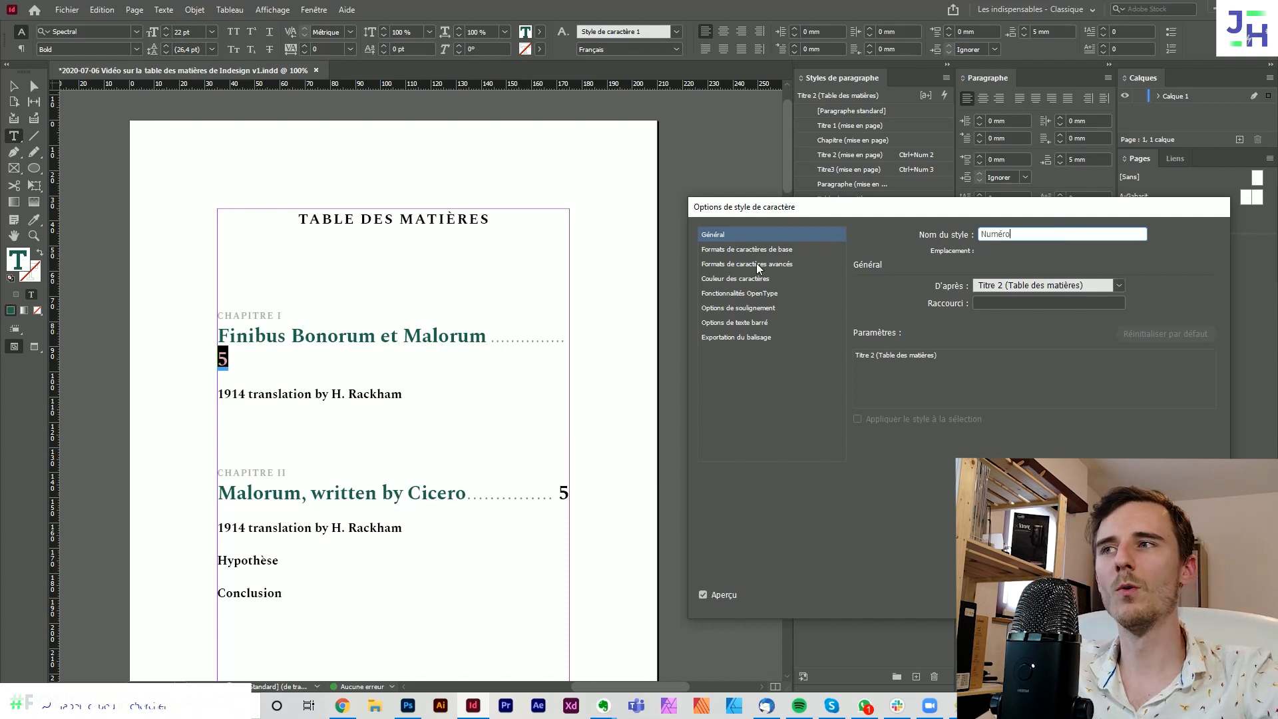
pyautogui.press('Return')
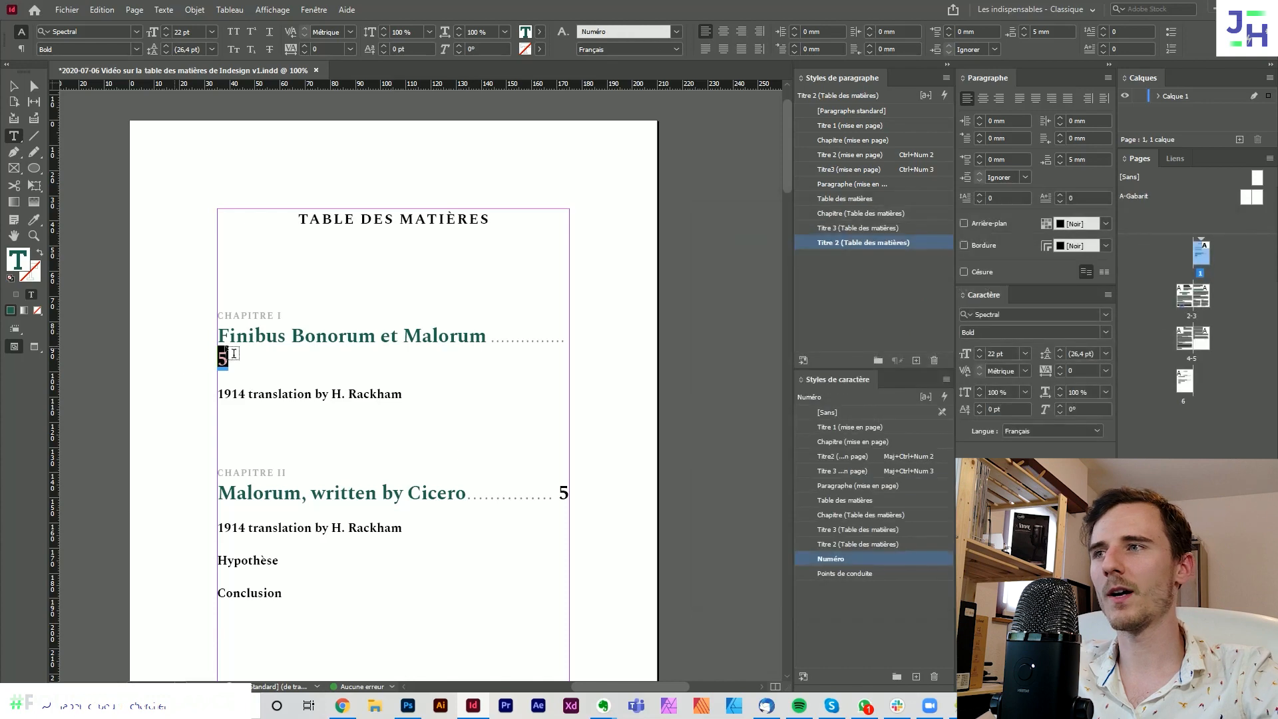
# - Set the character colour of the "Numéro" character style to [Noir]
pyautogui.click(227, 360)
pyautogui.doubleClick(227, 360)
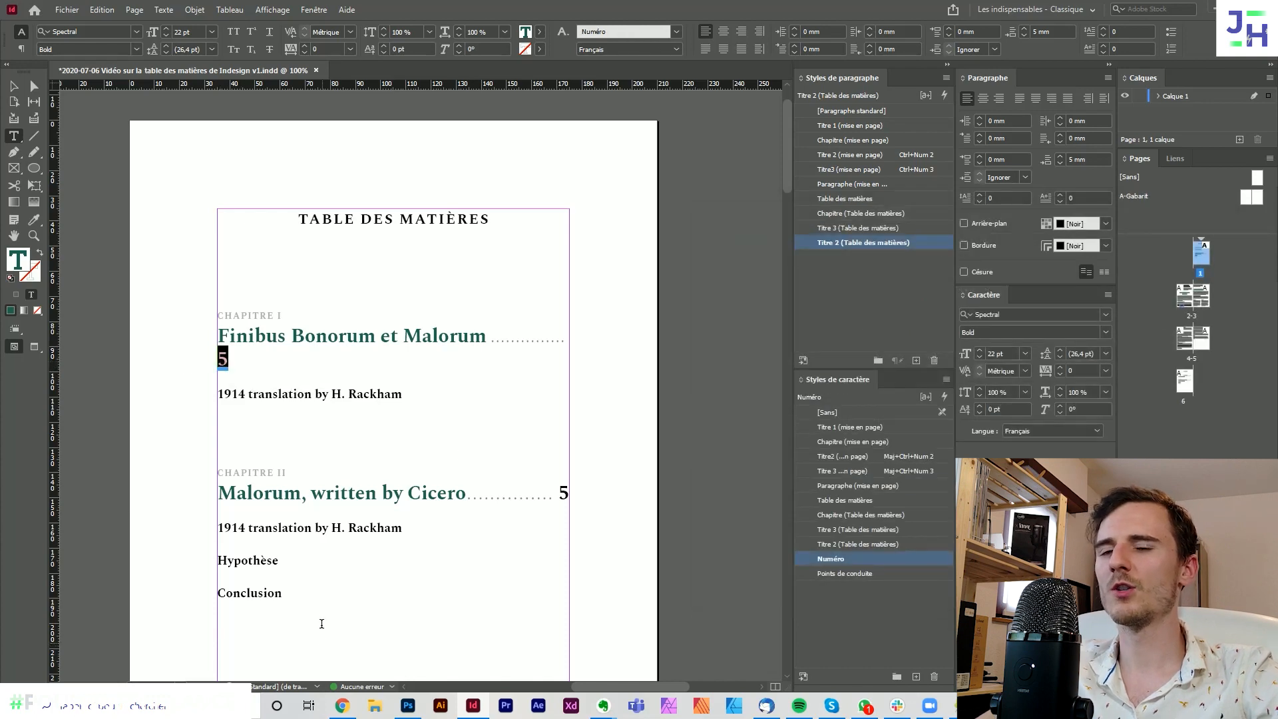
pyautogui.doubleClick(921, 558)
pyautogui.click(747, 250)
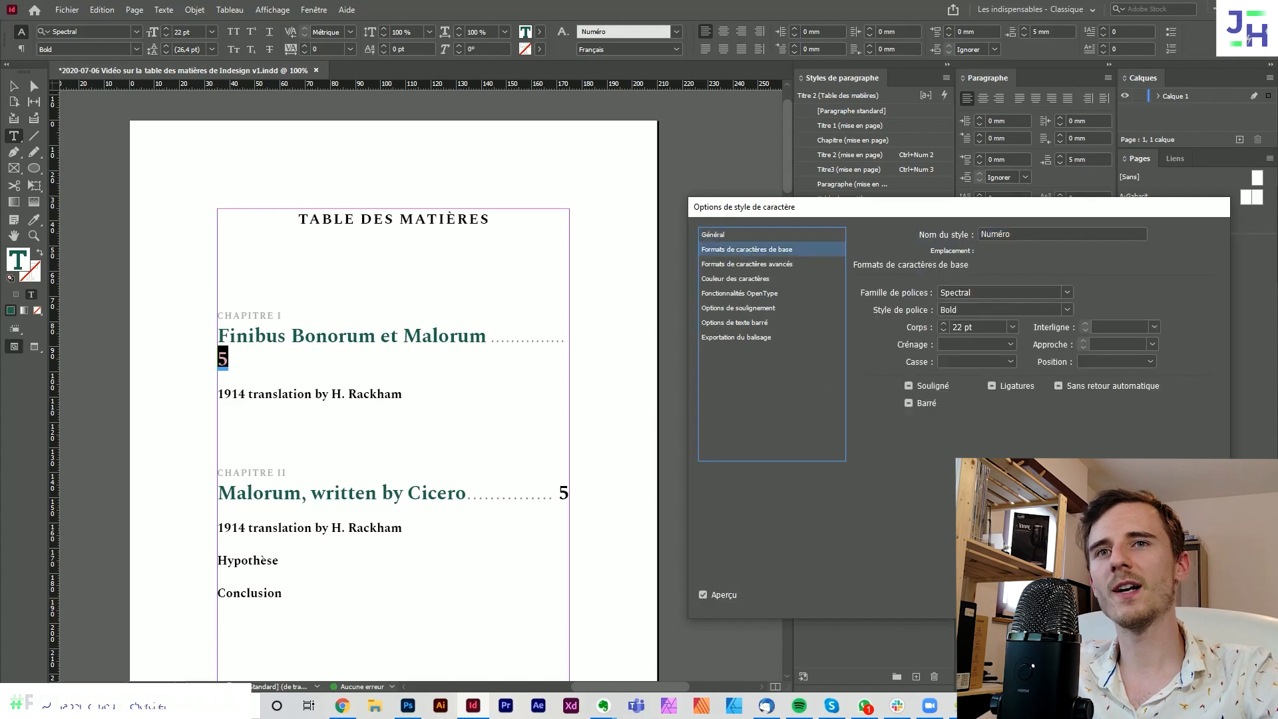
pyautogui.click(750, 280)
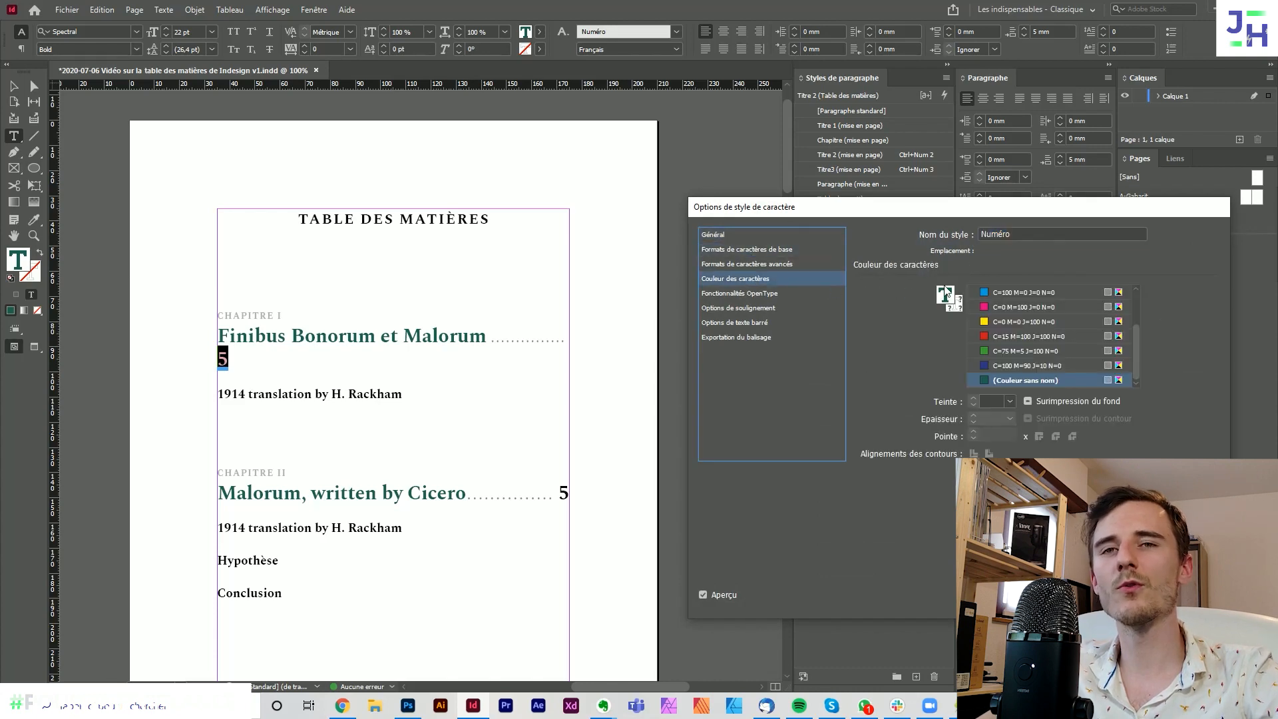
pyautogui.click(1002, 337)
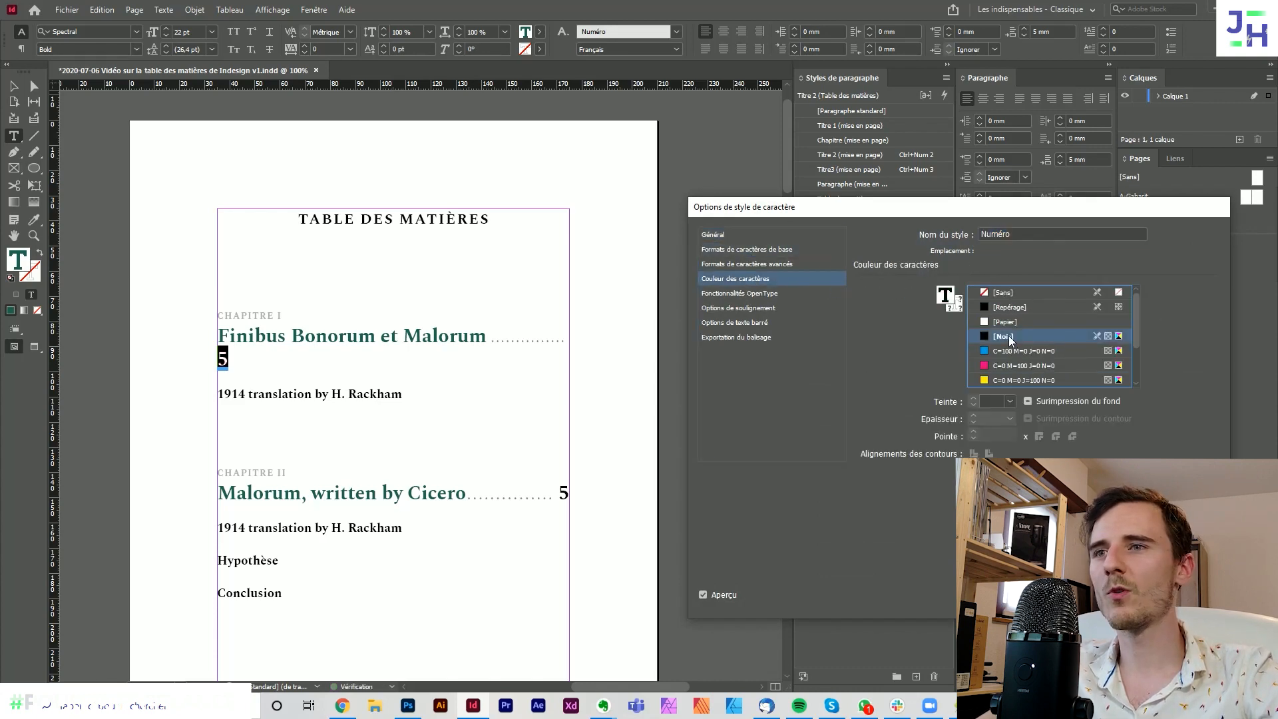
pyautogui.press('Return')
pyautogui.click(522, 403)
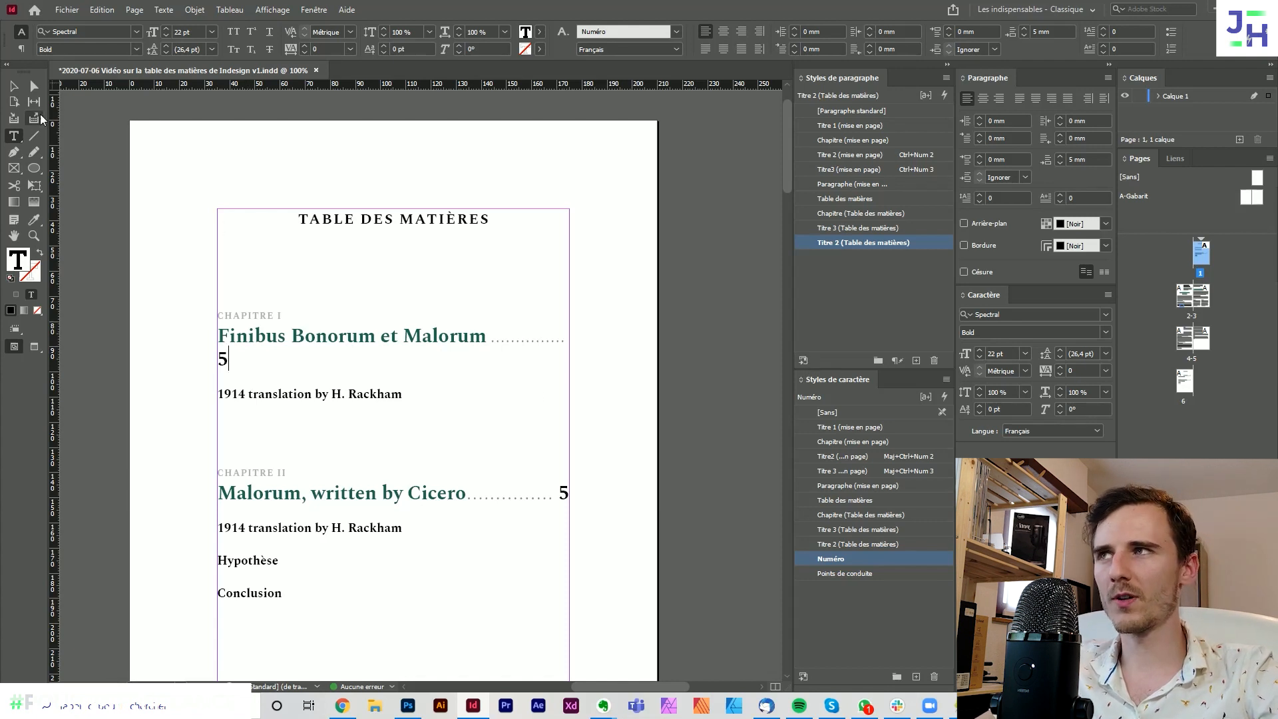
# - With no text selected, clear the font family, font style, size and tracking from the "Table des matières" character style
pyautogui.press('Escape')
pyautogui.click(635, 333)
pyautogui.moveTo(631, 392); pyautogui.dragTo(622, 388)
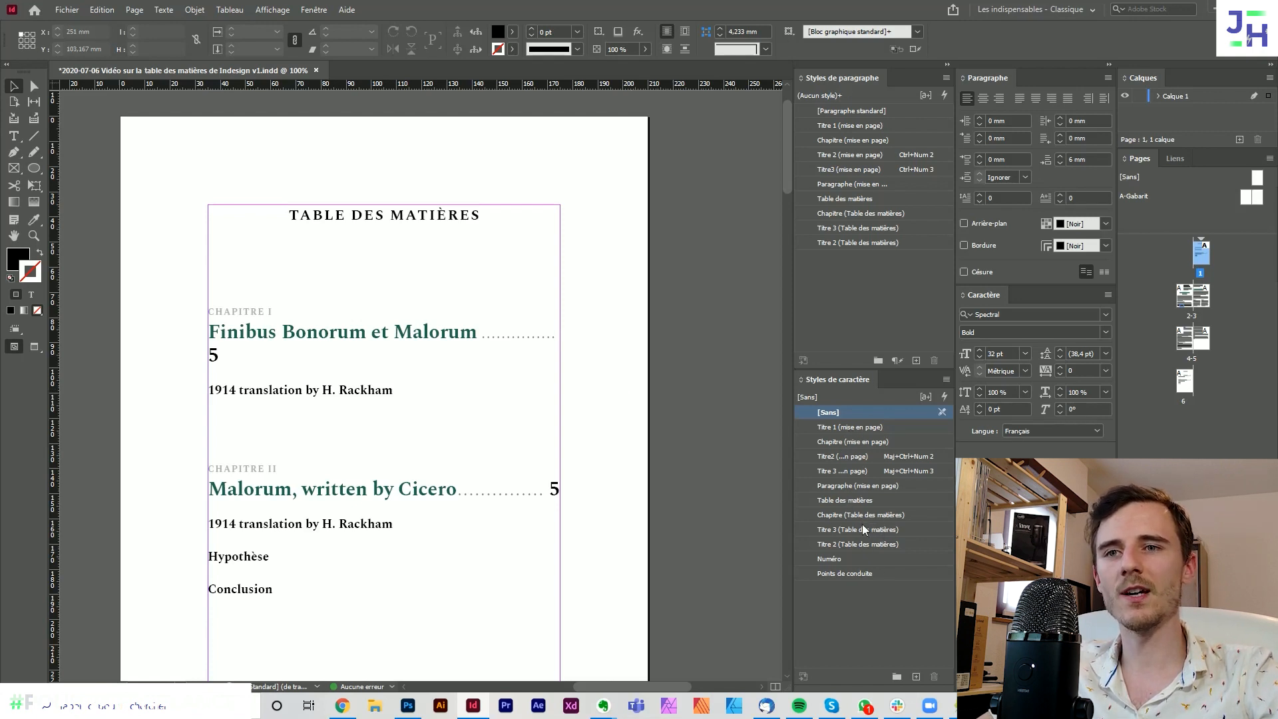
pyautogui.doubleClick(849, 500)
pyautogui.click(742, 250)
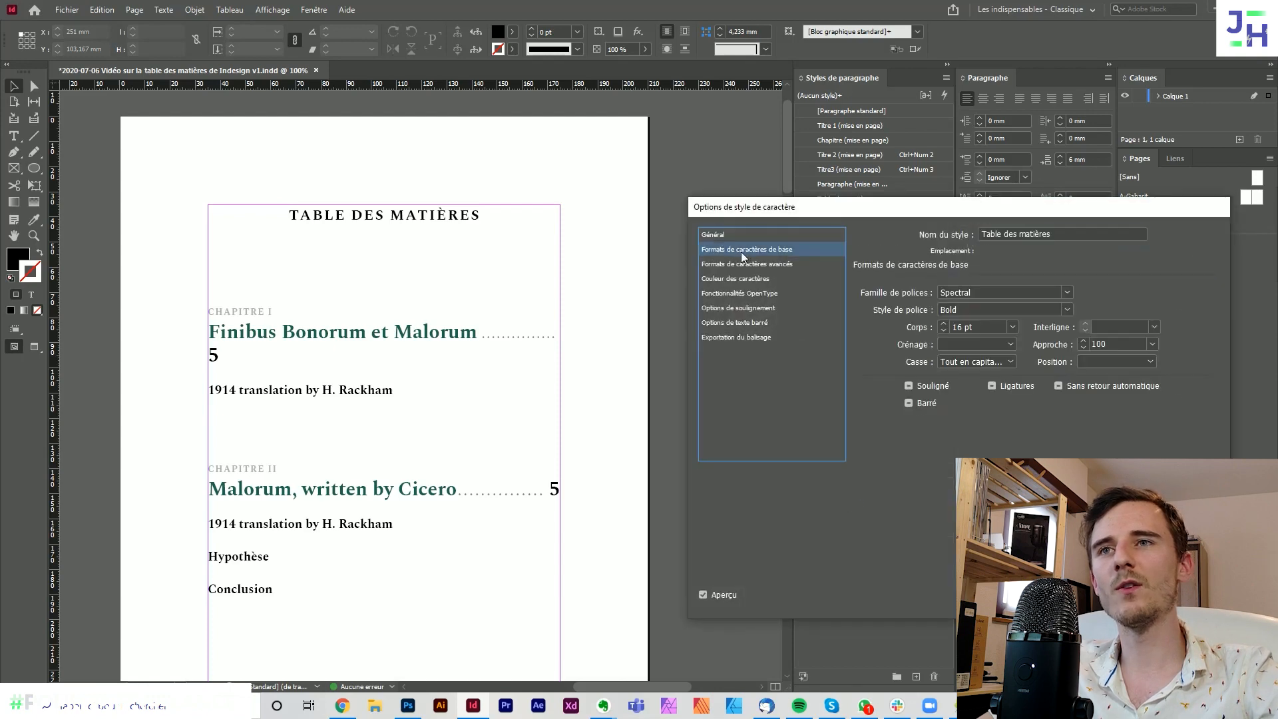
pyautogui.click(998, 293)
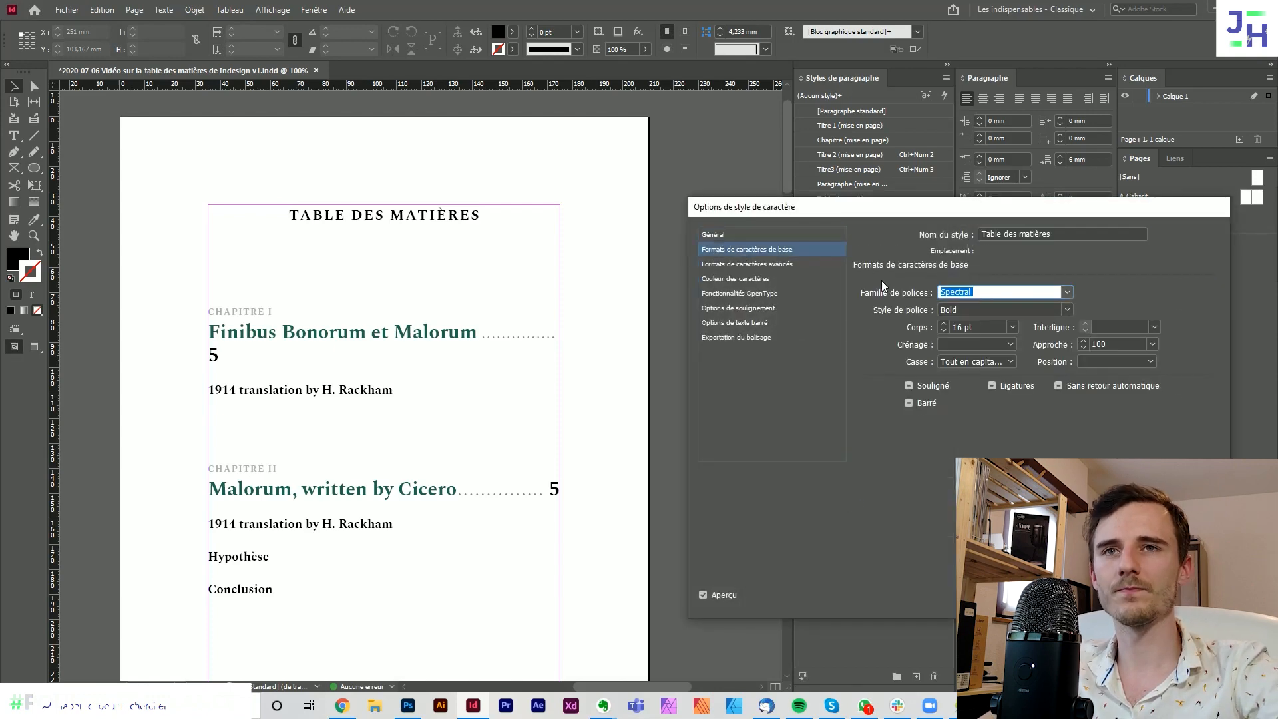
pyautogui.press('Delete')
pyautogui.press('Tab')
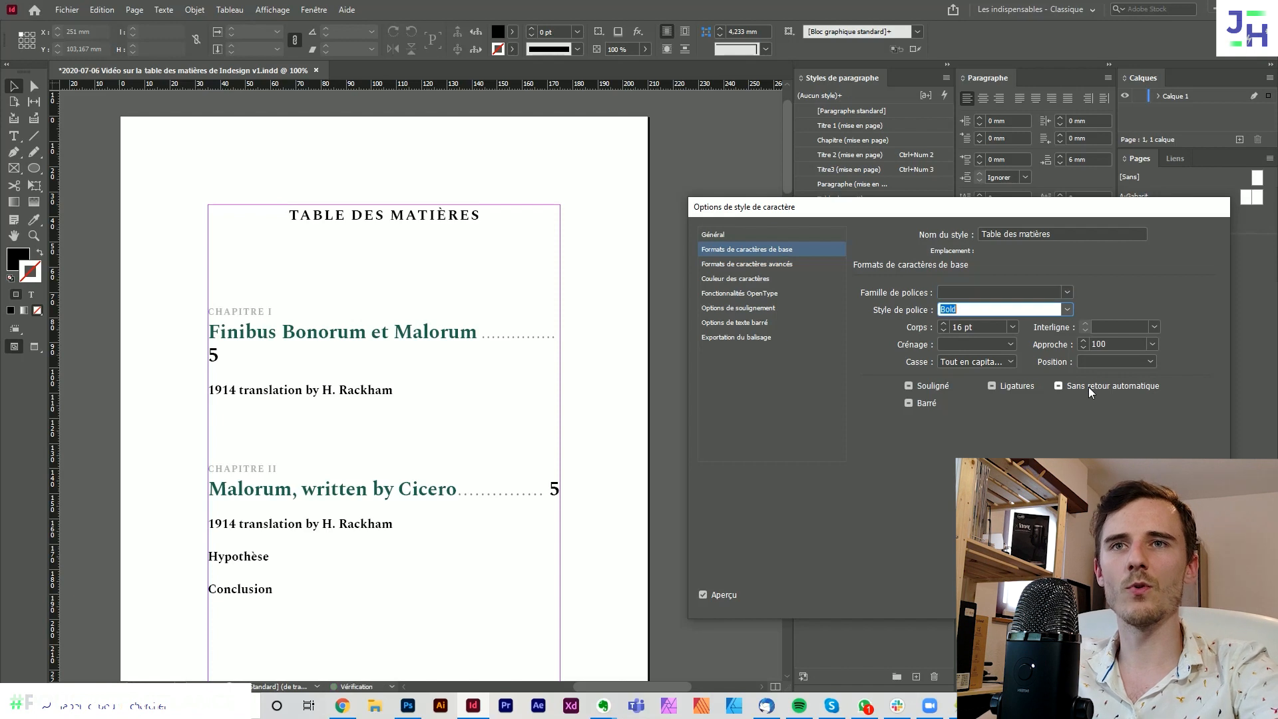
pyautogui.press('Tab')
pyautogui.press('Delete')
pyautogui.press('Tab')
pyautogui.press('Tab')
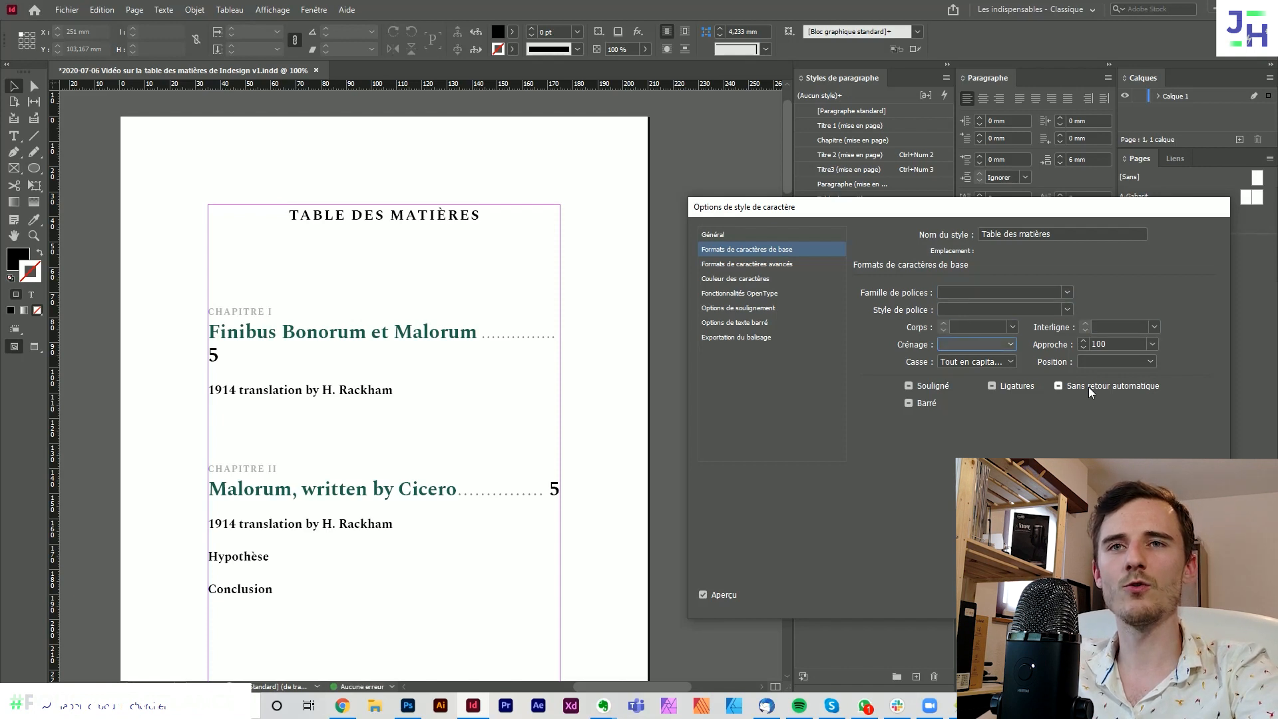
pyautogui.press('Tab')
pyautogui.press('Delete')
pyautogui.press('Tab')
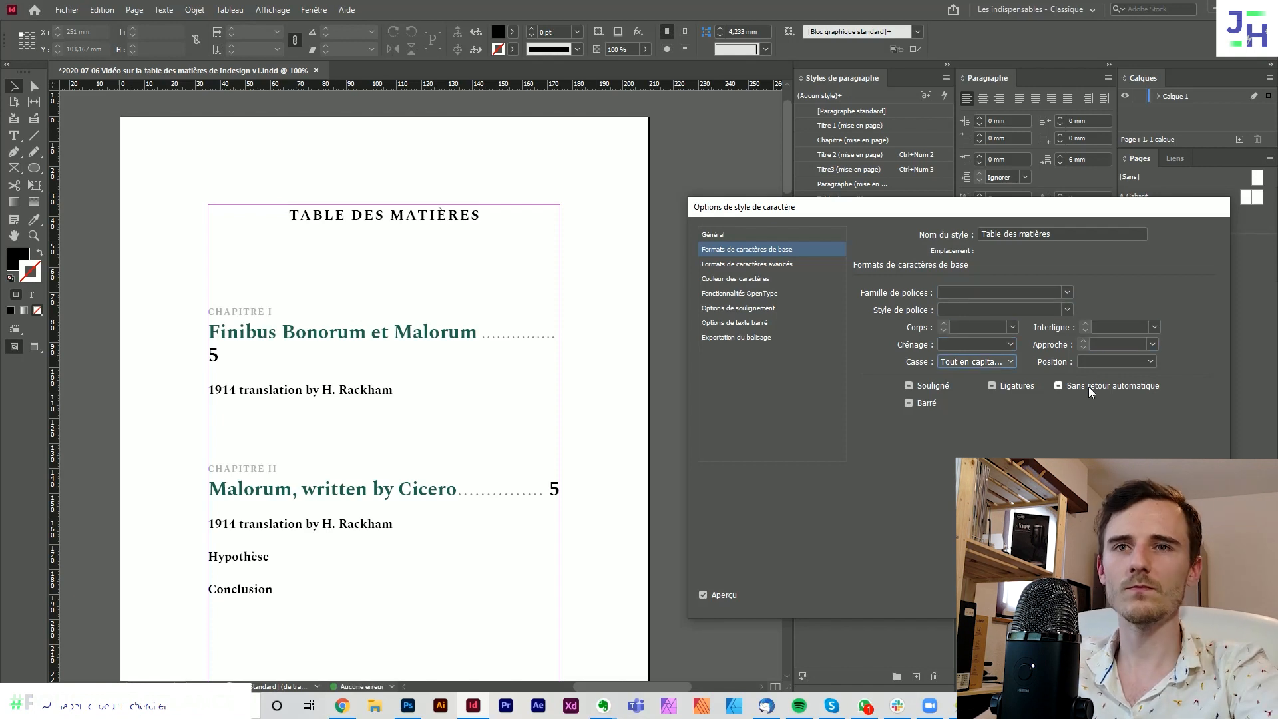
pyautogui.click(1010, 362)
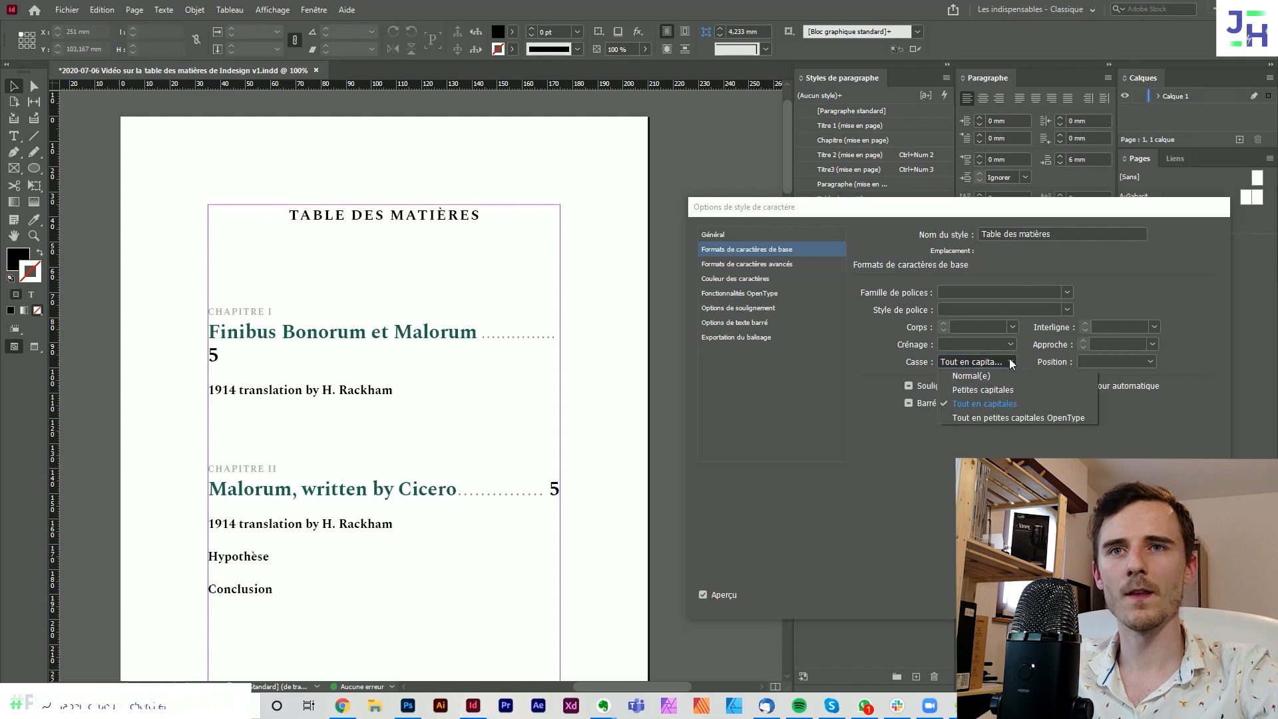
pyautogui.click(1034, 405)
pyautogui.click(1124, 595)
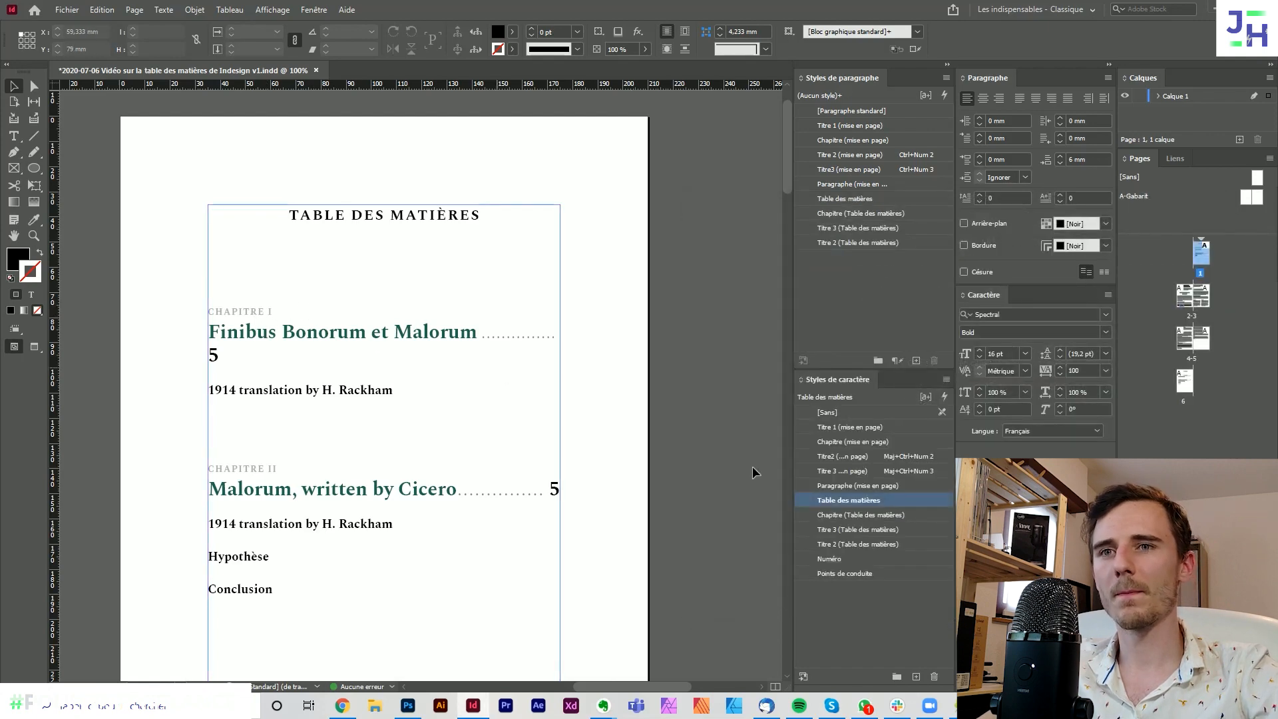
# - Clear the font family, font style, size and tracking from the "Chapitre (Table des matières)" character style
pyautogui.doubleClick(831, 516)
pyautogui.click(825, 250)
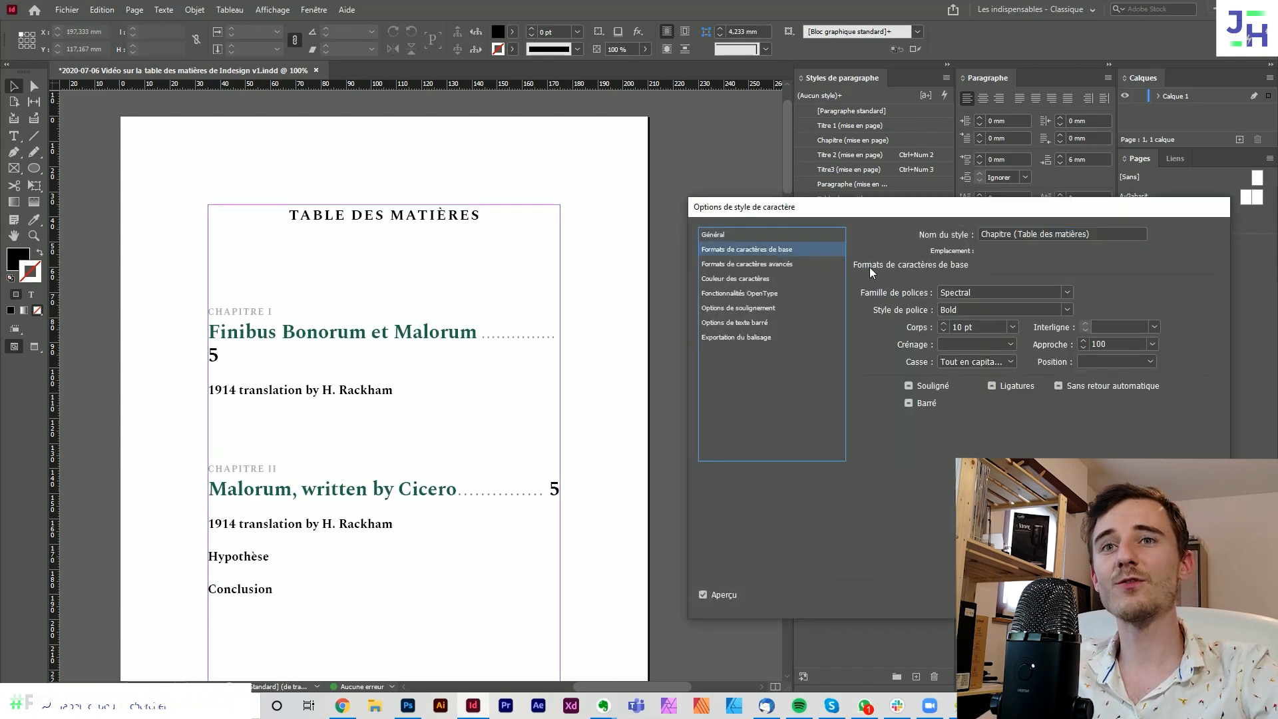
pyautogui.moveTo(996, 298); pyautogui.dragTo(897, 295)
pyautogui.press('BackSpace')
pyautogui.press('Tab')
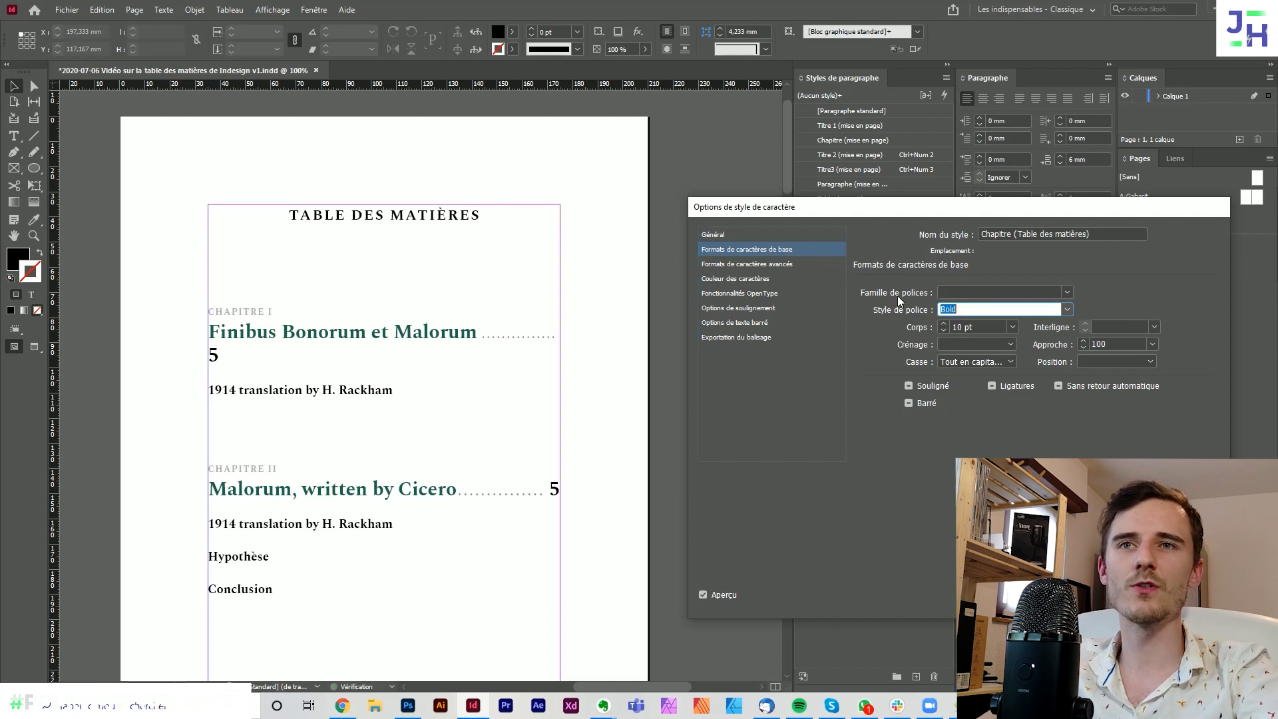
pyautogui.press('BackSpace')
pyautogui.press('Tab')
pyautogui.press('BackSpace')
pyautogui.press('Tab')
pyautogui.press('Tab')
pyautogui.press('Tab')
pyautogui.press('BackSpace')
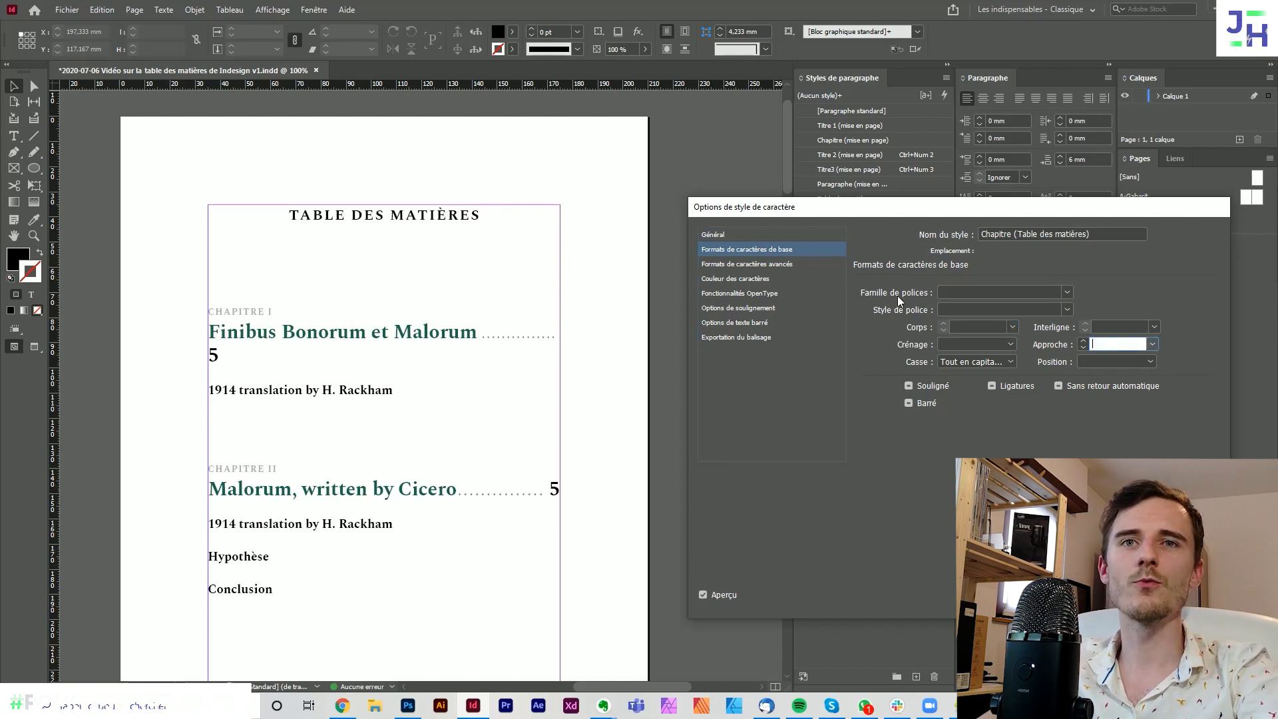
pyautogui.press('Tab')
pyautogui.click(1124, 594)
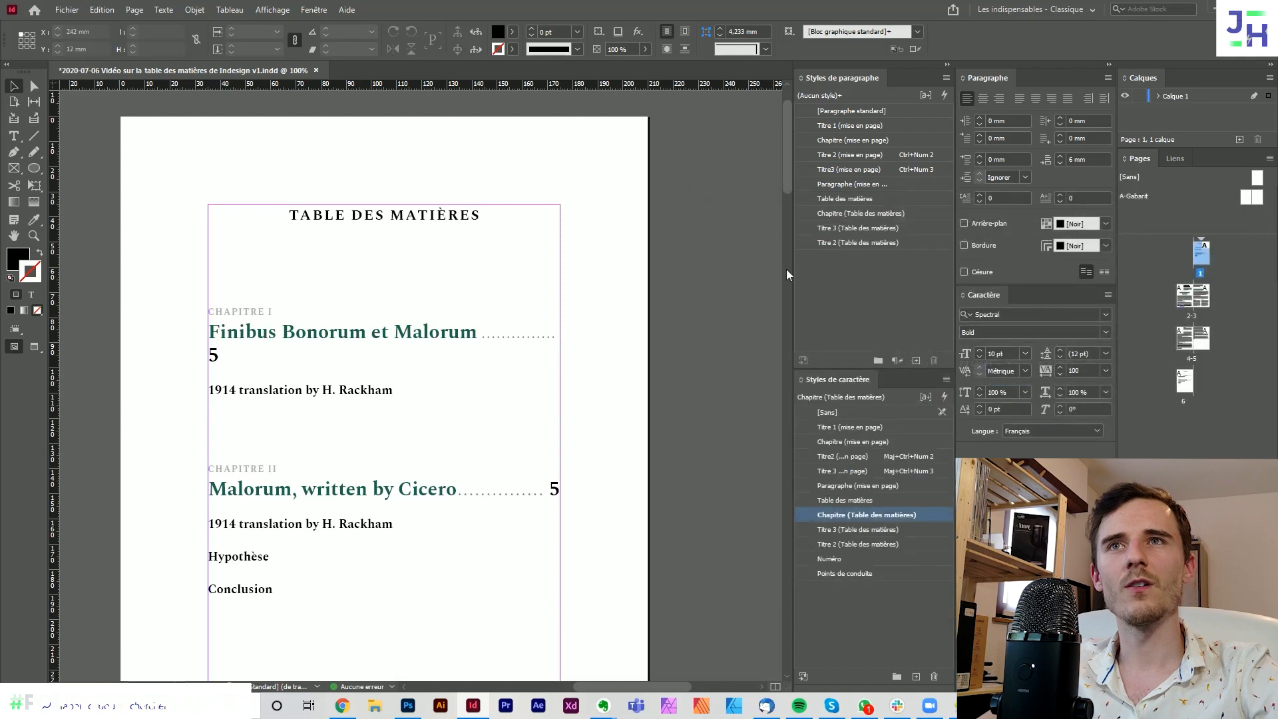
# - Clear the font family, font style and size from the "Titre 3 (Table des matières)" character style
pyautogui.doubleClick(857, 529)
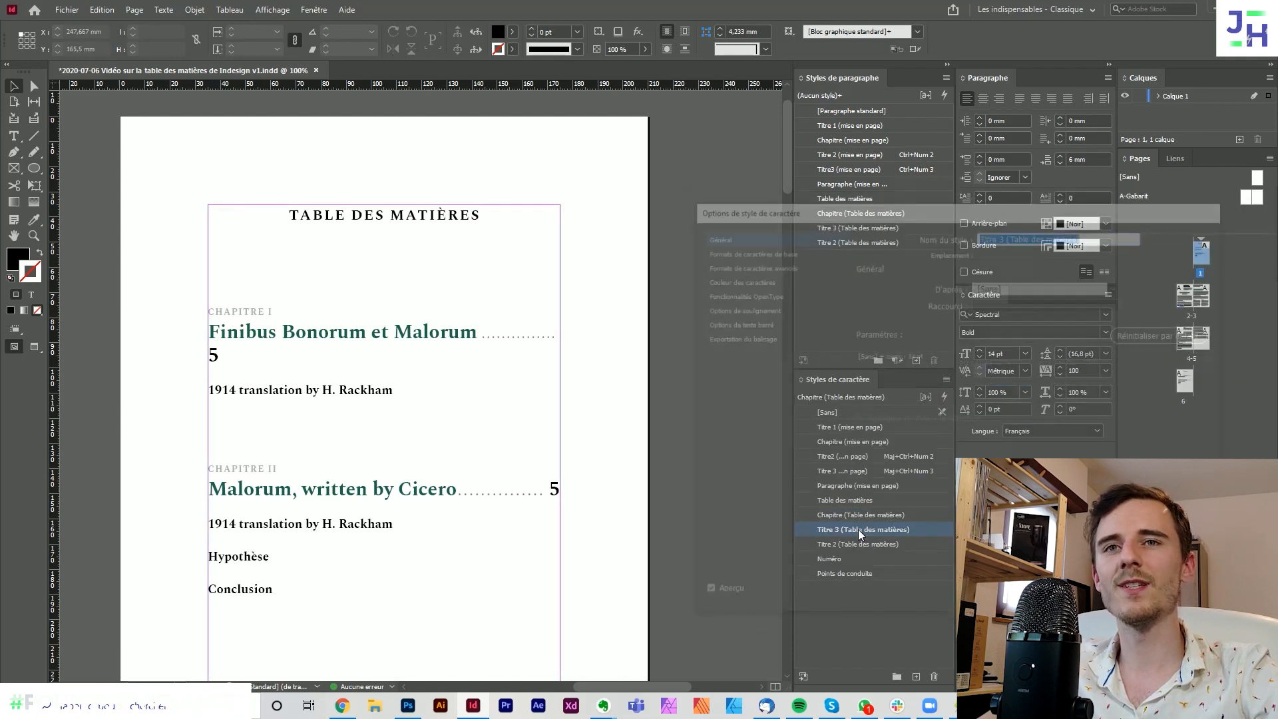
pyautogui.click(782, 250)
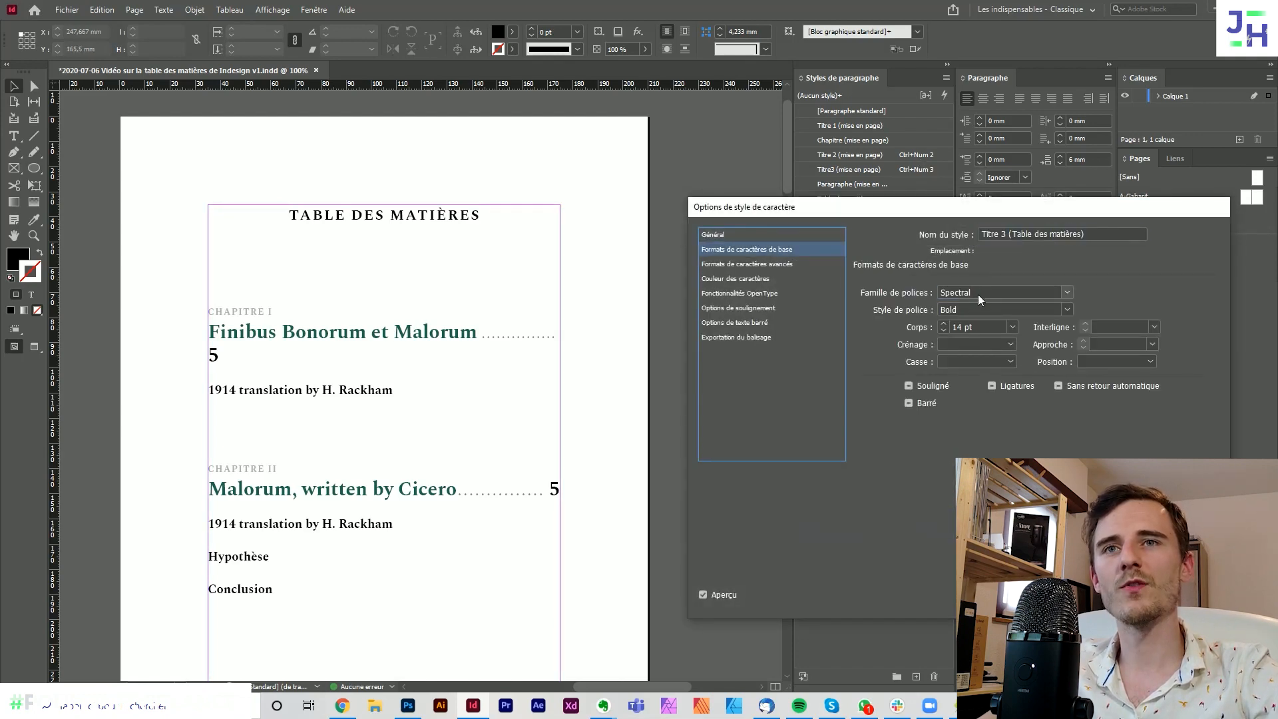
pyautogui.press('Tab')
pyautogui.press('Tab')
pyautogui.press('BackSpace')
pyautogui.press('Tab')
pyautogui.press('BackSpace')
pyautogui.press('Tab')
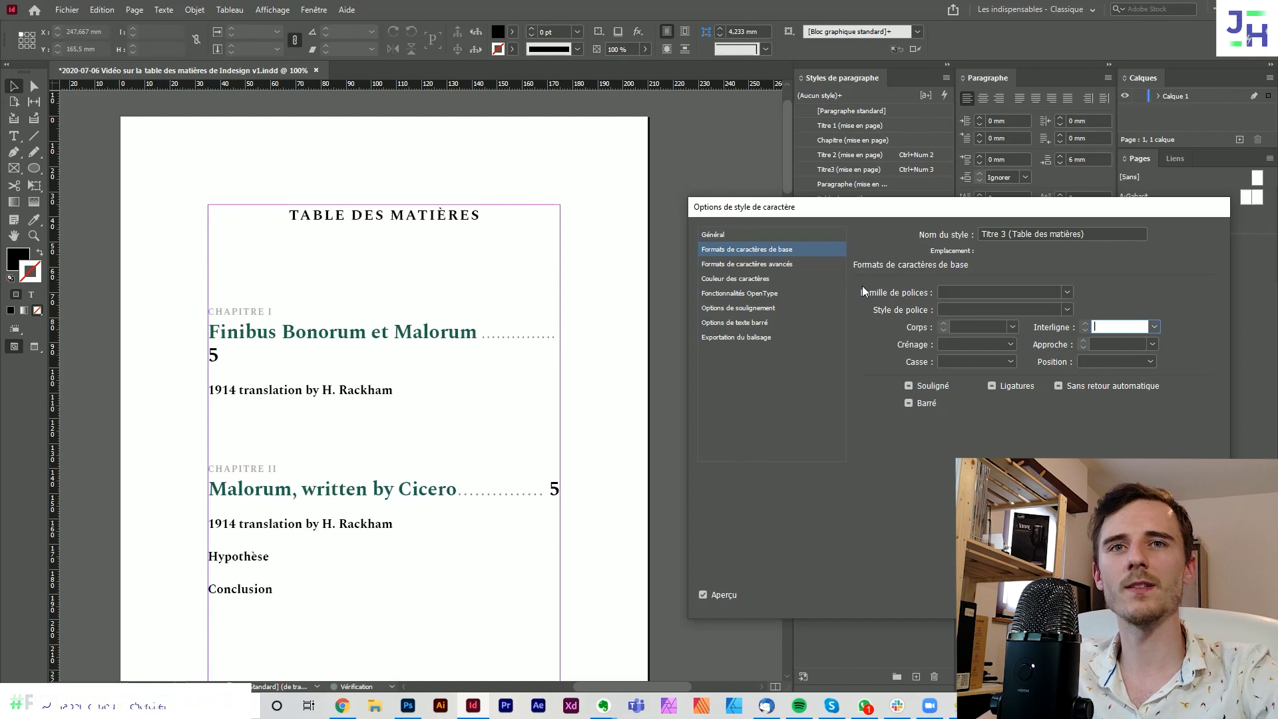
pyautogui.press('Return')
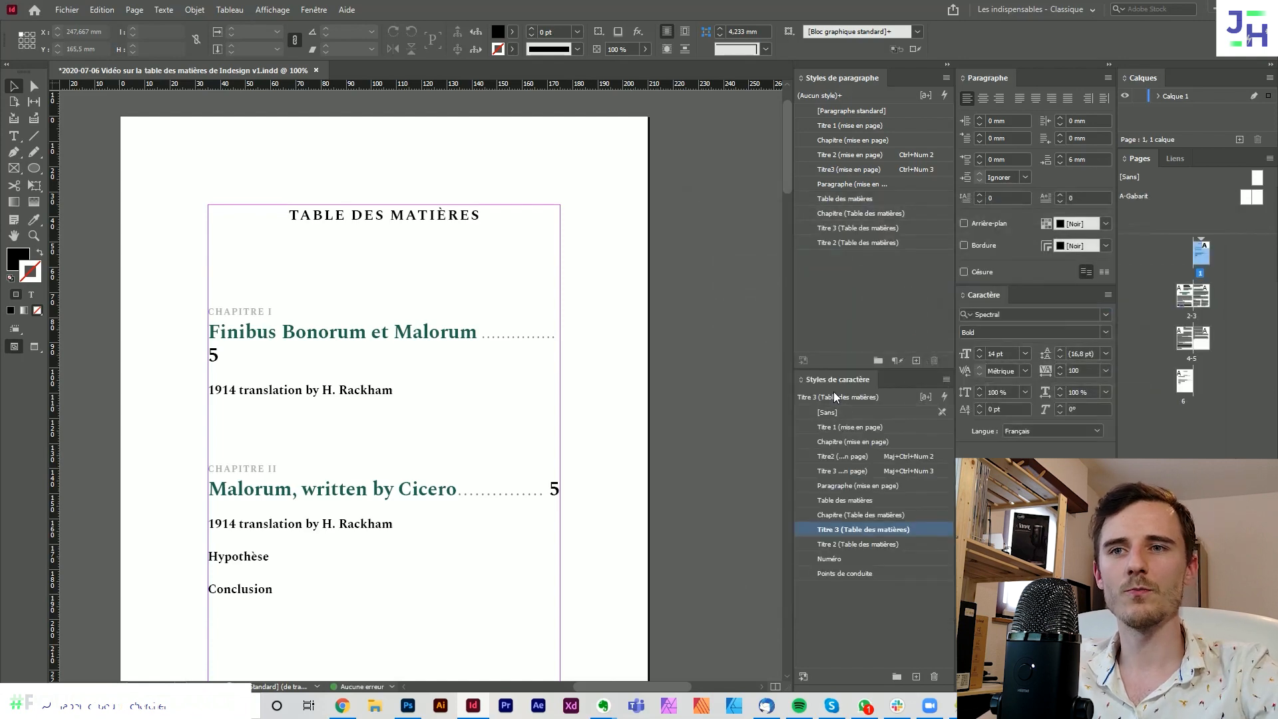
# - Clear the font family, font style and size from the "Titre 2 (Table des matières)" character style
pyautogui.doubleClick(864, 557)
pyautogui.press('Return')
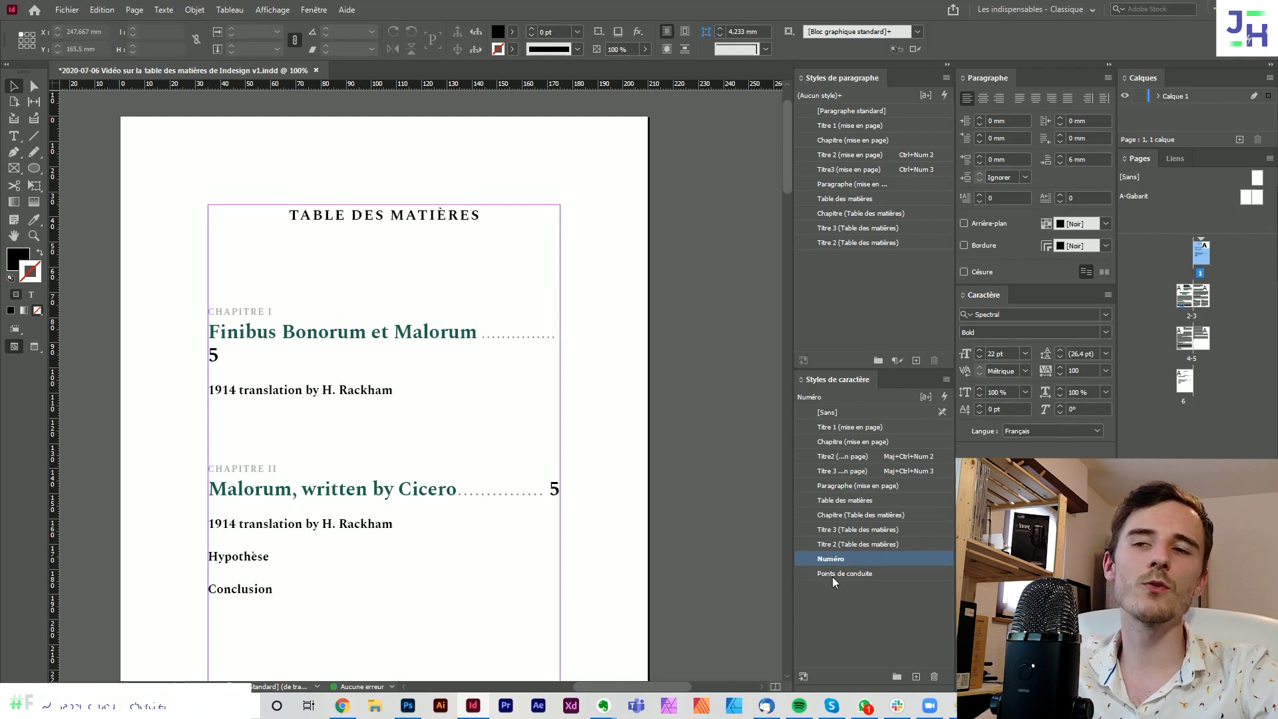
pyautogui.doubleClick(857, 543)
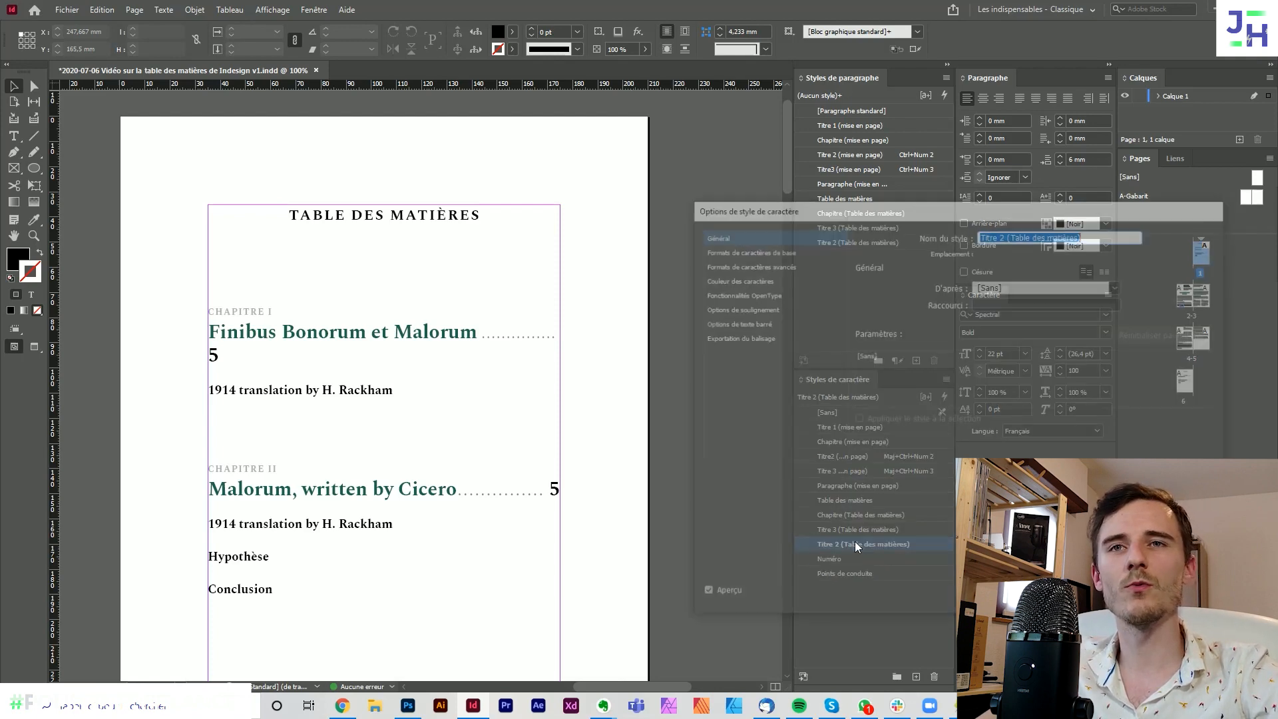
pyautogui.click(742, 251)
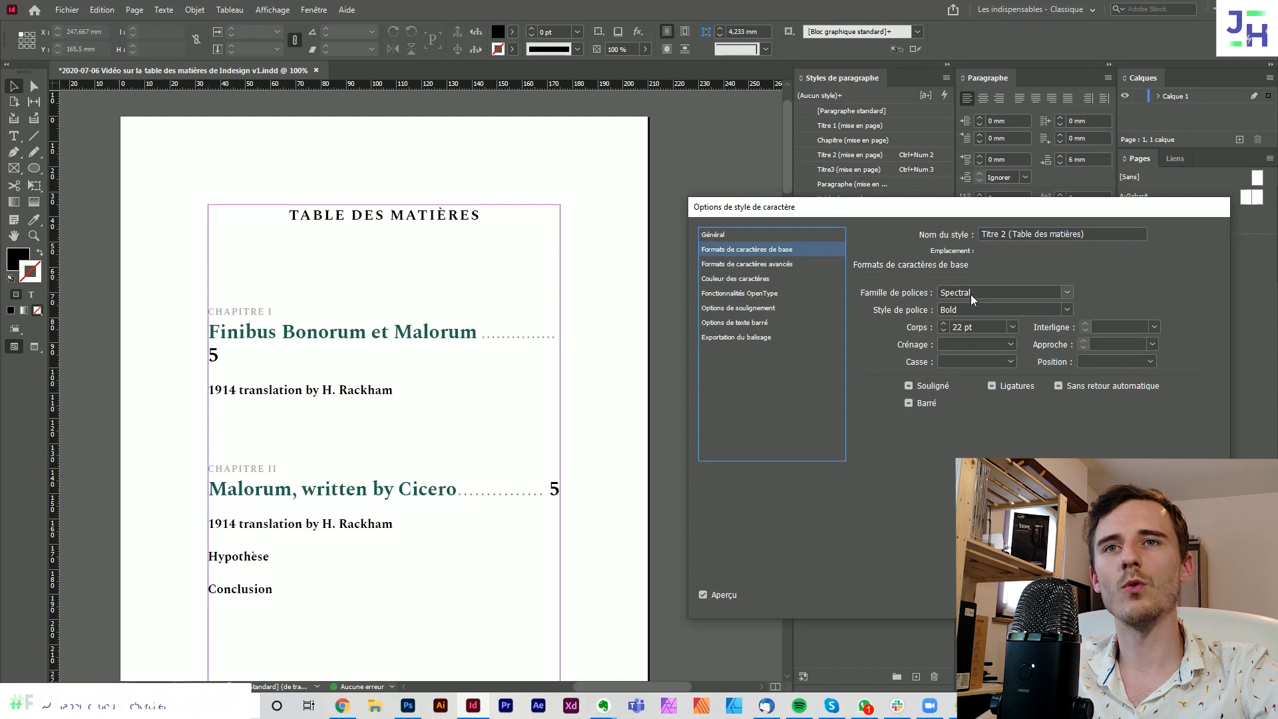
pyautogui.press('Tab')
pyautogui.press('BackSpace')
pyautogui.press('Tab')
pyautogui.press('BackSpace')
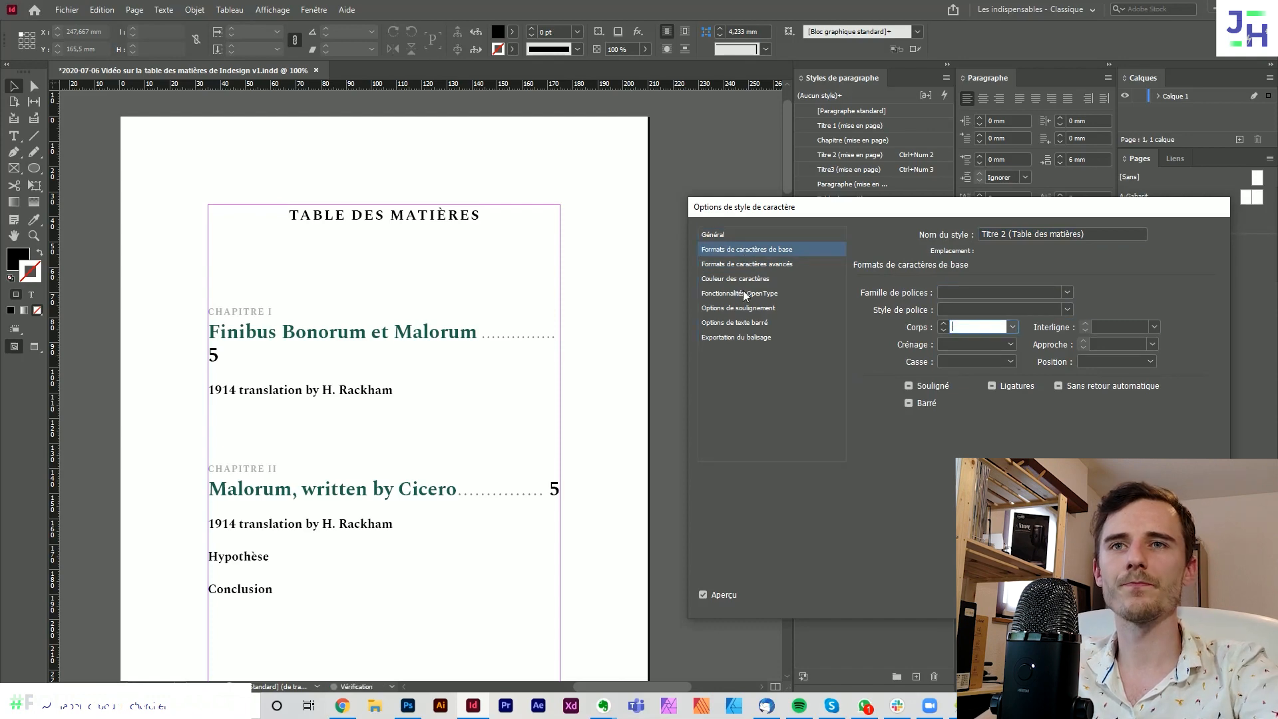
pyautogui.press('Tab')
pyautogui.press('Return')
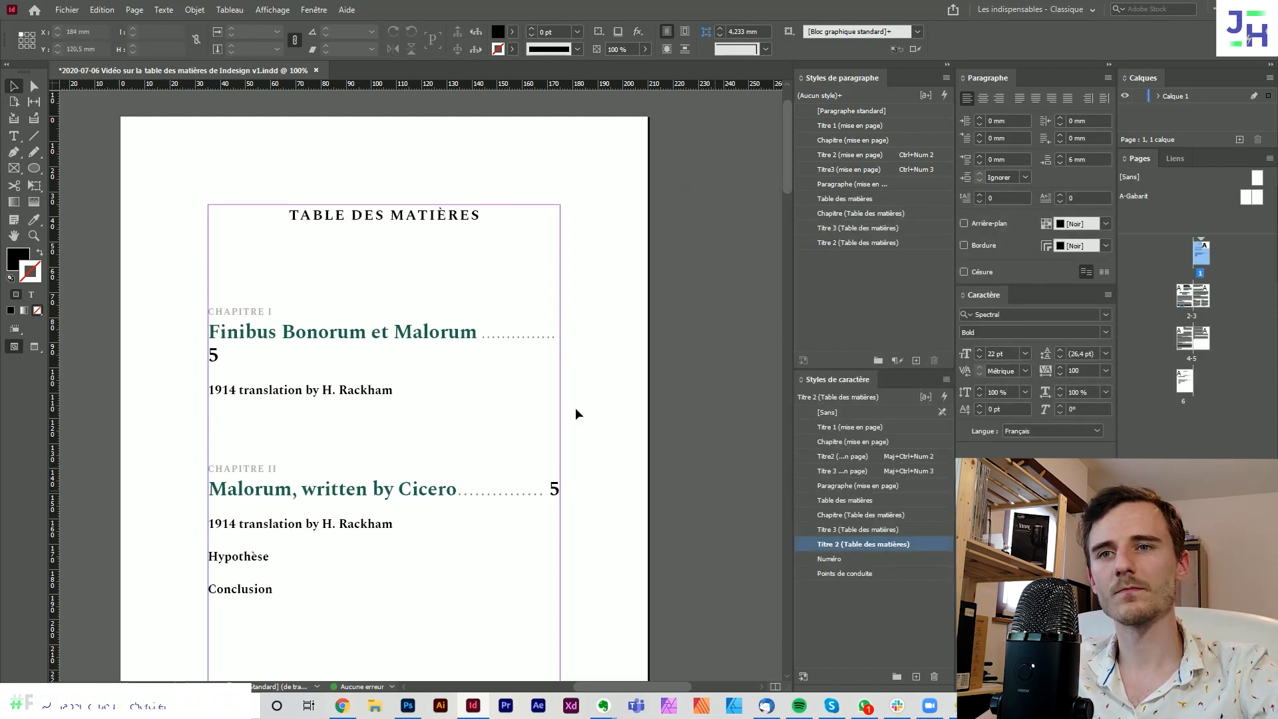
# - Move the existing table of contents text frame off the page onto the pasteboard to its right
pyautogui.moveTo(559, 404); pyautogui.dragTo(587, 353)
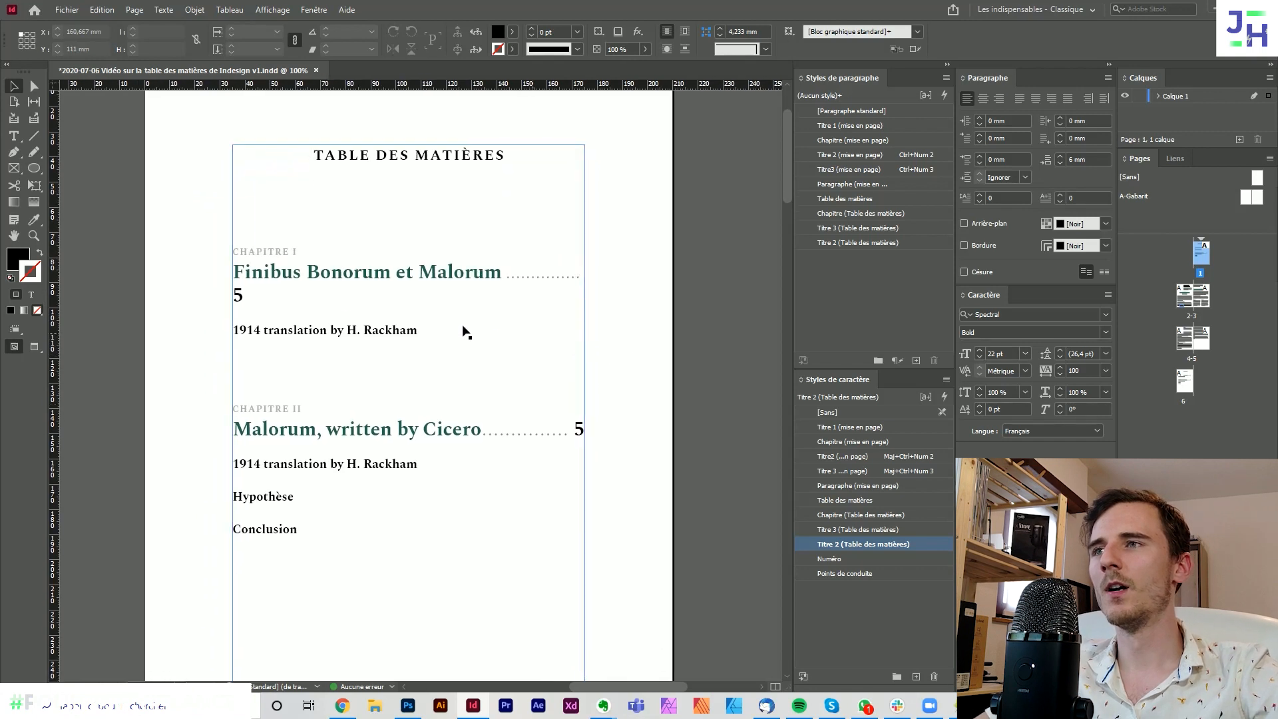
pyautogui.hotkey('ctrl', '-')
pyautogui.click(335, 443)
pyautogui.moveTo(335, 443); pyautogui.dragTo(657, 443)
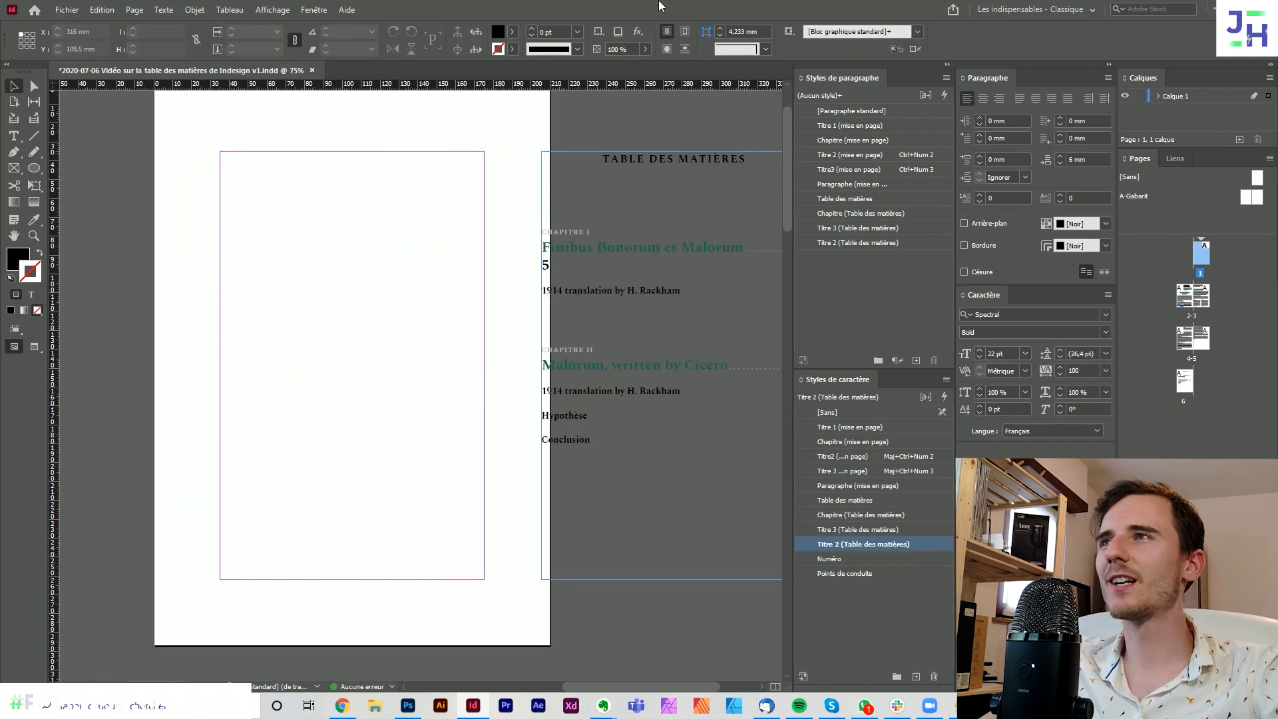
# - Start a new table of contents style named "TDM" and assign the "Table des matières" paragraph style to its title
pyautogui.click(104, 9)
pyautogui.moveTo(131, 6)
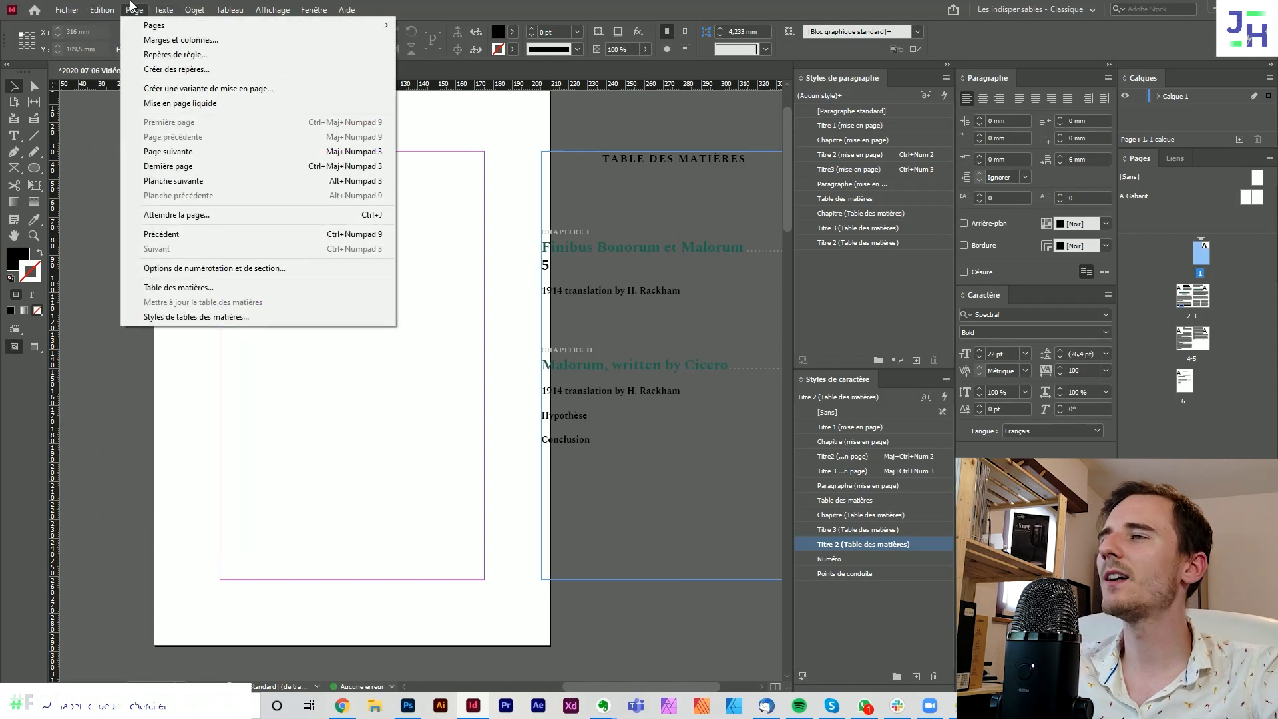
pyautogui.click(205, 316)
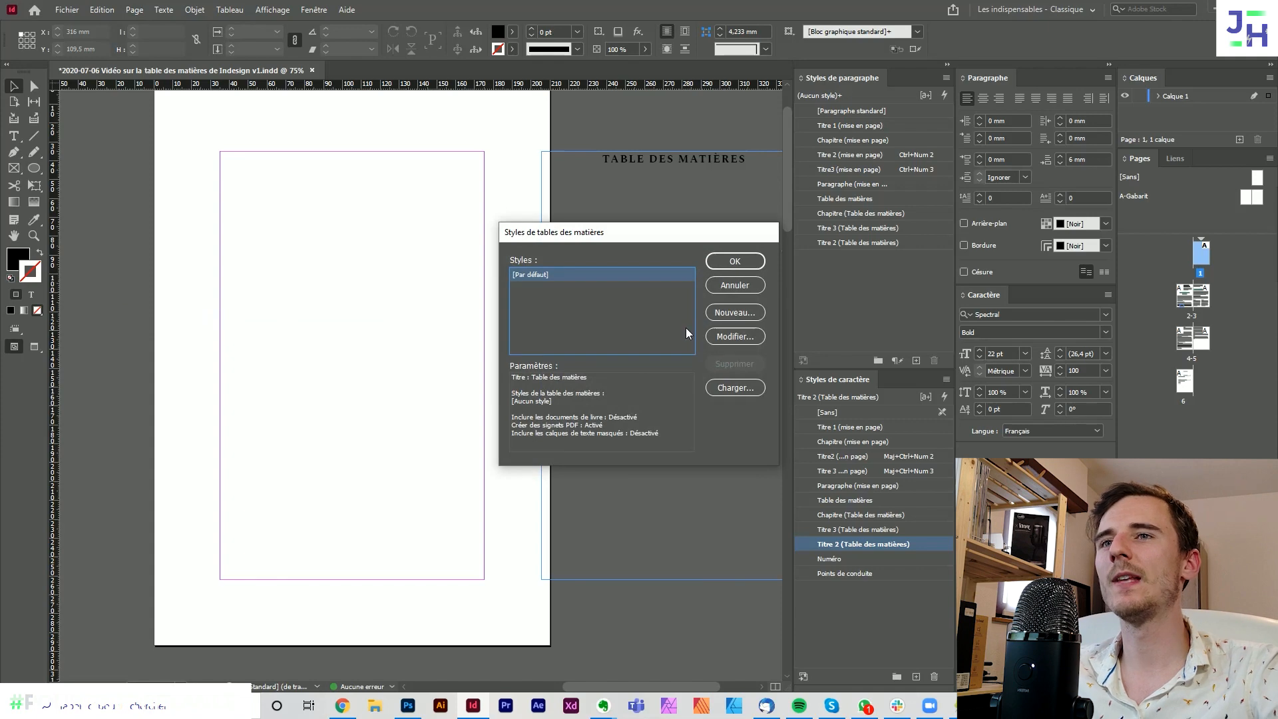
pyautogui.click(738, 312)
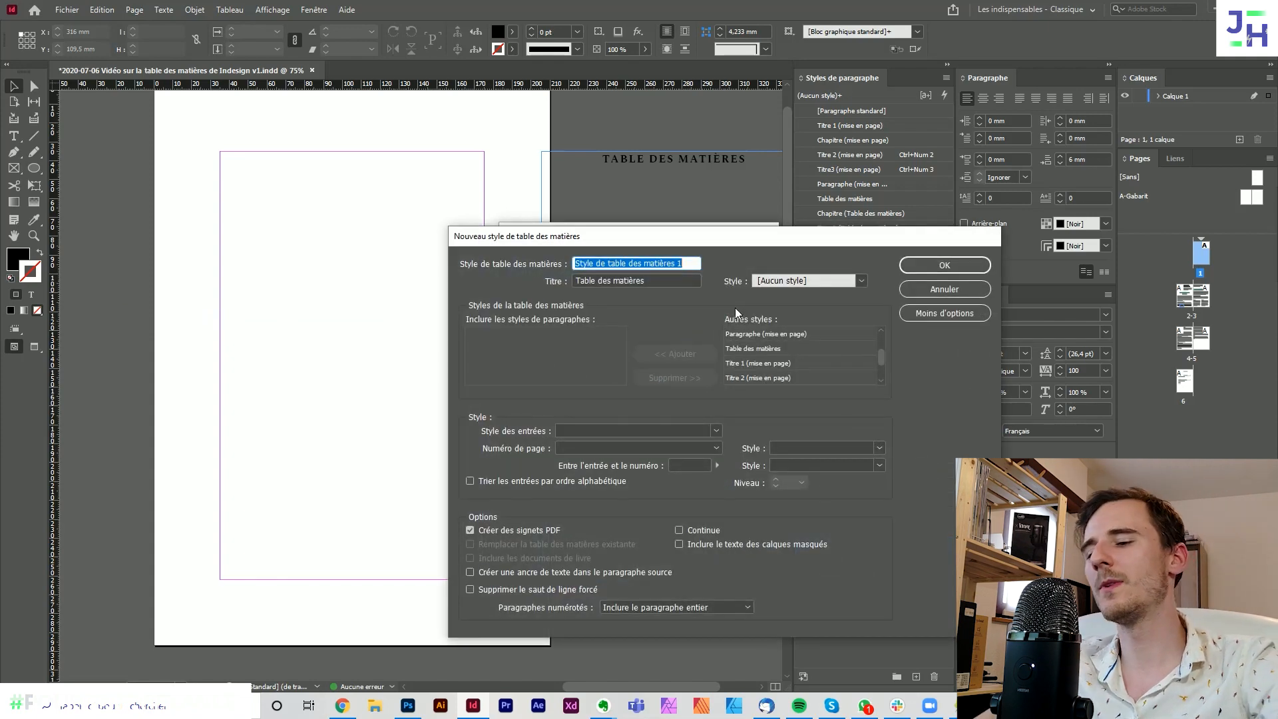
pyautogui.write('TDM')
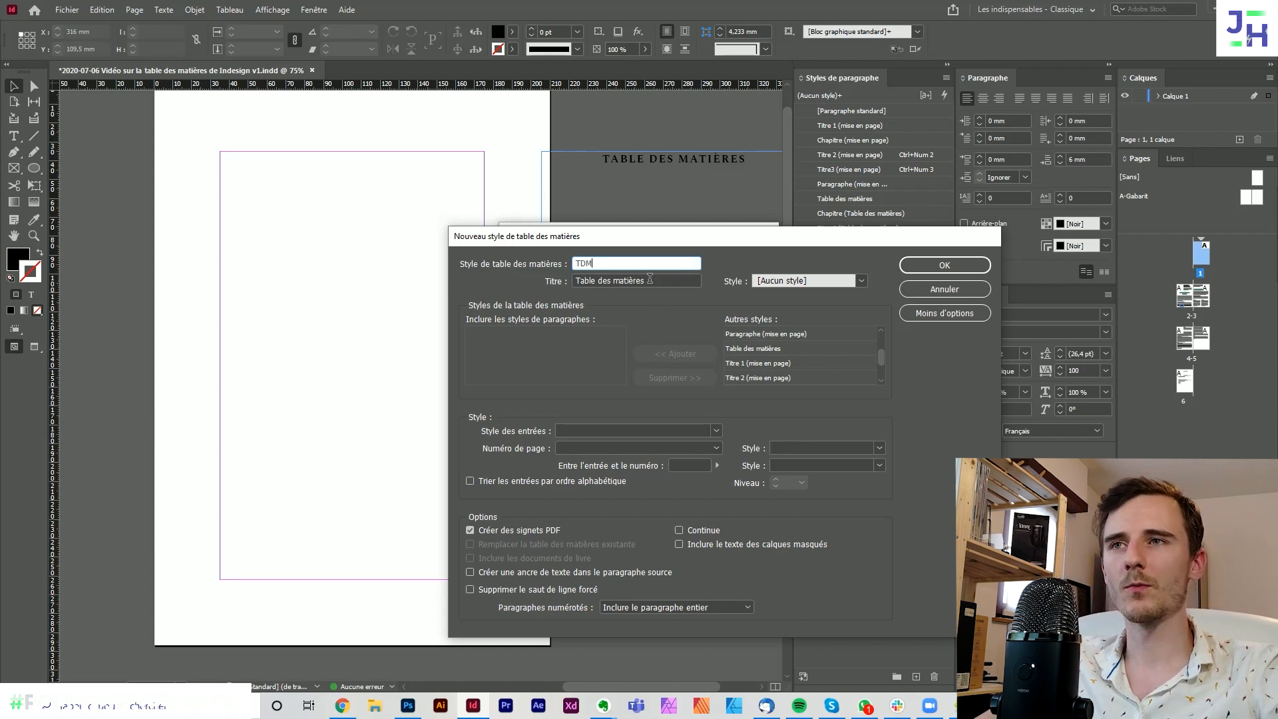
pyautogui.press('Tab')
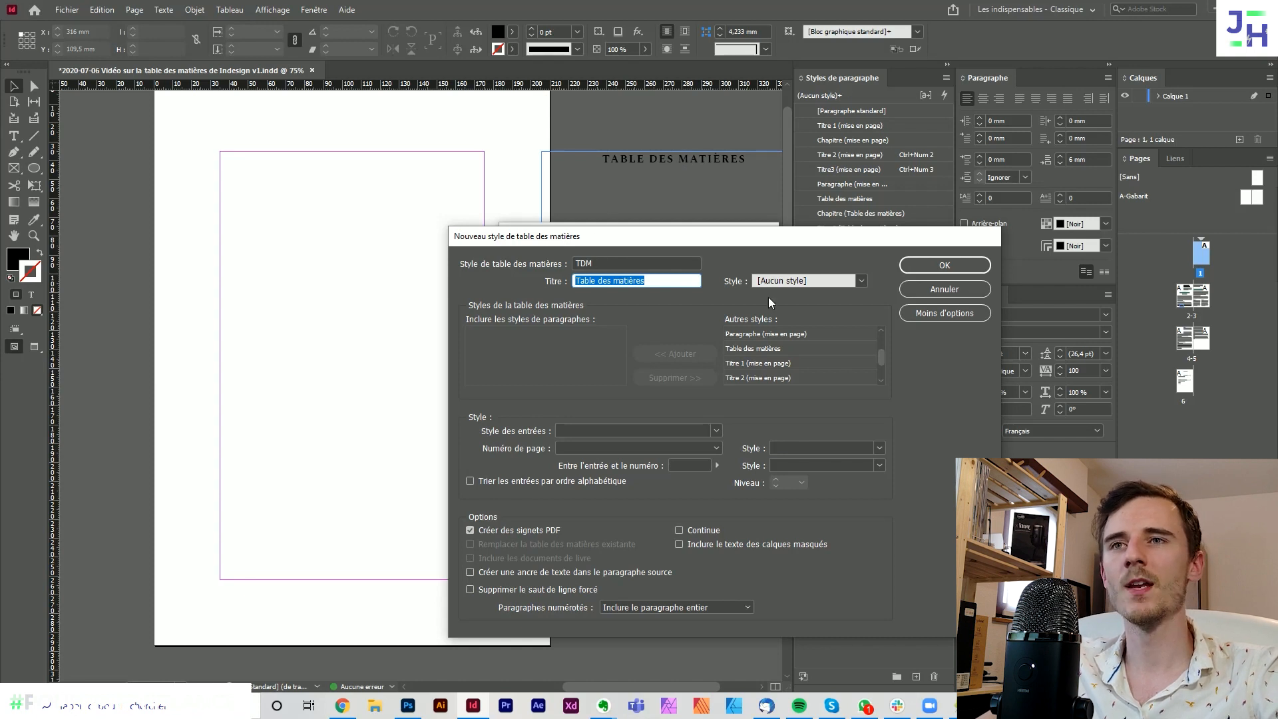
pyautogui.click(795, 283)
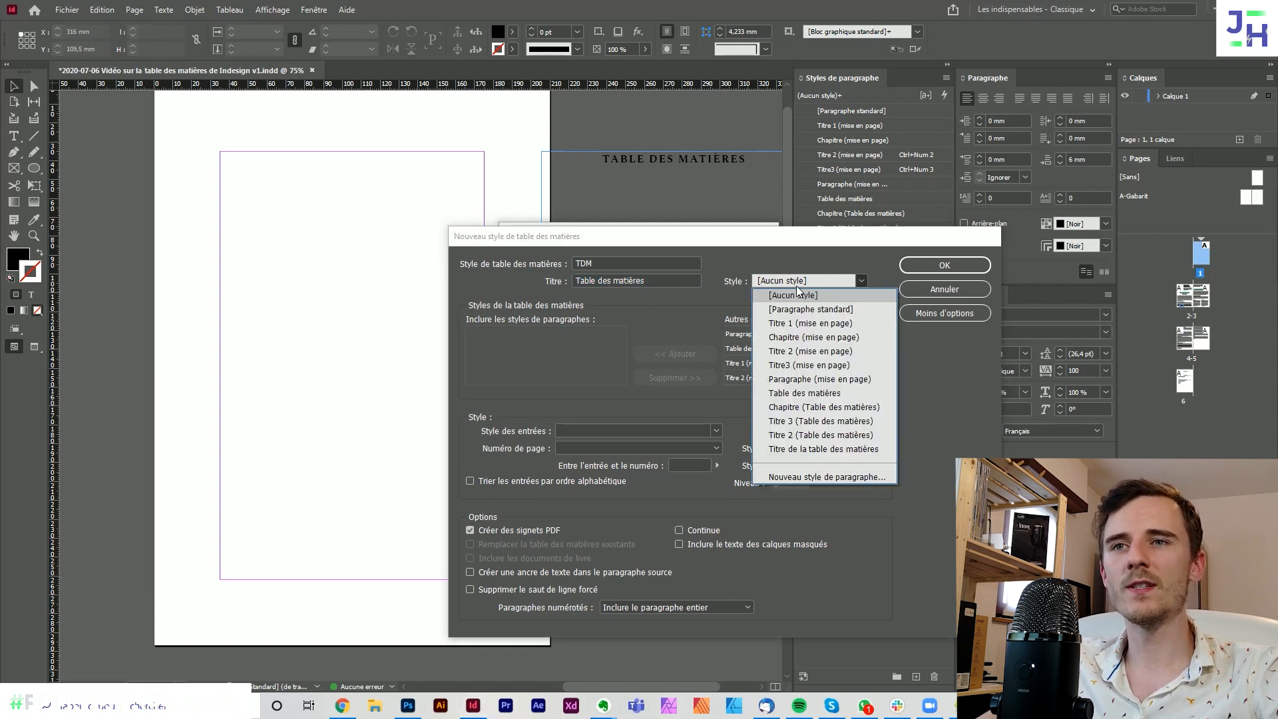
pyautogui.click(828, 393)
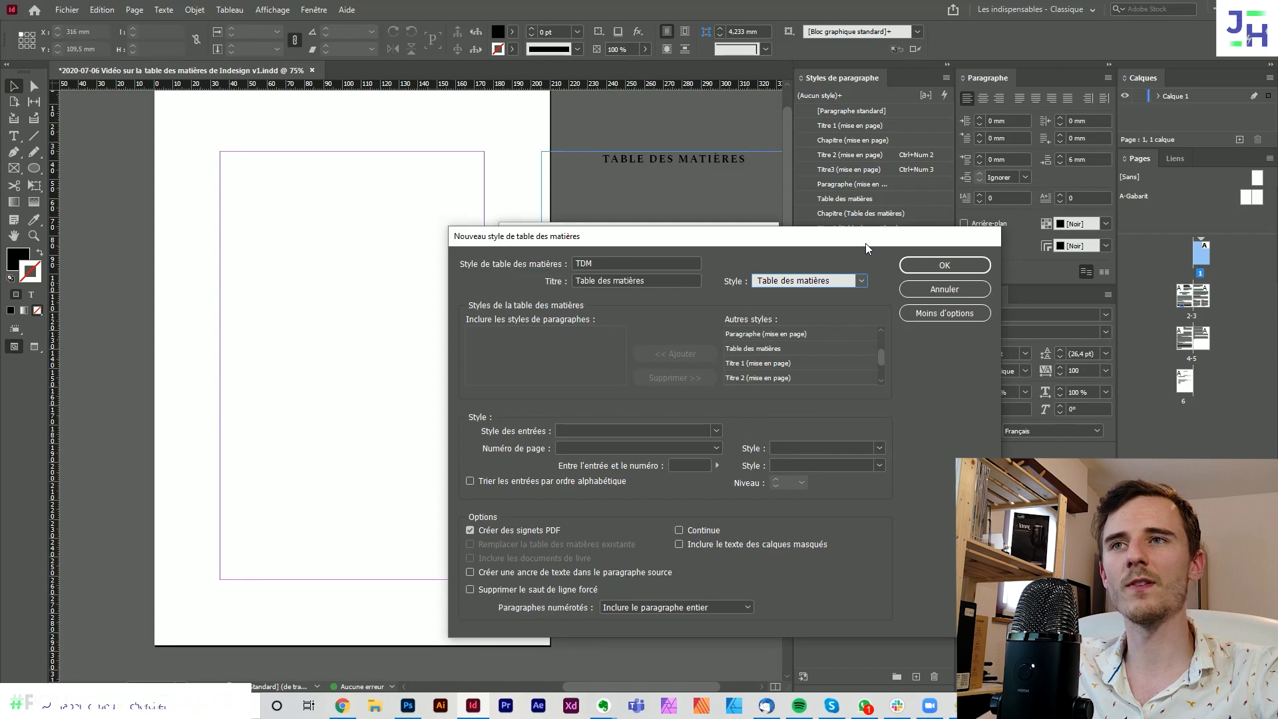
# - Include the "Titre 1", "Titre 2" and "Titre3 (mise en page)" paragraph styles in the TDM table of contents style
pyautogui.moveTo(865, 242); pyautogui.dragTo(817, 186)
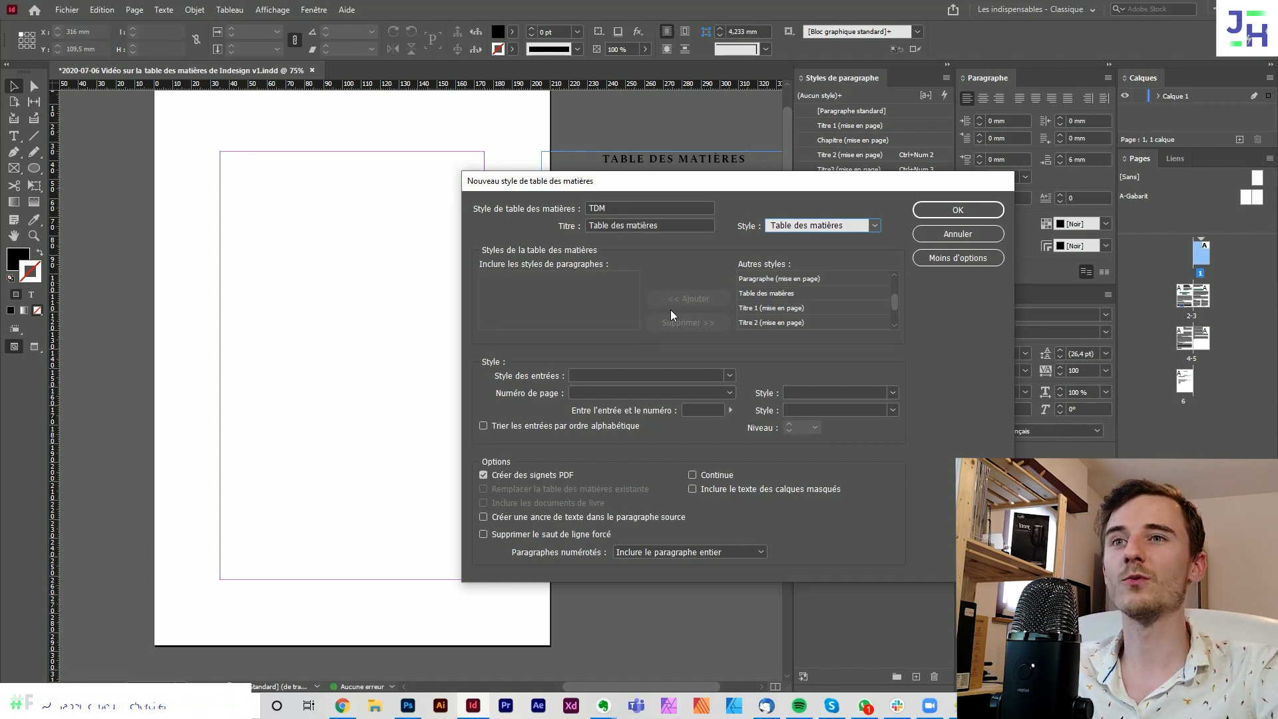
pyautogui.scroll(-3, 808, 291)
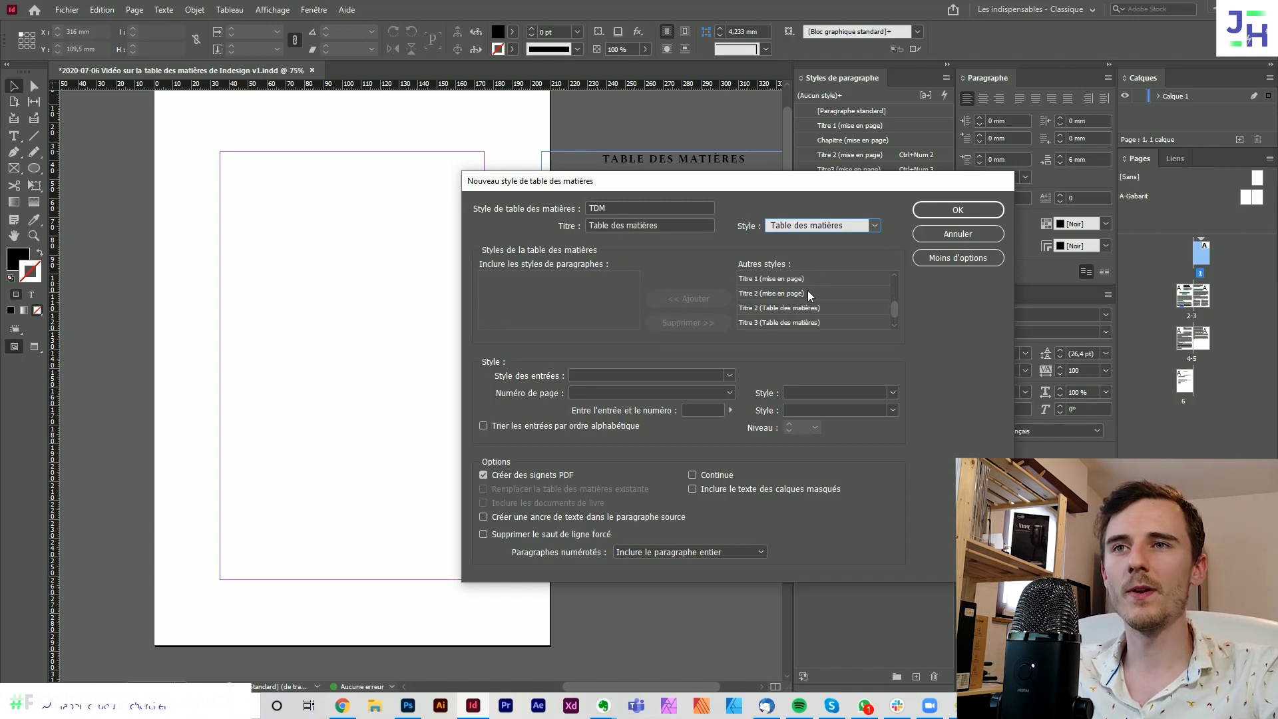
pyautogui.scroll(3, 808, 292)
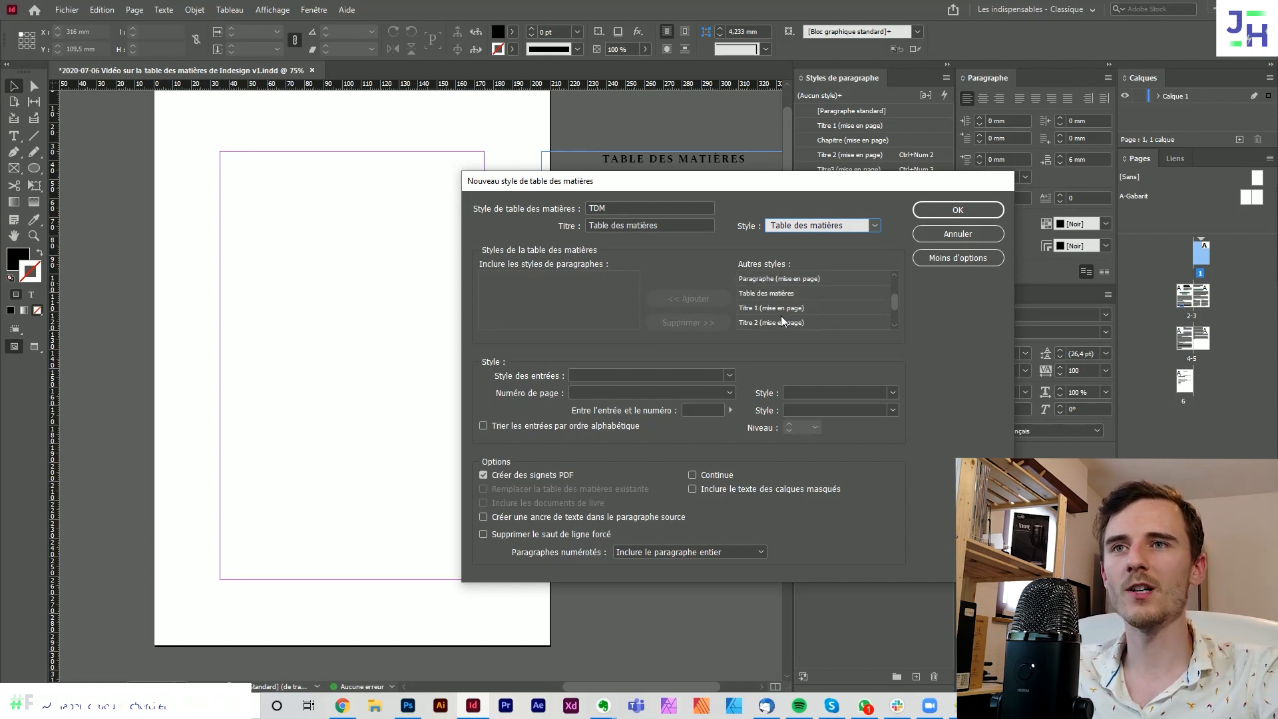
pyautogui.click(789, 307)
pyautogui.click(717, 304)
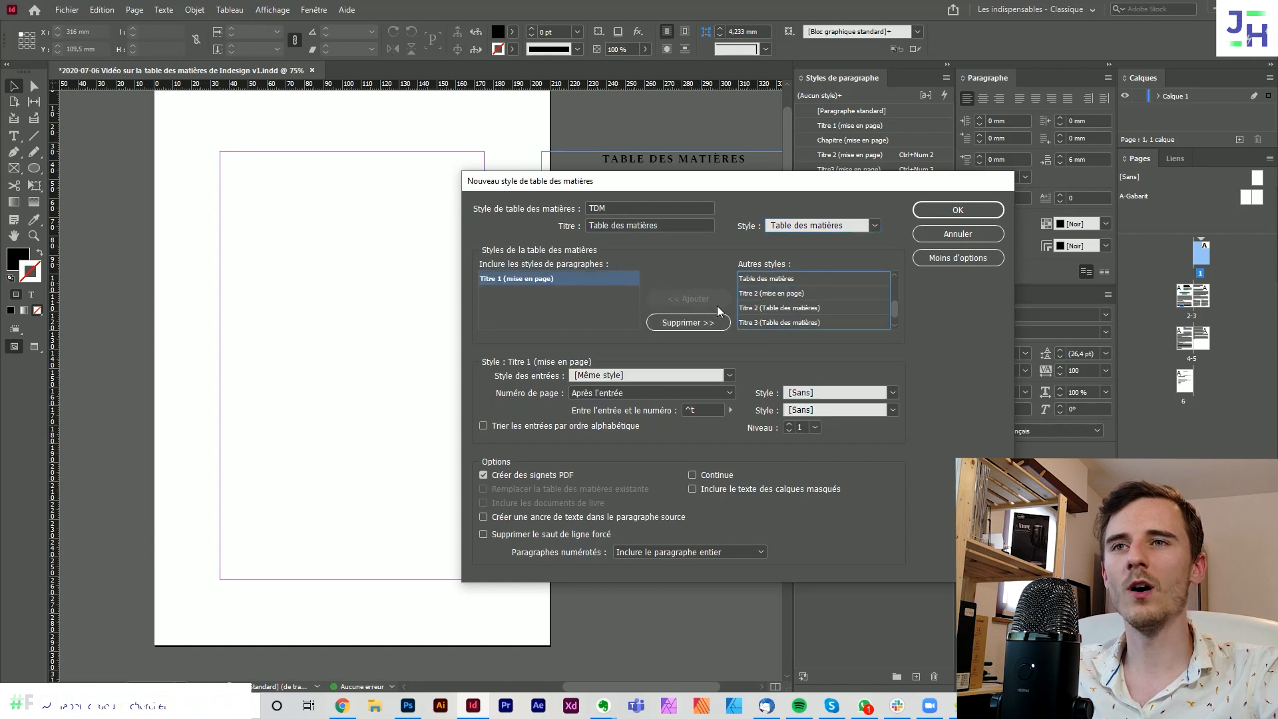
pyautogui.doubleClick(783, 294)
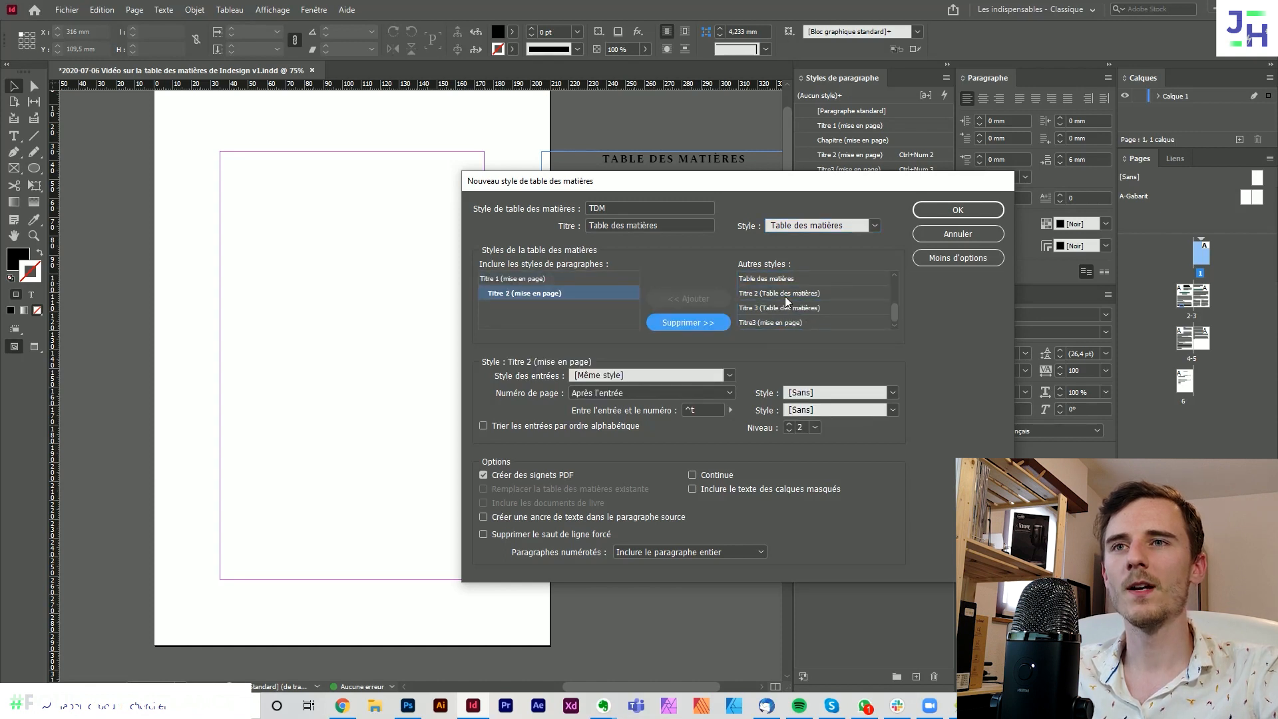
pyautogui.doubleClick(779, 321)
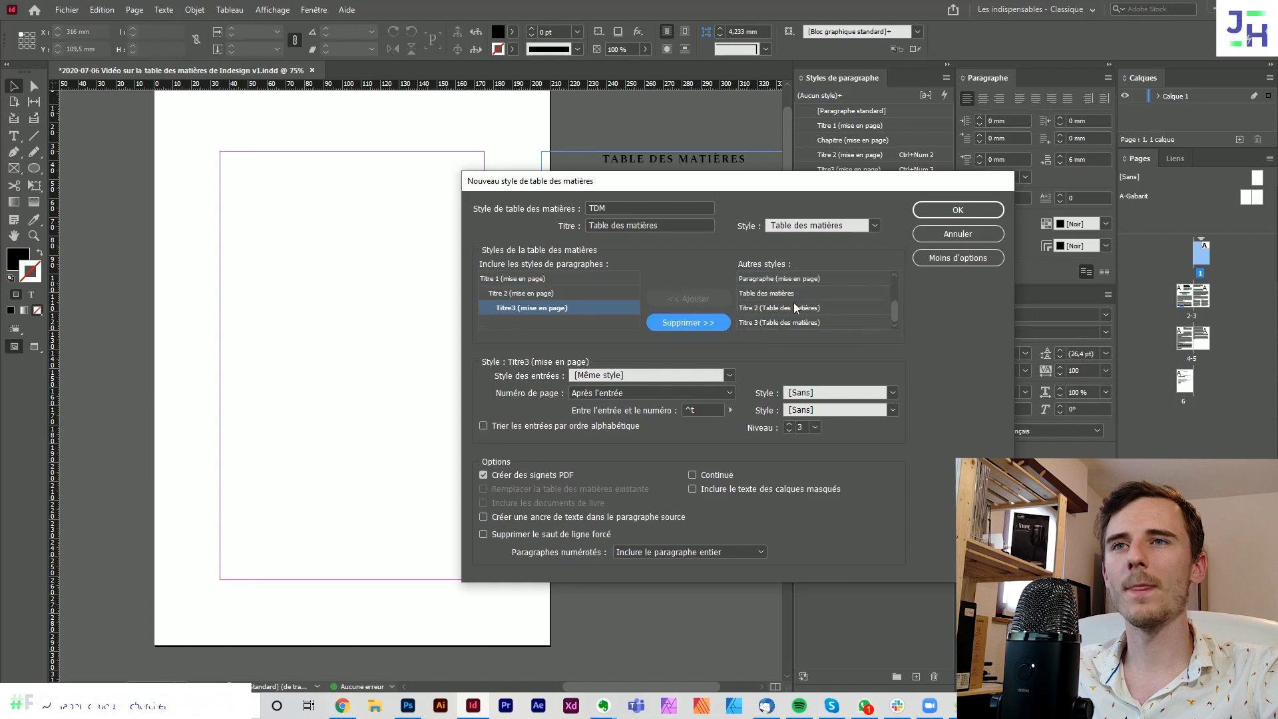
# - Include "Chapitre (mise en page)" above "Titre 2 (mise en page)" and remove "Titre 1 (mise en page)" from the included styles
pyautogui.doubleClick(795, 294)
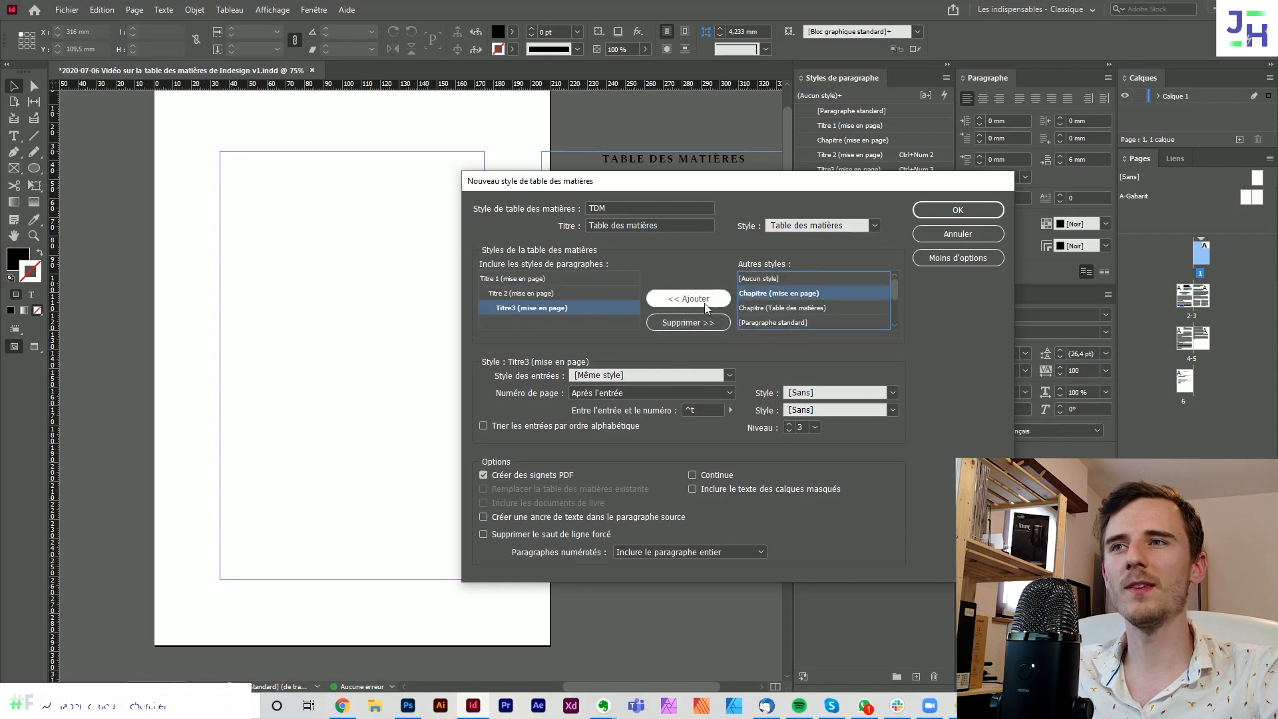
pyautogui.moveTo(533, 324); pyautogui.dragTo(533, 291)
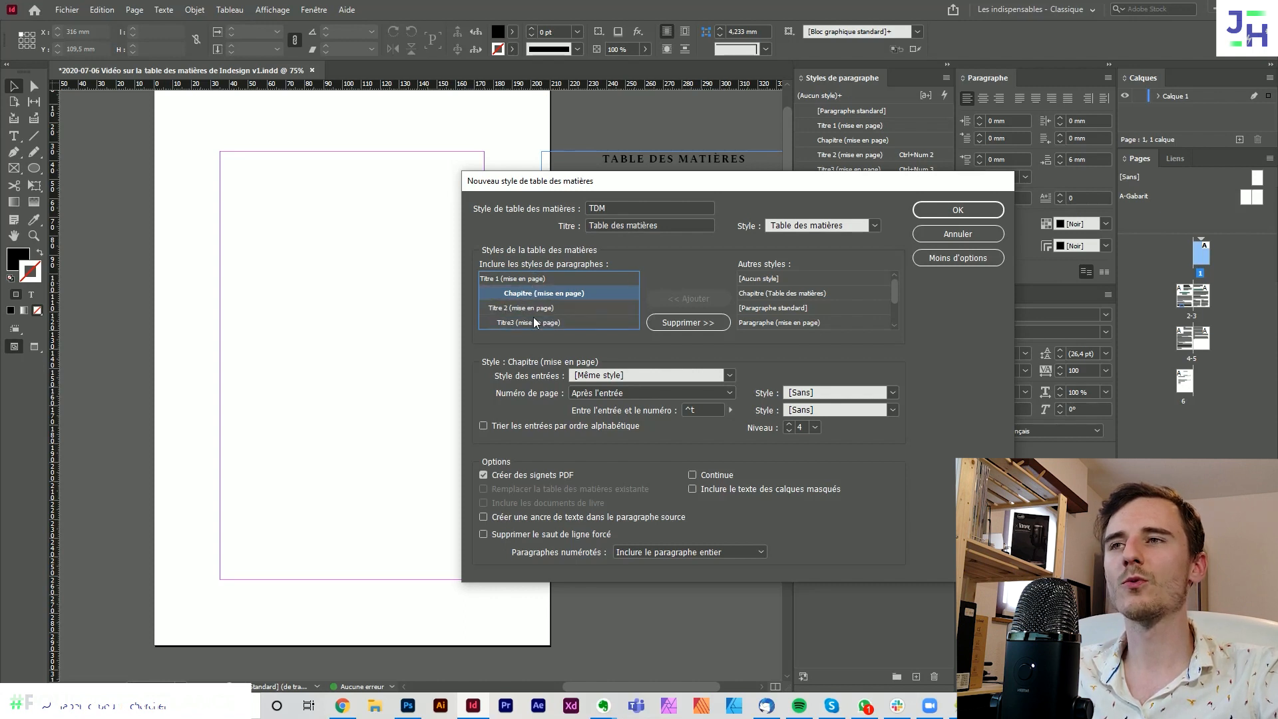
pyautogui.click(516, 279)
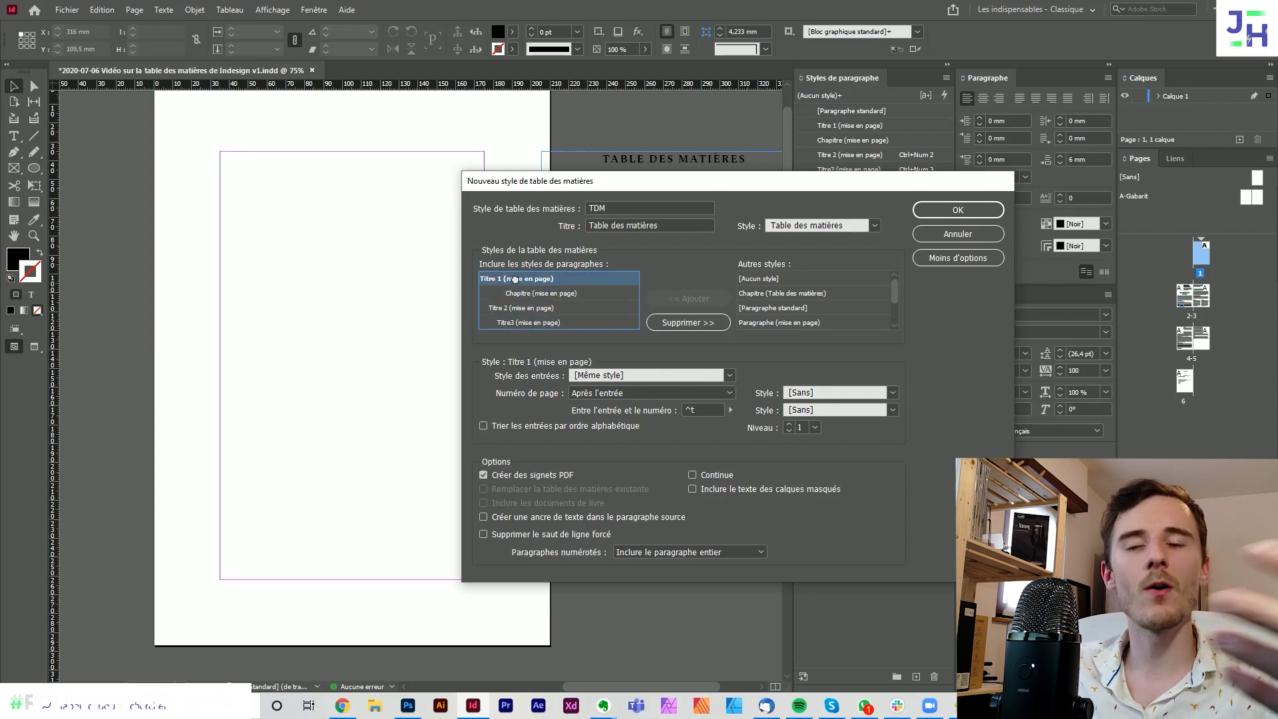
pyautogui.click(680, 323)
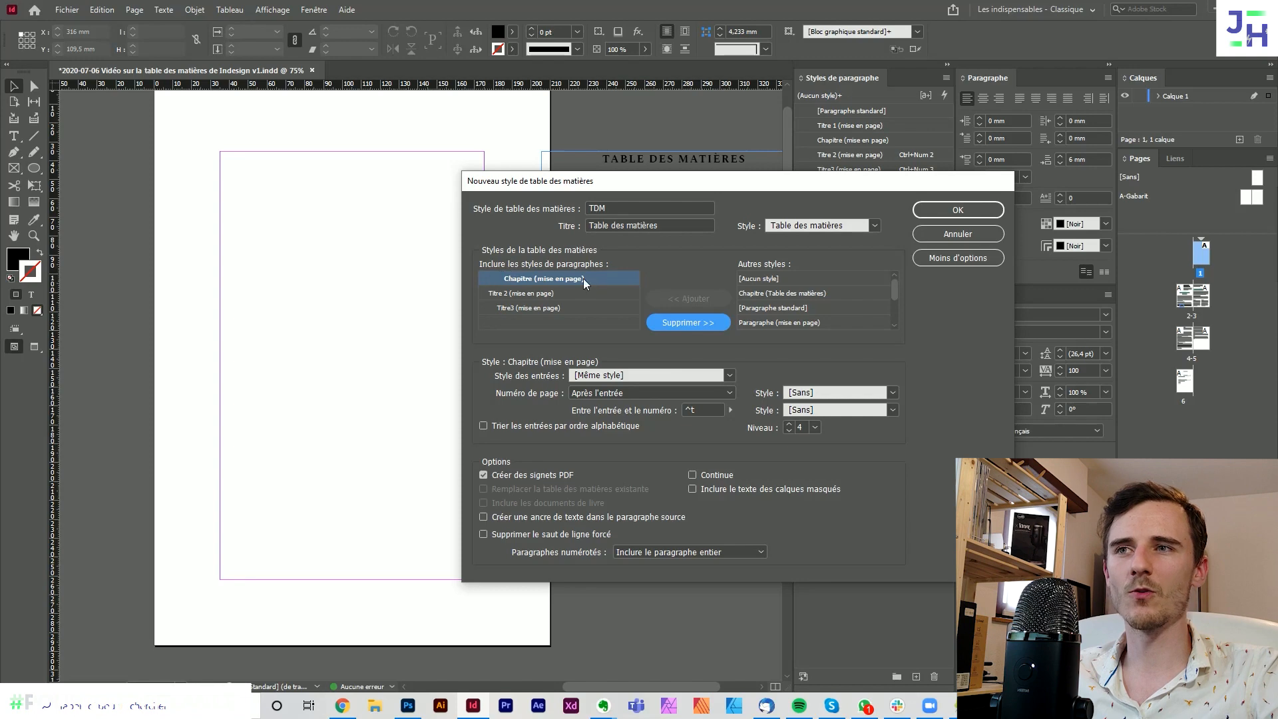
# - For "Chapitre (mise en page)", set the entry style to "Chapitre (Table des matières)" and the page number to "Aucun numéro de page"
pyautogui.click(629, 377)
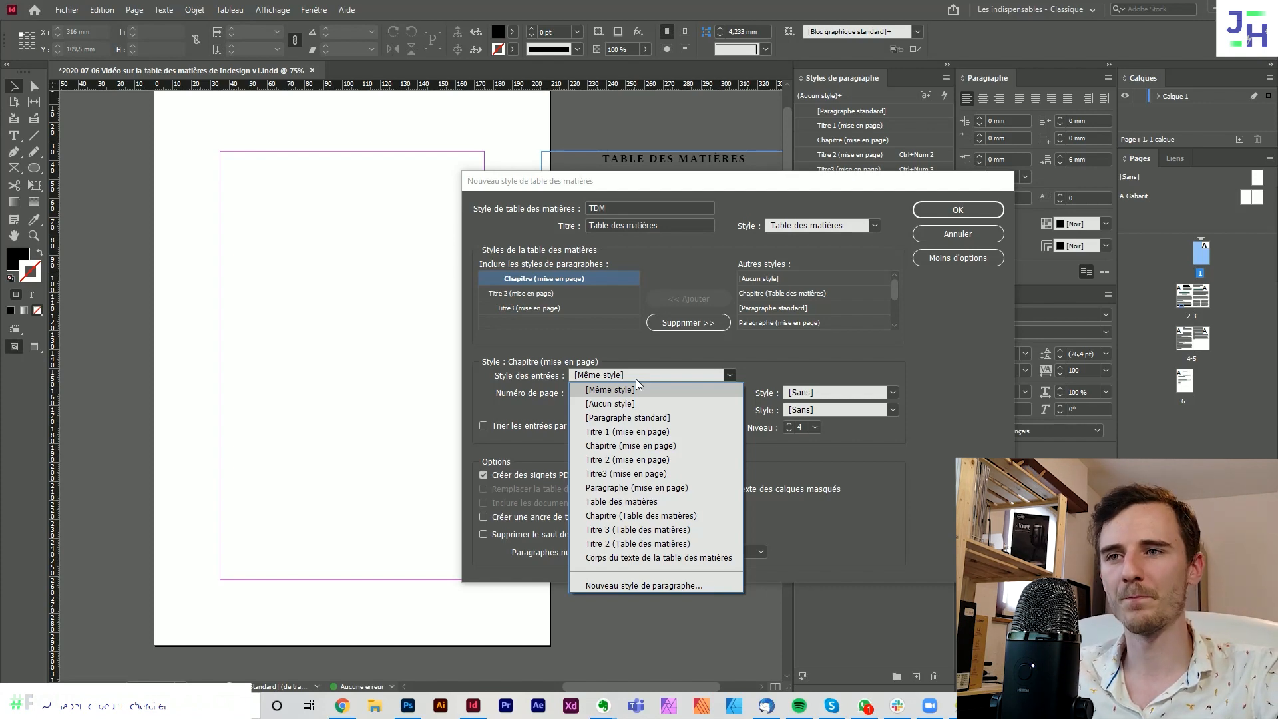
pyautogui.click(649, 516)
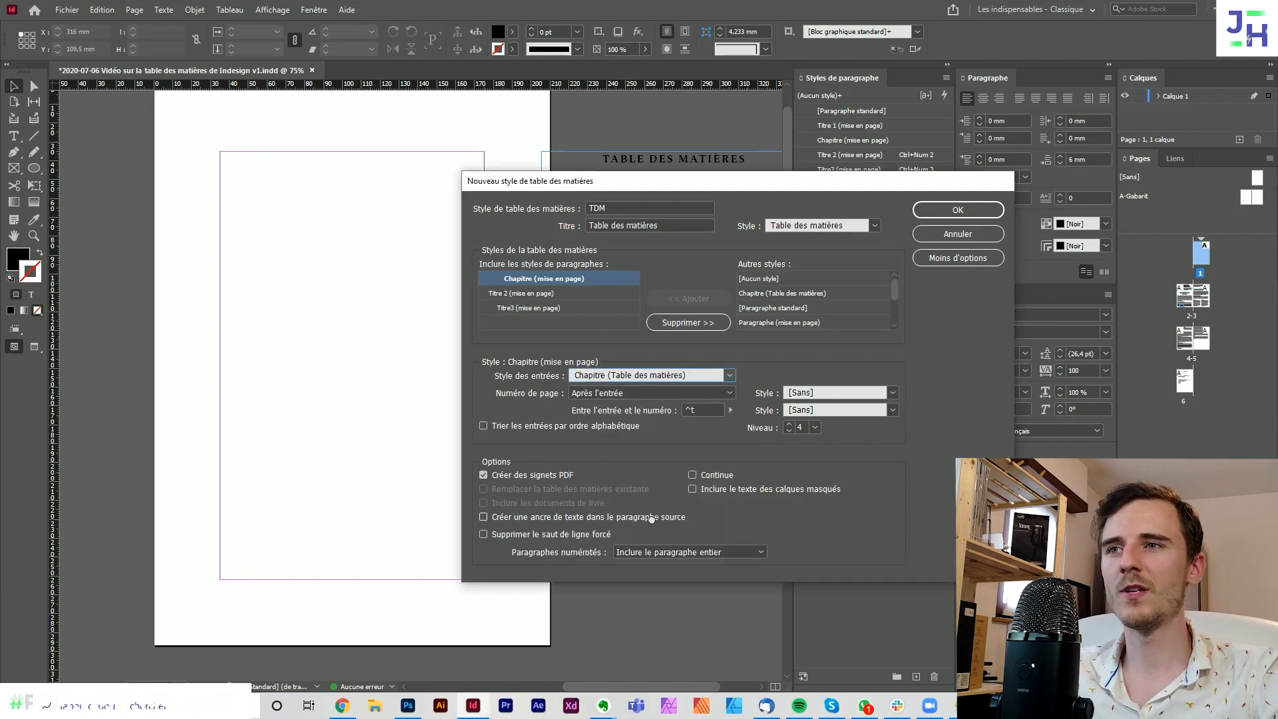
pyautogui.click(601, 392)
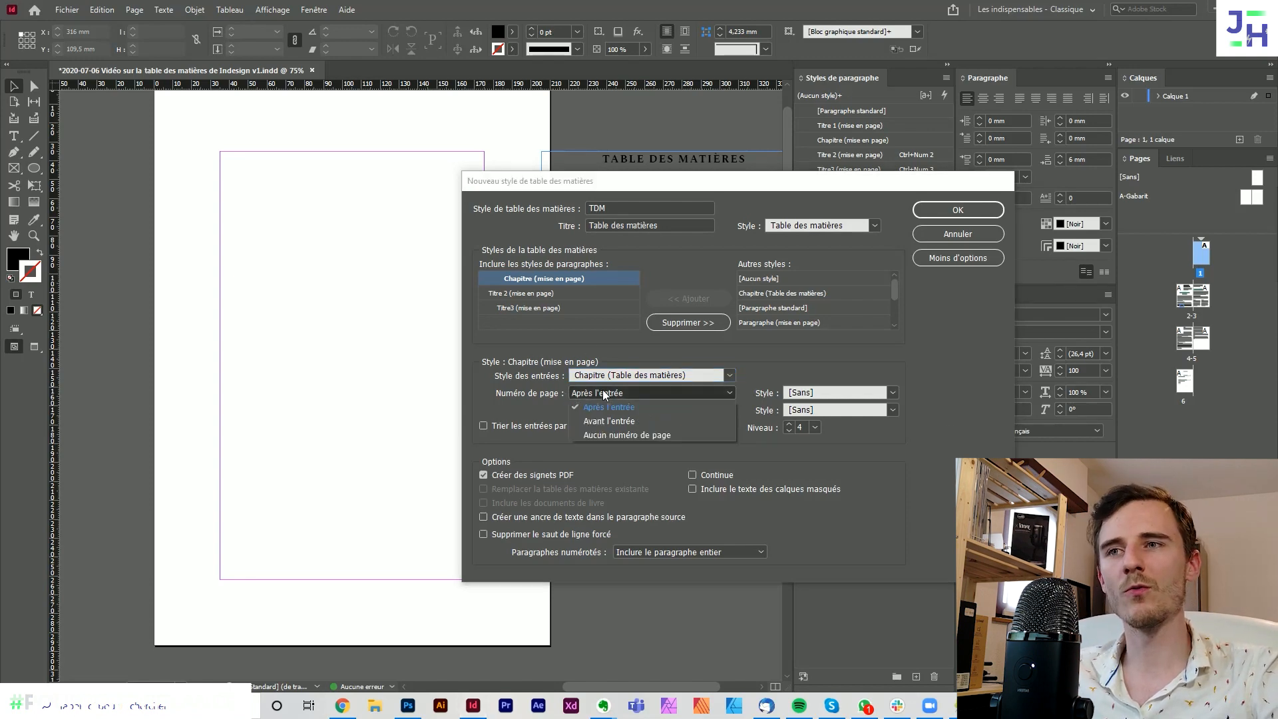
pyautogui.click(620, 434)
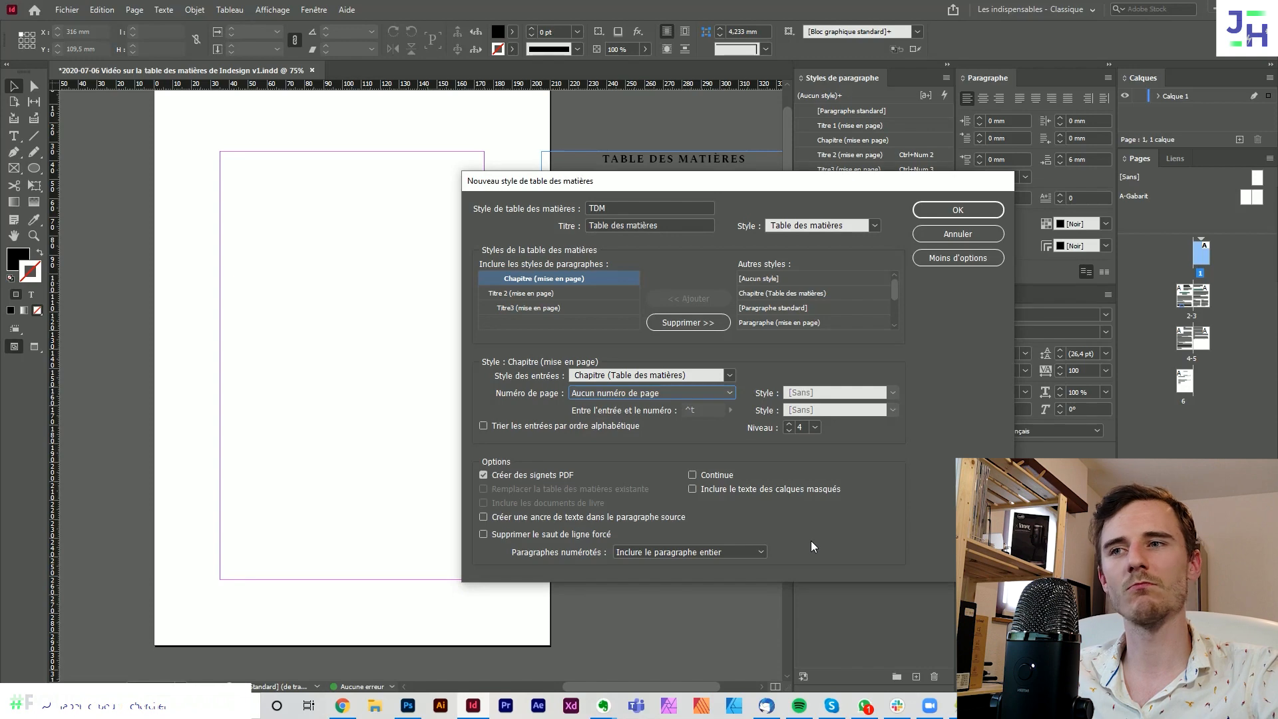
# - Set the entry style of "Titre 2 (mise en page)" to "Titre 2 (Table des matières)"
pyautogui.click(499, 295)
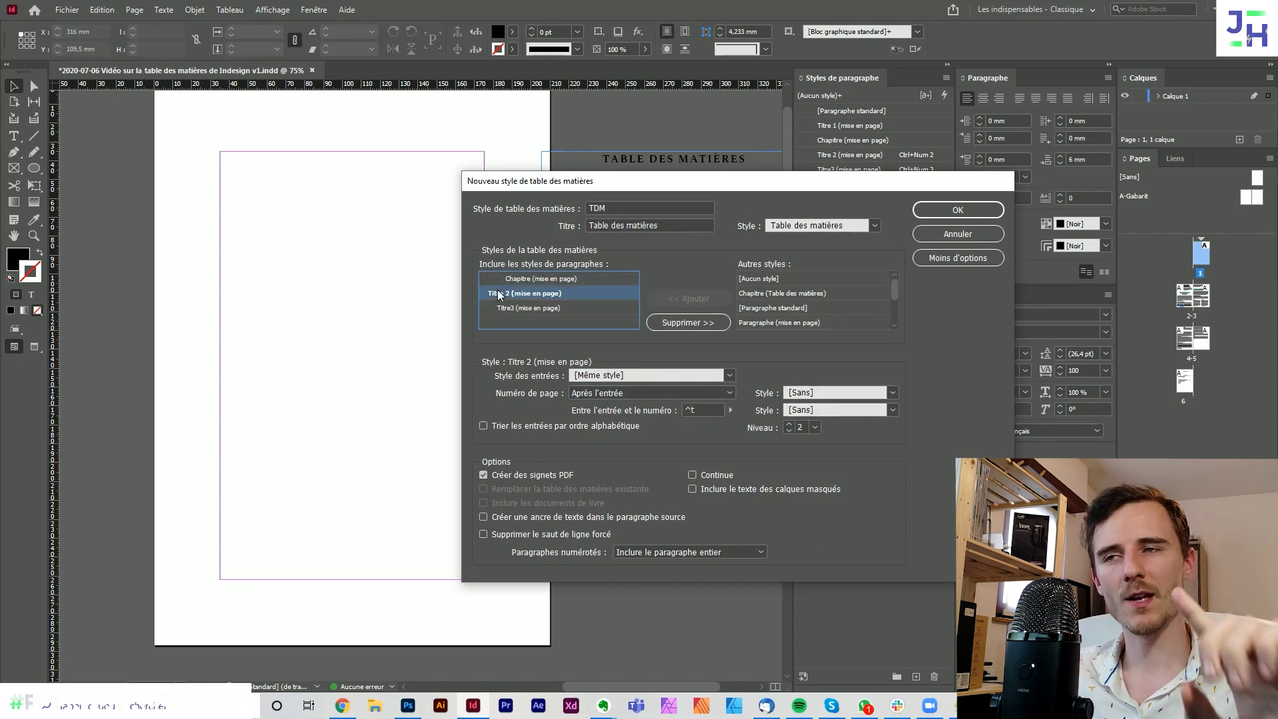
pyautogui.click(617, 376)
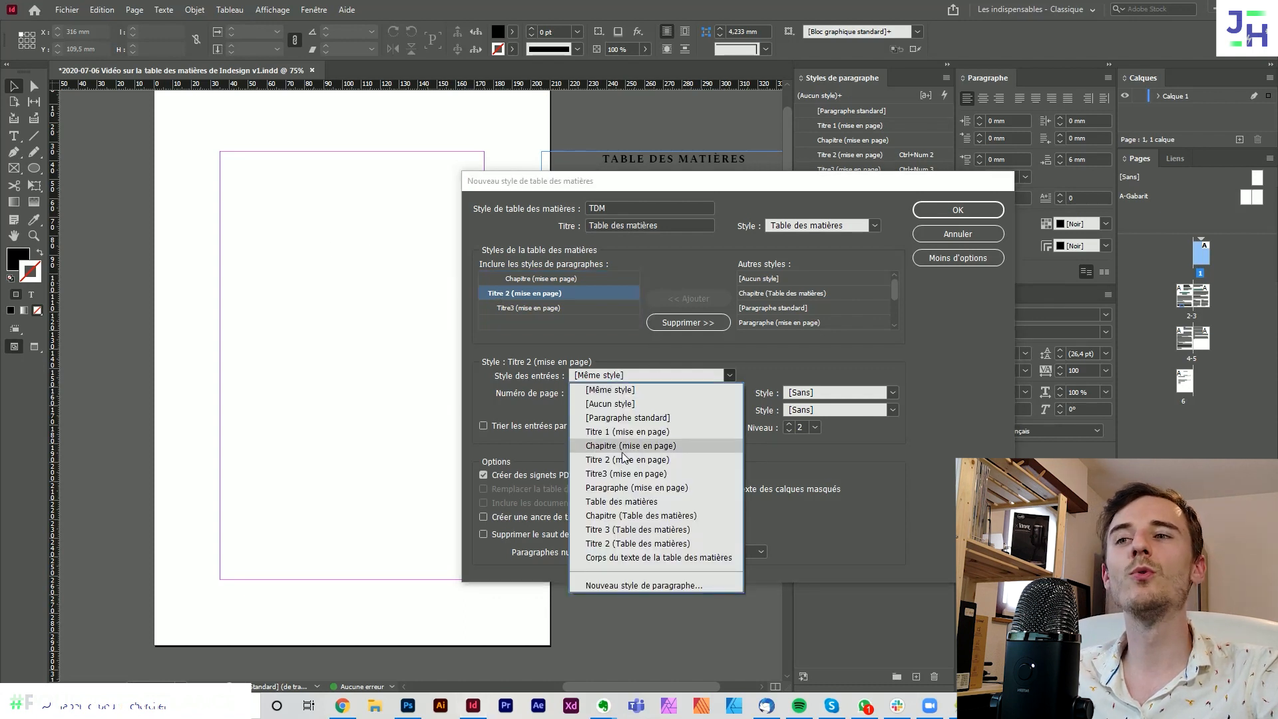
pyautogui.click(638, 543)
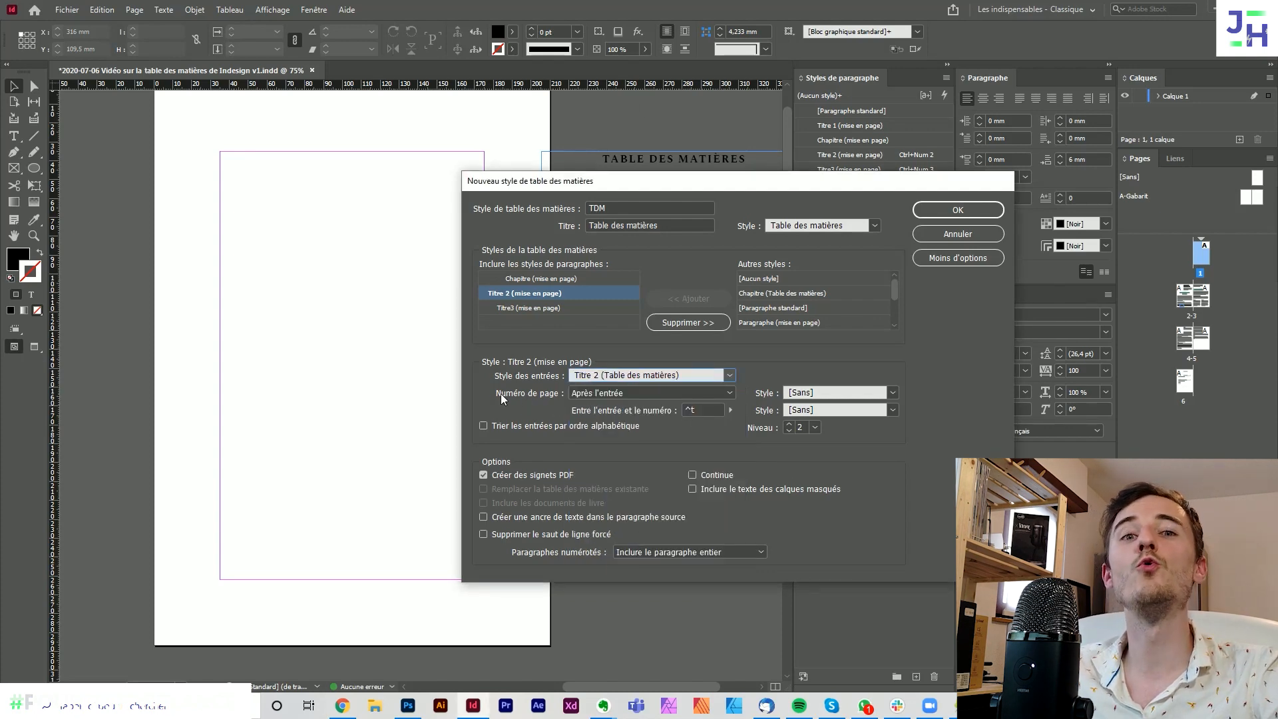
# - For "Titre 2 (mise en page)", separate the entry and its page number with a right indent tab (^y)
pyautogui.click(605, 394)
pyautogui.click(607, 394)
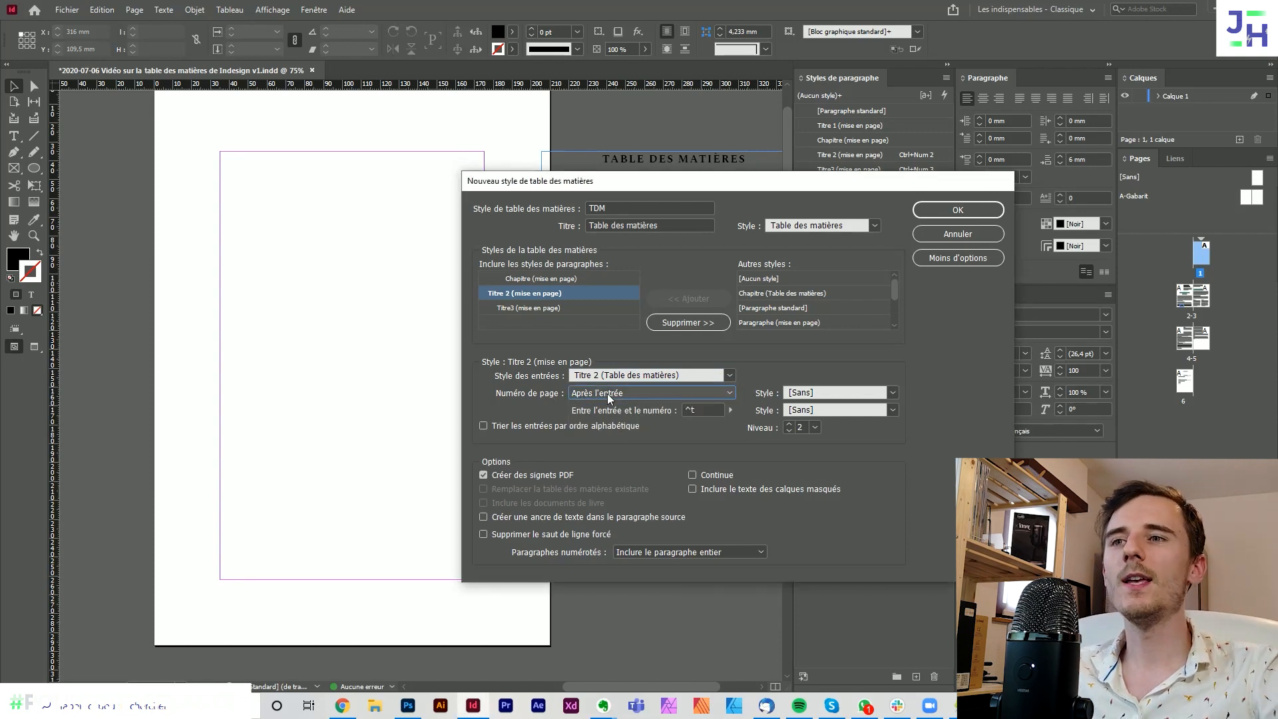
pyautogui.press('Tab')
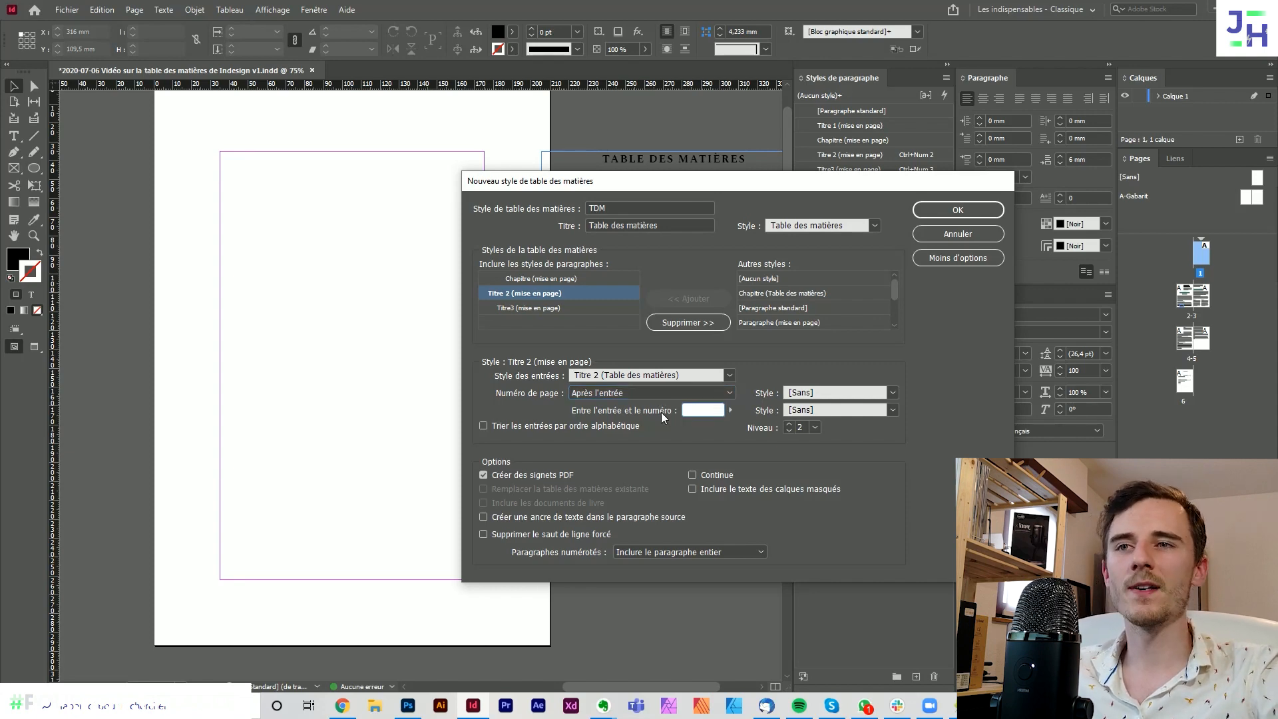
pyautogui.click(730, 410)
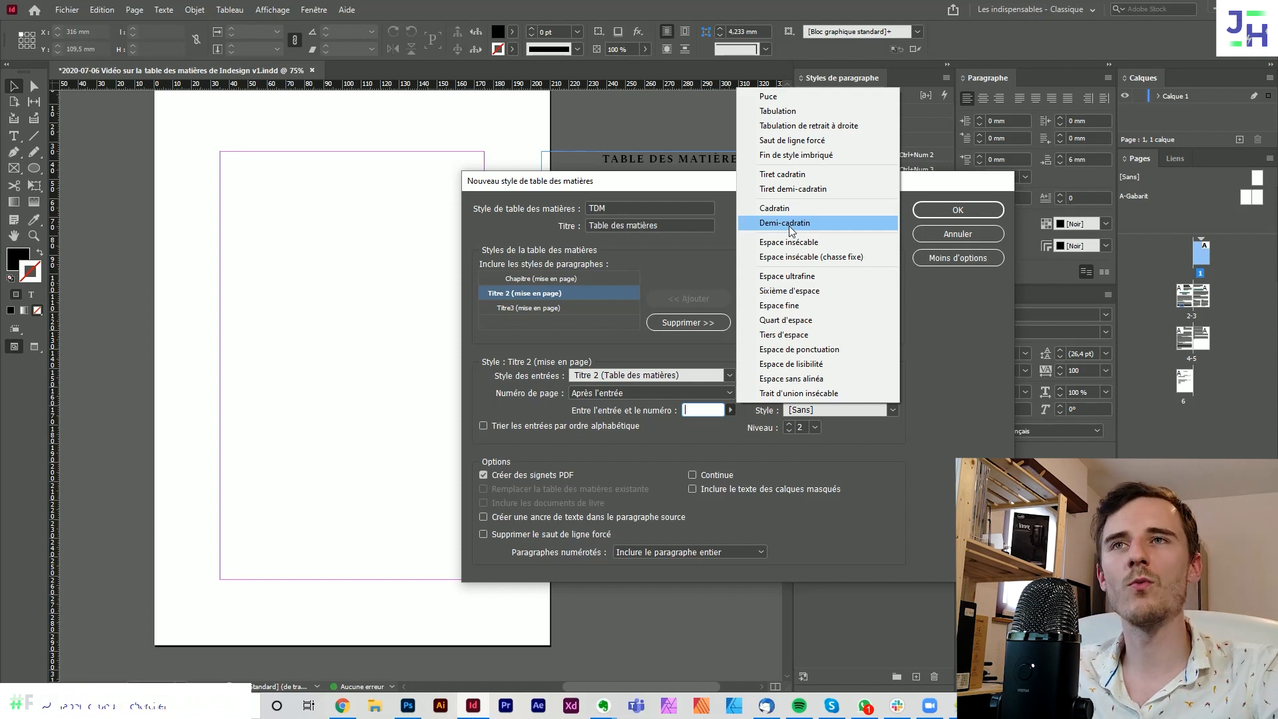
pyautogui.click(841, 127)
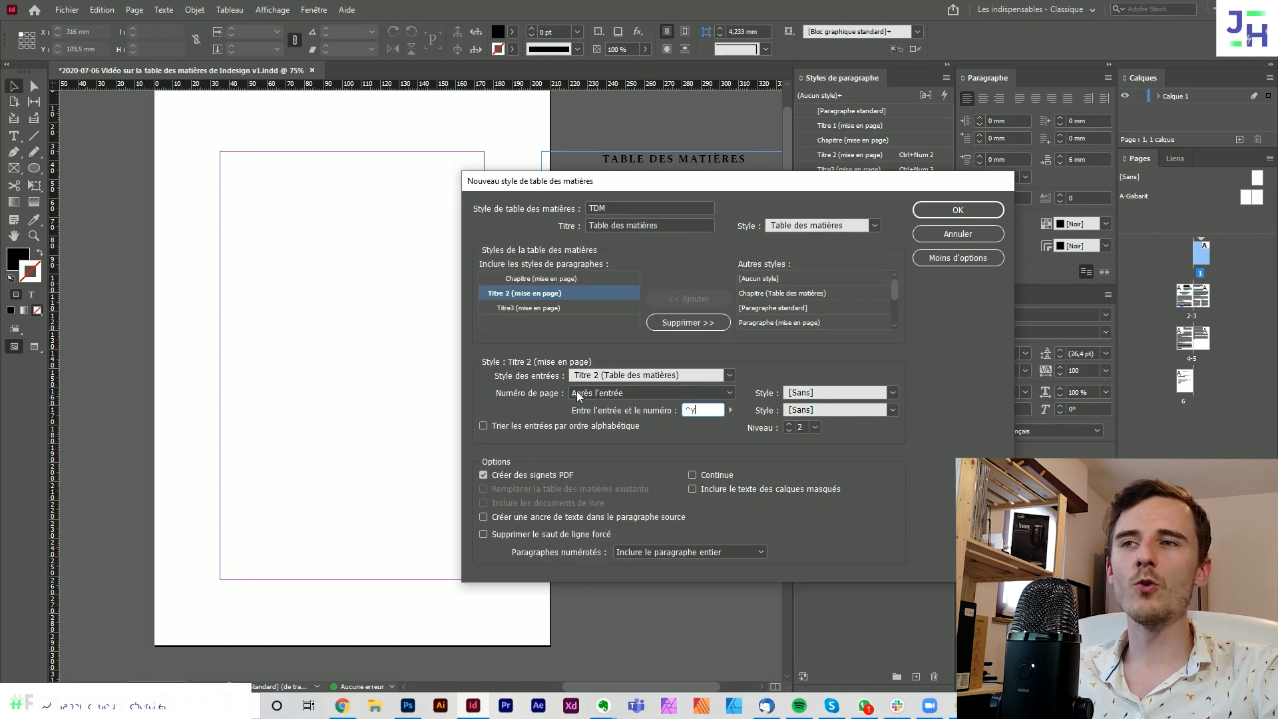
# - Assign the "Numéro" character style to the page number and "Points de conduite" to the separator of "Titre 2 (mise en page)"
pyautogui.click(845, 394)
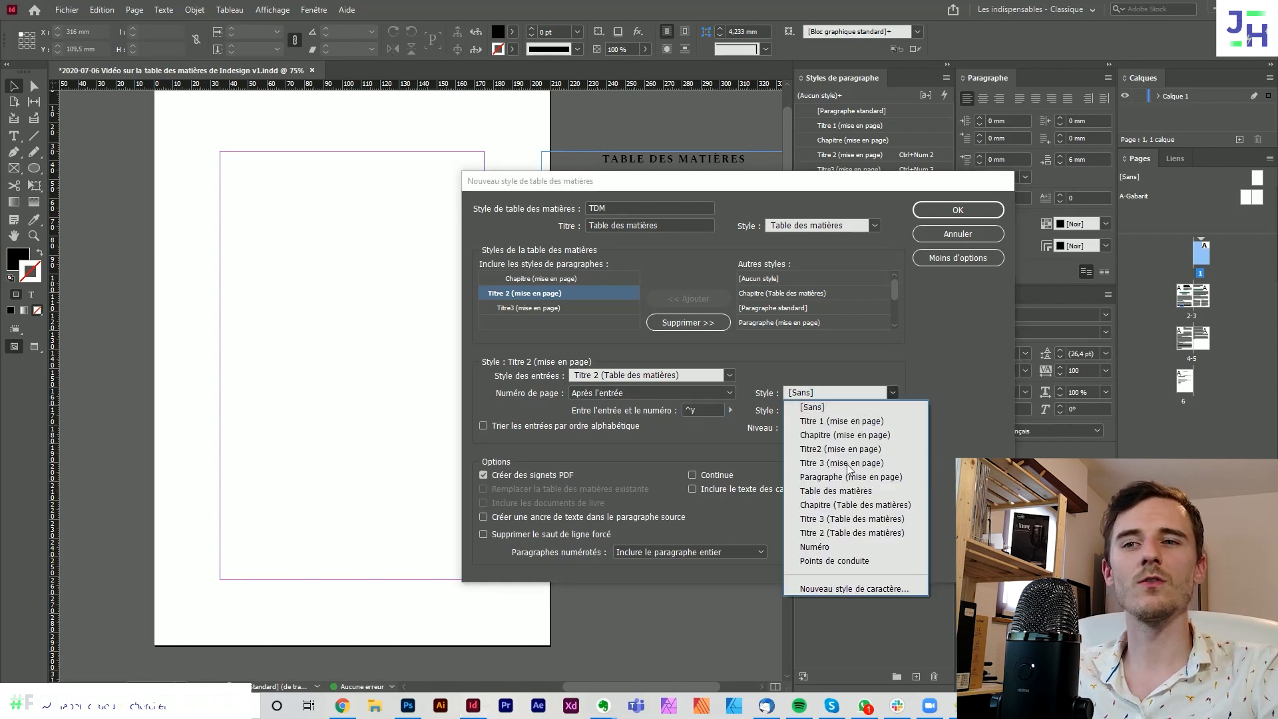
pyautogui.click(832, 547)
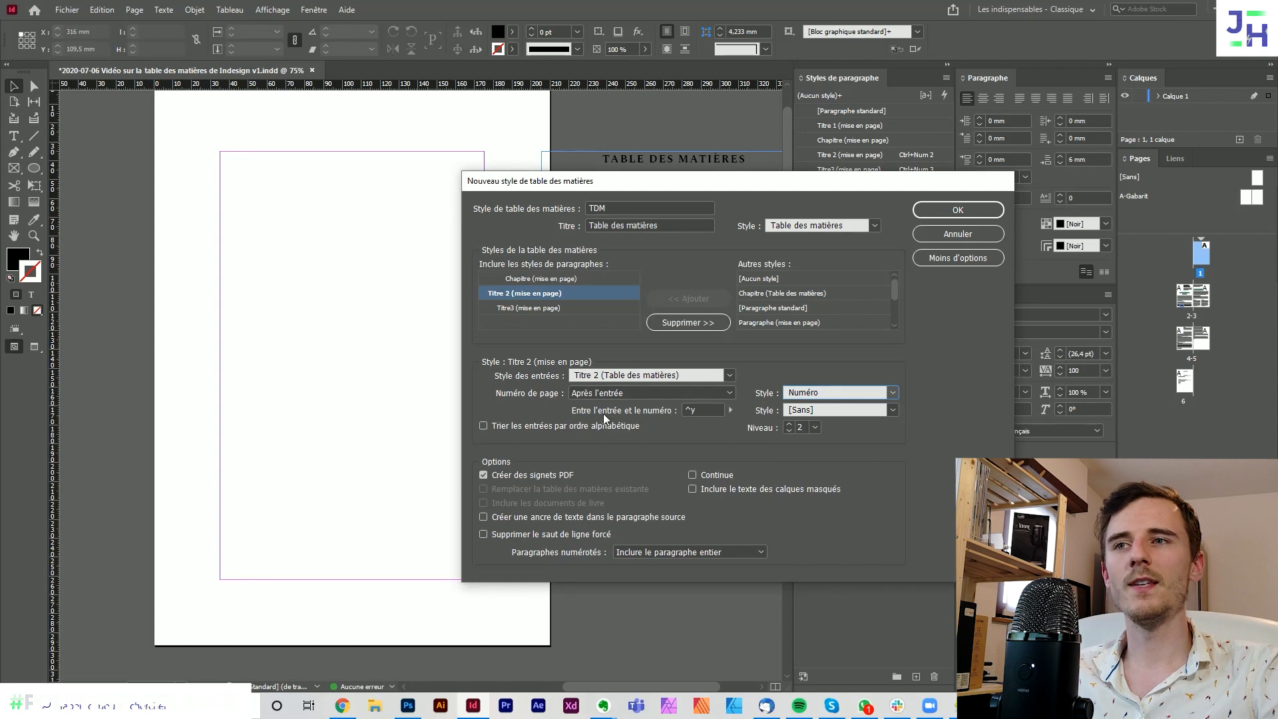
pyautogui.click(851, 411)
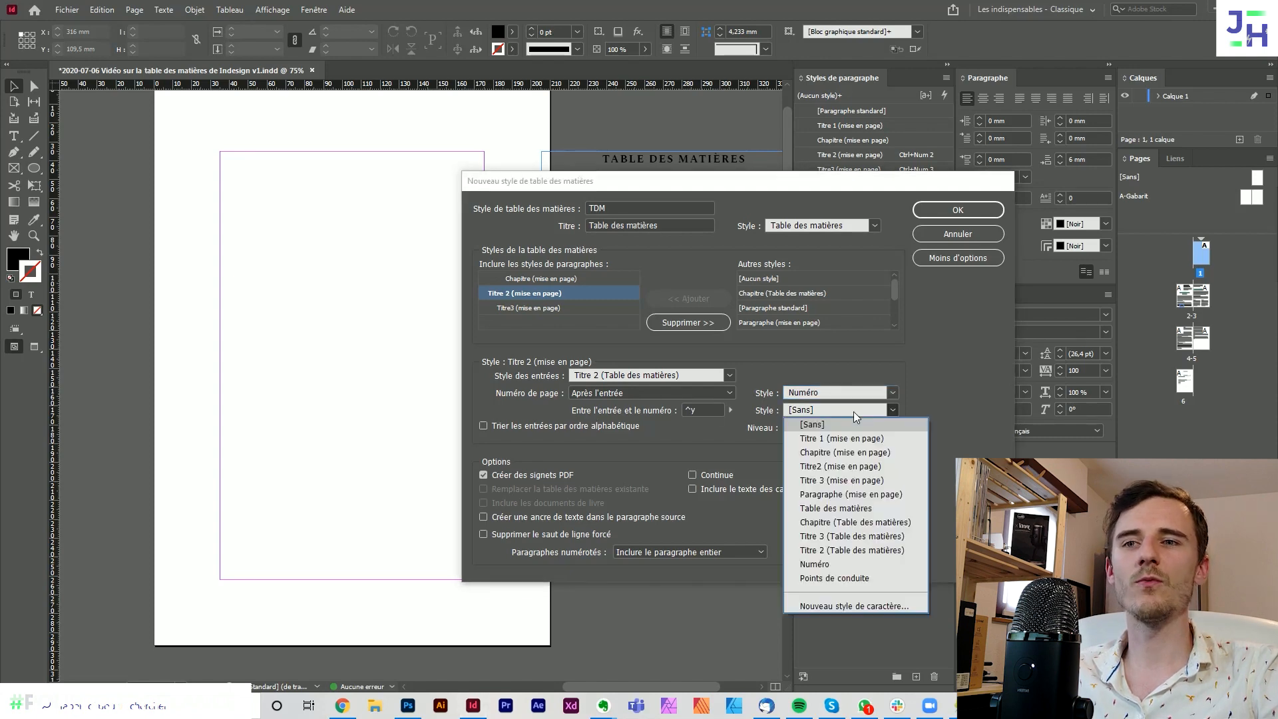
pyautogui.click(896, 578)
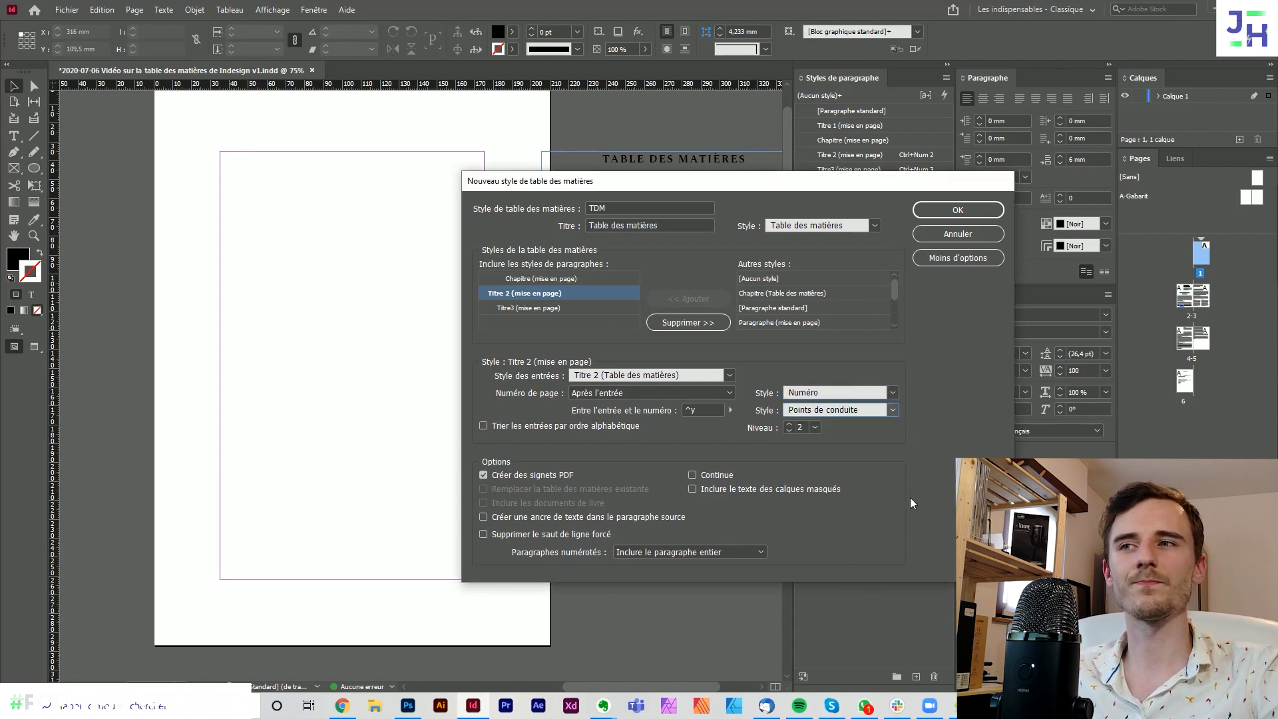
# - For "Titre3 (mise en page)", set the entry style to "Titre 3 (Table des matières)" and the page number to "Aucun numéro de page"
pyautogui.click(531, 311)
pyautogui.click(623, 377)
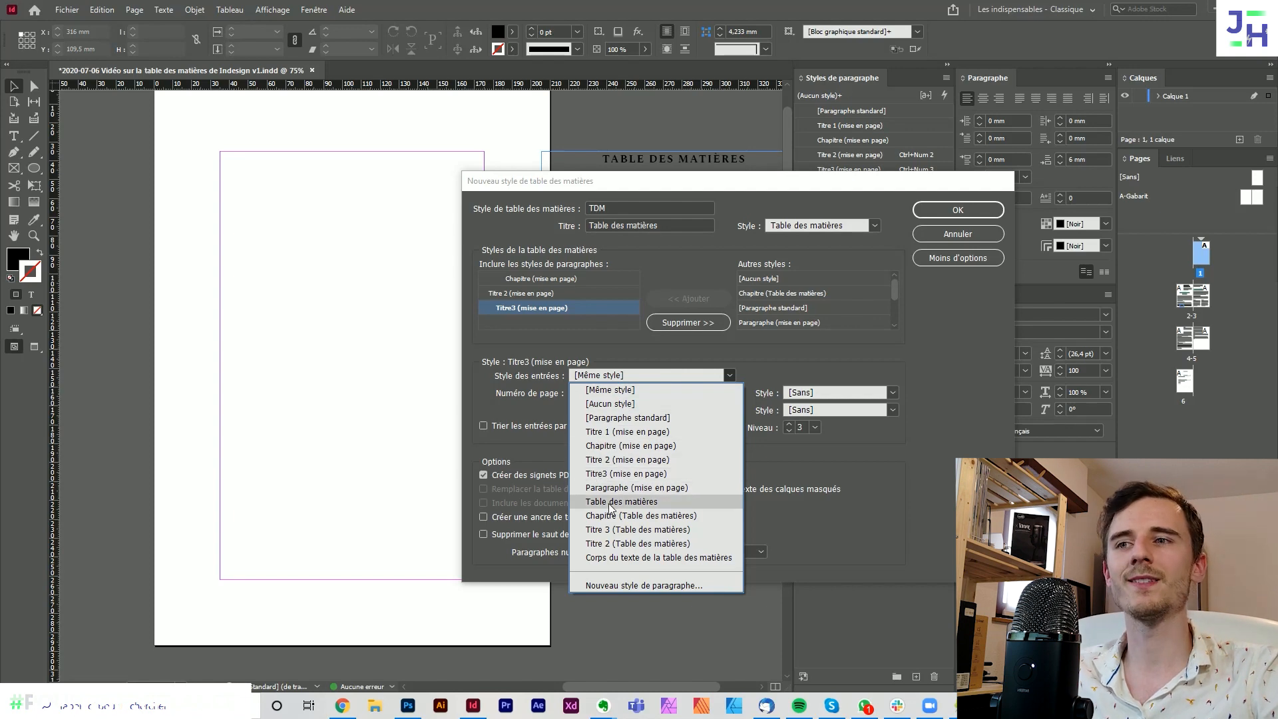
pyautogui.click(599, 529)
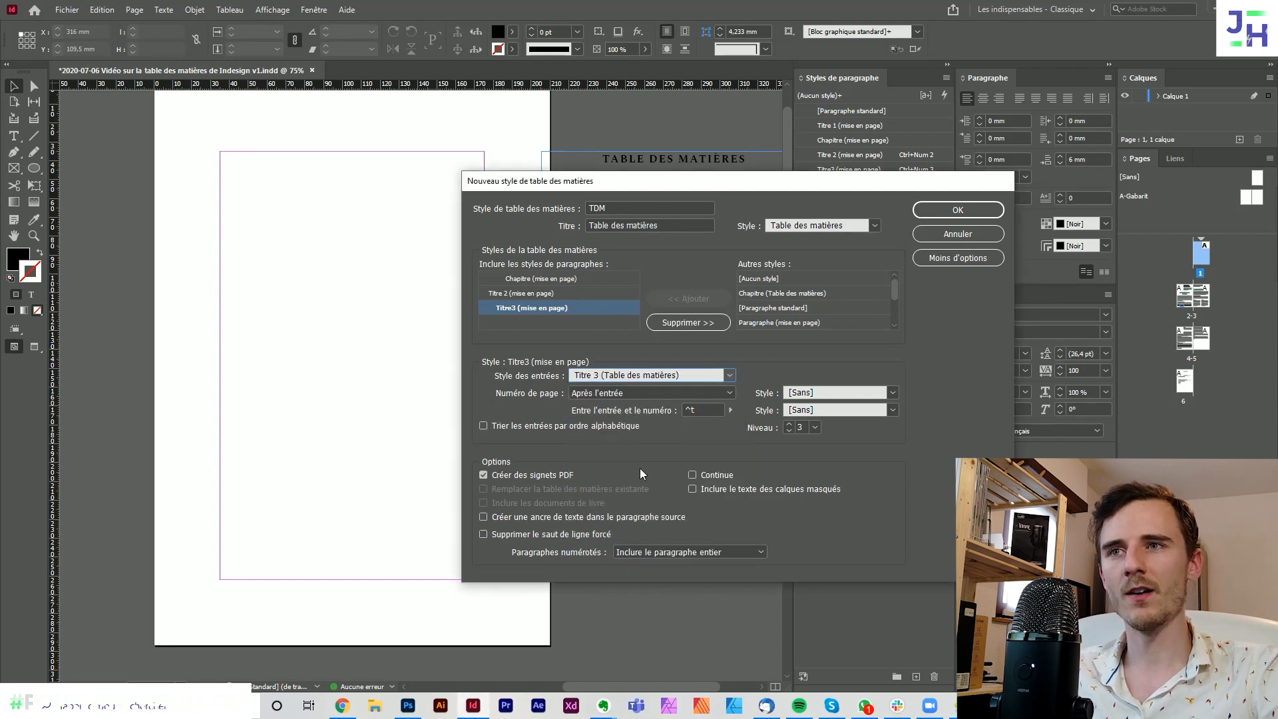
pyautogui.click(653, 393)
pyautogui.click(633, 436)
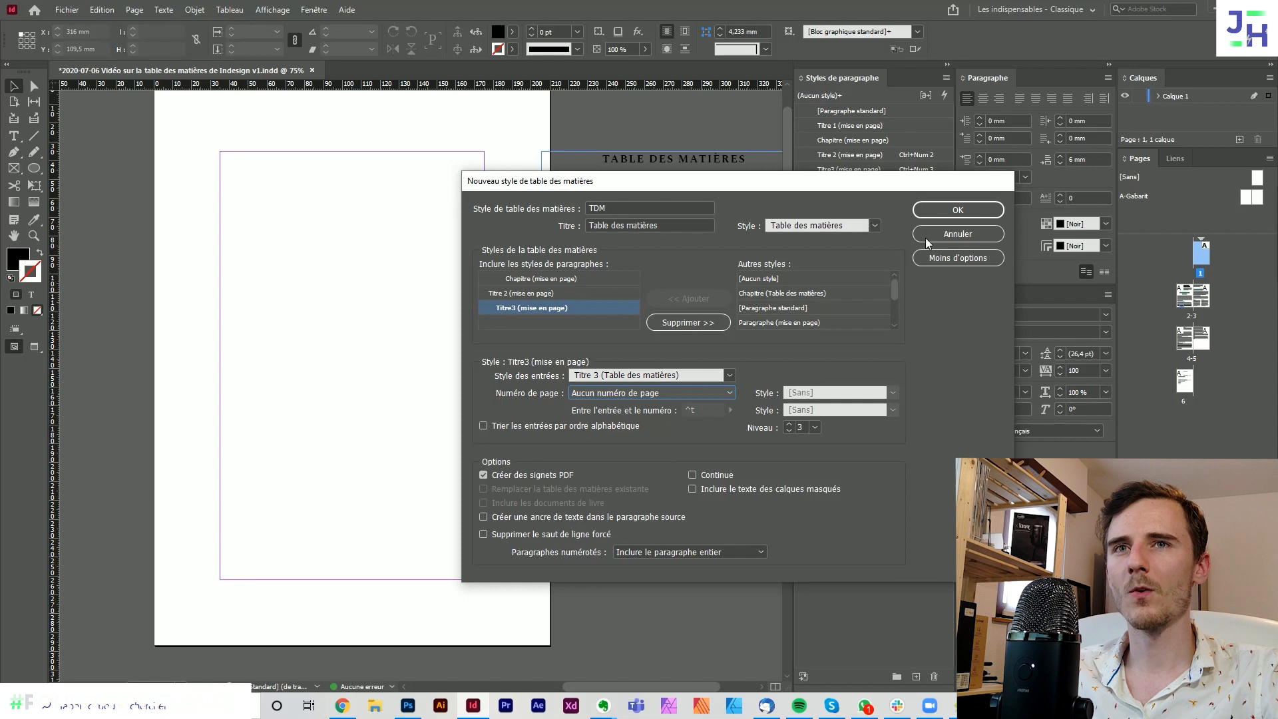
# - Hide and show the additional options of the table of contents style
pyautogui.click(956, 257)
pyautogui.click(957, 257)
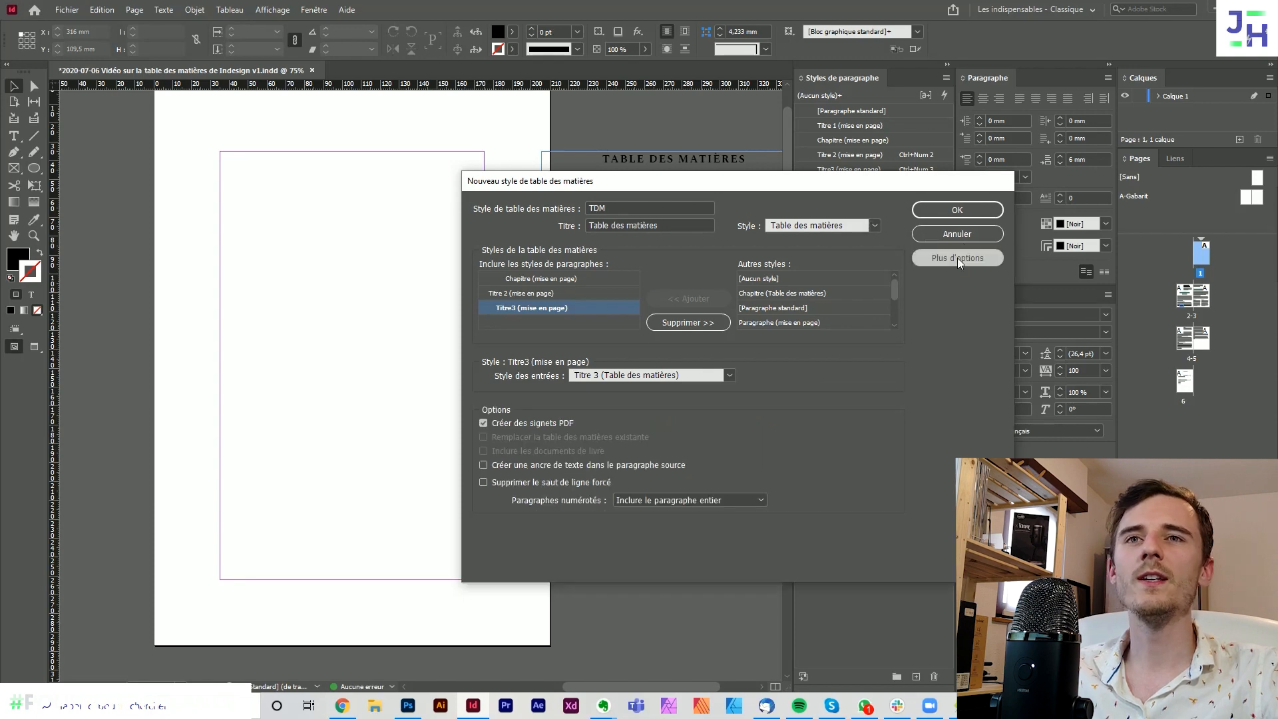
pyautogui.click(950, 259)
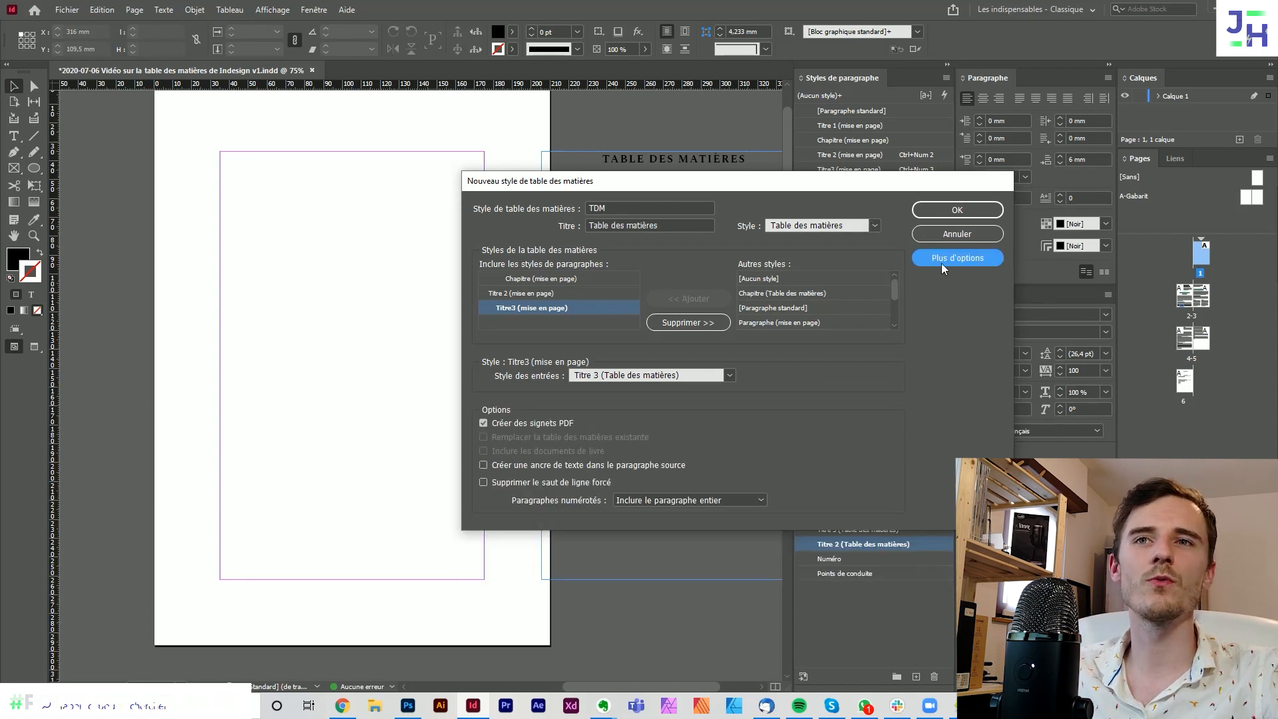
pyautogui.click(963, 258)
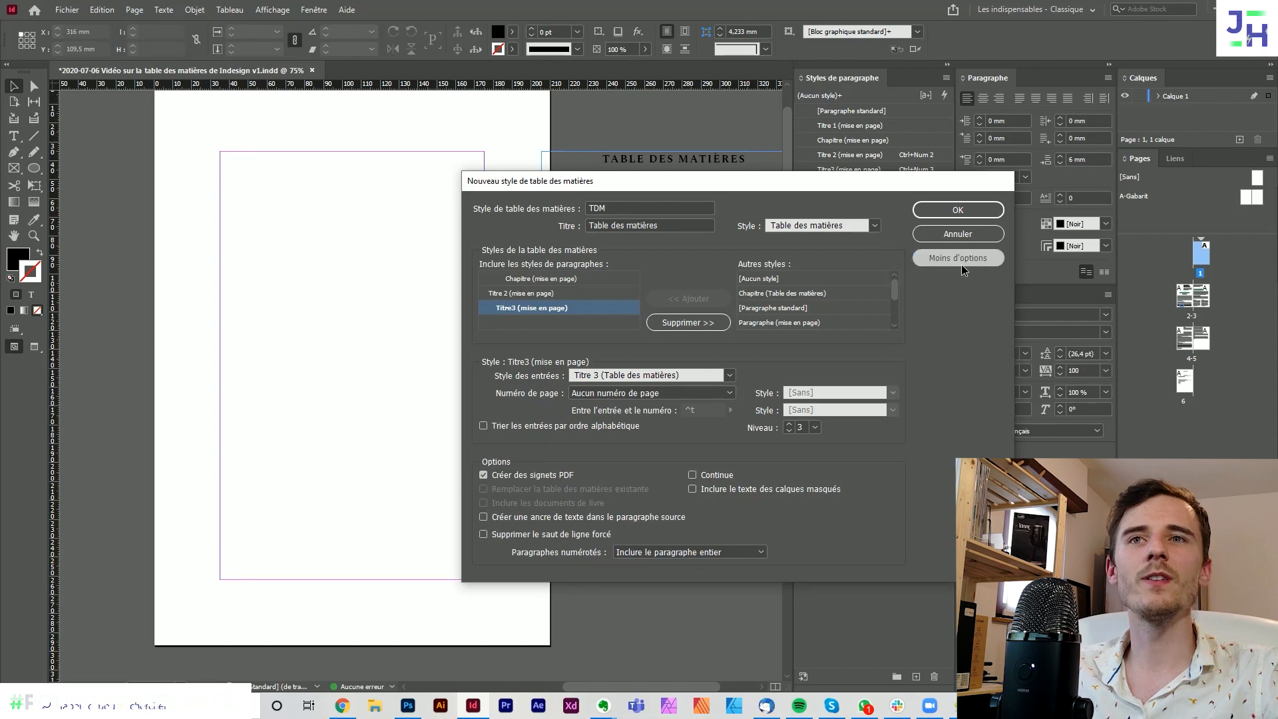
pyautogui.click(961, 264)
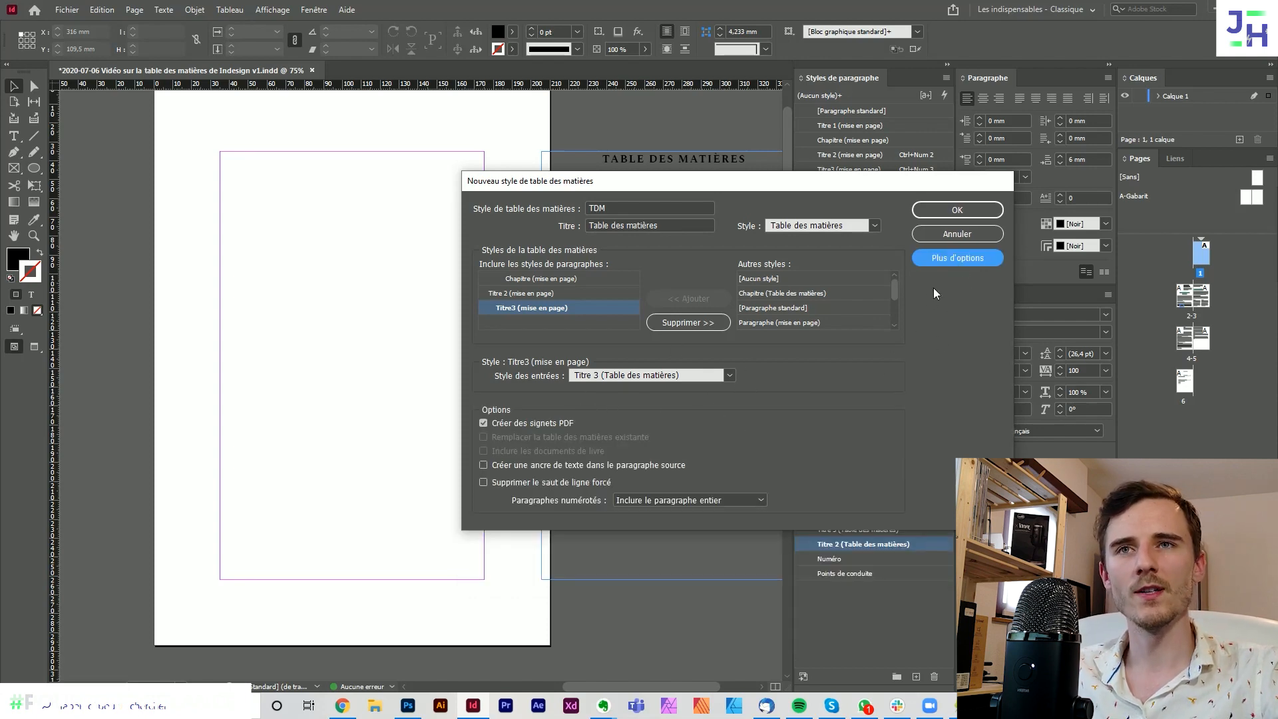
pyautogui.click(954, 259)
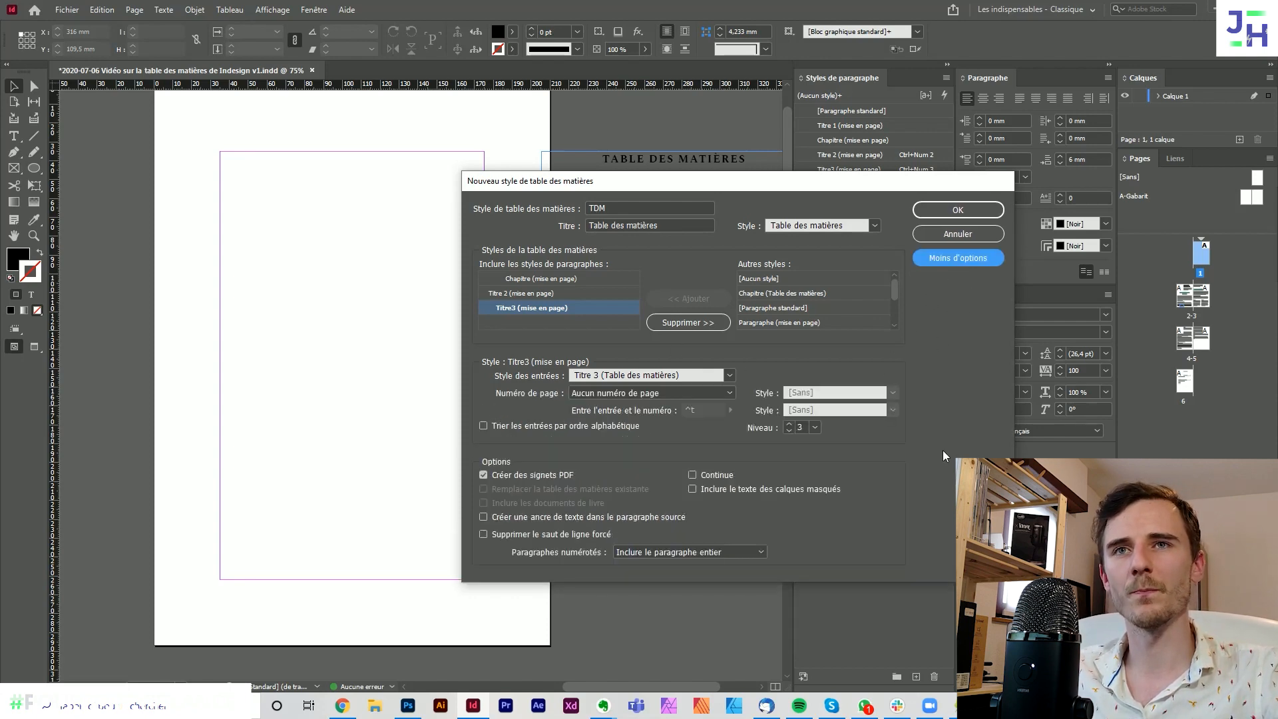
# - Save the TDM style, generate the table of contents with it and place it in a frame filling page 1's margins, about 140 × 227 mm
pyautogui.click(956, 208)
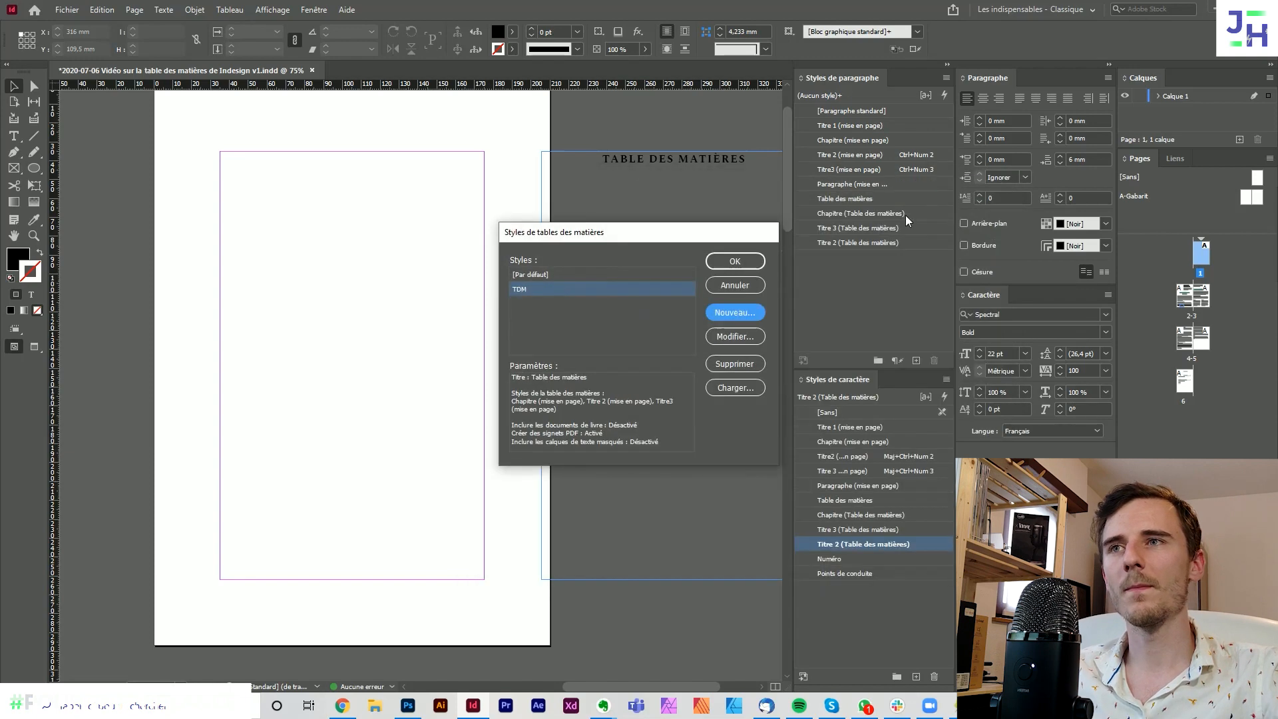
pyautogui.click(734, 261)
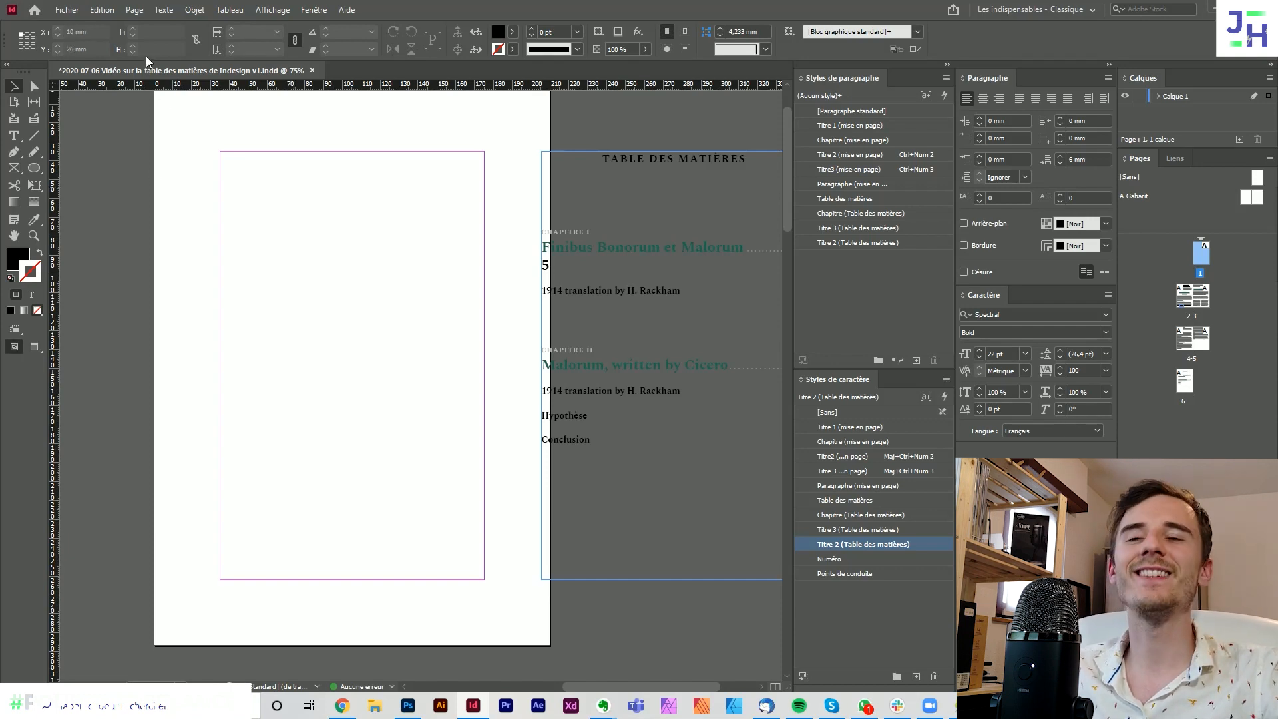
pyautogui.click(134, 9)
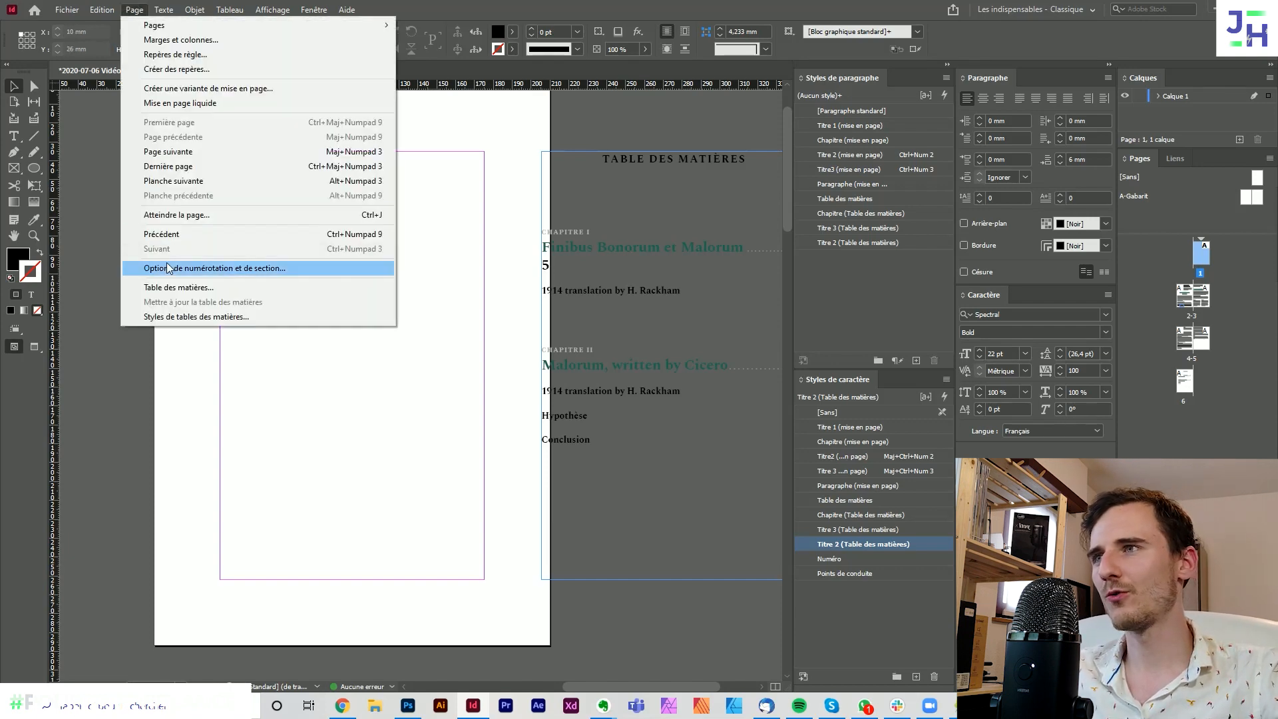
pyautogui.click(166, 287)
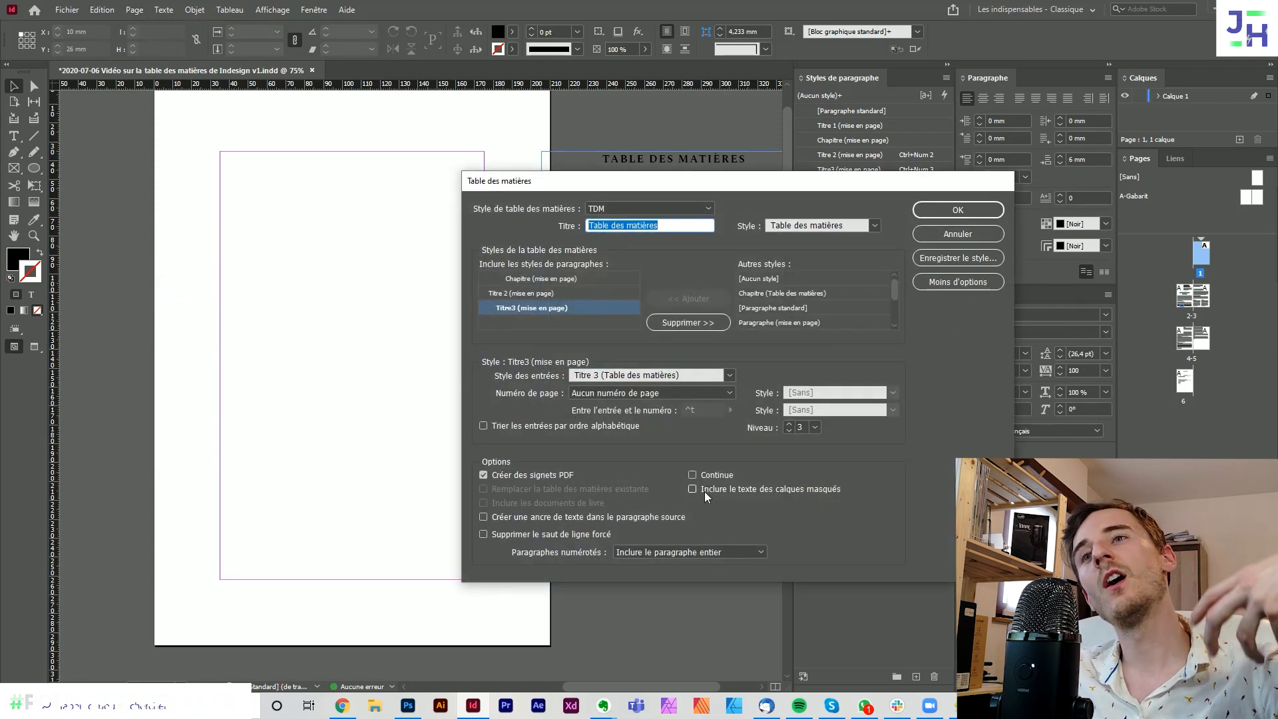
pyautogui.click(997, 212)
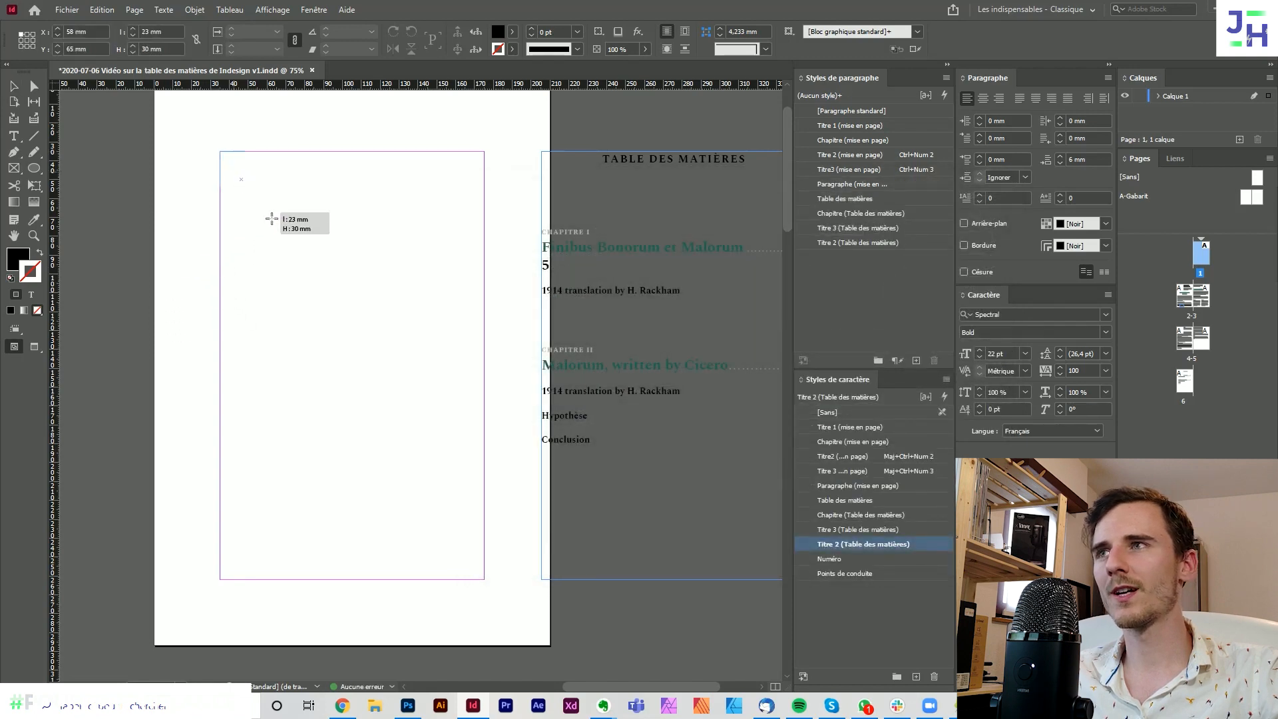
pyautogui.moveTo(220, 152); pyautogui.dragTo(486, 580)
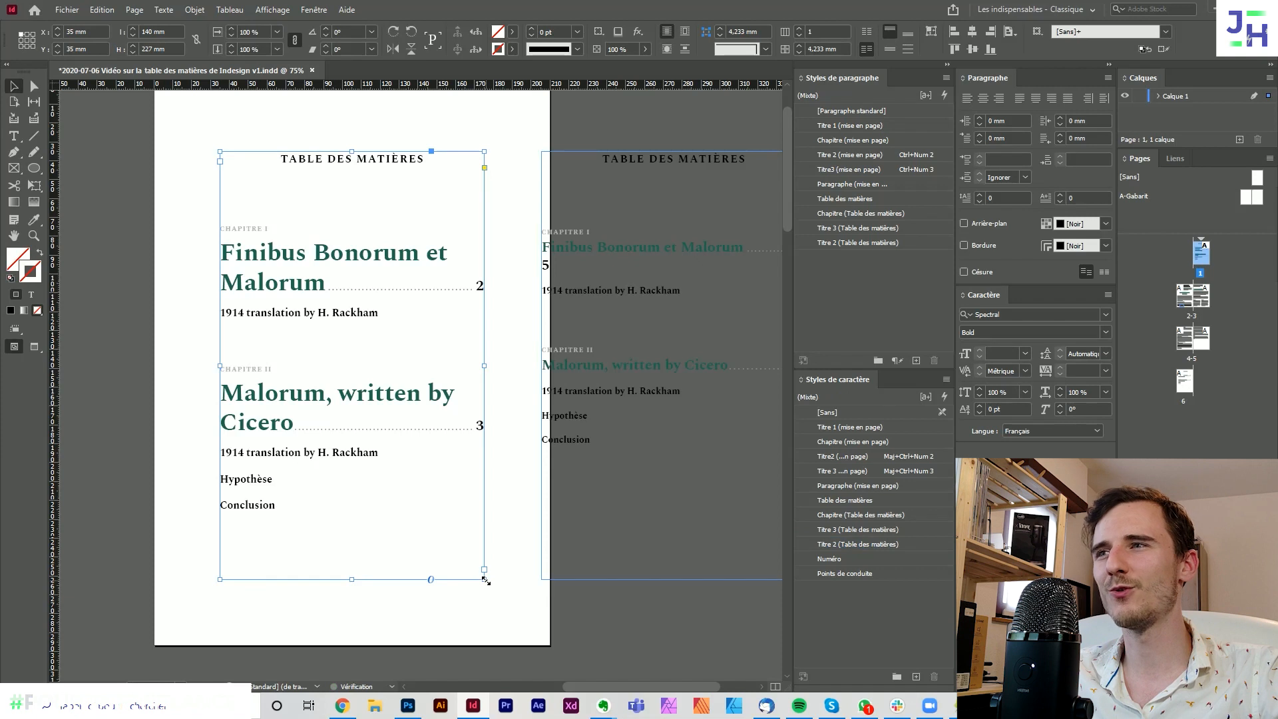
pyautogui.click(510, 456)
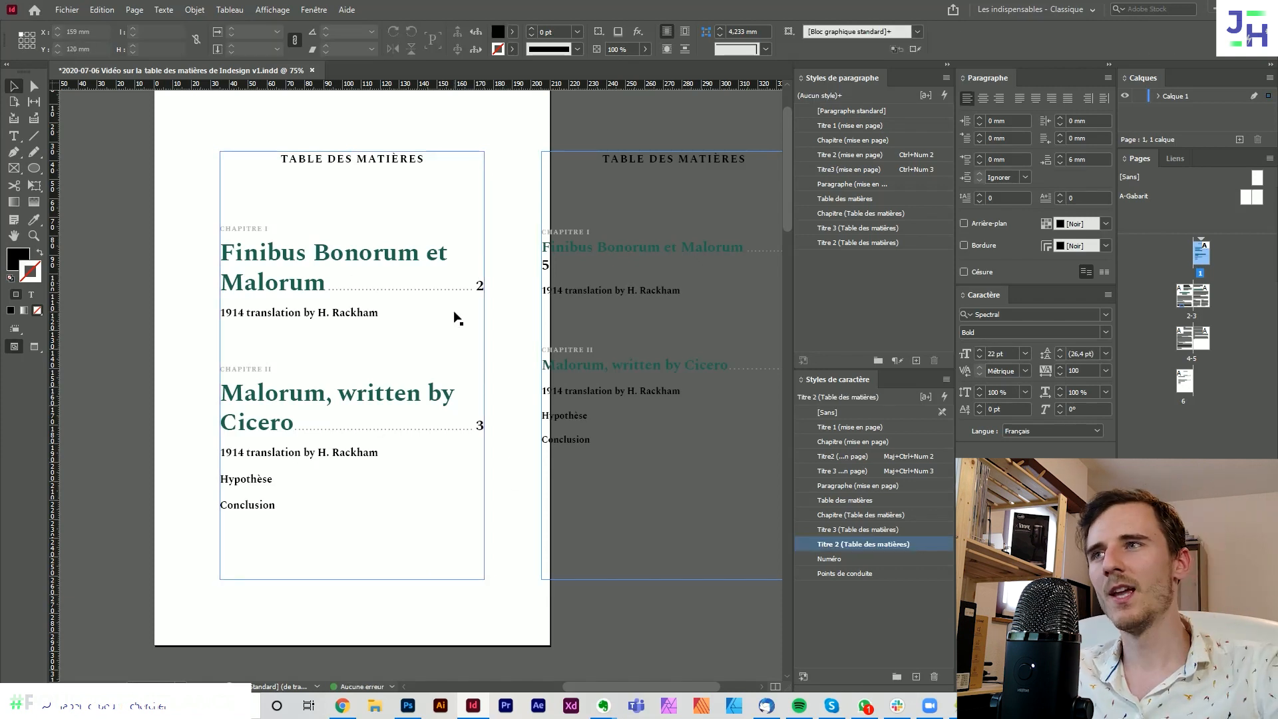
# - Compare the formatting of the level 2 titles in the generated table of contents with the old table and the chapter headings
pyautogui.doubleClick(304, 279)
pyautogui.moveTo(304, 281); pyautogui.dragTo(259, 254)
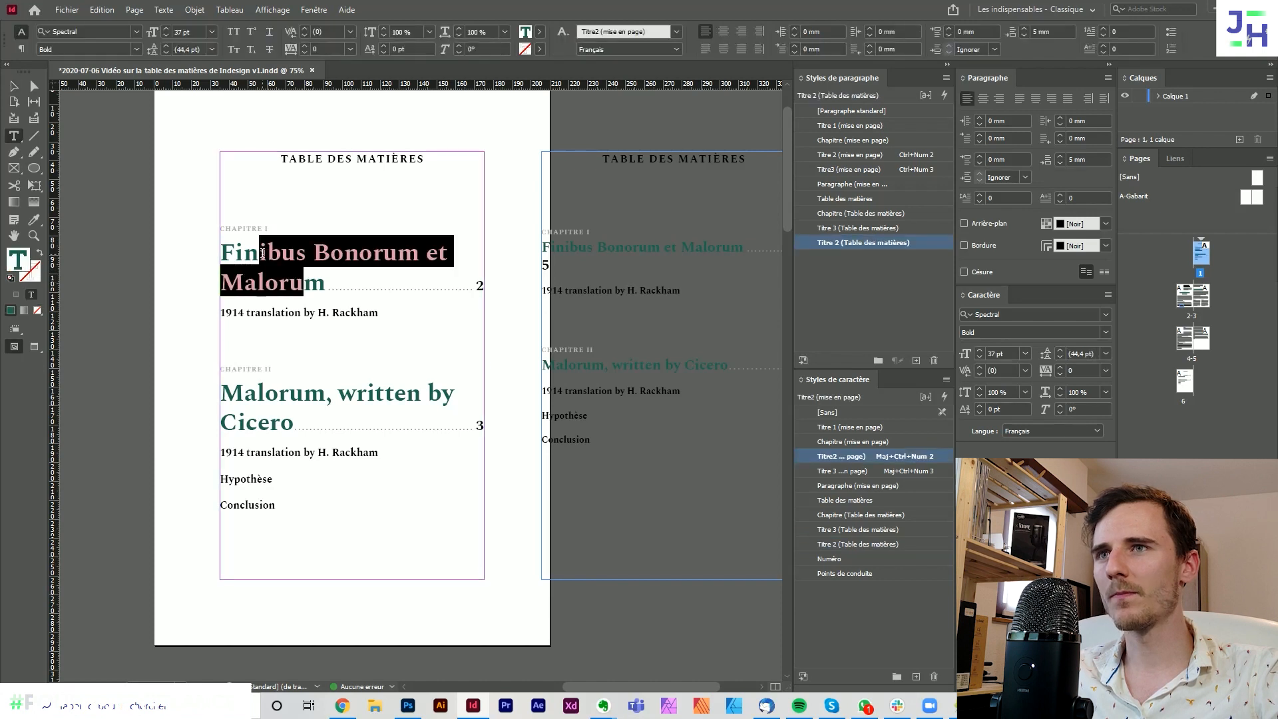
pyautogui.moveTo(648, 248); pyautogui.dragTo(577, 251)
pyautogui.moveTo(372, 253); pyautogui.dragTo(282, 253)
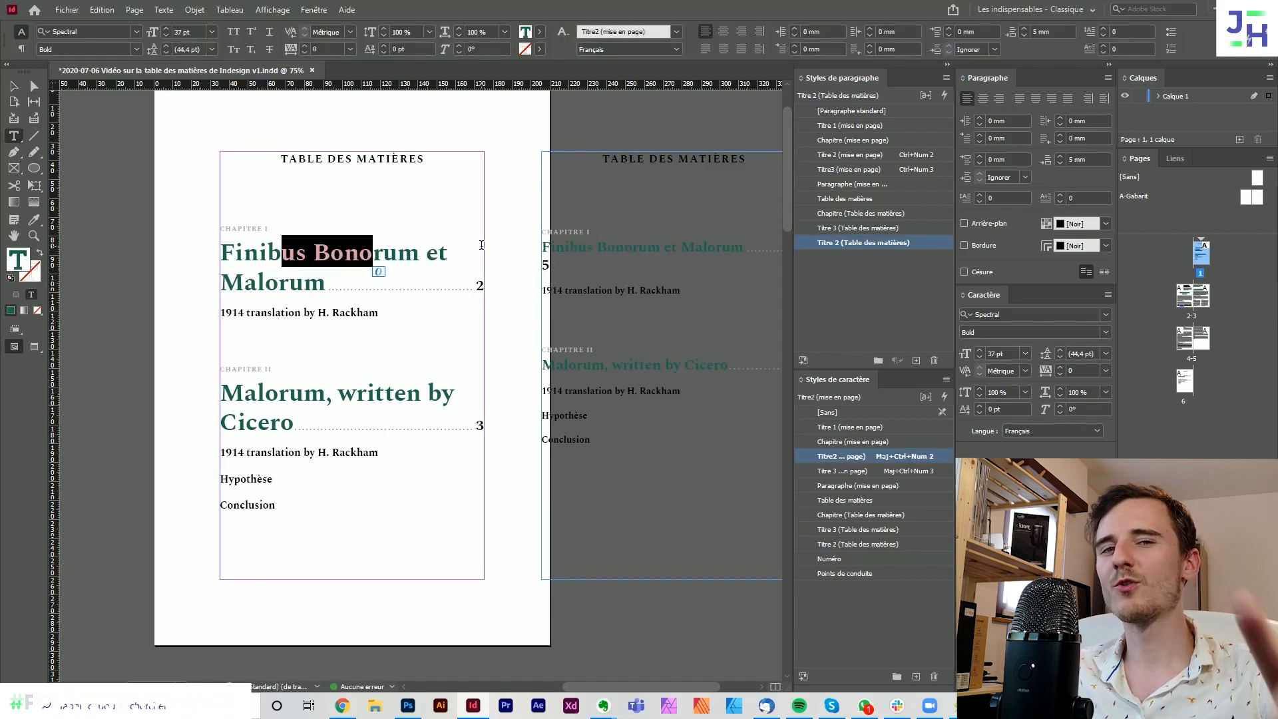
pyautogui.scroll(-5, 488, 258)
pyautogui.scroll(-1, 488, 258)
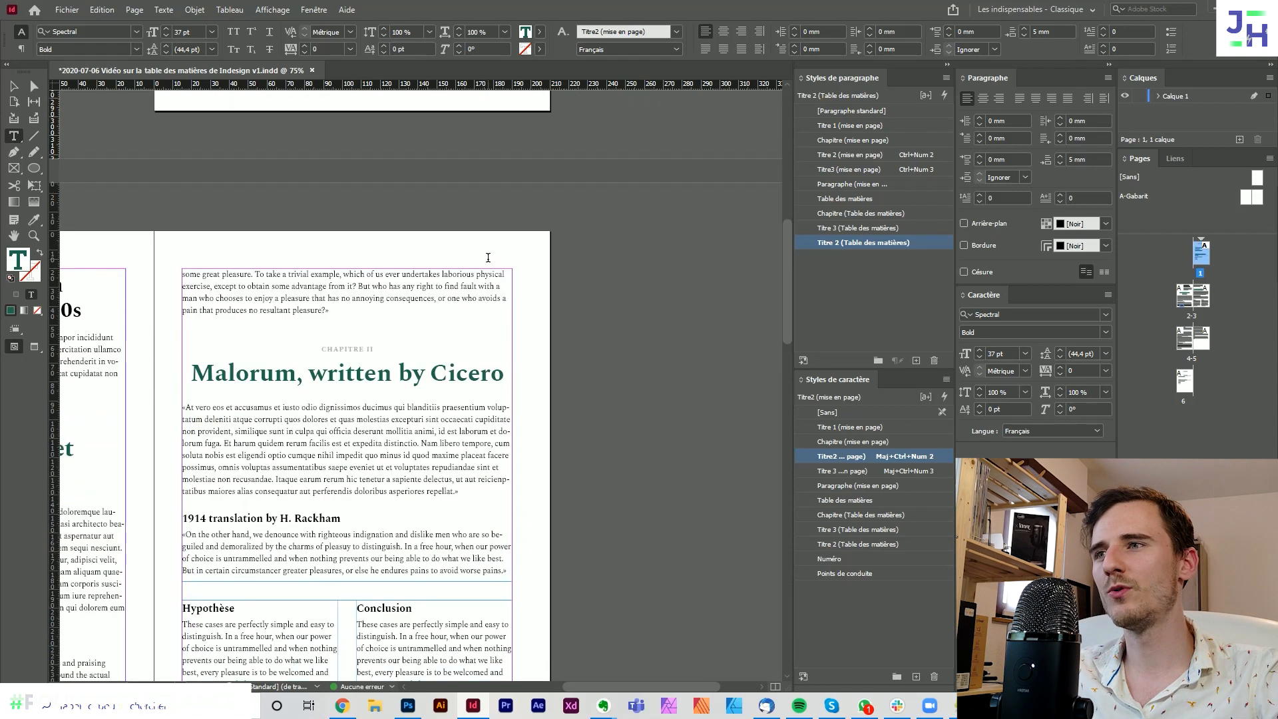
pyautogui.scroll(2, 488, 257)
pyautogui.moveTo(430, 616); pyautogui.dragTo(311, 613)
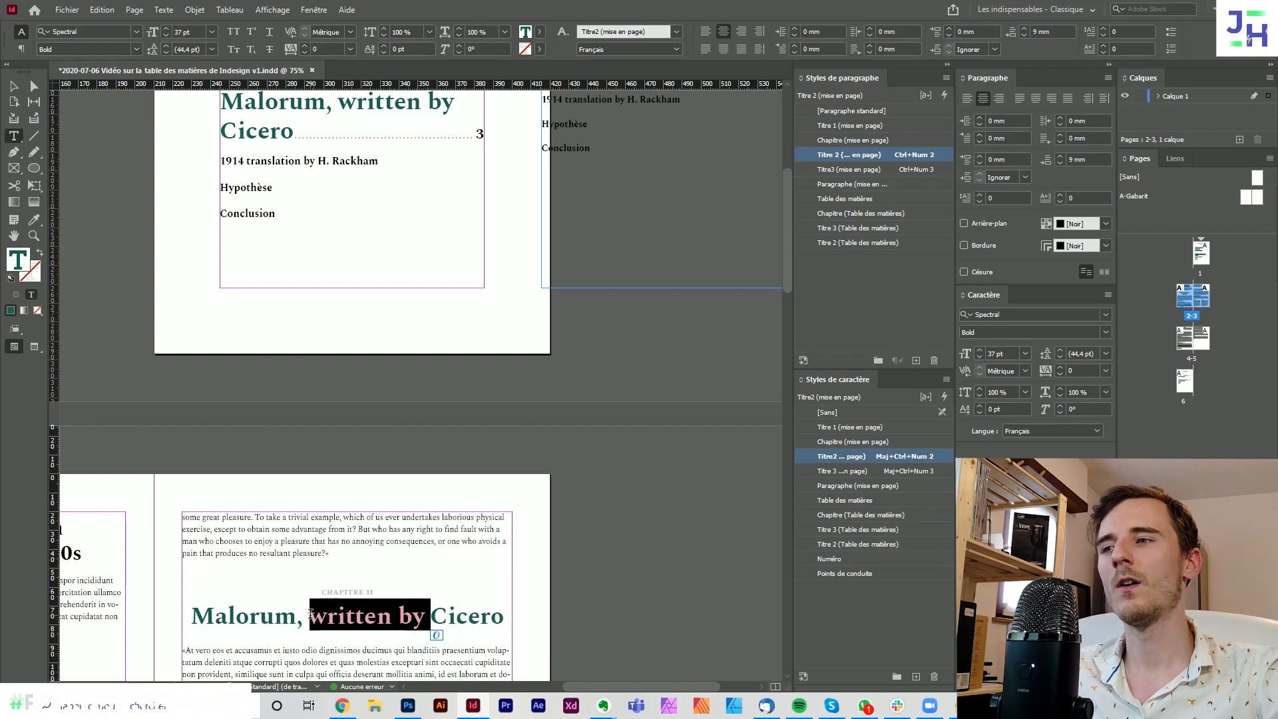
pyautogui.scroll(5, 286, 566)
# - Clear the font family, font style and size from the "Titre2 (mise en page)" character style
pyautogui.click(304, 347)
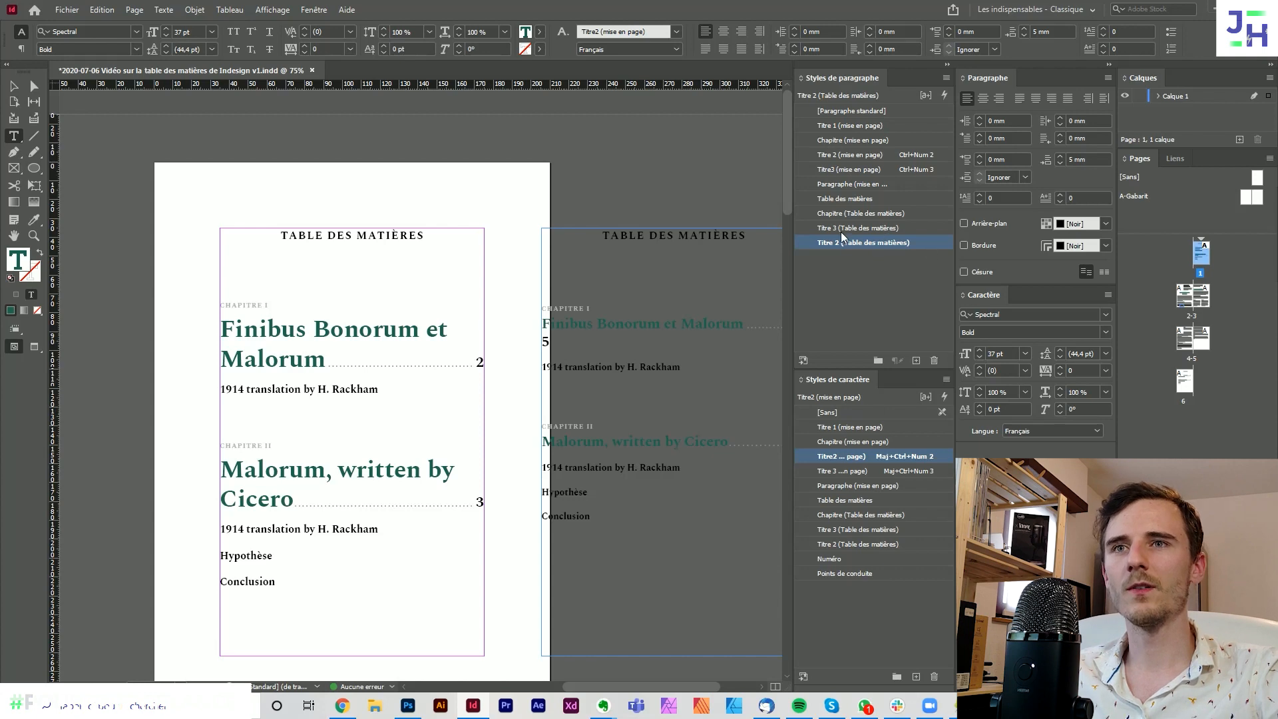
pyautogui.doubleClick(831, 456)
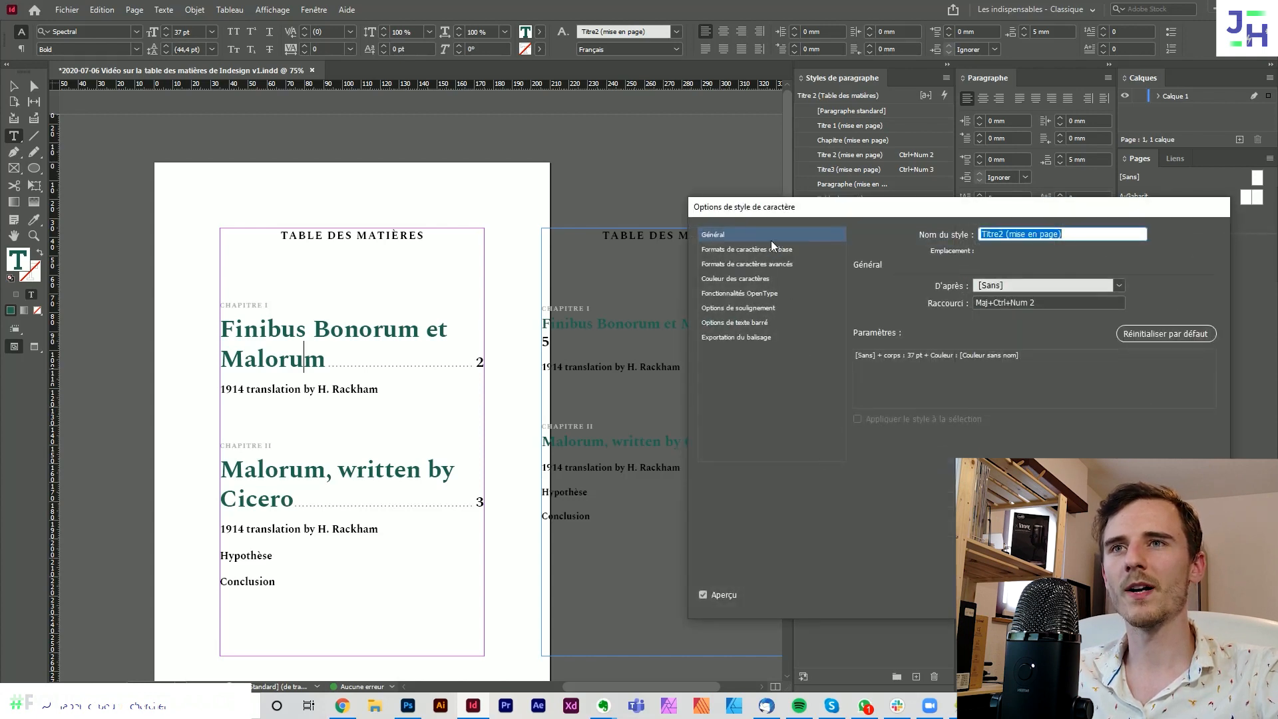
pyautogui.click(760, 249)
pyautogui.moveTo(1018, 292); pyautogui.dragTo(833, 293)
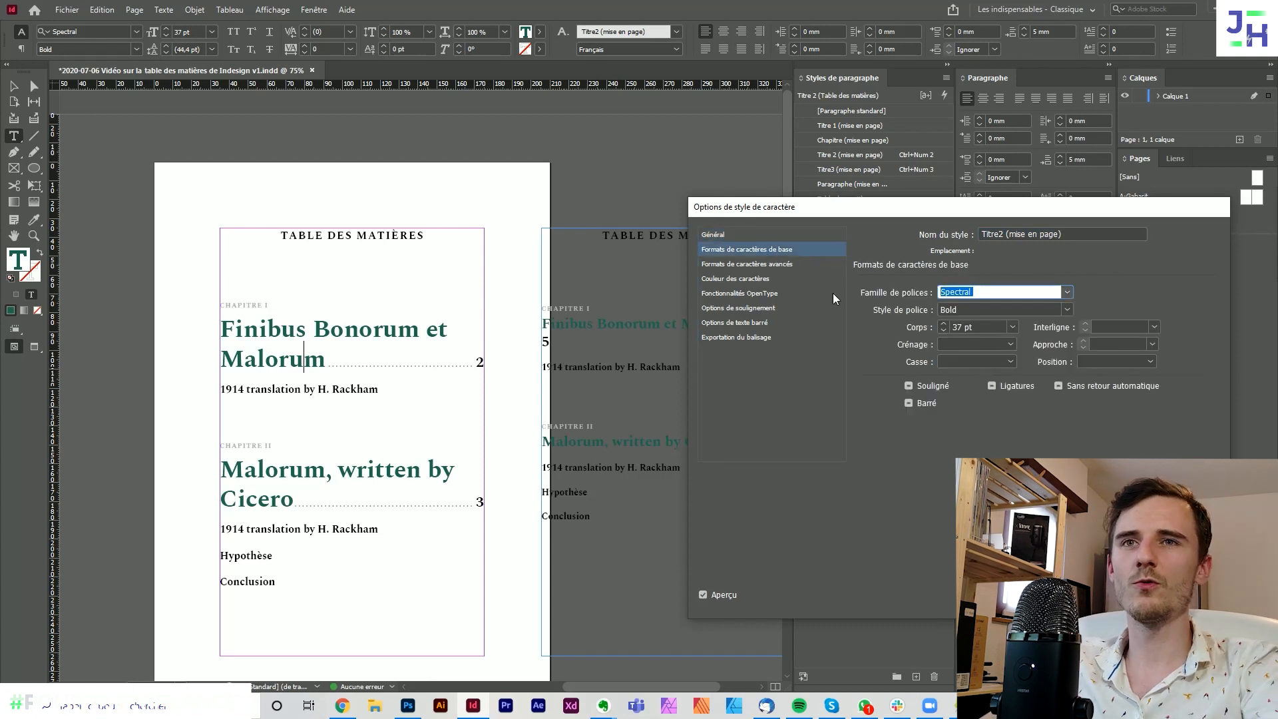
pyautogui.press('BackSpace')
pyautogui.press('Tab')
pyautogui.press('BackSpace')
pyautogui.press('Tab')
pyautogui.press('BackSpace')
pyautogui.press('Tab')
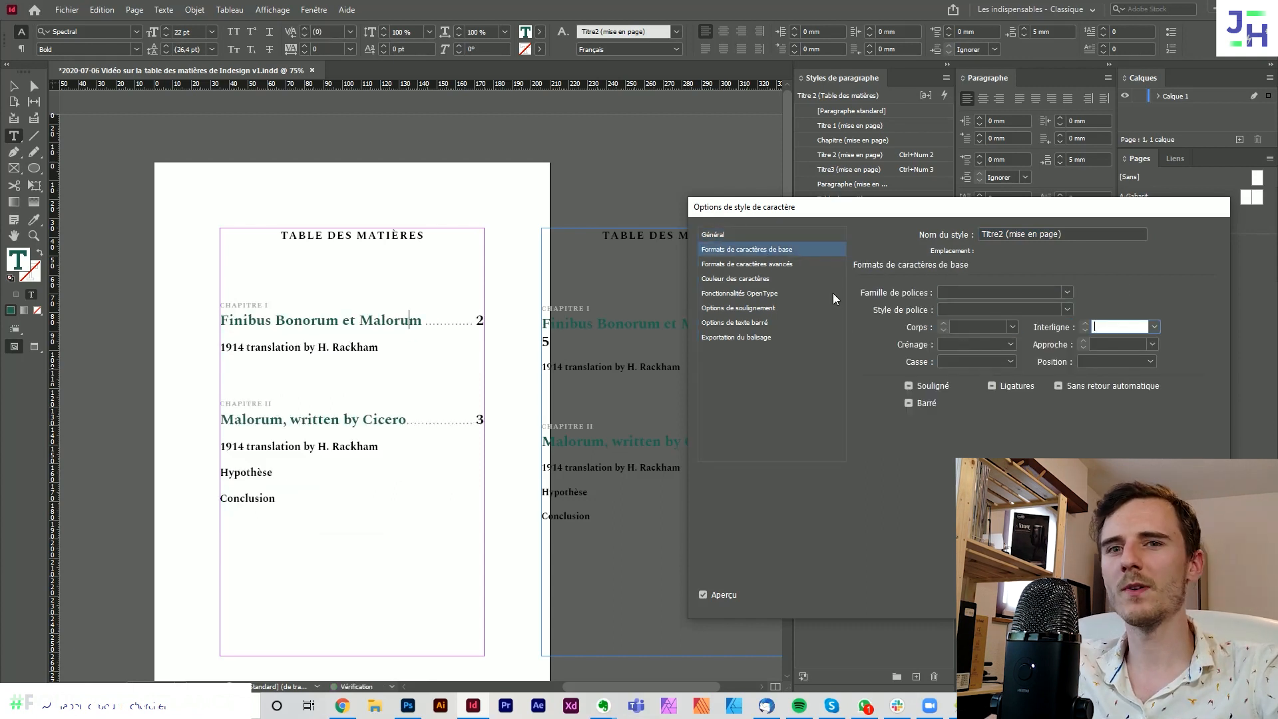
pyautogui.press('Return')
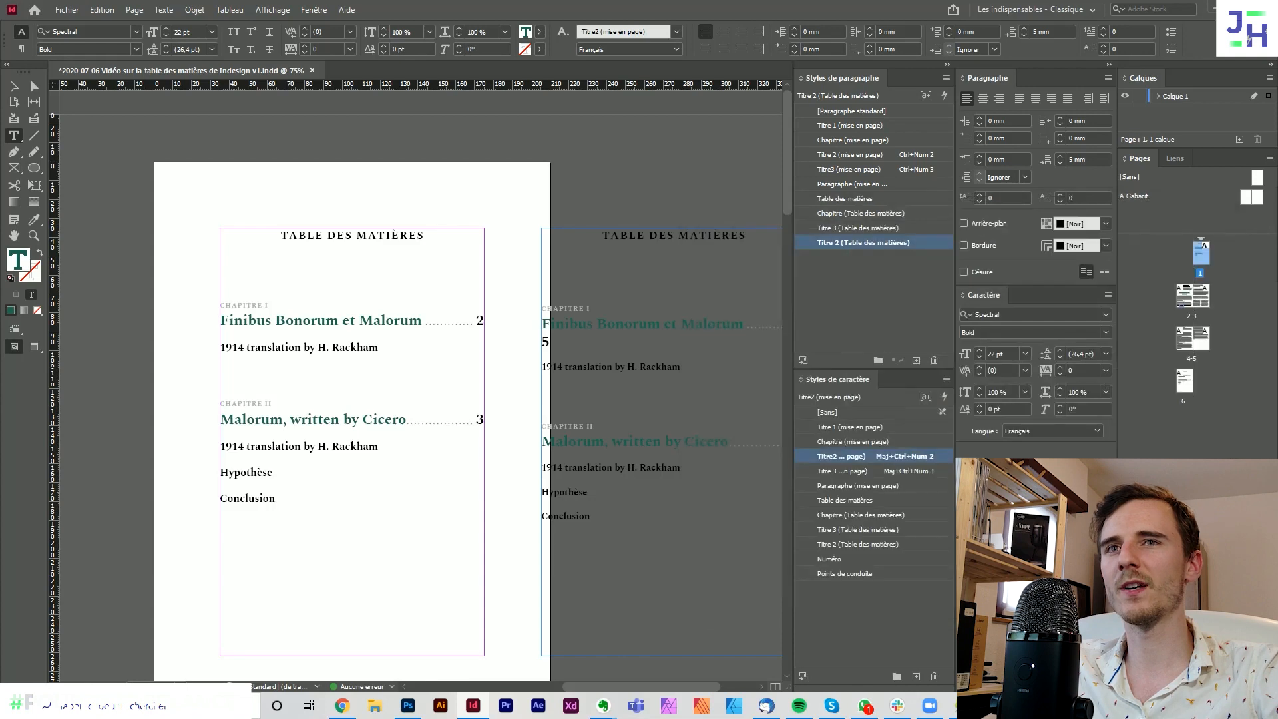
pyautogui.press('Escape')
pyautogui.click(944, 544)
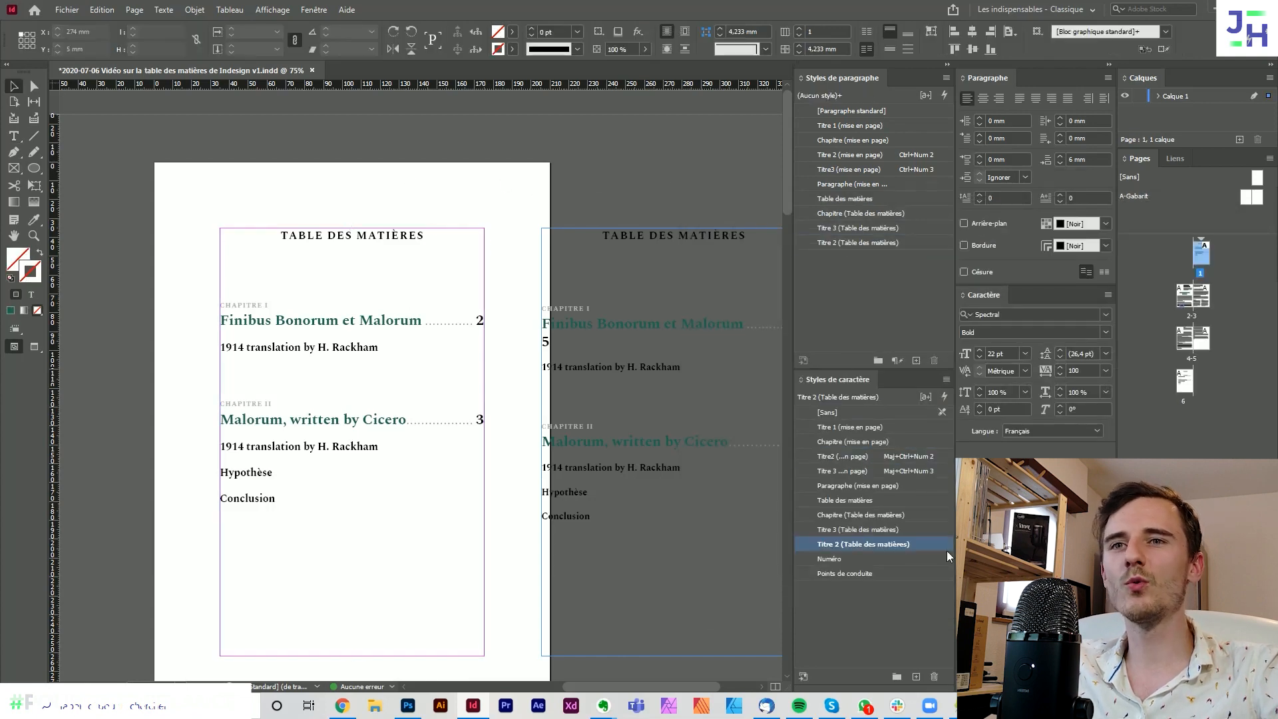
# - Check the basic character formats of the "Titre 1 (mise en page)" character style
pyautogui.doubleClick(830, 427)
pyautogui.click(749, 250)
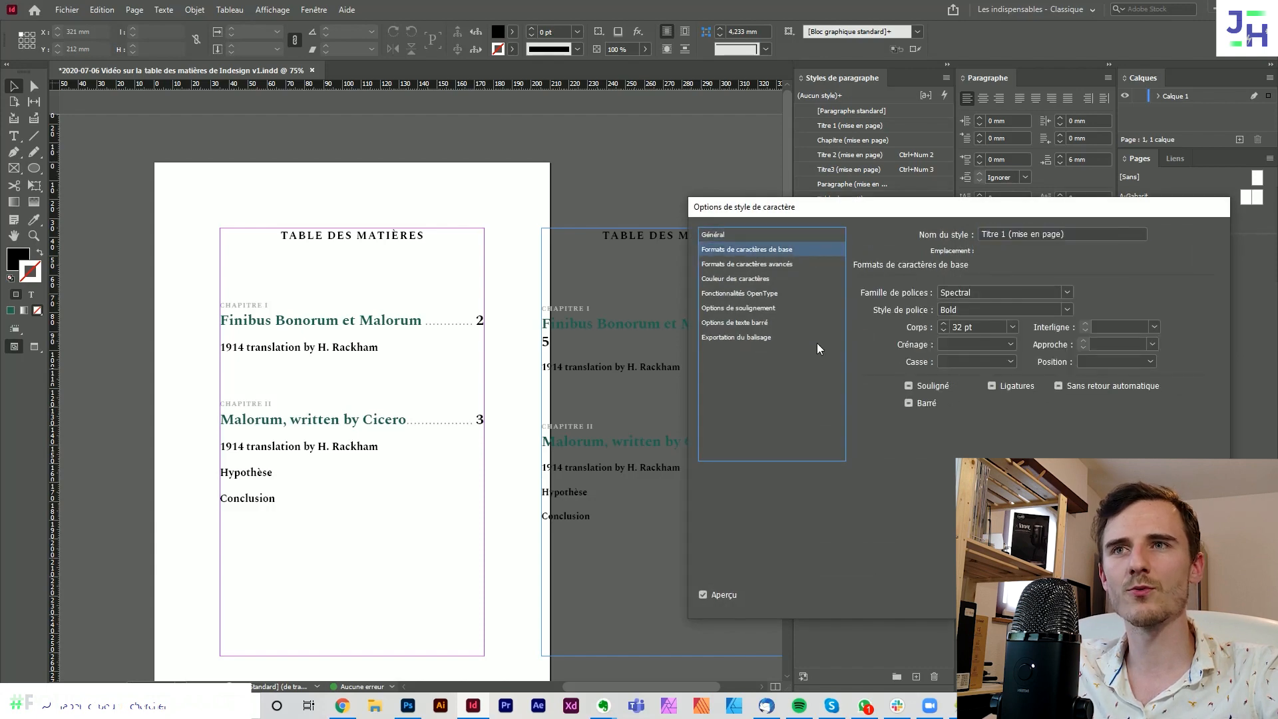
pyautogui.click(1188, 594)
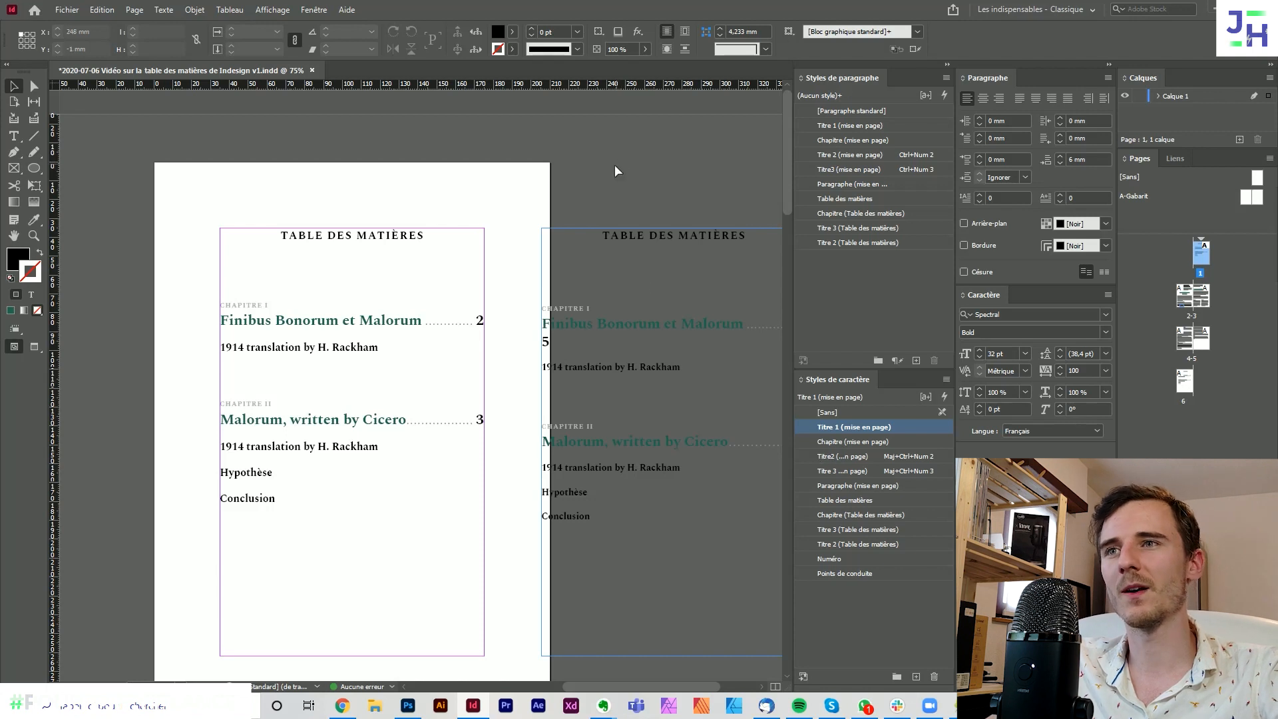
# - Preview the table of contents page without guides or pasteboard content, then return to normal view
pyautogui.press('w')
pyautogui.moveTo(521, 348); pyautogui.dragTo(705, 287)
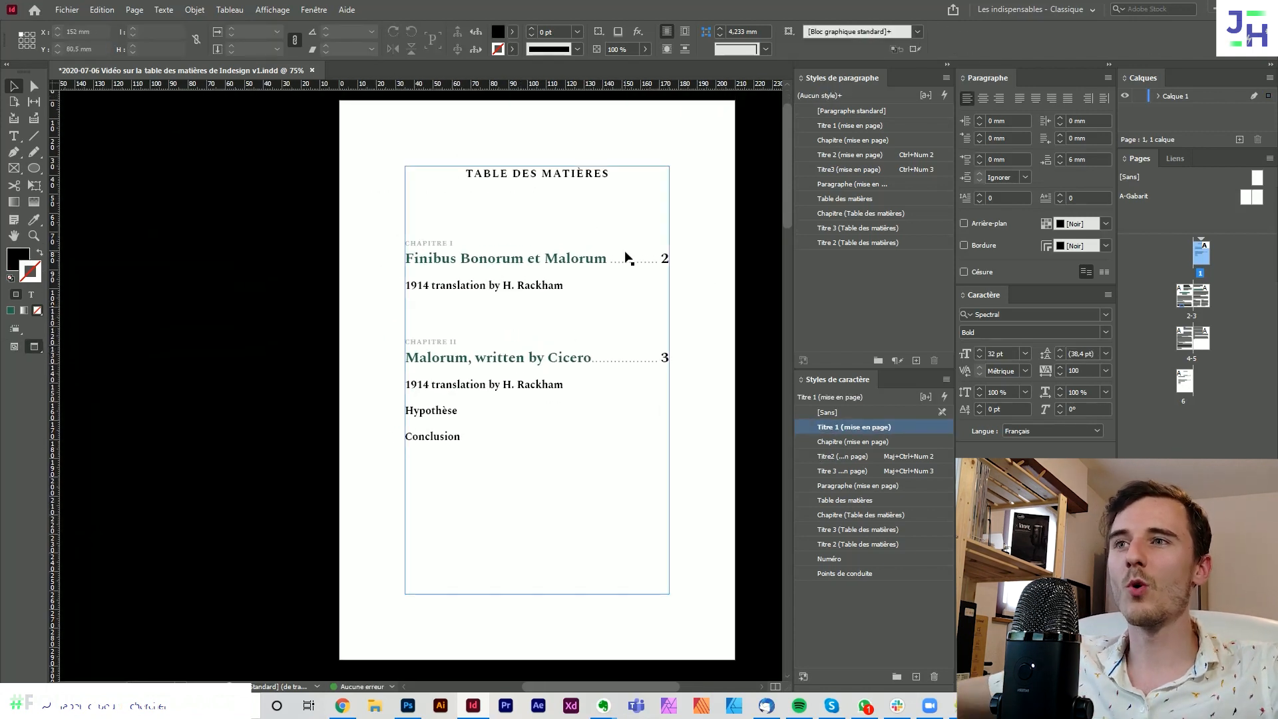
pyautogui.click(671, 260)
pyautogui.press('w')
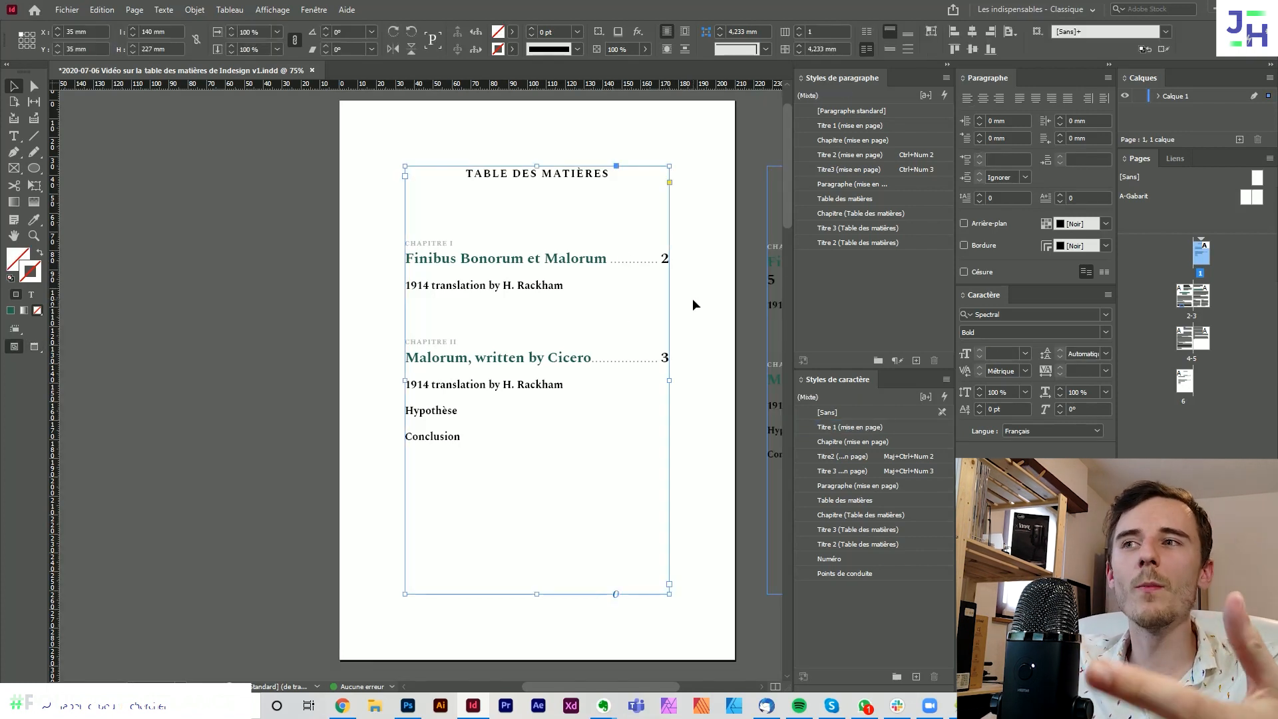
# - Split the words "Nemo enim" into their own paragraph within the Chapitre I body text on page 2
pyautogui.scroll(-10, 568, 272)
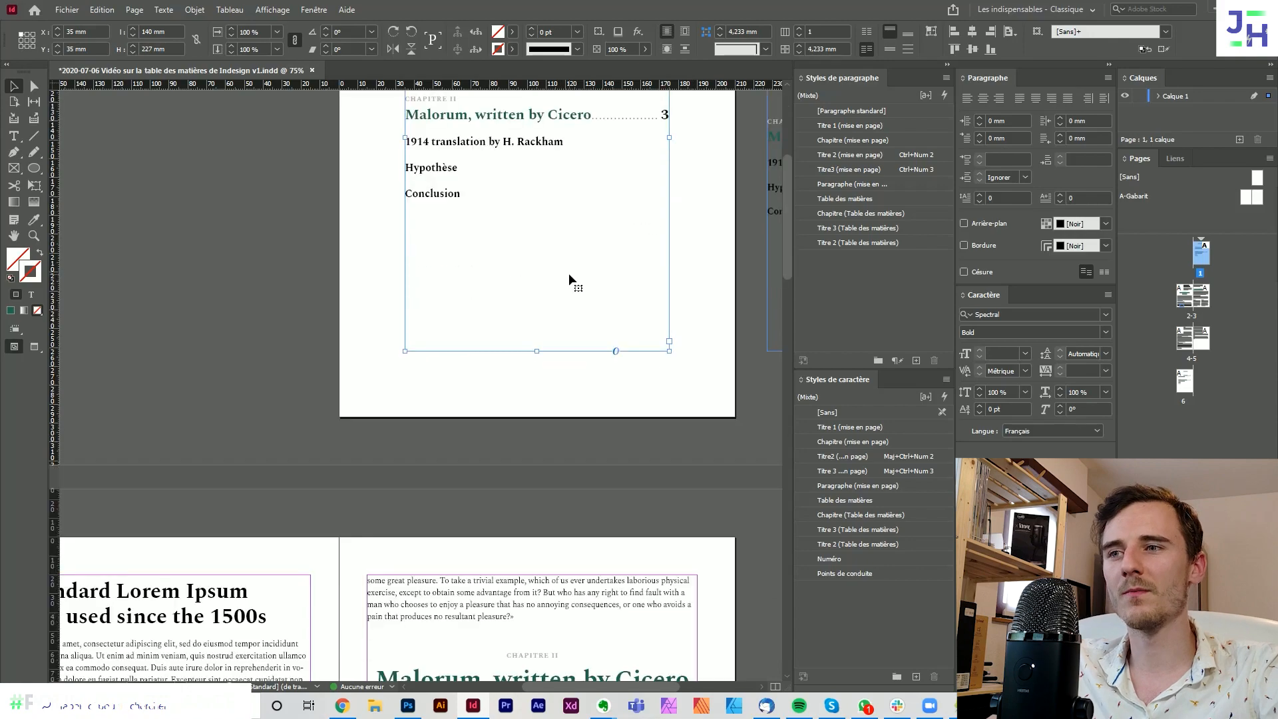
pyautogui.hscroll(-2, 568, 273)
pyautogui.doubleClick(225, 387)
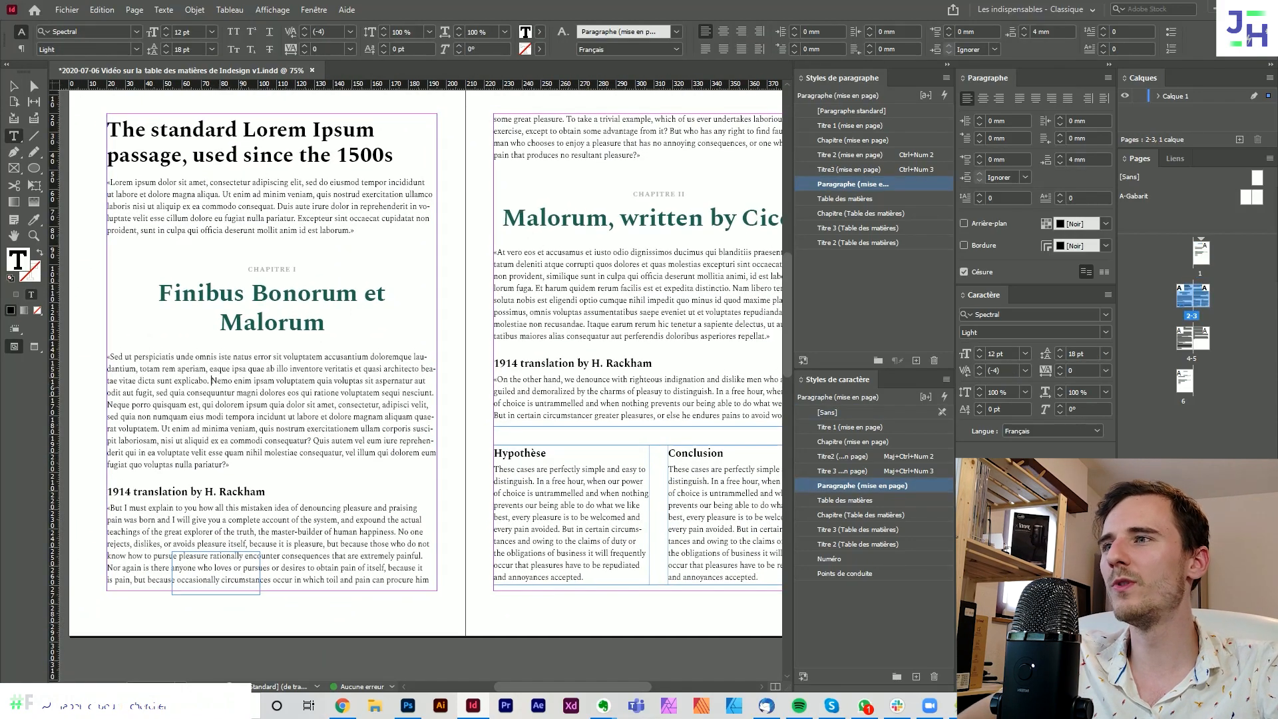
pyautogui.press('Return')
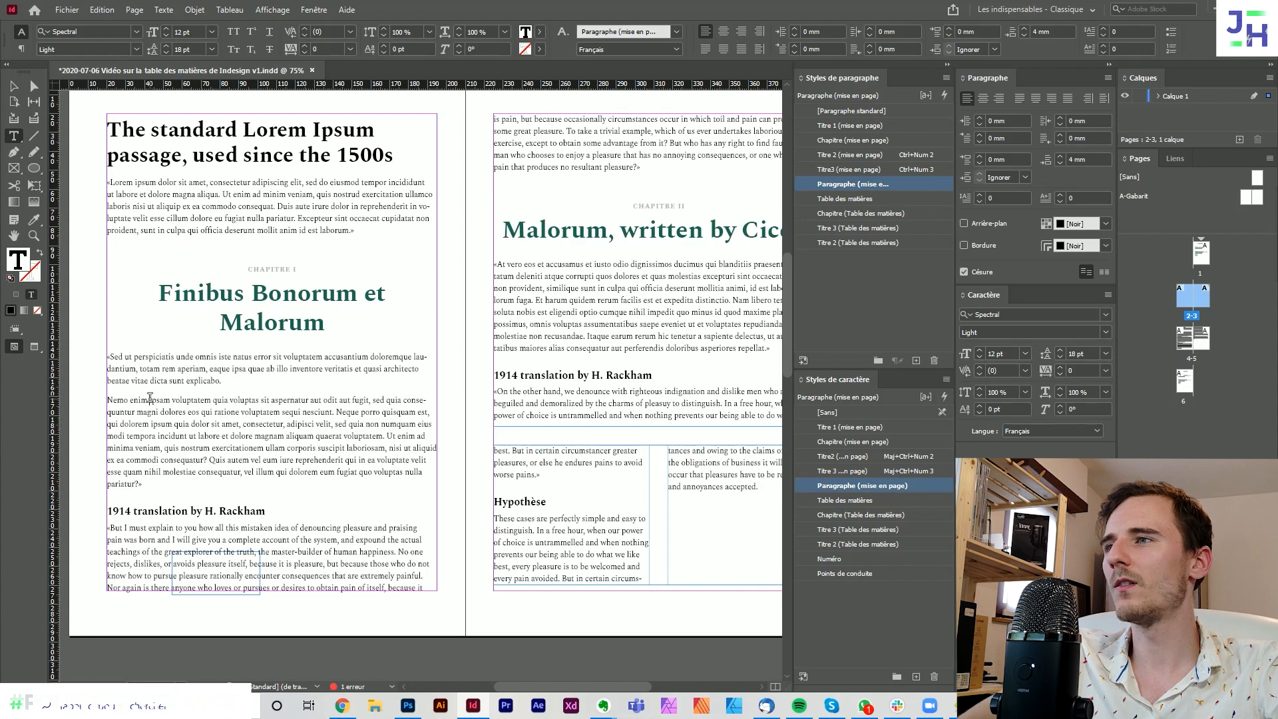
pyautogui.click(149, 397)
pyautogui.press('Return')
# - Apply the "Titre3 (mise en page)" paragraph style and "Titre 3 (mise en page)" character style to the "Nemo enim" line
pyautogui.tripleClick(143, 399)
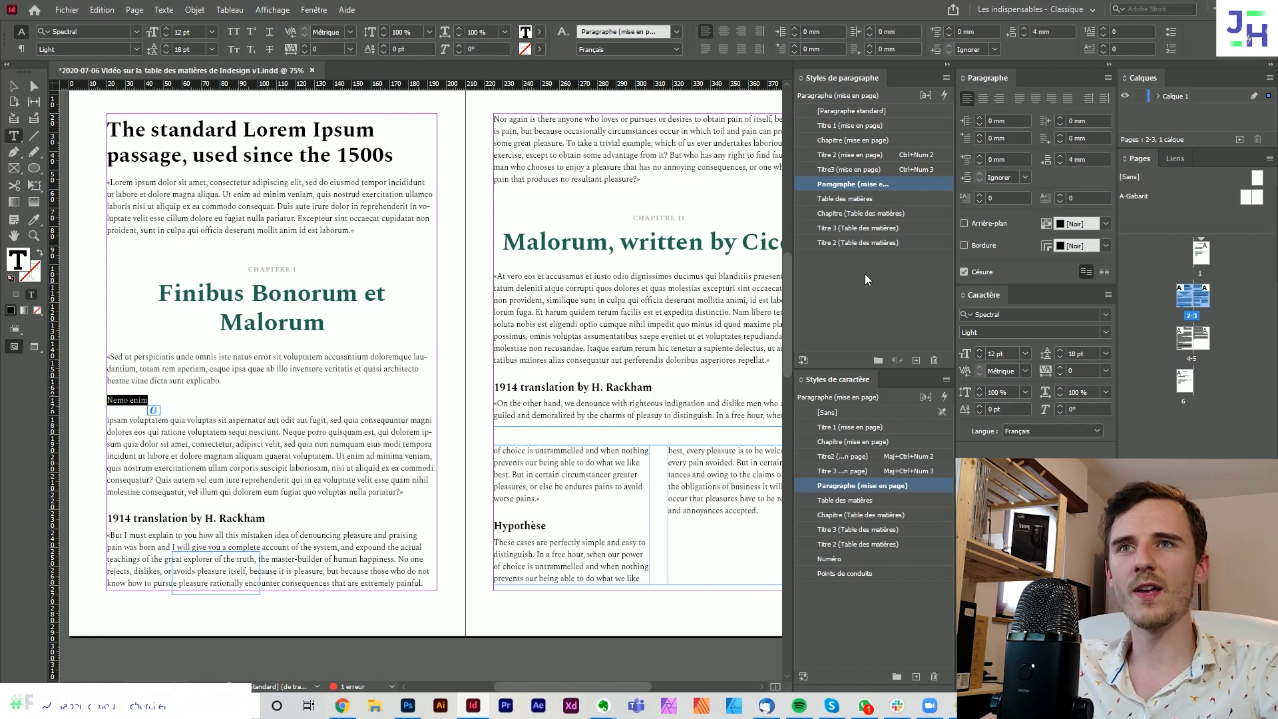
pyautogui.click(852, 169)
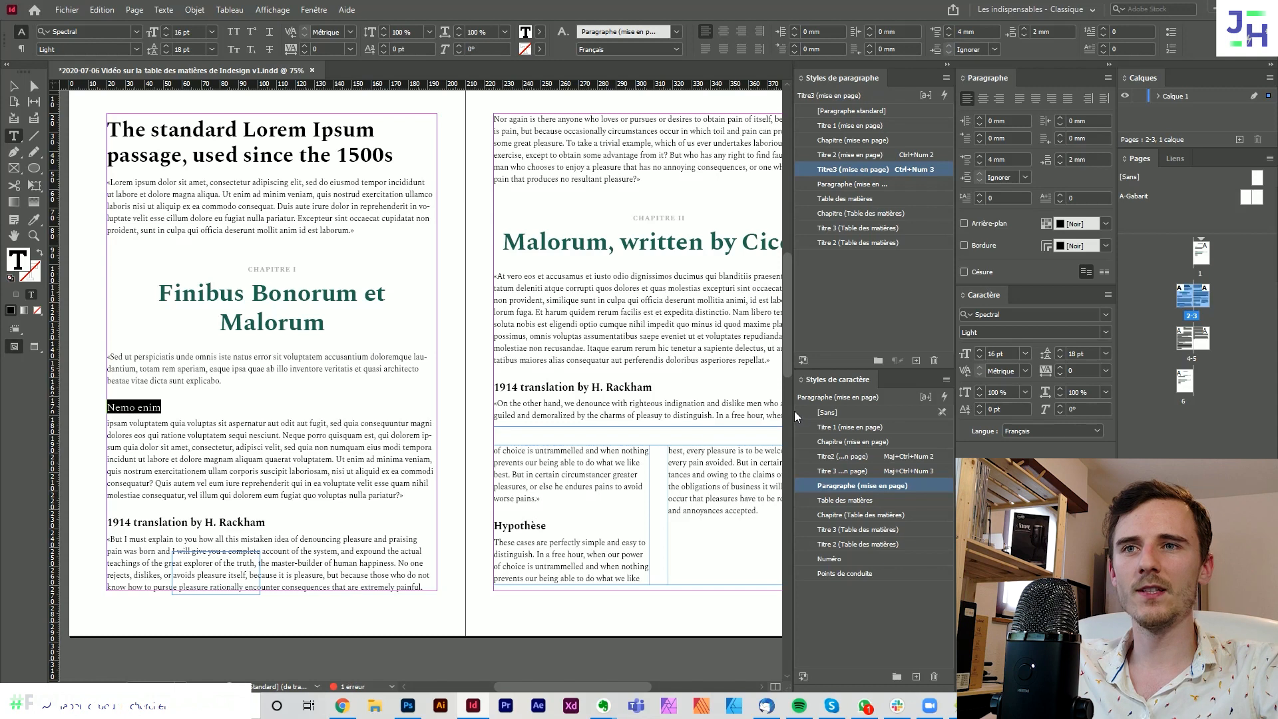
pyautogui.moveTo(792, 410); pyautogui.dragTo(772, 411)
pyautogui.click(809, 468)
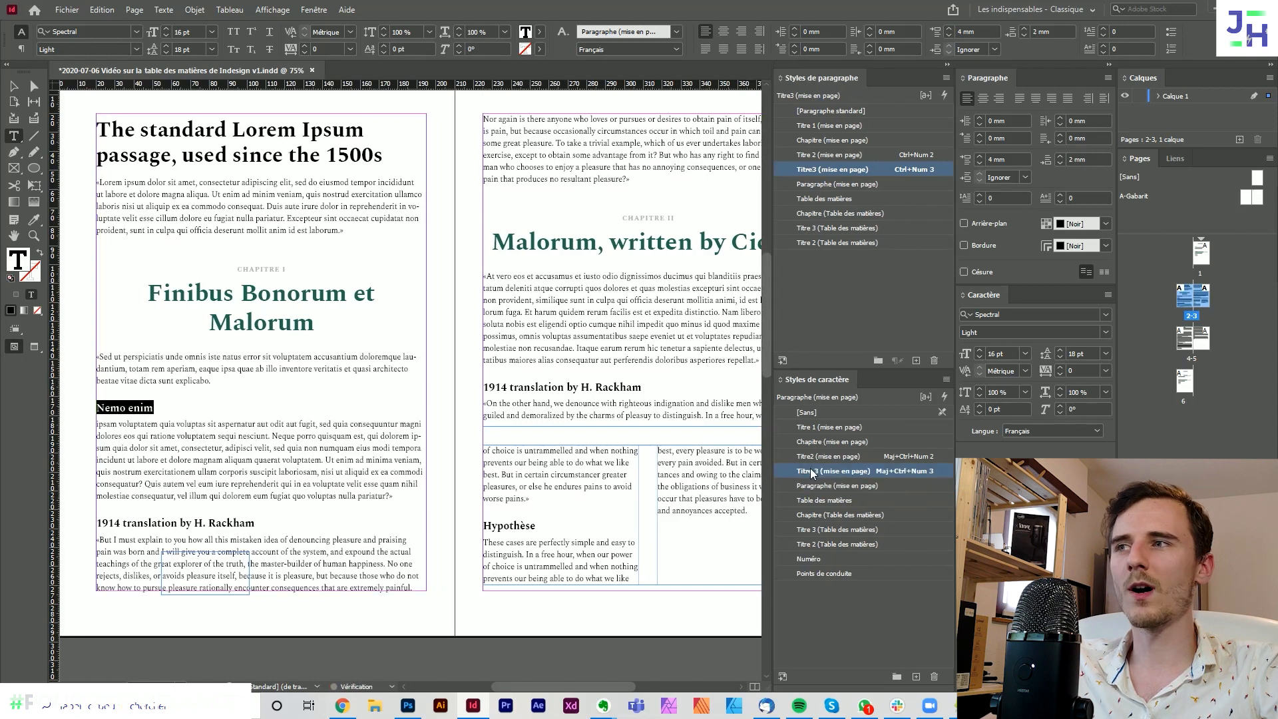
pyautogui.click(307, 447)
# - Put "But in certain" in its own paragraph on page 3 and apply the "Titre 2 (mise en page)" paragraph style
pyautogui.hscroll(3, 98, 406)
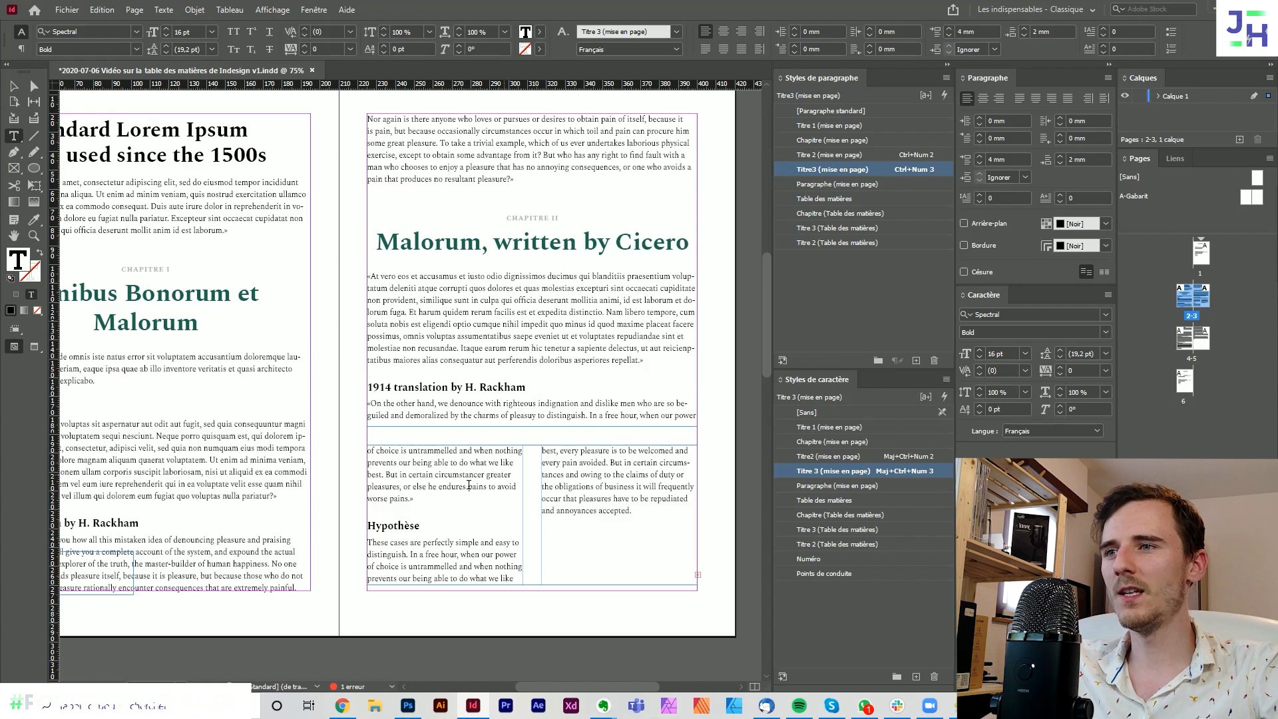
pyautogui.moveTo(431, 473); pyautogui.dragTo(386, 474)
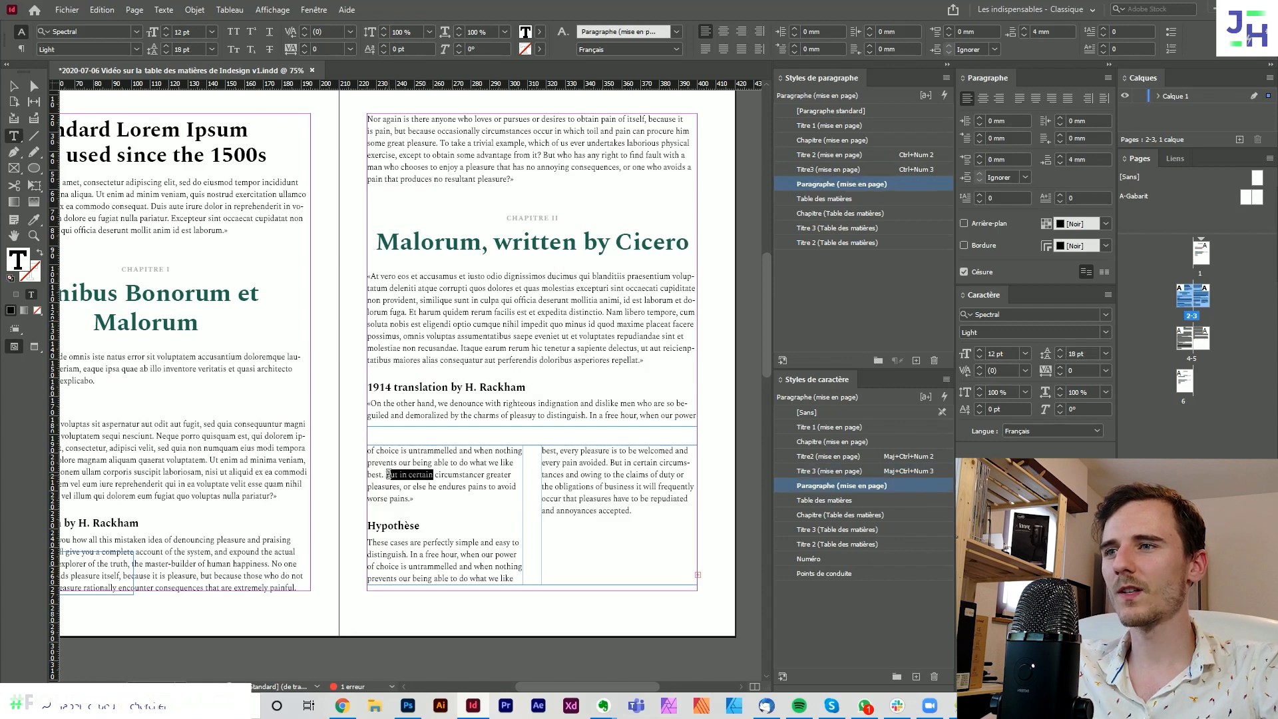
pyautogui.click(385, 474)
pyautogui.press('Return')
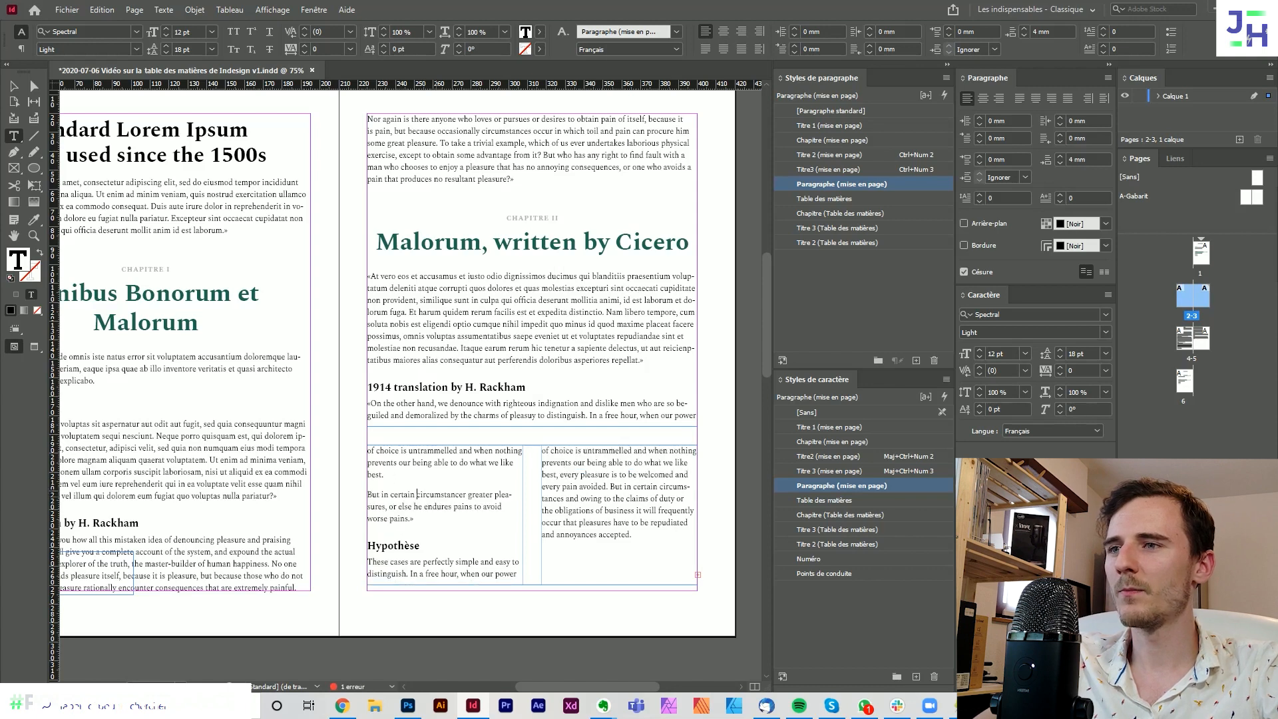
pyautogui.press('Return')
pyautogui.moveTo(417, 494); pyautogui.dragTo(365, 497)
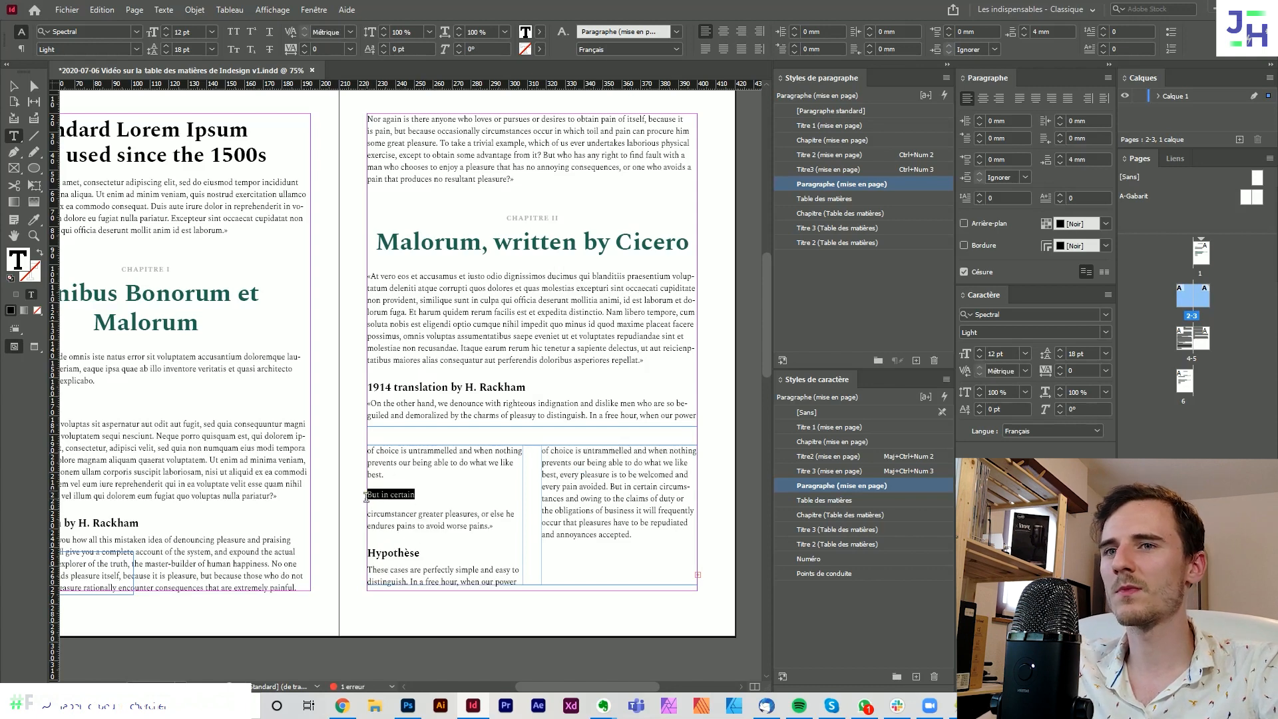
pyautogui.click(828, 153)
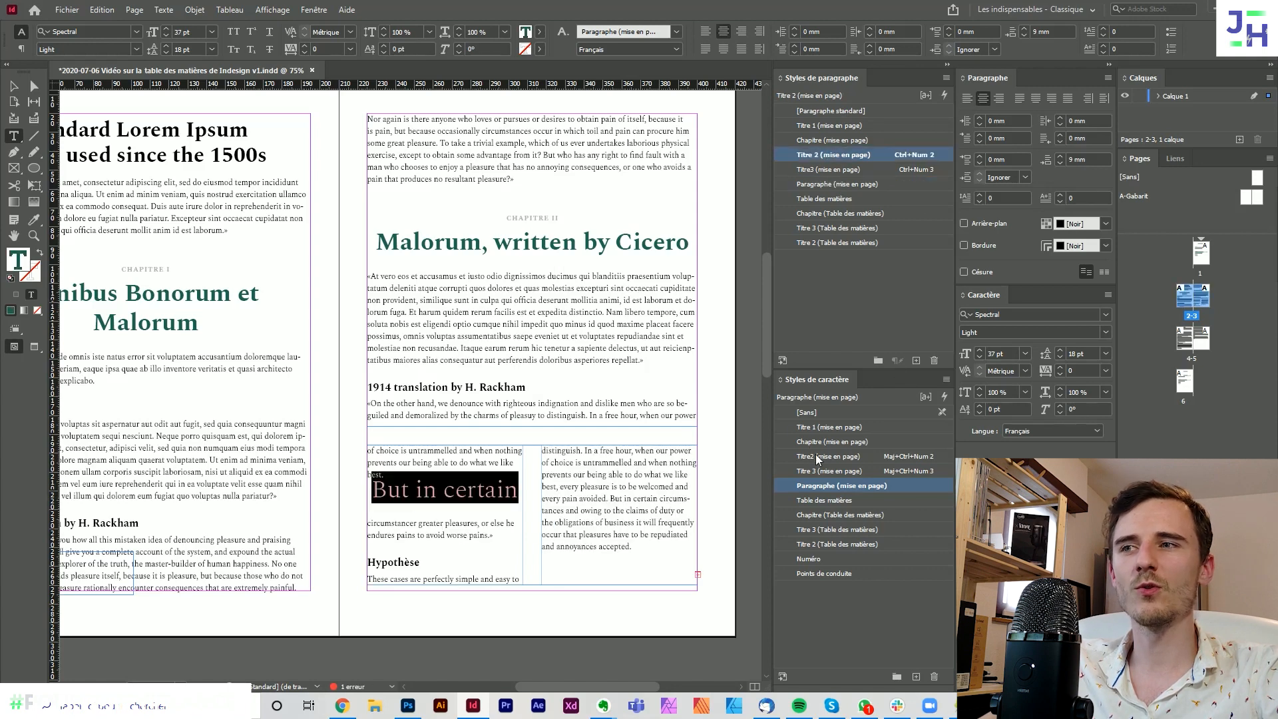
# - Shorten the body text on page 3 by deleting passages from its paragraphs, including the opening one
pyautogui.moveTo(570, 336); pyautogui.dragTo(550, 288)
pyautogui.press('BackSpace')
pyautogui.moveTo(527, 155); pyautogui.dragTo(523, 131)
pyautogui.press('BackSpace')
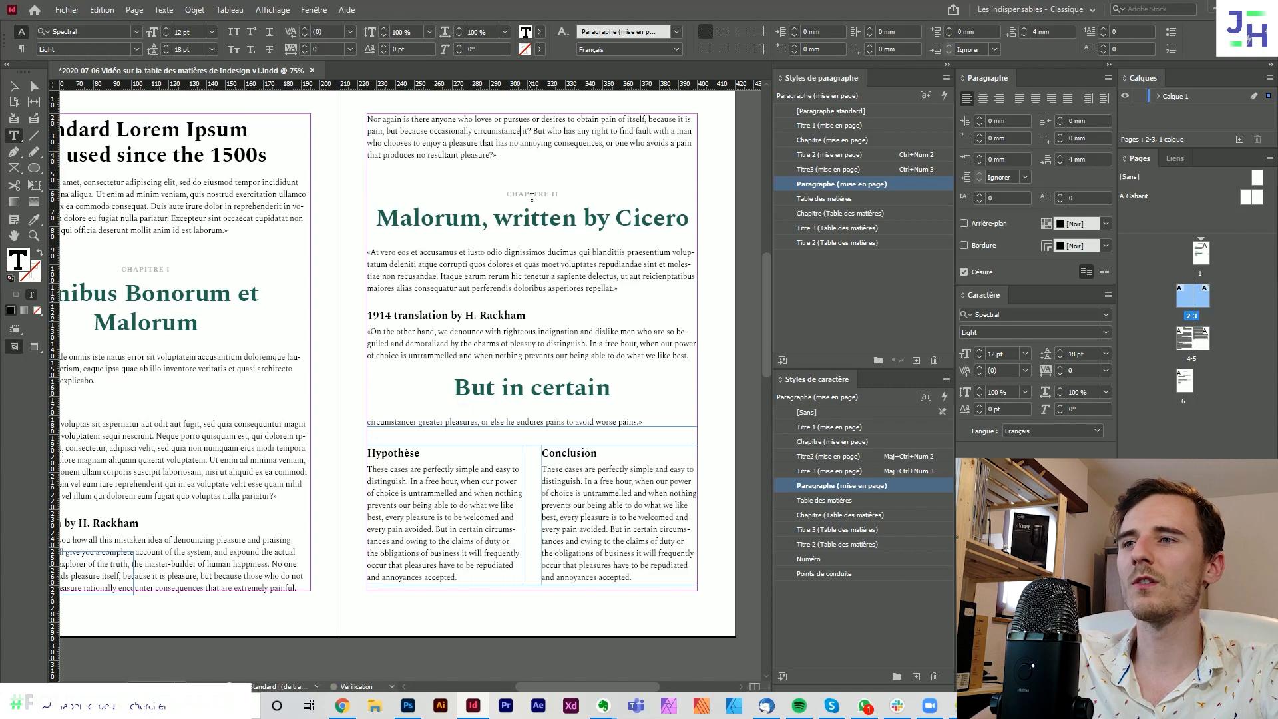
pyautogui.press('Escape')
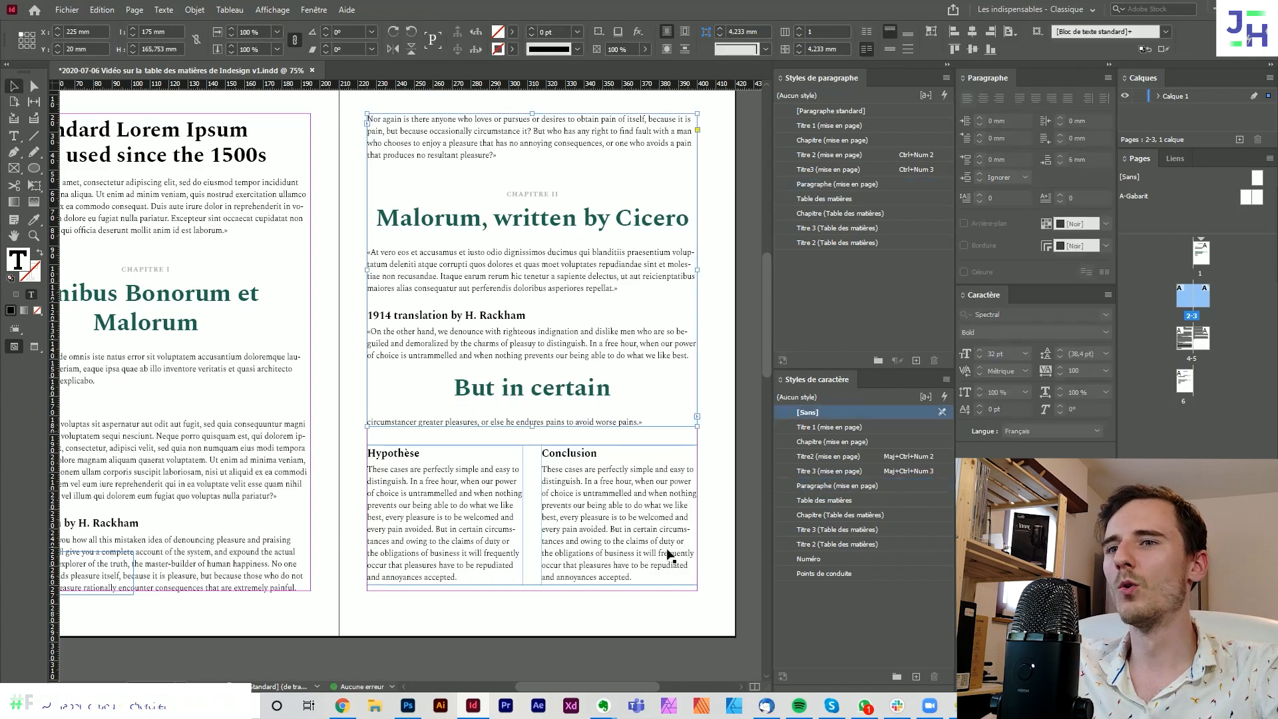
pyautogui.click(667, 551)
# - Update the table of contents on page 1 and undo that update
pyautogui.moveTo(312, 396); pyautogui.dragTo(408, 426)
pyautogui.click(425, 332)
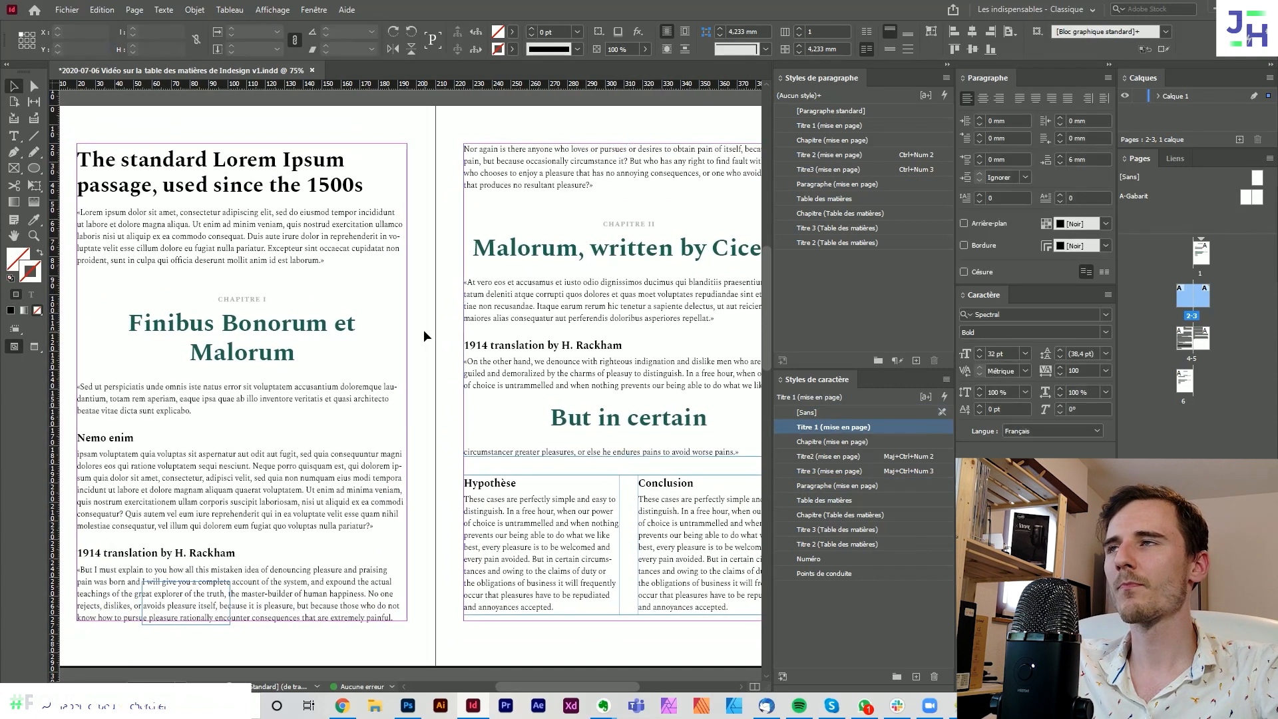
pyautogui.scroll(8, 425, 331)
pyautogui.moveTo(557, 293); pyautogui.dragTo(356, 348)
pyautogui.moveTo(497, 224); pyautogui.dragTo(441, 218)
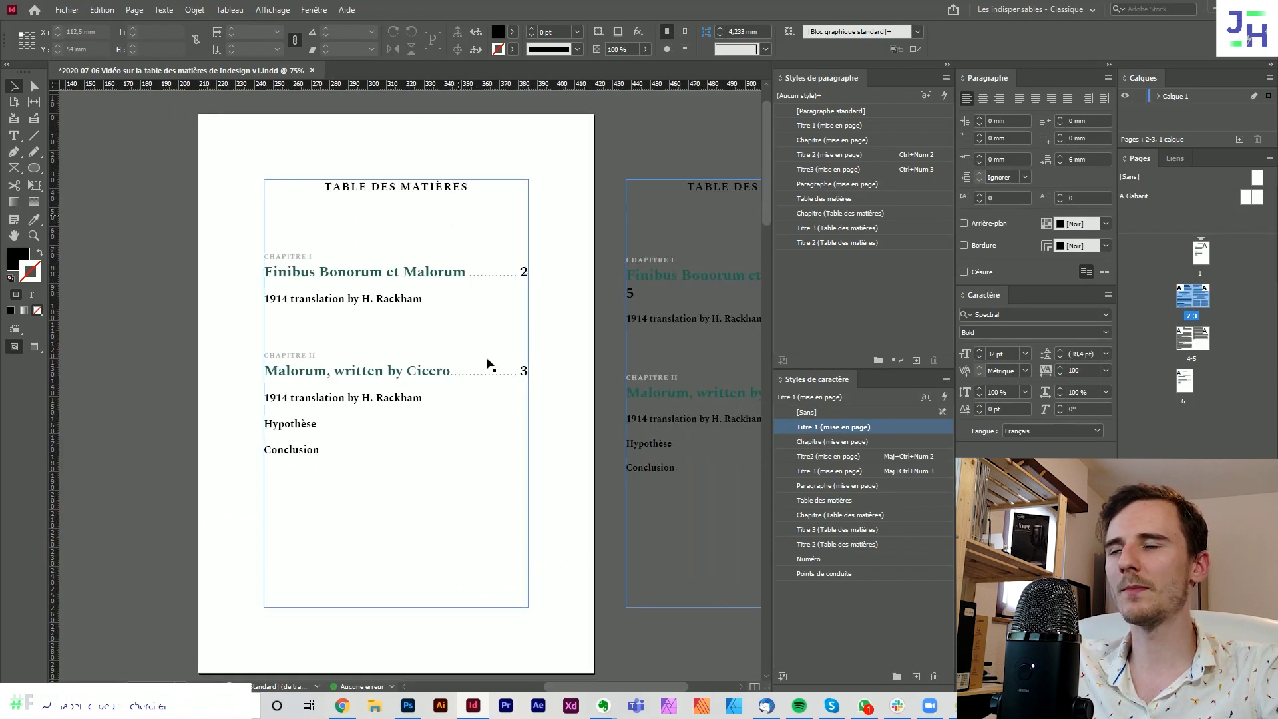
pyautogui.click(367, 291)
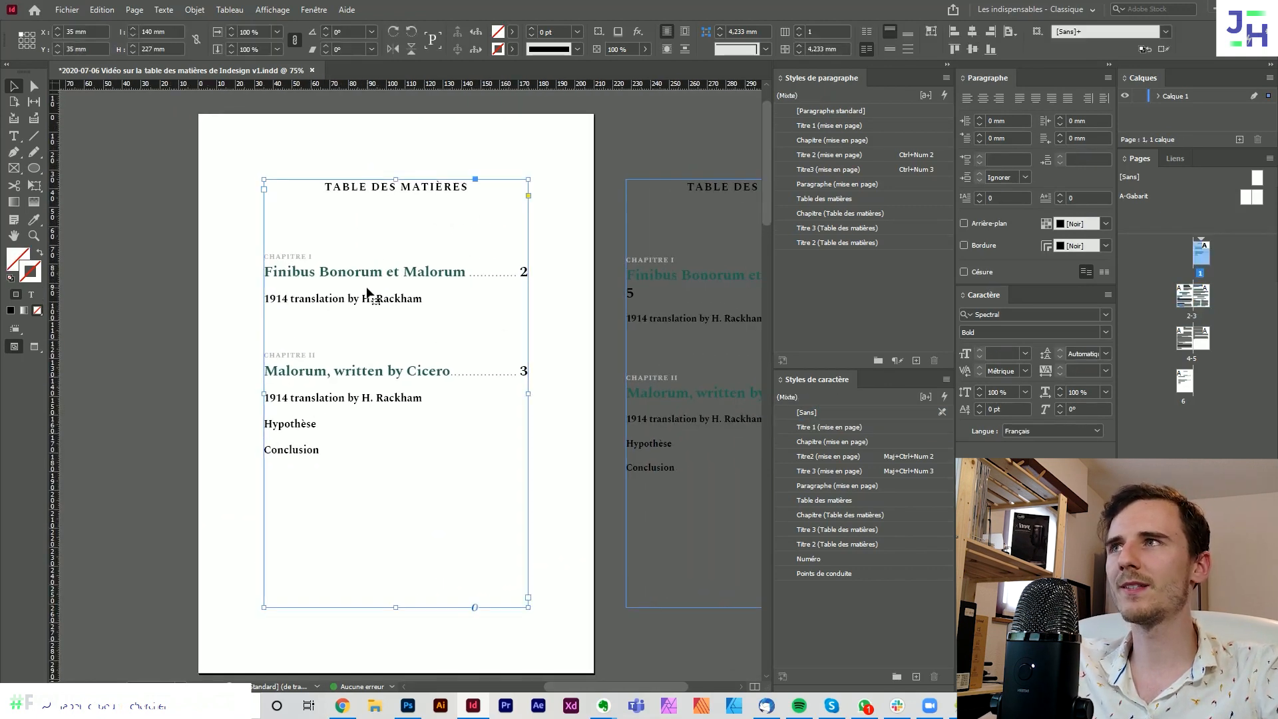
pyautogui.click(135, 9)
pyautogui.click(171, 303)
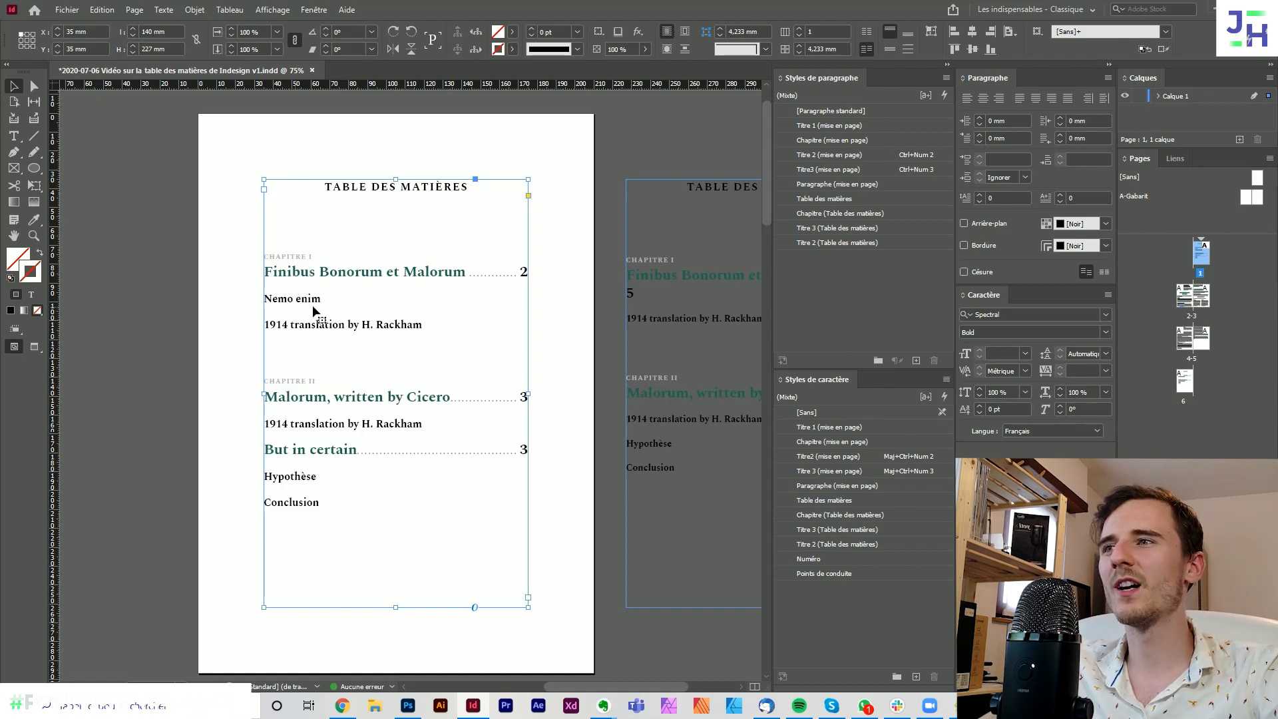
pyautogui.hotkey('ctrl', 'z')
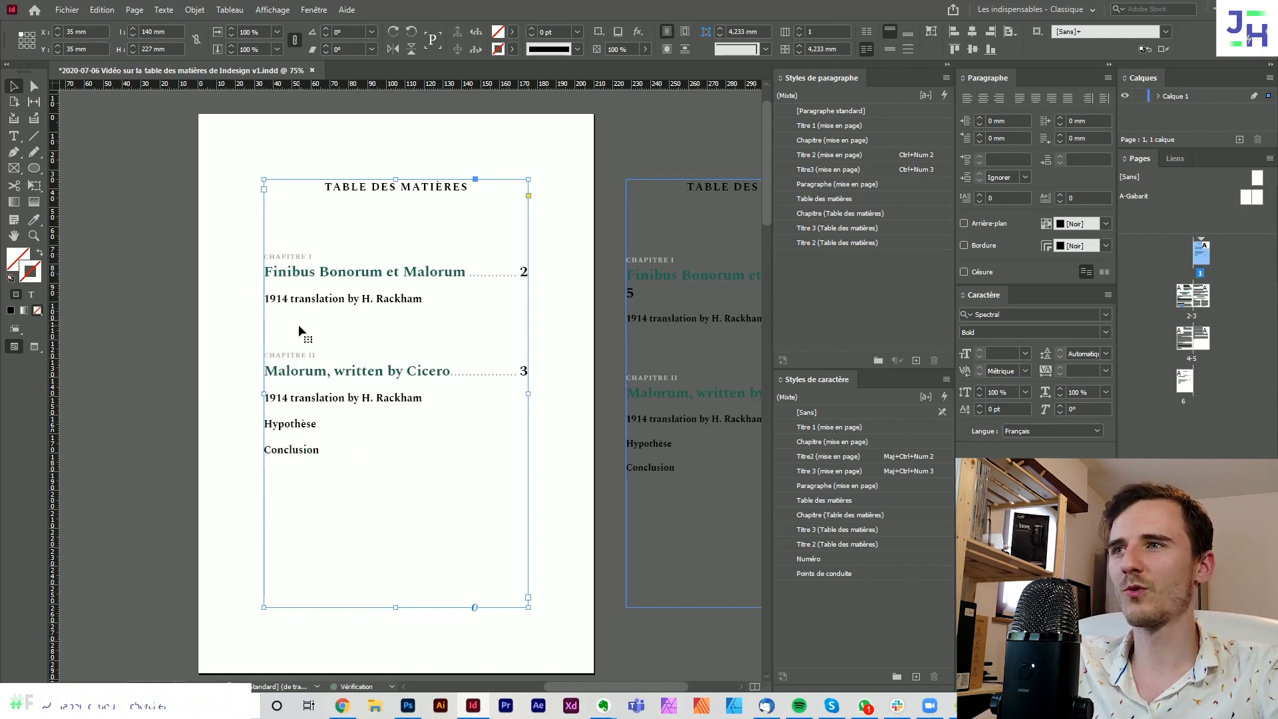
pyautogui.click(590, 322)
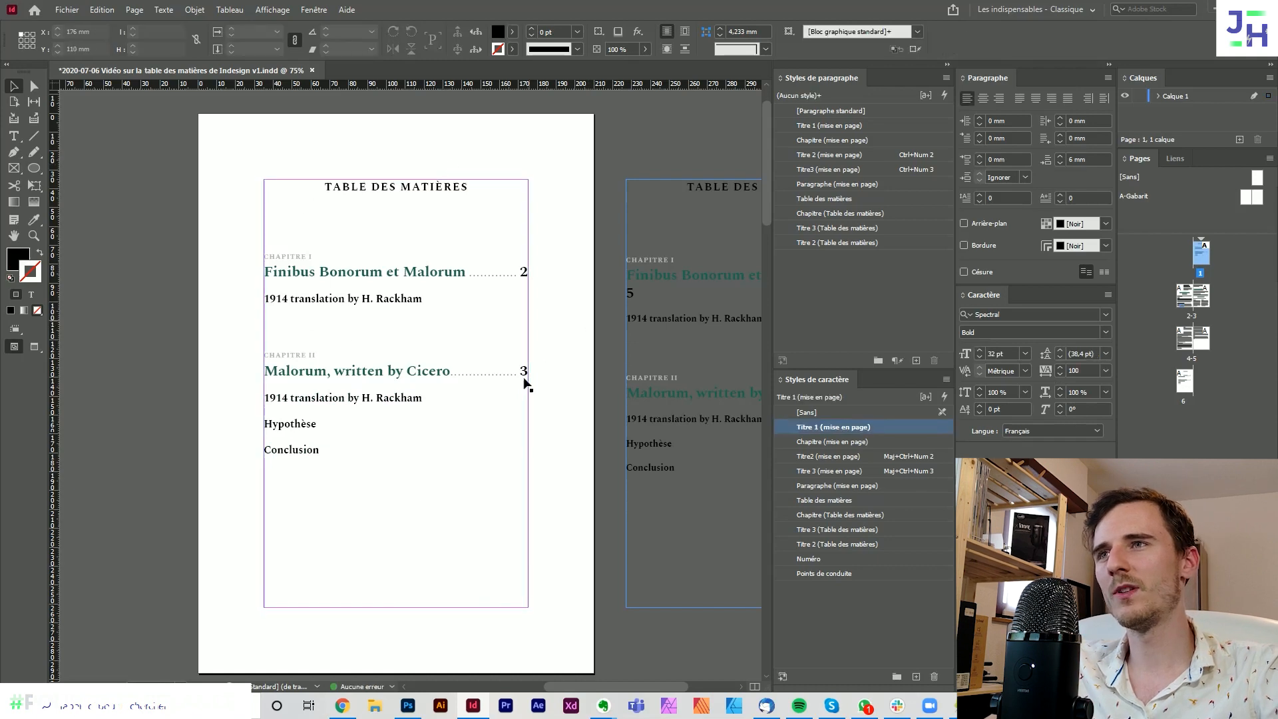
pyautogui.click(140, 10)
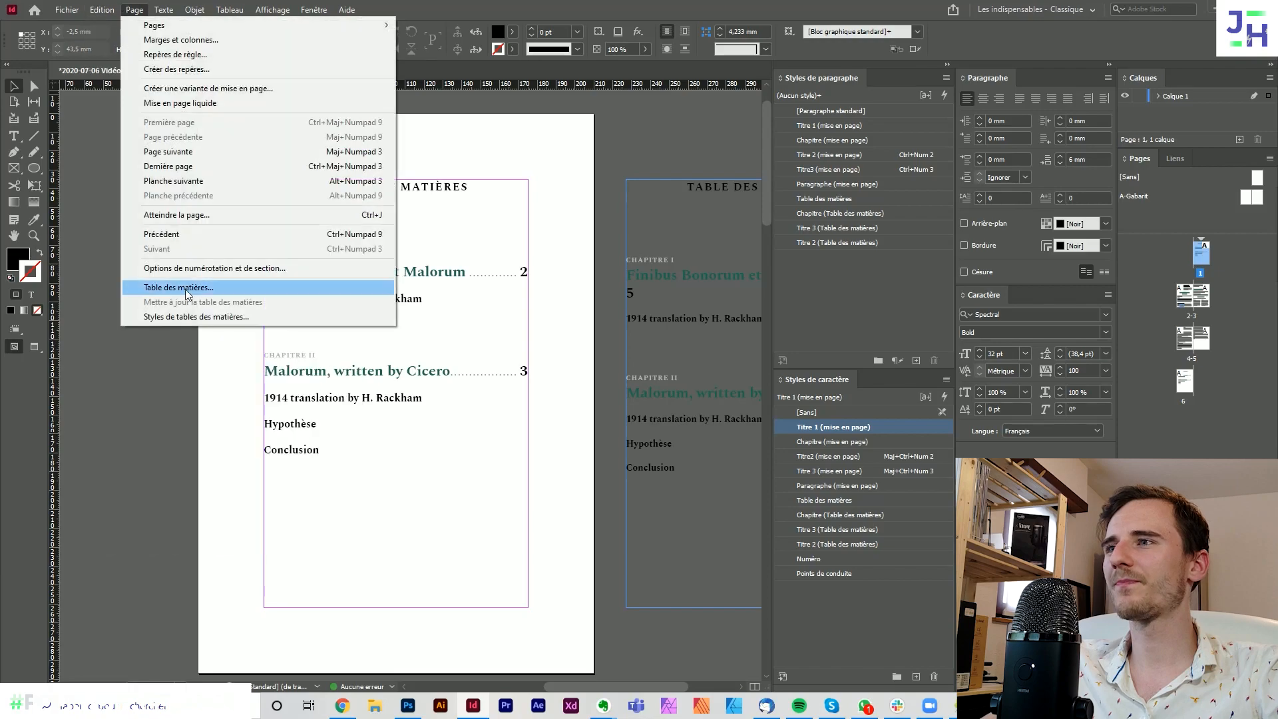
pyautogui.click(203, 418)
# - Review the new headings on pages 2-3 and update the table of contents frame on page 1 with them
pyautogui.moveTo(228, 548); pyautogui.dragTo(365, 237)
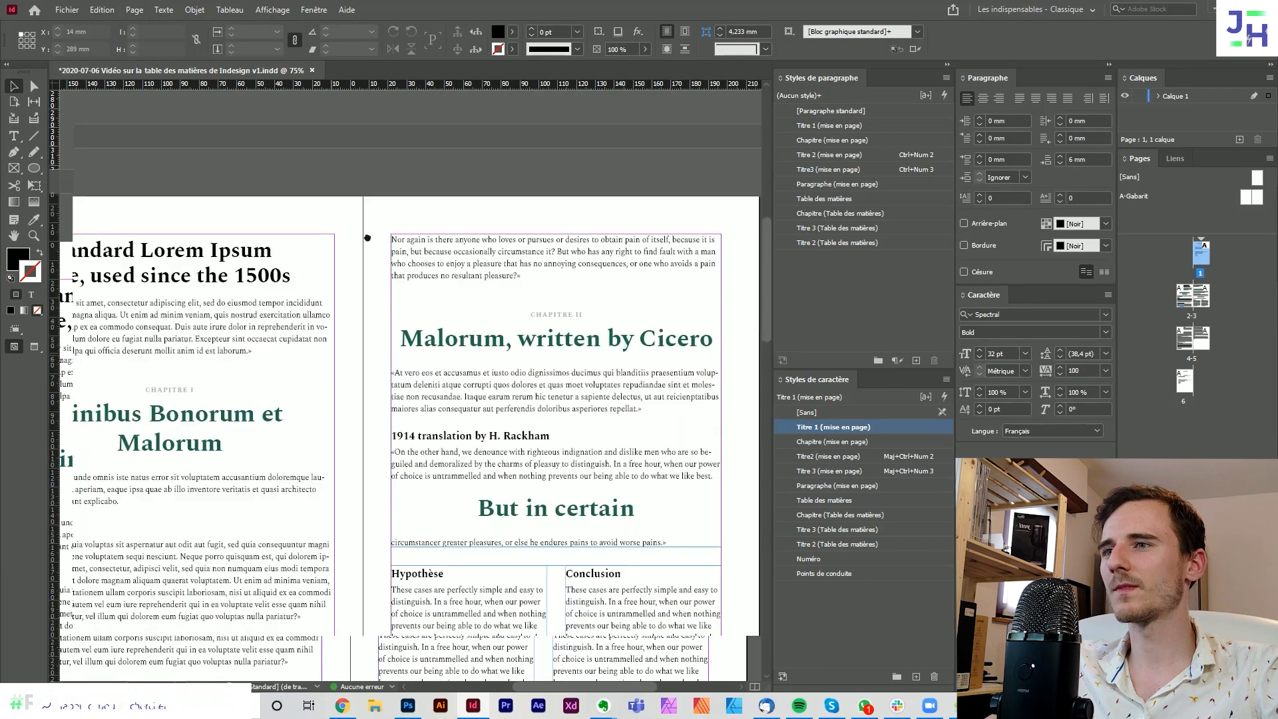
pyautogui.moveTo(391, 499); pyautogui.dragTo(479, 308)
pyautogui.moveTo(237, 338); pyautogui.dragTo(418, 428)
pyautogui.scroll(10, 359, 433)
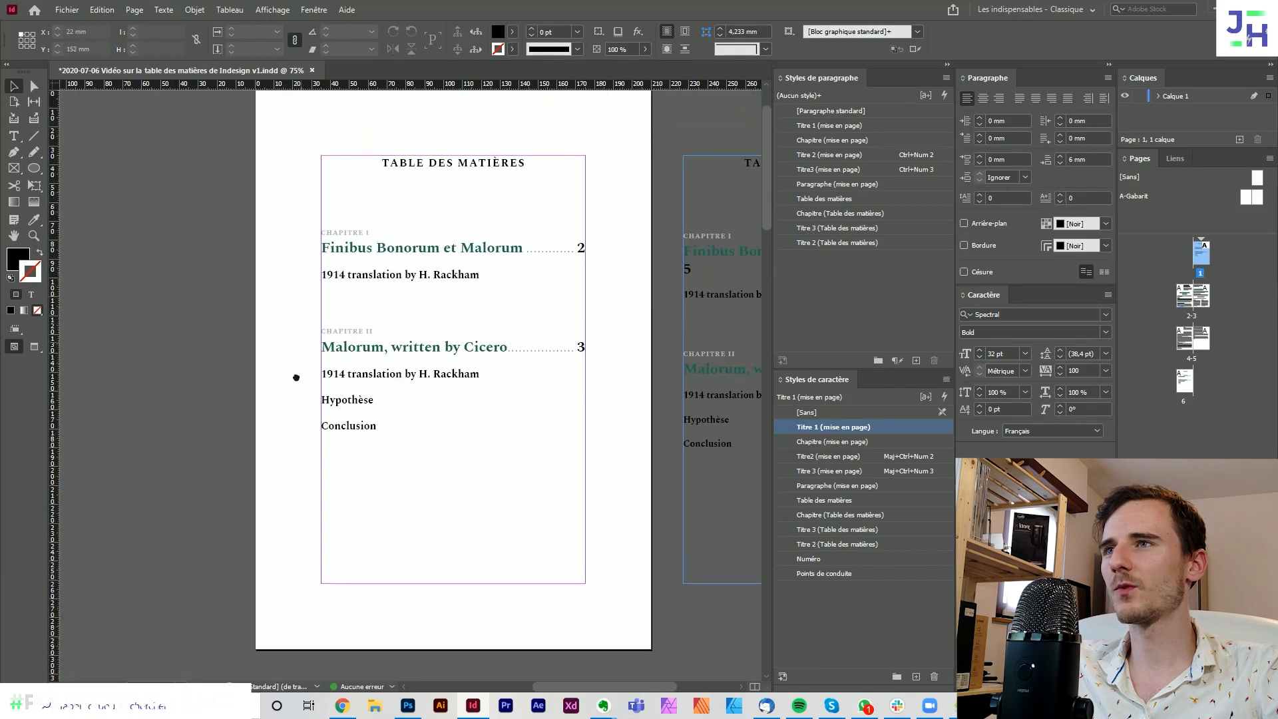
pyautogui.click(297, 373)
pyautogui.click(133, 7)
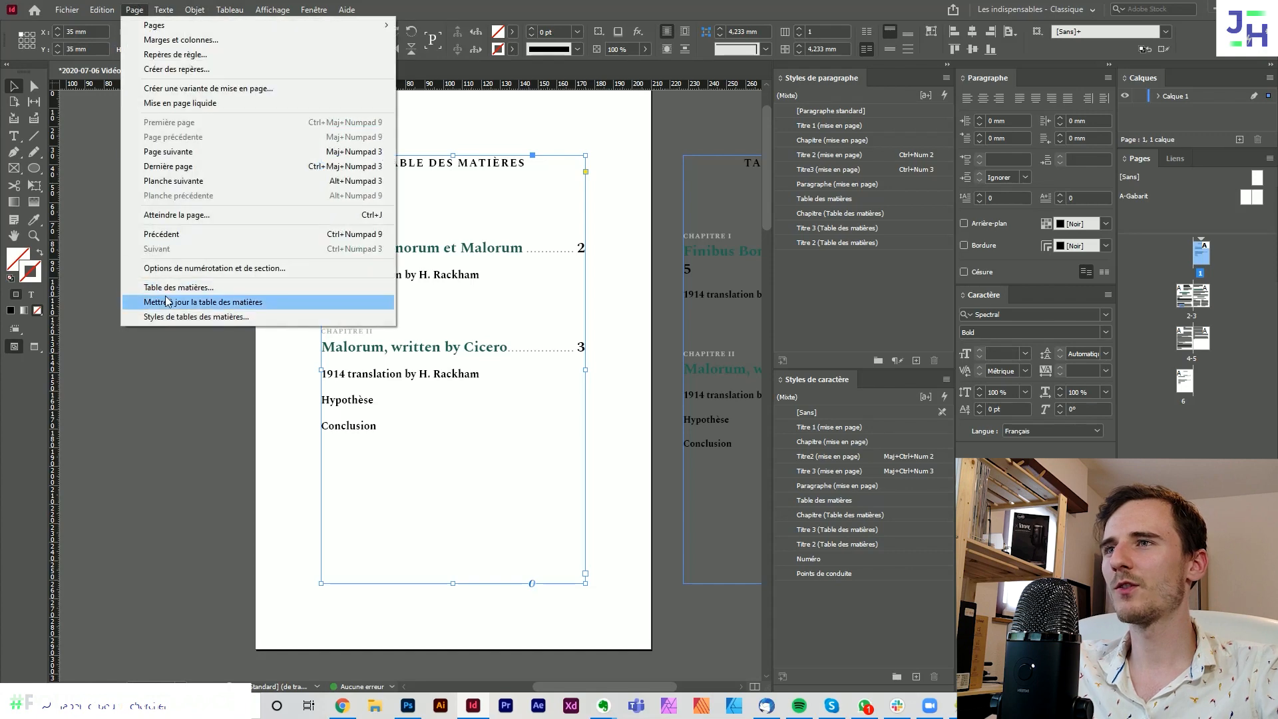
pyautogui.click(165, 302)
# - Check the styles applied to the "Nemo enim" and "But in certain" entries in the table of contents
pyautogui.doubleClick(405, 274)
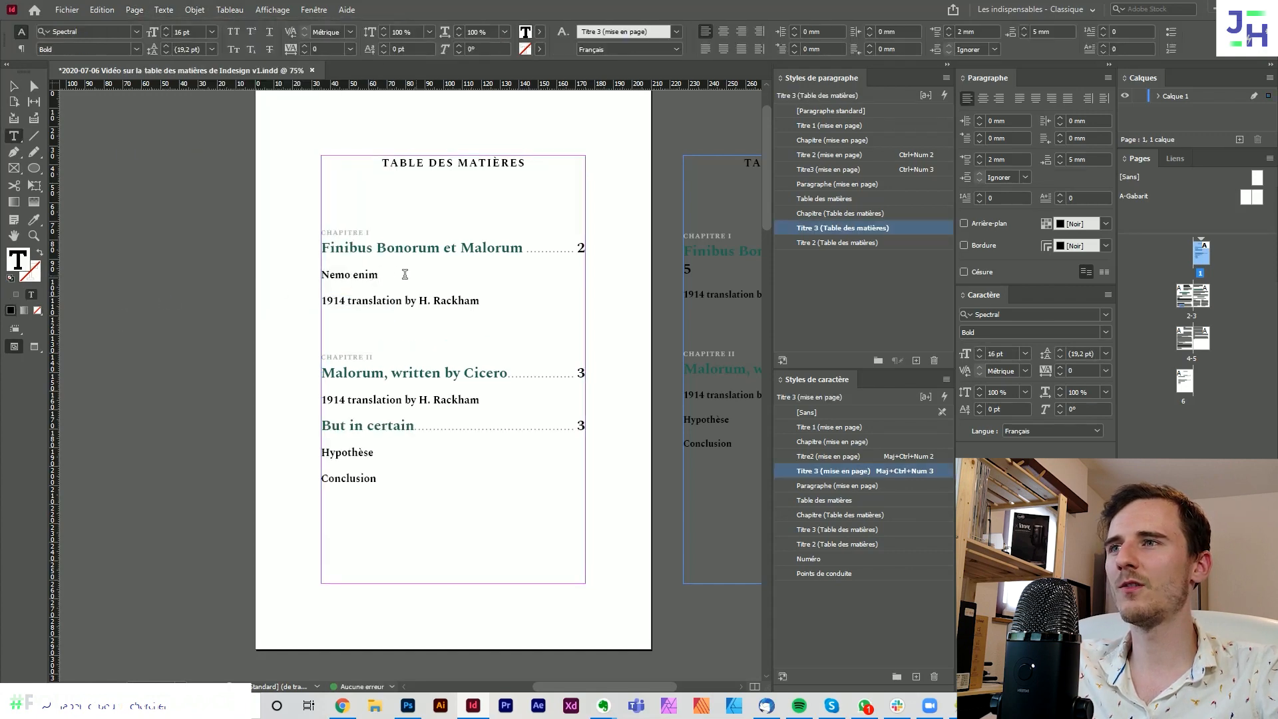
pyautogui.moveTo(410, 429); pyautogui.dragTo(322, 426)
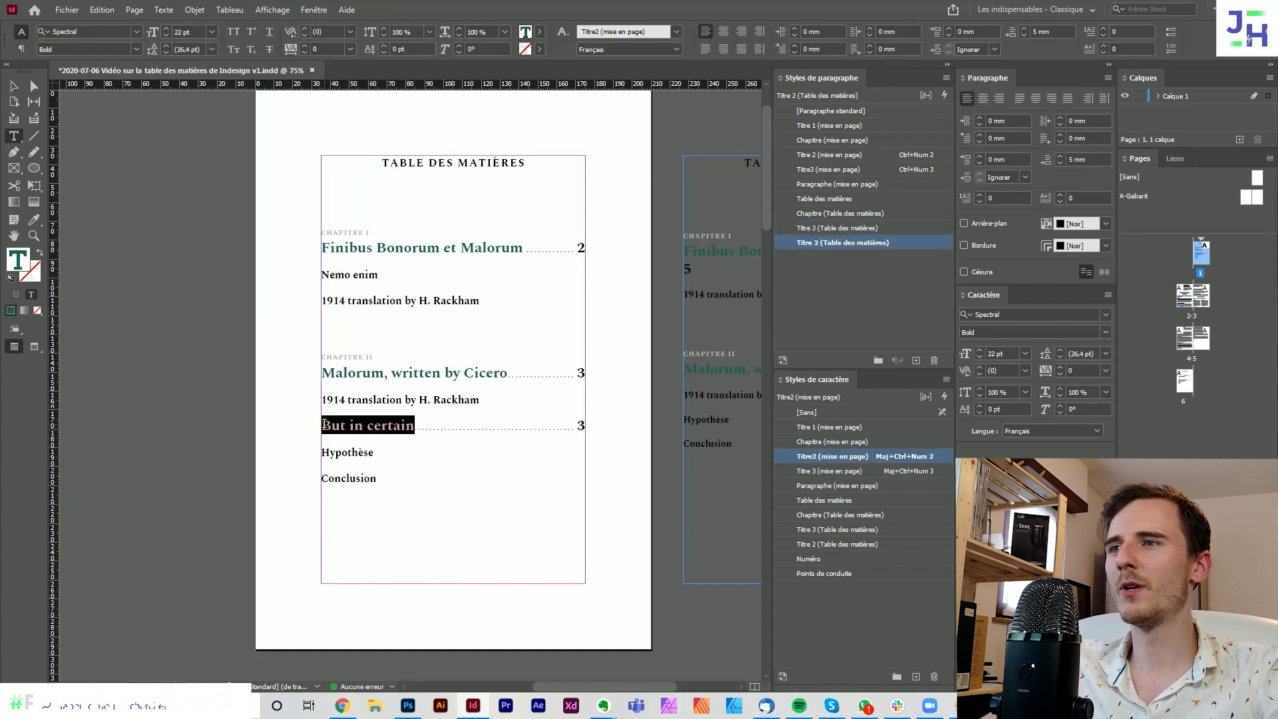
pyautogui.press('Escape')
pyautogui.click(222, 511)
# - Copy the "Chapitre II" line on page 3 and paste it as a new paragraph above the "But in certain" heading
pyautogui.scroll(-8, 222, 510)
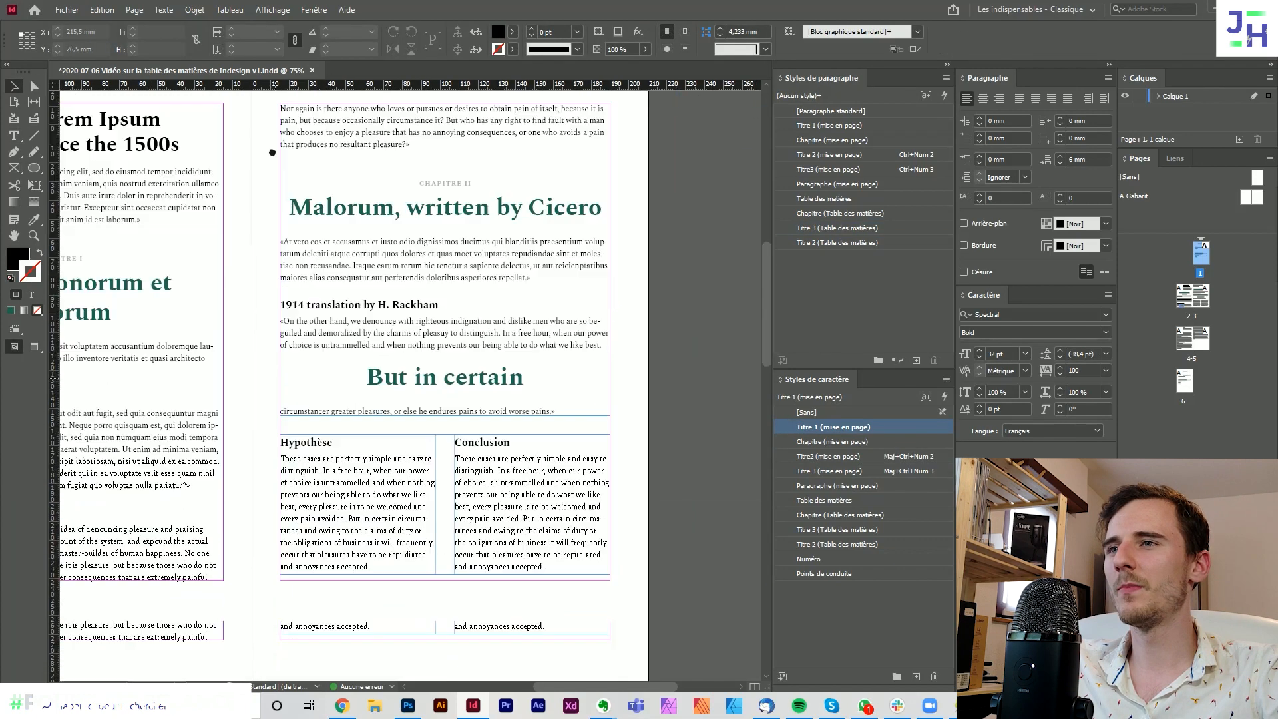
pyautogui.click(458, 229)
pyautogui.doubleClick(458, 229)
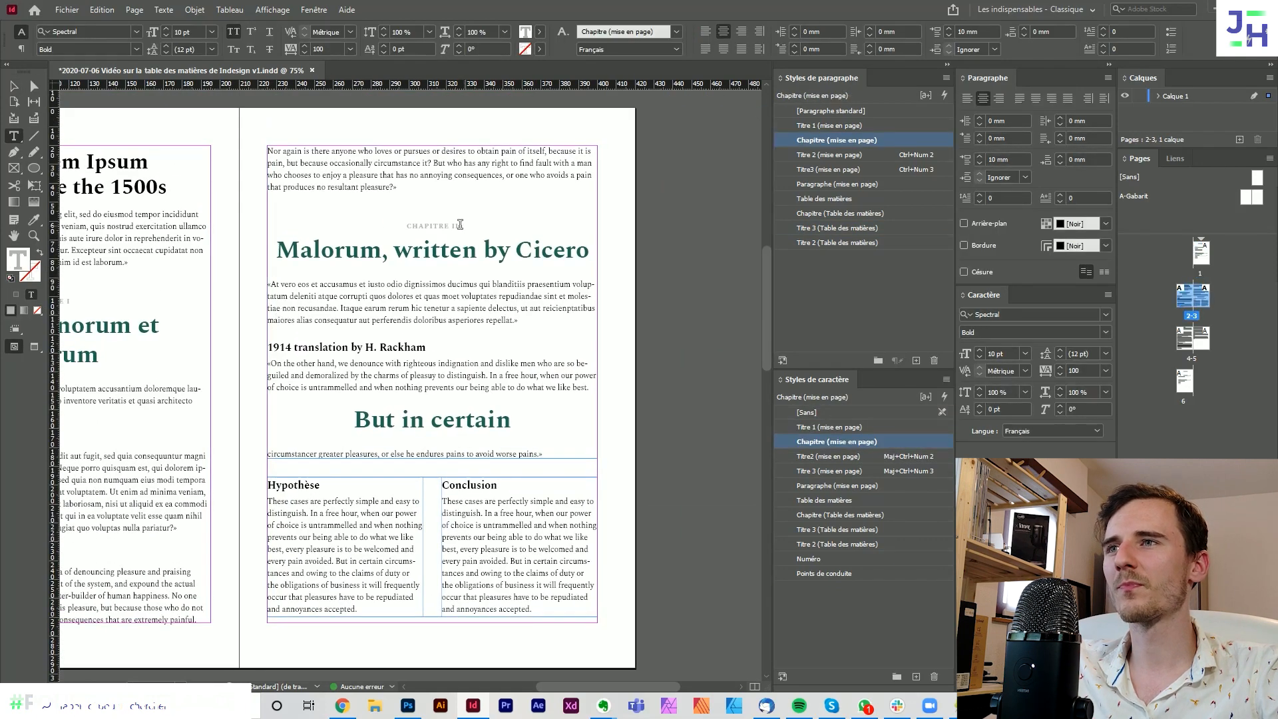
pyautogui.tripleClick(458, 229)
pyautogui.hotkey('ctrl', 'c')
pyautogui.click(591, 388)
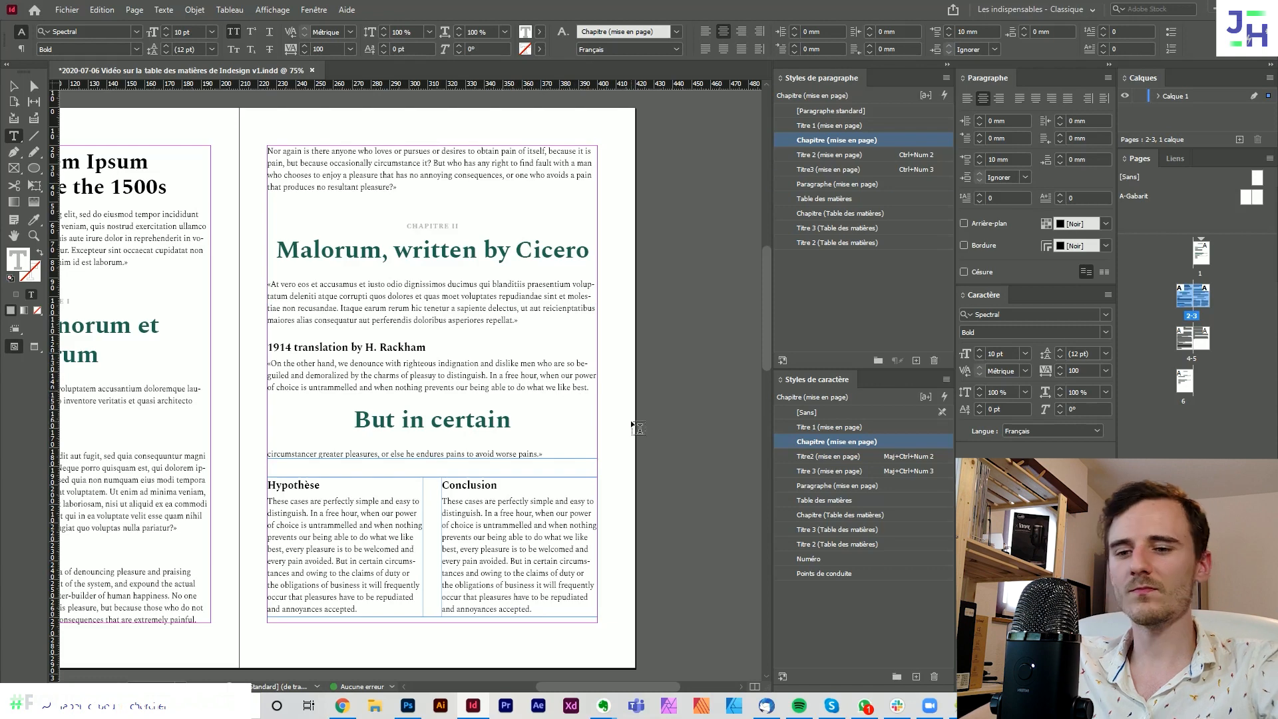
pyautogui.press('Return')
pyautogui.hotkey('ctrl', 'v')
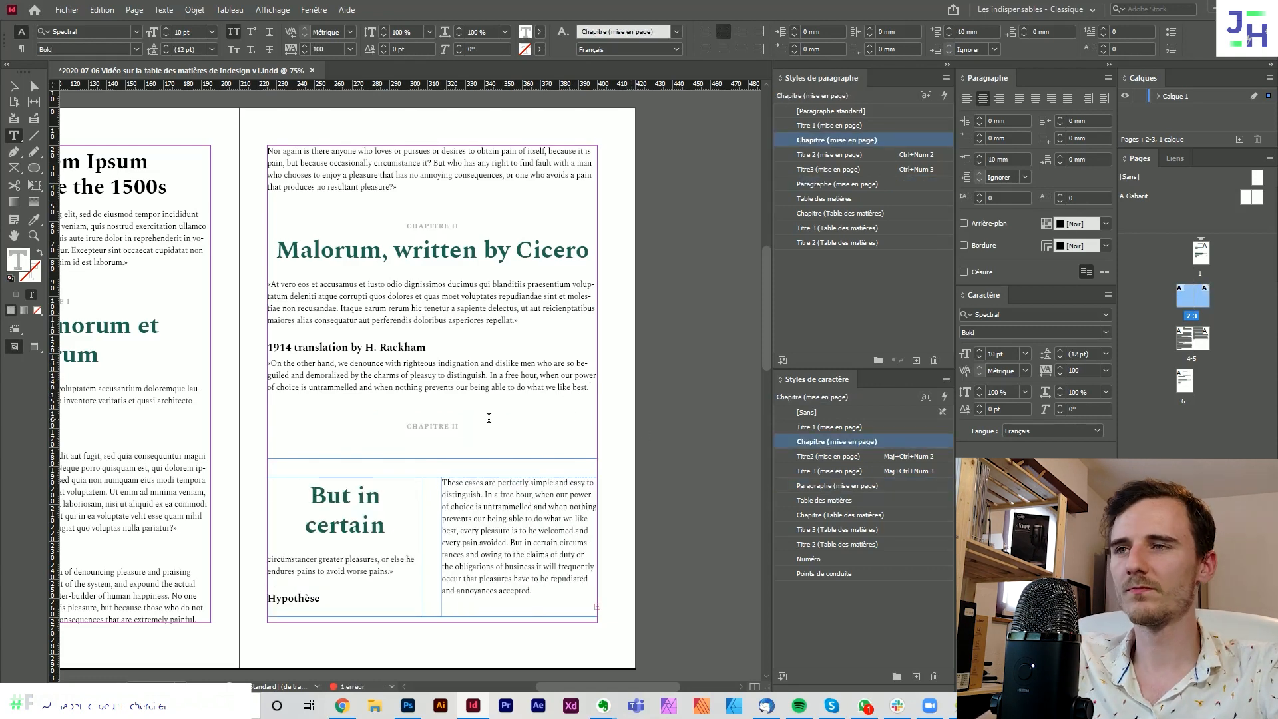
# - Delete part of the body text under "Nemo enim" on page 2 and check the styles of the pasted chapter line
pyautogui.moveTo(171, 500); pyautogui.dragTo(146, 492)
pyautogui.press('BackSpace')
pyautogui.press('BackSpace')
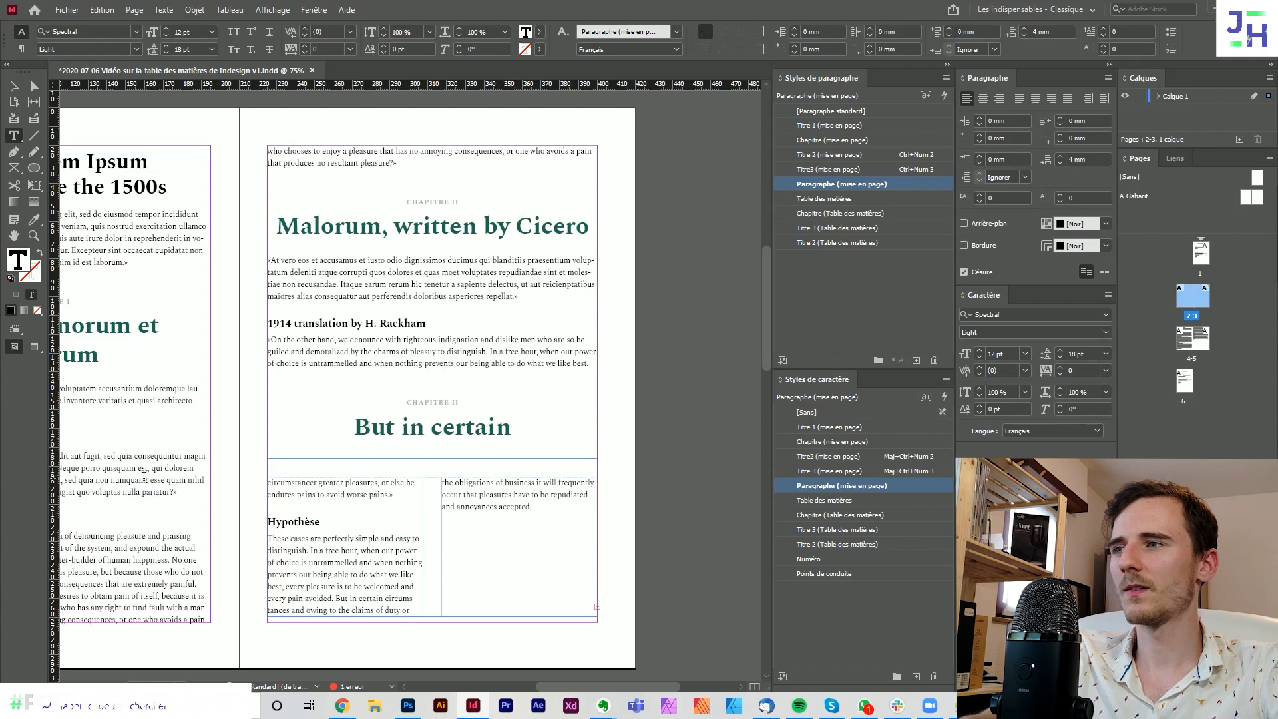
pyautogui.moveTo(459, 389); pyautogui.dragTo(399, 388)
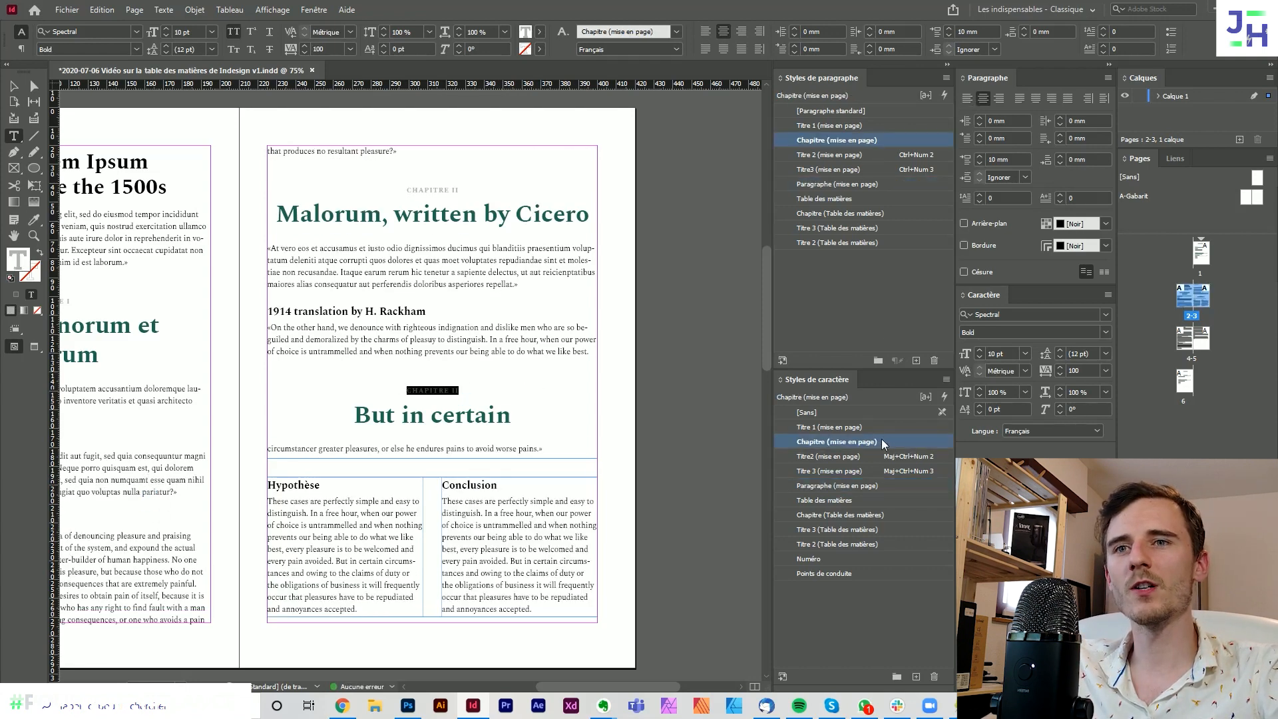
pyautogui.click(14, 86)
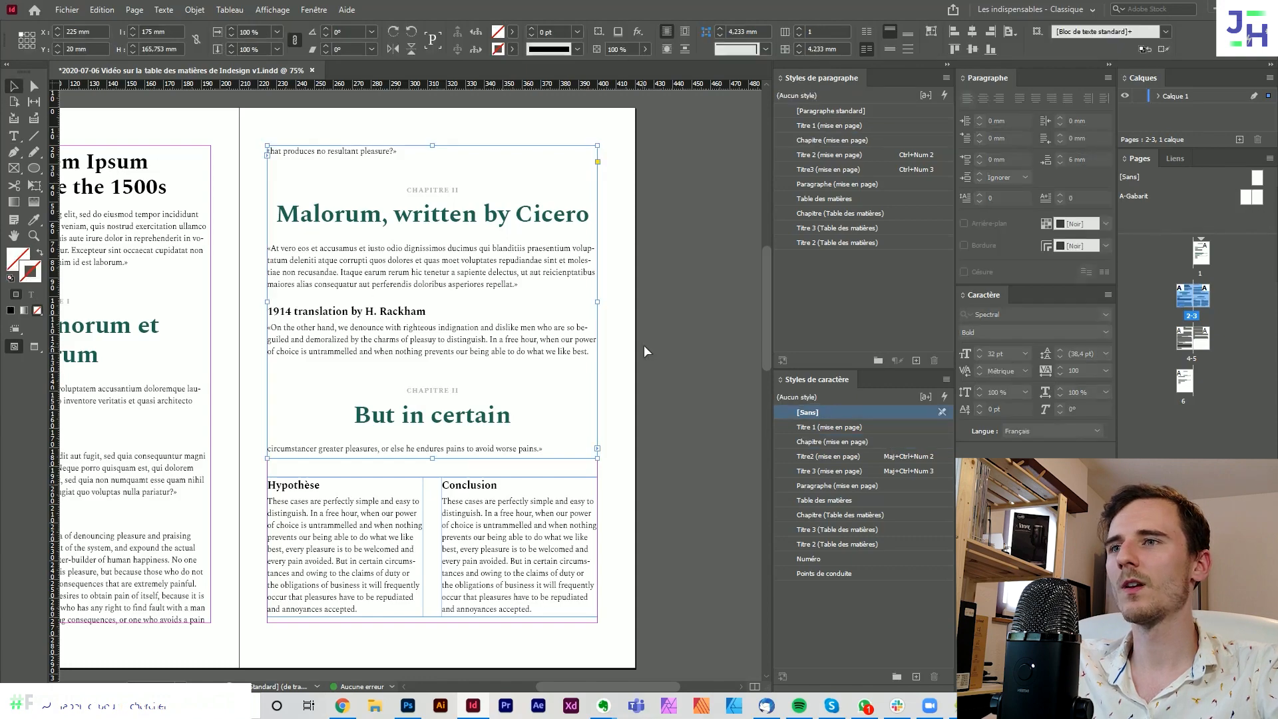
# - Update the table of contents frame on page 1 to include the added chapter line
pyautogui.click(646, 399)
pyautogui.scroll(7, 646, 402)
pyautogui.scroll(5, 646, 401)
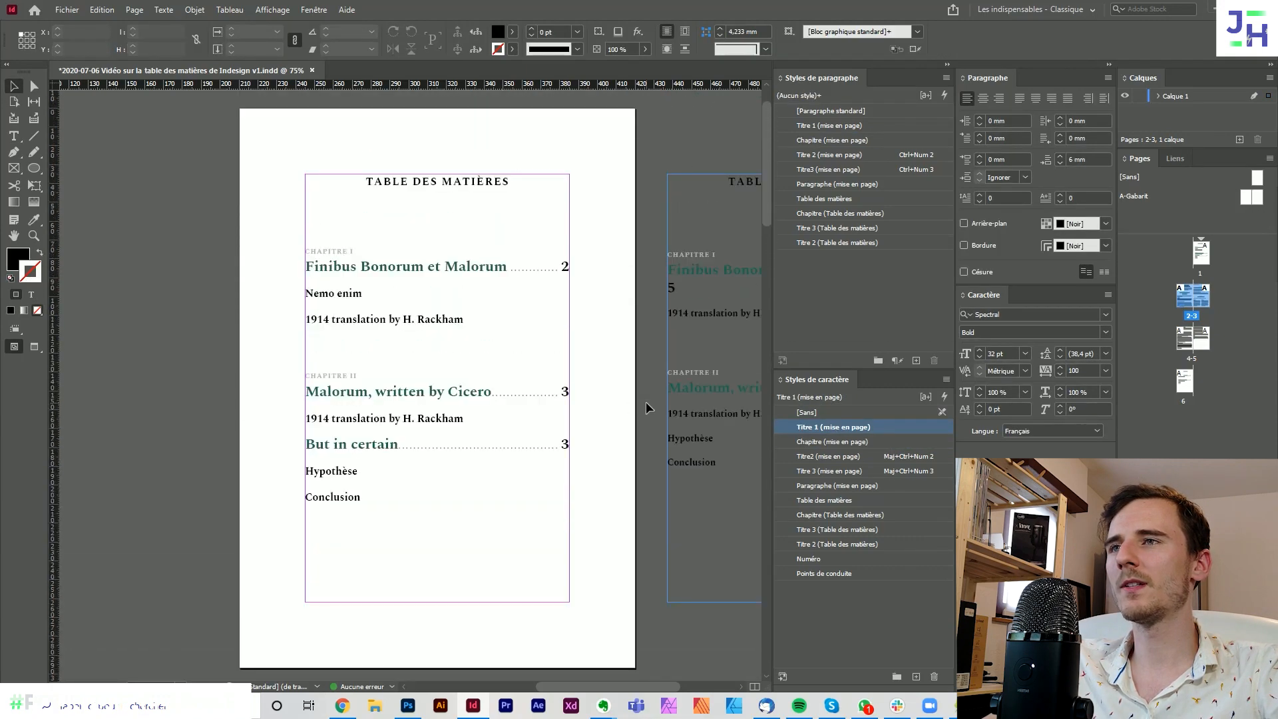
pyautogui.click(487, 299)
pyautogui.click(134, 9)
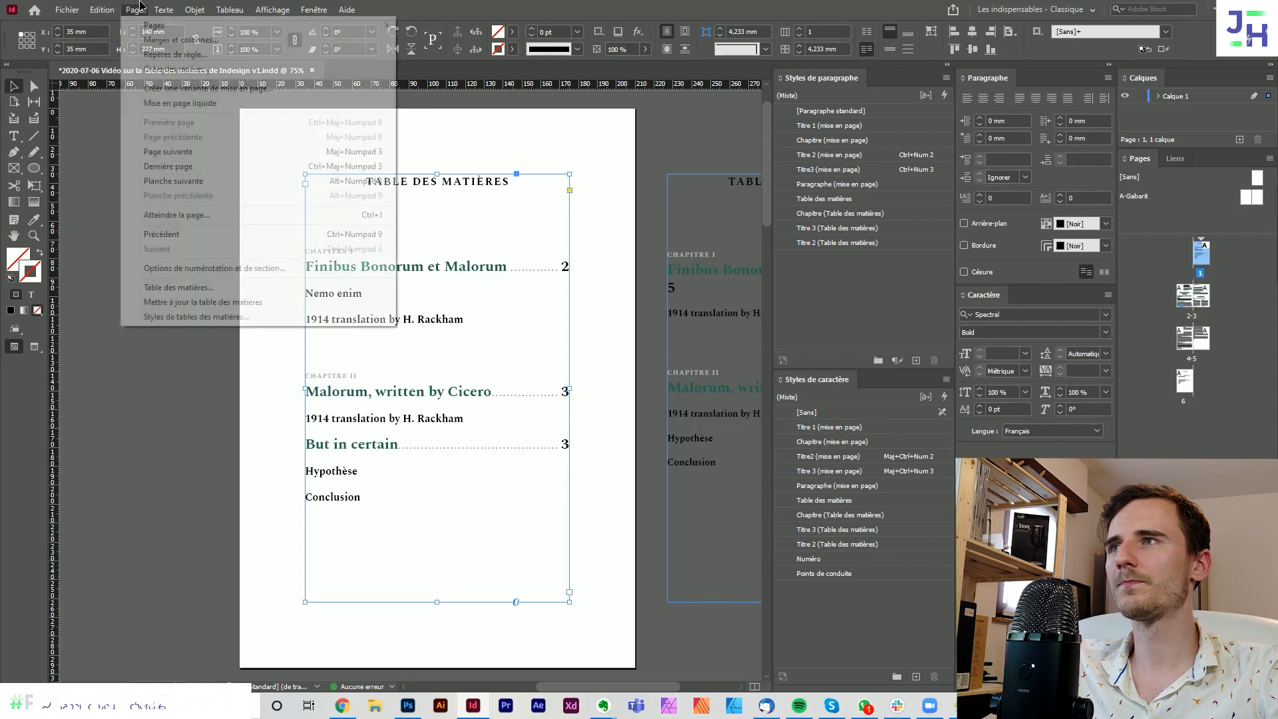
pyautogui.click(186, 301)
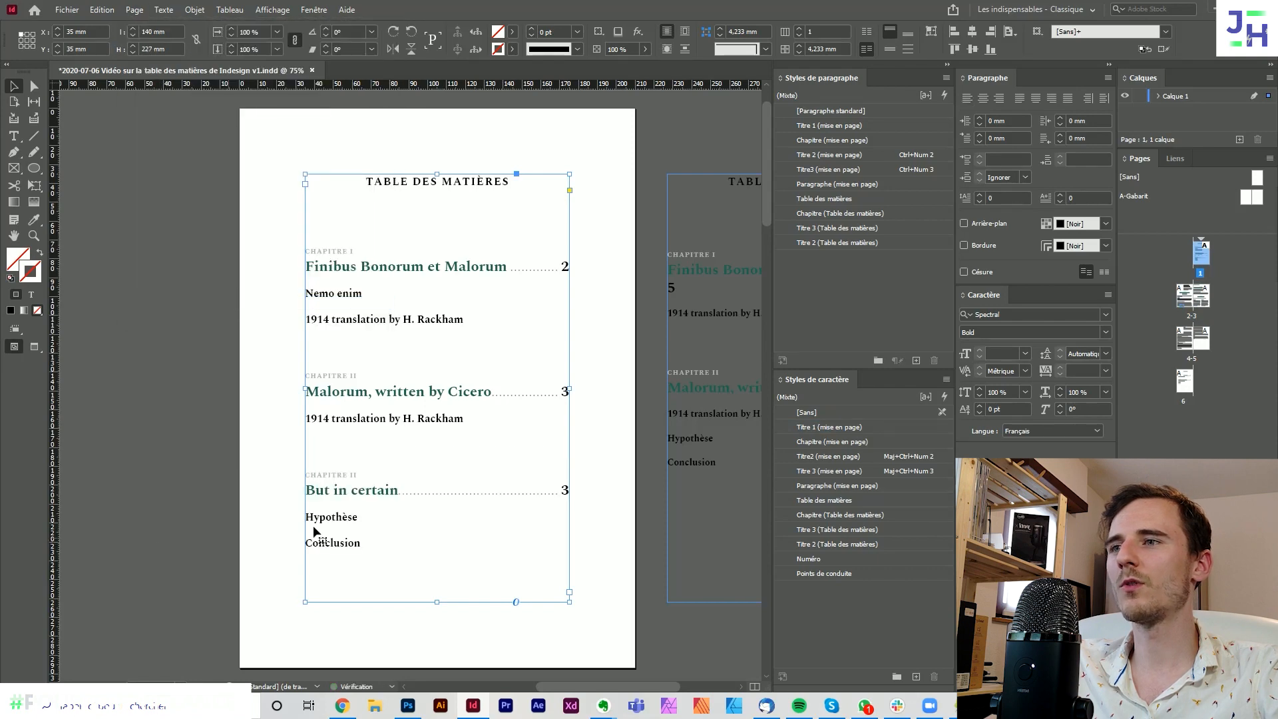
# - Preview page 1 without guides and frame edges, then return to the normal display
pyautogui.click(267, 489)
pyautogui.press('w')
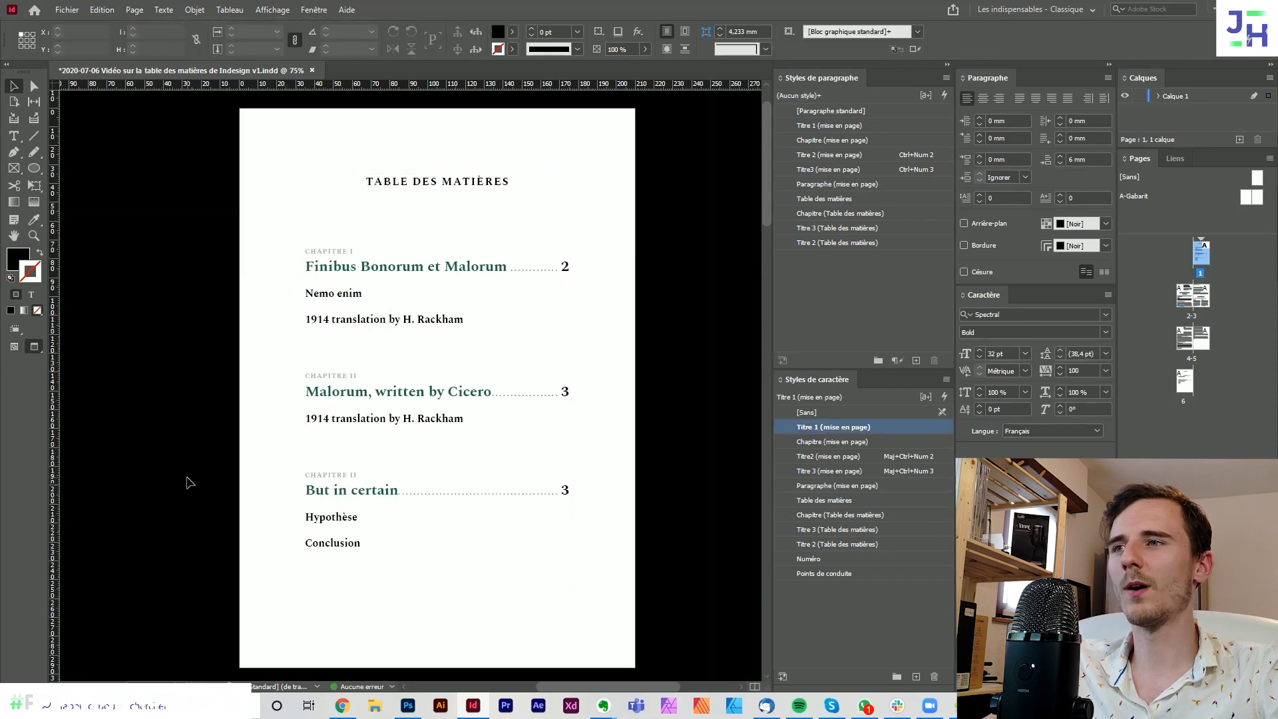
pyautogui.click(346, 457)
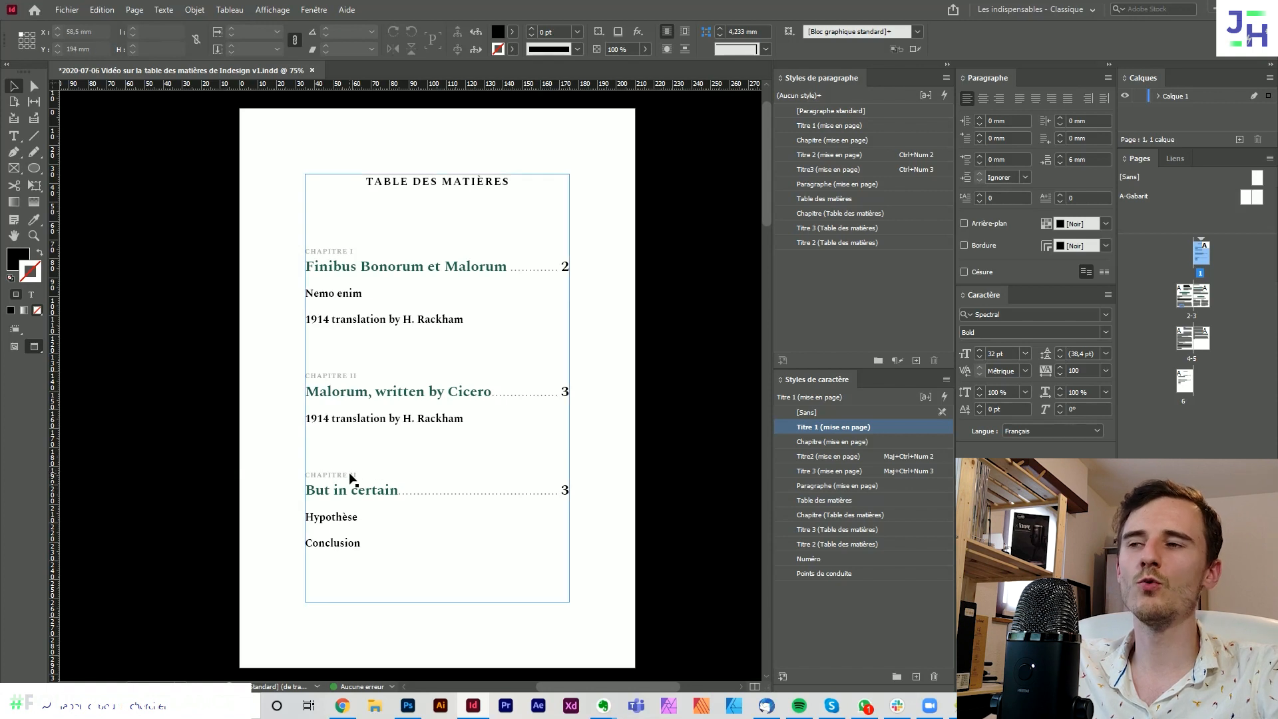
pyautogui.click(254, 277)
pyautogui.press('w')
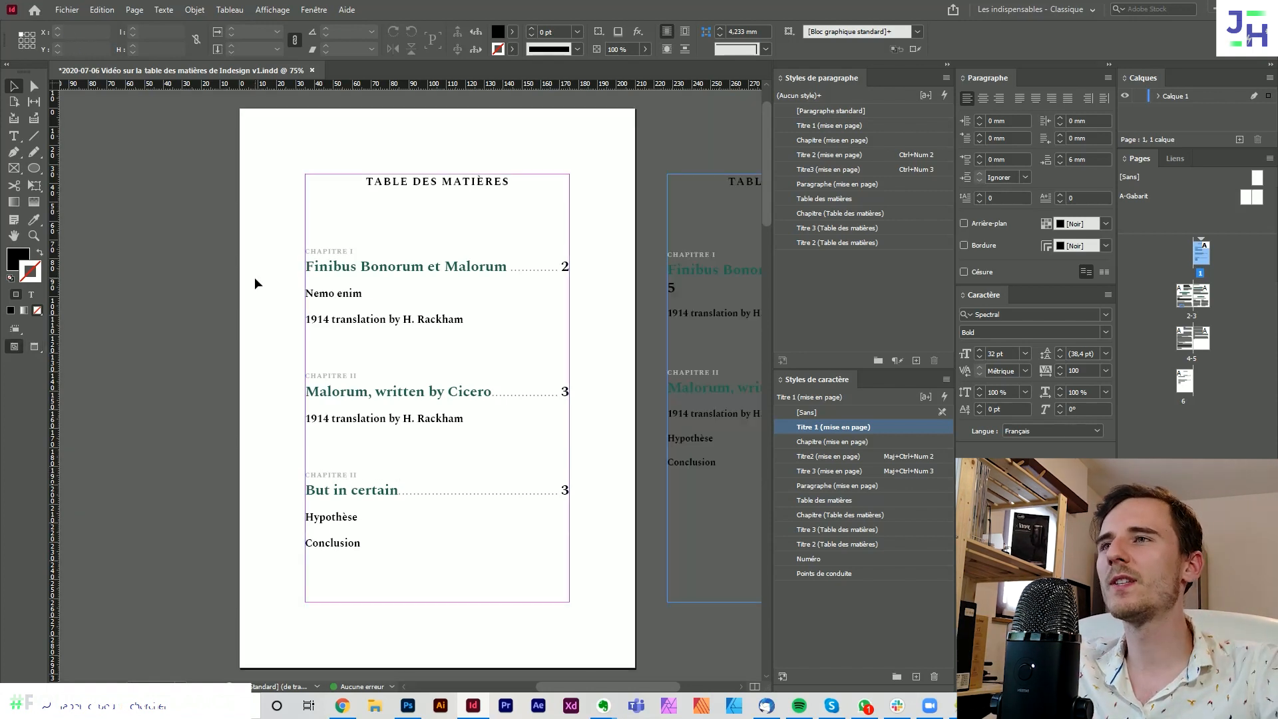
pyautogui.click(328, 285)
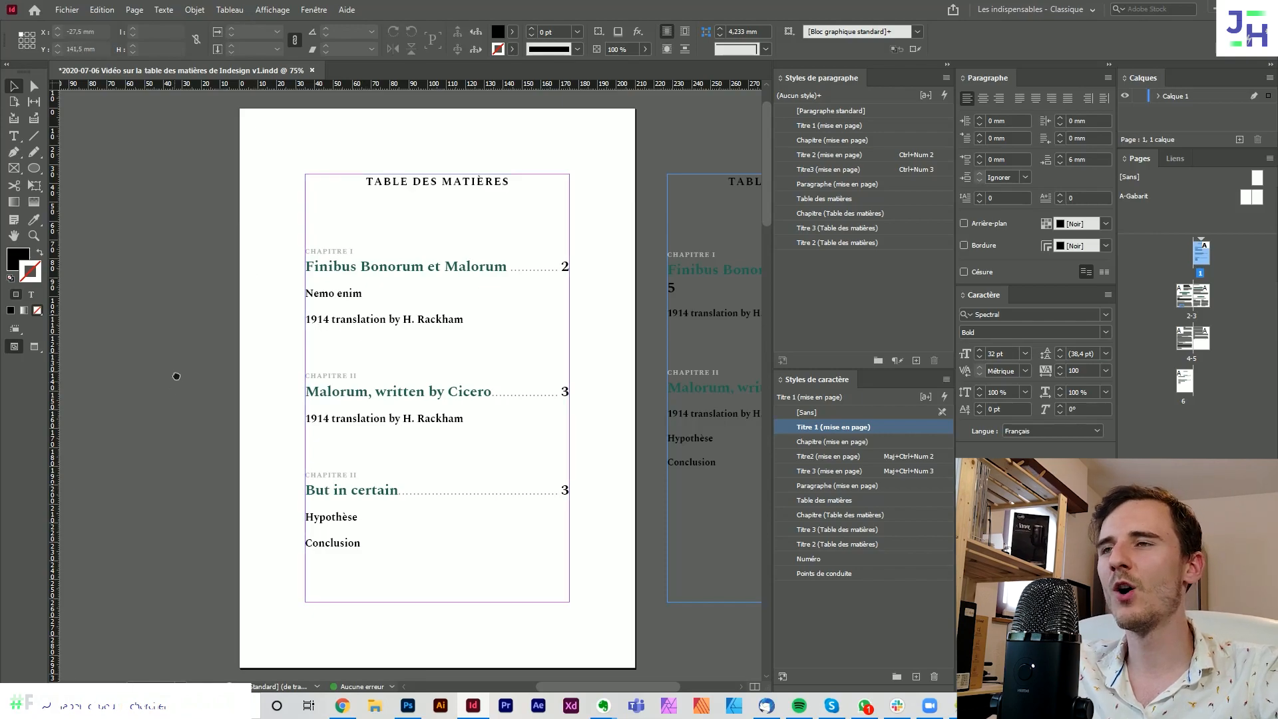
# - Look through the styled pages 2-3 and the unstyled text on pages 4-5
pyautogui.moveTo(175, 382); pyautogui.dragTo(192, 394)
pyautogui.scroll(-15, 213, 524)
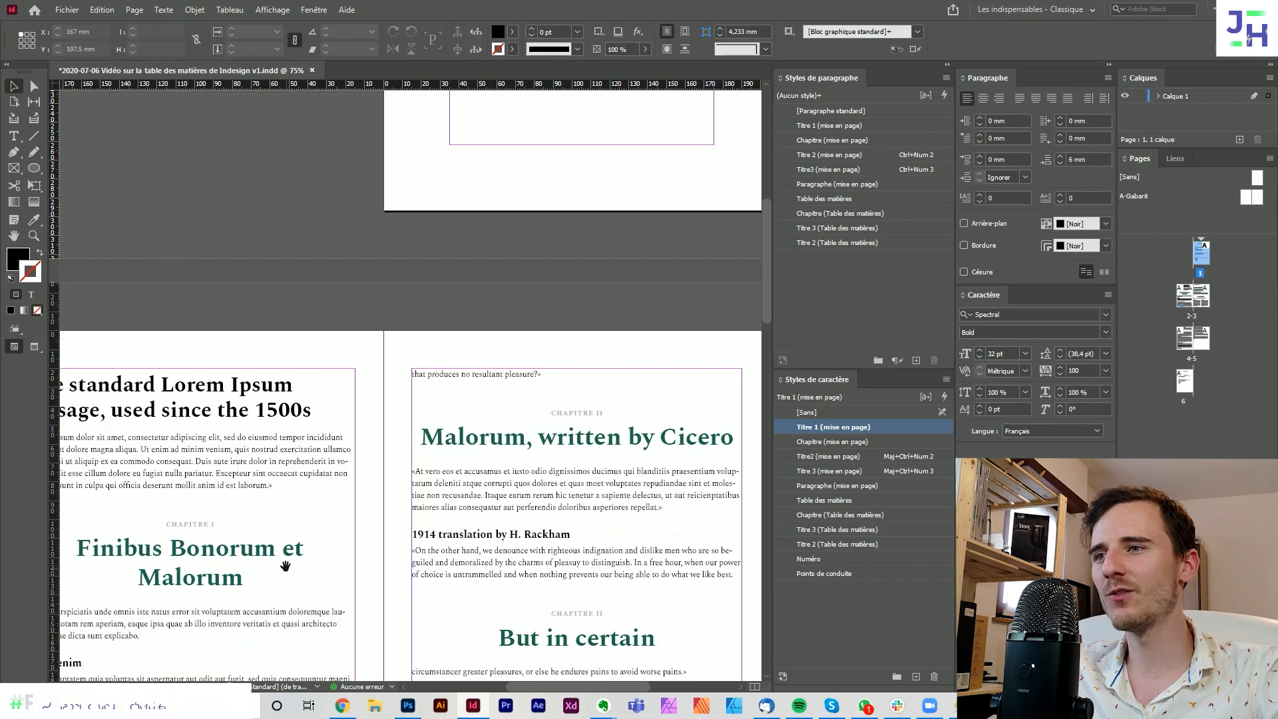
pyautogui.scroll(-3, 403, 353)
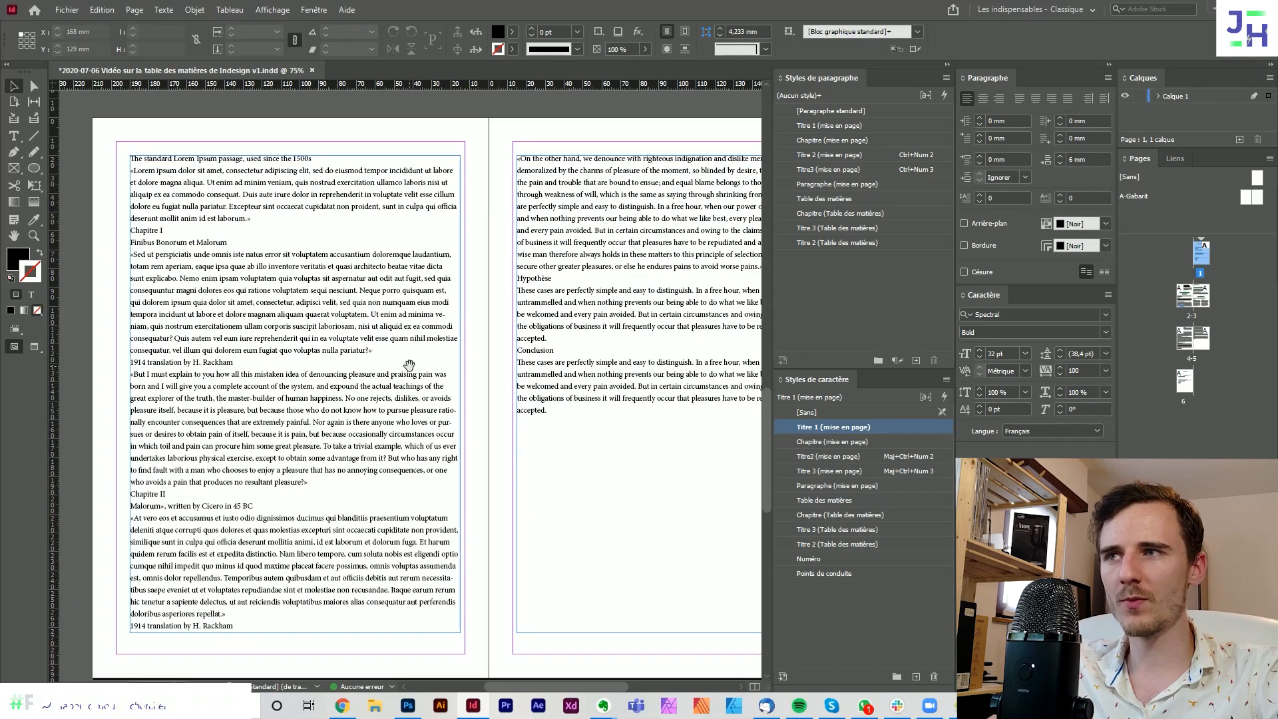
pyautogui.scroll(-5, 410, 507)
pyautogui.scroll(5, 410, 507)
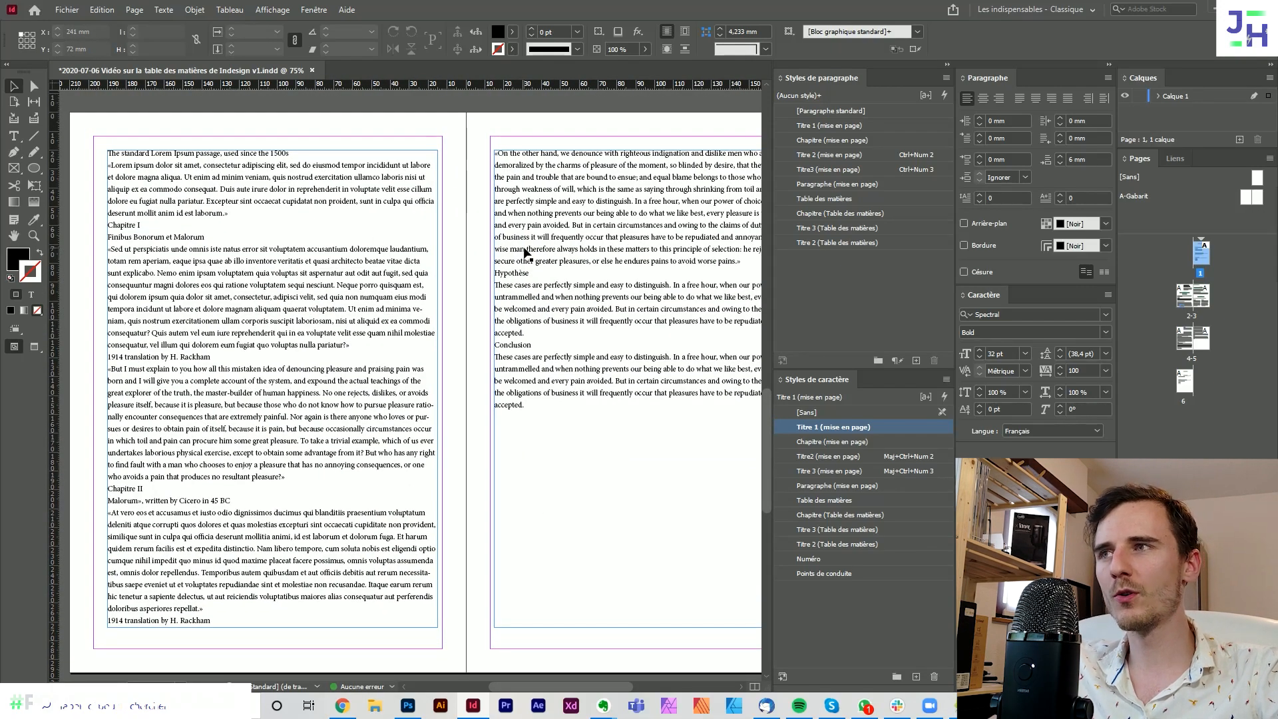
pyautogui.scroll(15, 447, 160)
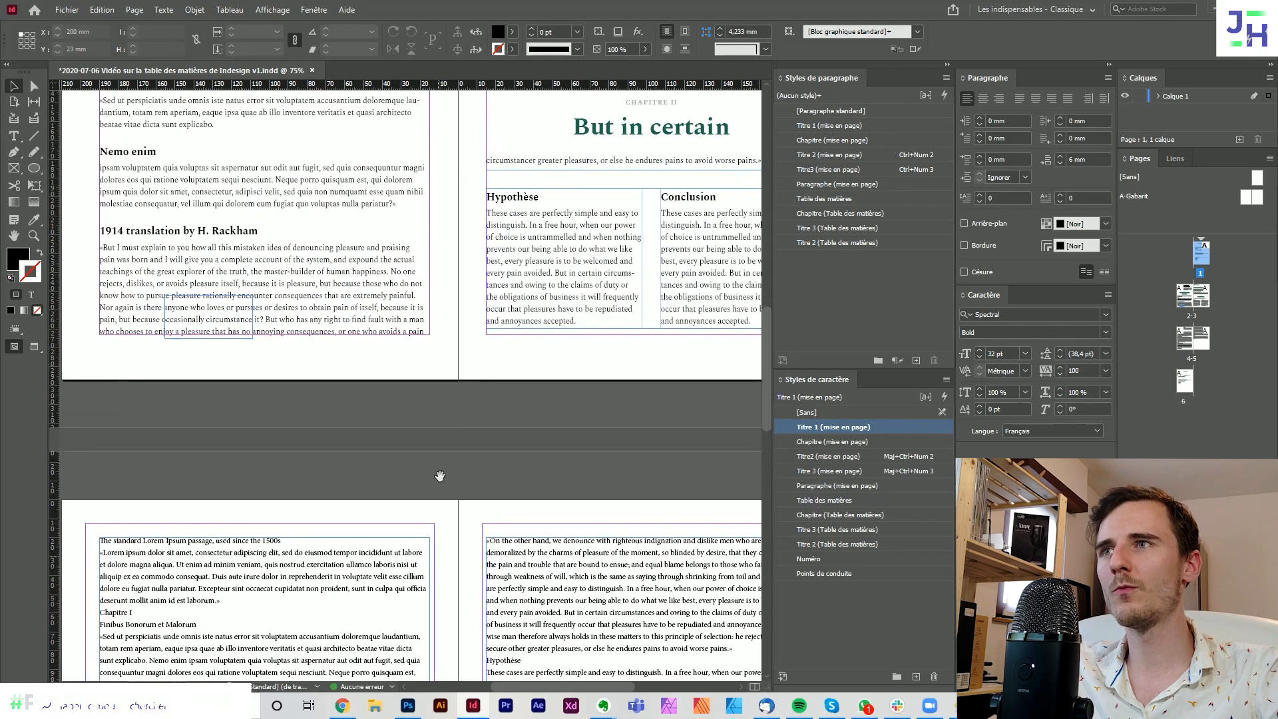
pyautogui.scroll(2, 423, 524)
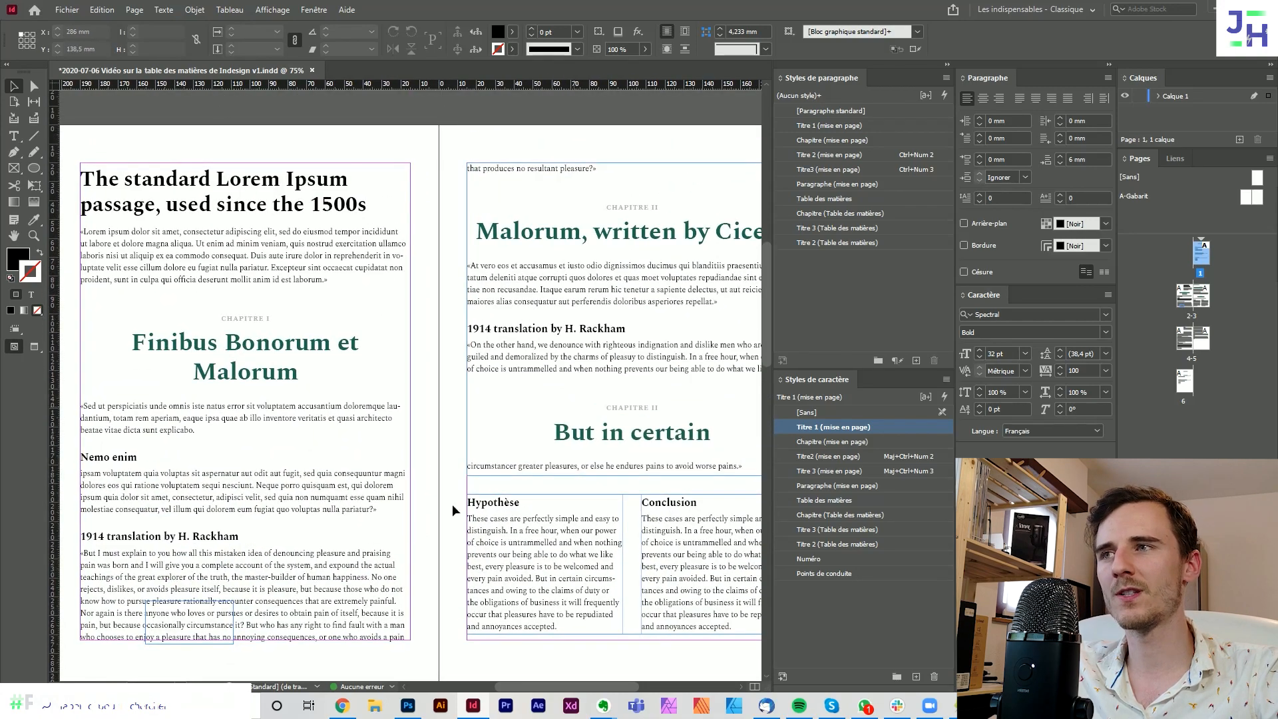
# - Check the paragraph and character styles of the main title and the "Chapitre I" line on page 2
pyautogui.moveTo(355, 375); pyautogui.dragTo(411, 364)
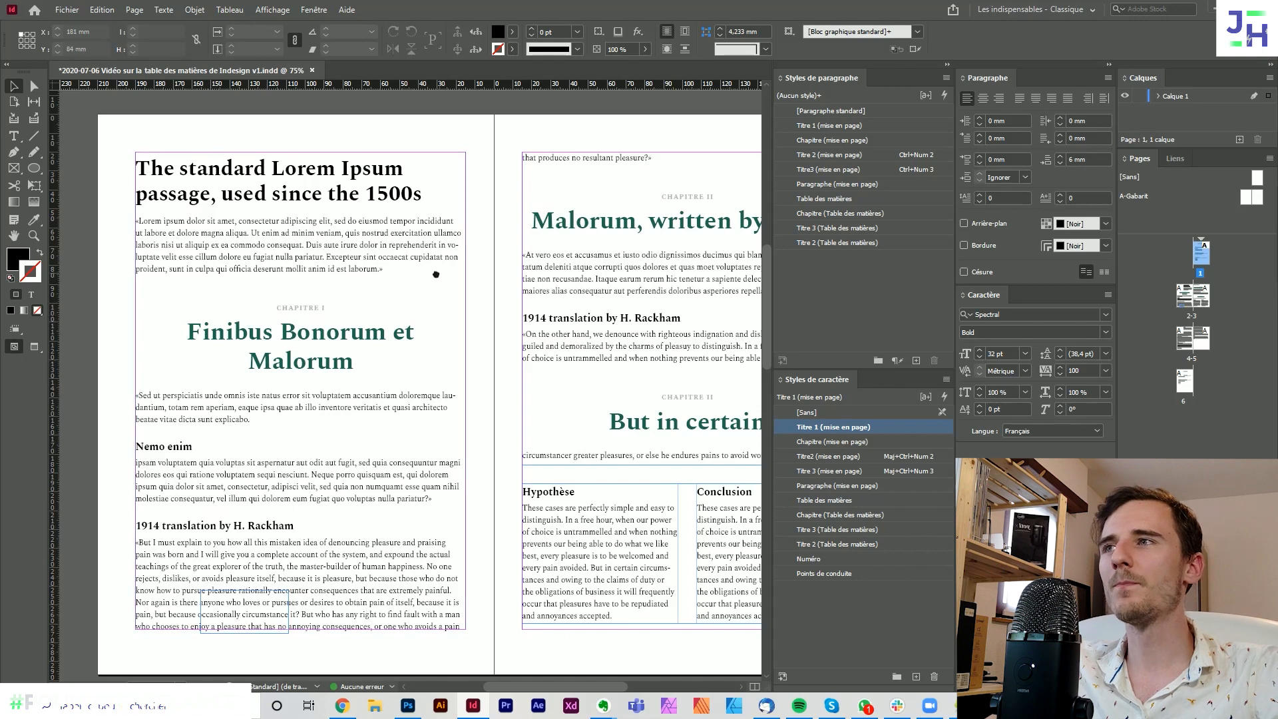
pyautogui.hscroll(1, 432, 264)
pyautogui.doubleClick(419, 192)
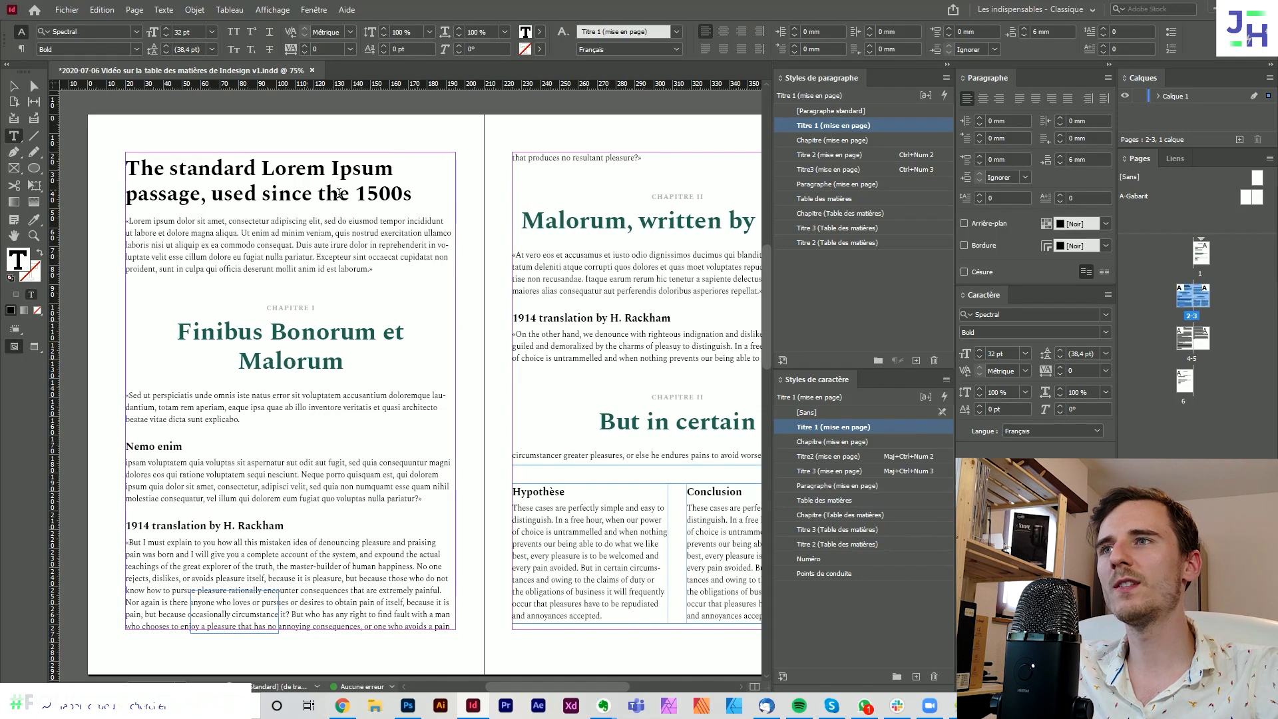
pyautogui.moveTo(414, 193); pyautogui.dragTo(131, 167)
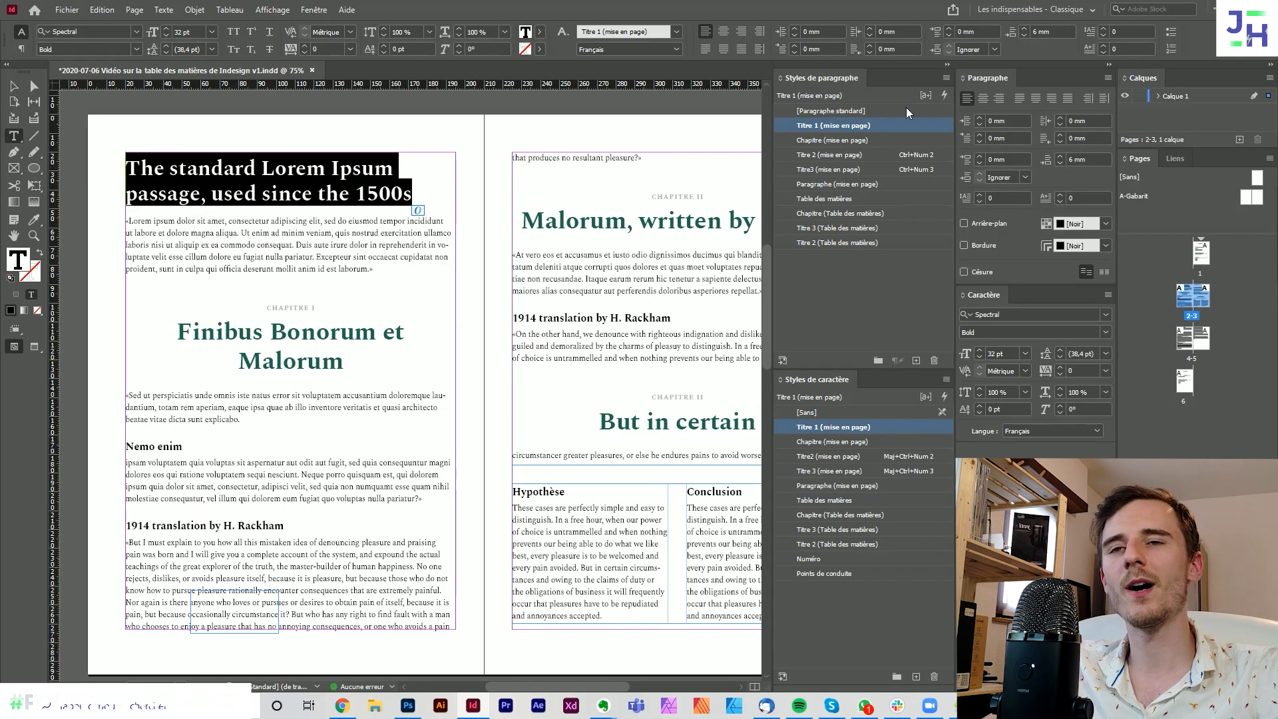
pyautogui.moveTo(346, 363); pyautogui.dragTo(214, 332)
pyautogui.moveTo(316, 307); pyautogui.dragTo(236, 305)
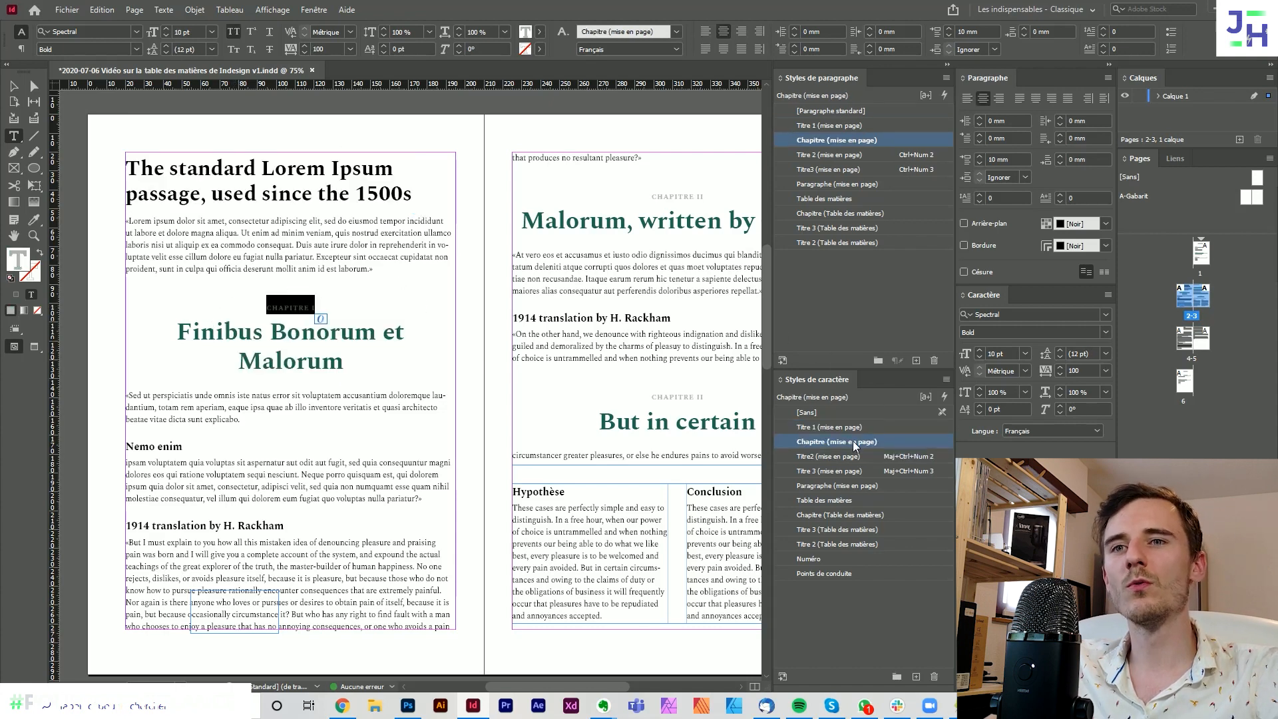
pyautogui.click(13, 85)
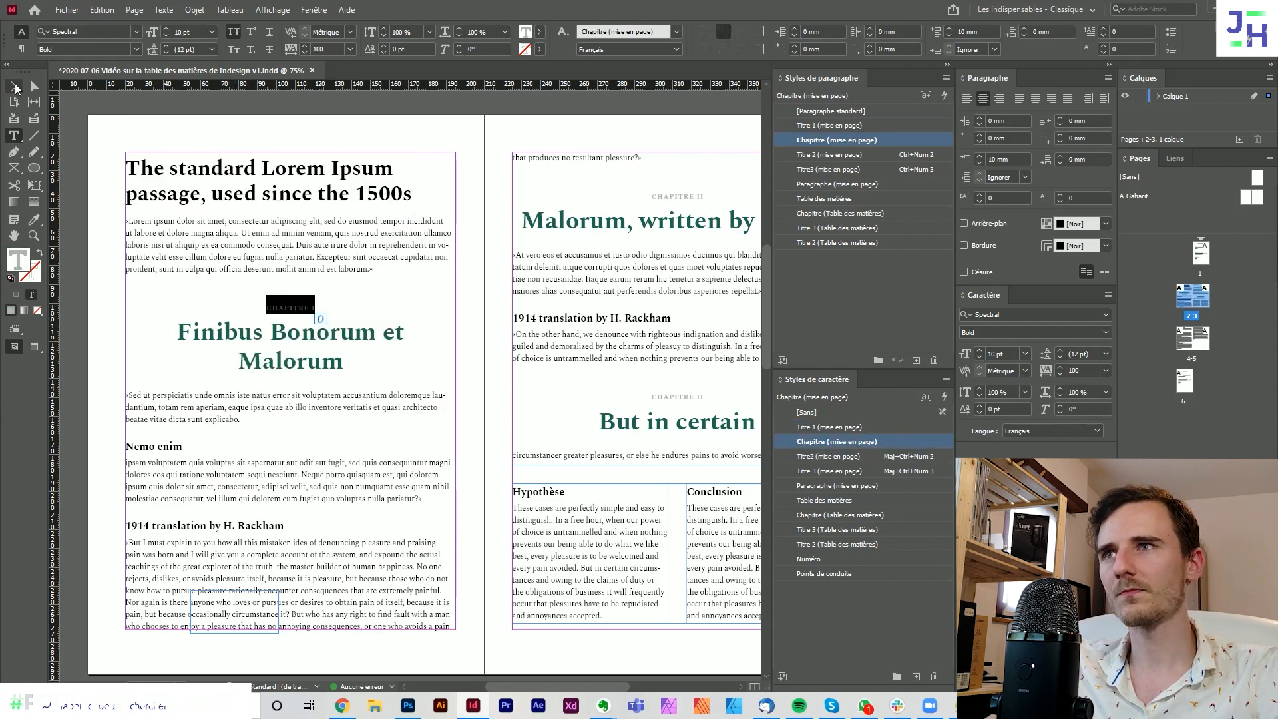
# - Check the styles of the first line of the plain text frame on page 4
pyautogui.click(488, 210)
pyautogui.scroll(-10, 488, 210)
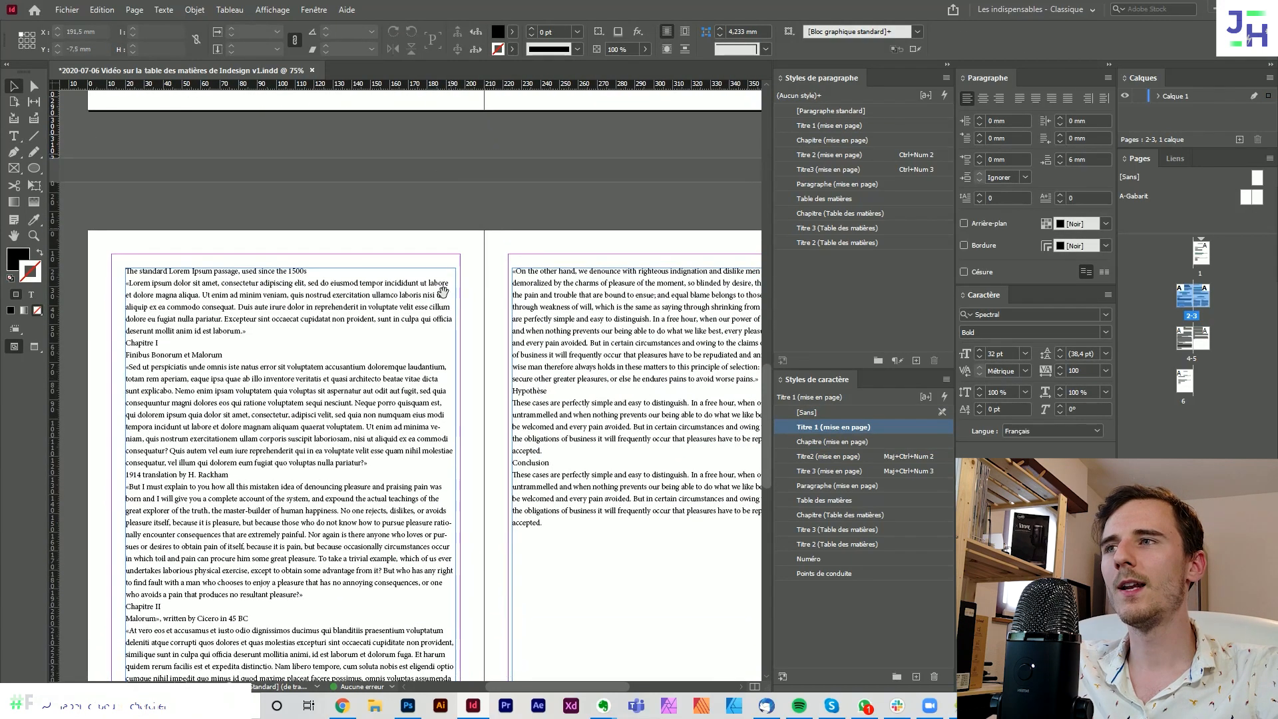
pyautogui.doubleClick(316, 271)
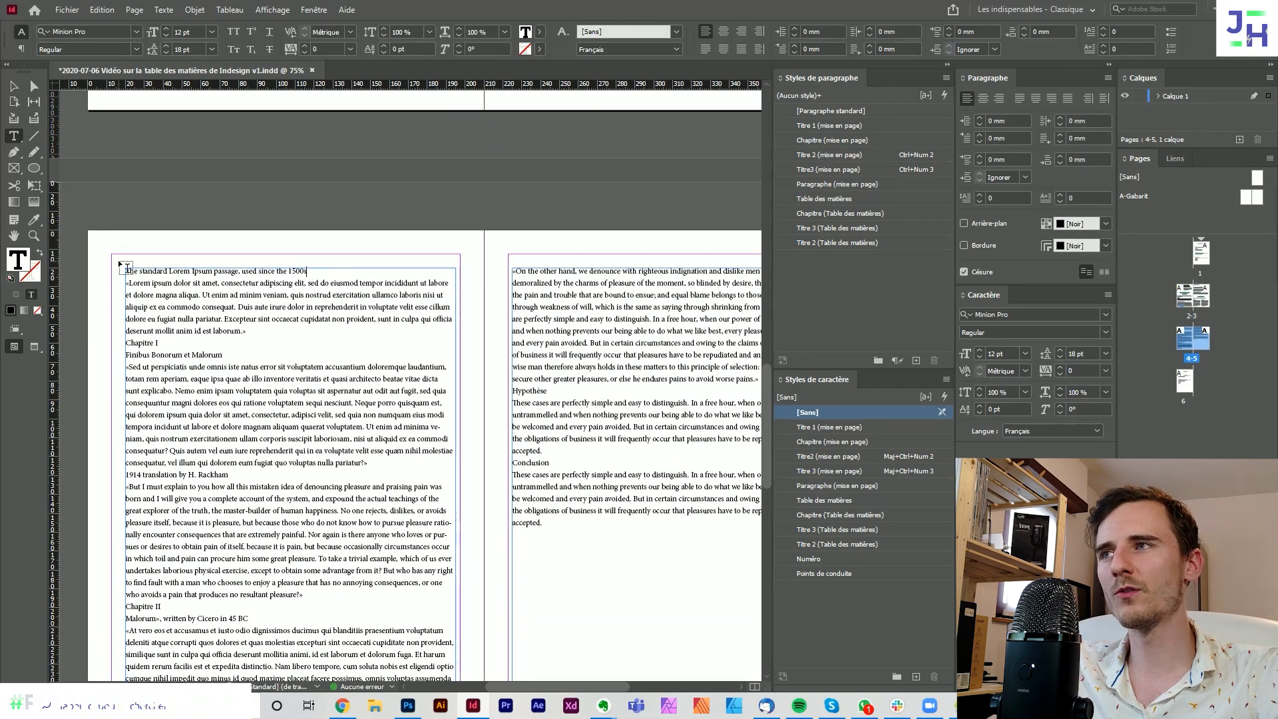
pyautogui.click(13, 86)
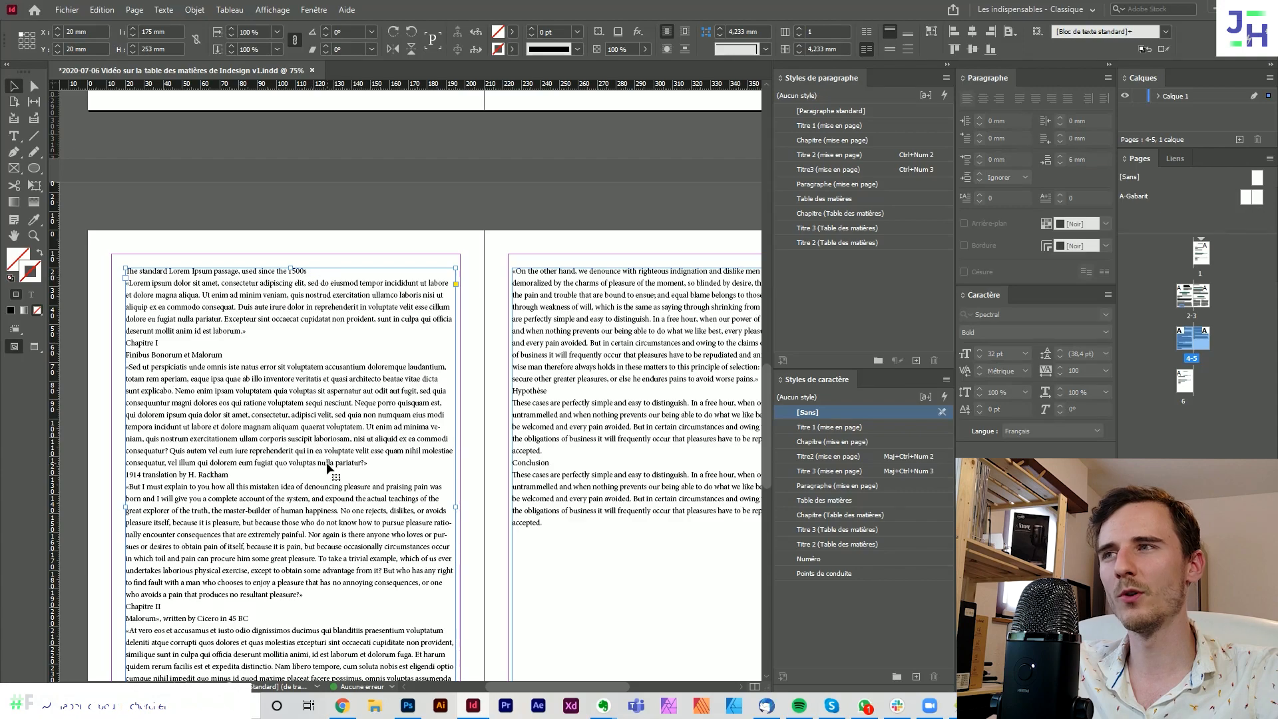
pyautogui.moveTo(388, 253); pyautogui.dragTo(384, 263)
# - Compare the page 1 table of contents with the headings on pages 2-3 and look at the table of contents commands
pyautogui.scroll(15, 385, 264)
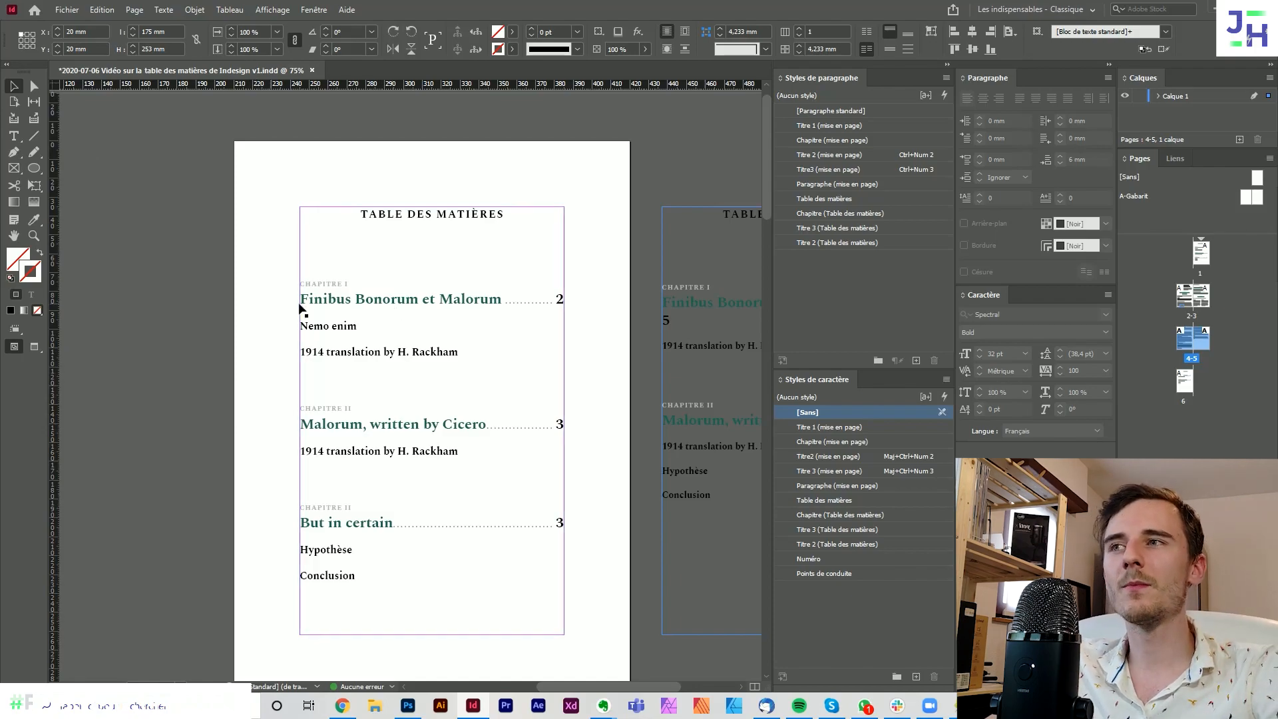
pyautogui.scroll(-6, 426, 299)
pyautogui.scroll(-5, 447, 303)
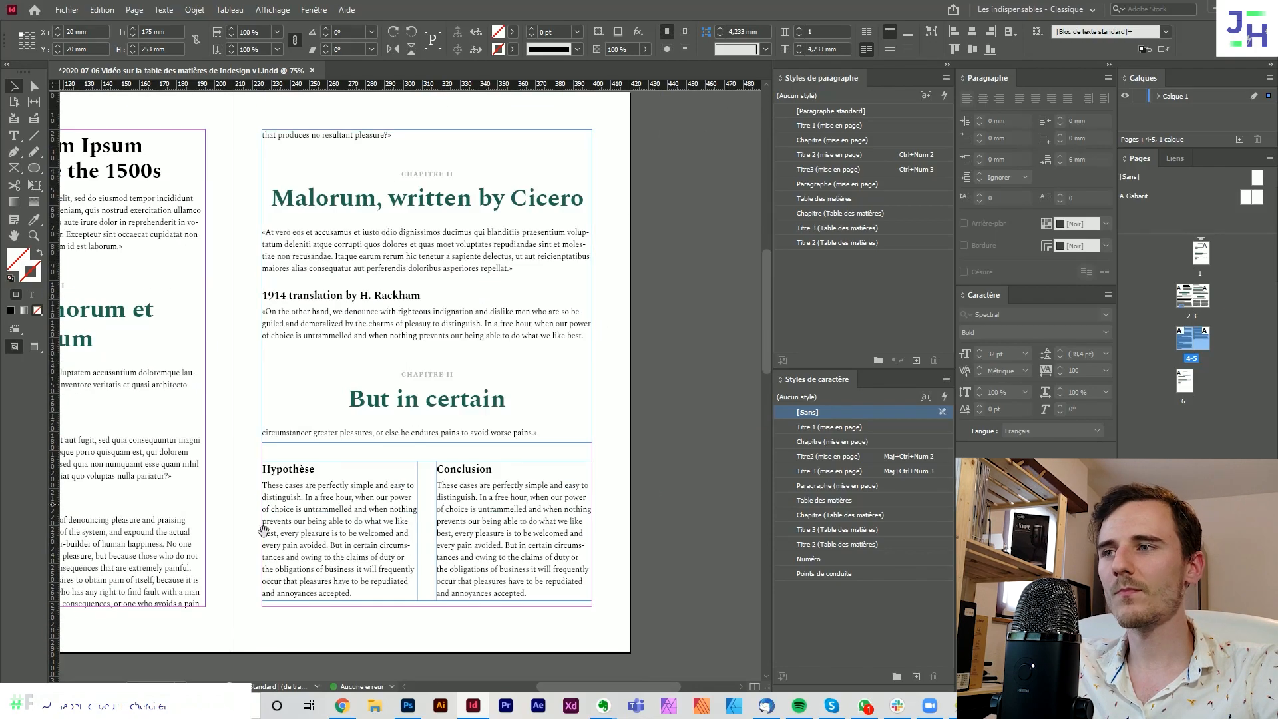
pyautogui.moveTo(262, 528); pyautogui.dragTo(385, 515)
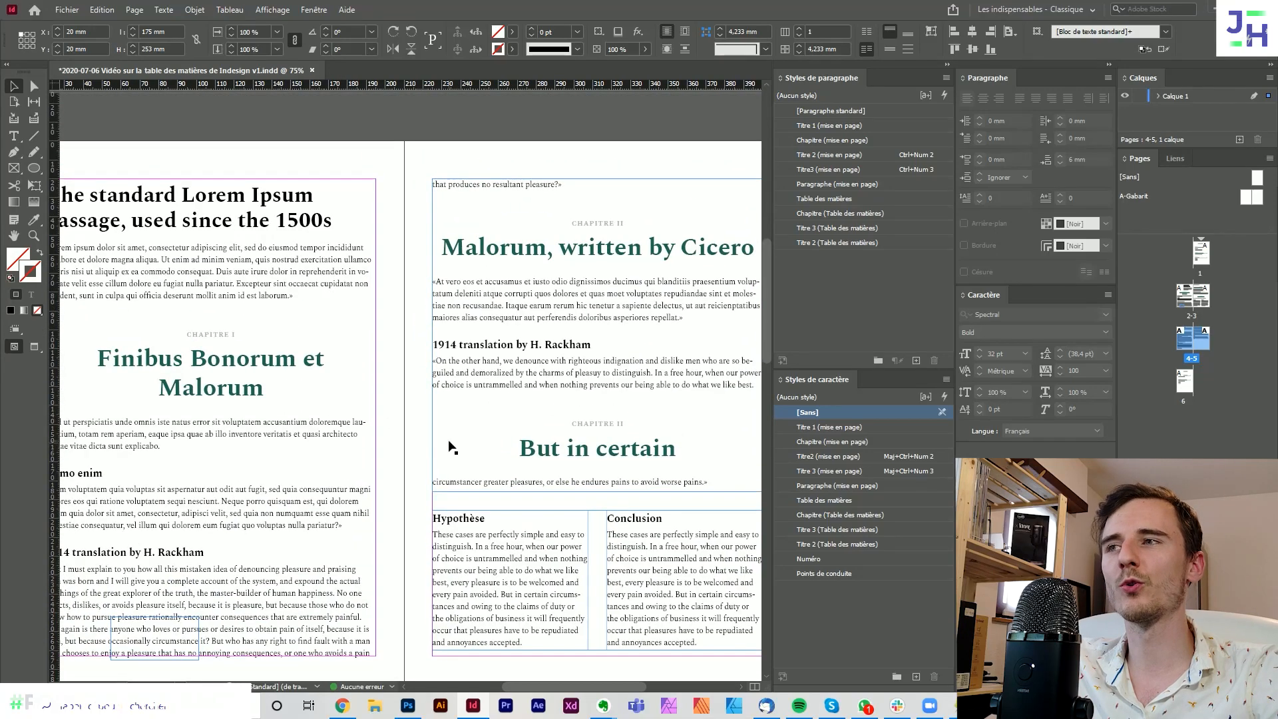
pyautogui.moveTo(533, 148); pyautogui.dragTo(434, 665)
pyautogui.moveTo(497, 359); pyautogui.dragTo(408, 416)
pyautogui.click(134, 10)
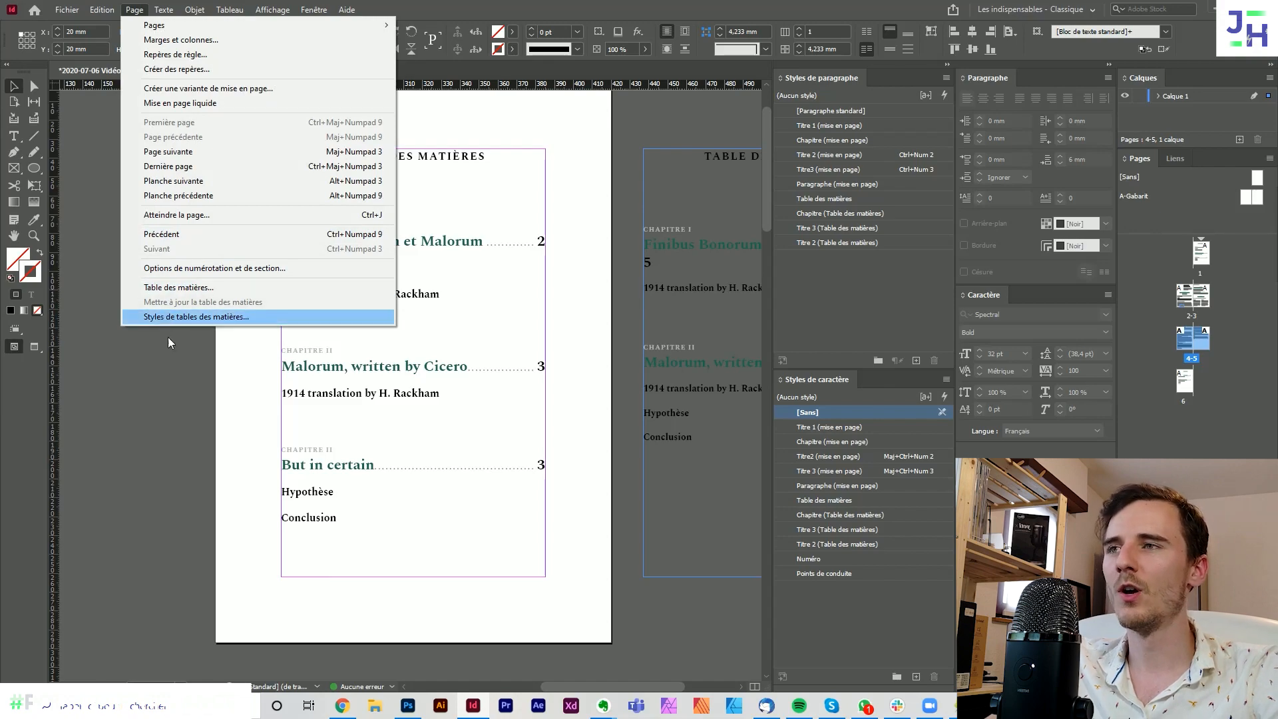
pyautogui.click(189, 347)
pyautogui.moveTo(247, 329); pyautogui.dragTo(223, 358)
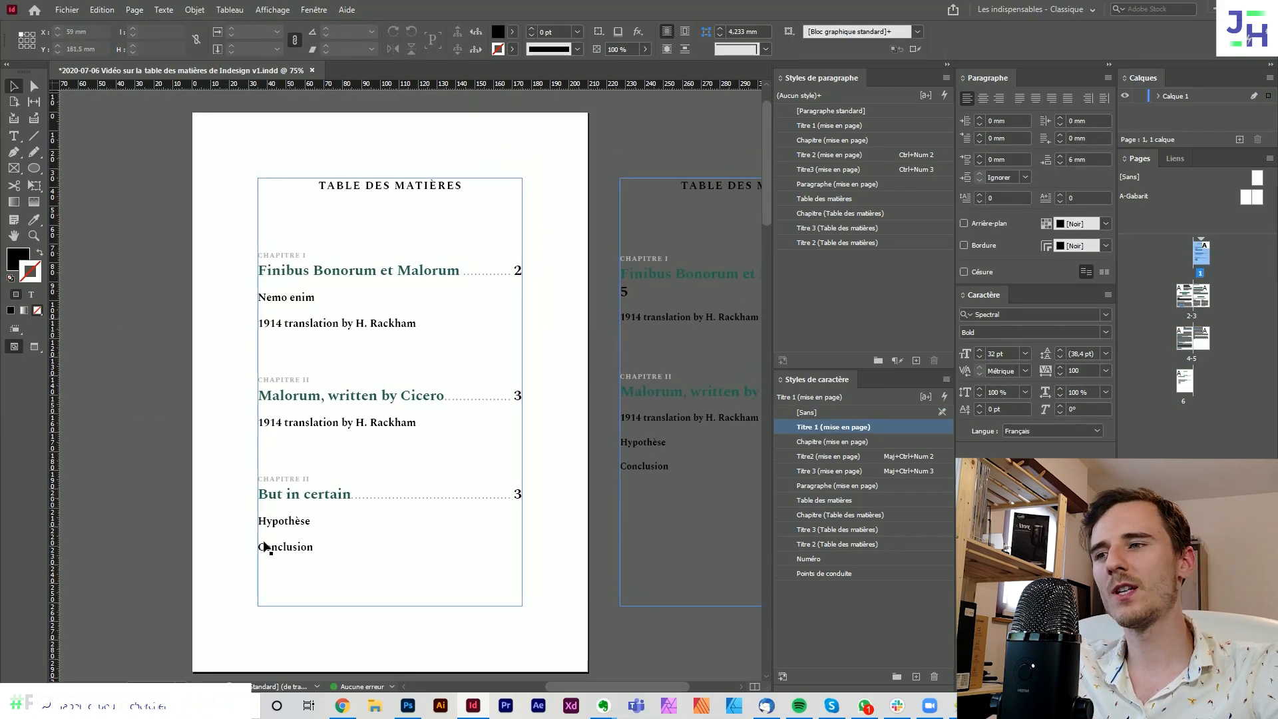
# - Check which styles are applied to "The standard Lorem Ipsum passage" title on page 2
pyautogui.moveTo(265, 547); pyautogui.dragTo(345, 165)
pyautogui.doubleClick(242, 205)
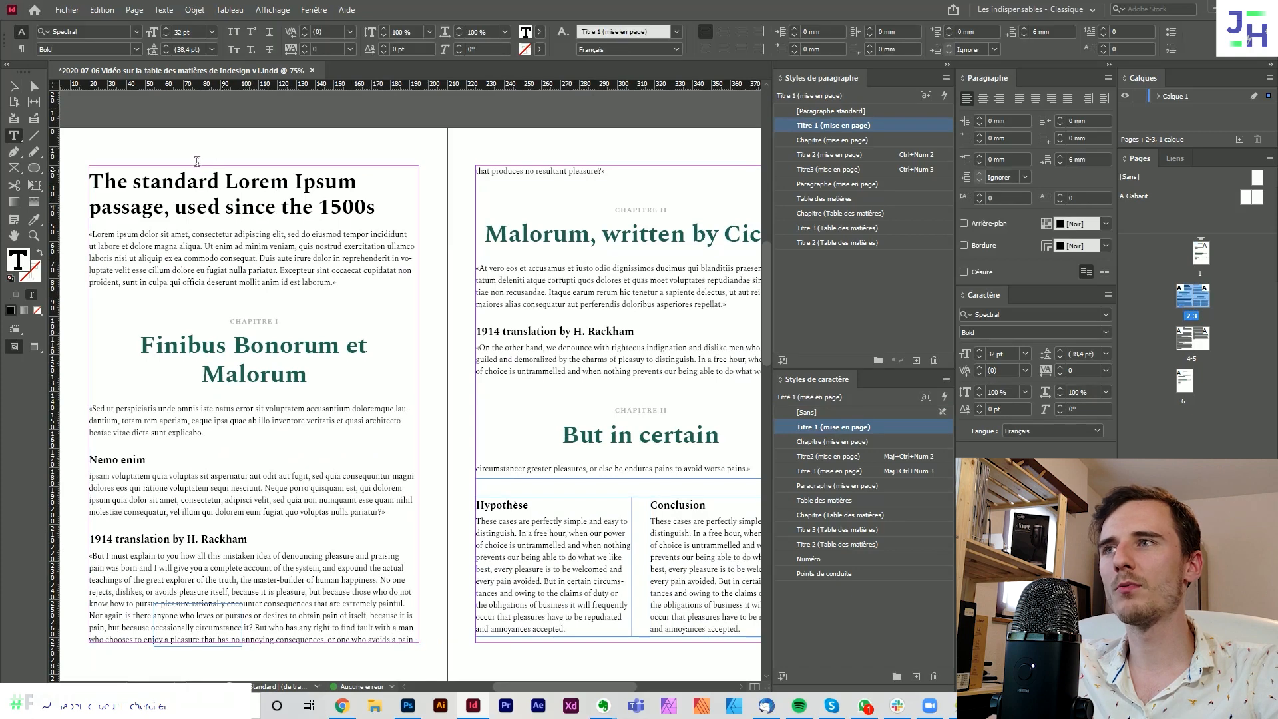
pyautogui.moveTo(299, 217); pyautogui.dragTo(183, 174)
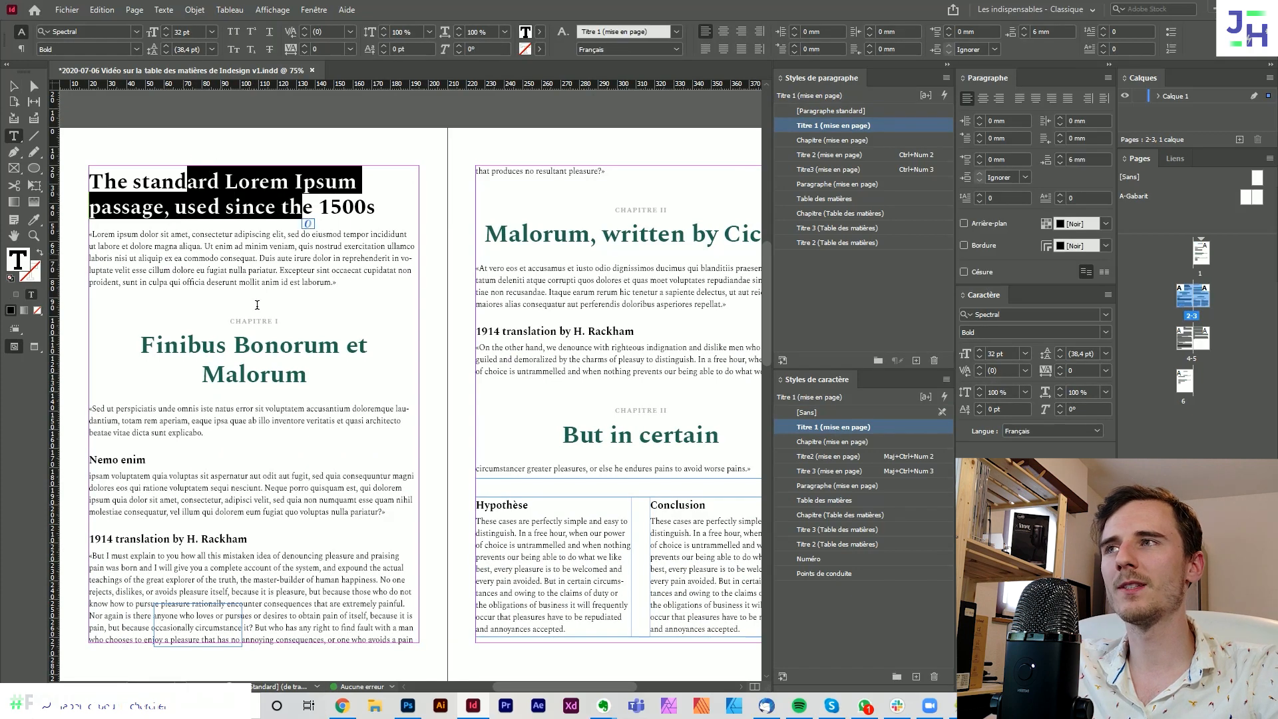
pyautogui.click(256, 213)
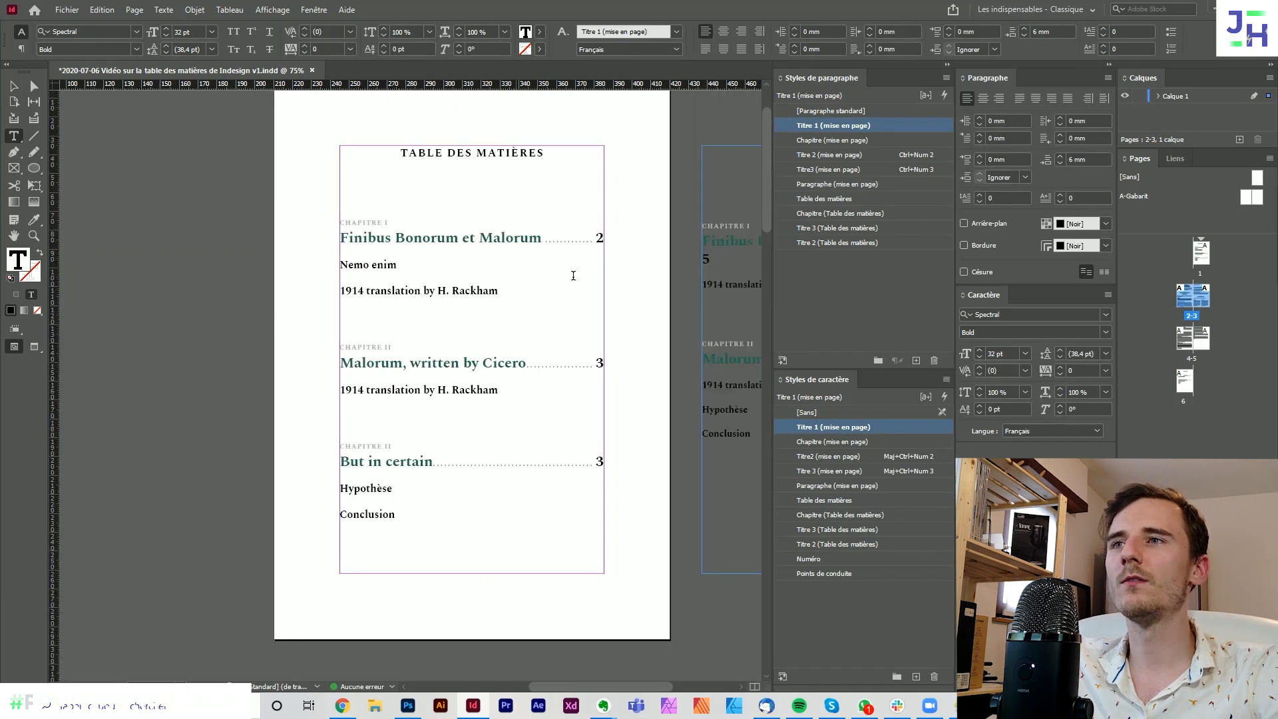
# - Check the styles applied to the "Finibus Bonorum et Malorum" entry in the table of contents
pyautogui.moveTo(536, 241); pyautogui.dragTo(392, 241)
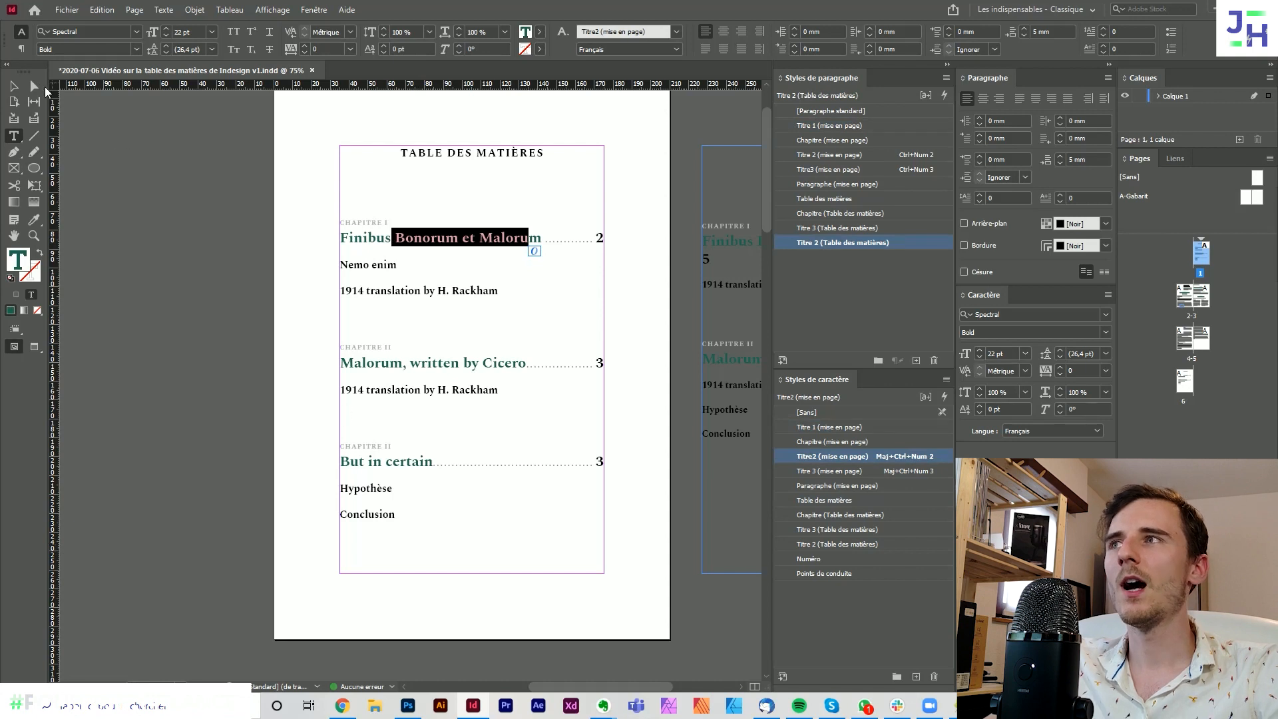
pyautogui.click(14, 86)
pyautogui.click(202, 342)
pyautogui.moveTo(539, 257); pyautogui.dragTo(494, 251)
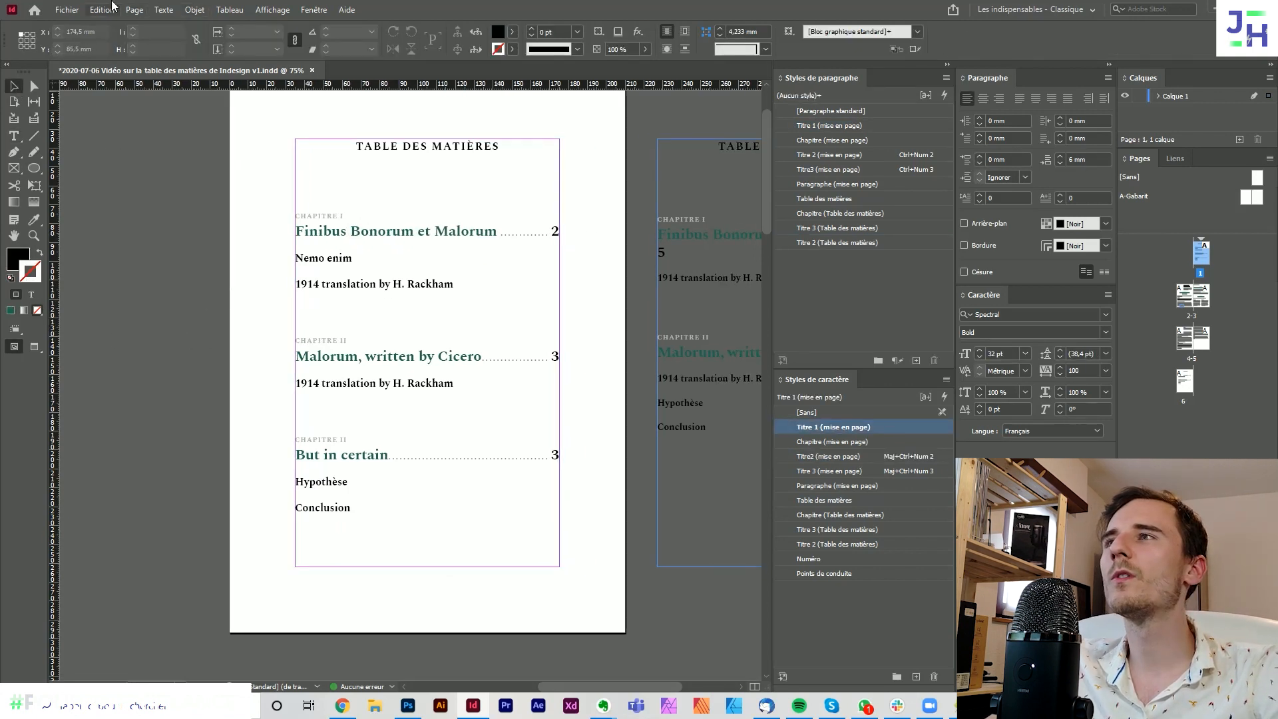
pyautogui.click(134, 10)
pyautogui.click(535, 273)
# - Set the tab leader of the "Titre 2 (Table des matières)" paragraph style to "."
pyautogui.doubleClick(466, 233)
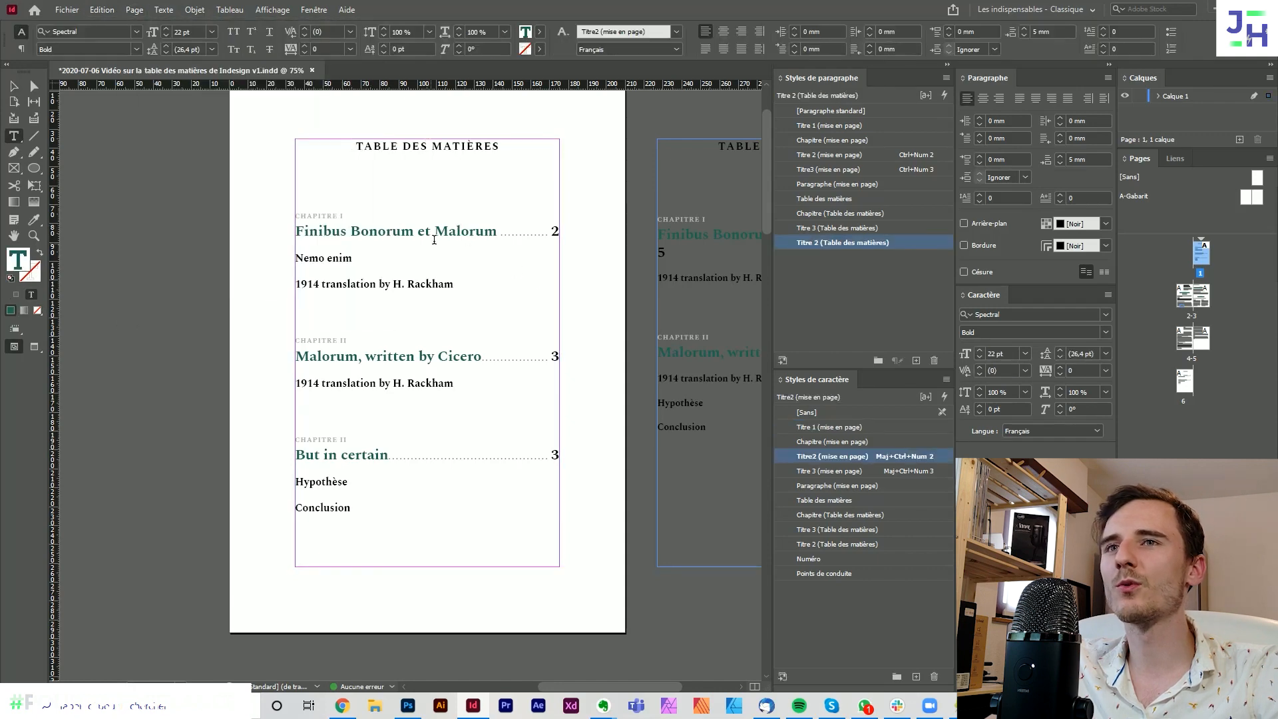
pyautogui.doubleClick(909, 241)
pyautogui.click(553, 179)
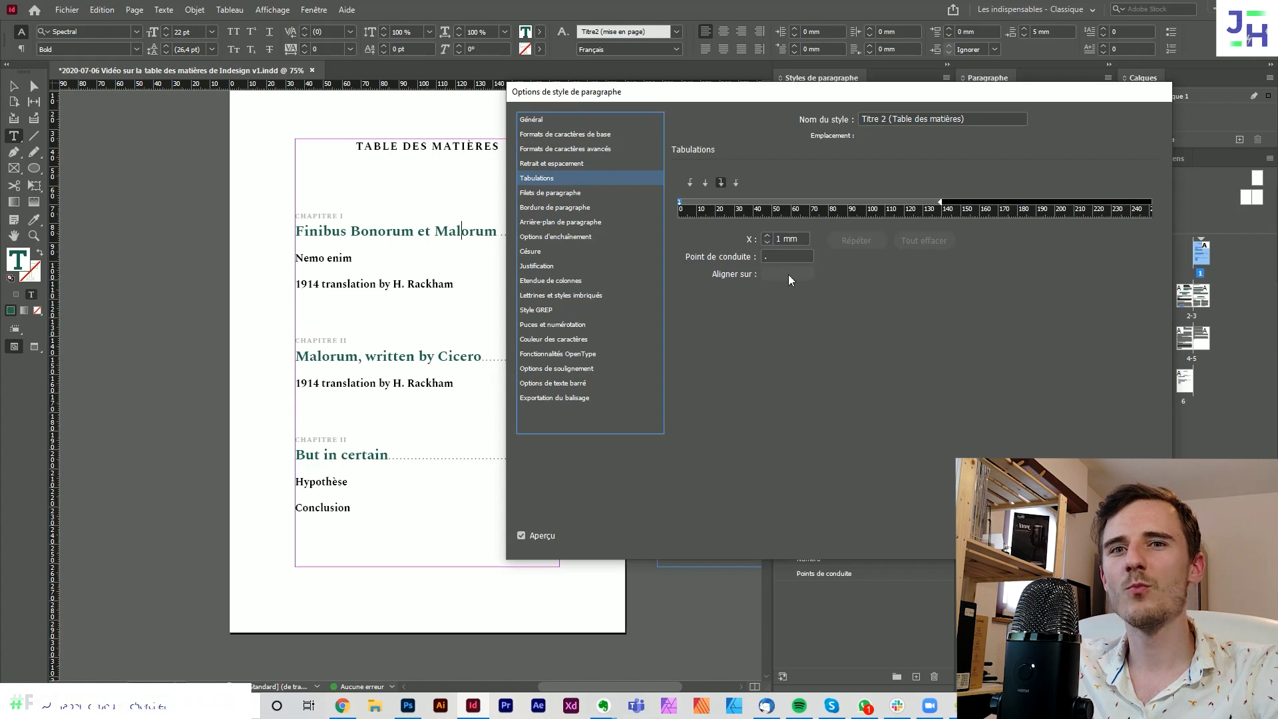
pyautogui.moveTo(782, 256); pyautogui.dragTo(688, 271)
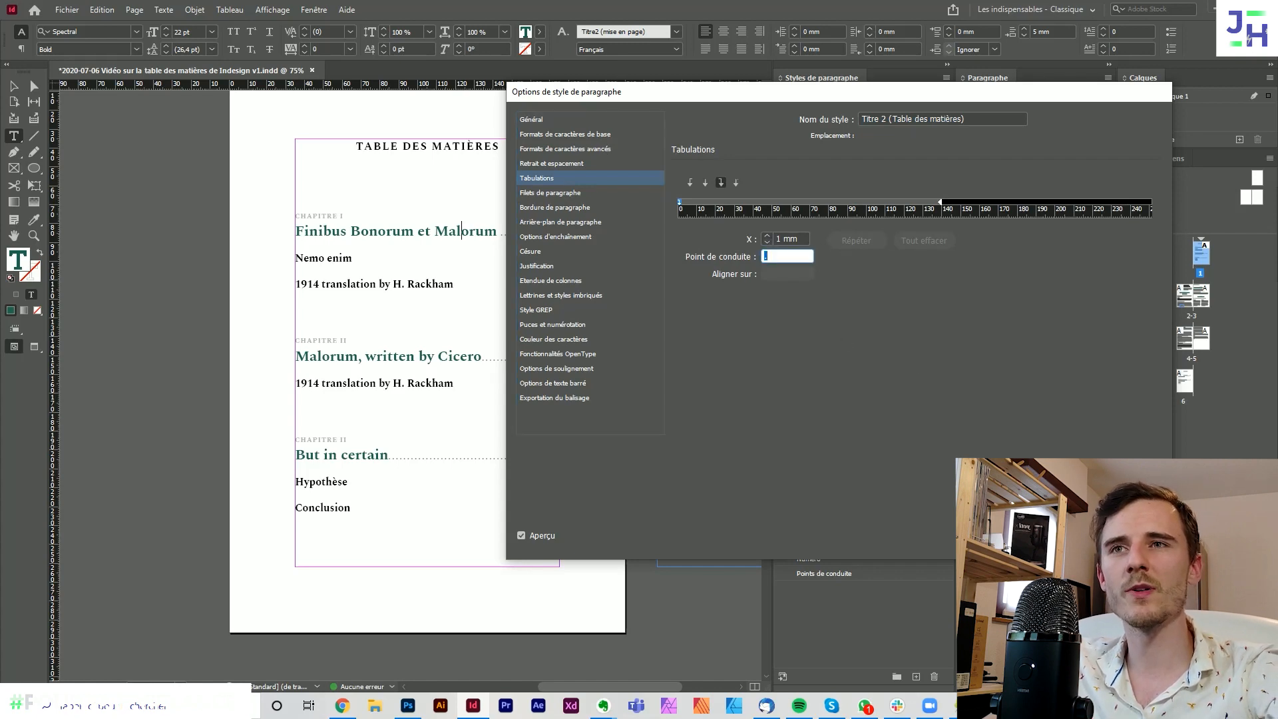
pyautogui.write('.')
pyautogui.press('Return')
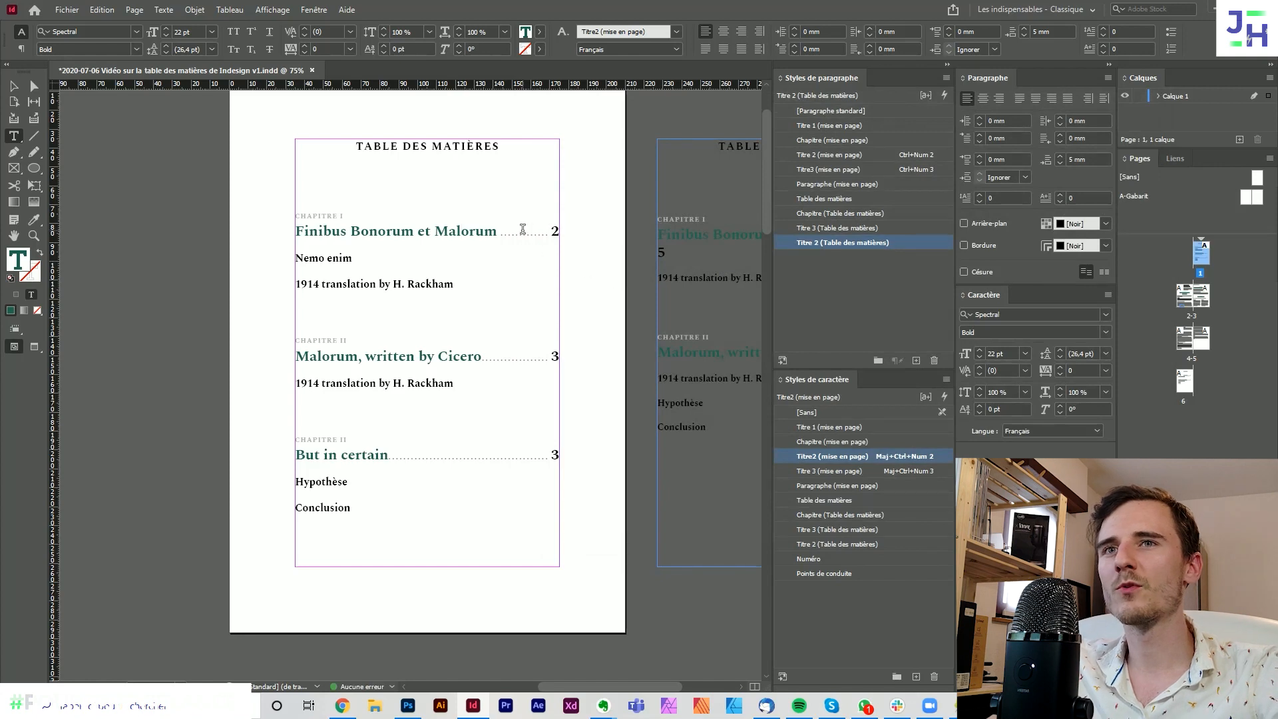
pyautogui.scroll(1, 486, 274)
pyautogui.scroll(-1, 405, 282)
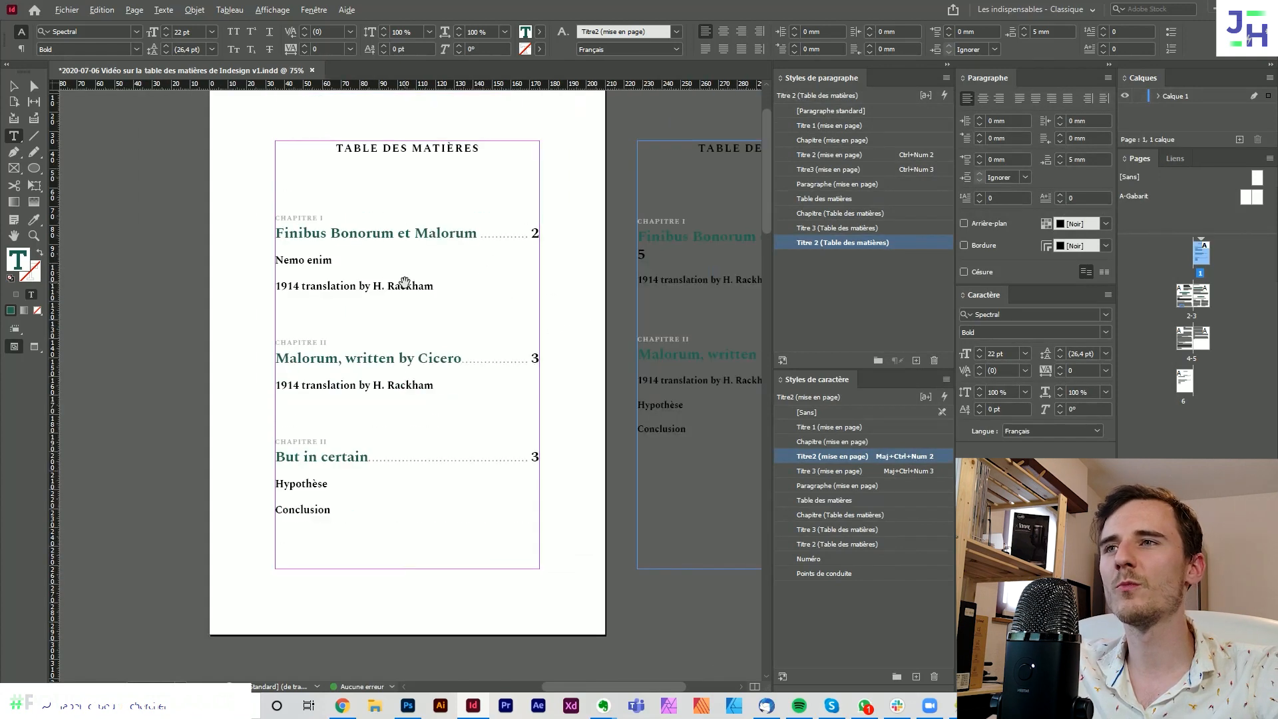
# - Check which styles apply just before the page number of the "Finibus Bonorum et Malorum" contents entry, leaving nothing selected
pyautogui.press('Escape')
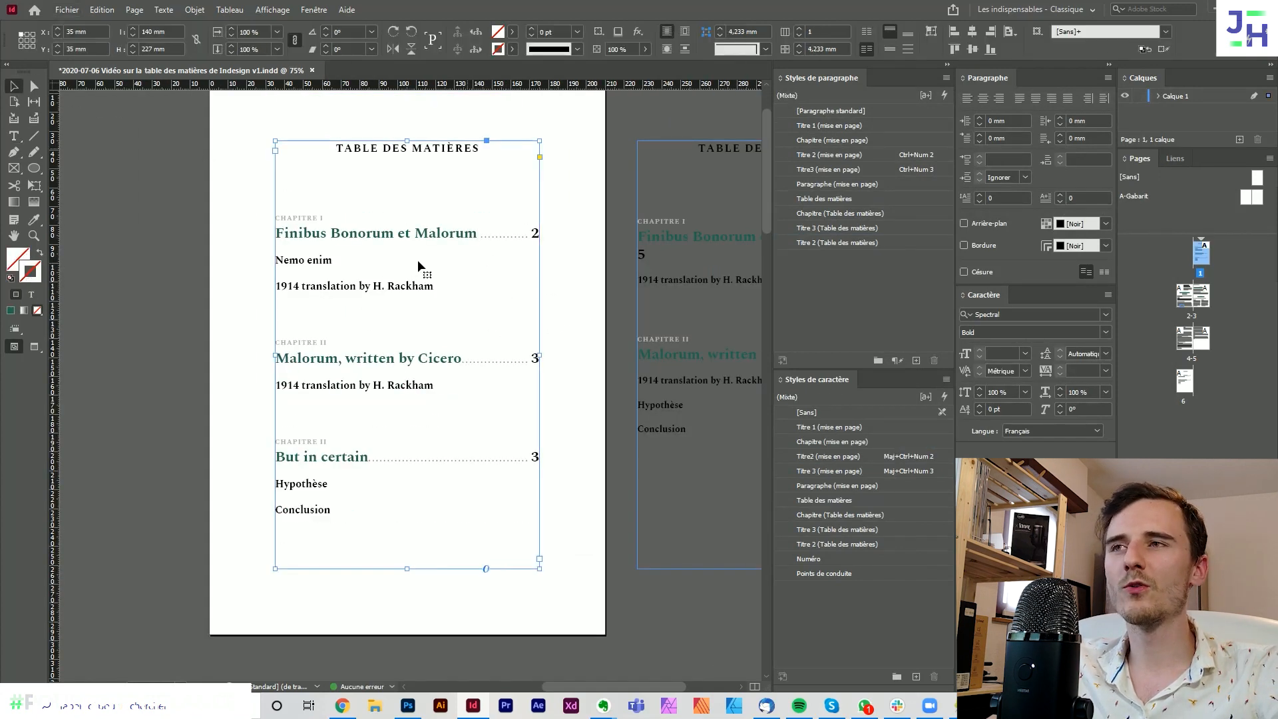
pyautogui.doubleClick(532, 236)
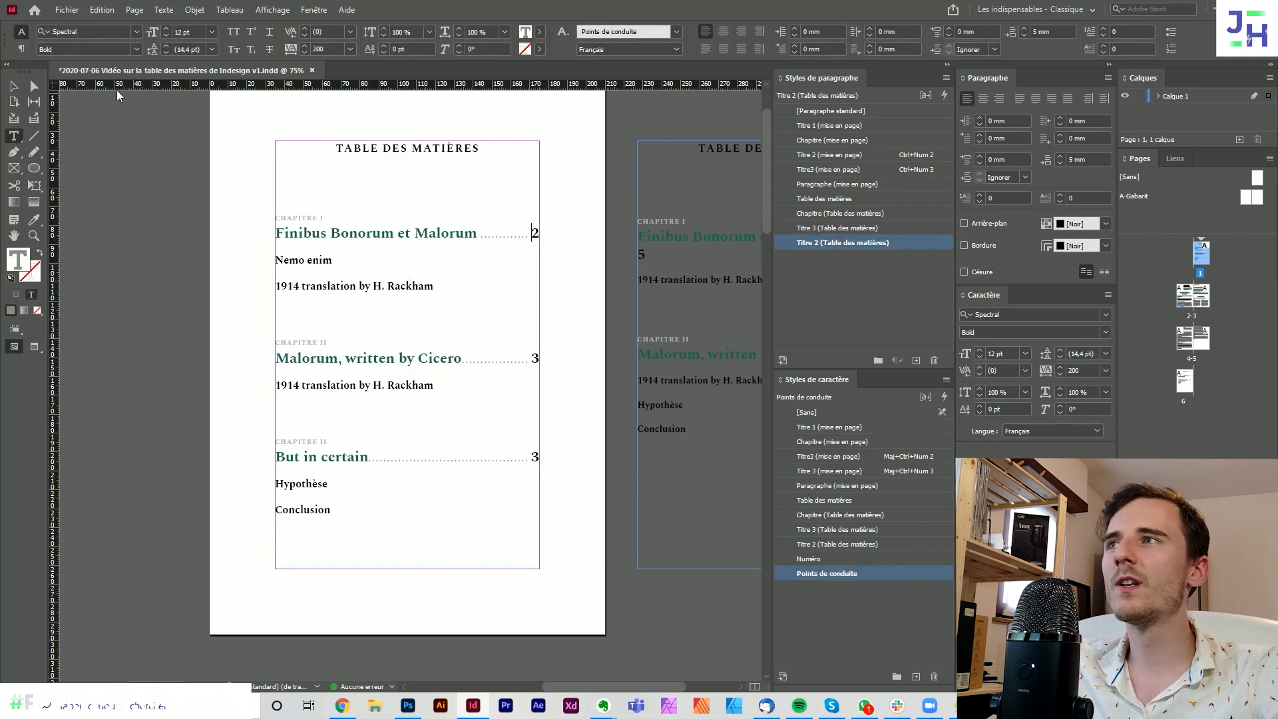
pyautogui.click(14, 87)
pyautogui.click(585, 277)
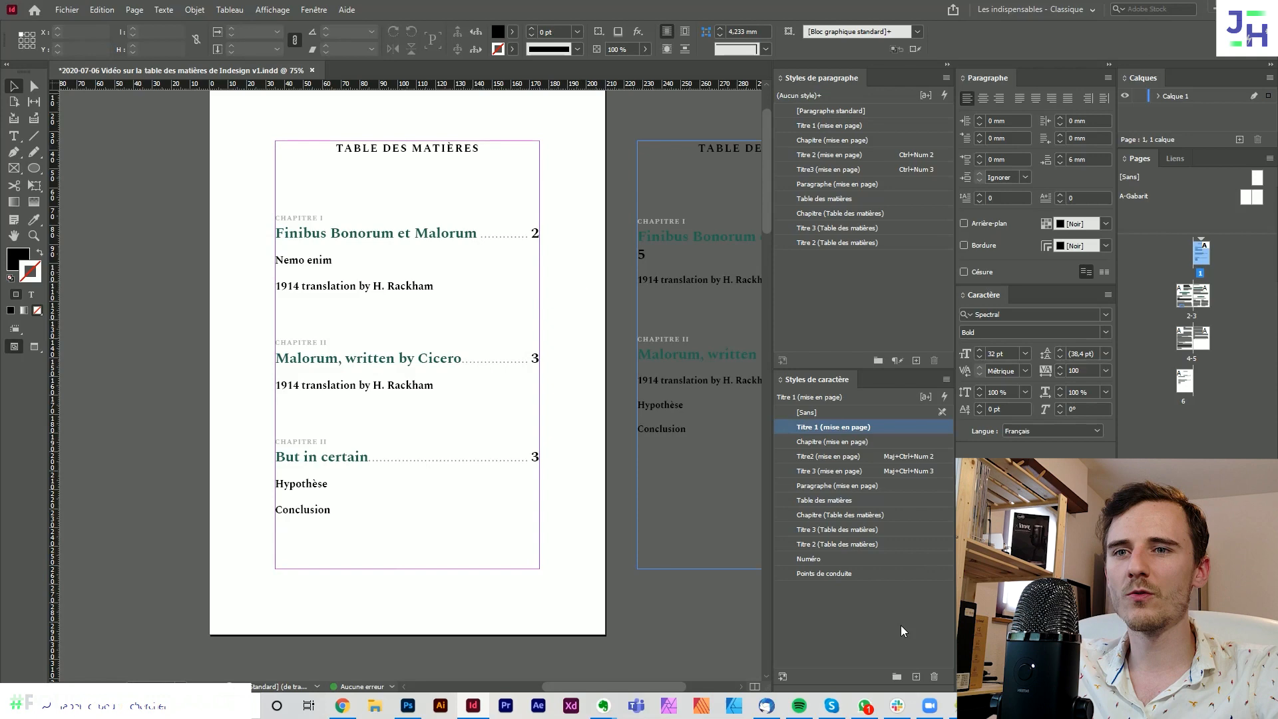
# - Set the character colour of the "Numéro" character style to C=100 M=0 J=0 N=0
pyautogui.doubleClick(826, 559)
pyautogui.click(739, 279)
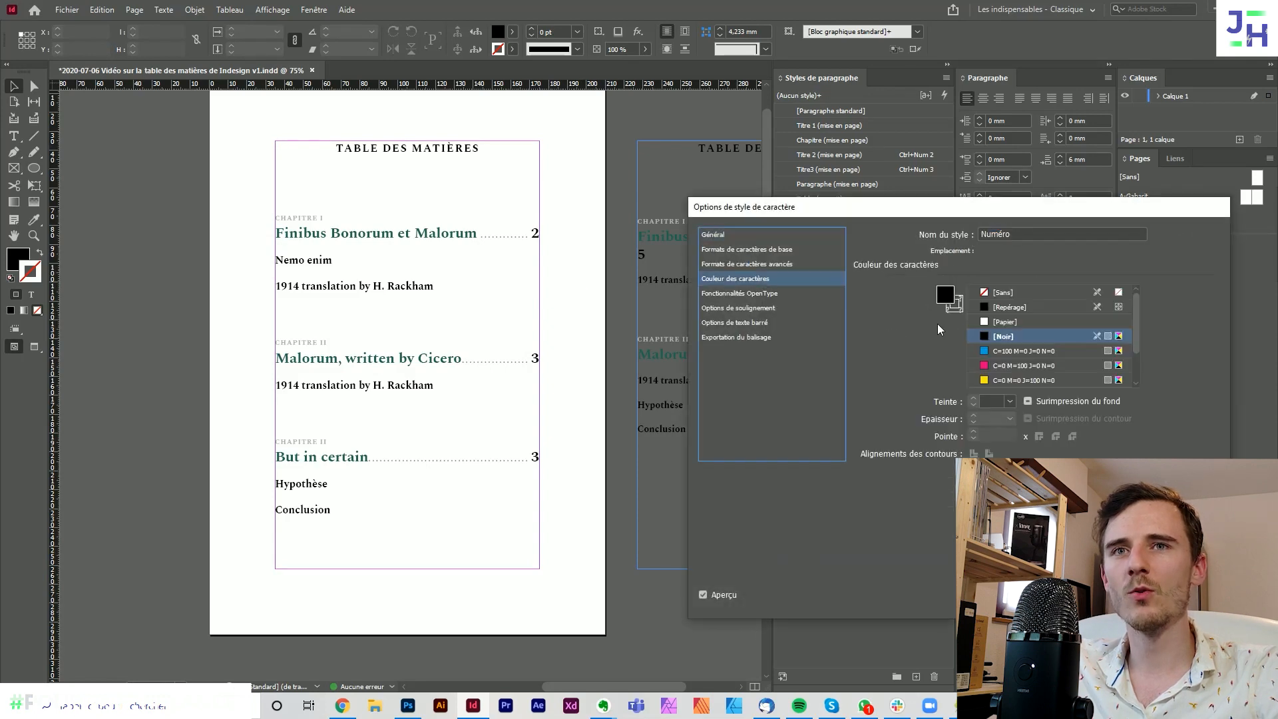
pyautogui.click(1022, 351)
pyautogui.press('Return')
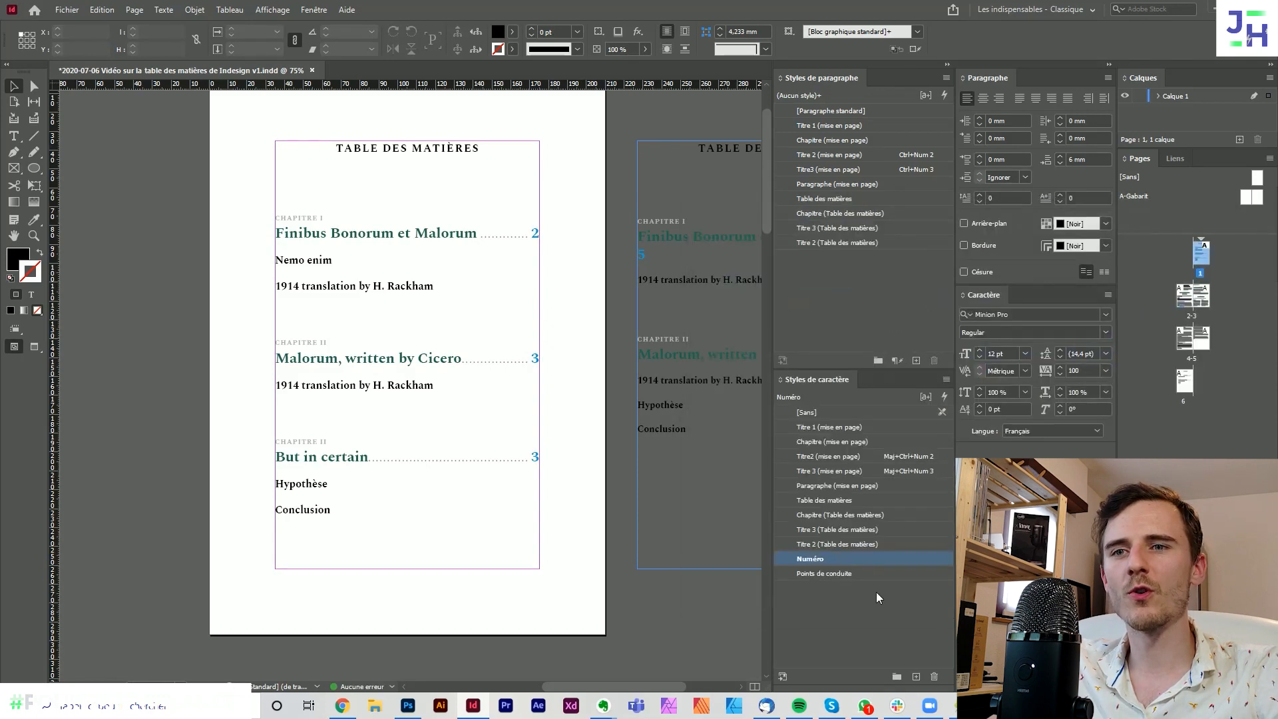
# - Set the "Points de conduite" character style's colour to C=0 M=100 J=0 N=0 at 100 % tint and show page 1 in preview mode
pyautogui.doubleClick(852, 573)
pyautogui.click(740, 278)
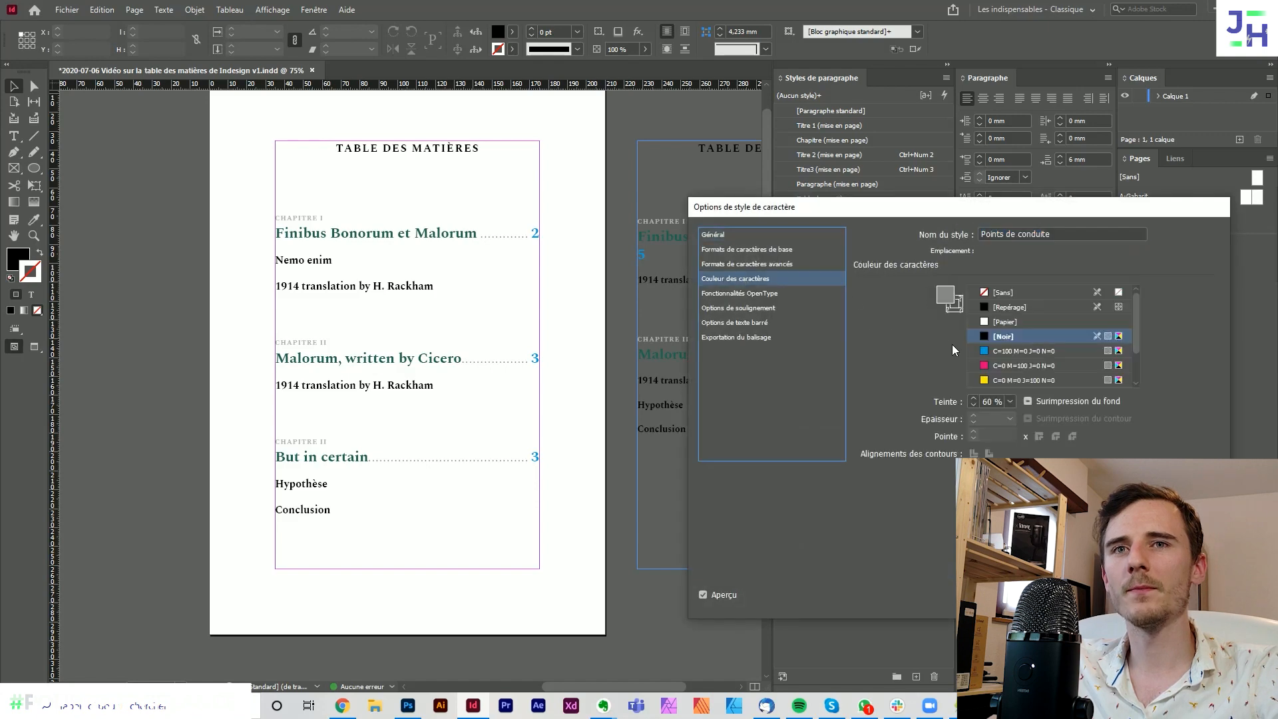
pyautogui.click(1015, 365)
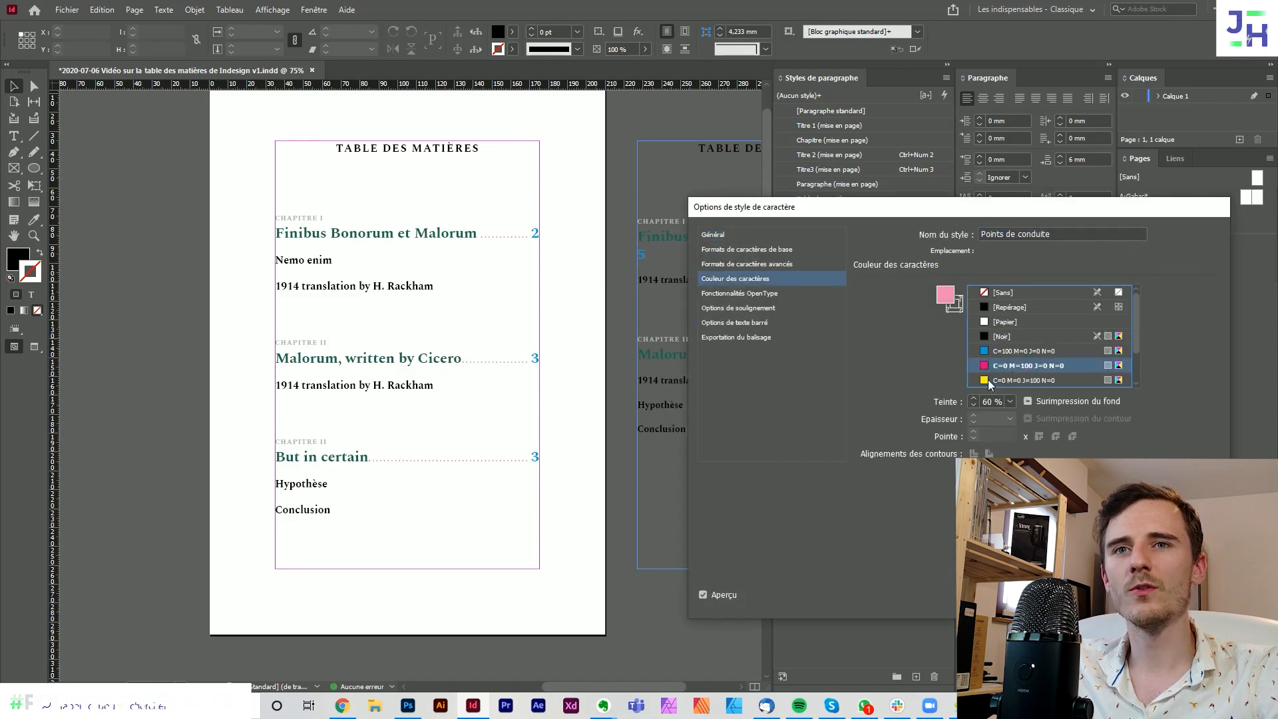
pyautogui.doubleClick(986, 402)
pyautogui.write('100')
pyautogui.press('Return')
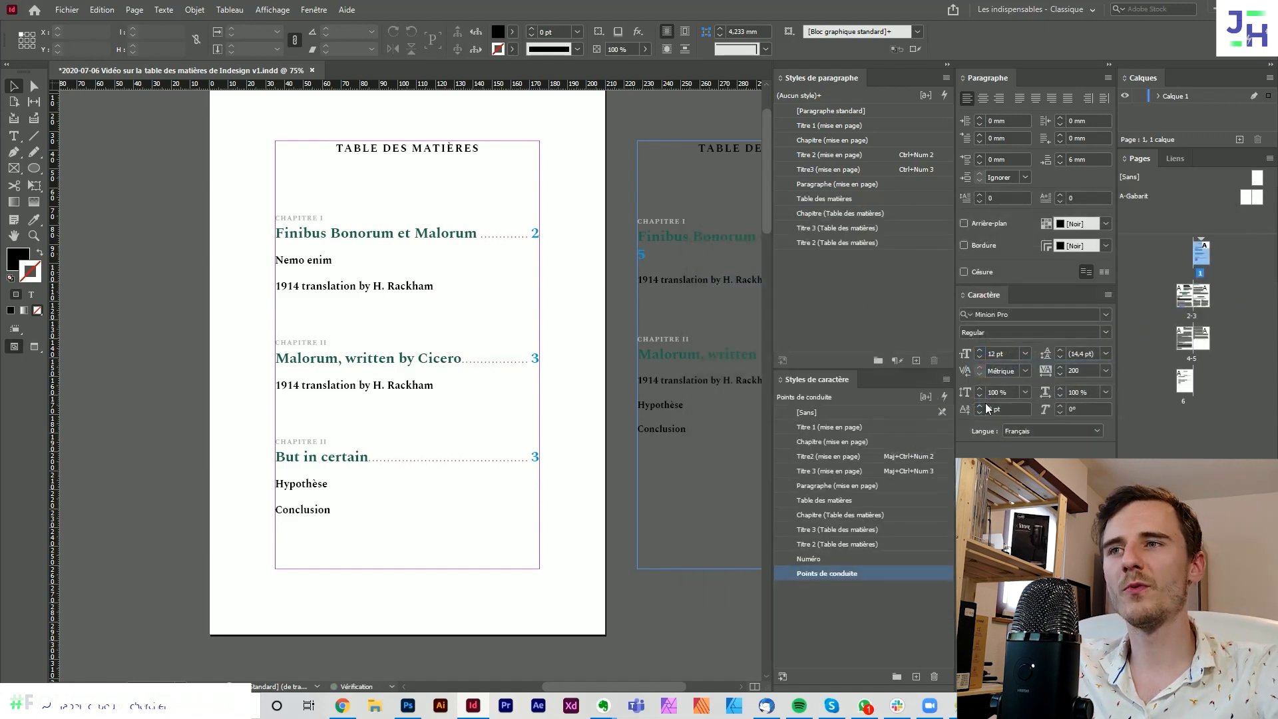
pyautogui.press('w')
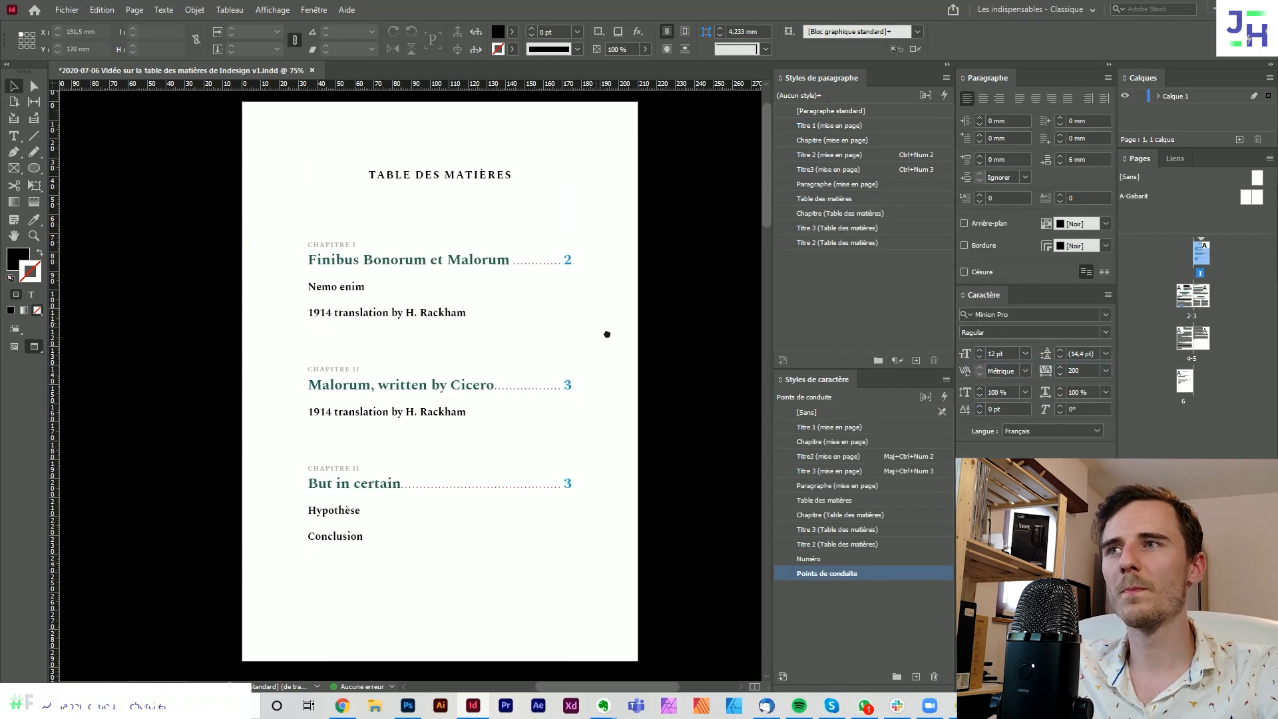
pyautogui.moveTo(607, 334); pyautogui.dragTo(605, 334)
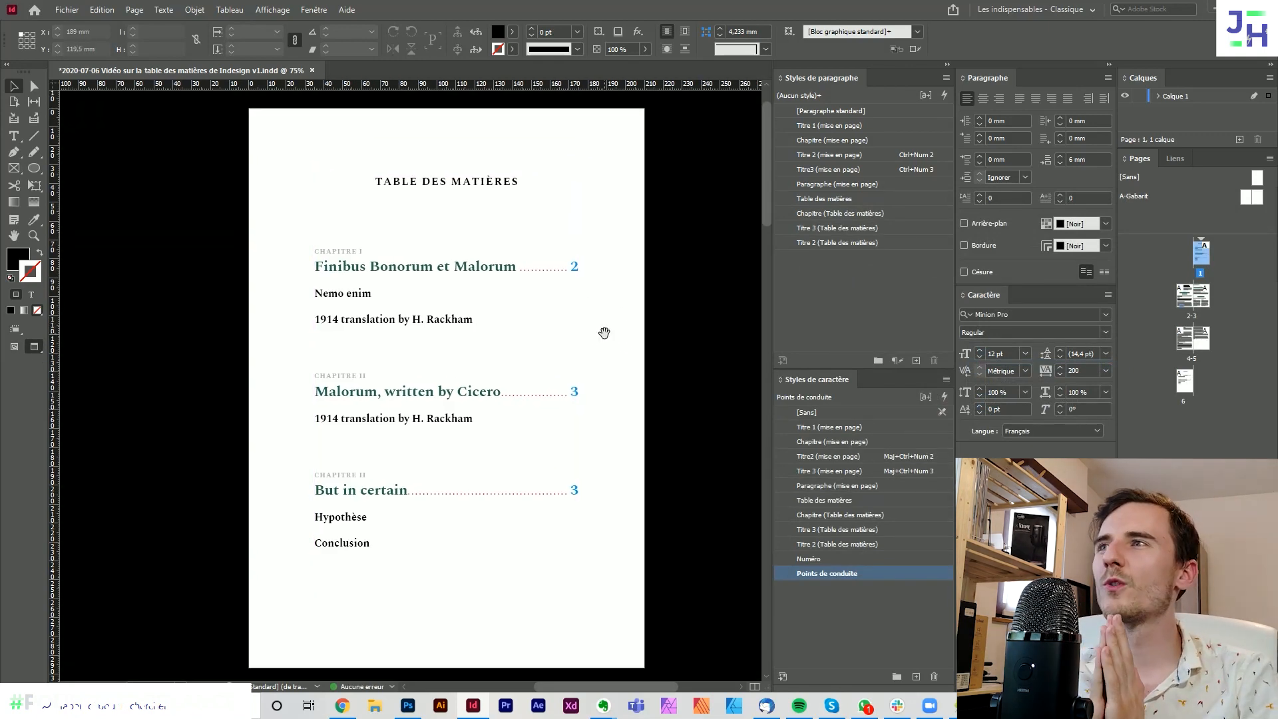